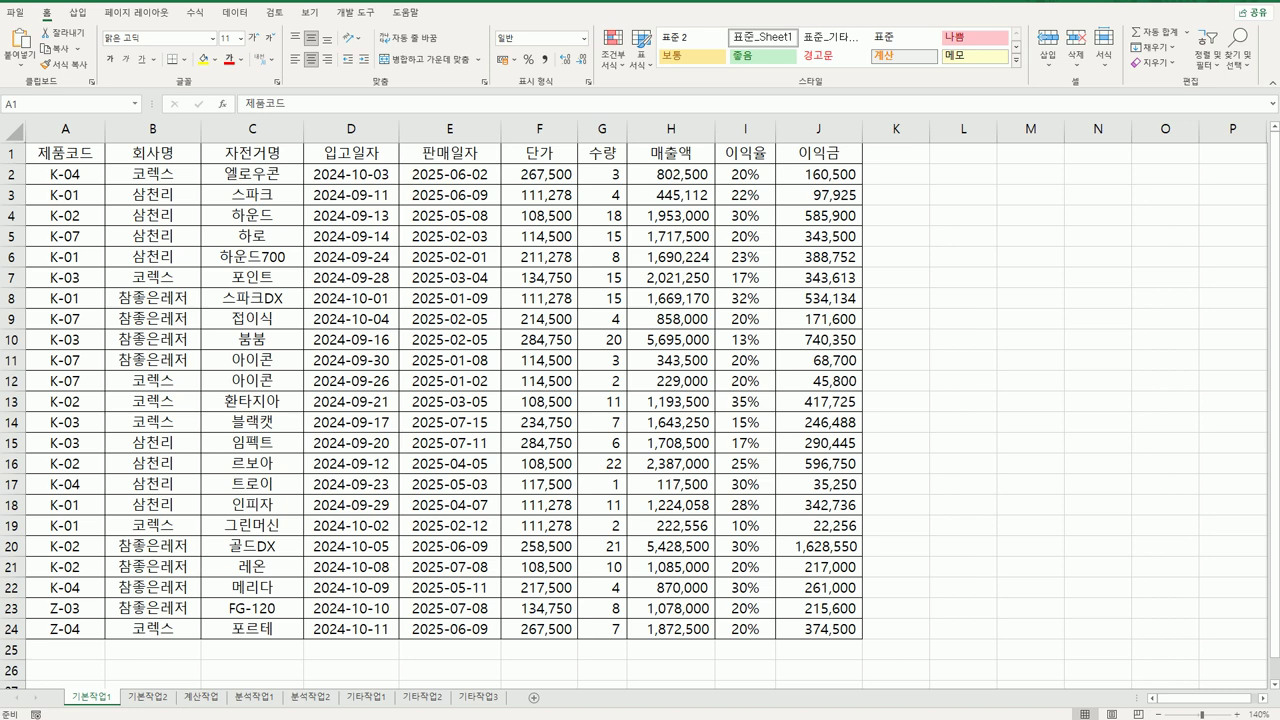
- Enter the criteria heading "조건" in cell A26 below the bicycle sales table
click(76, 675)
scroll(76, 675, down, 3)
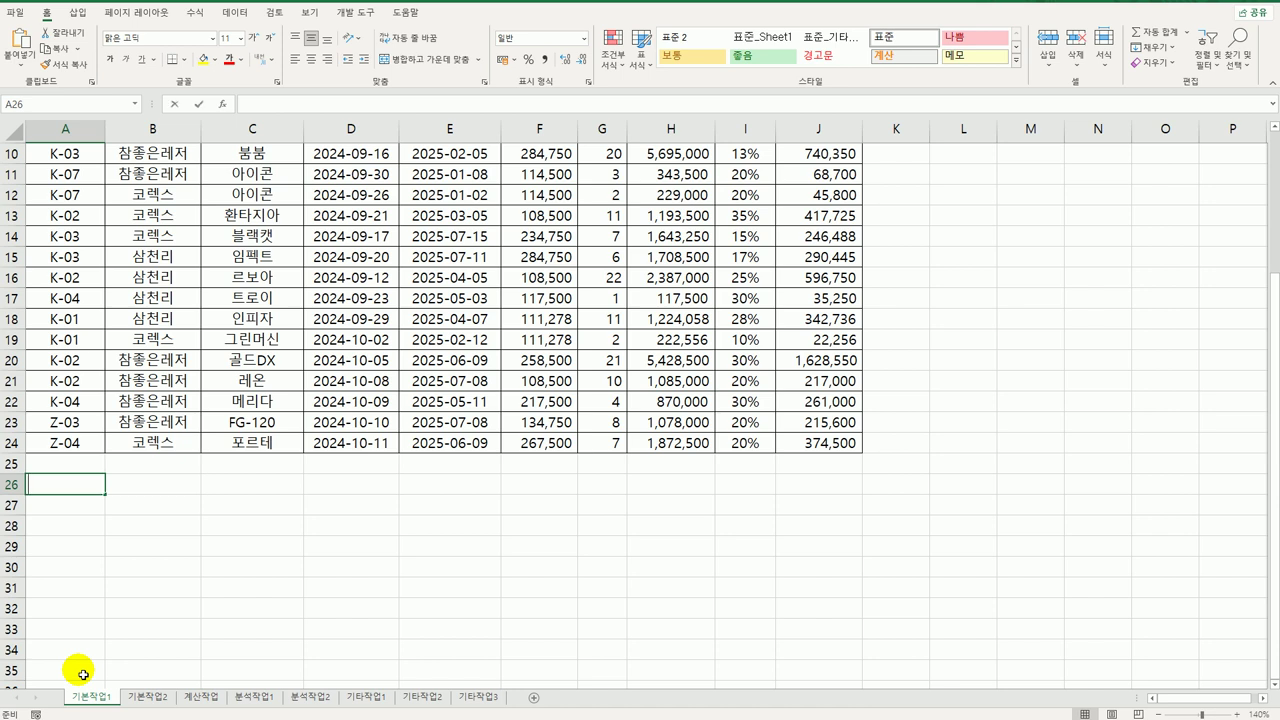
text(조건)
key(Return)
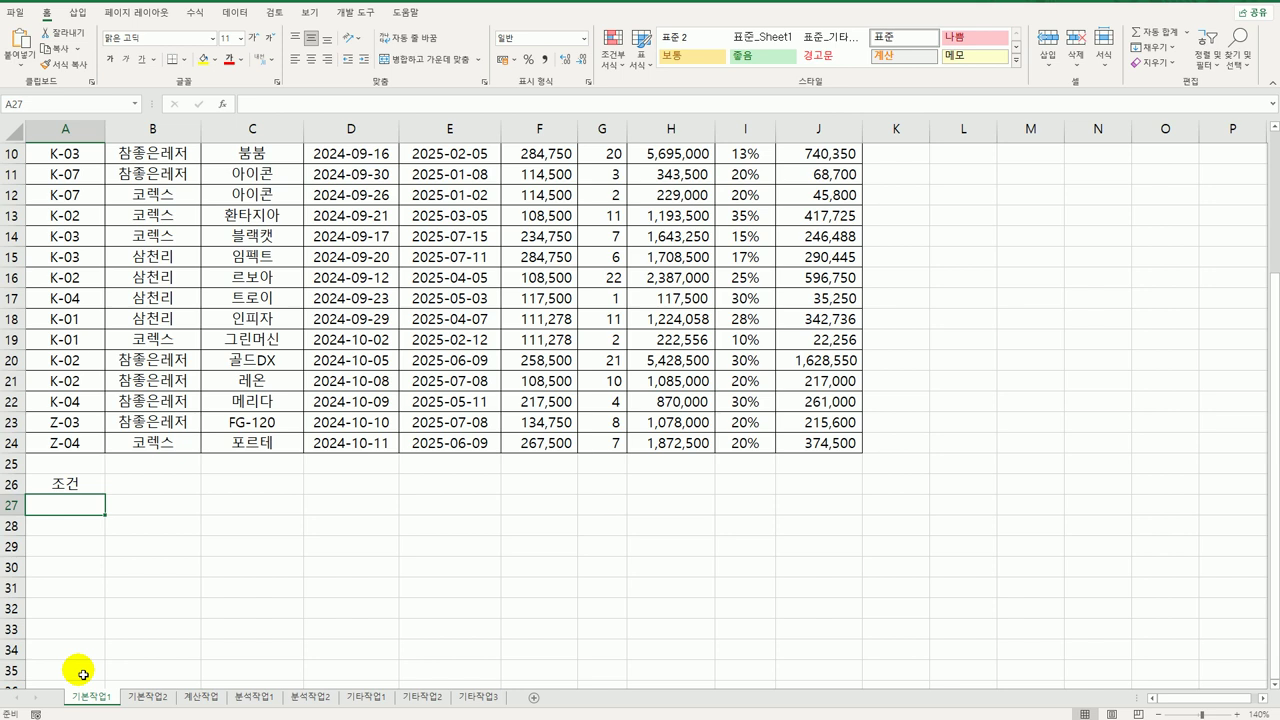
- Start an AND formula in A27 with the quantity condition G2>=10 as its first argument
text(=and()
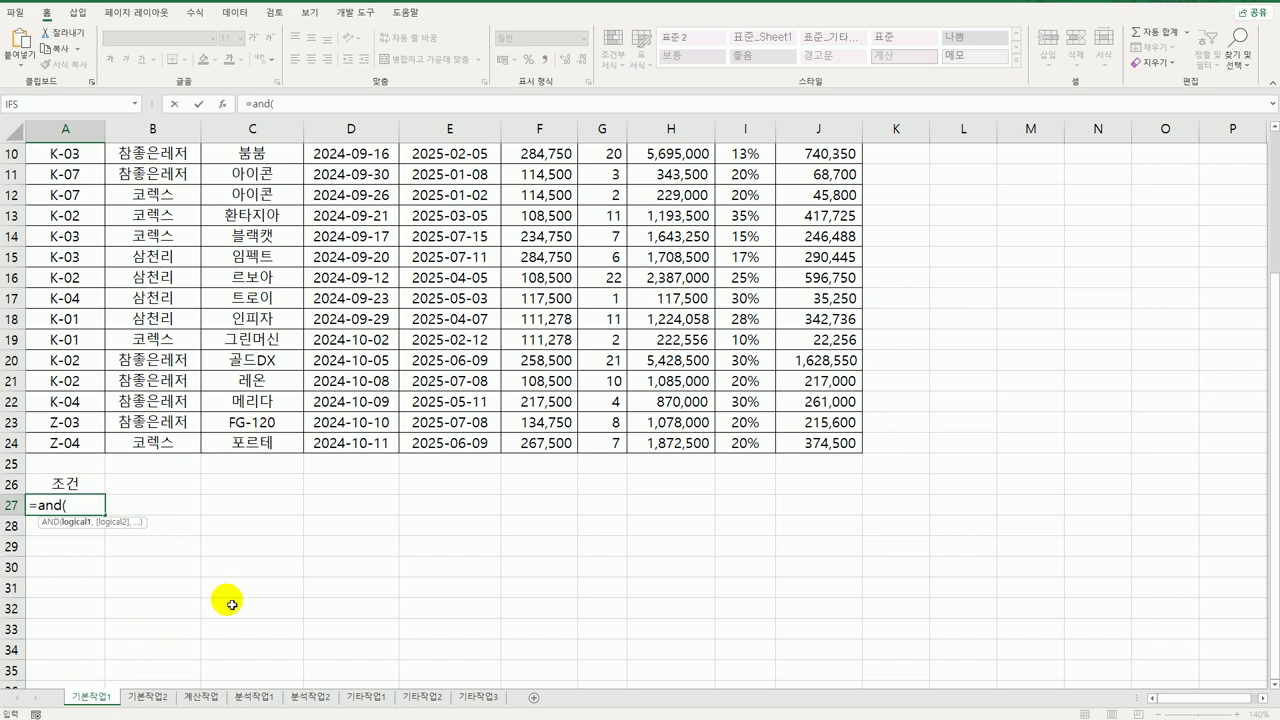
scroll(236, 586, up, 3)
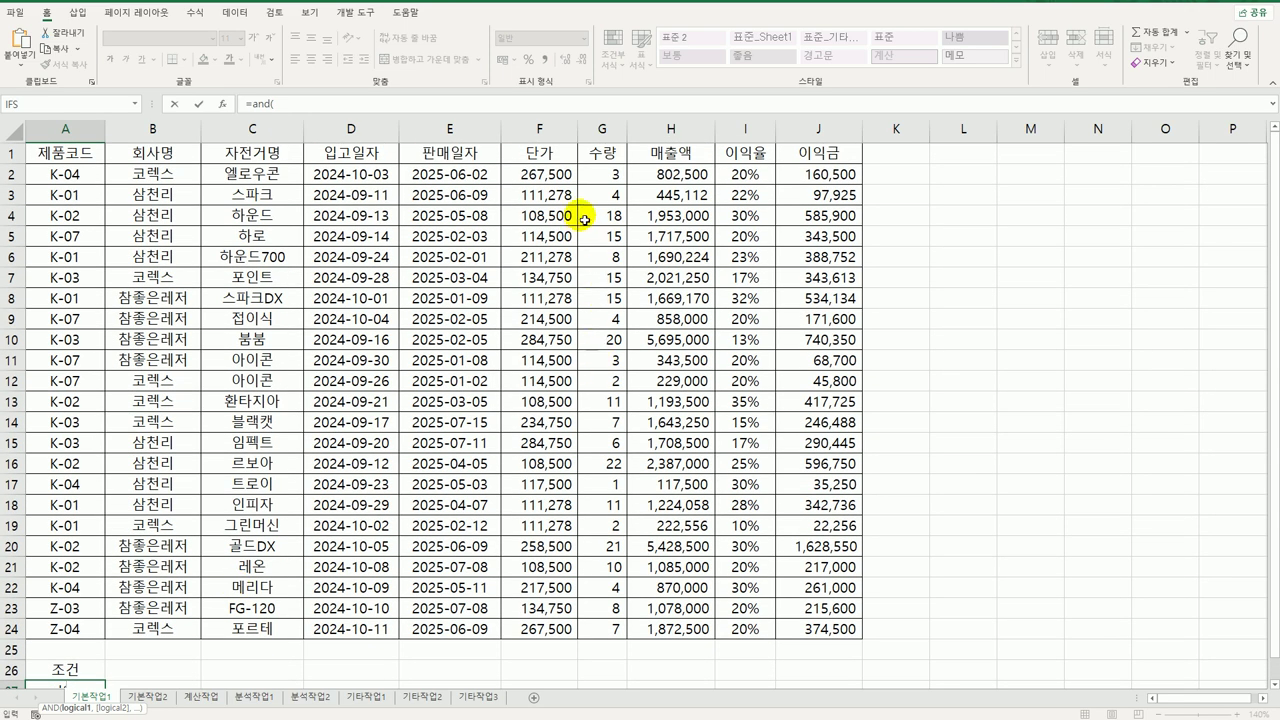
click(610, 175)
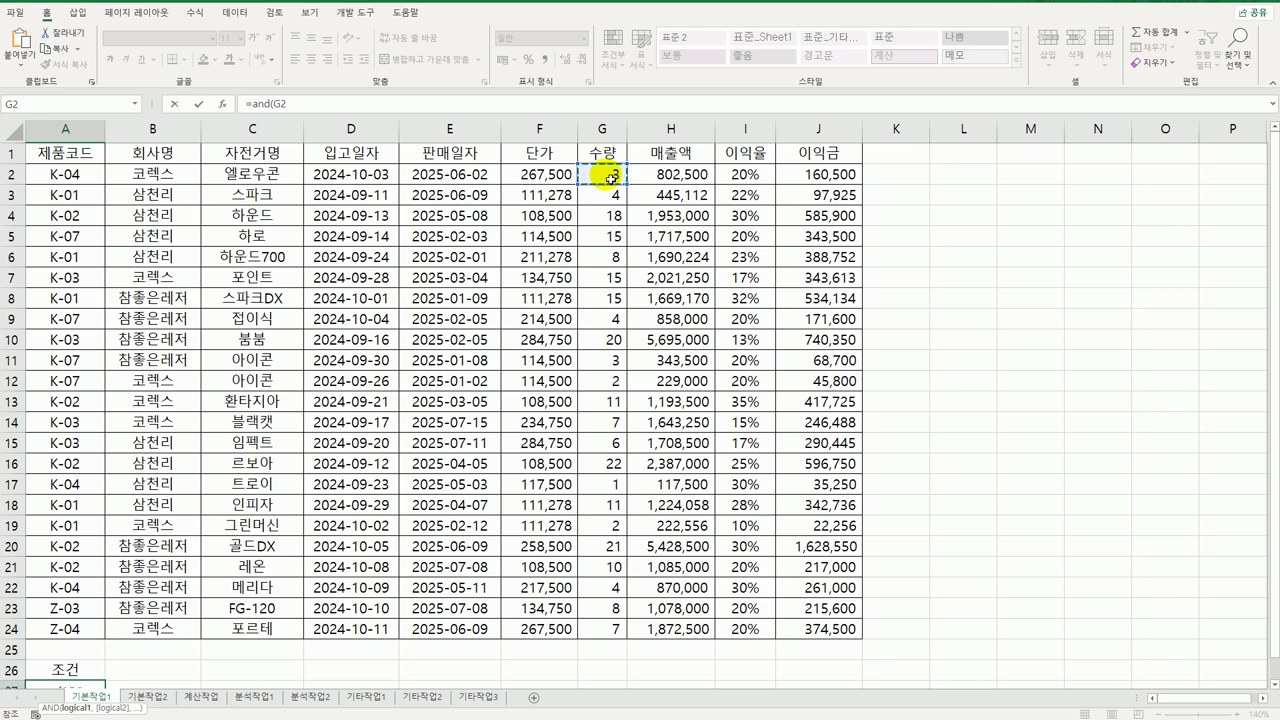
scroll(610, 175, down, 3)
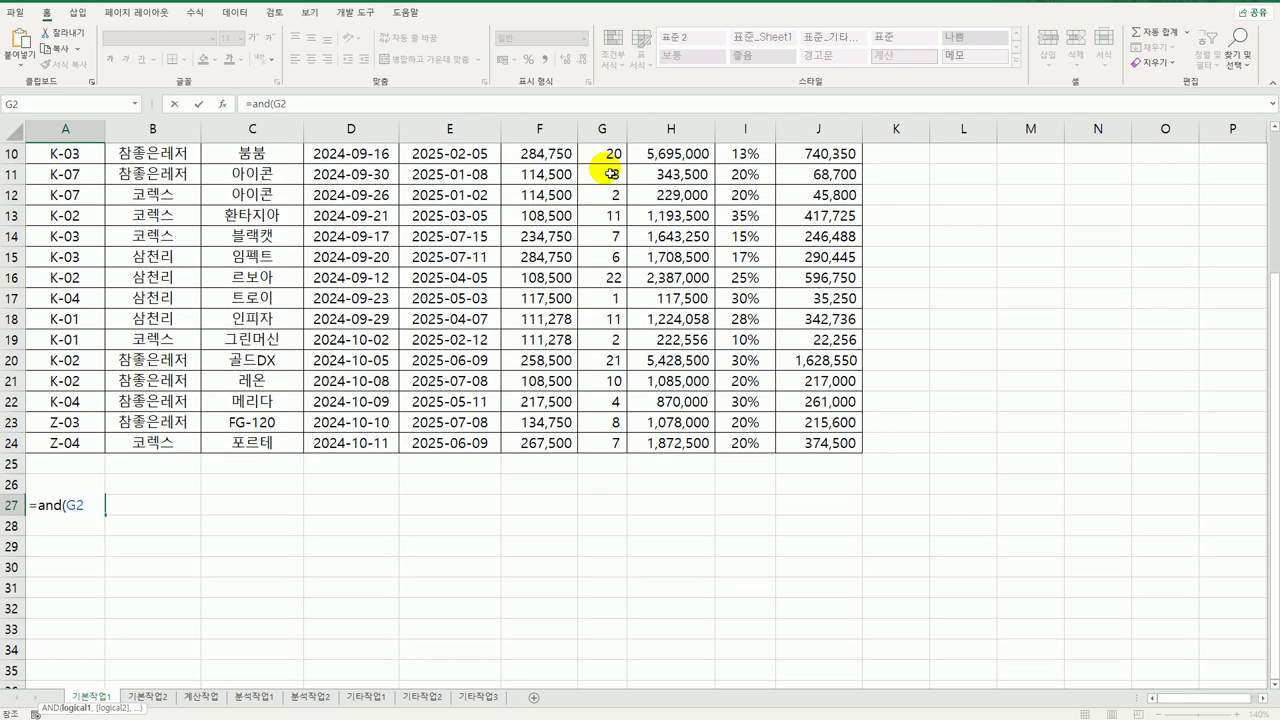
text(>=10,)
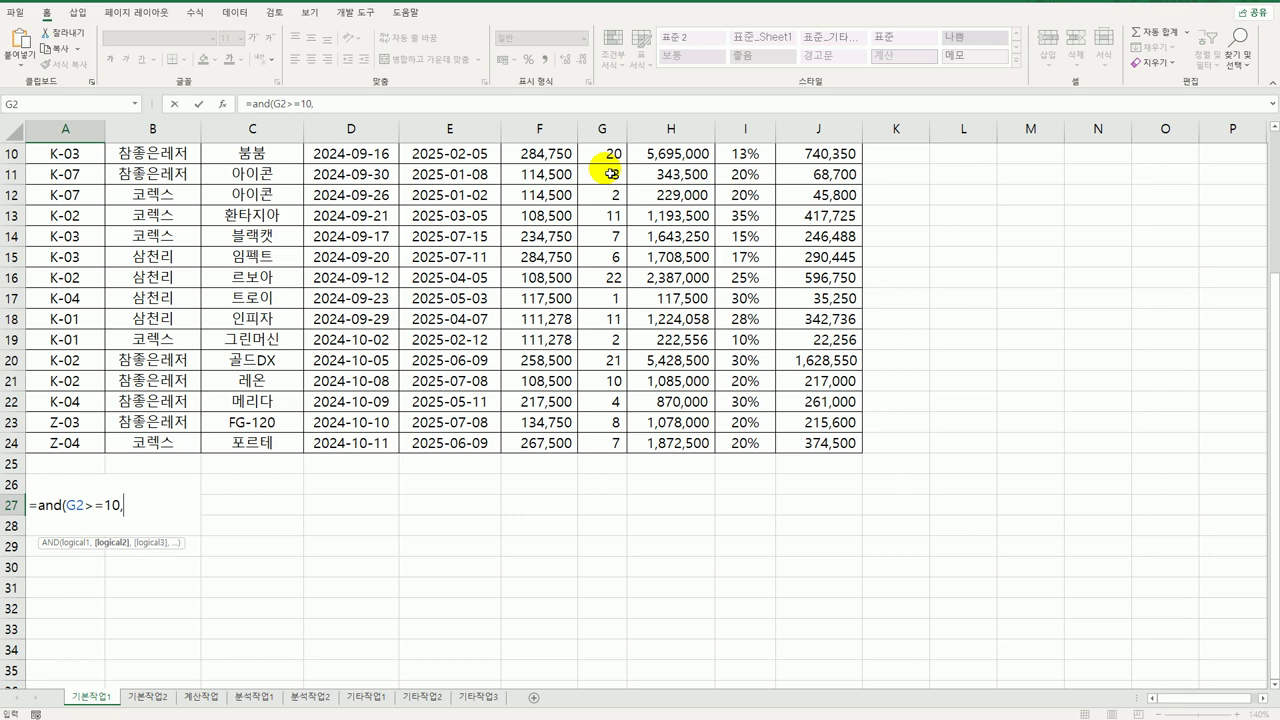
- Complete the A27 formula with the second condition QUOTIENT(H2,1000000)>=5 and enter it
scroll(762, 153, up, 3)
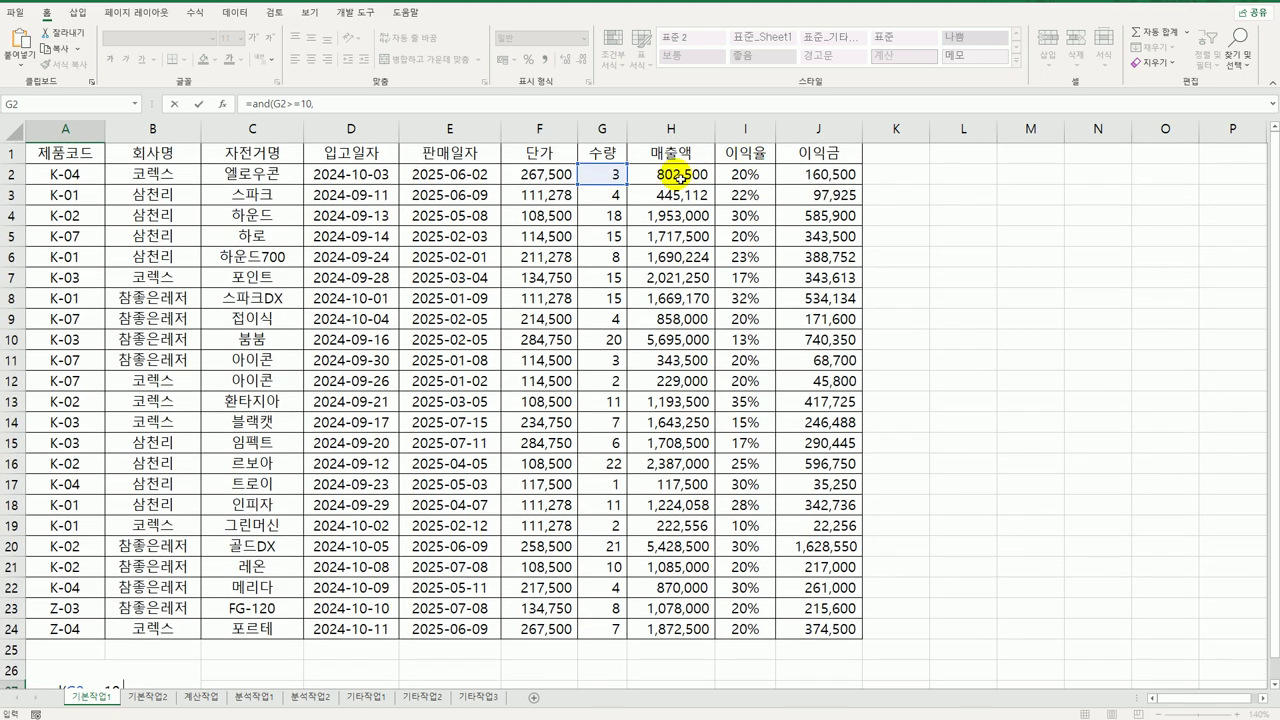
click(680, 175)
scroll(680, 175, down, 3)
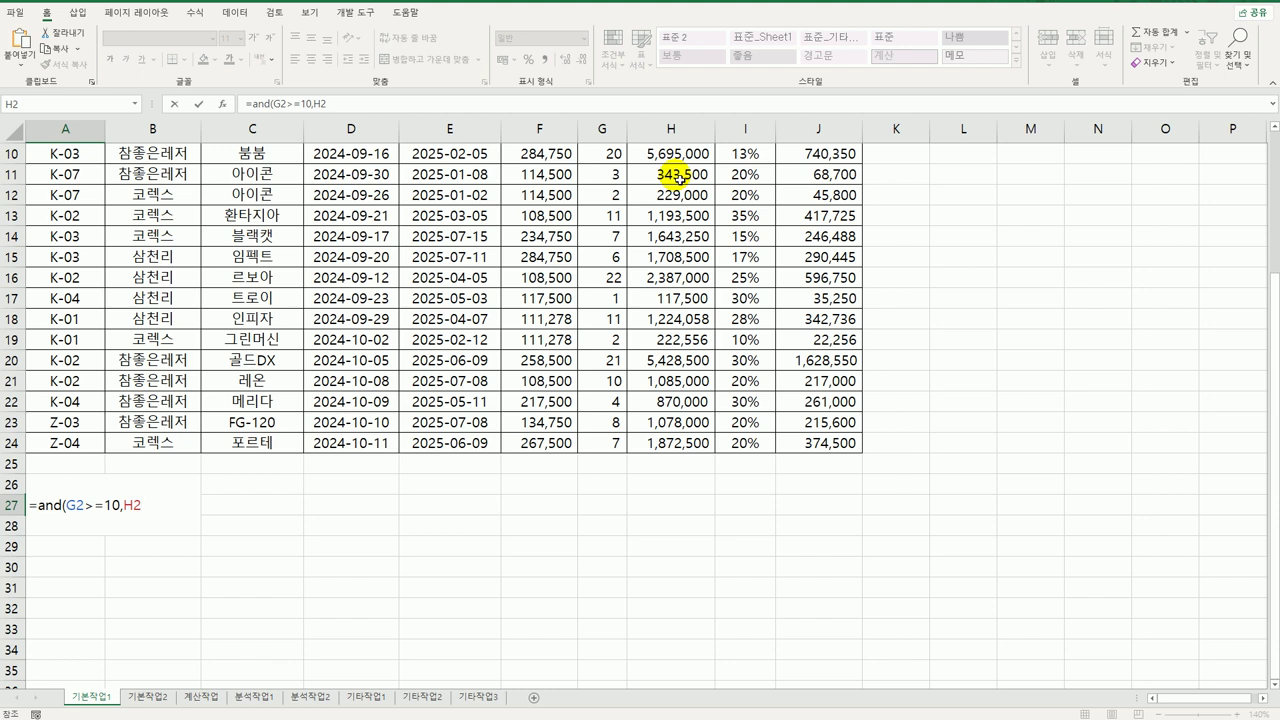
click(178, 508)
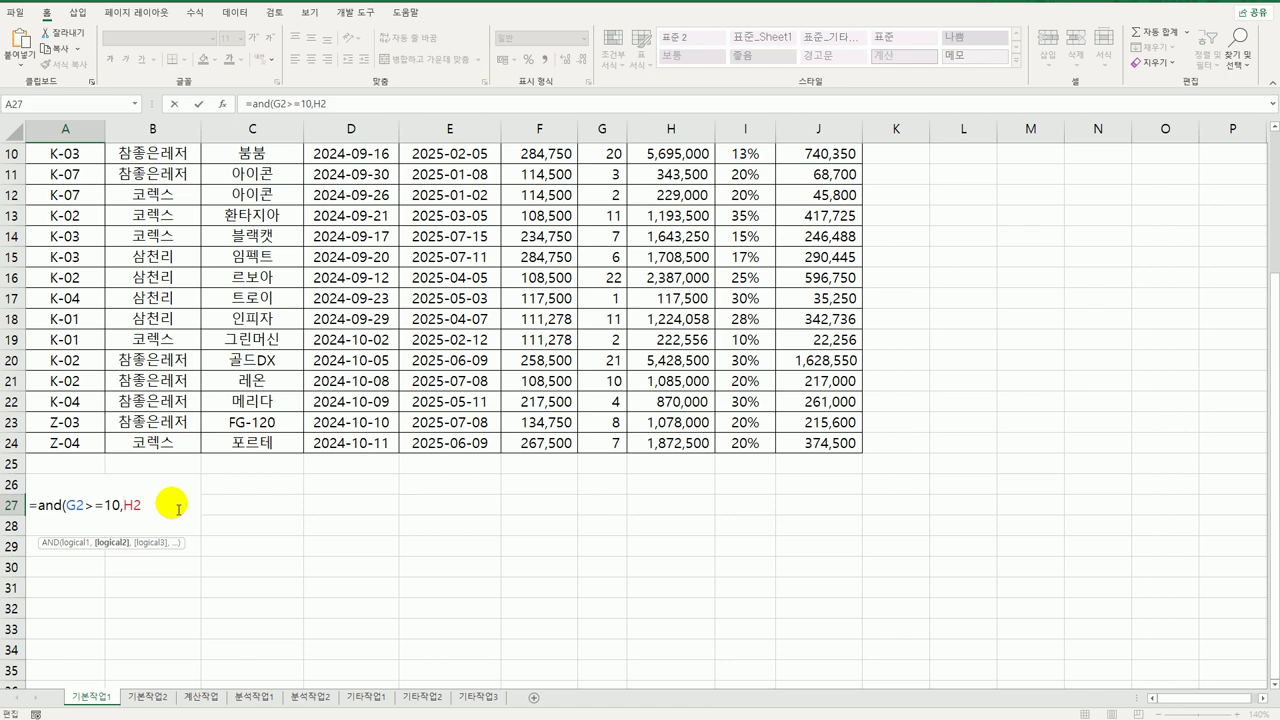
text(qu)
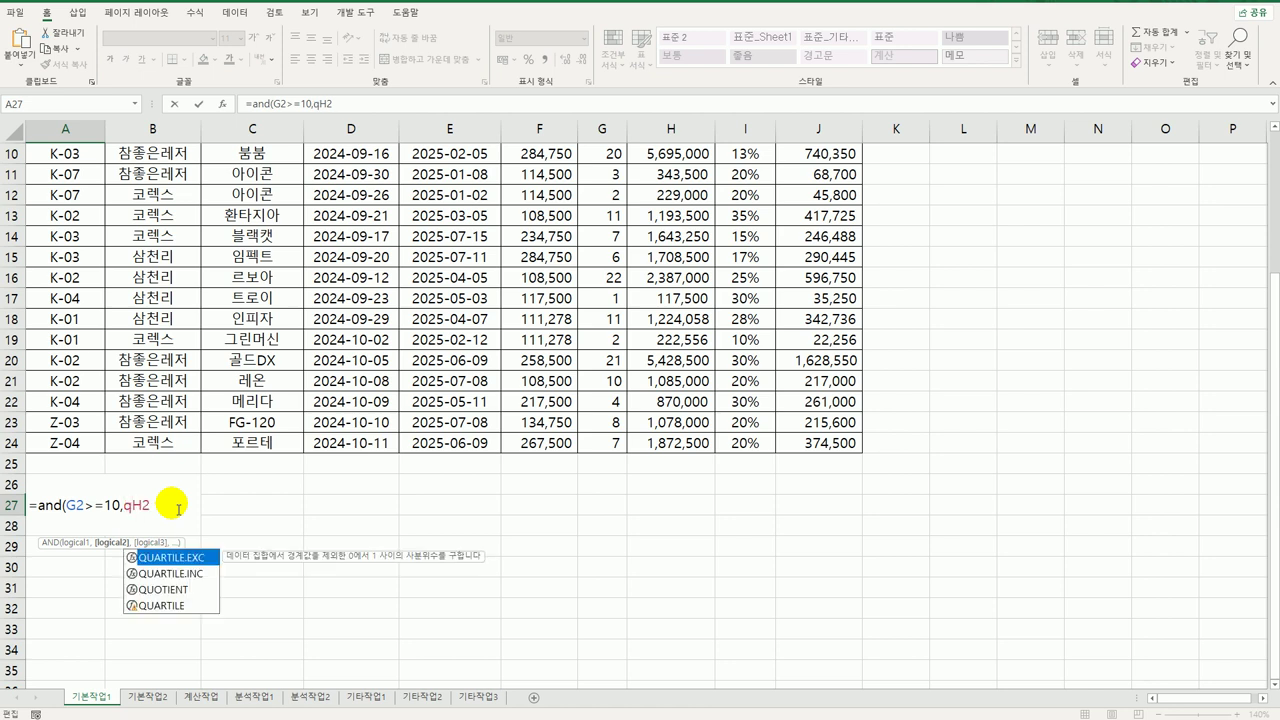
key(Down)
key(Down)
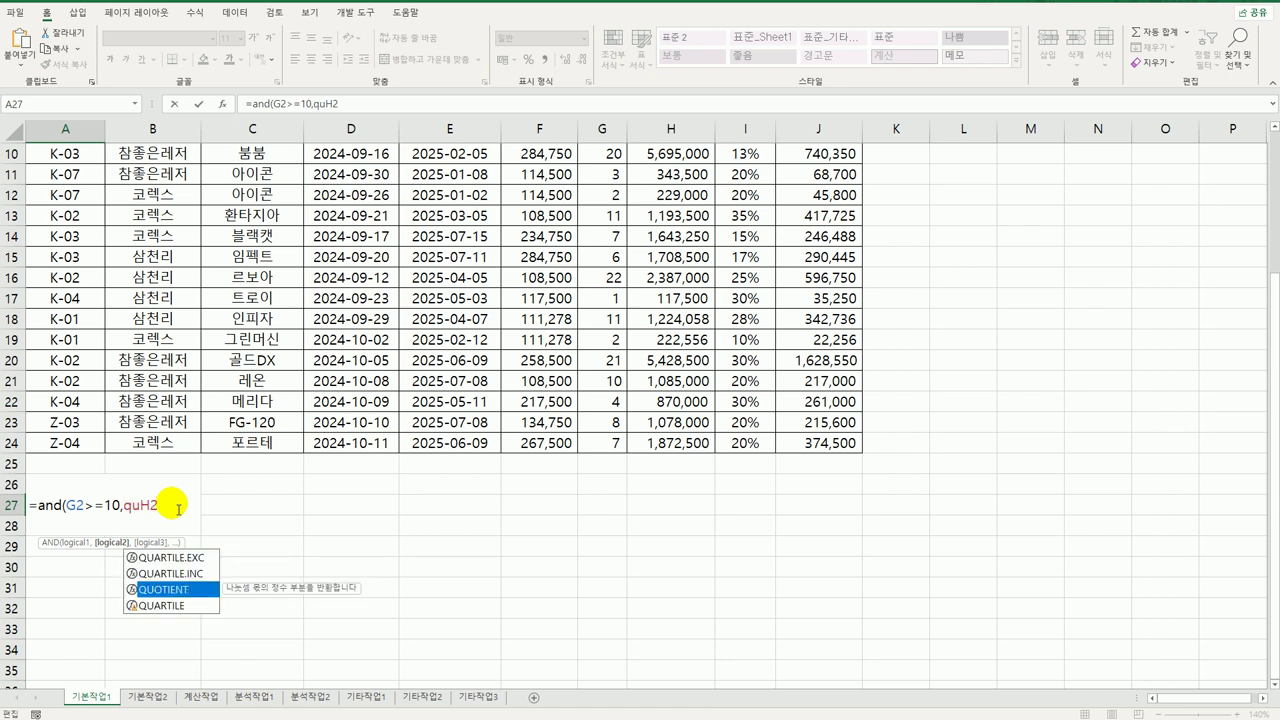
key(Tab)
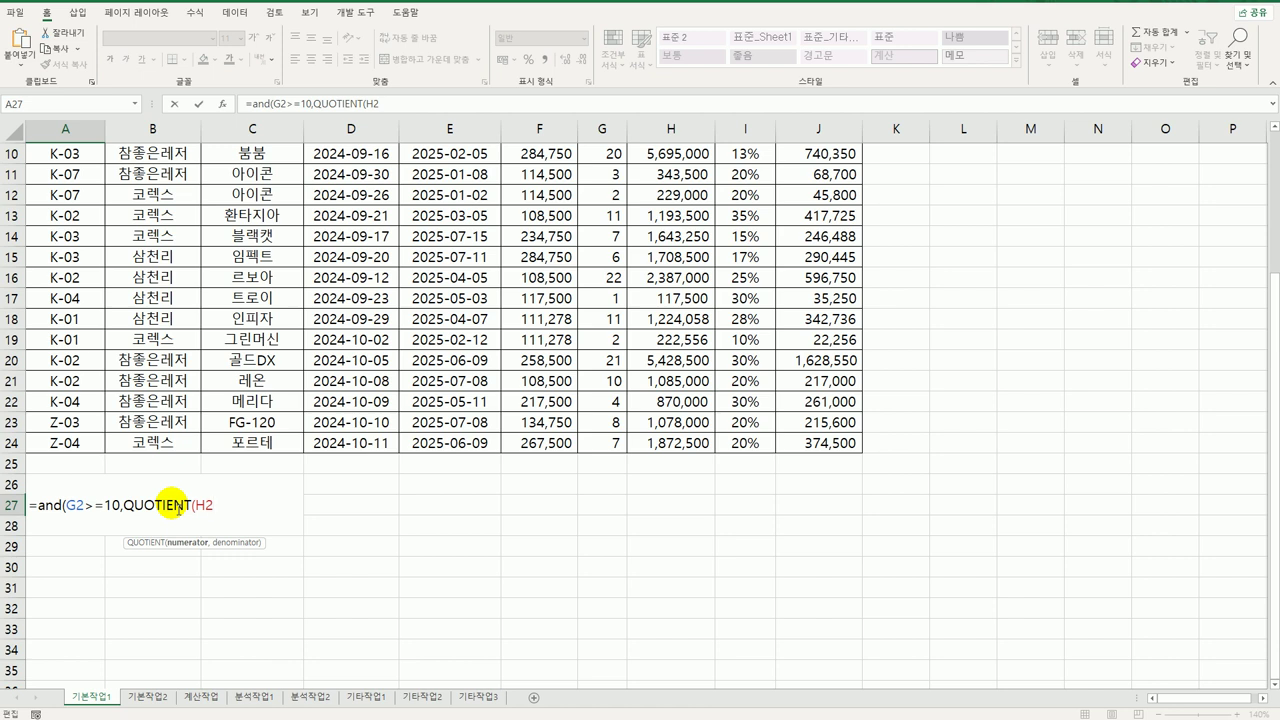
text(,1000000)
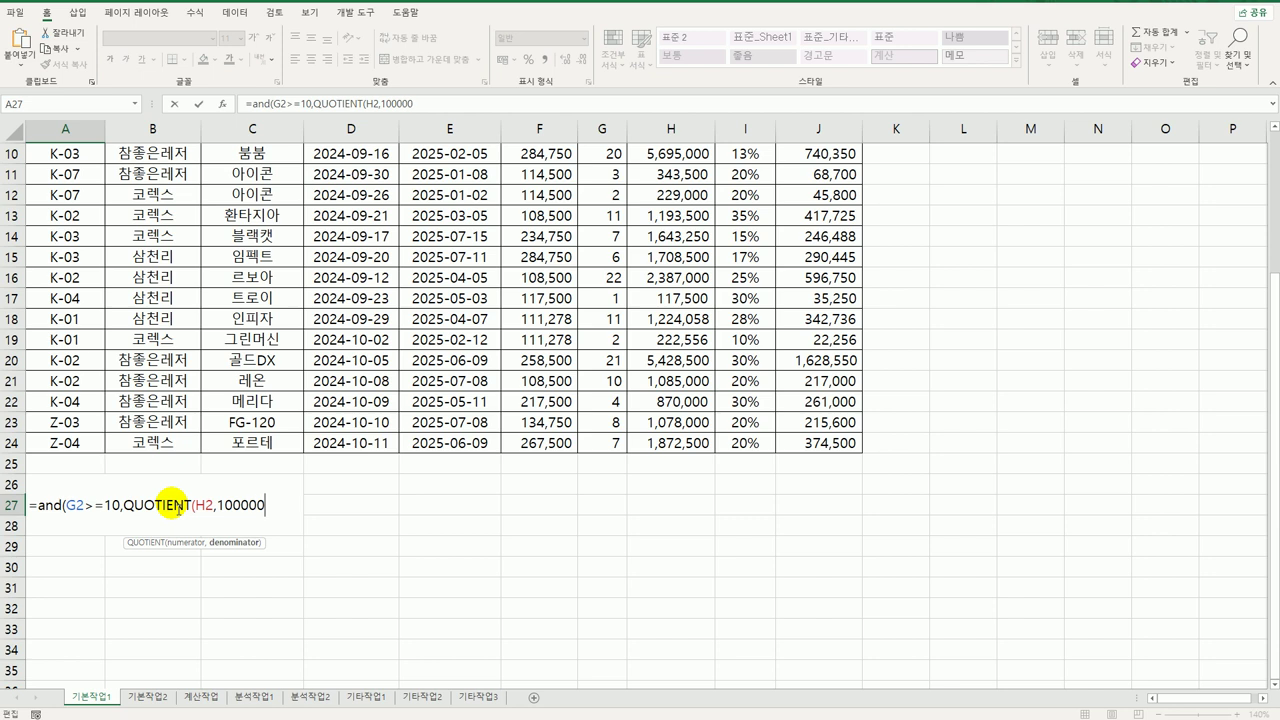
text(0))
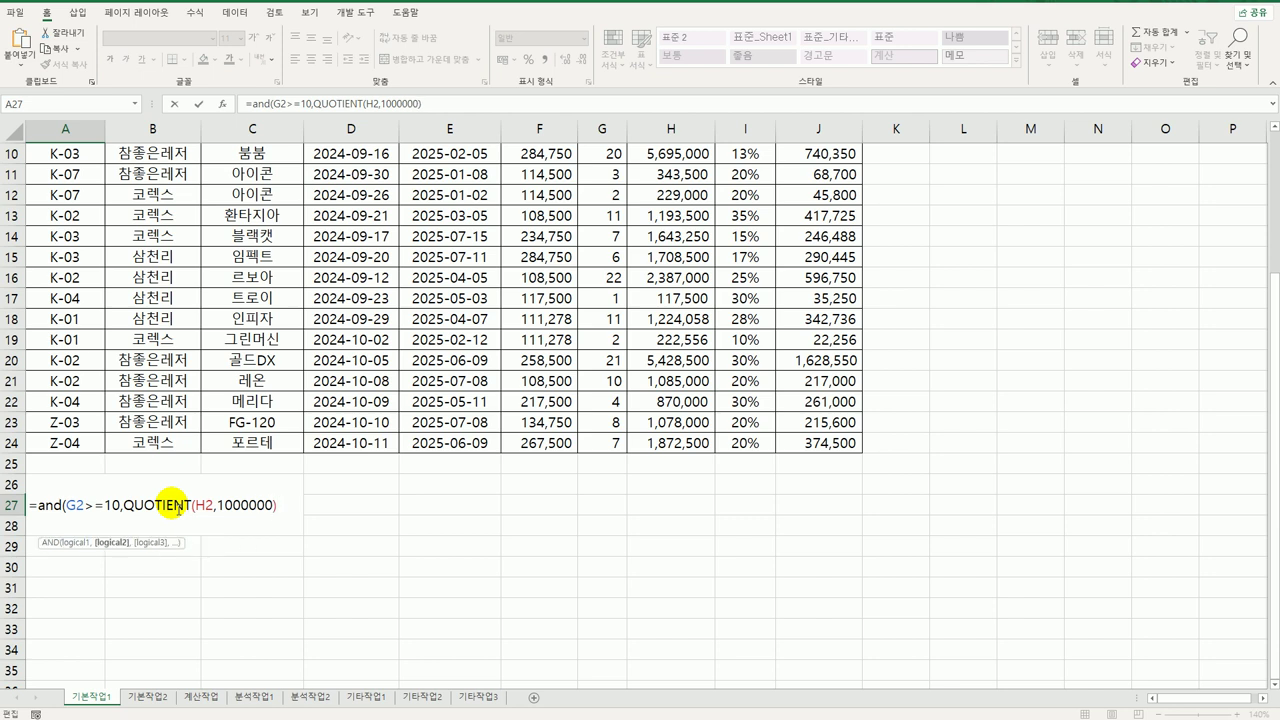
text(>=5))
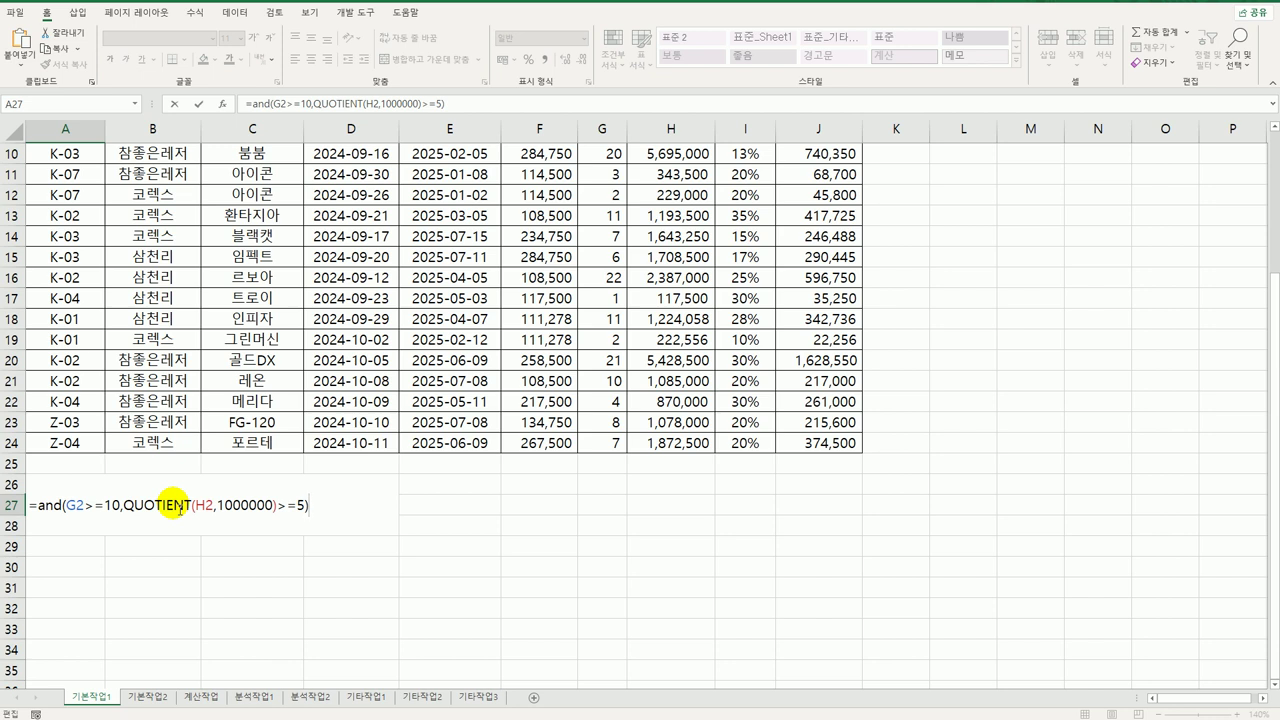
key(Return)
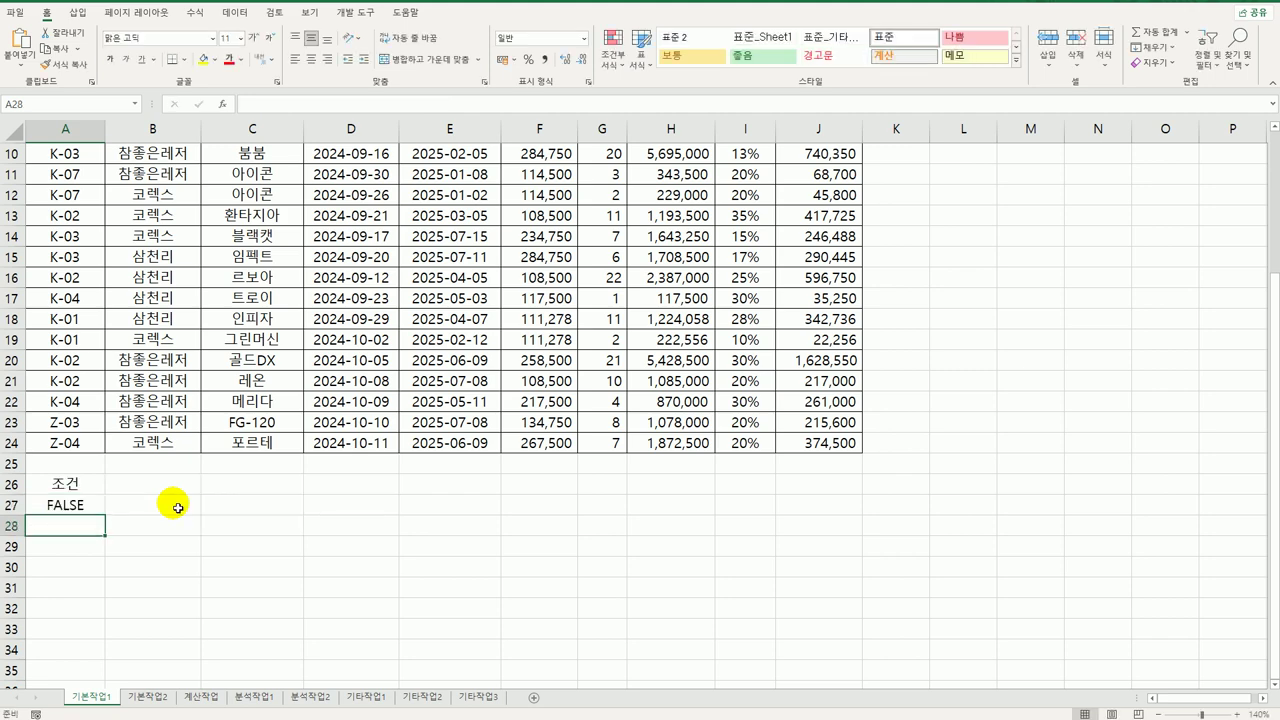
- Copy the 회사명, 자전거명 and 매출액 headings from row 1 to the cells starting at A30
scroll(175, 505, up, 3)
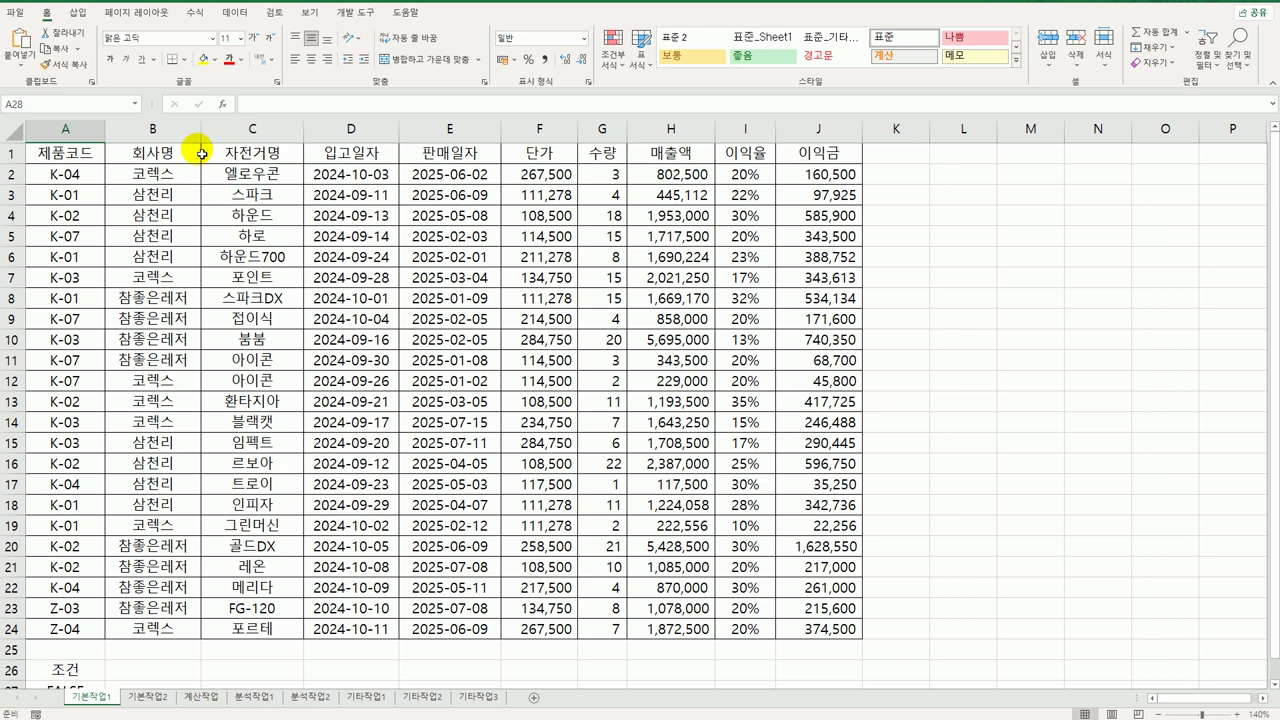
click(196, 153)
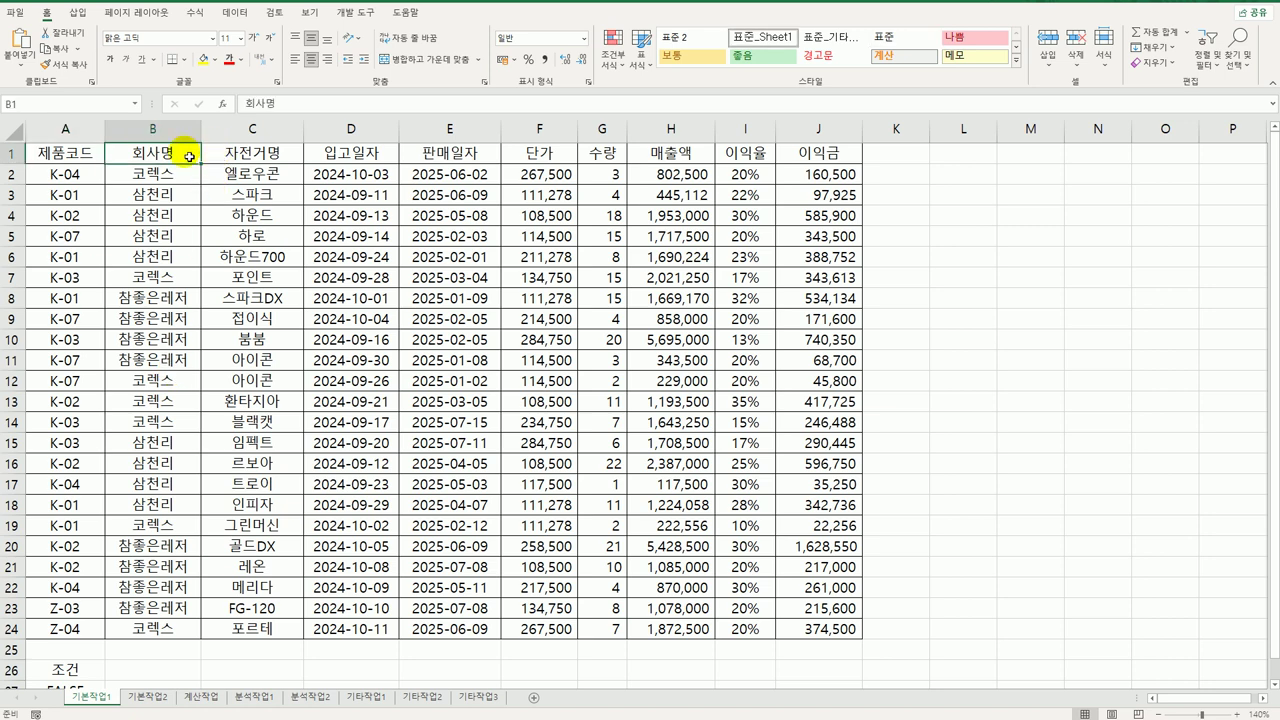
drag(177, 150, 287, 156)
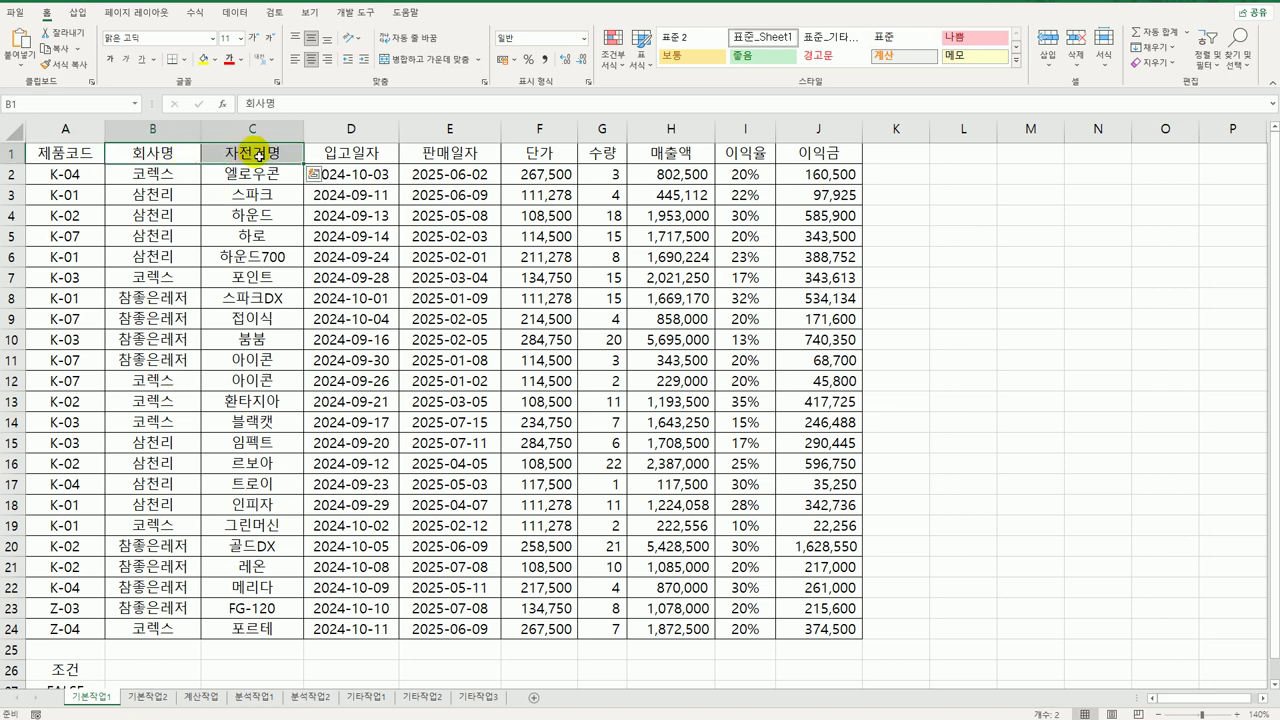
ctrl+click(662, 155)
key(ctrl+c)
scroll(500, 300, down, 3)
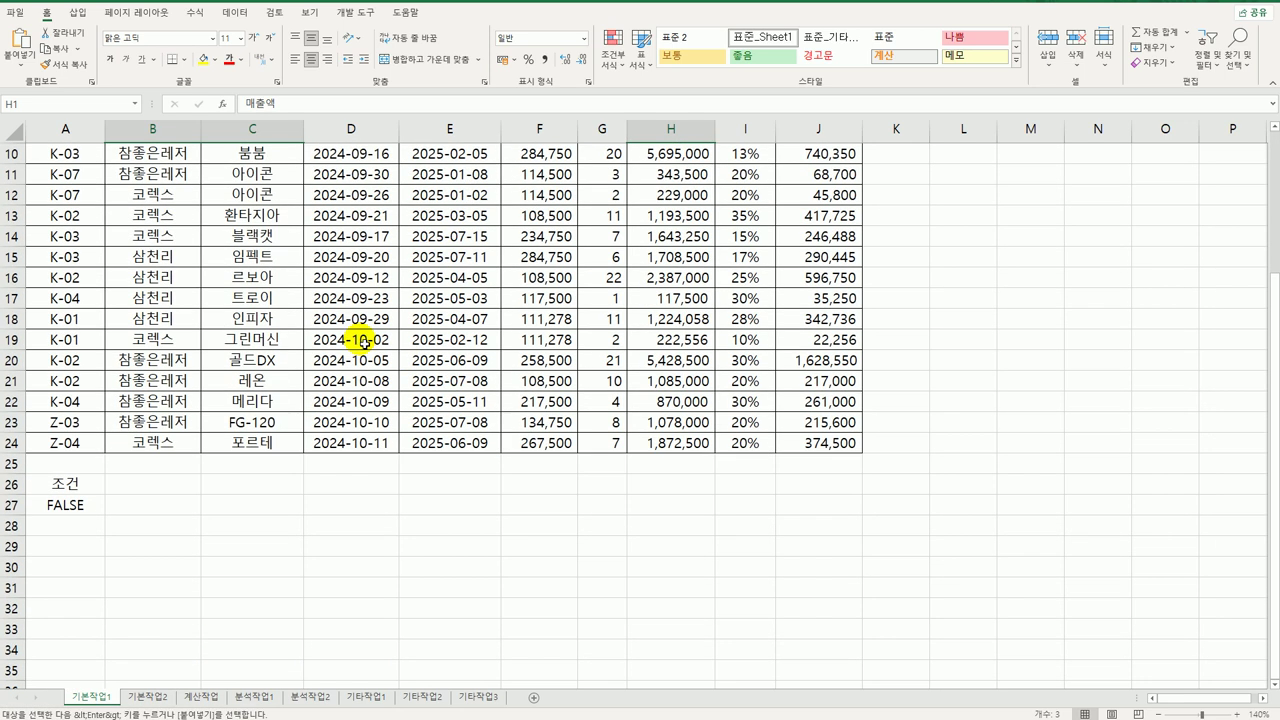
click(60, 563)
key(ctrl+v)
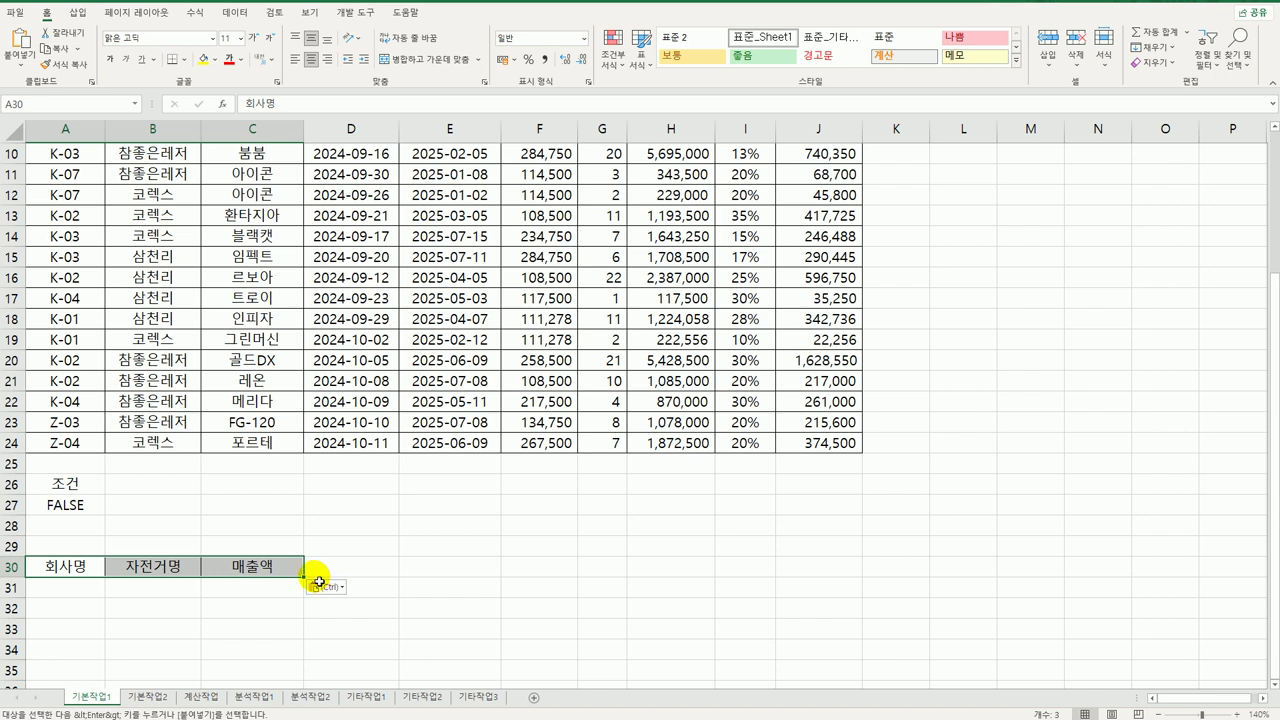
- Start an advanced filter on the table A1:J24 and set A26:A27 as the criteria range
click(98, 505)
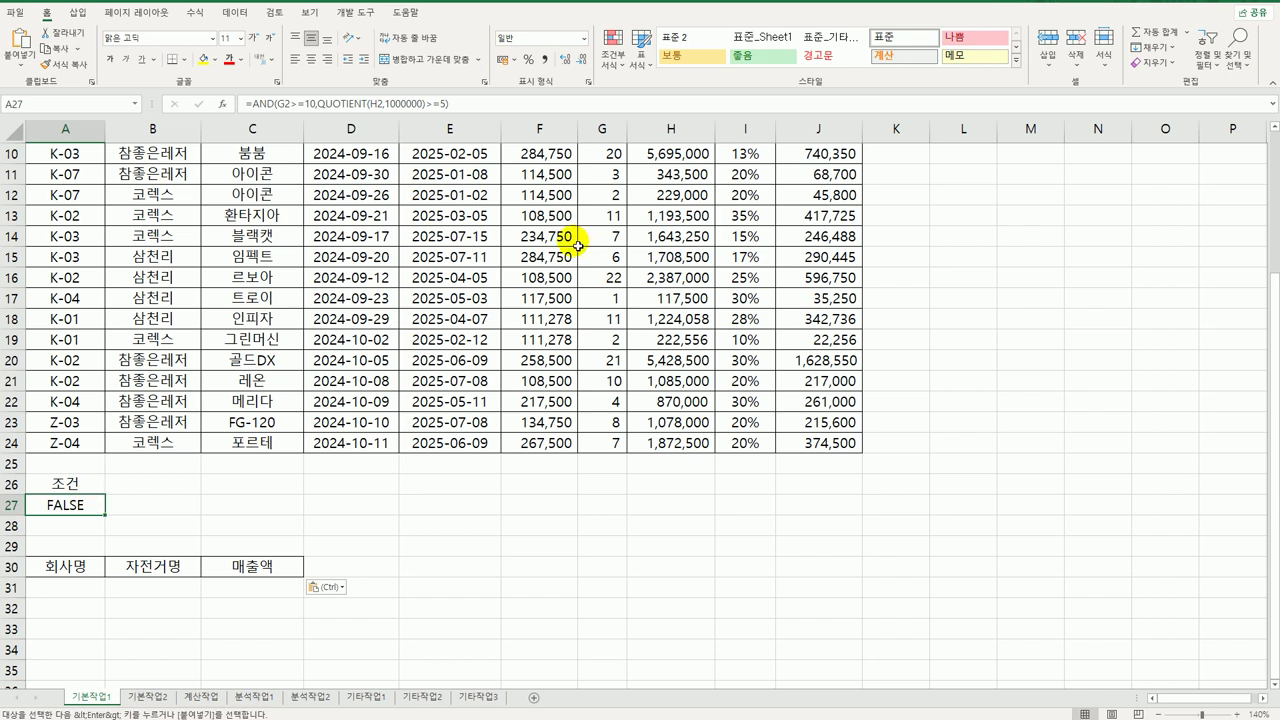
click(432, 265)
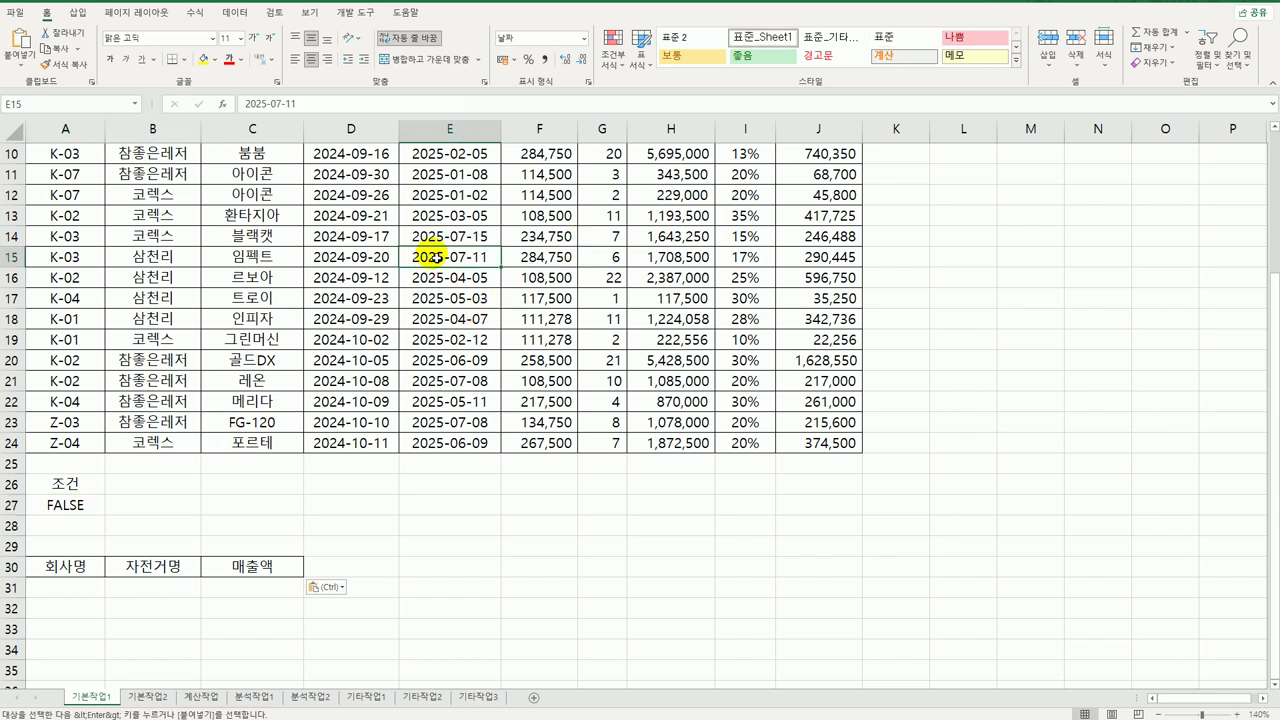
click(234, 12)
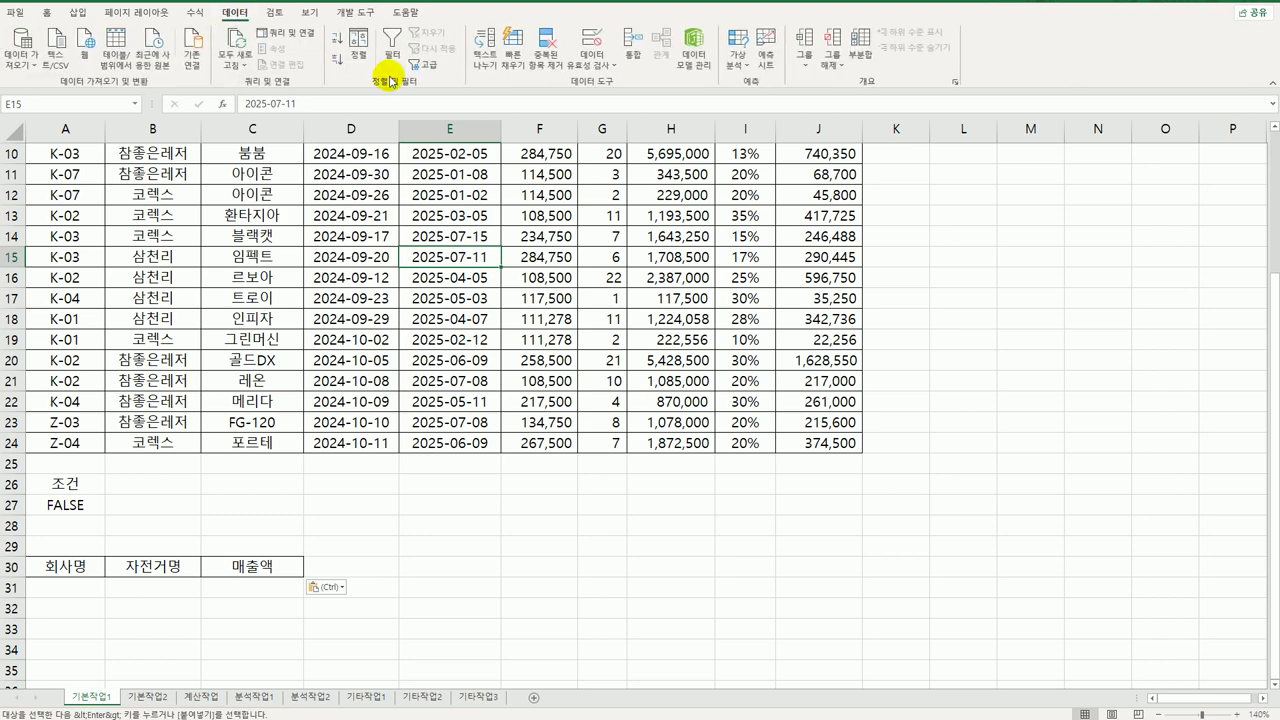
click(424, 64)
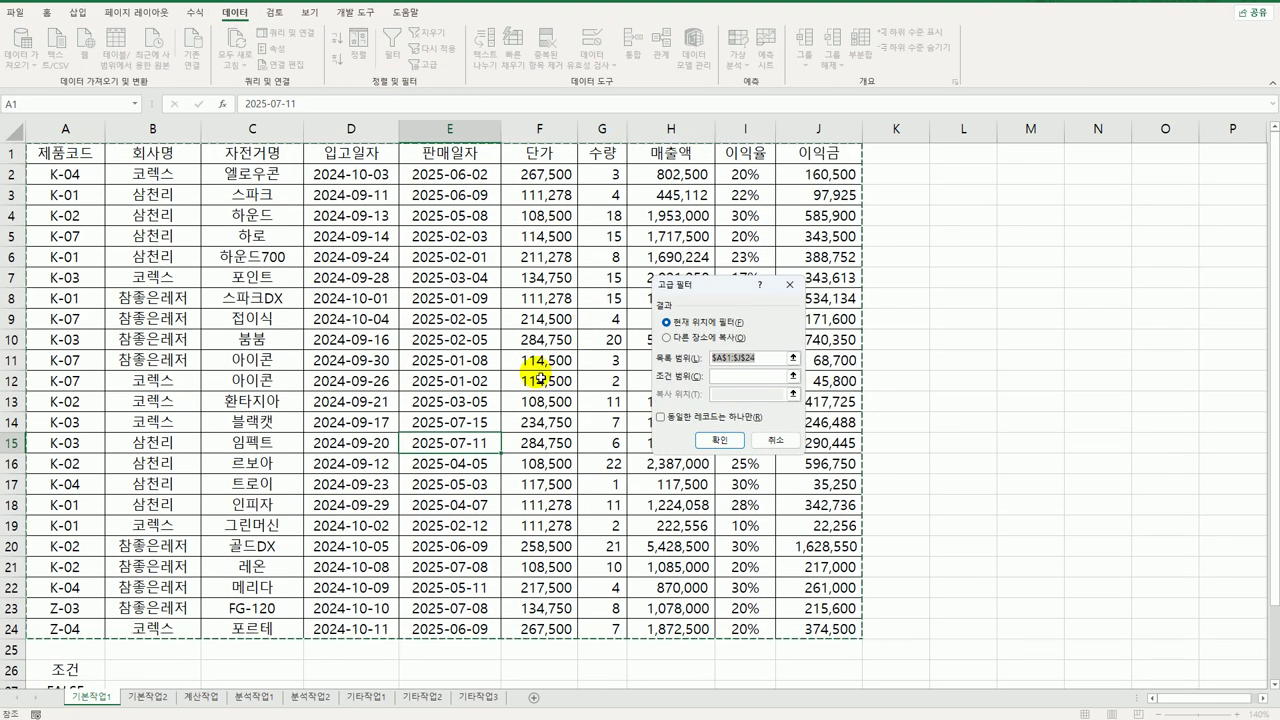
scroll(540, 377, down, 3)
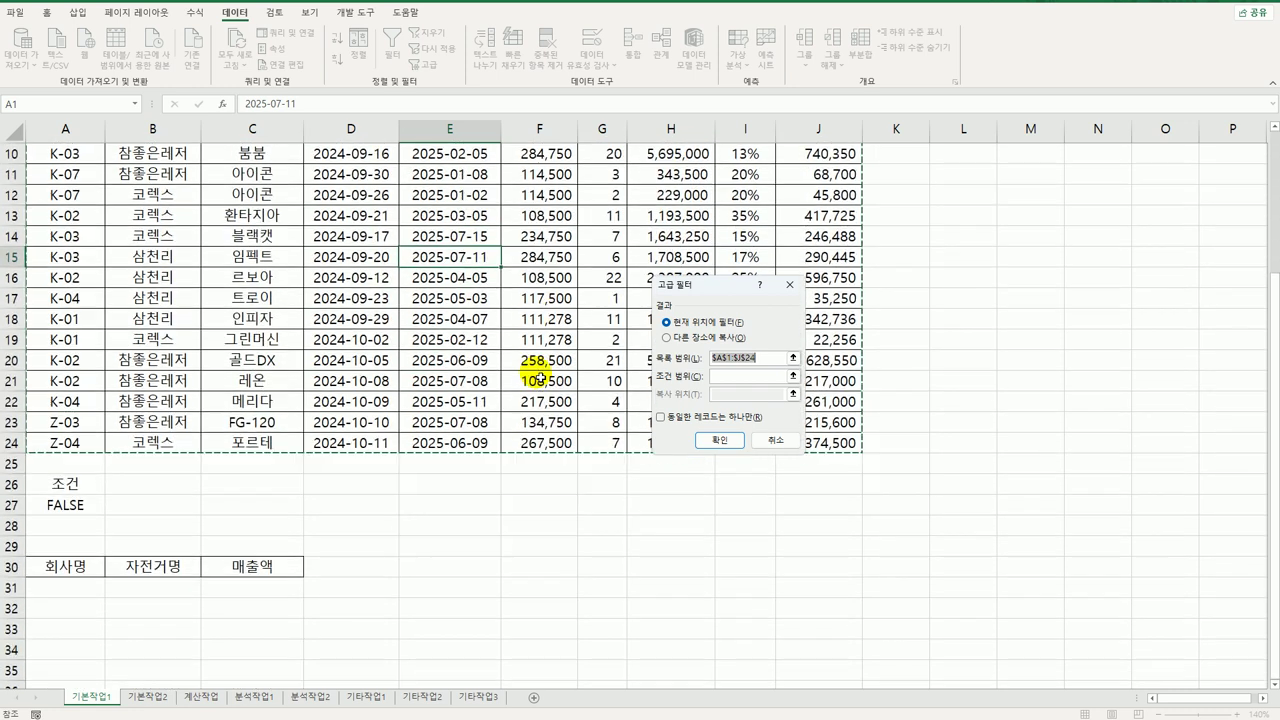
click(726, 377)
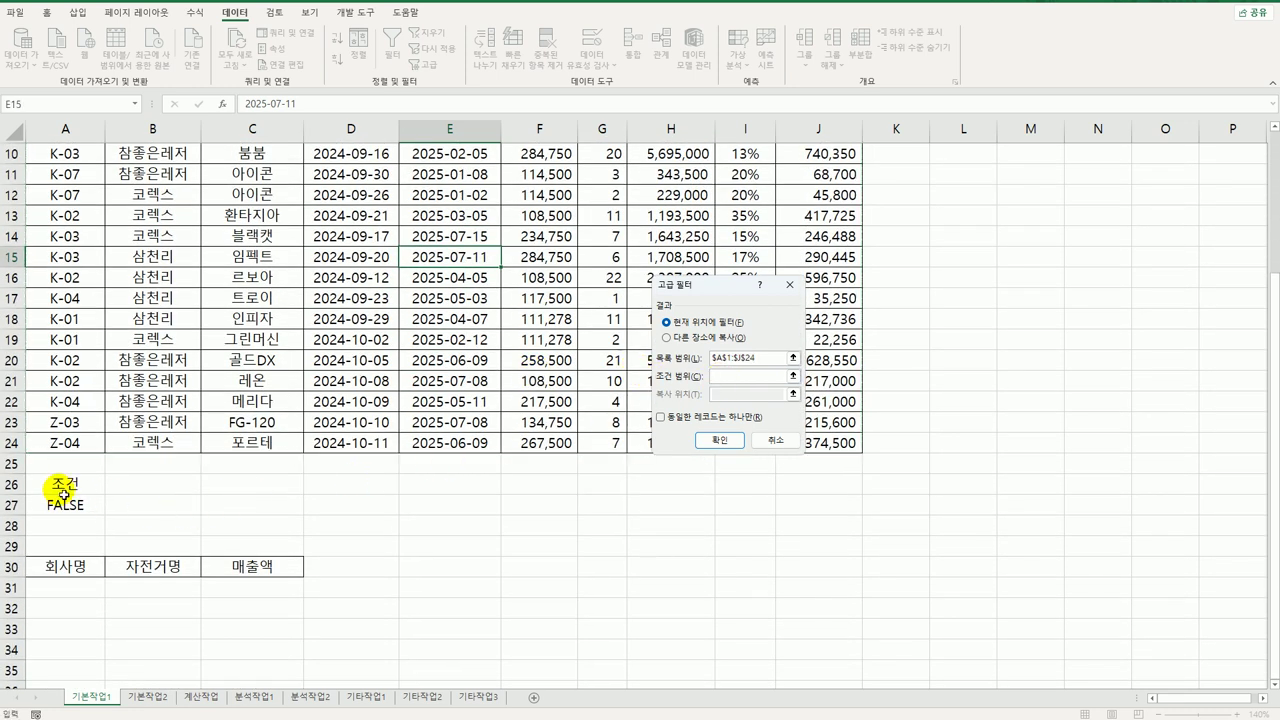
drag(64, 487, 74, 508)
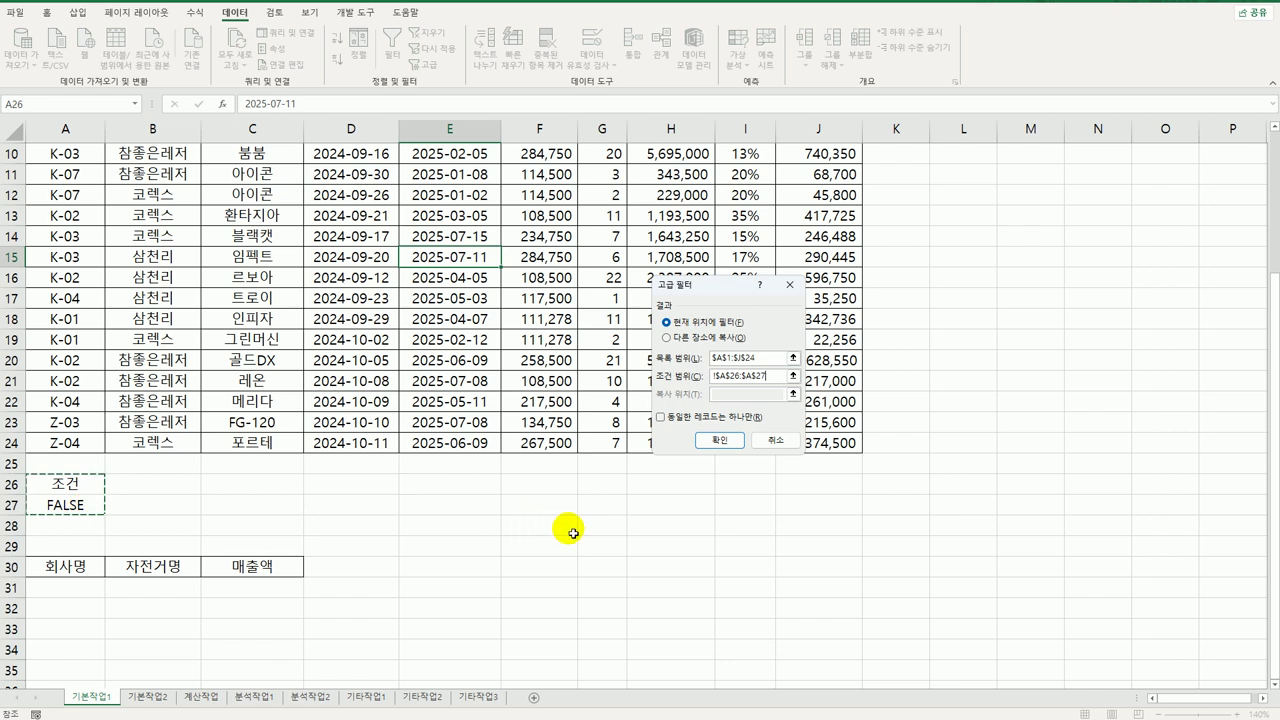
- Set the advanced filter to copy results to another location, A30:C30, and run it
click(670, 338)
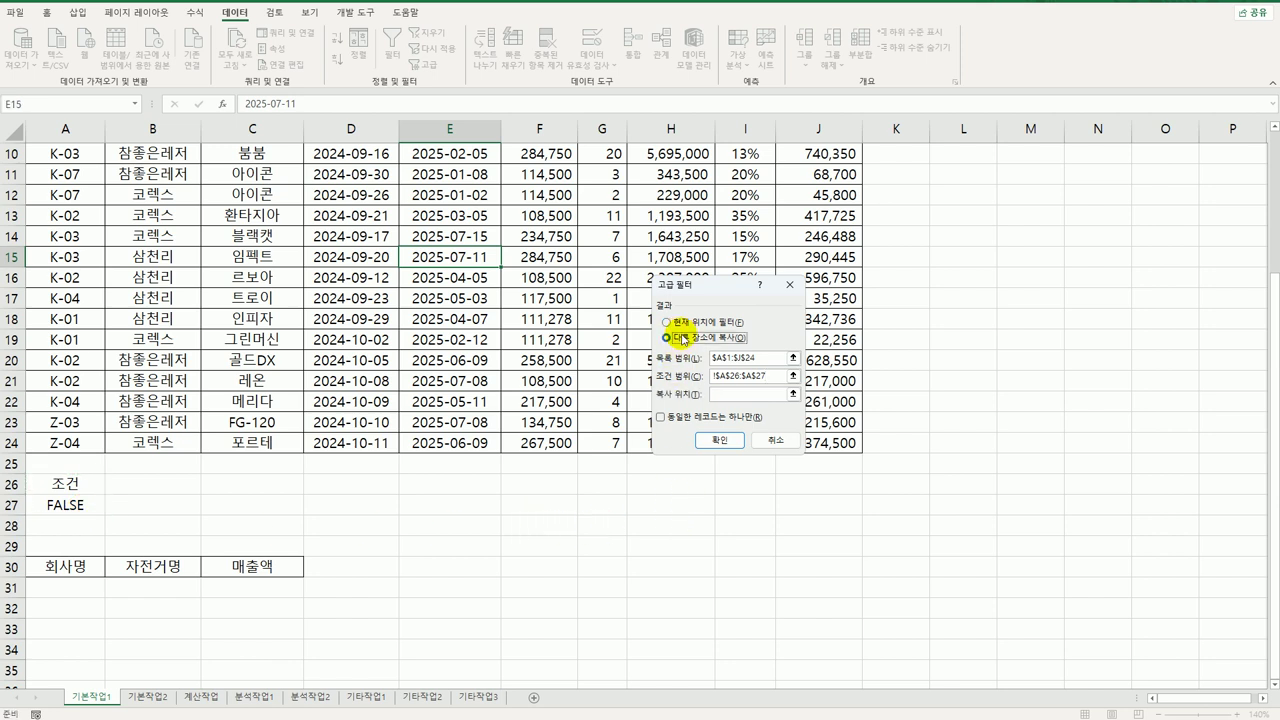
click(714, 394)
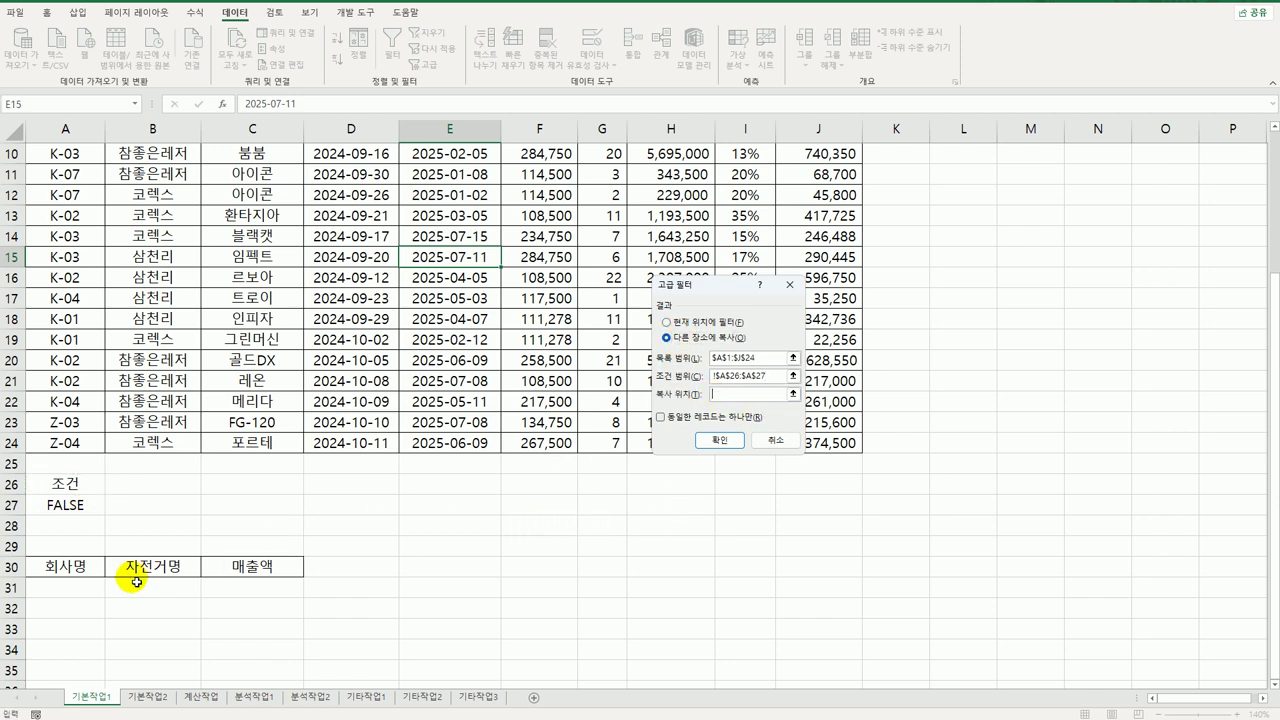
drag(65, 577, 254, 570)
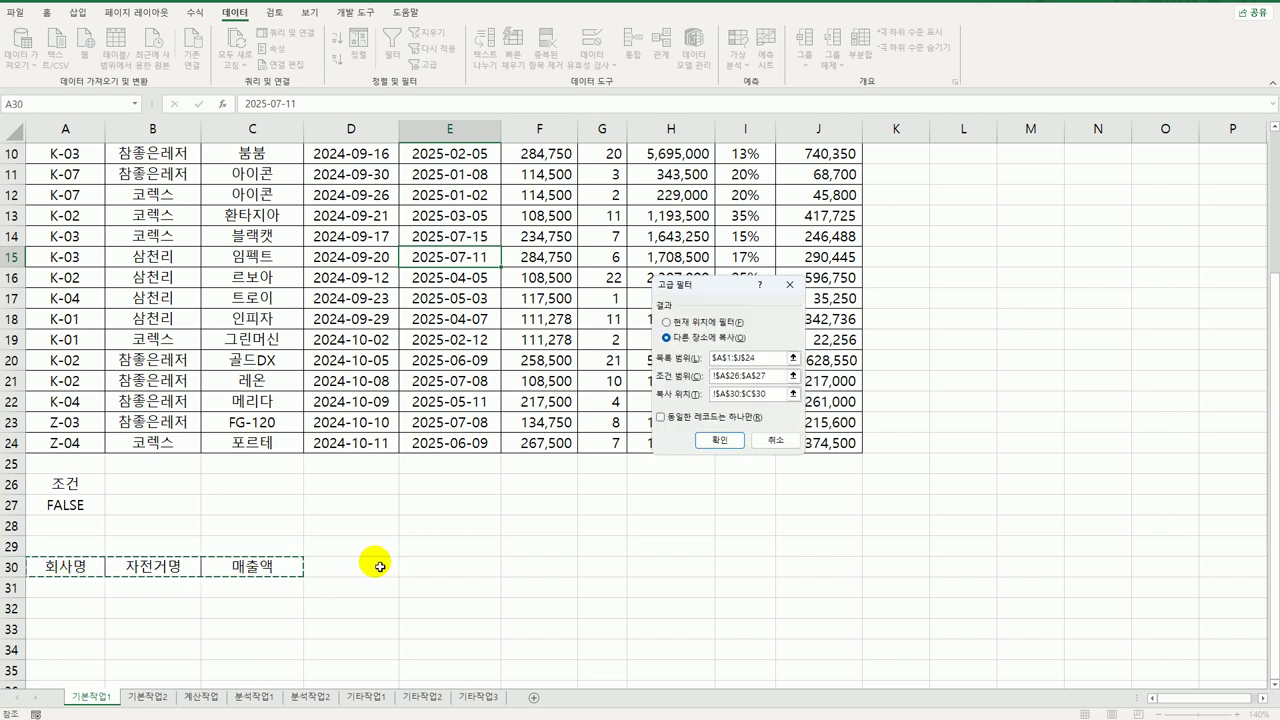
click(706, 440)
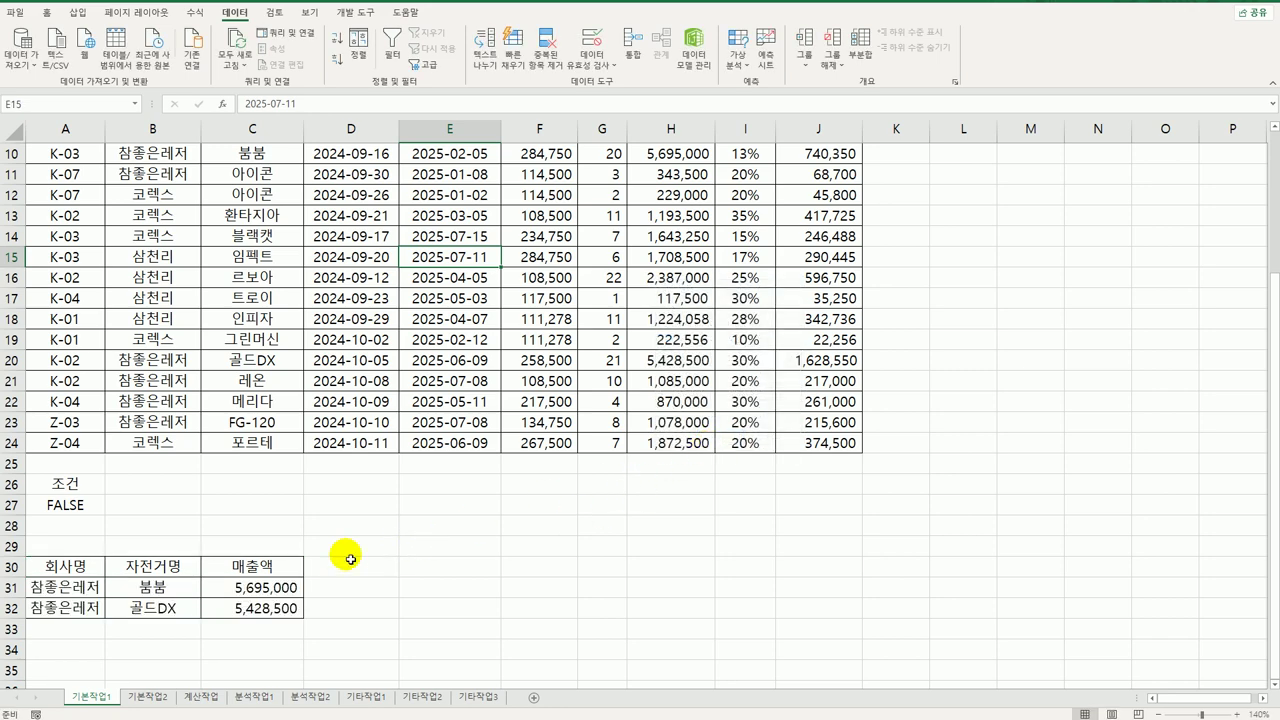
click(73, 510)
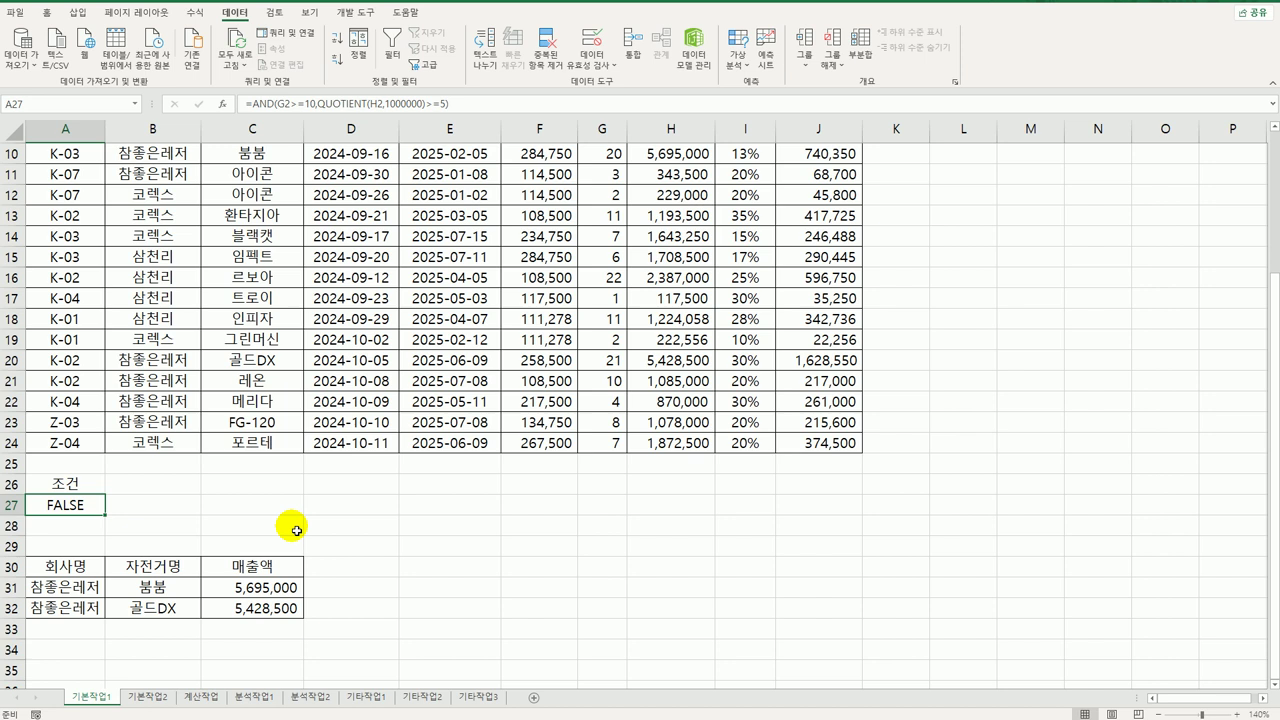
scroll(625, 380, up, 3)
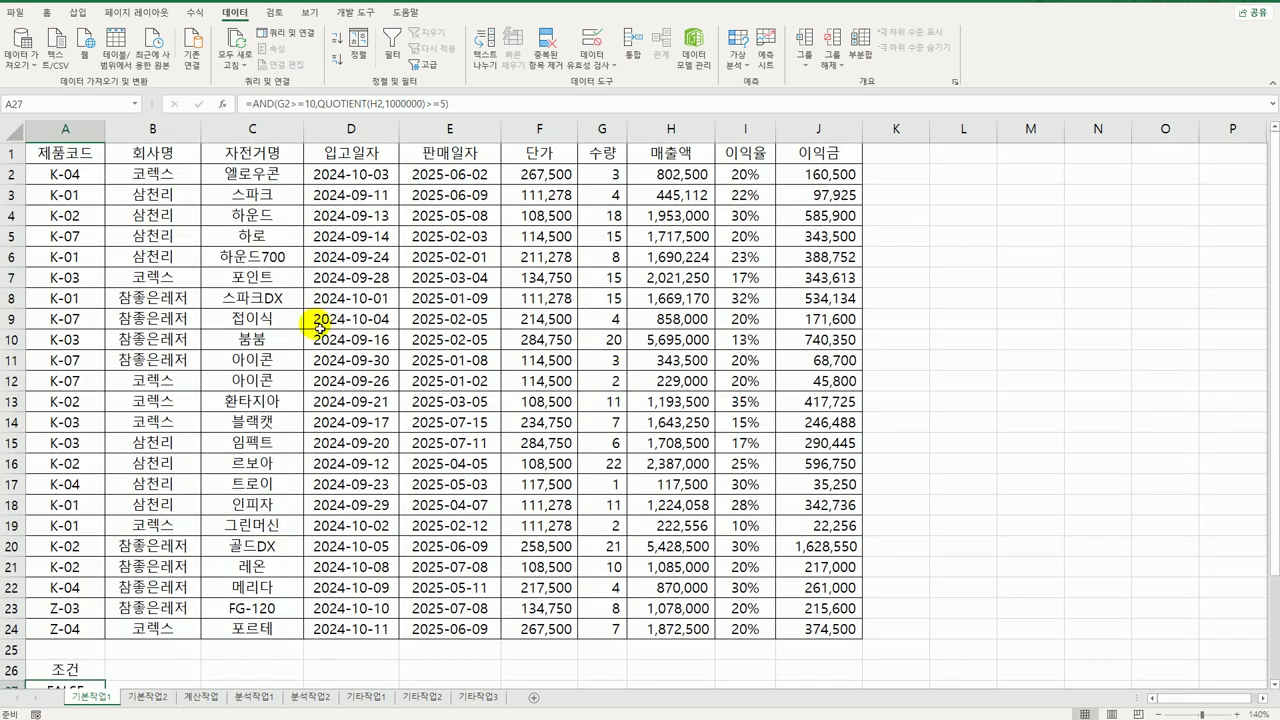
- Start a new conditional formatting rule for A2:J24 that uses a formula to determine which cells to format
drag(60, 172, 794, 628)
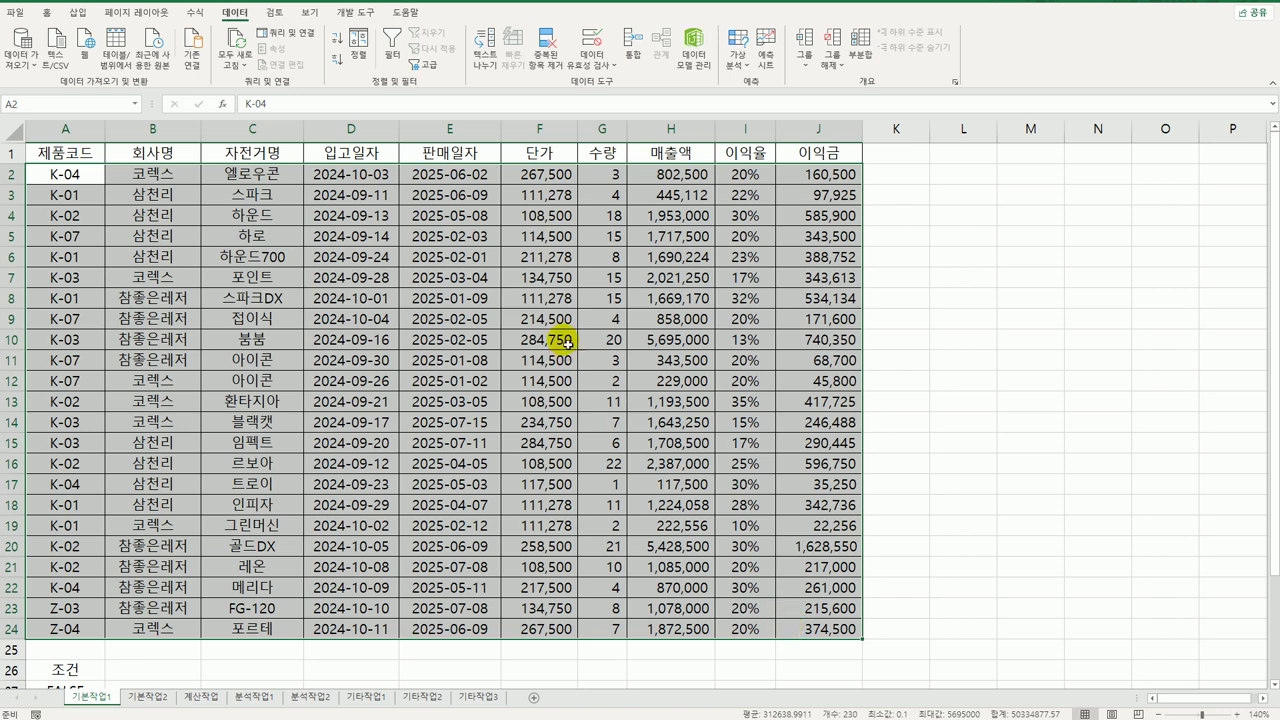
click(47, 14)
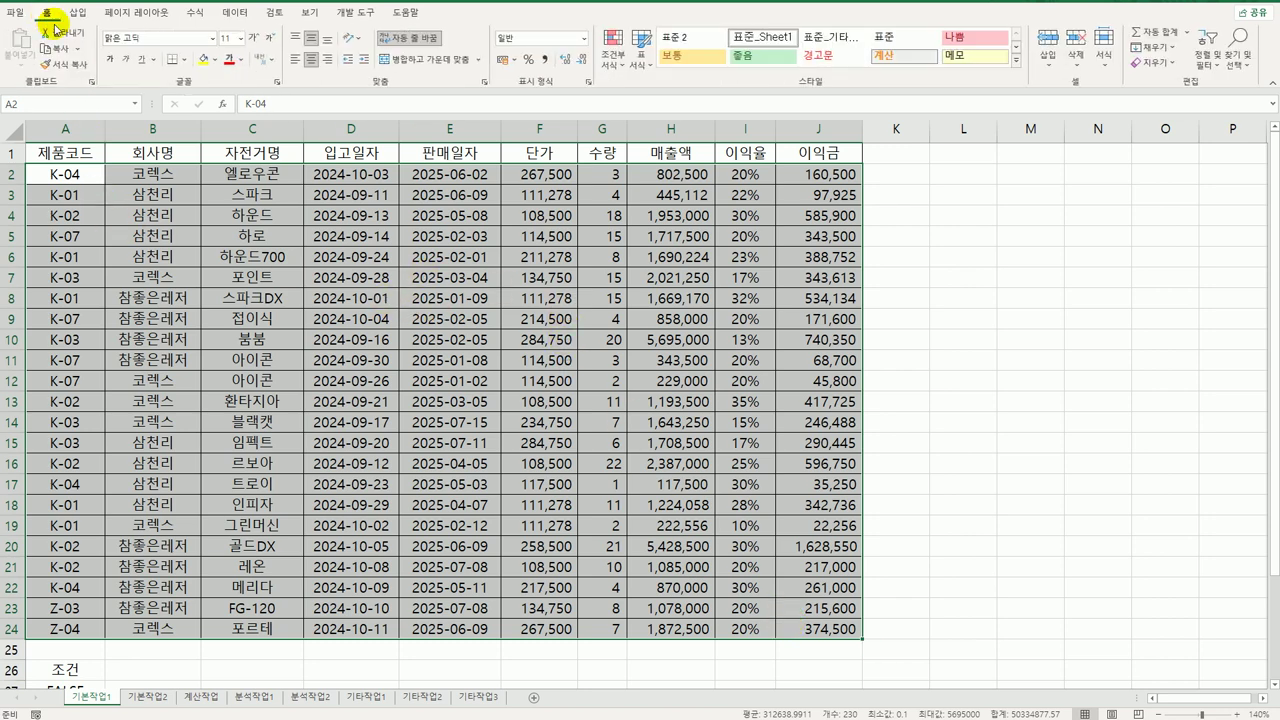
click(613, 48)
click(633, 249)
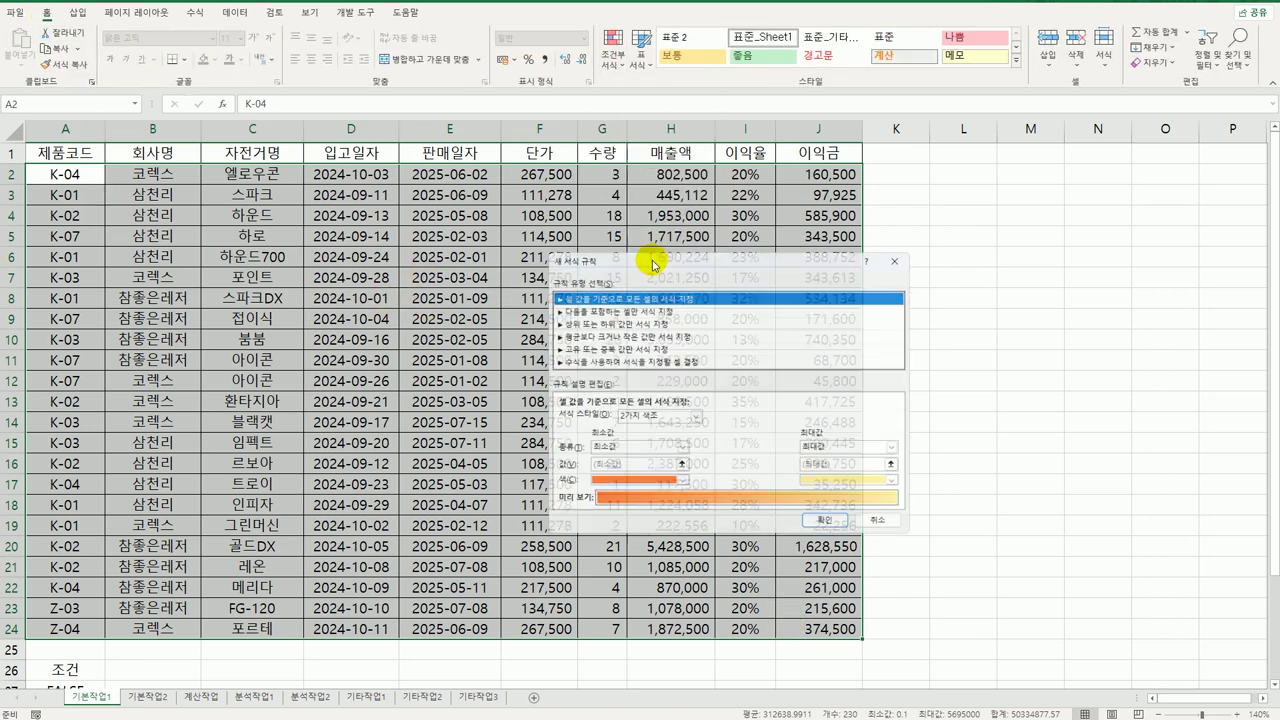
click(651, 360)
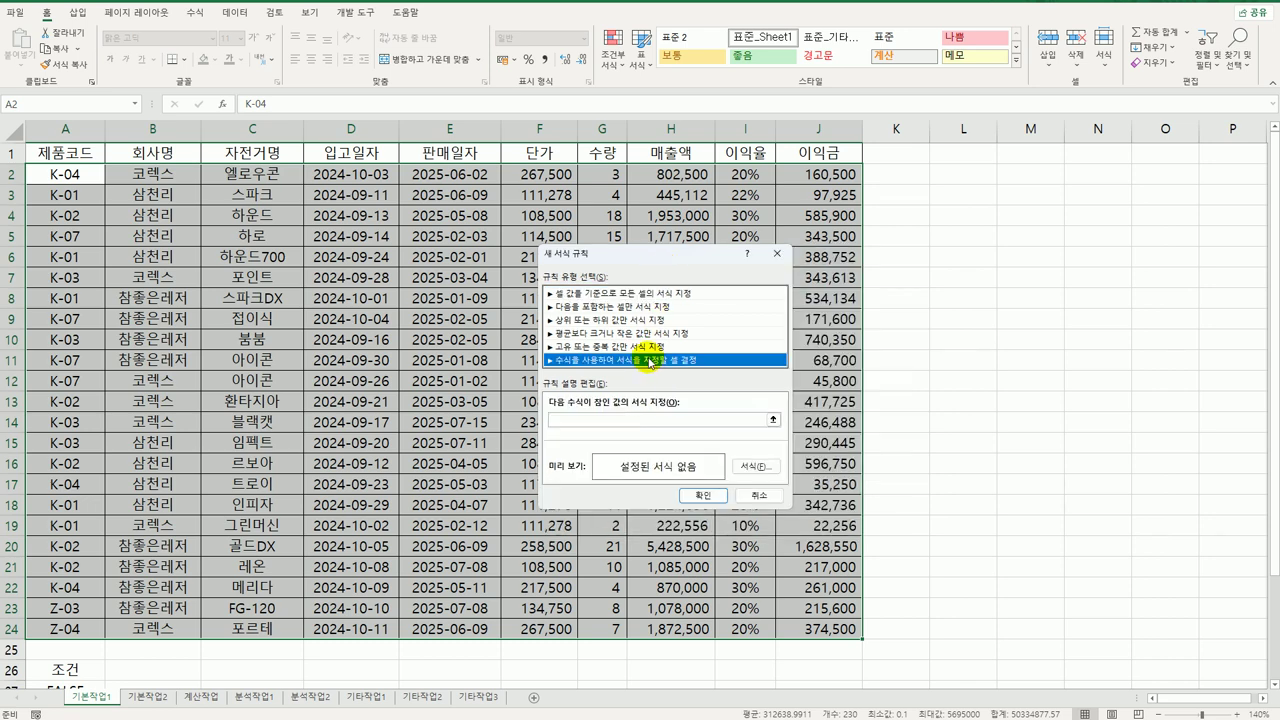
- Enter =or(column()=3,column()=10) as the rule's formula
click(665, 419)
text(=)
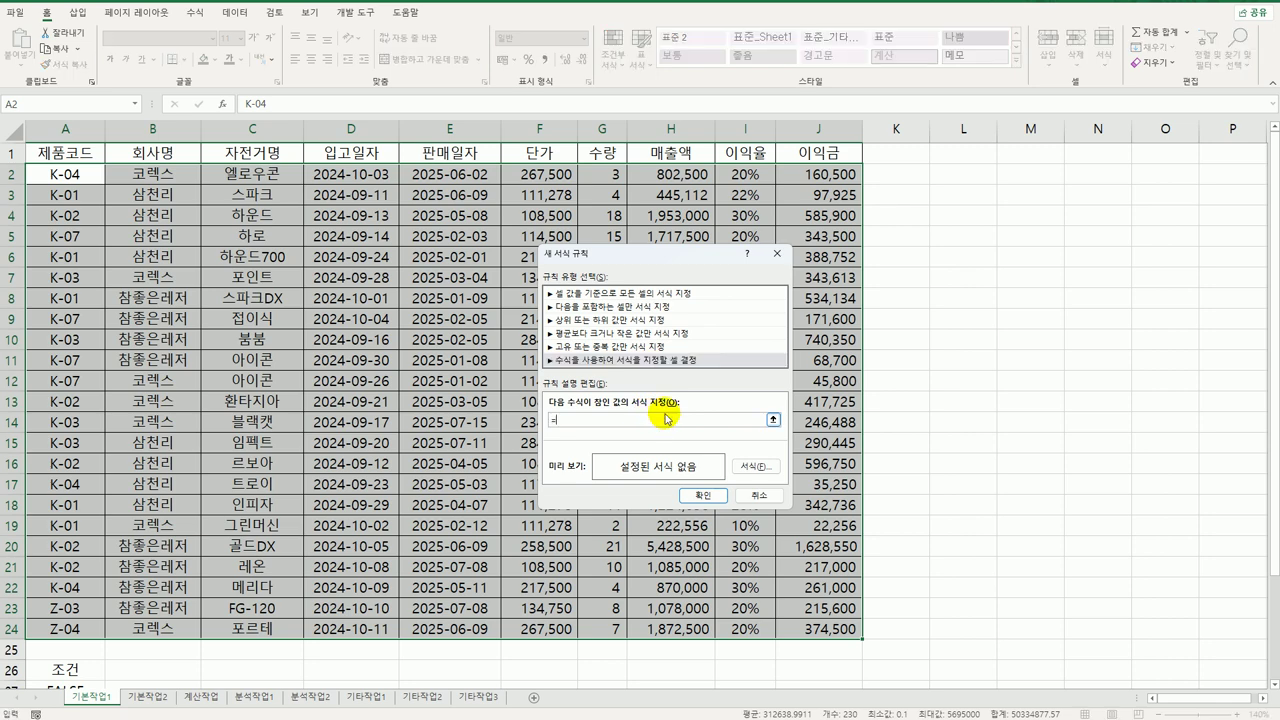
text(이)
text(r)
text((c)
text(olumn)
text(()=3)
text(,column)
text(()
text()=10))
- Give the rule an italic (기울임꼴) font style with the standard blue font color and apply it
click(745, 467)
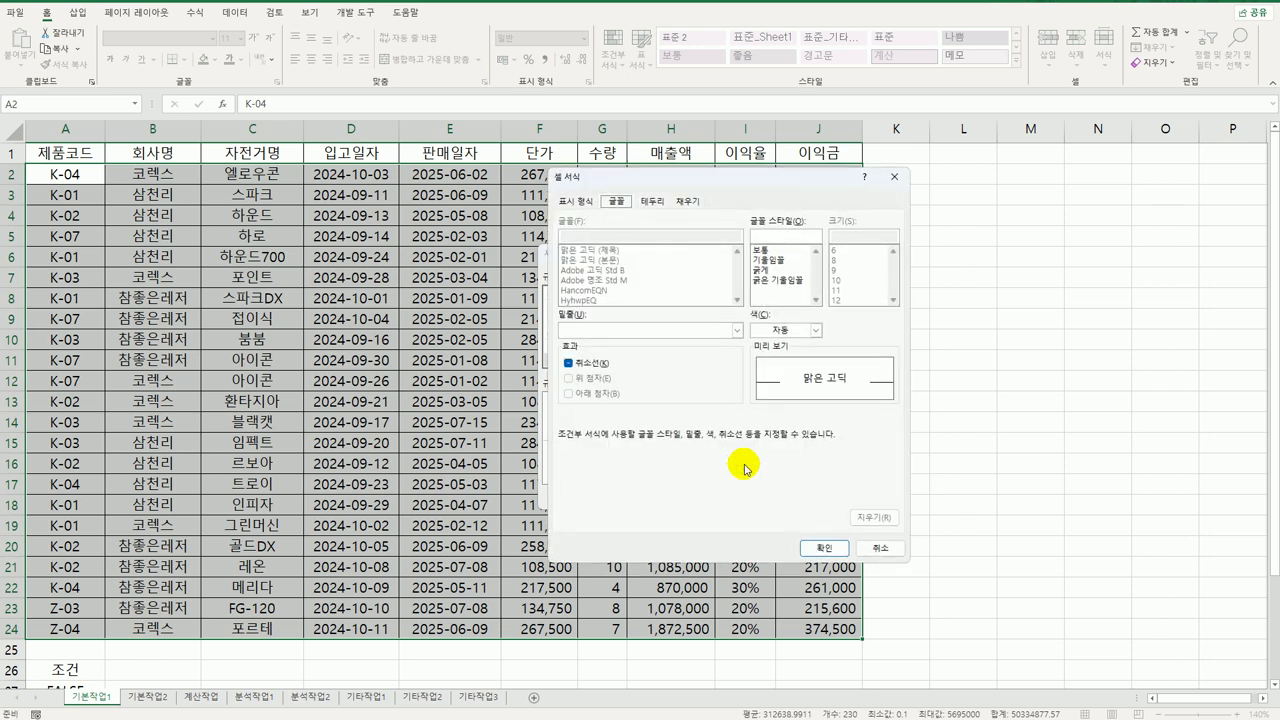
click(772, 261)
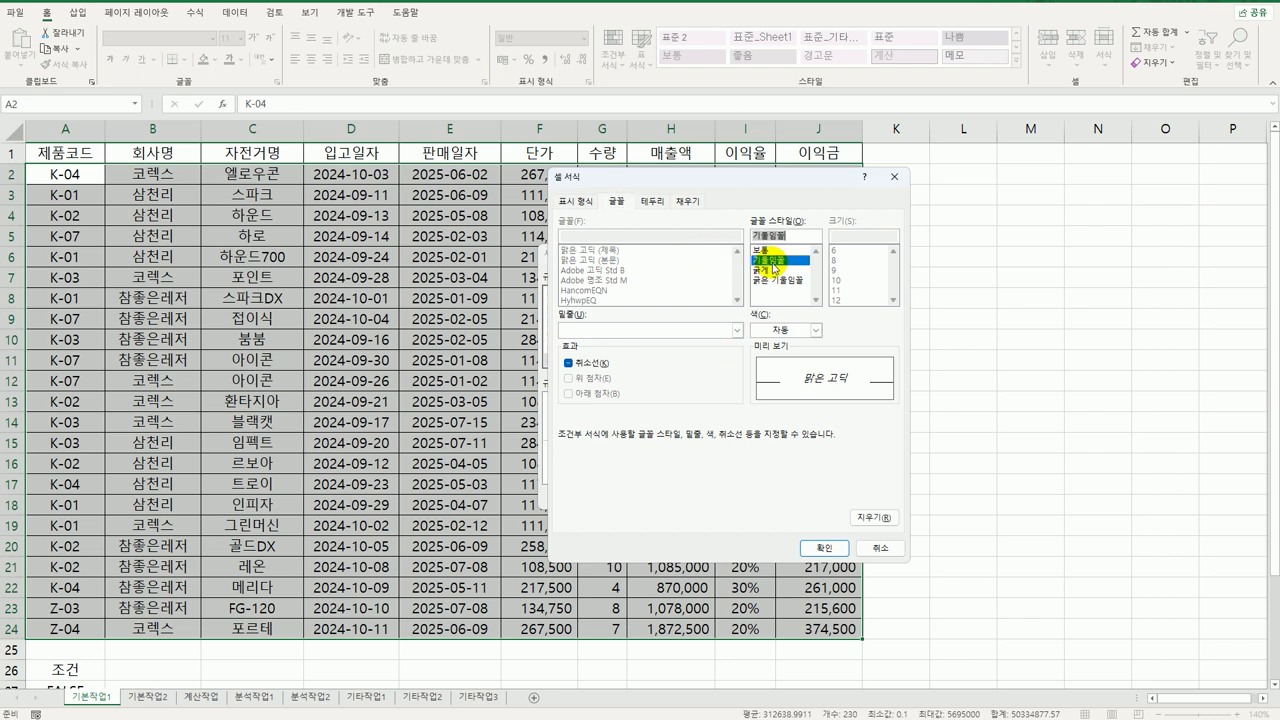
click(802, 332)
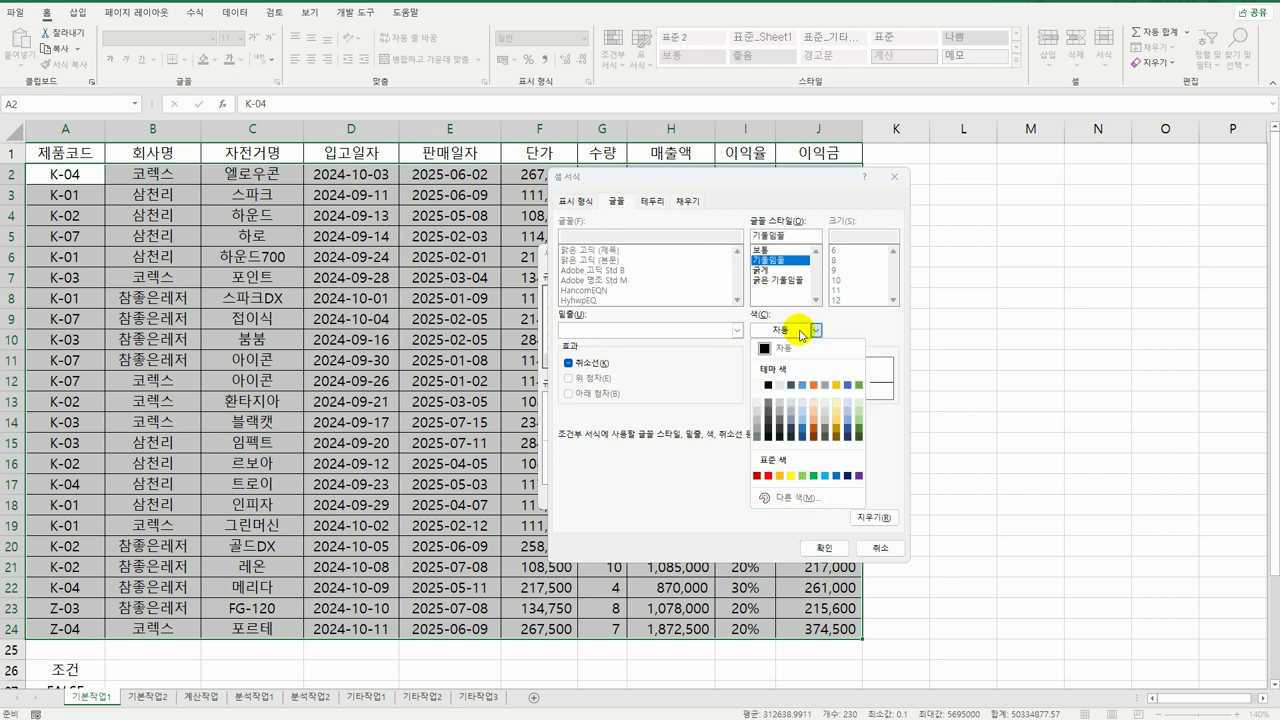
click(835, 476)
click(824, 548)
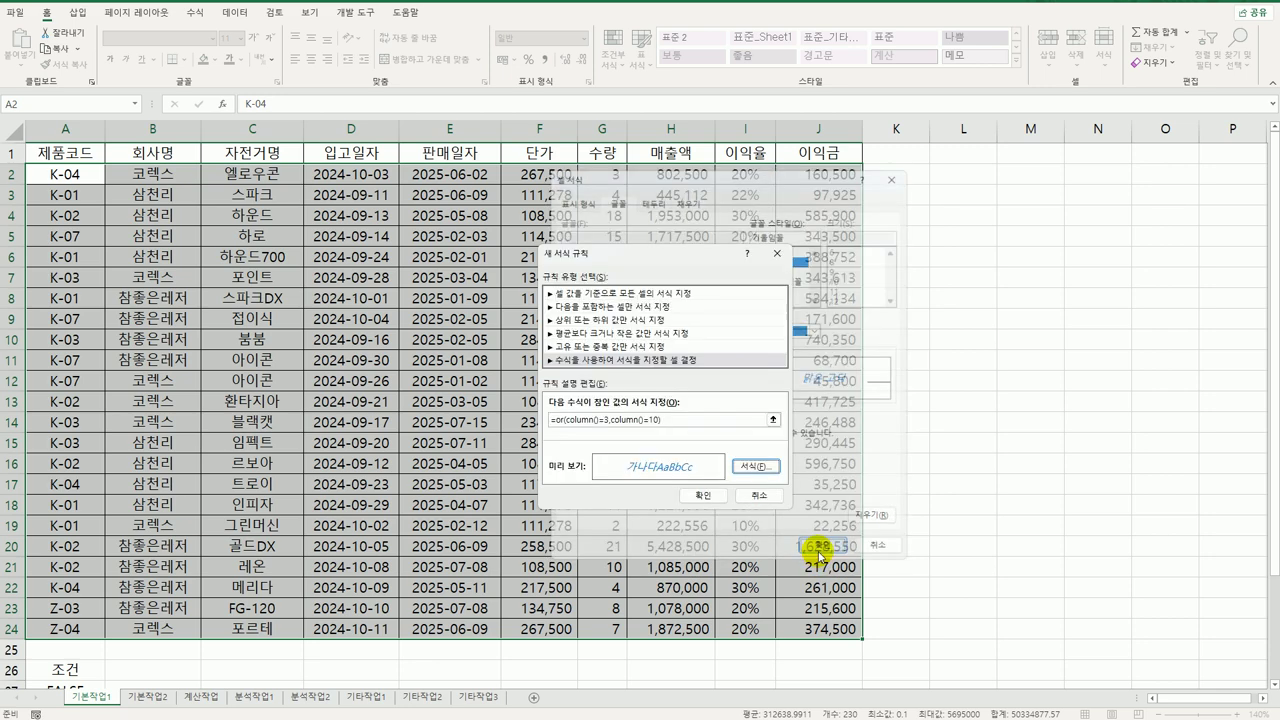
click(697, 494)
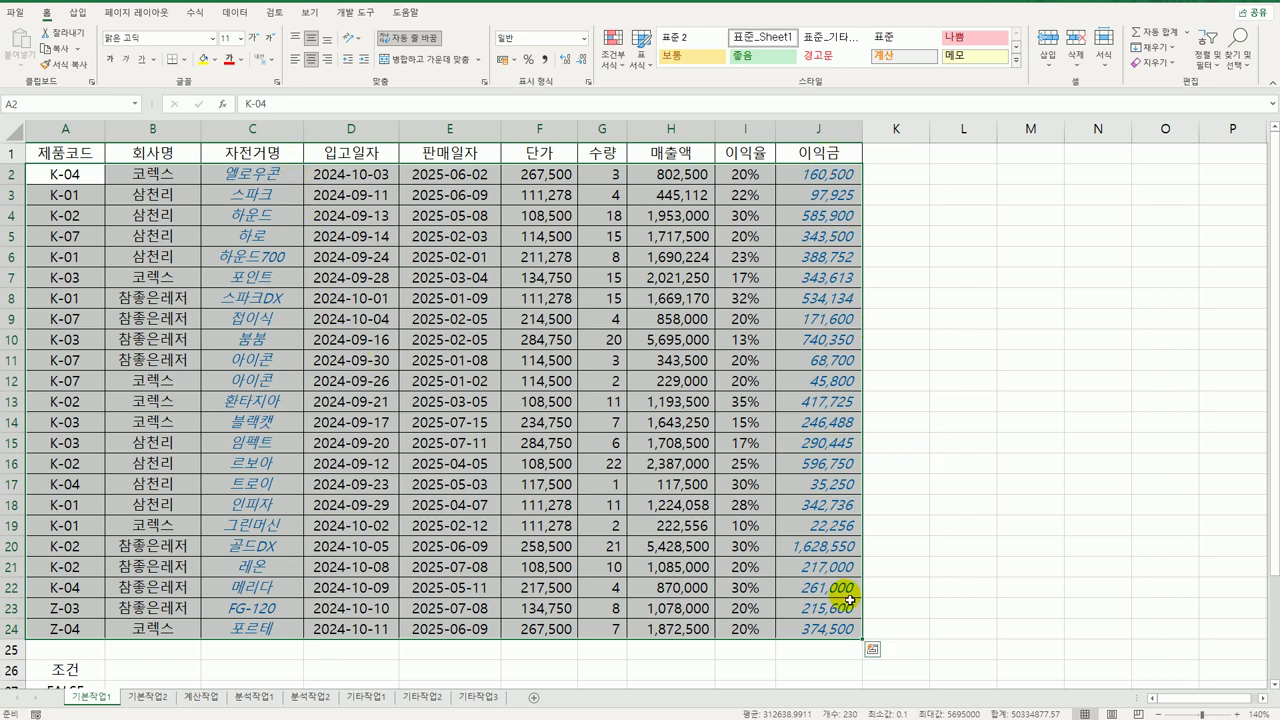
click(846, 590)
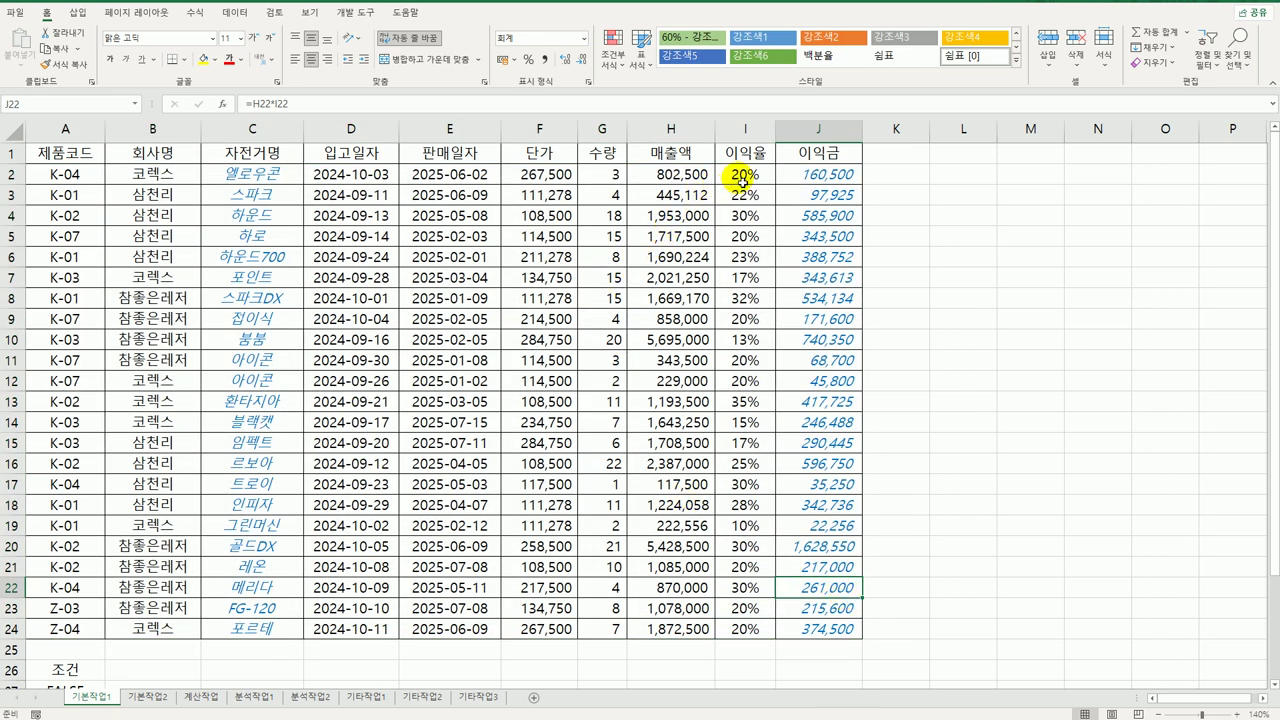
drag(744, 173, 772, 599)
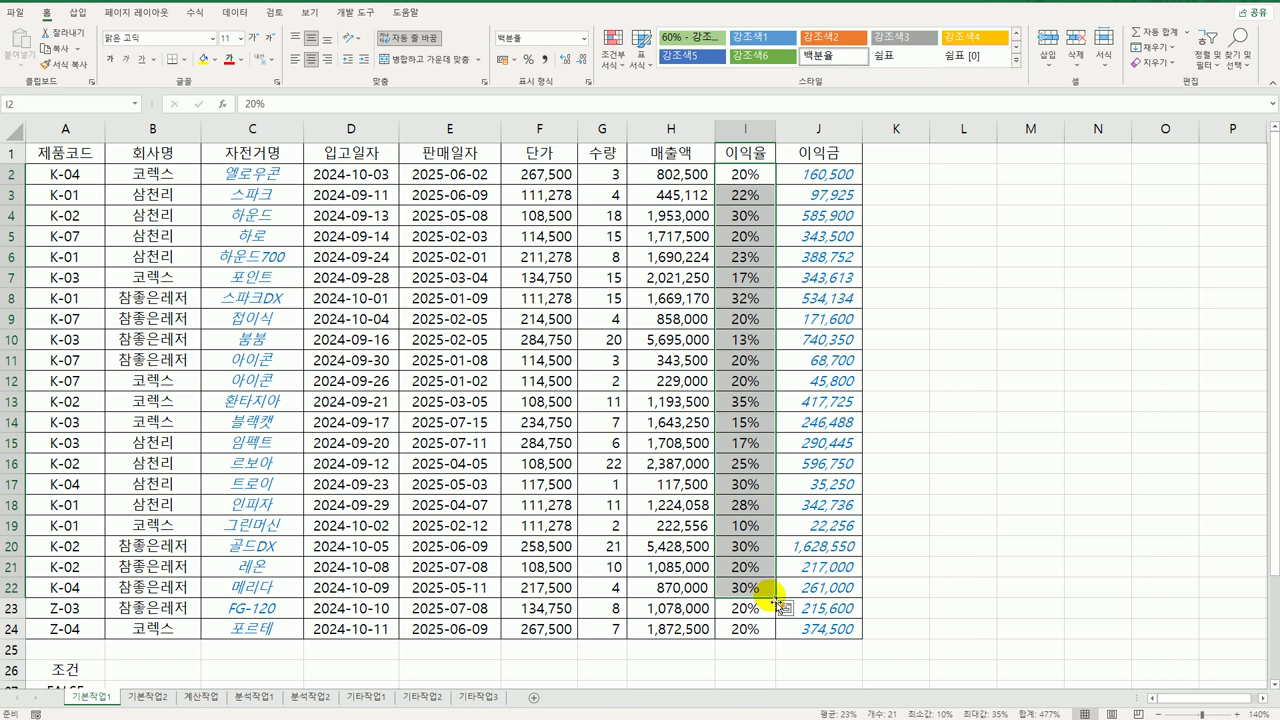
- On the 기본작업2 sheet, set the protection of I3:I25 and K3:K25 to both locked (잠금) and hidden (숨김)
click(150, 696)
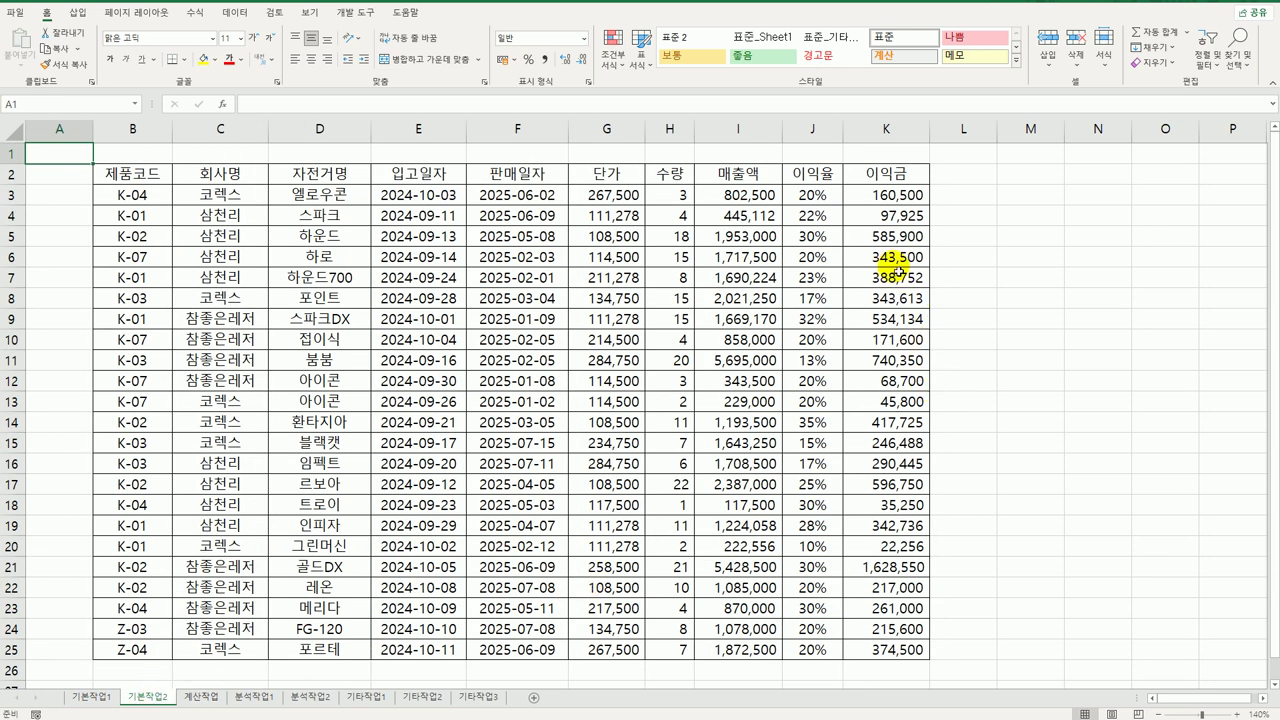
drag(738, 195, 737, 650)
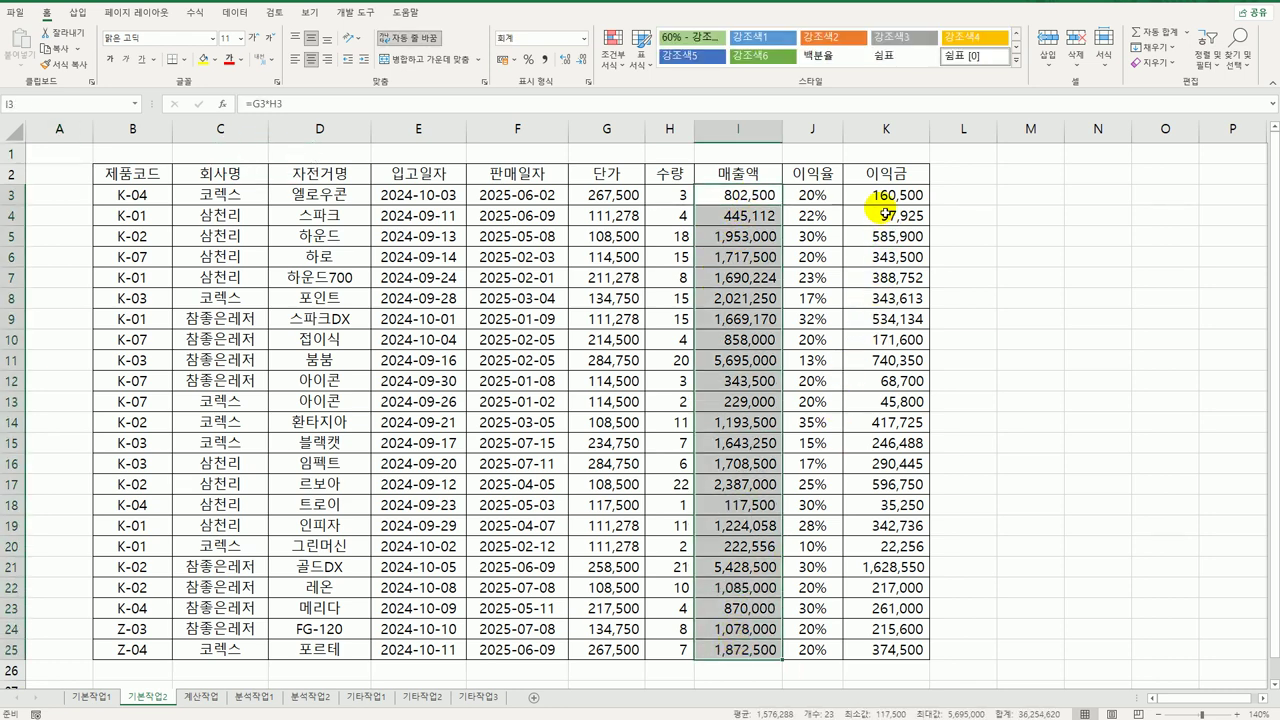
drag(885, 196, 910, 650)
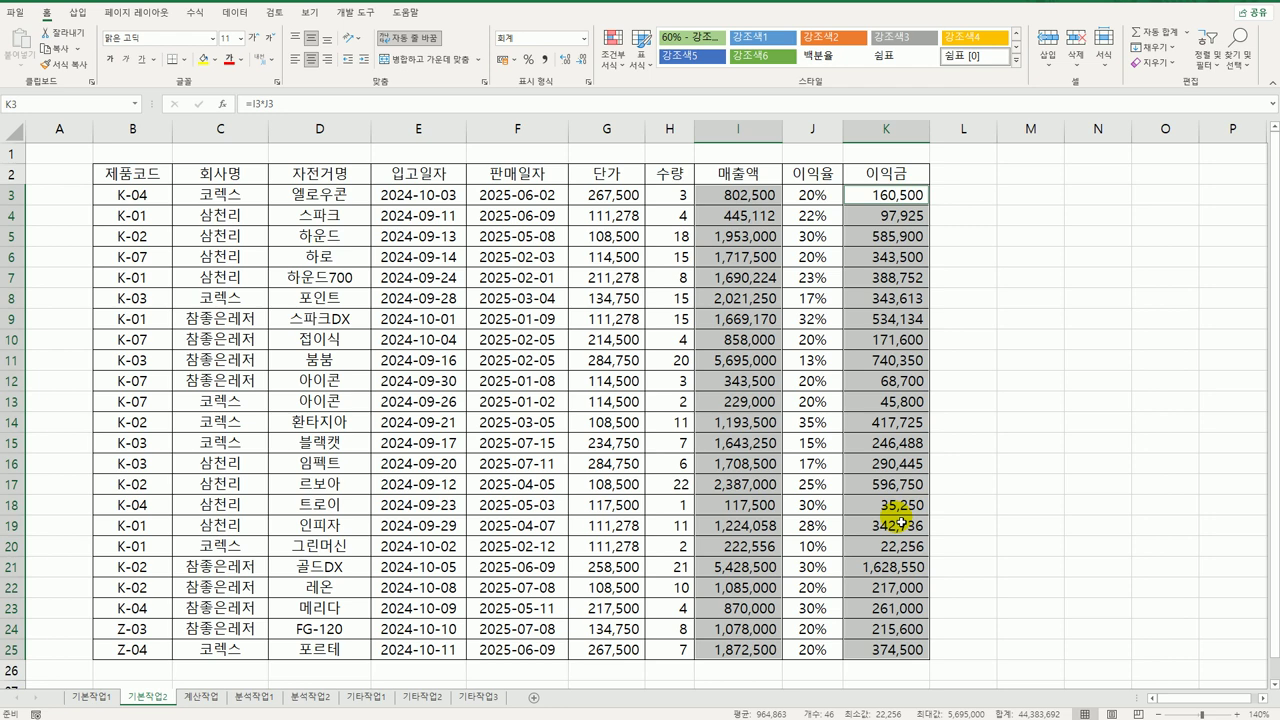
right_click(750, 197)
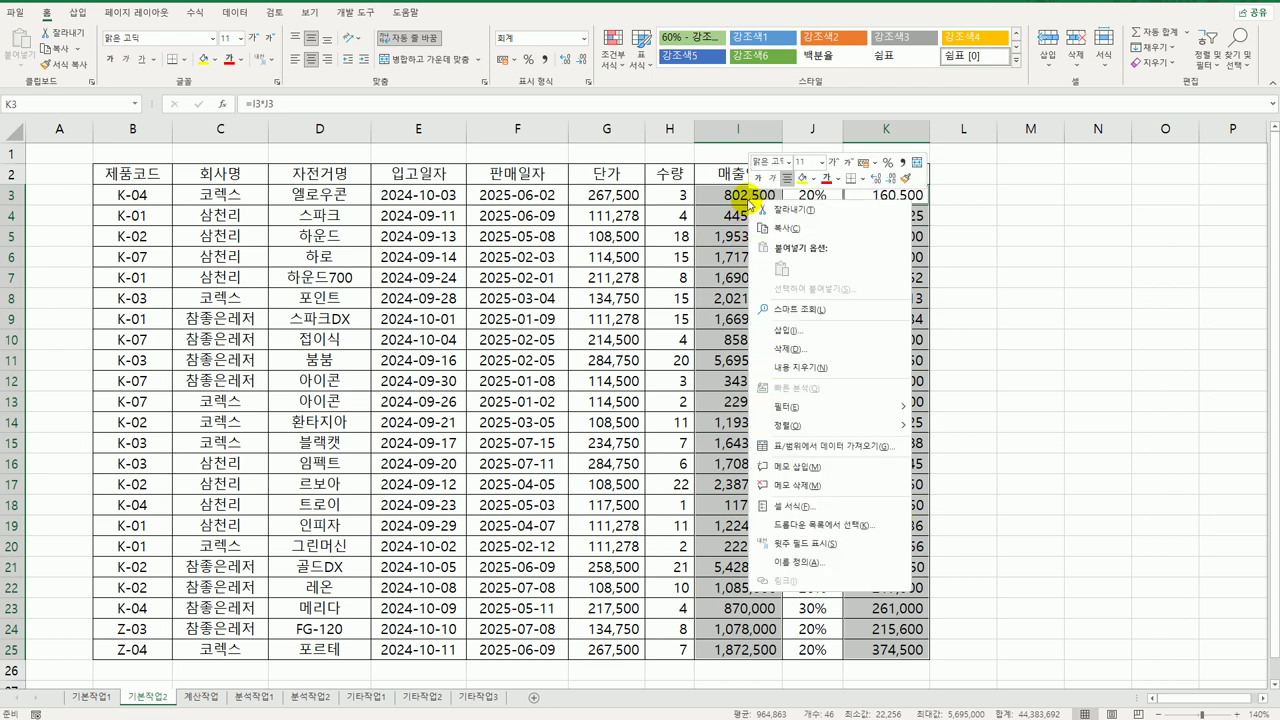
click(855, 505)
drag(837, 315, 913, 174)
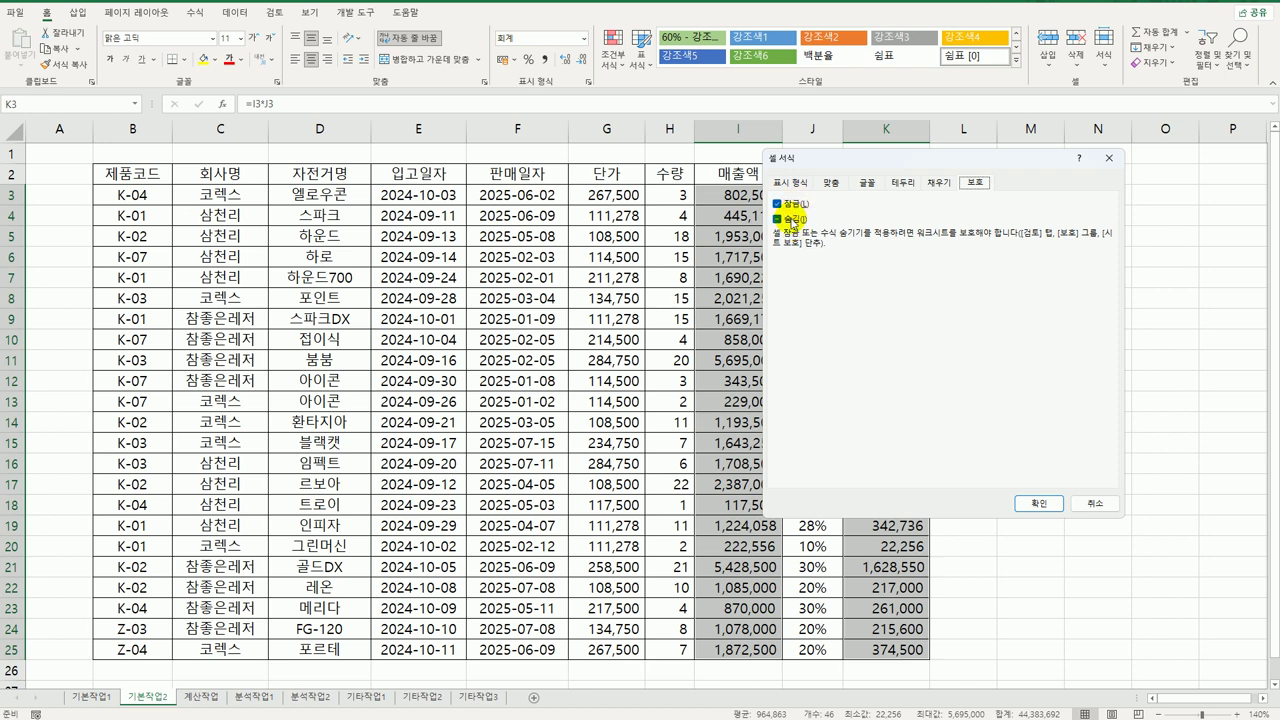
click(1038, 503)
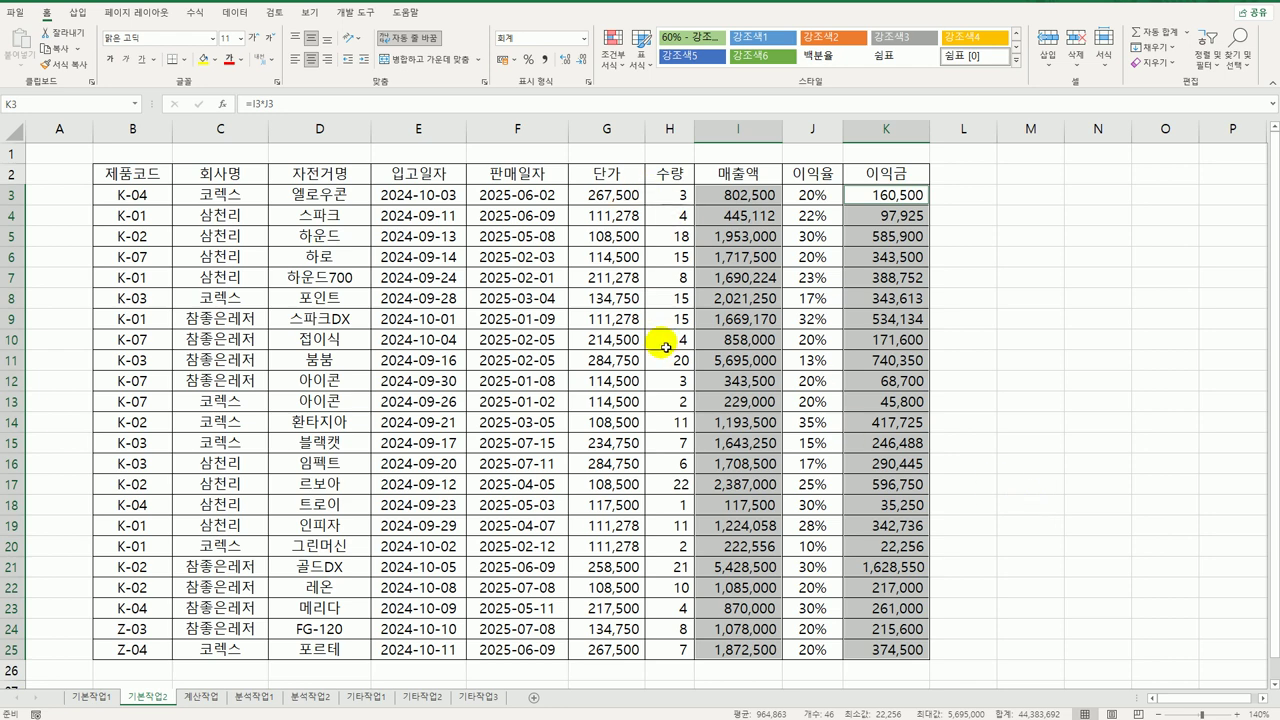
- Protect the sheet without a password, allowing only the selection of locked and unlocked cells
click(285, 14)
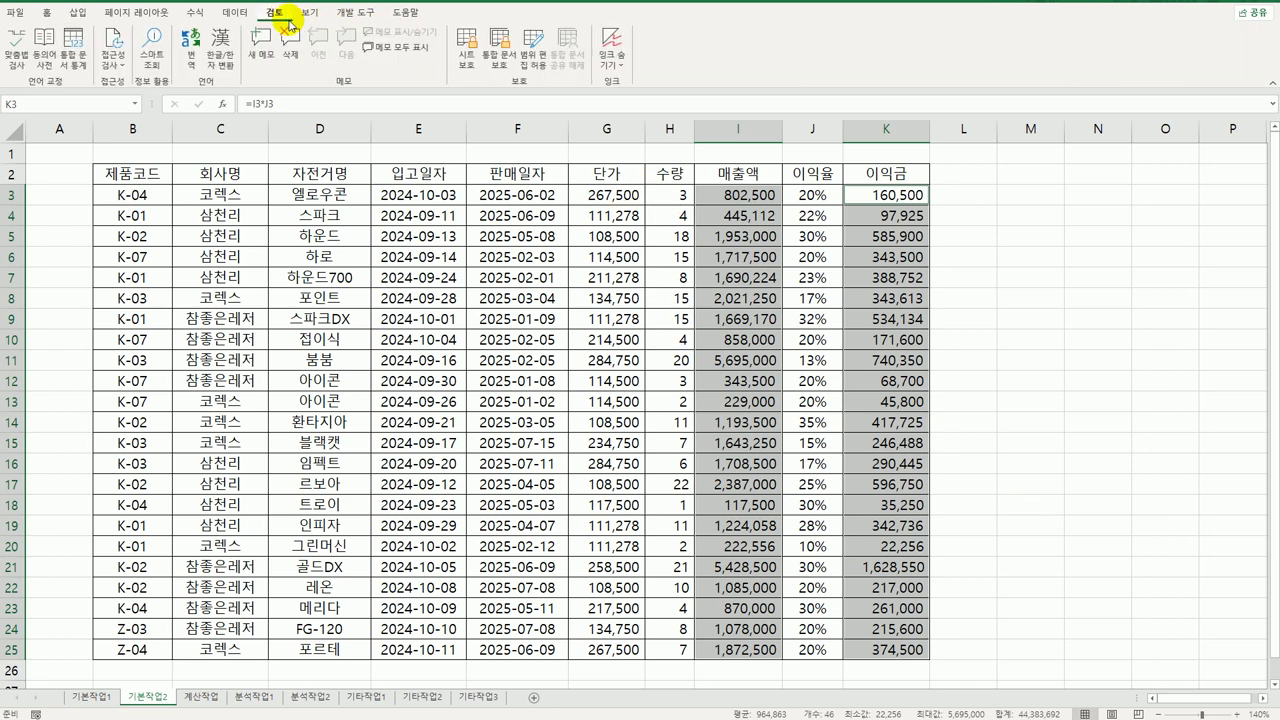
click(467, 62)
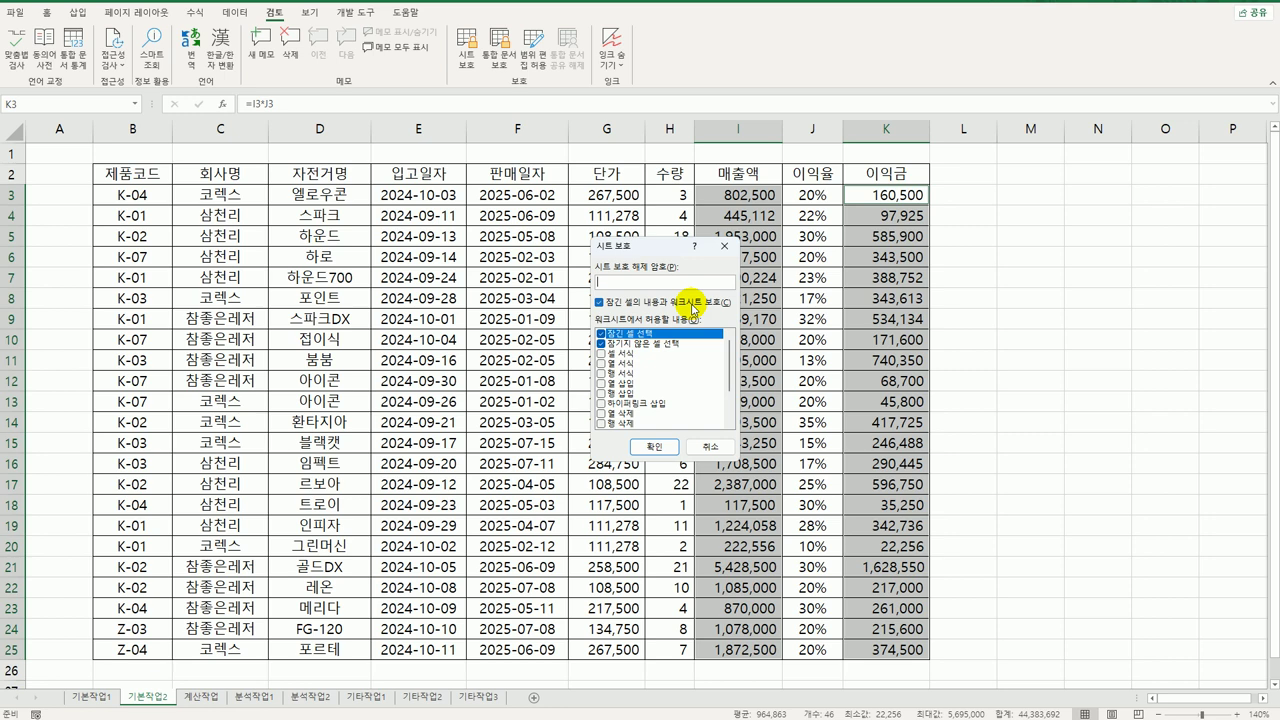
click(658, 447)
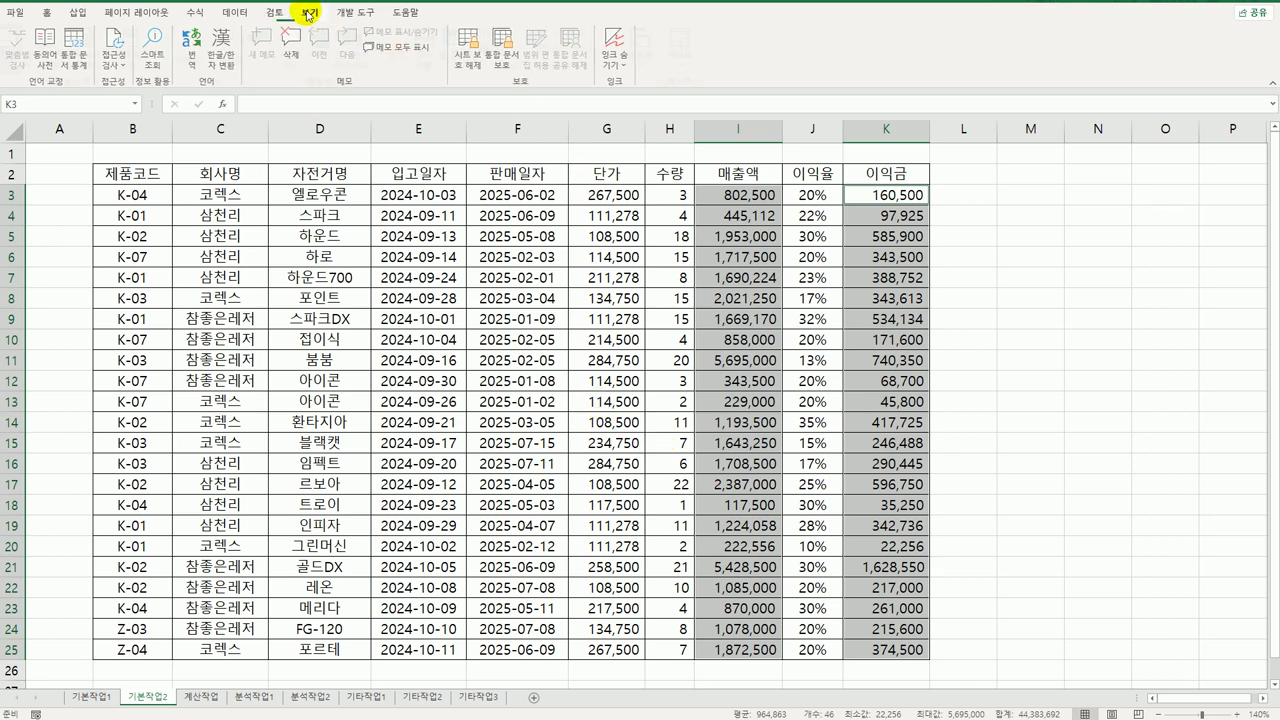
- Show the 기본작업2 sheet in page break preview at 100% zoom
click(309, 15)
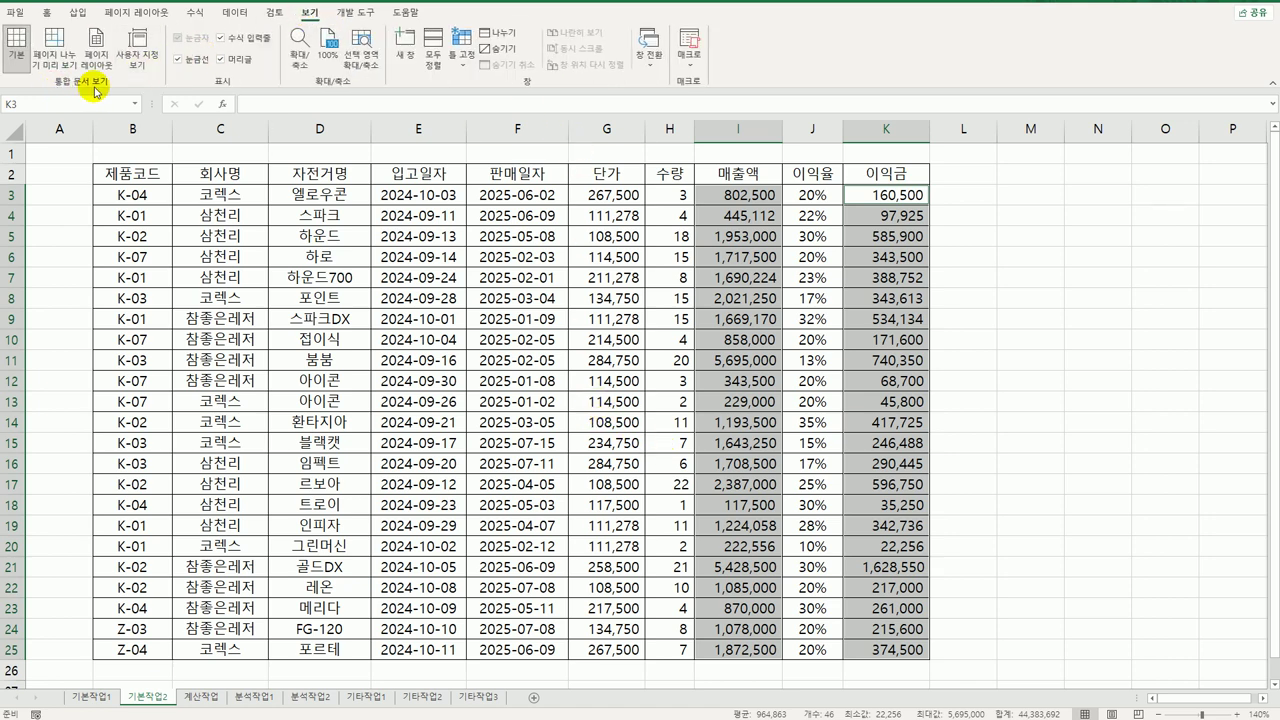
click(52, 50)
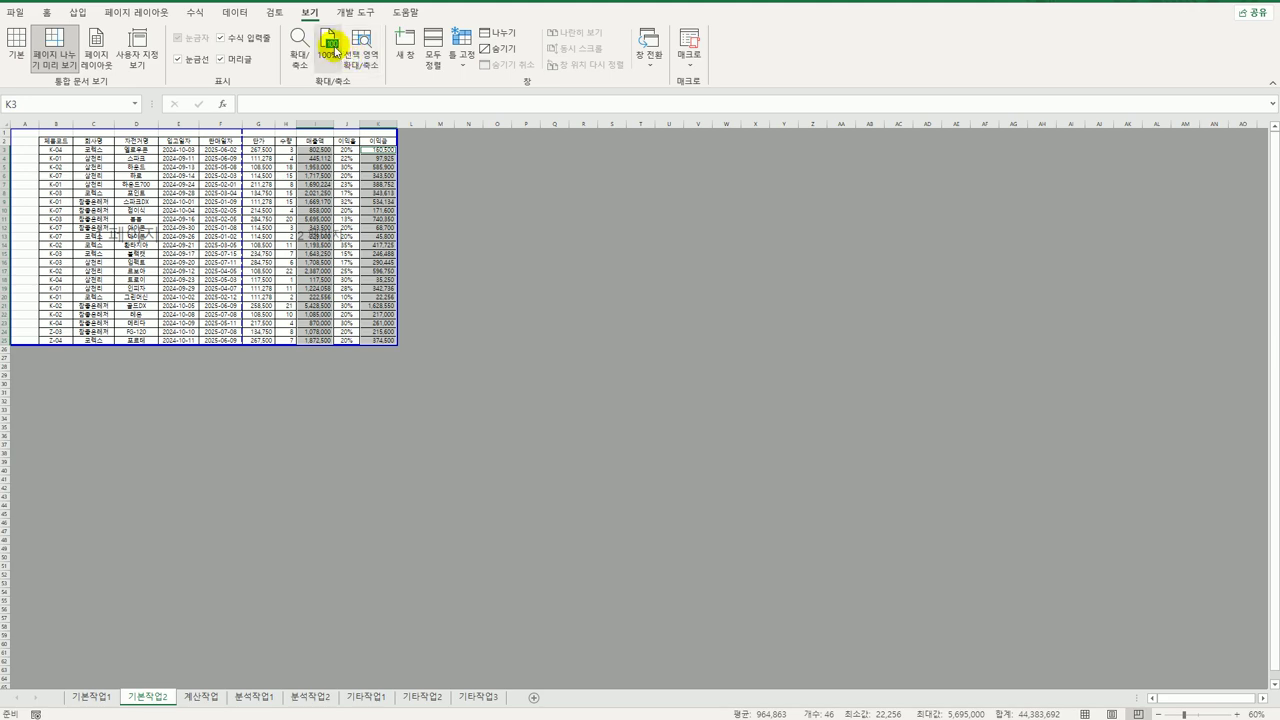
click(328, 50)
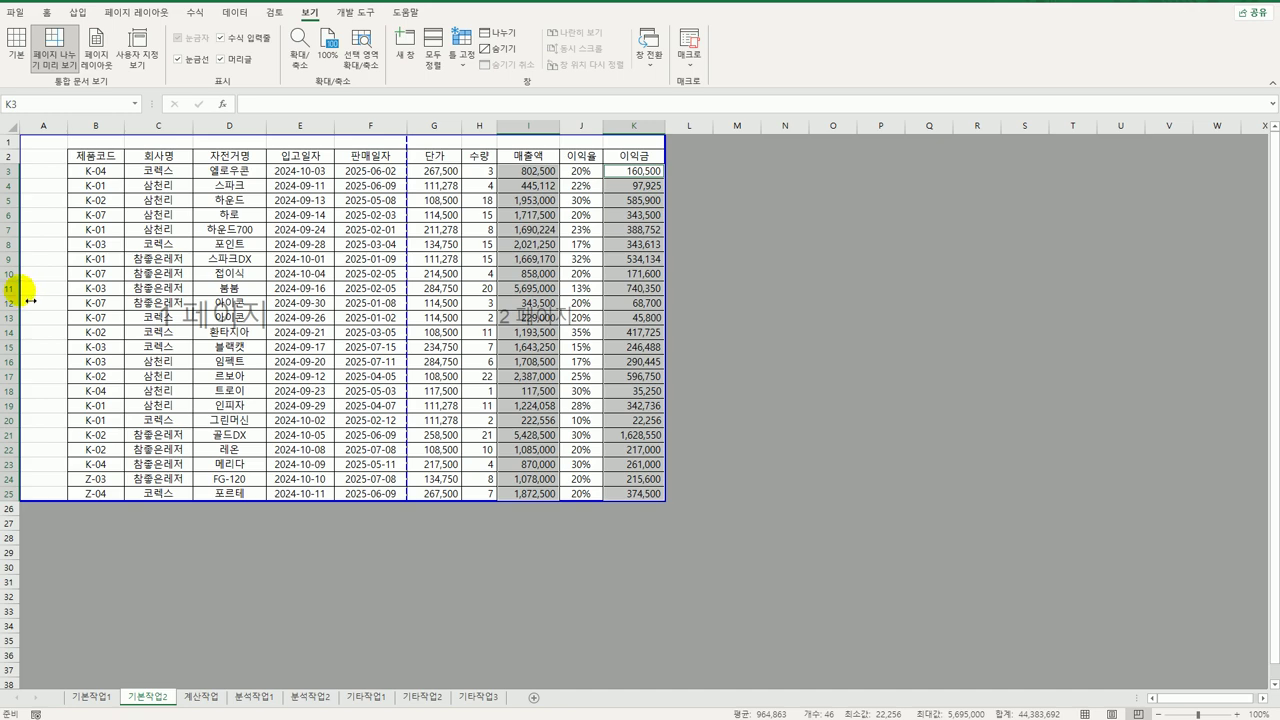
- Limit the print area to B2:K25 and move the vertical page break past column K to fit one page
drag(30, 301, 68, 300)
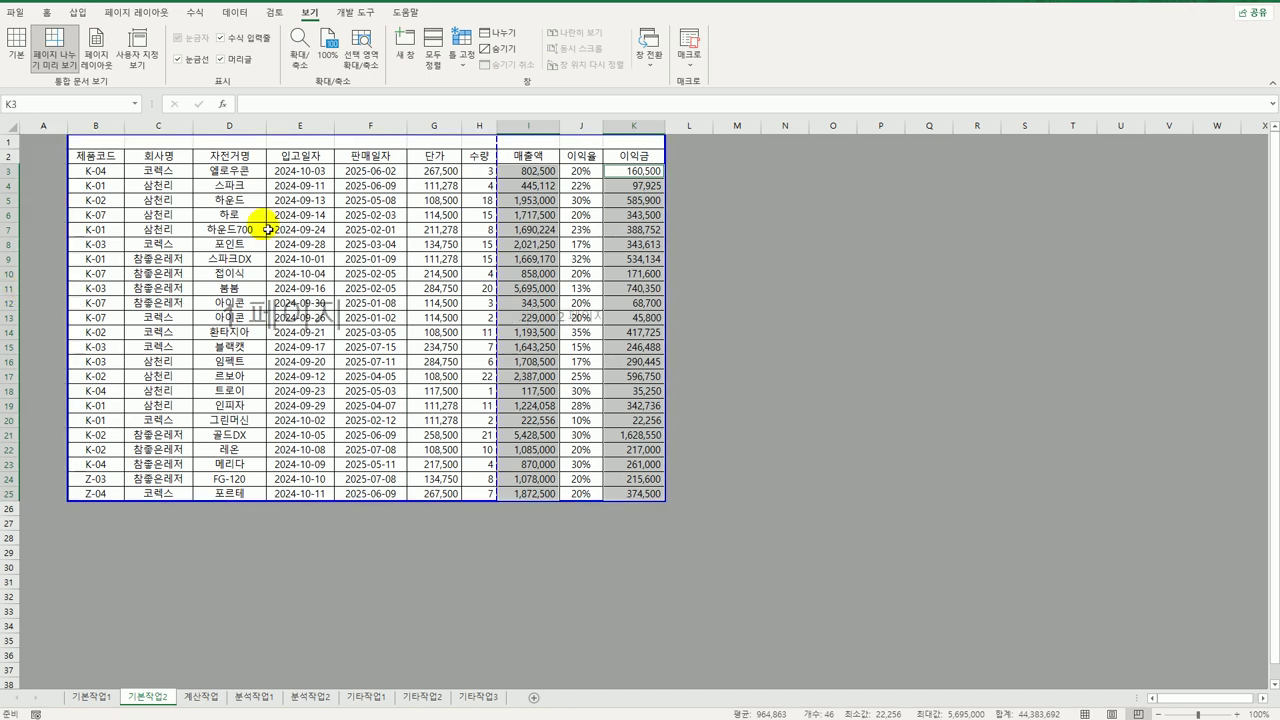
drag(298, 147, 297, 158)
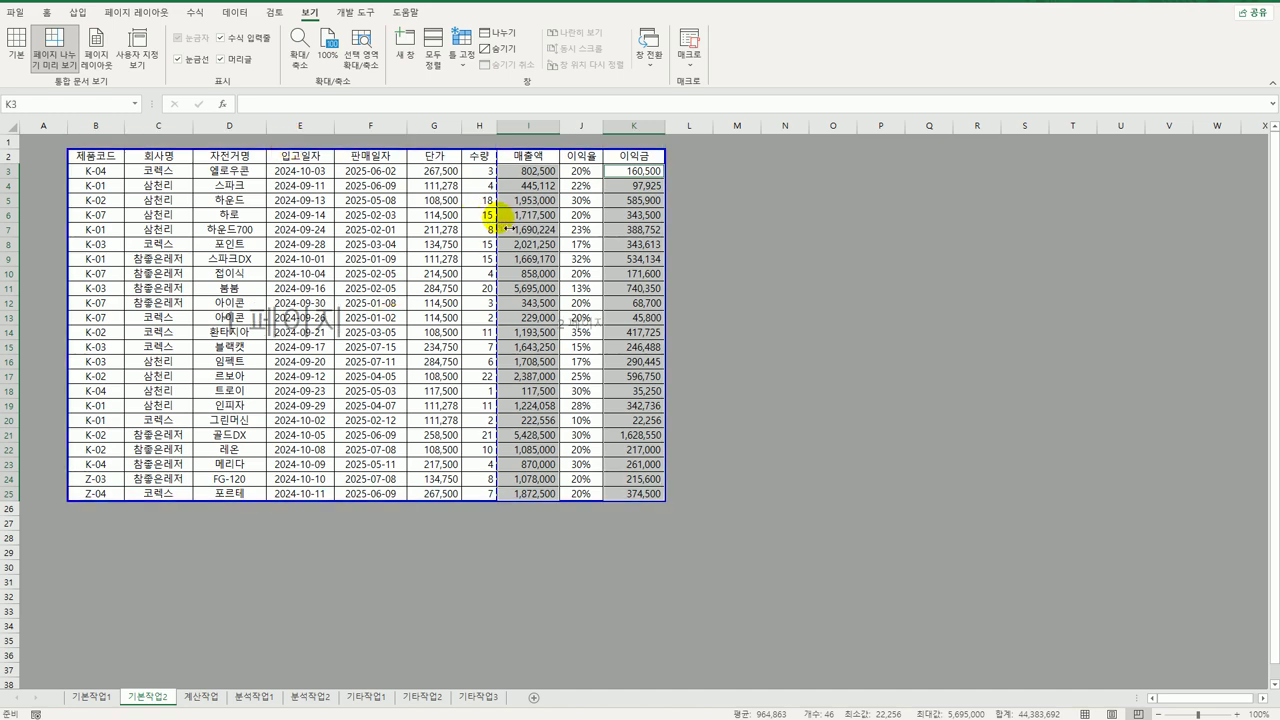
drag(509, 228, 676, 237)
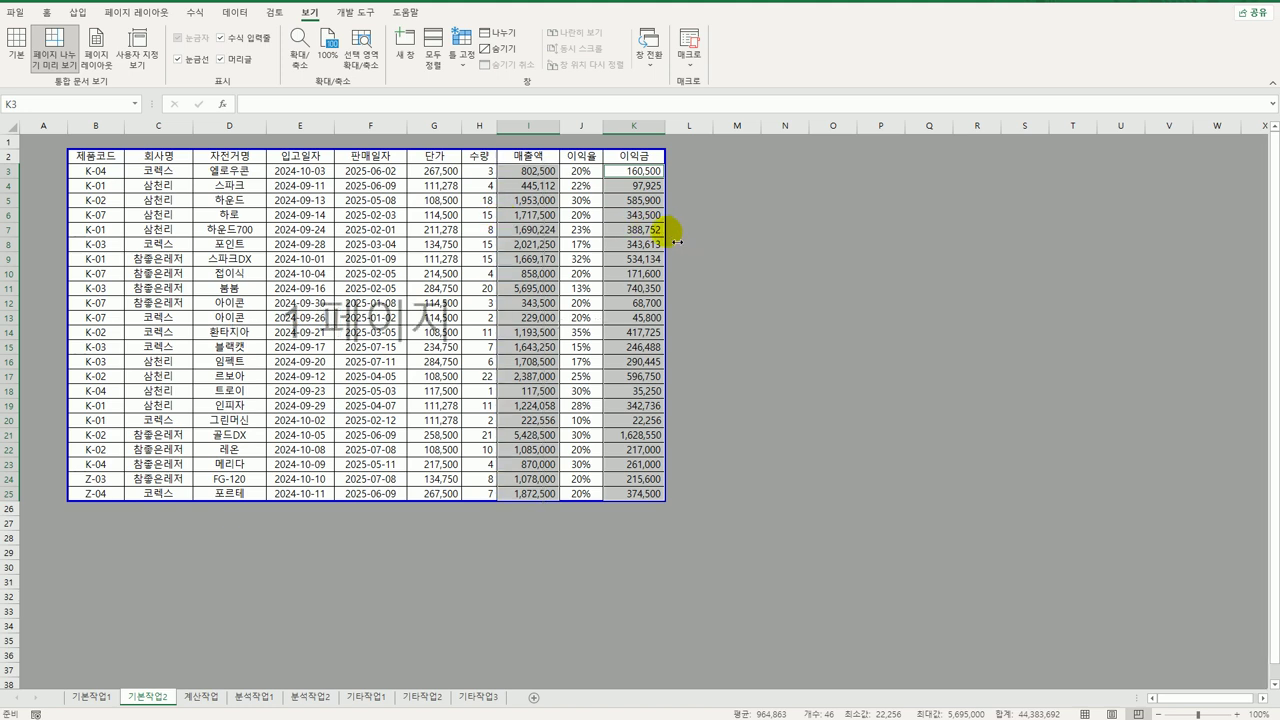
click(639, 303)
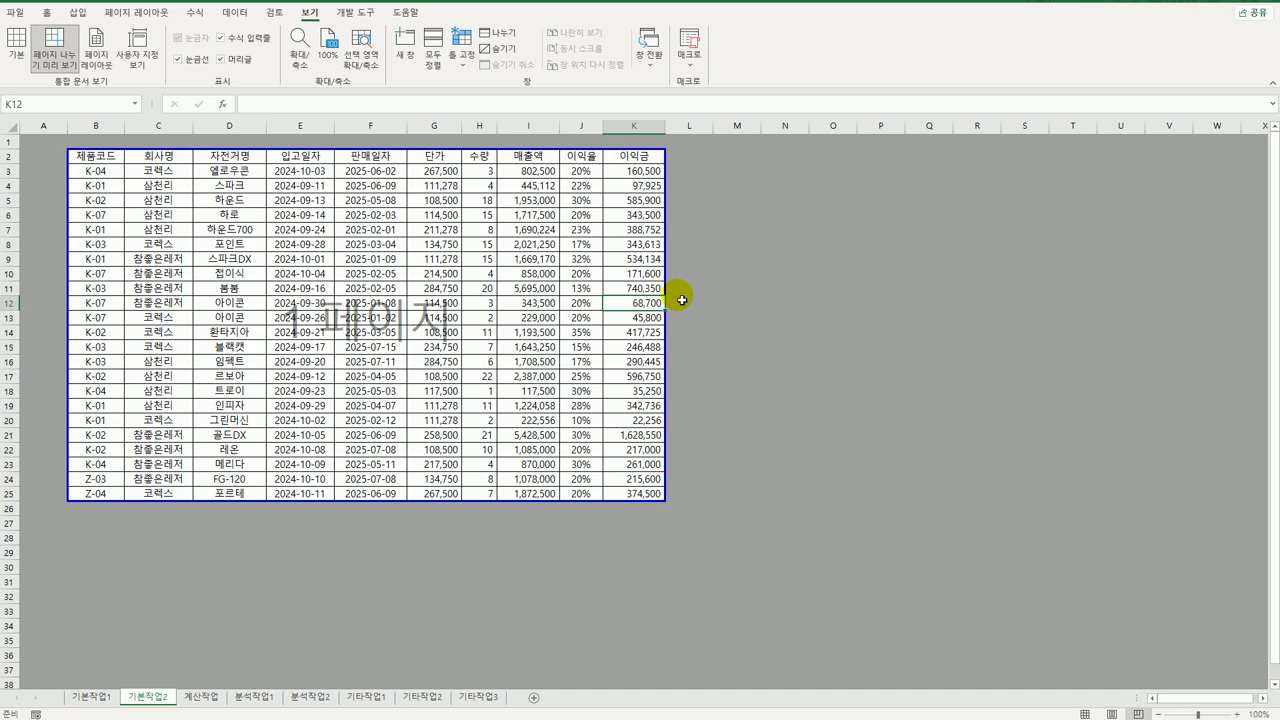
- On the 계산작업 sheet, enter a formula in G3 under 그래프 that subtracts 예약주문 from 재고, =E3-F3
click(208, 697)
click(592, 199)
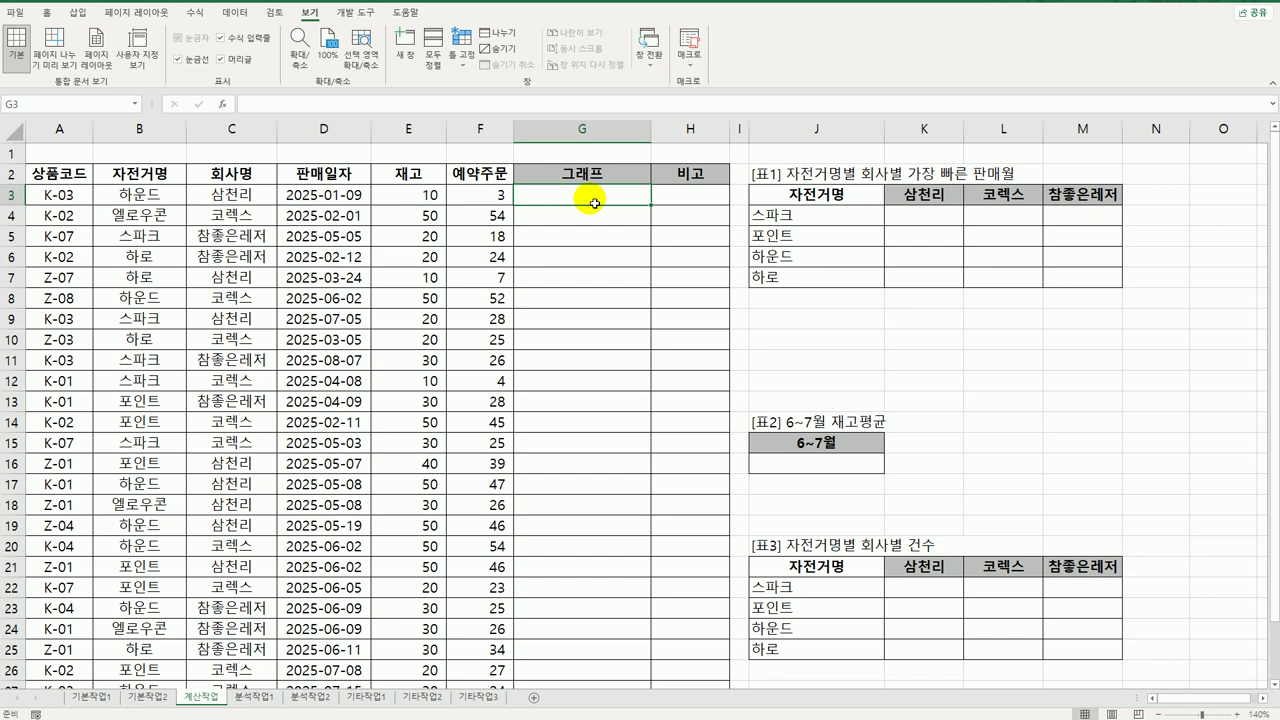
click(408, 200)
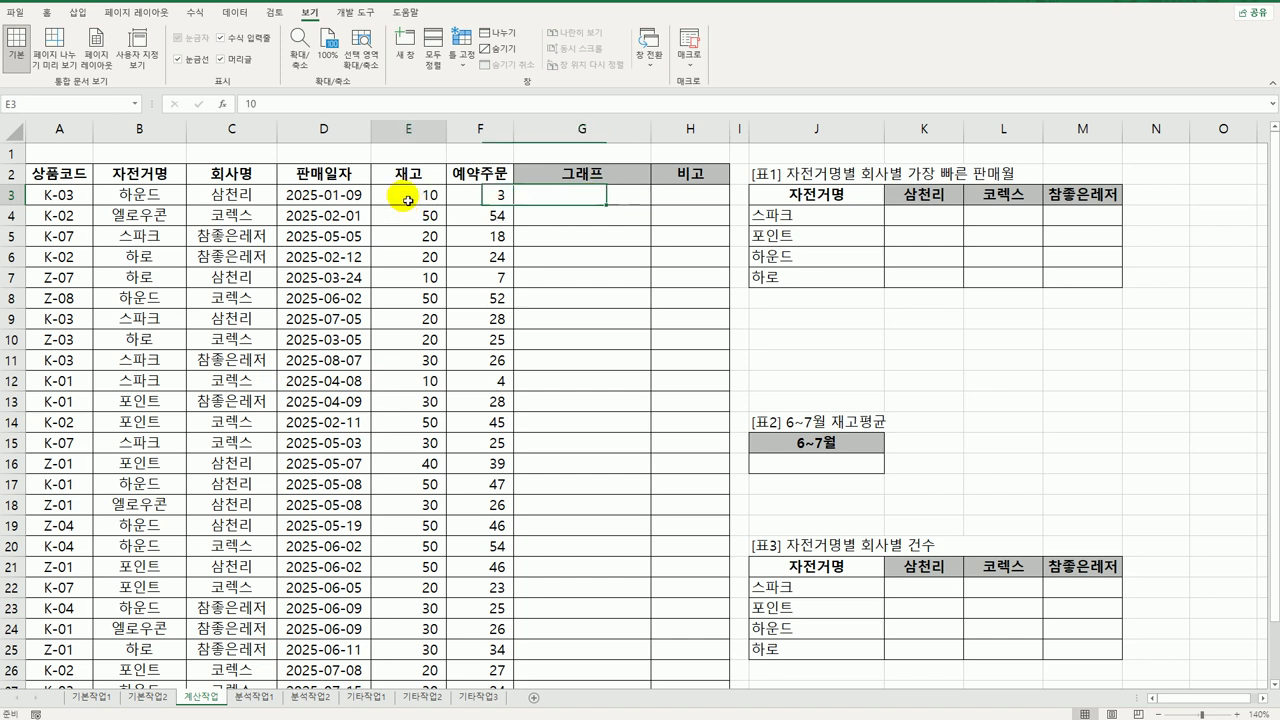
click(464, 201)
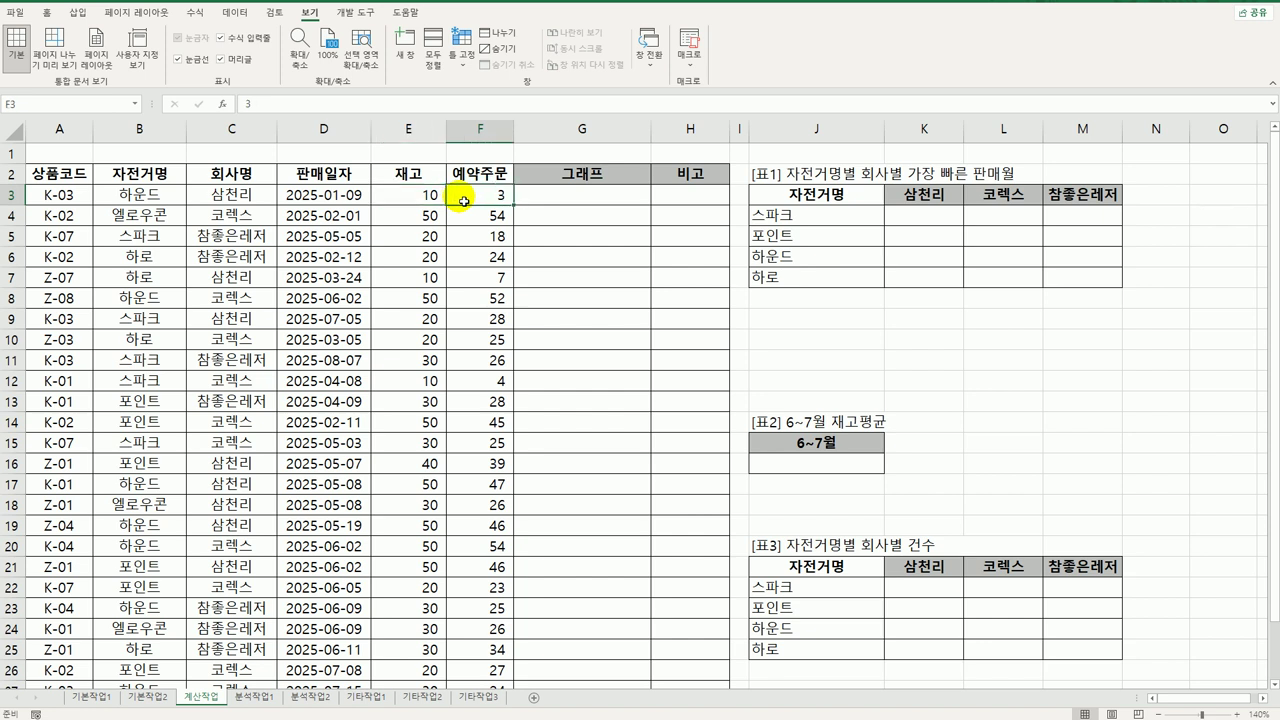
click(578, 195)
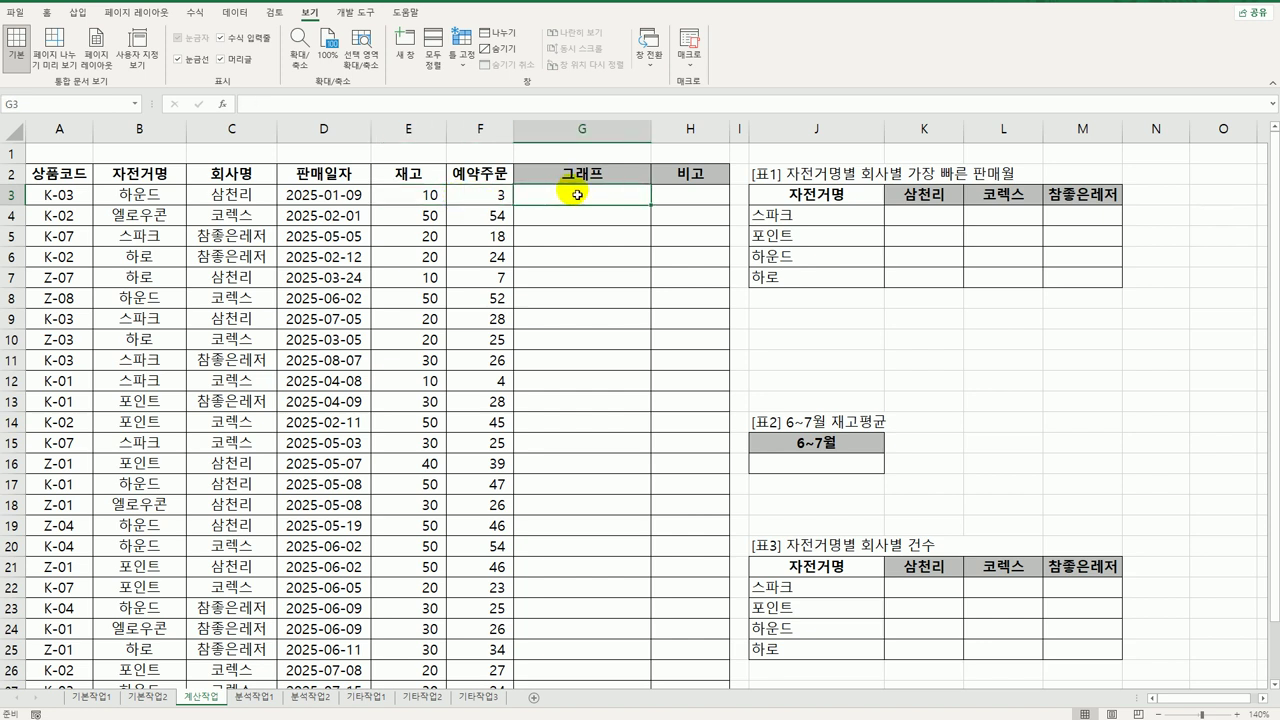
text(=)
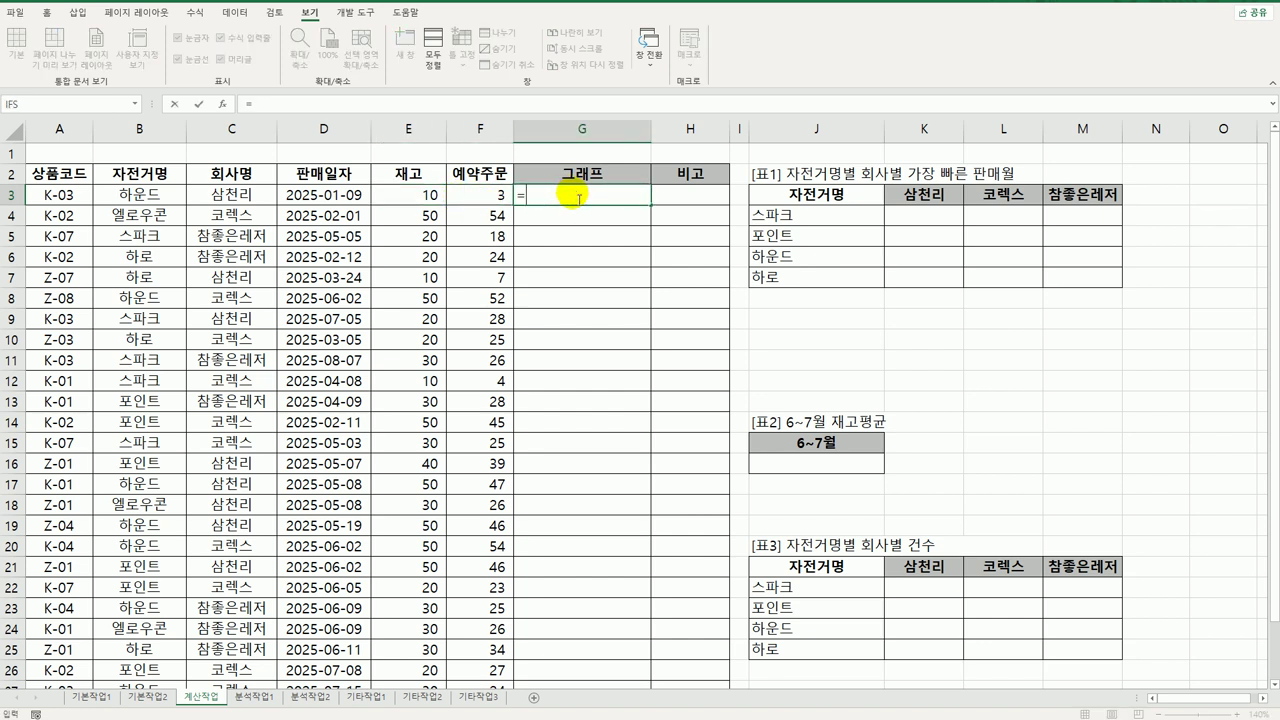
click(430, 195)
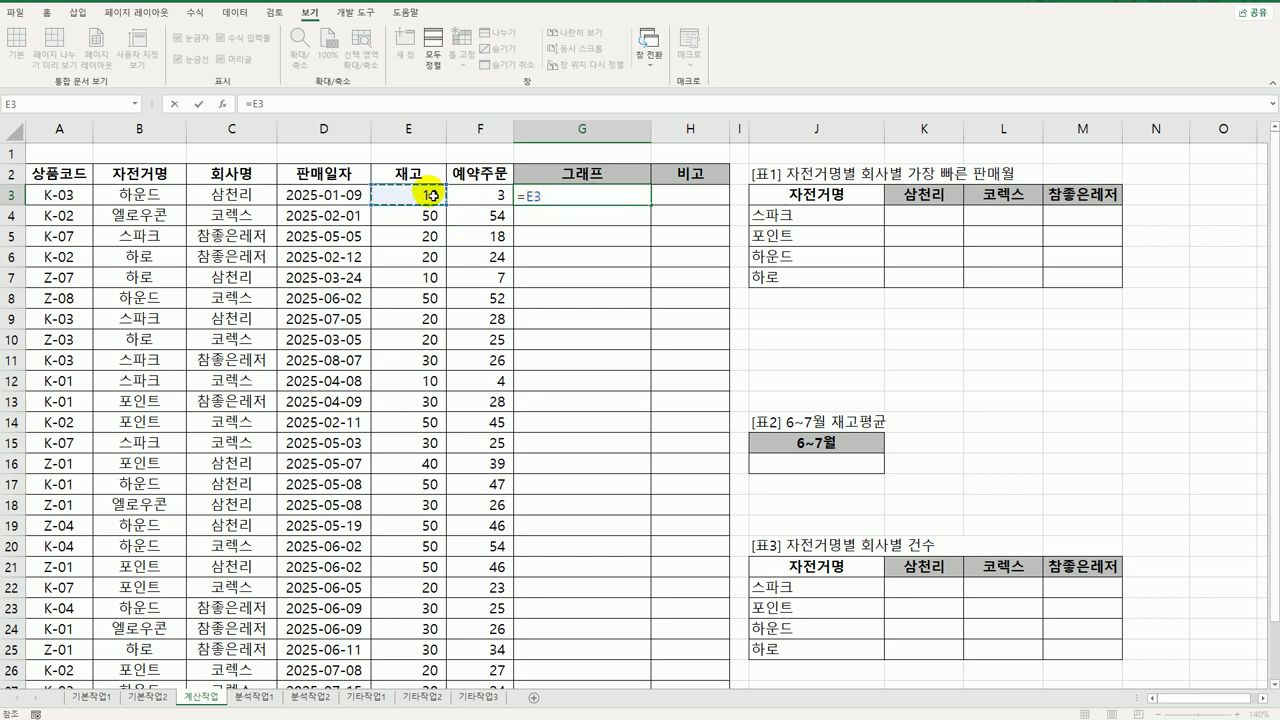
text(-)
click(502, 200)
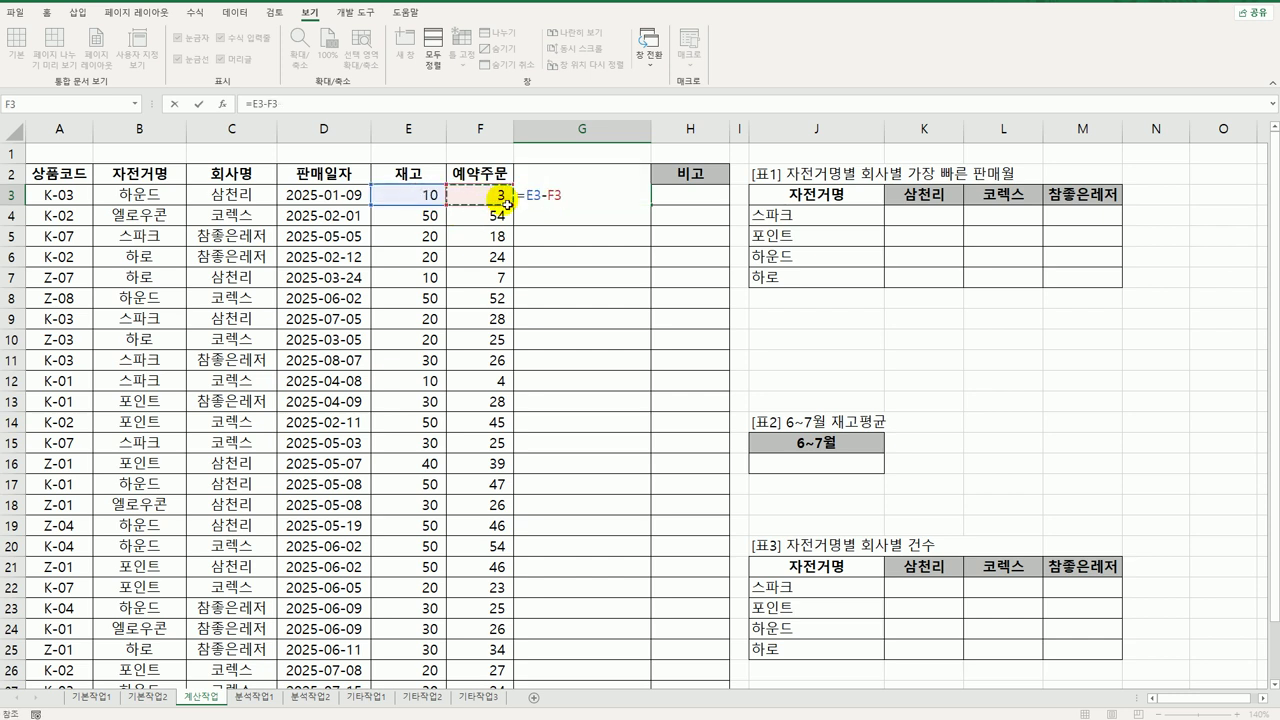
key(Return)
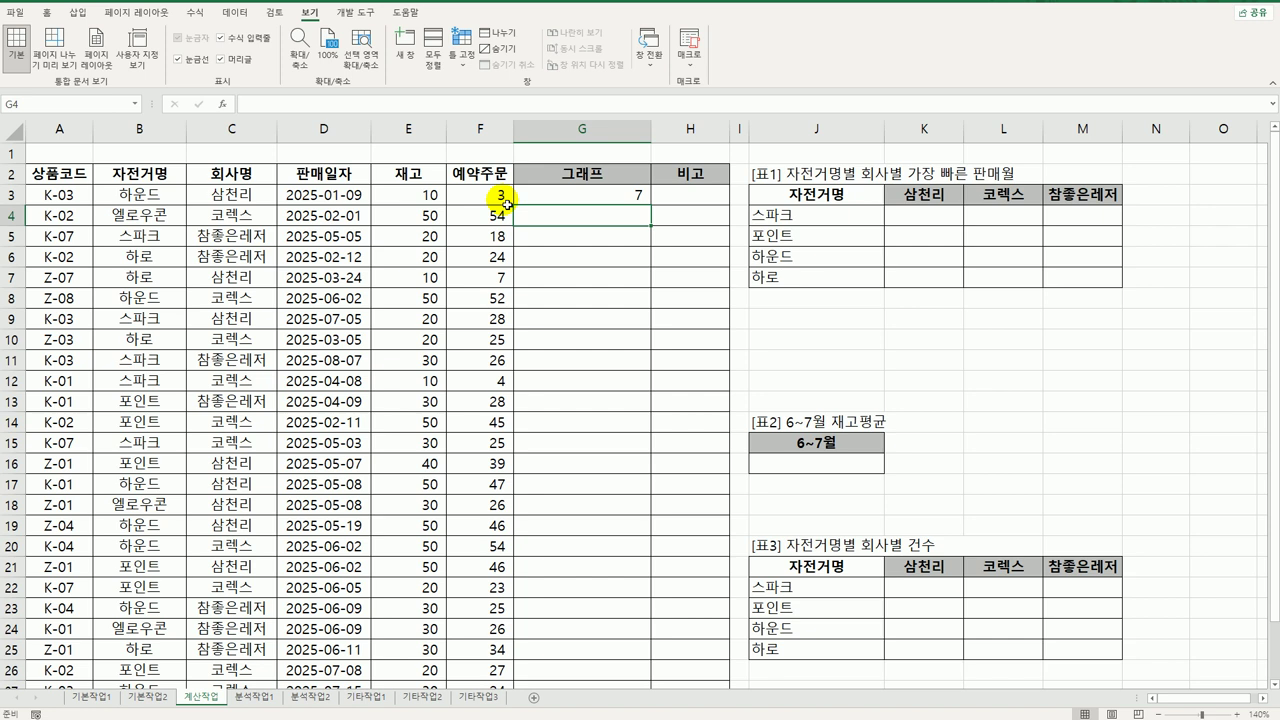
- Fill the subtraction formula from G3 down the 그래프 column to row 28
click(605, 192)
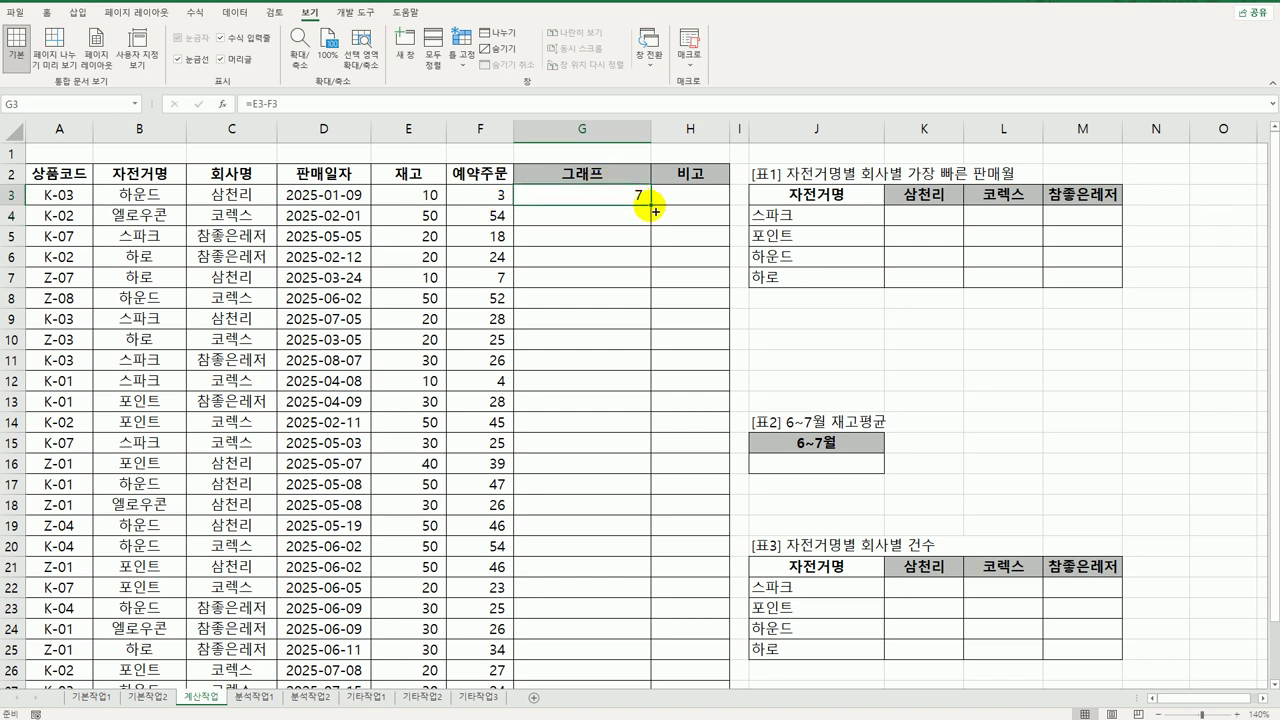
double_click(654, 210)
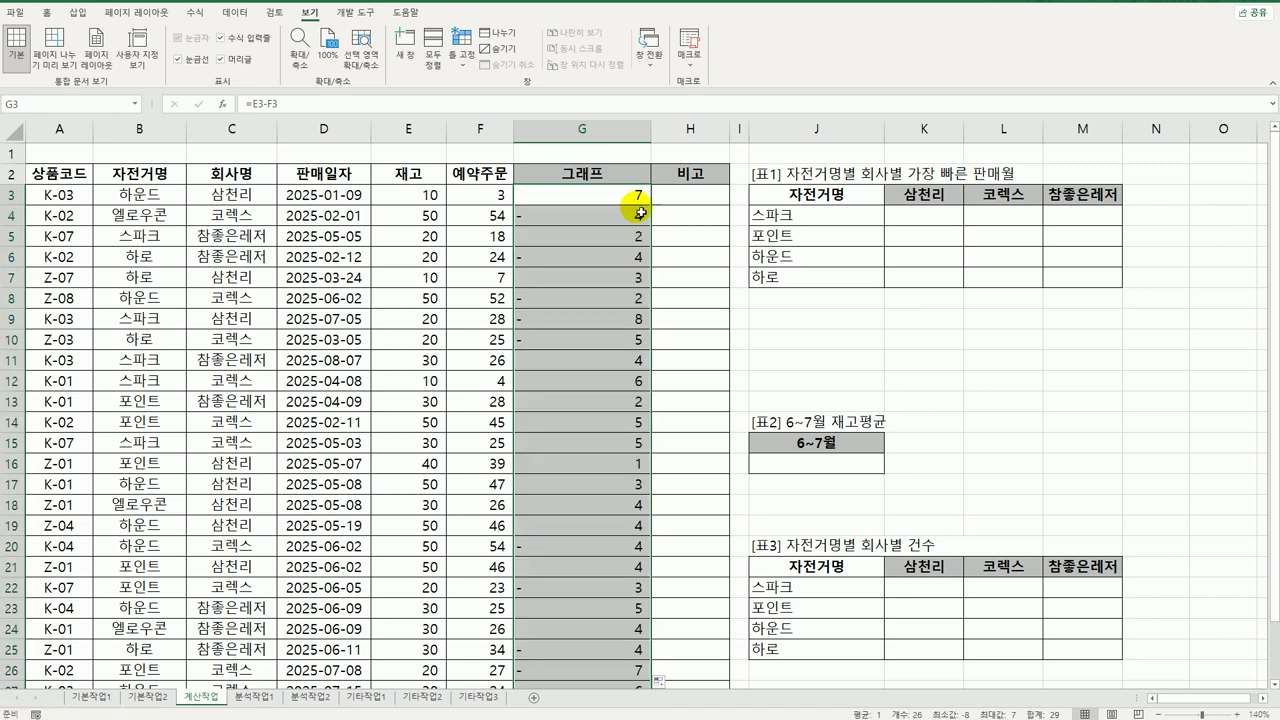
scroll(635, 207, down, 3)
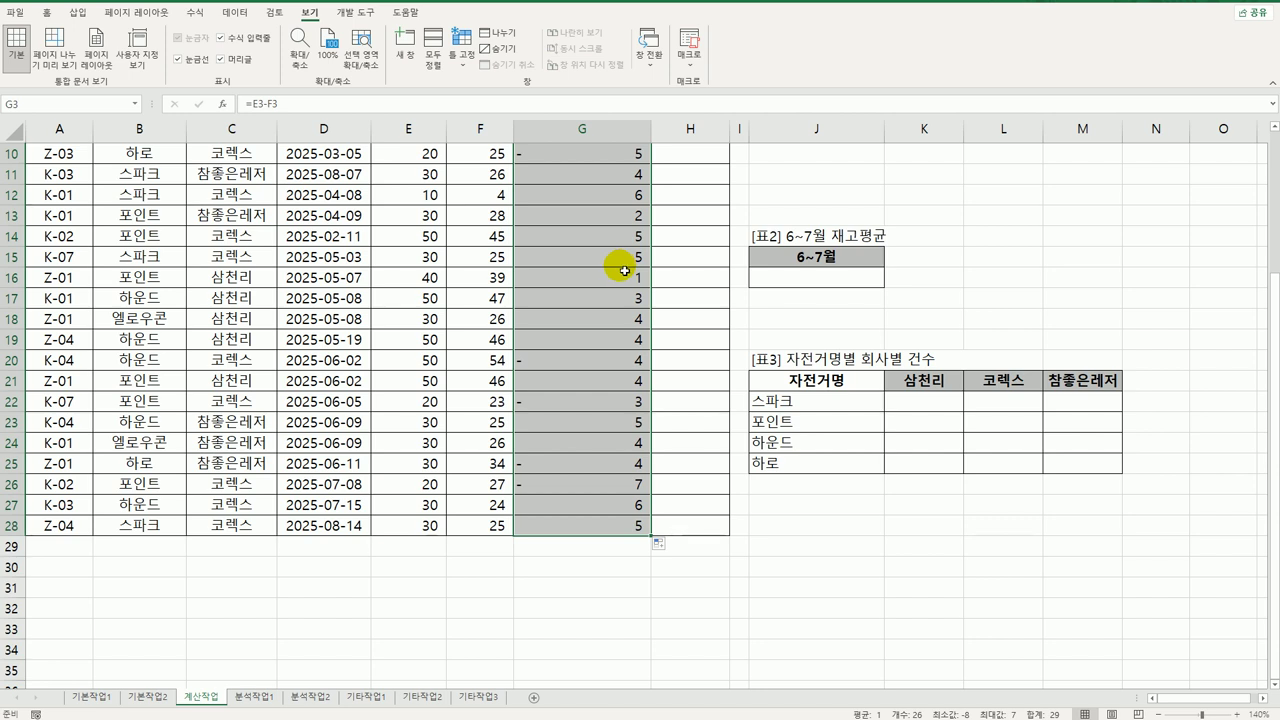
scroll(622, 260, up, 3)
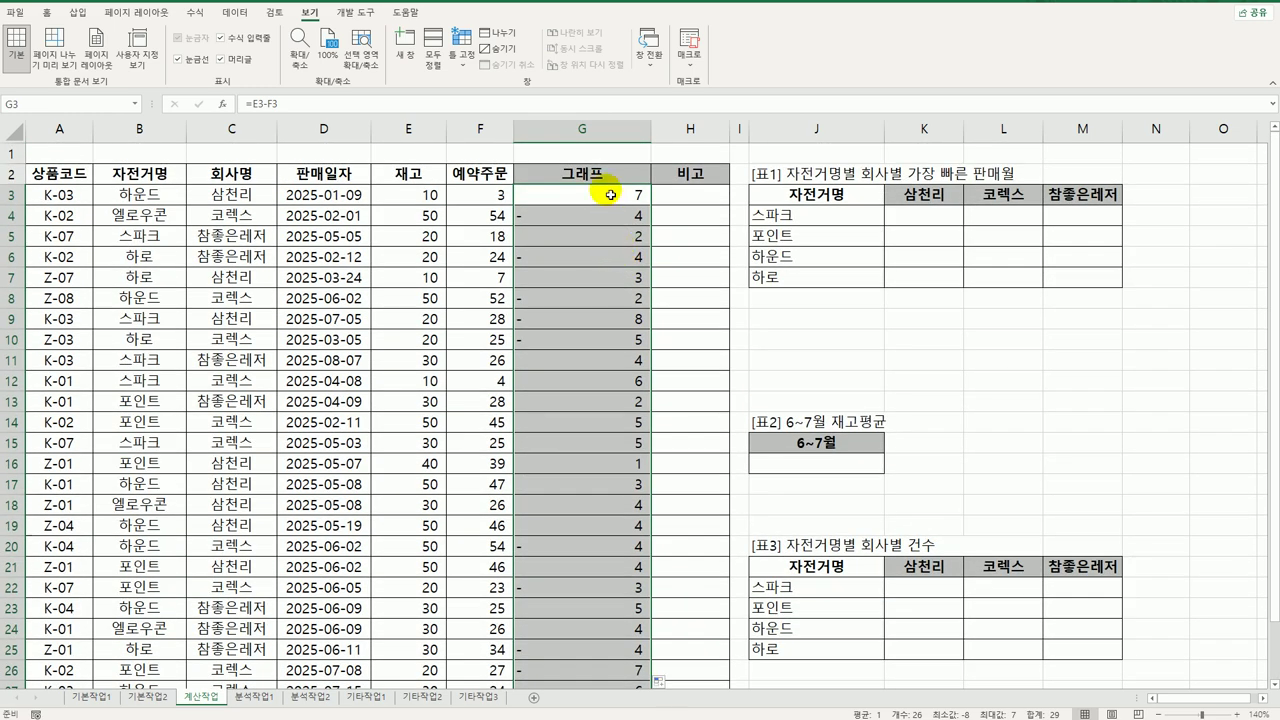
- Examine which rows of the 그래프 column have negative and which have positive stock differences
click(609, 211)
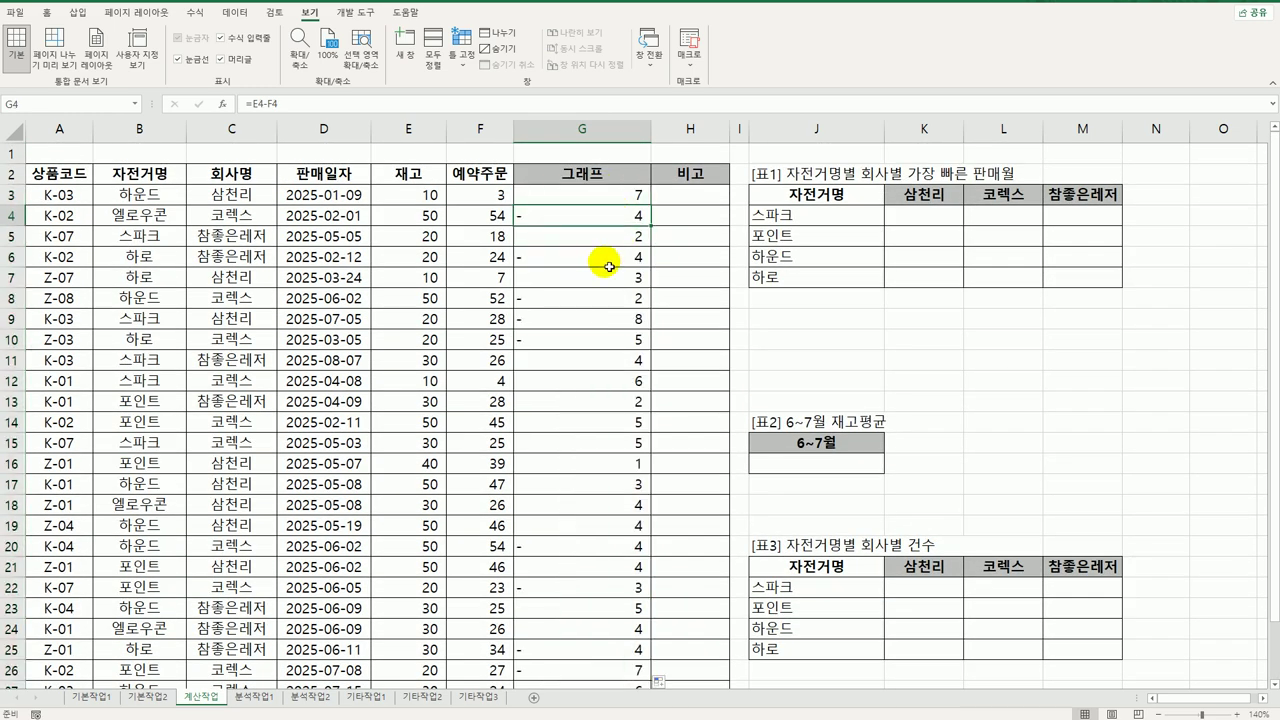
click(608, 257)
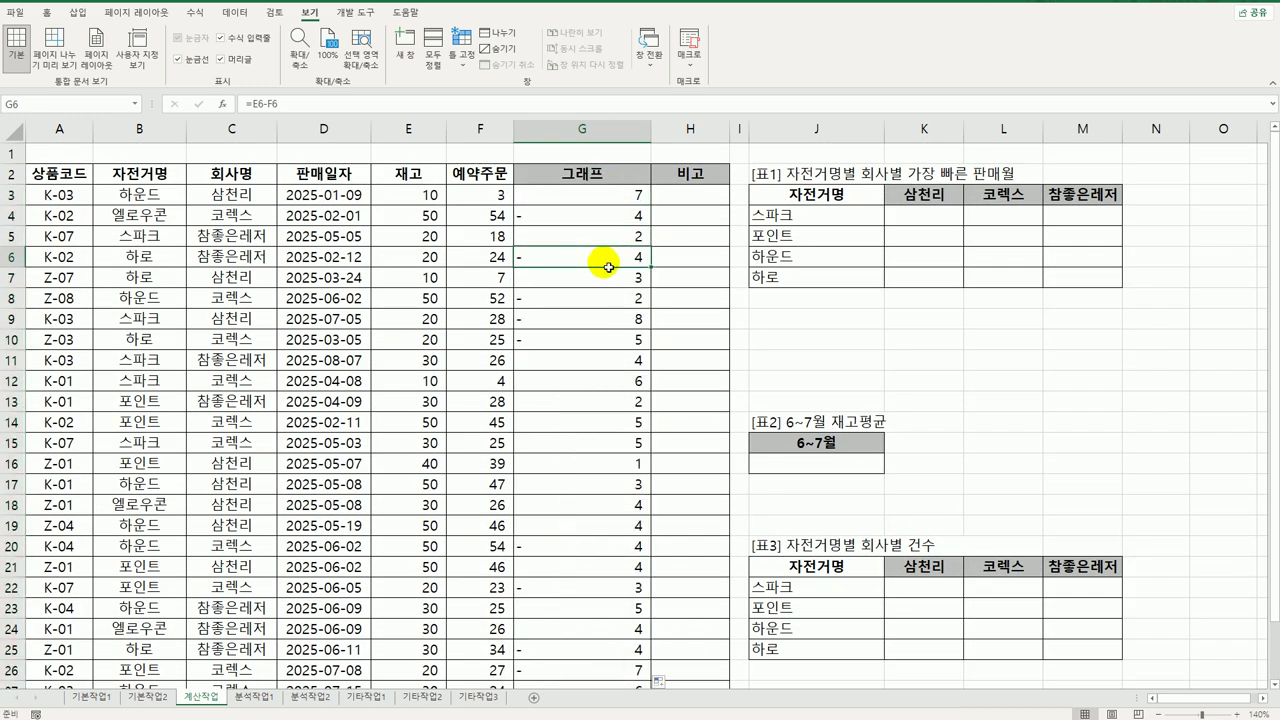
click(588, 195)
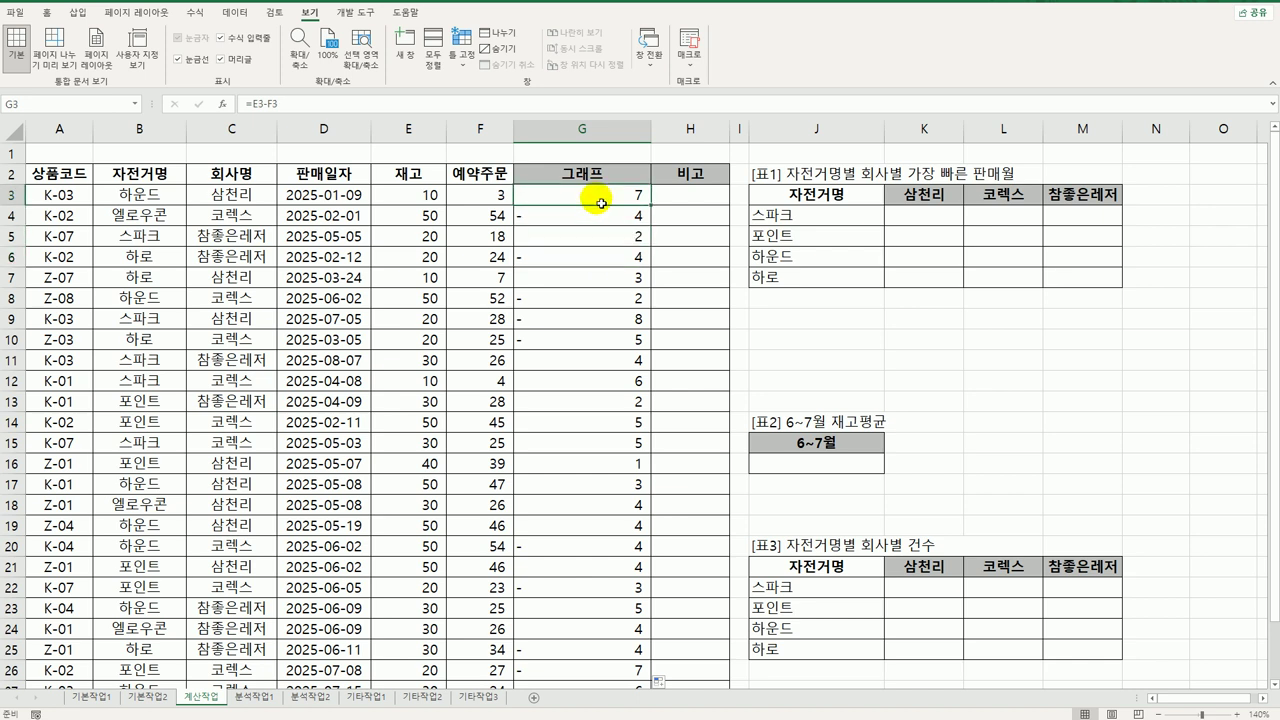
click(628, 240)
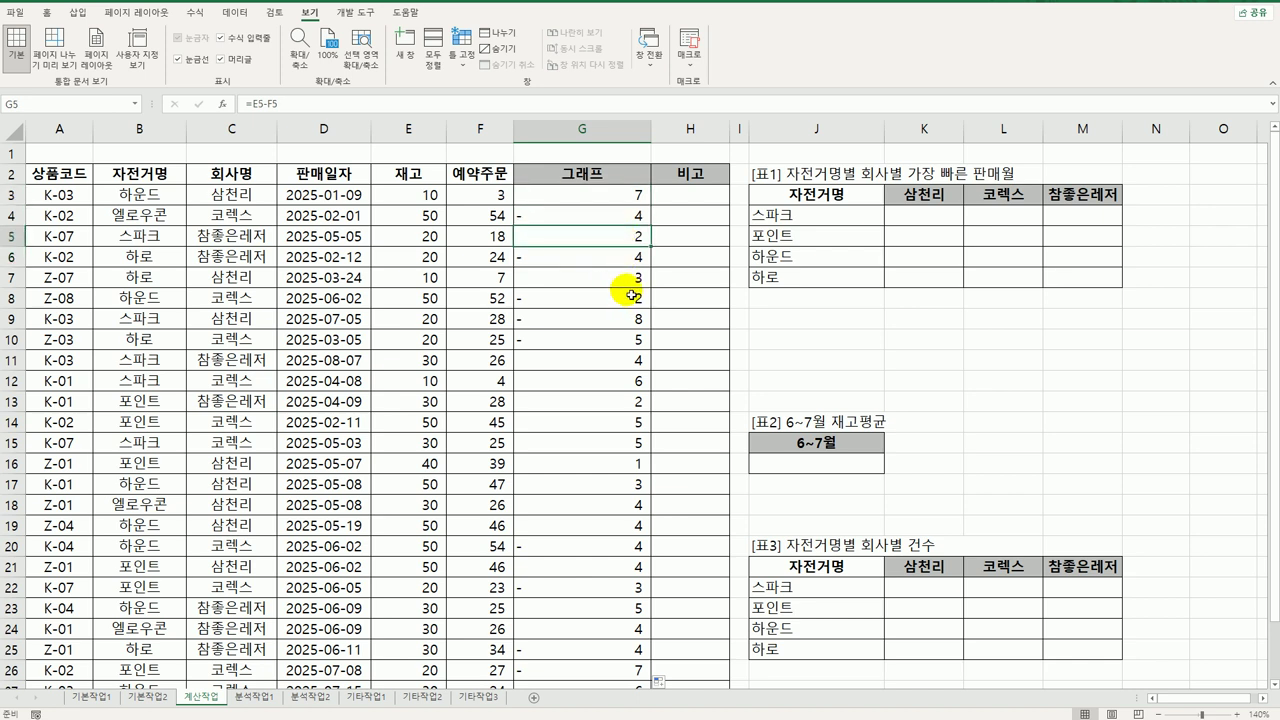
click(631, 280)
click(630, 241)
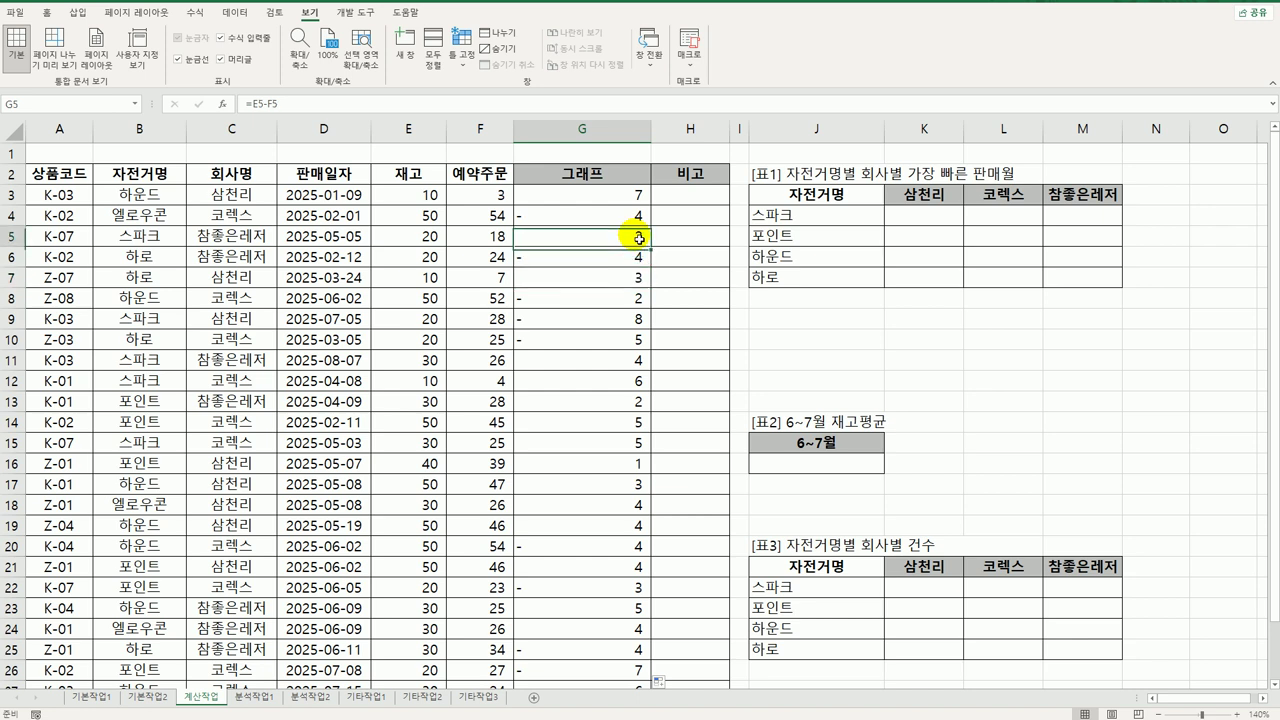
click(641, 281)
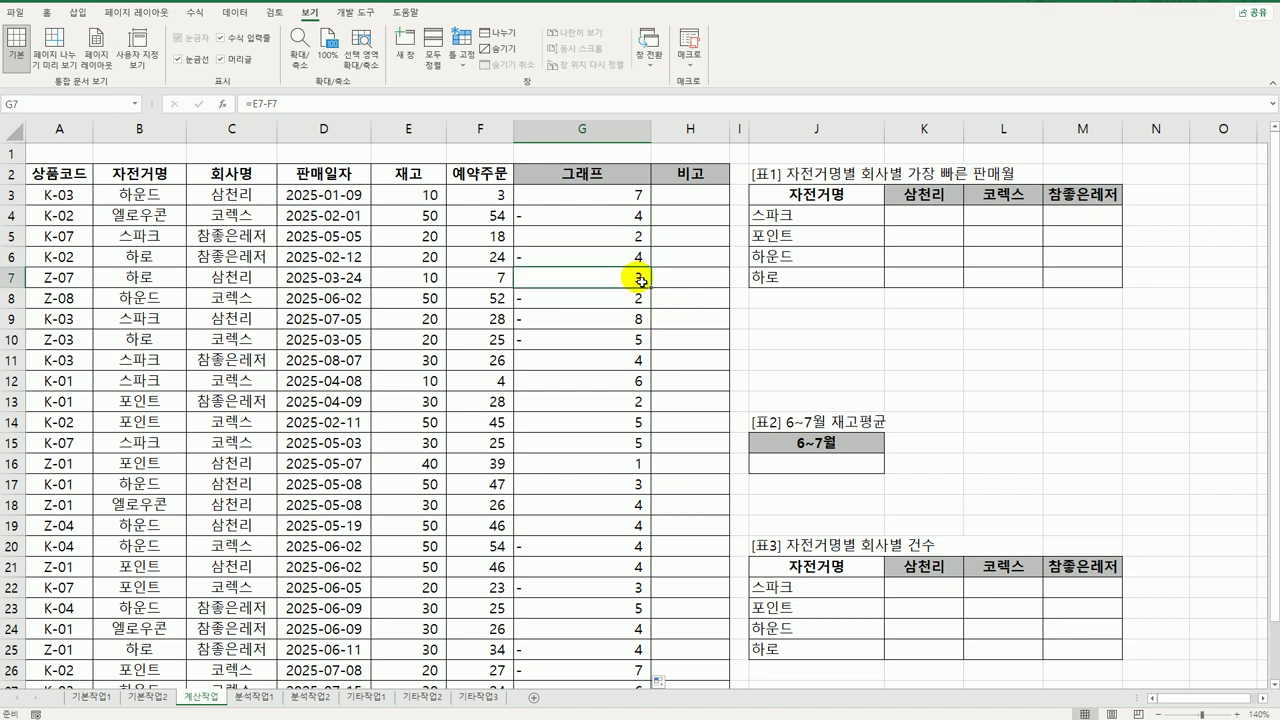
click(638, 198)
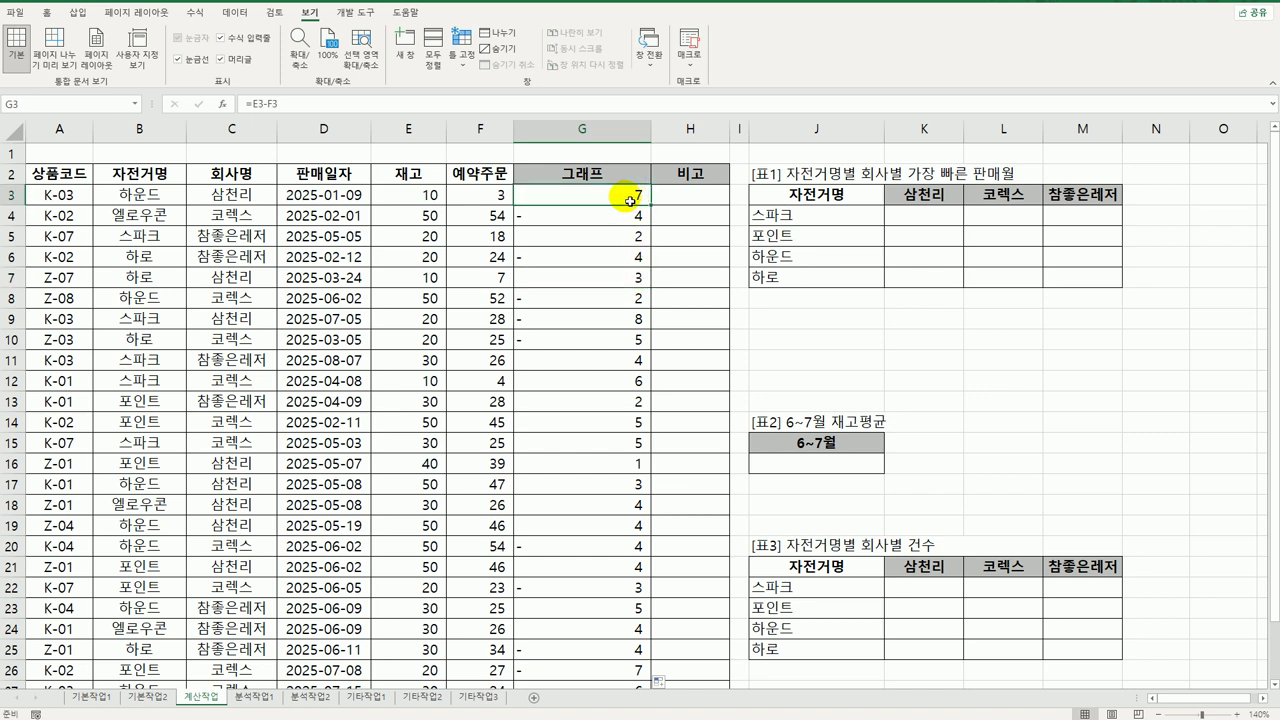
- Wrap the subtraction in G3 in REPT so it repeats the ▶ symbol: =REPT("▶",E3-F3)
double_click(629, 201)
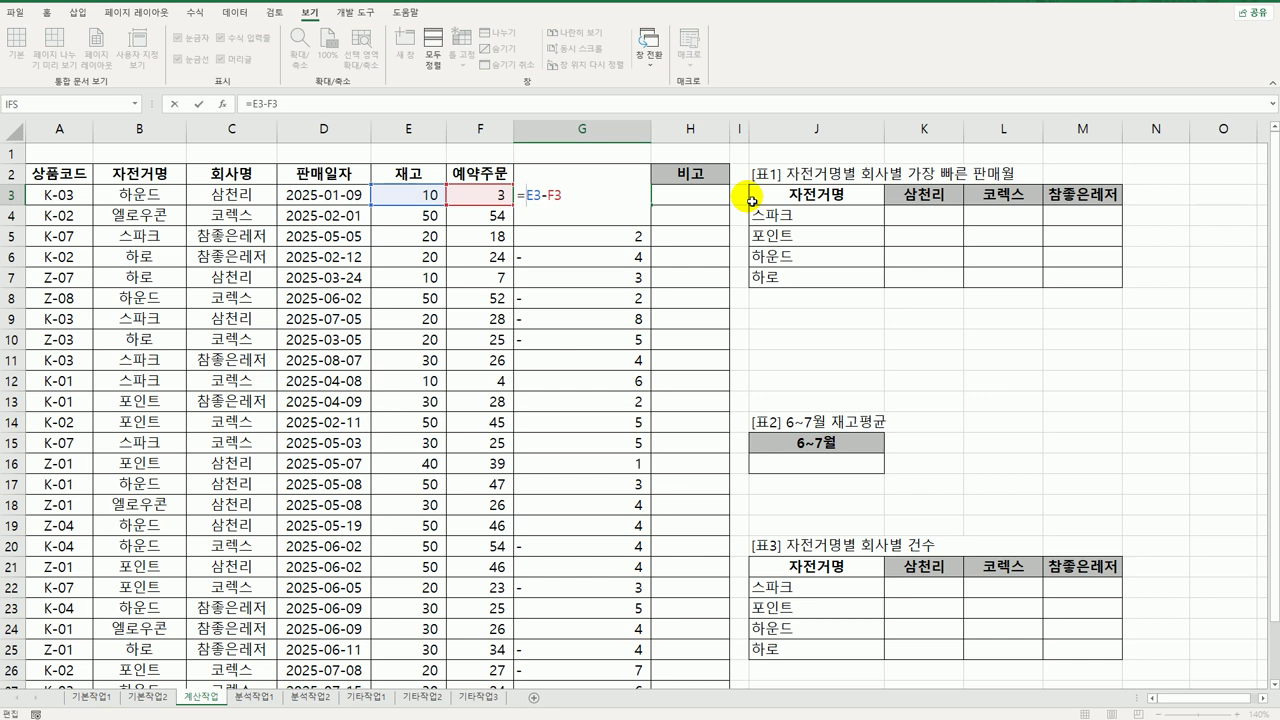
text(rept)
key(Tab)
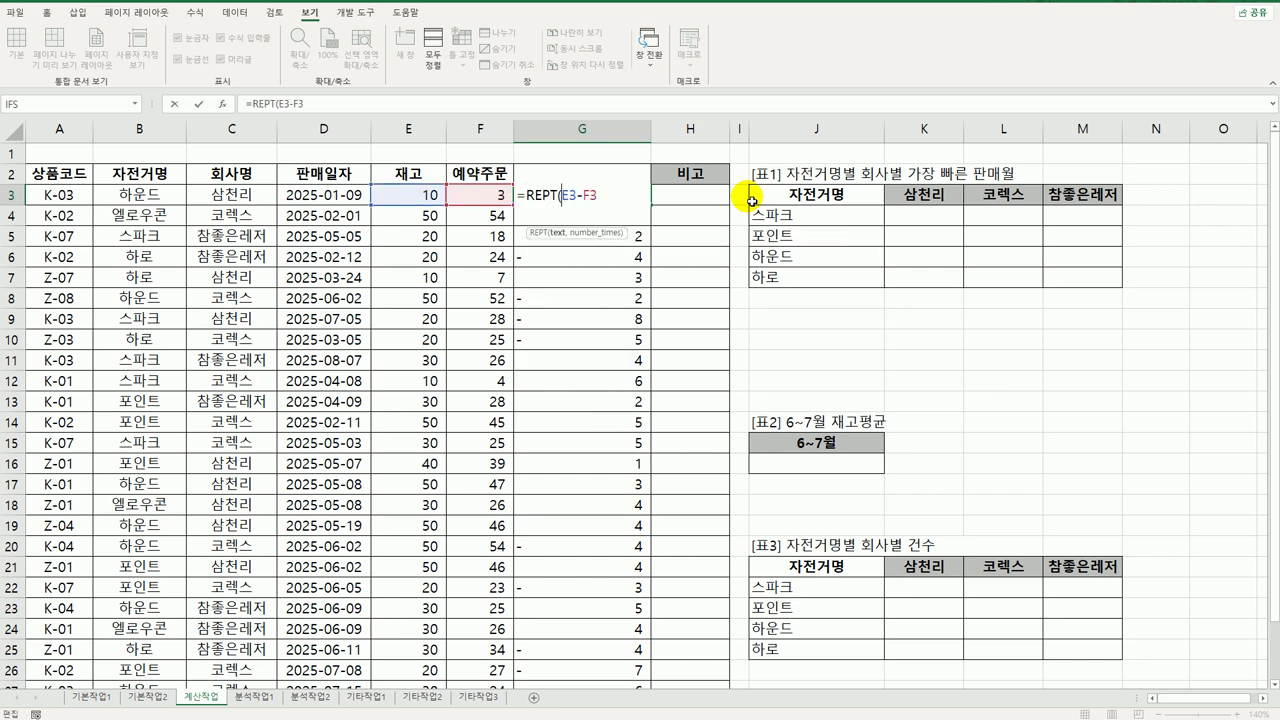
text("a)
key(BackSpace)
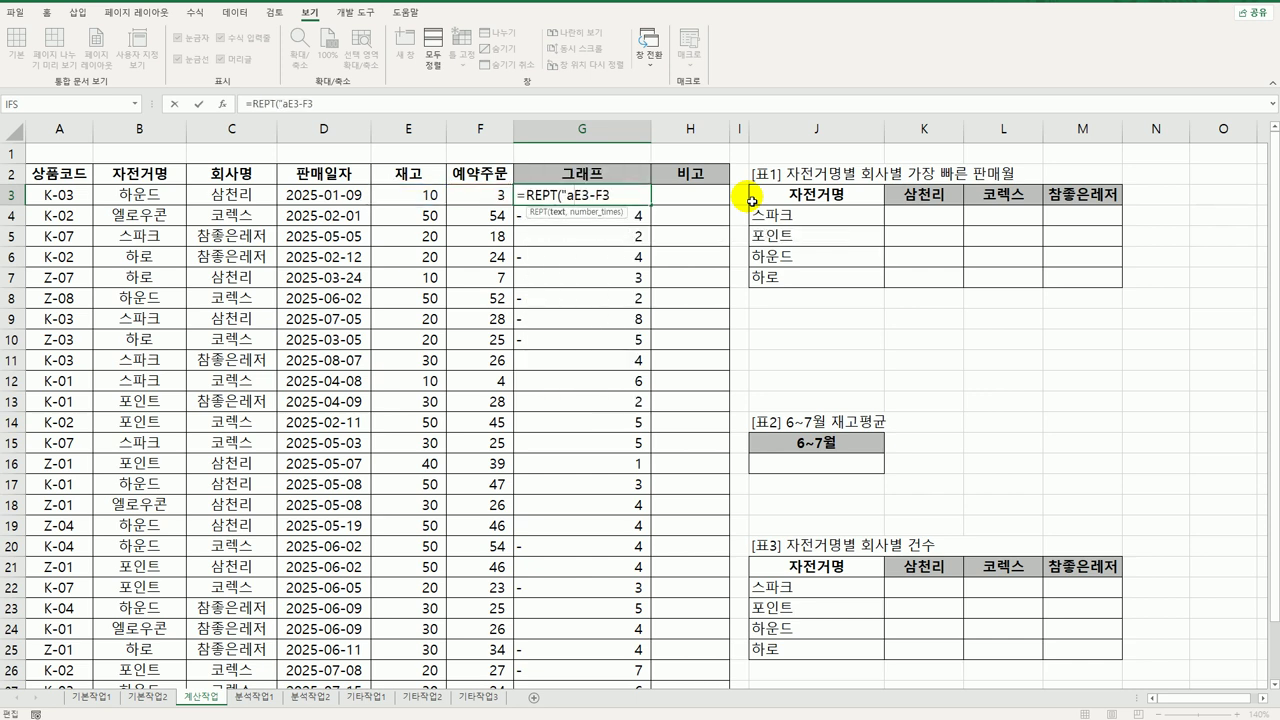
text(ㅁ)
key(Hangul_Hanja)
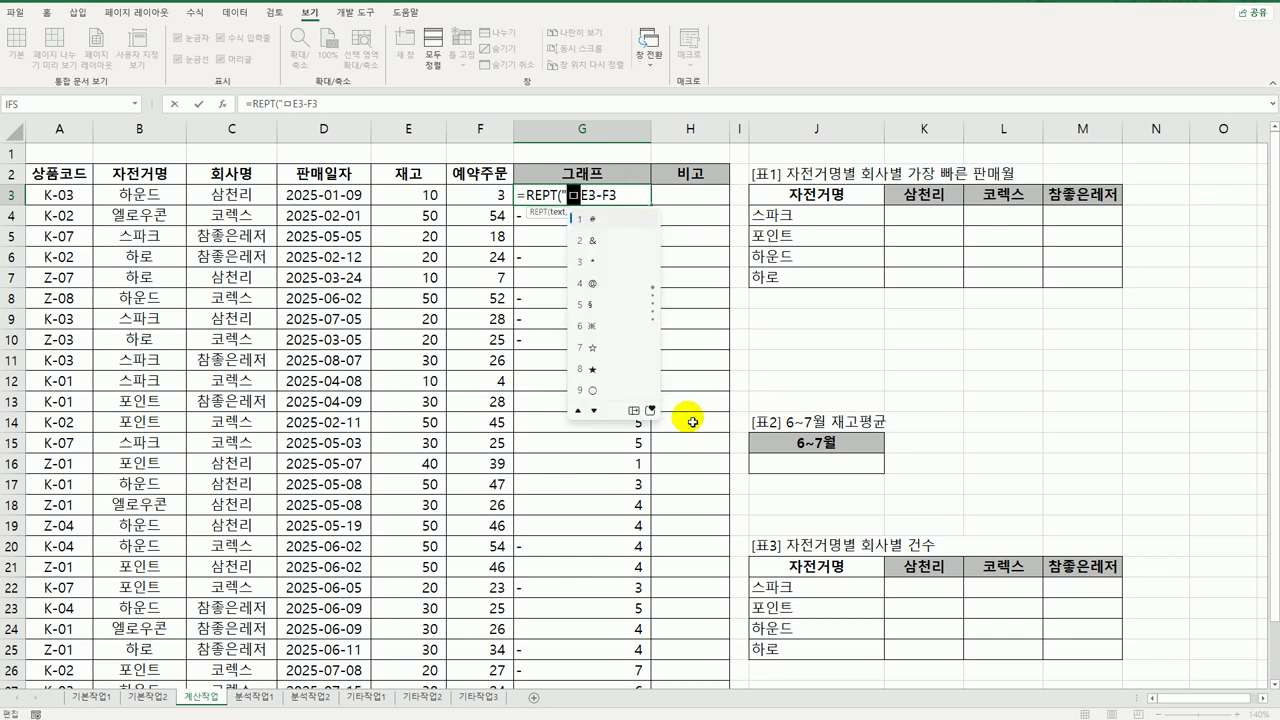
click(633, 410)
click(777, 244)
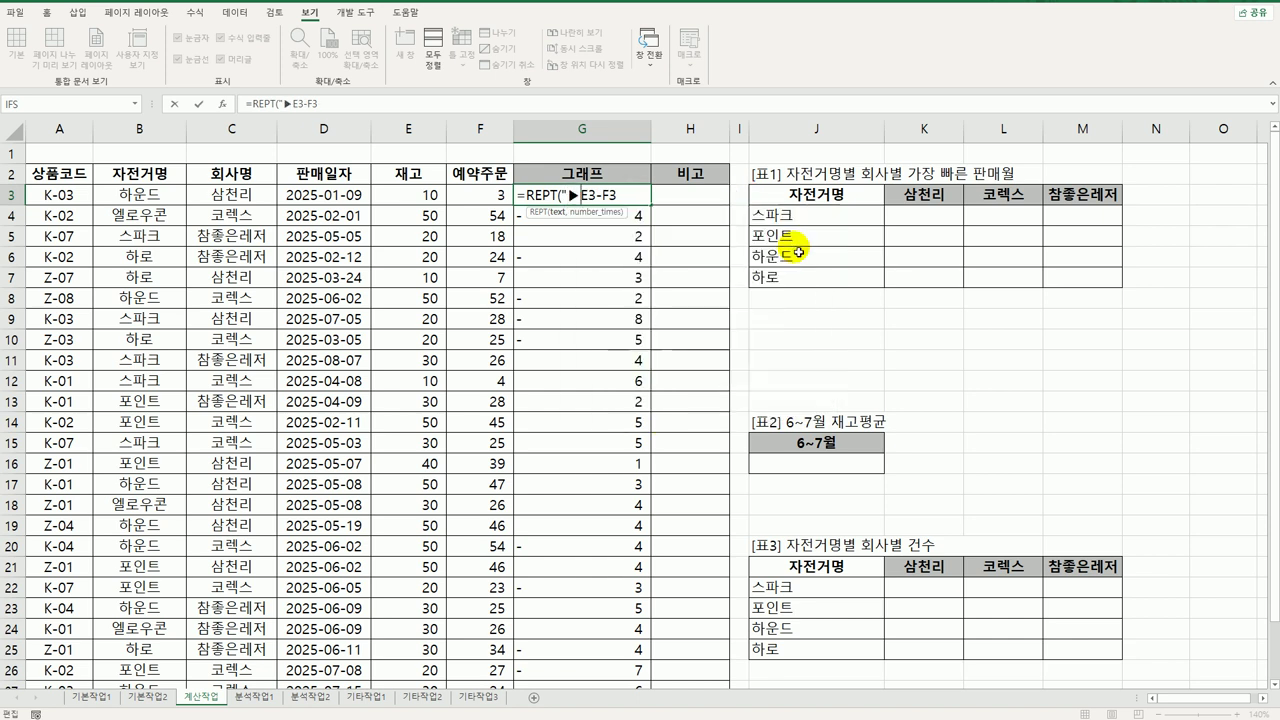
text(",)
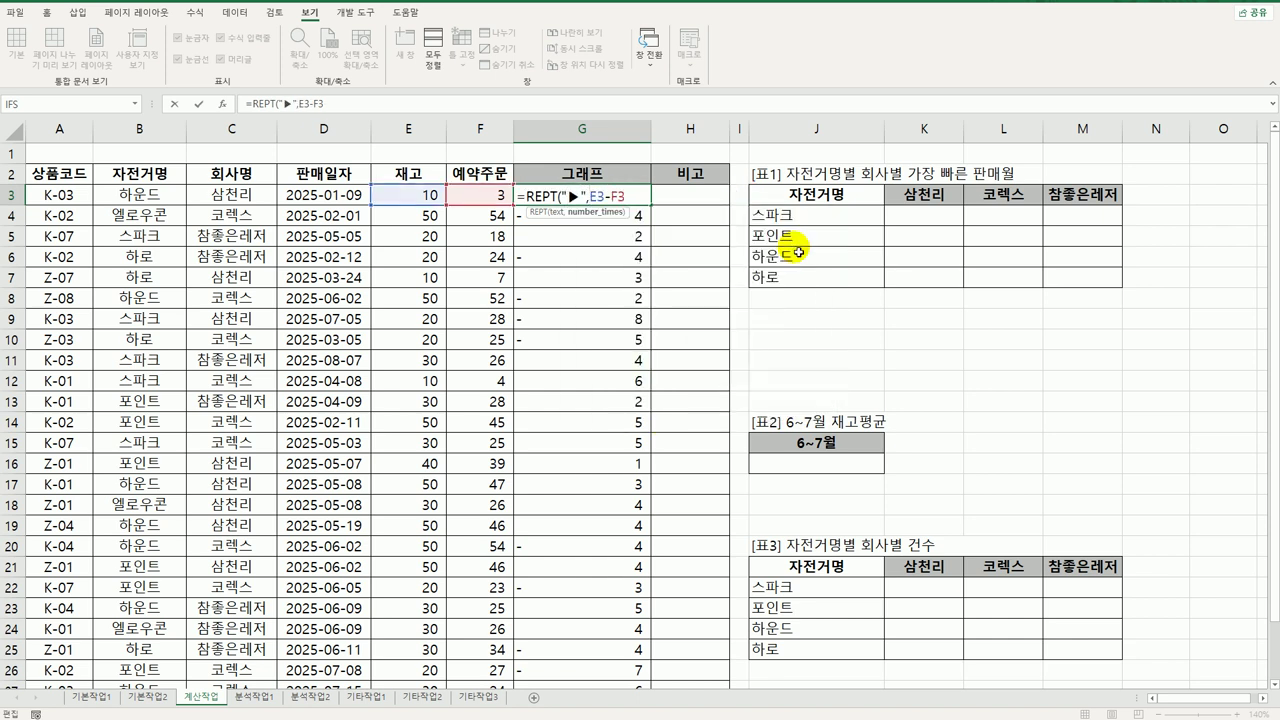
key(End)
text())
key(Return)
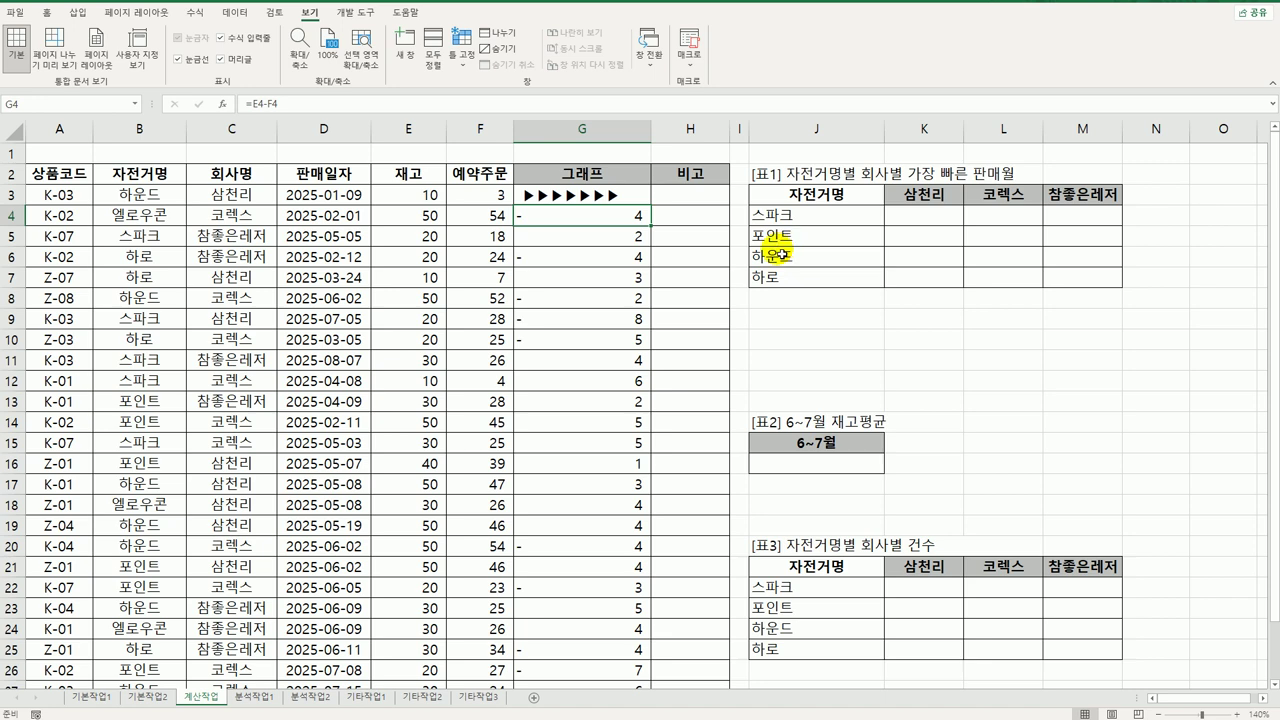
- Fill the REPT formula from G3 down the 그래프 column to row 28
click(596, 190)
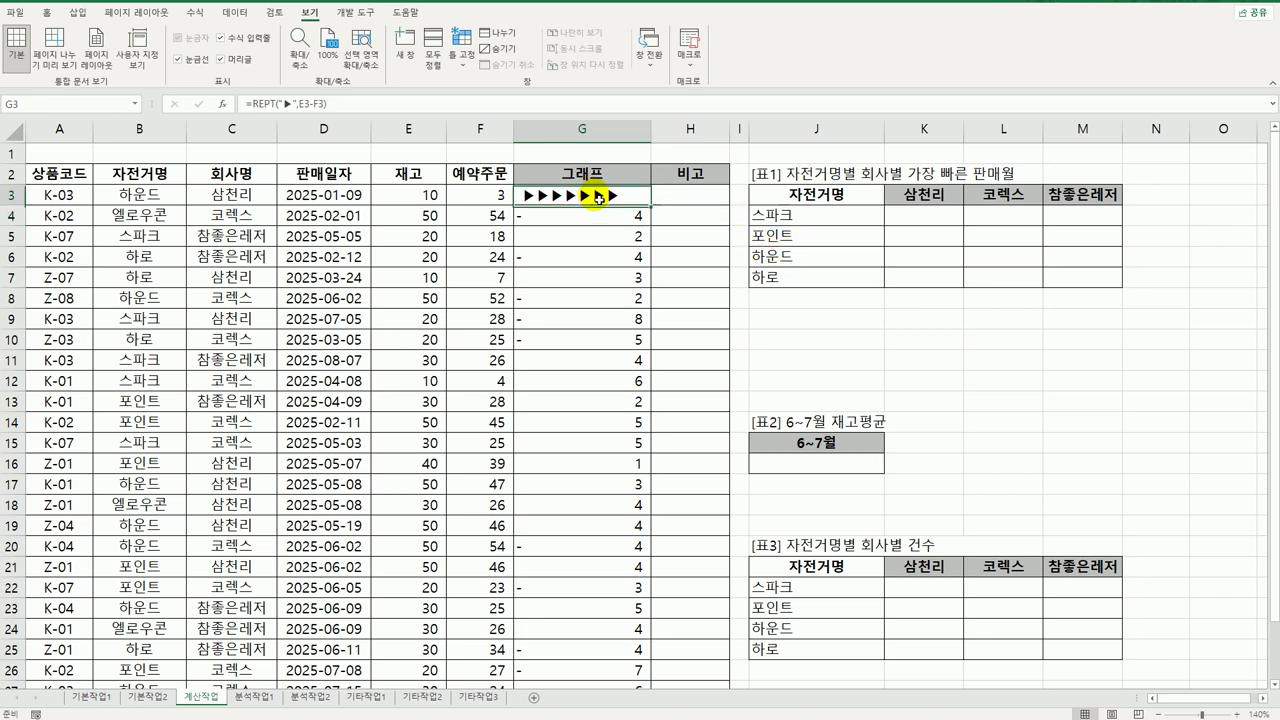
double_click(652, 206)
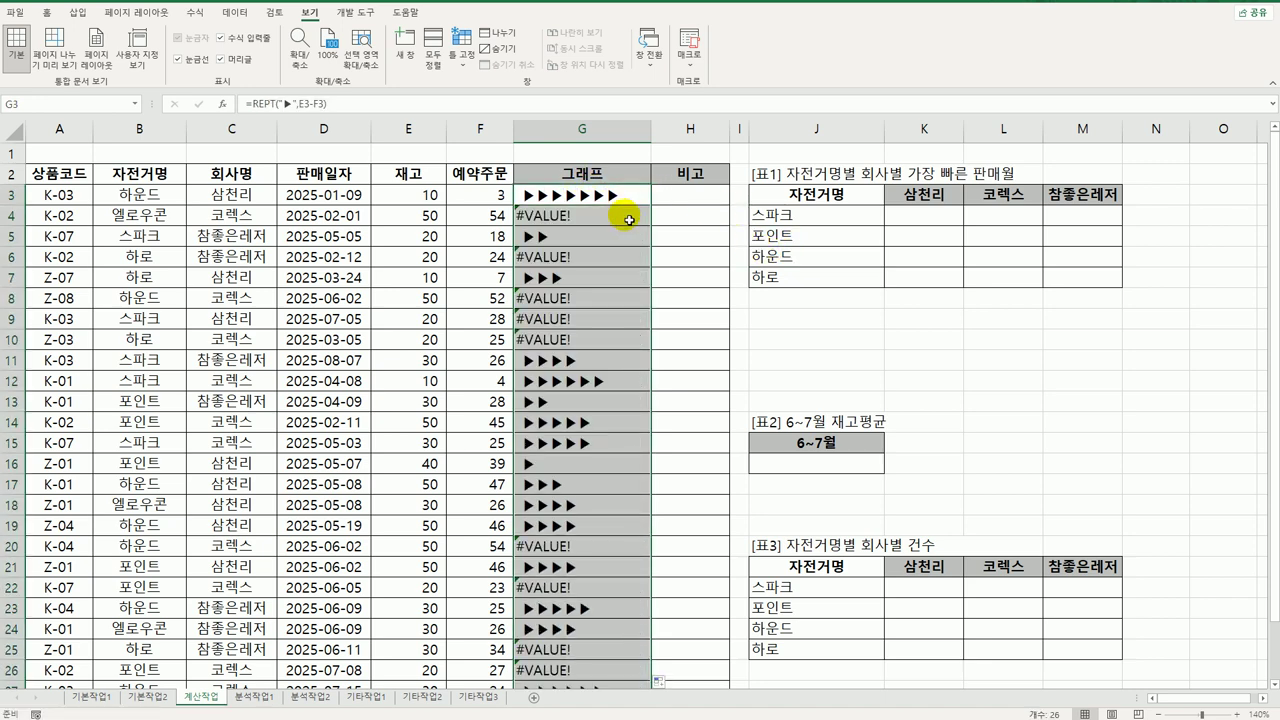
click(628, 222)
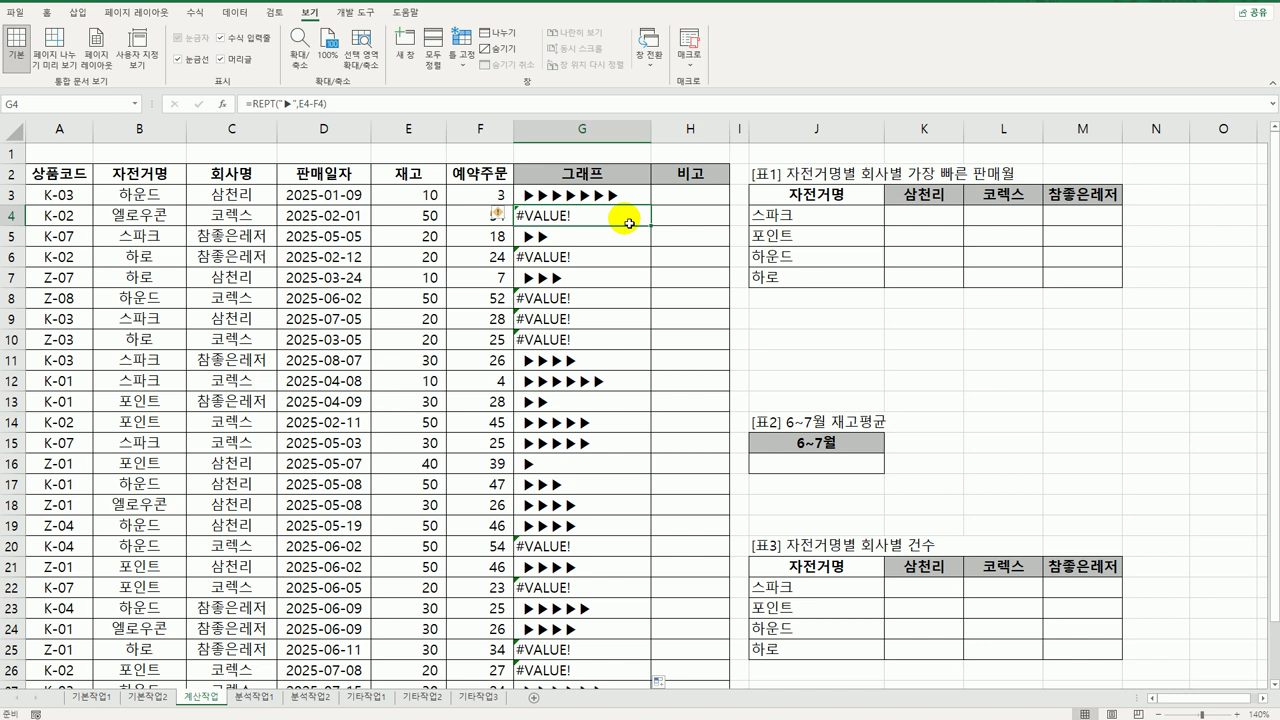
- Enclose the REPT formula in G3 in an IFERROR function as its value argument
click(613, 200)
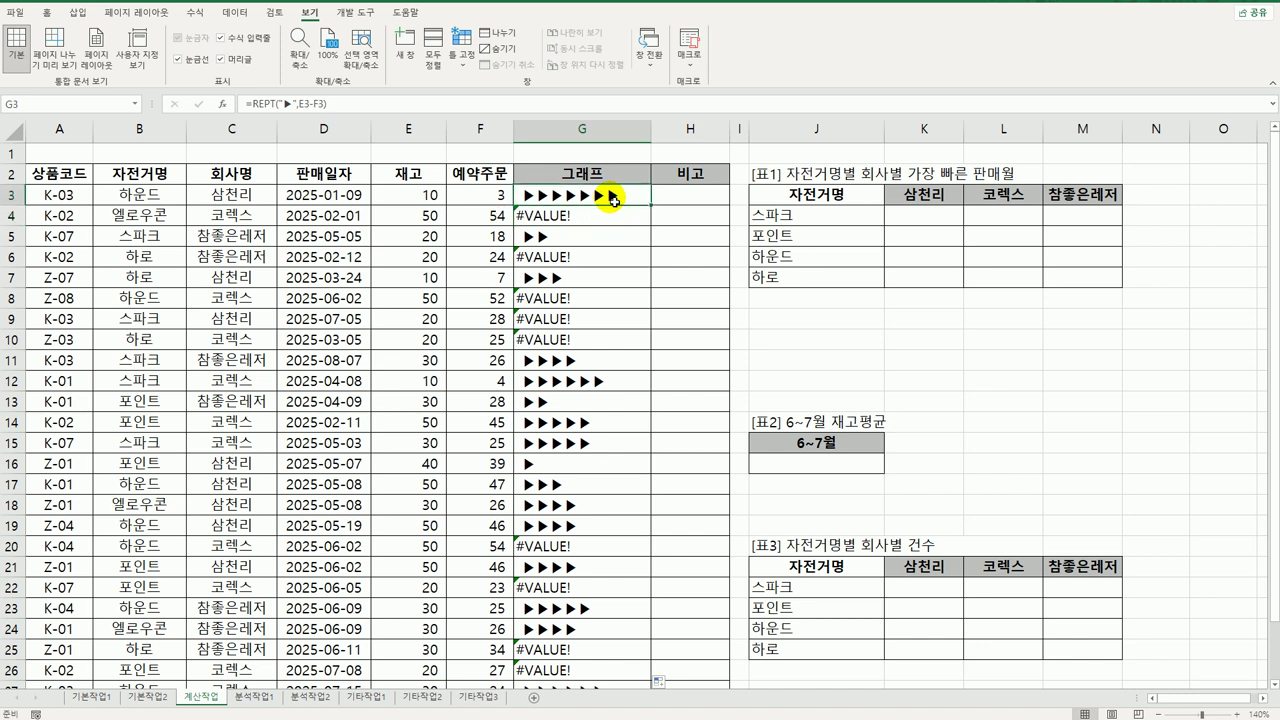
double_click(535, 198)
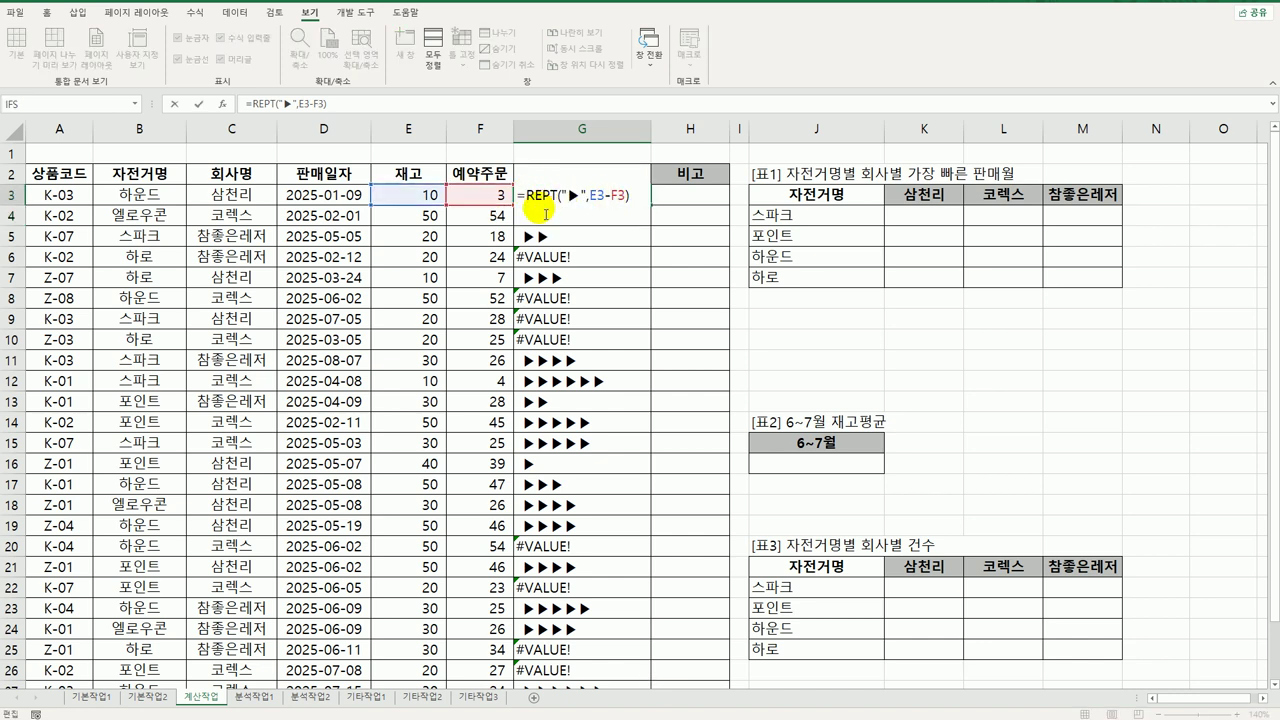
text(ㅑ)
key(BackSpace)
text(if)
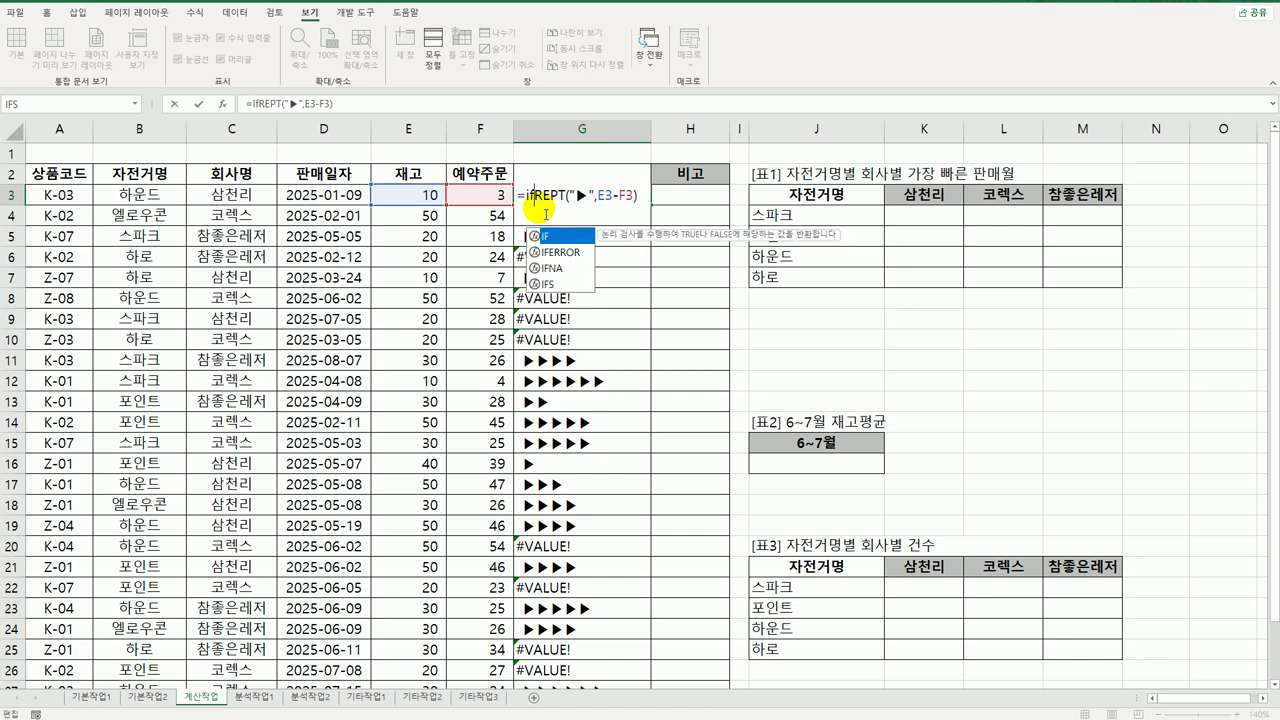
key(Down)
key(Tab)
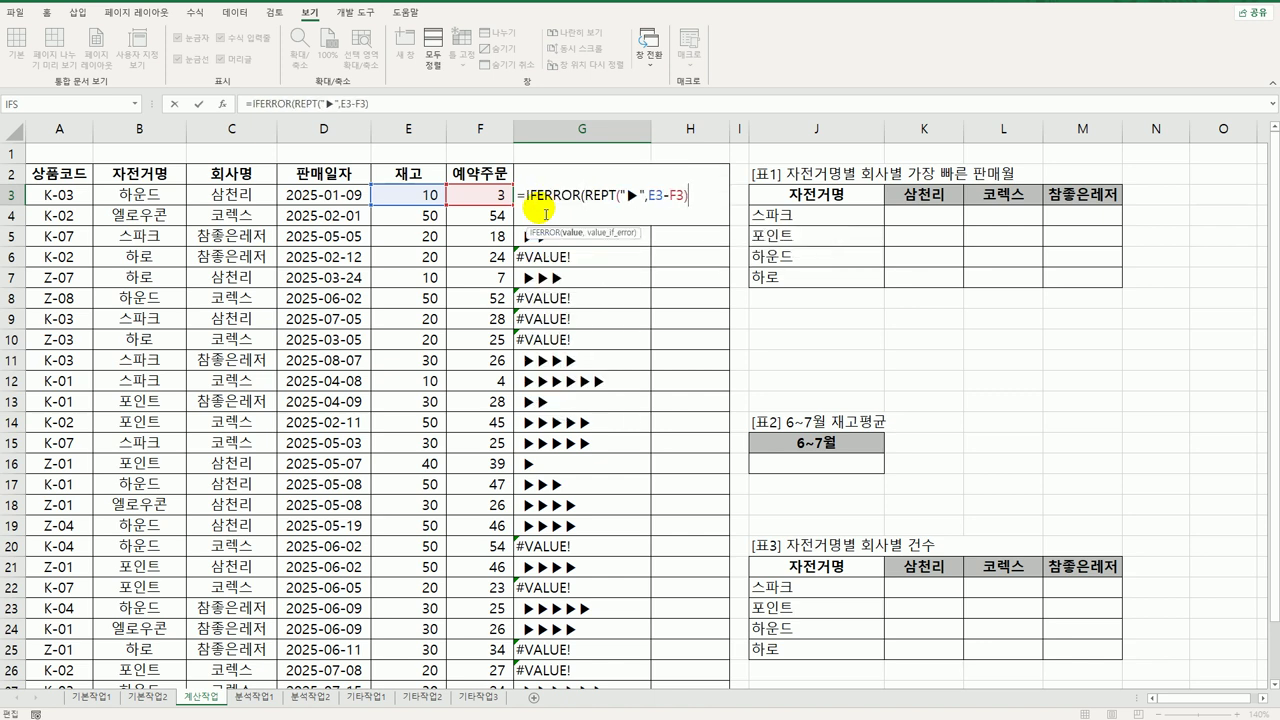
- Add a second REPT function with the ▷ symbol as the value_if_error argument of the IFERROR formula in G3
text(,rept("a)
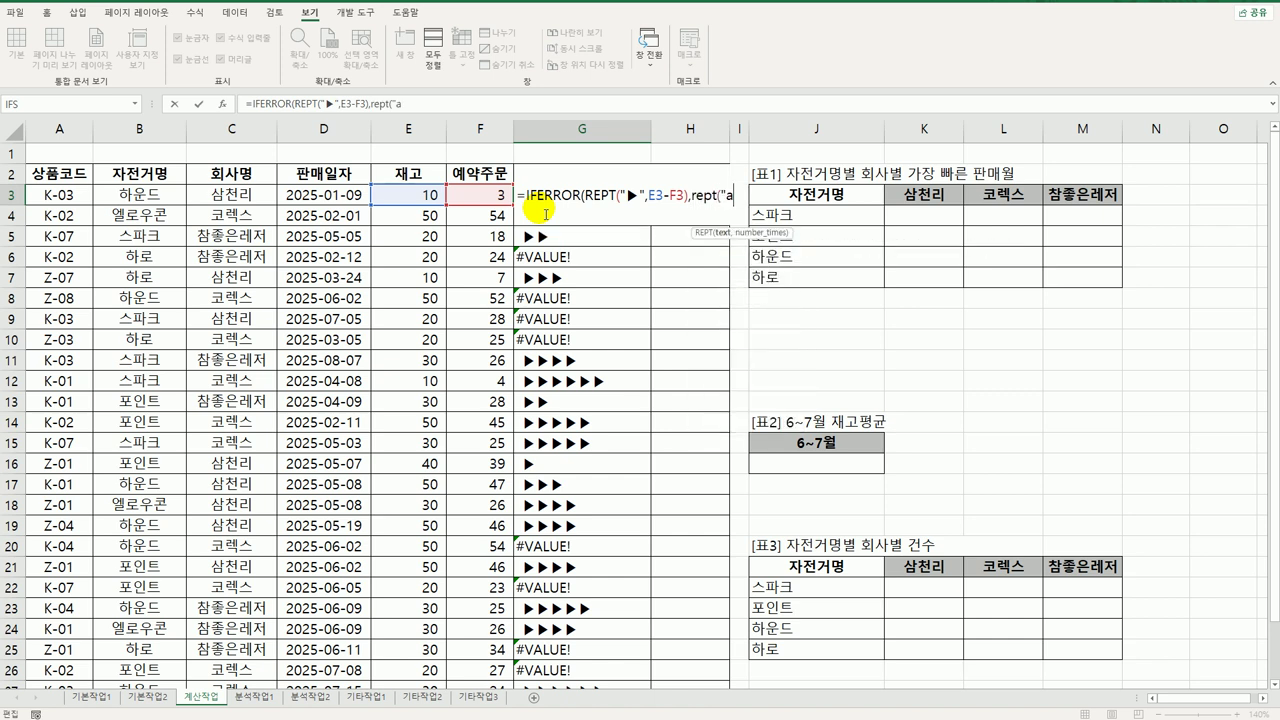
key(BackSpace)
text(ㅁ)
key(Hangul_Hanja)
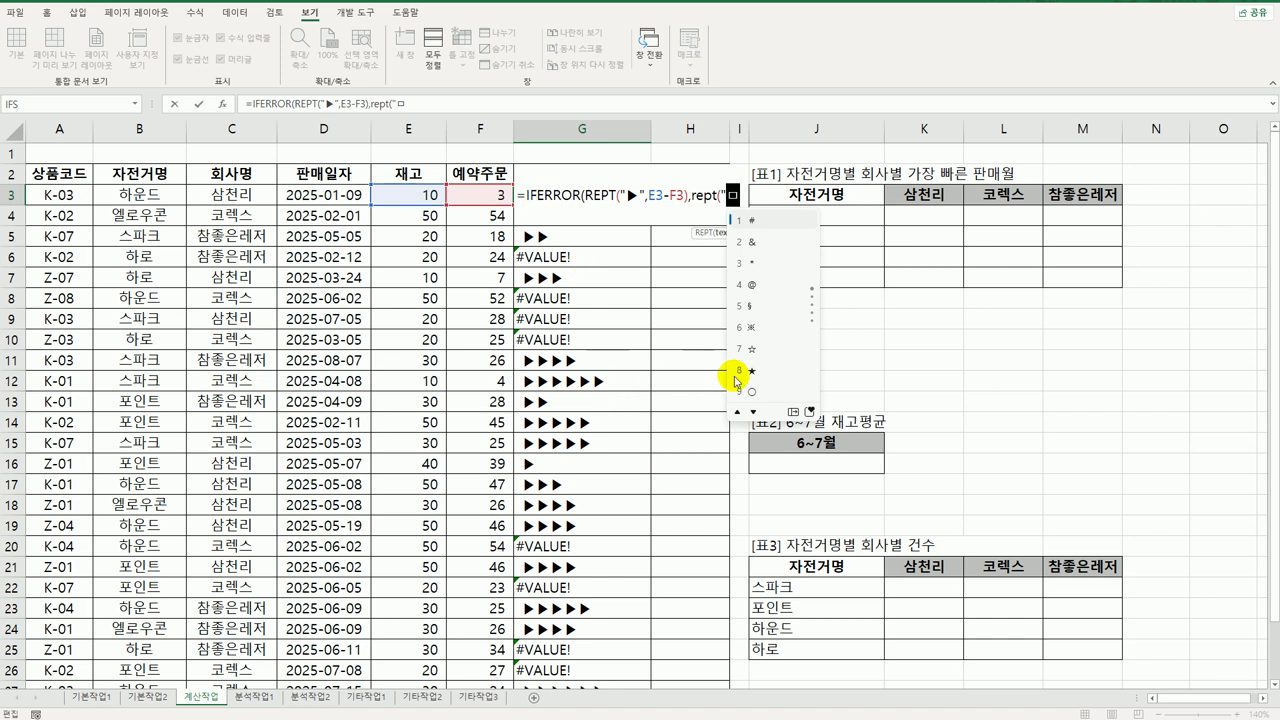
click(795, 411)
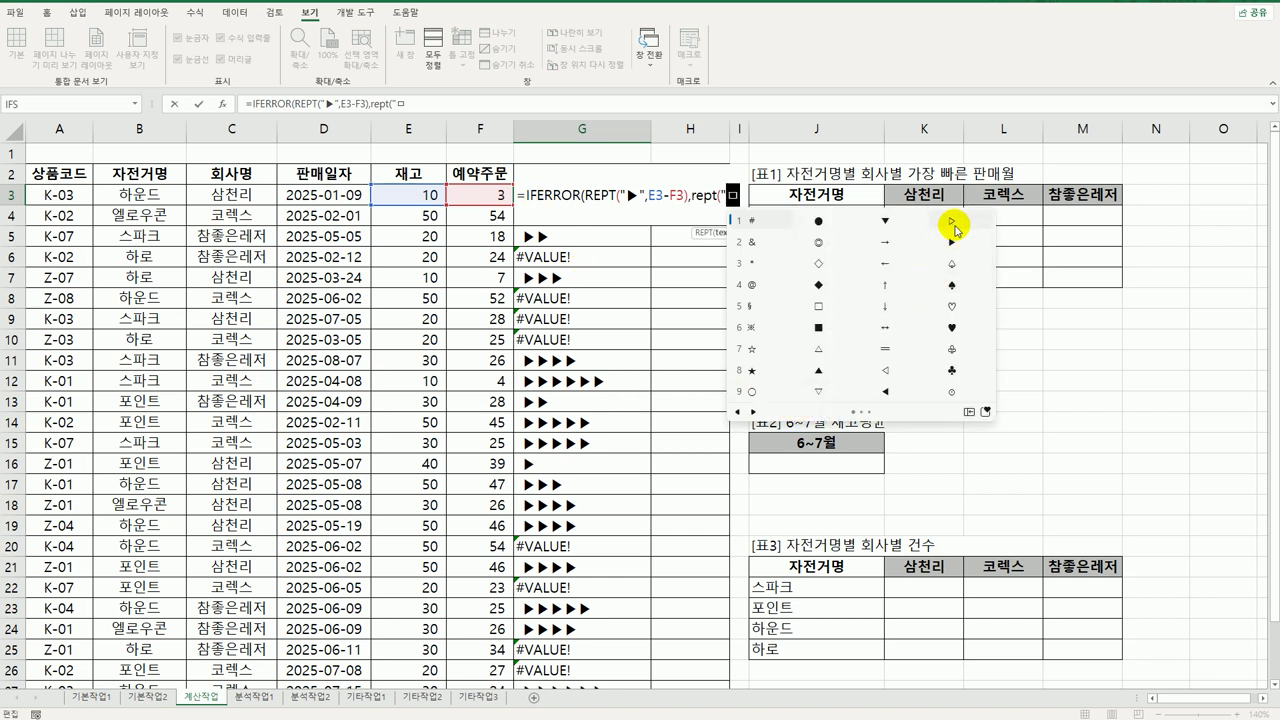
click(955, 228)
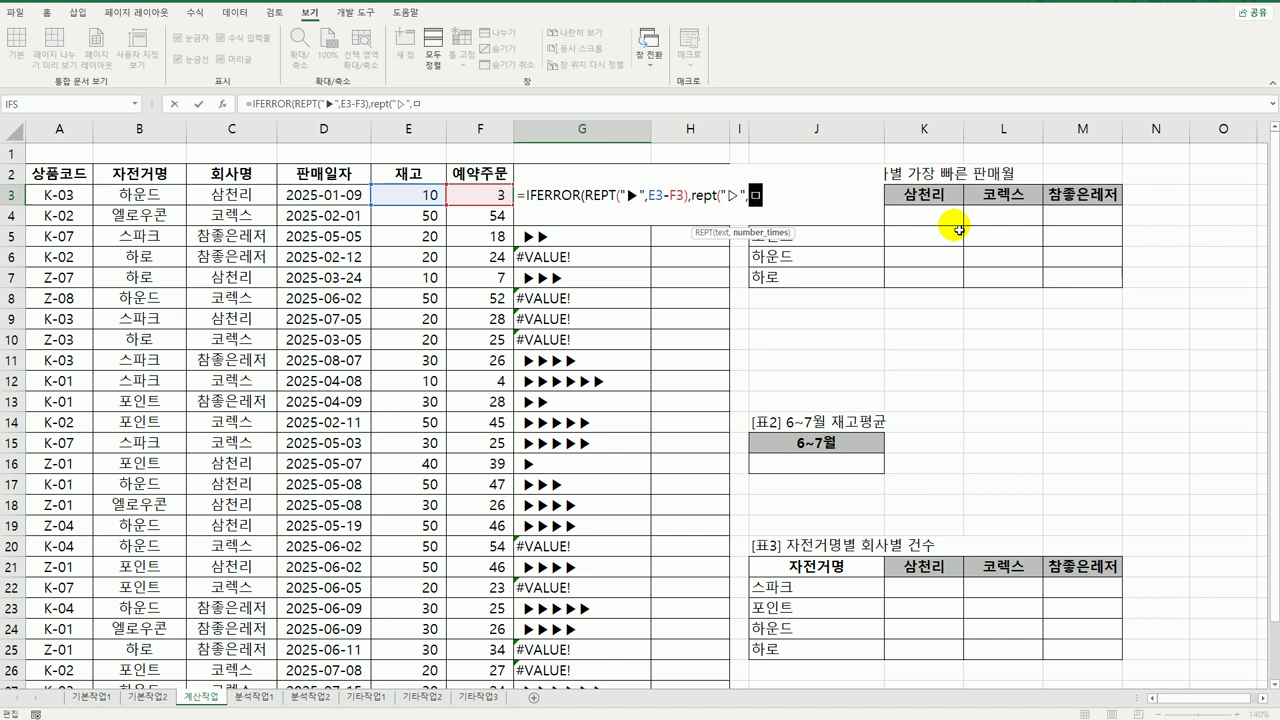
- Finish the G3 formula with ABS(E3-F3) as the ▷ repeat count and fill it down the 그래프 column
text(,abs()
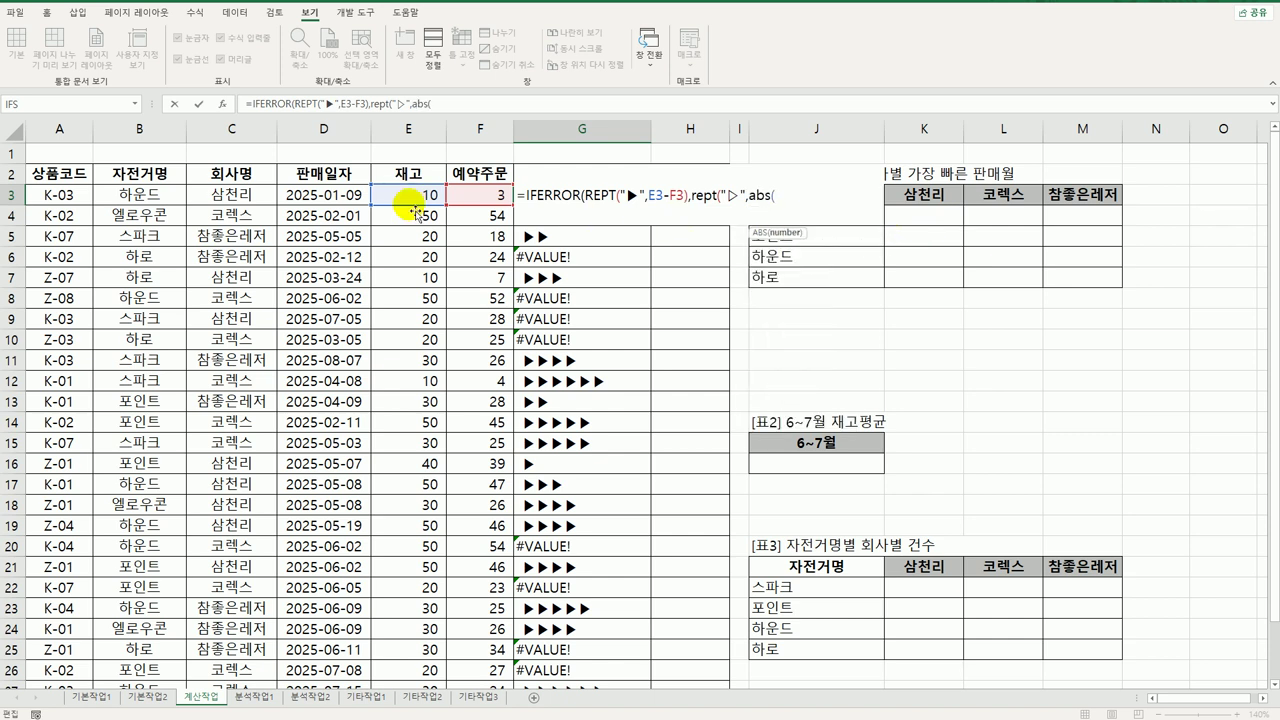
click(405, 201)
text(-)
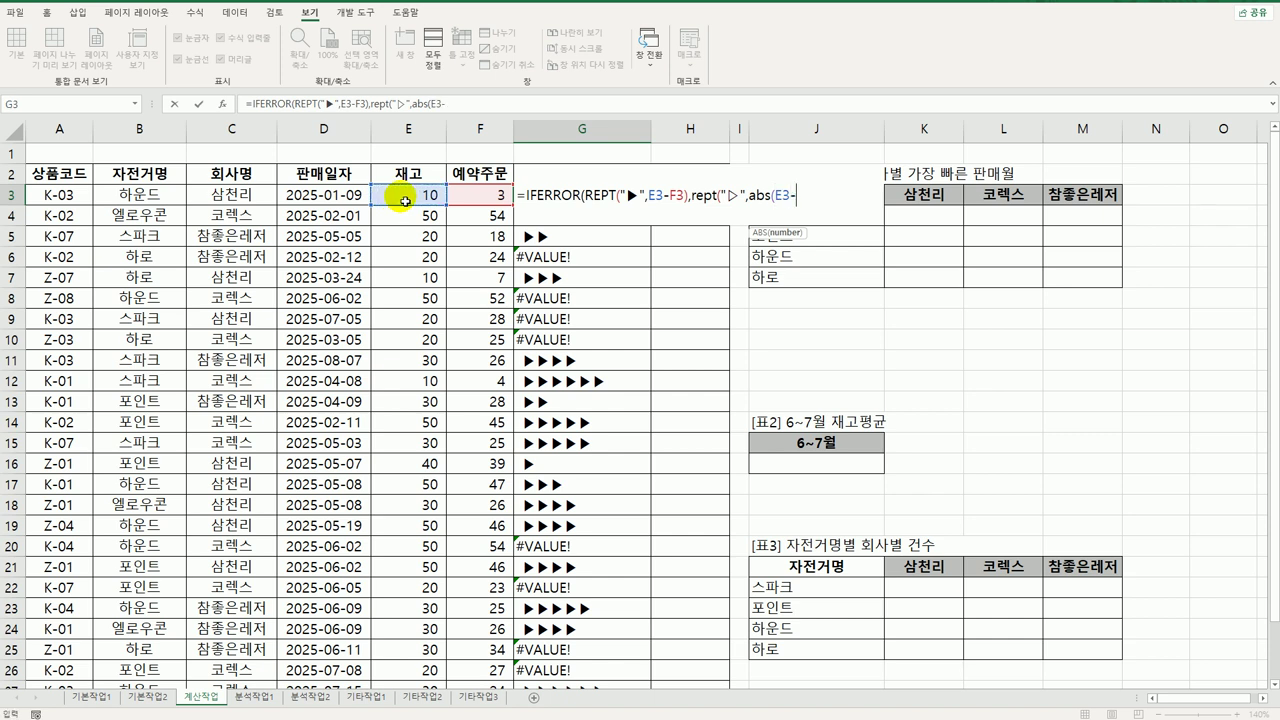
click(465, 197)
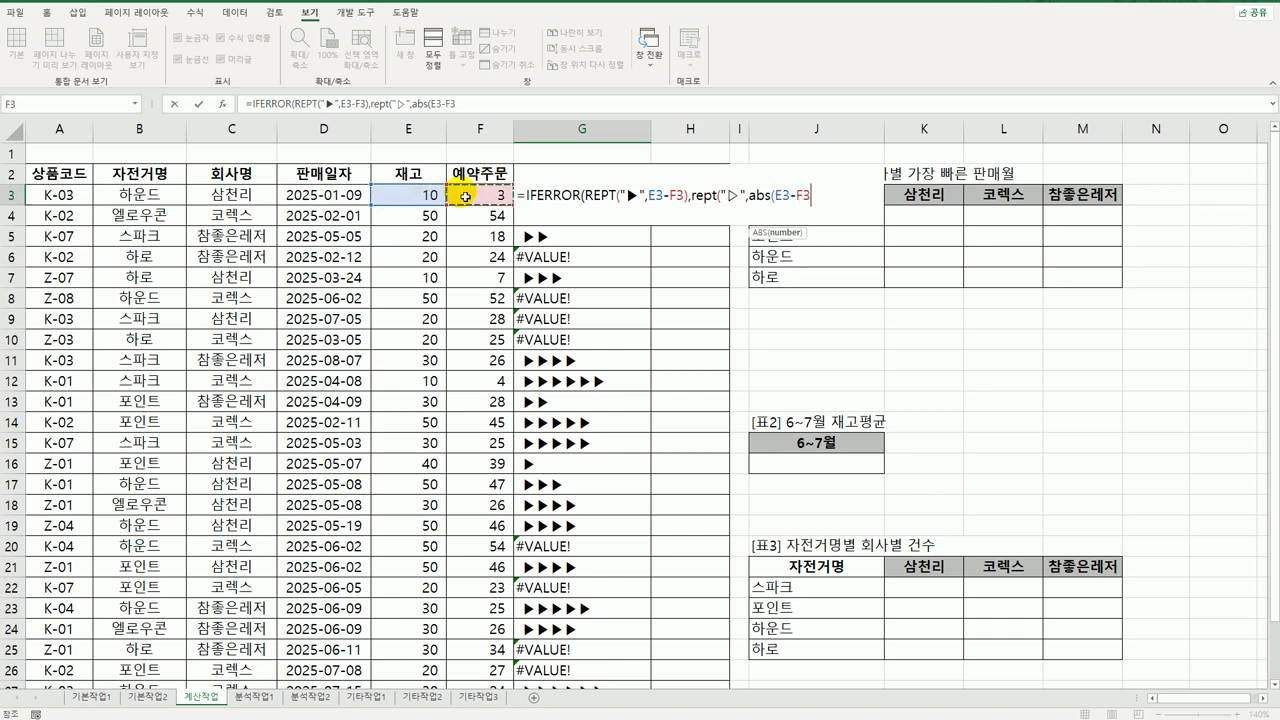
text())
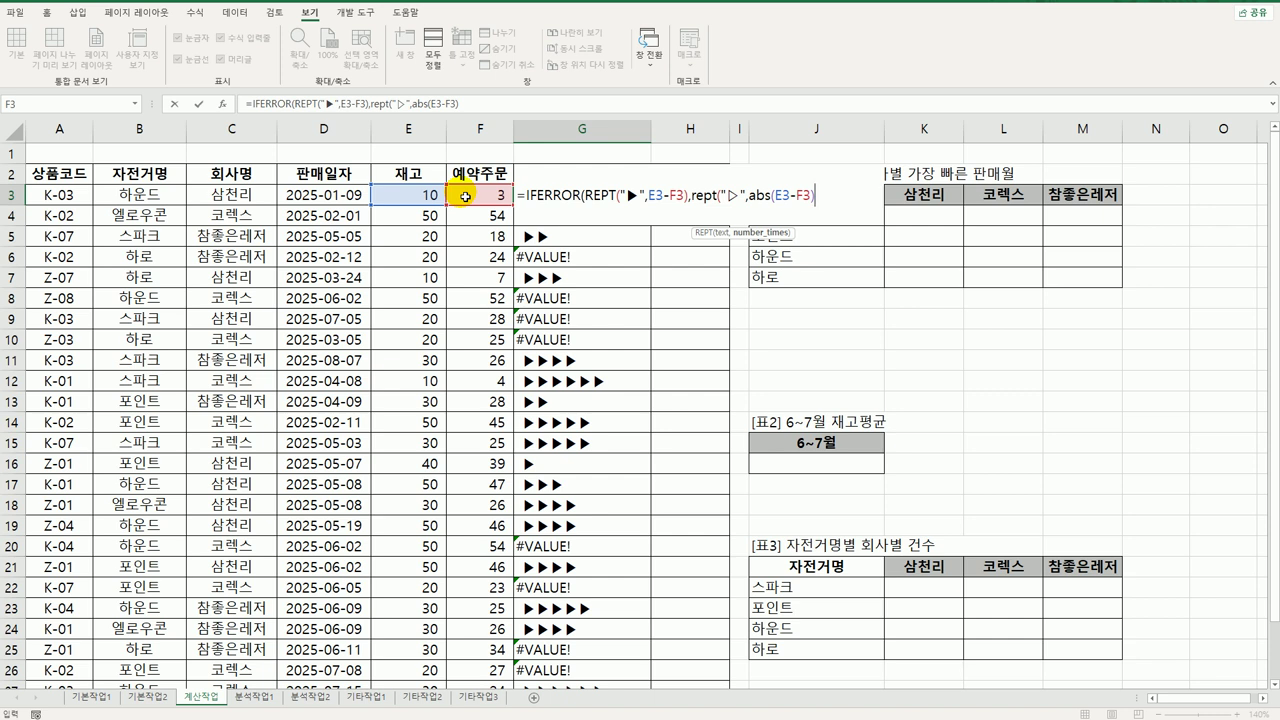
text()))
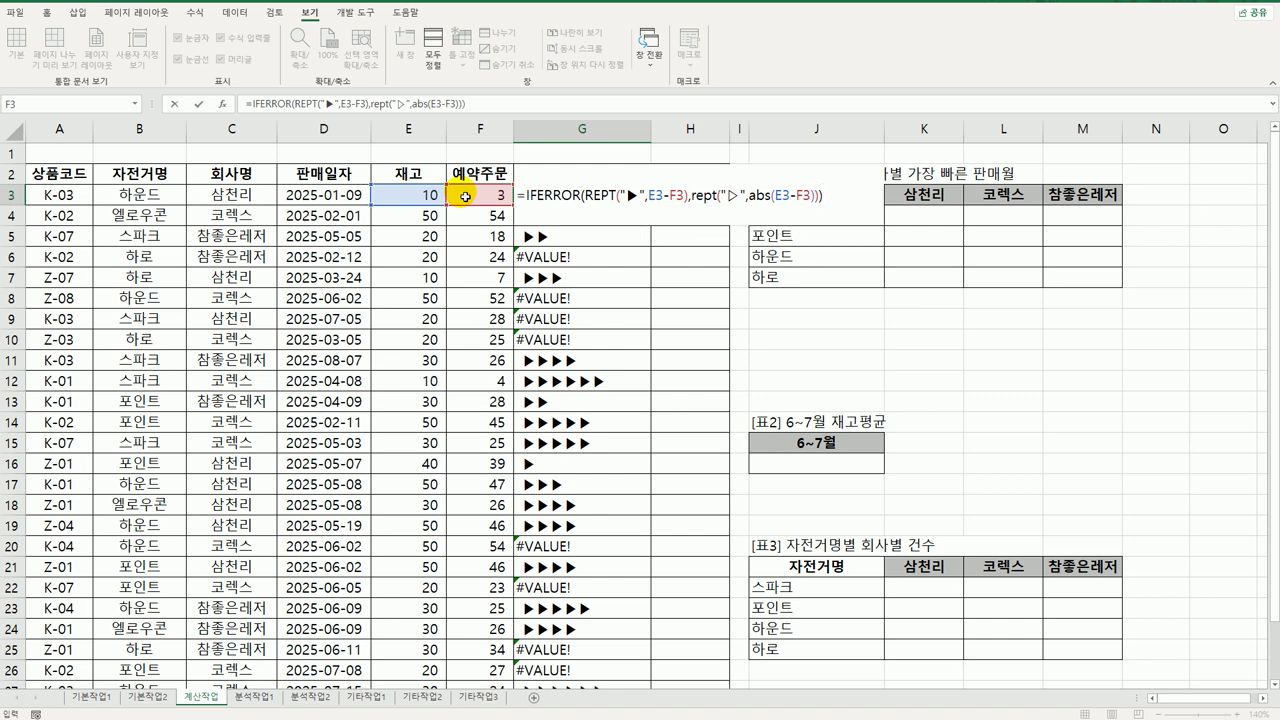
key(Return)
click(568, 199)
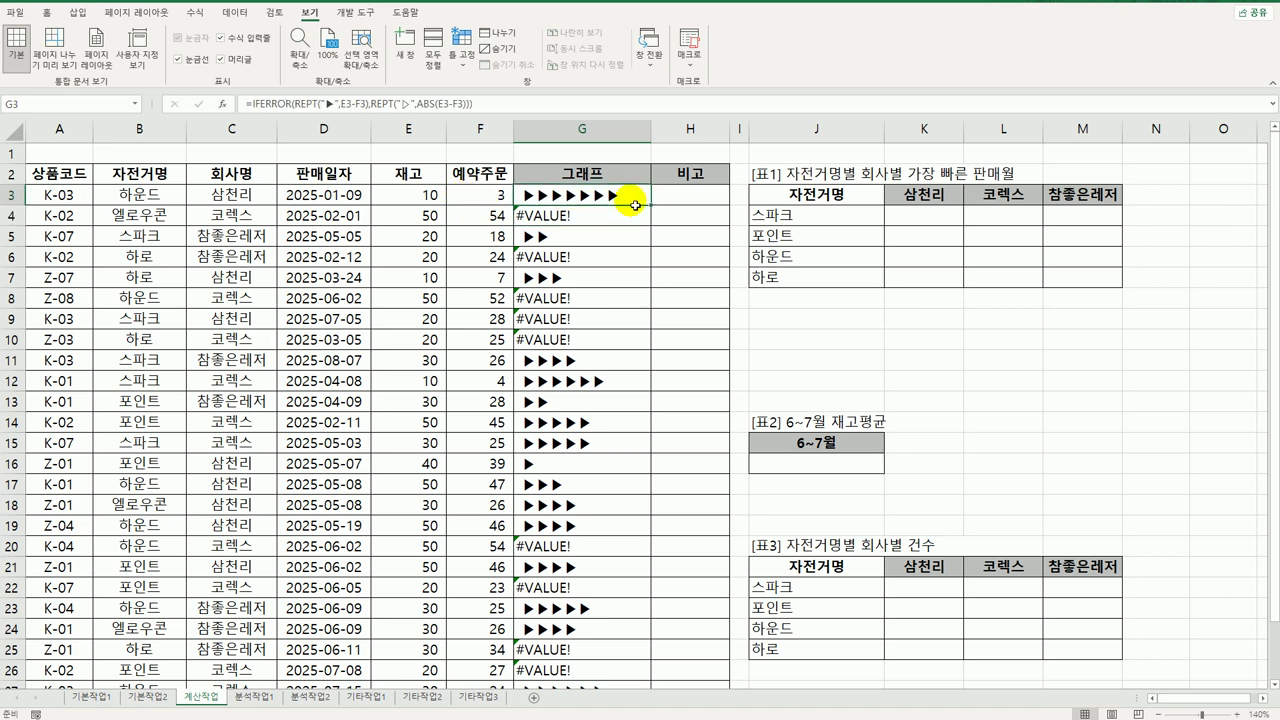
double_click(651, 206)
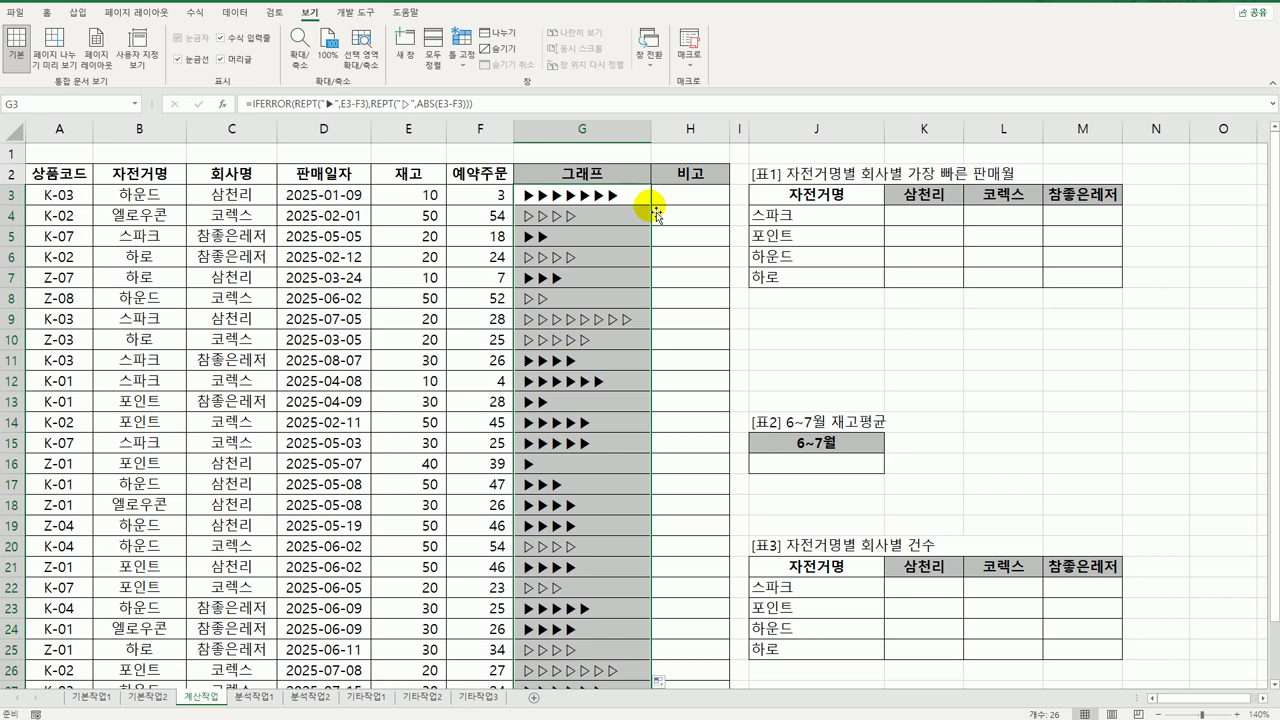
click(122, 177)
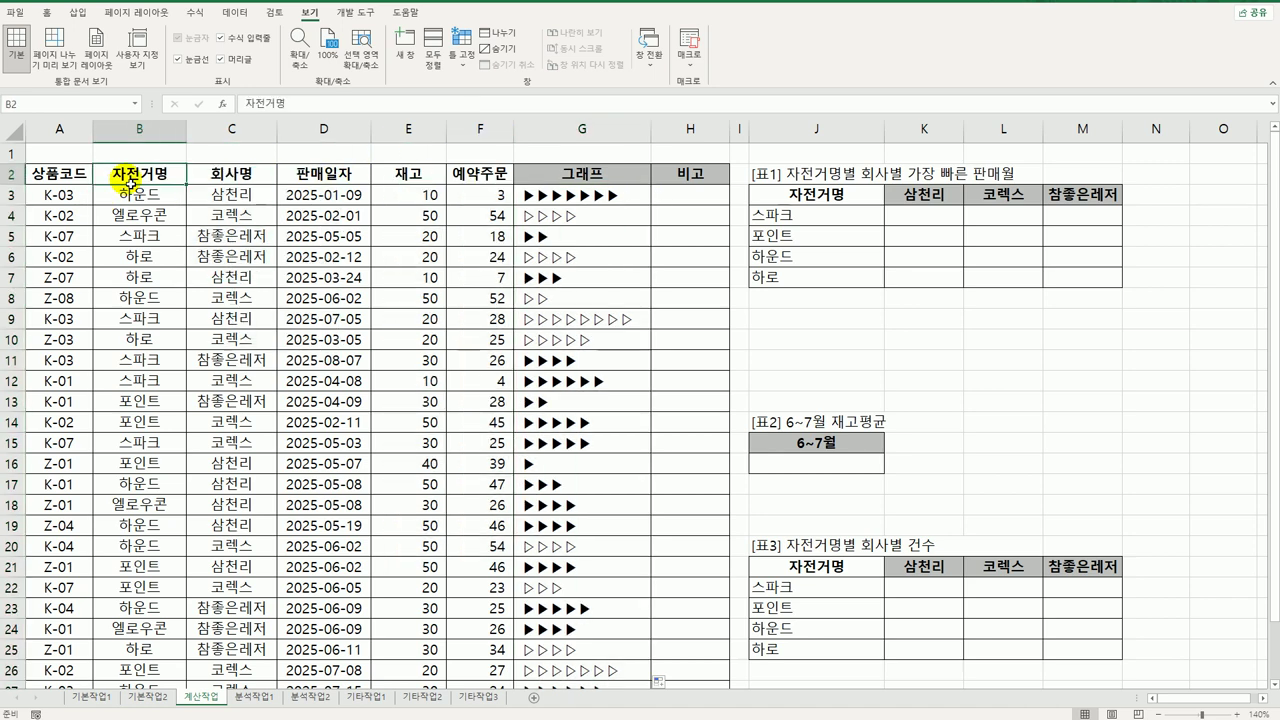
click(212, 180)
click(312, 178)
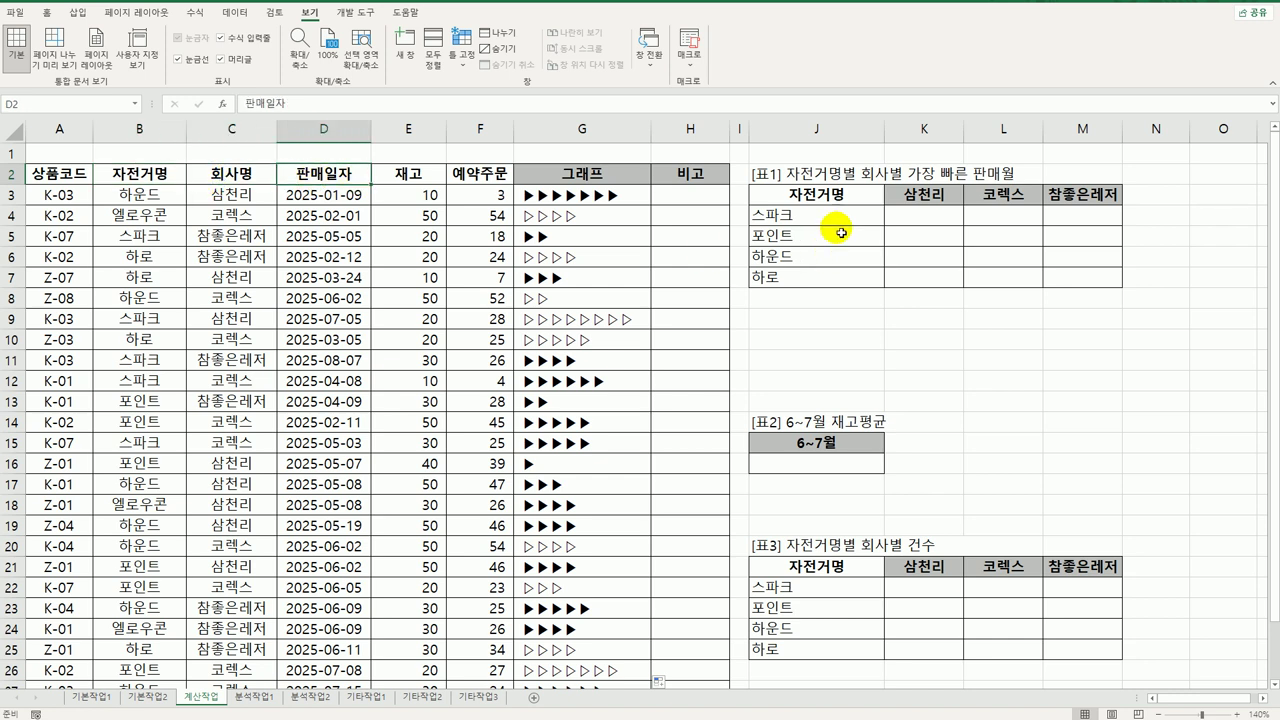
drag(942, 225, 1074, 281)
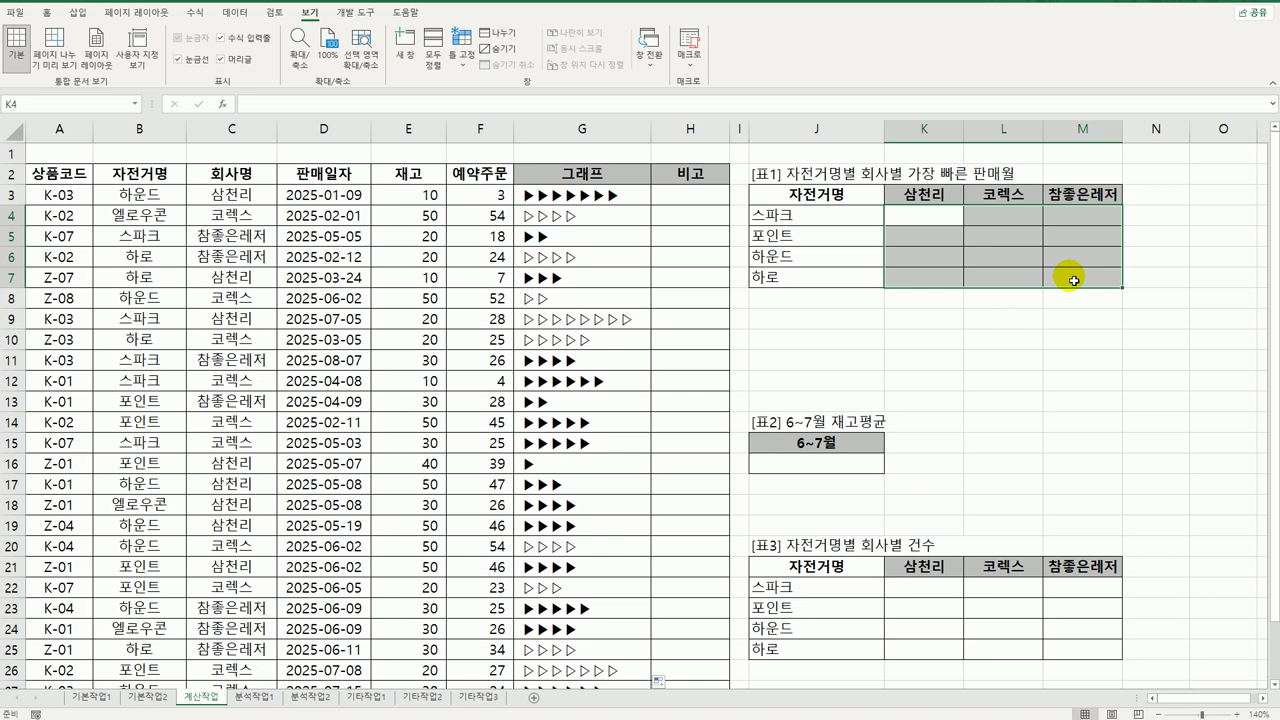
- Start a TEXT formula in K4 of 표1 with the format "mm월", leaving its value argument blank
click(927, 216)
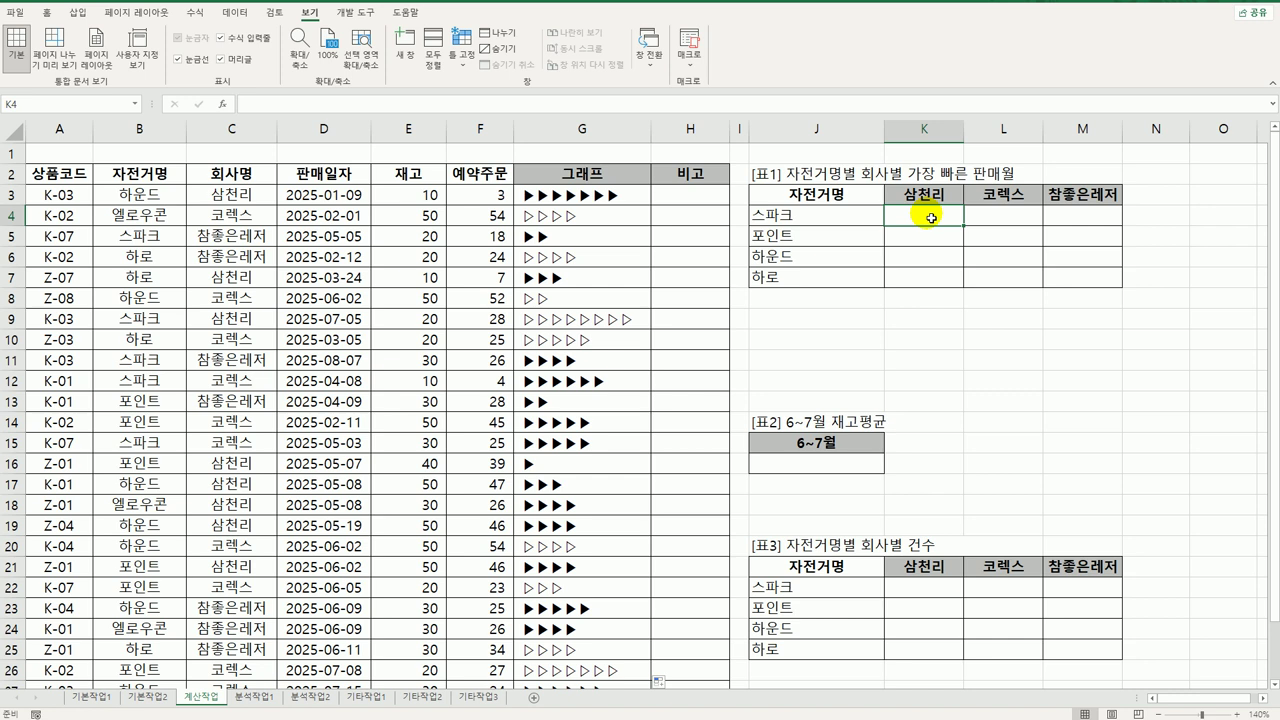
text(=)
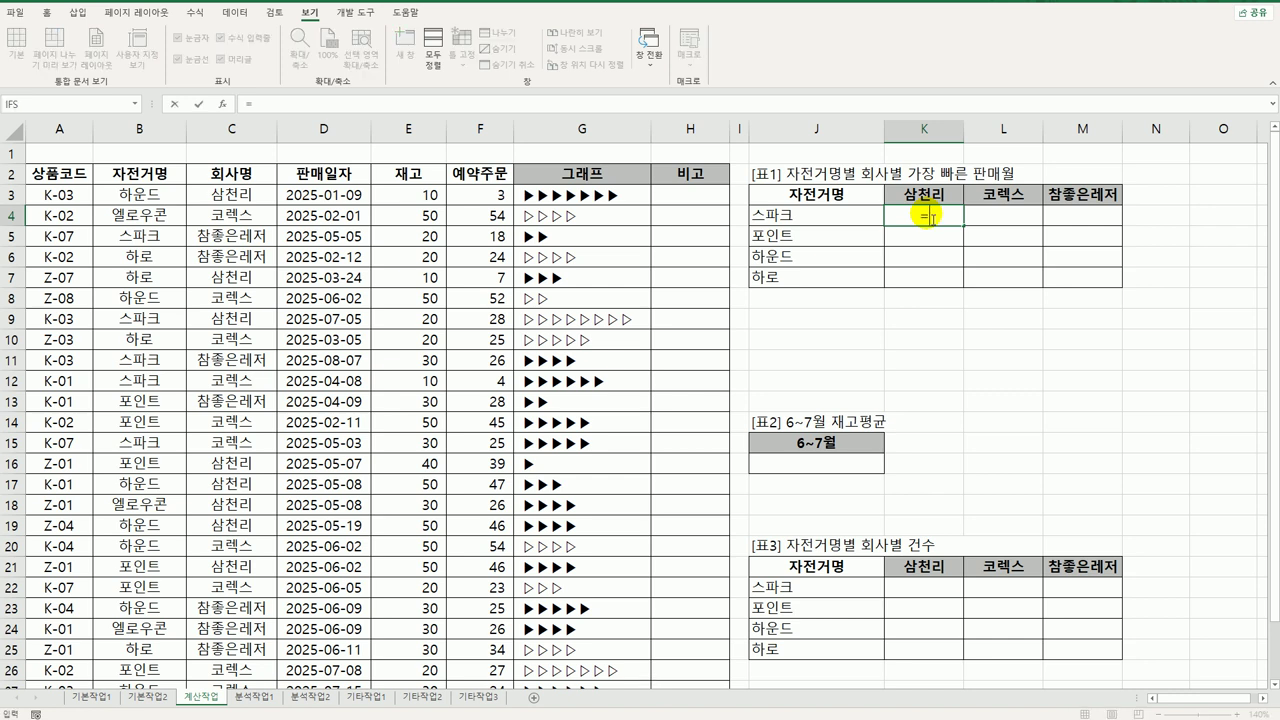
text(text)
key(Tab)
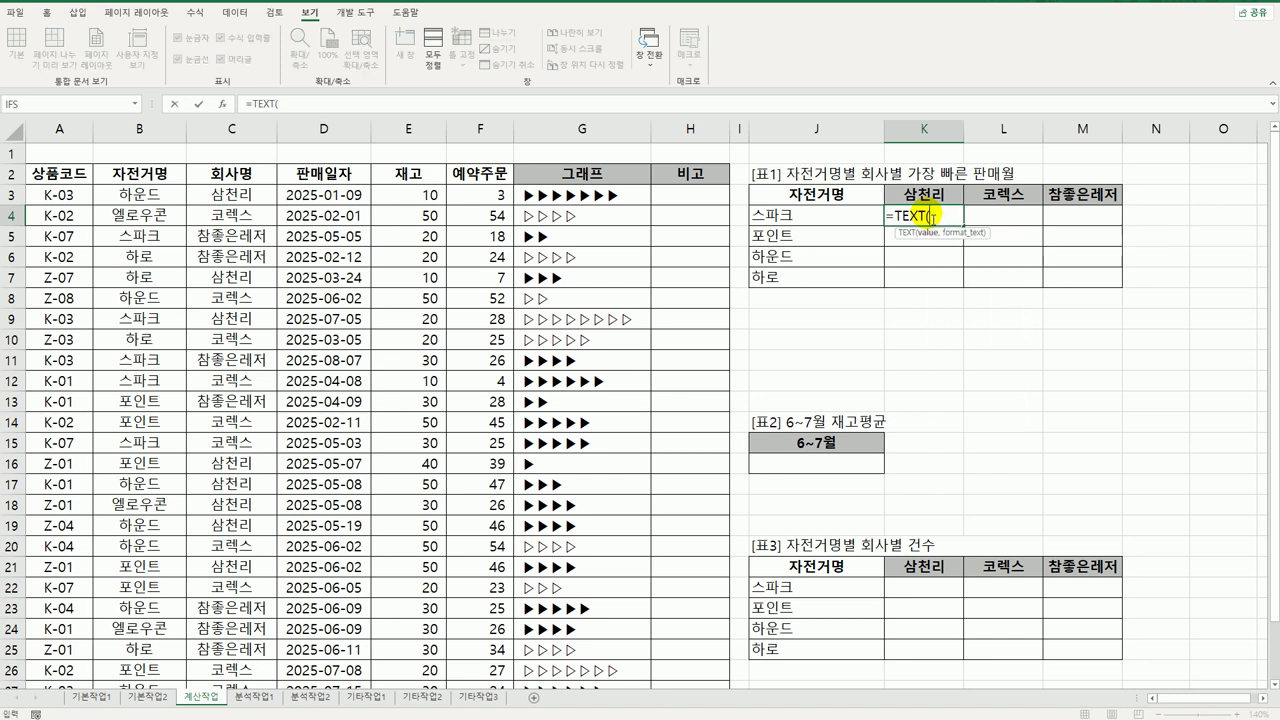
text(,"mm)
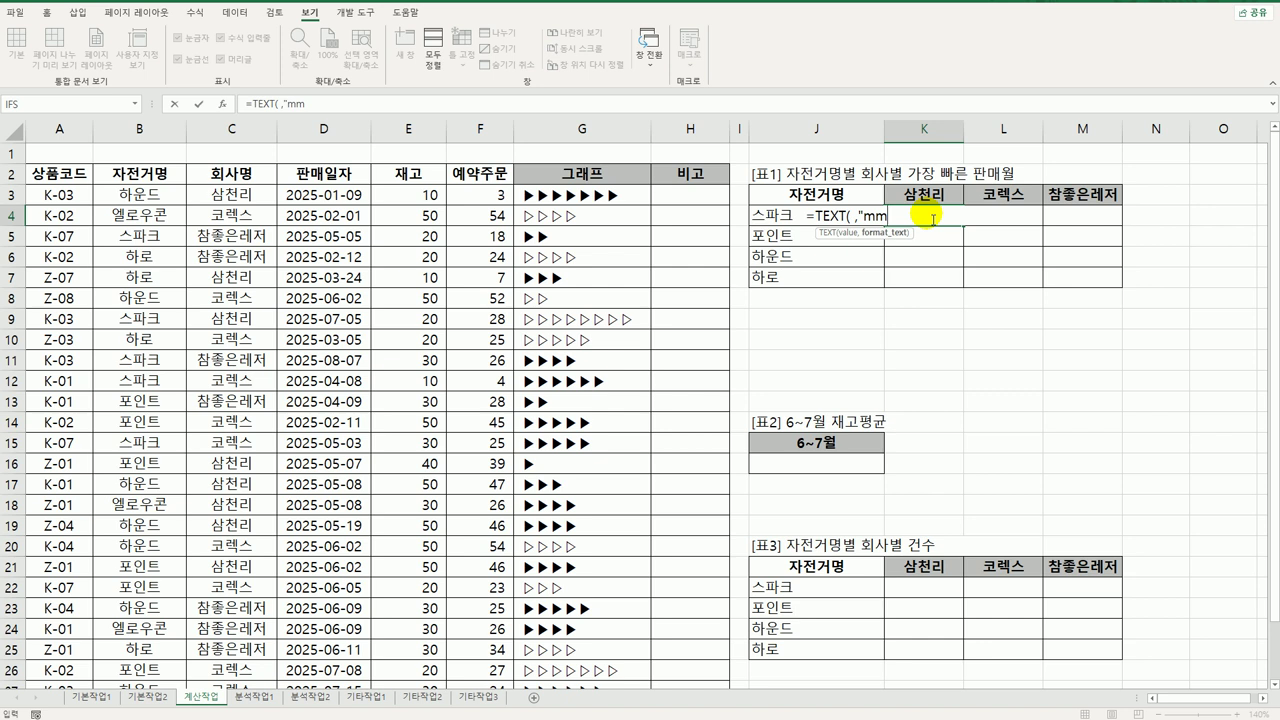
text(월"))
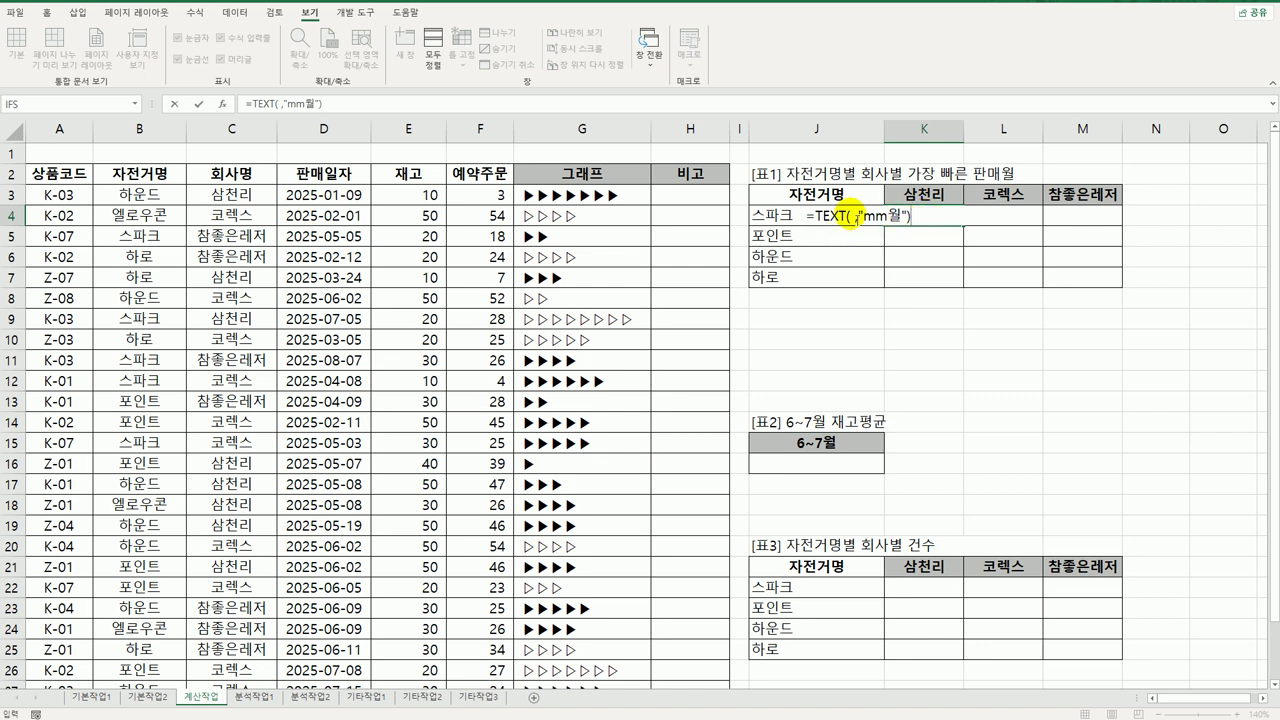
- Nest a MIN function containing an IF function as the value argument of the TEXT formula in K4
click(848, 216)
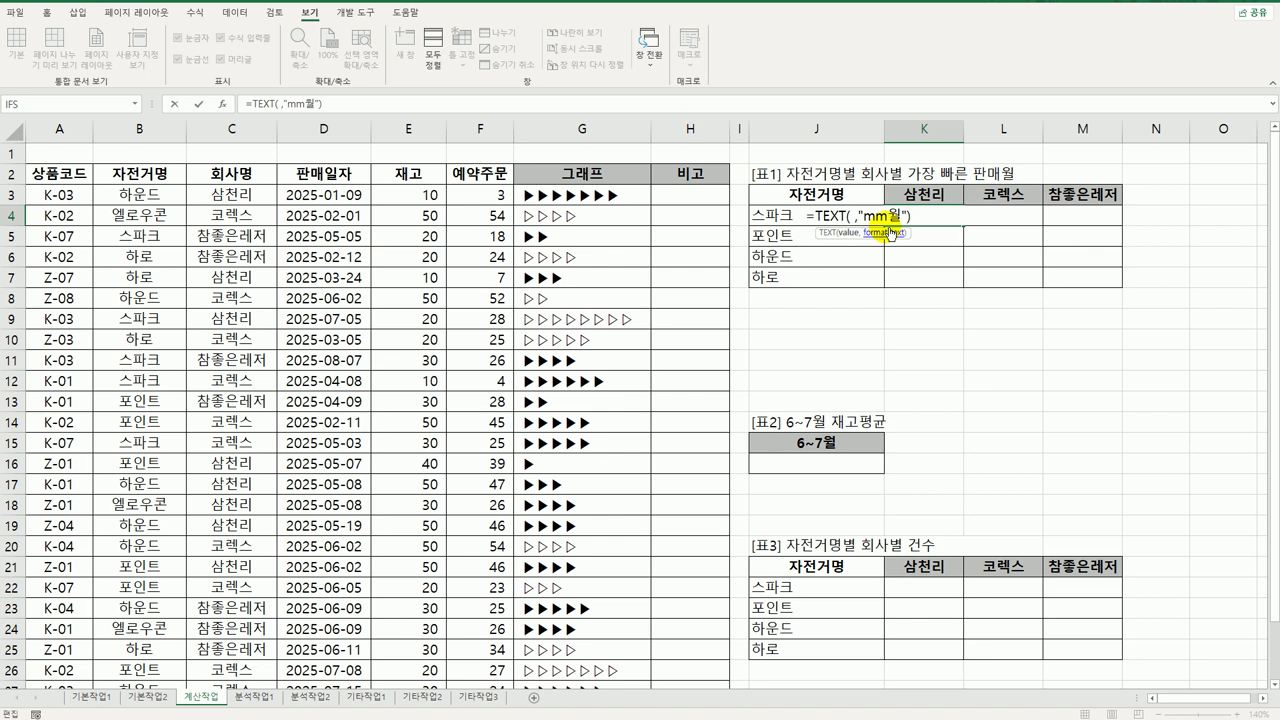
text(ㅑ)
key(BackSpace)
key(Hangul)
text(min)
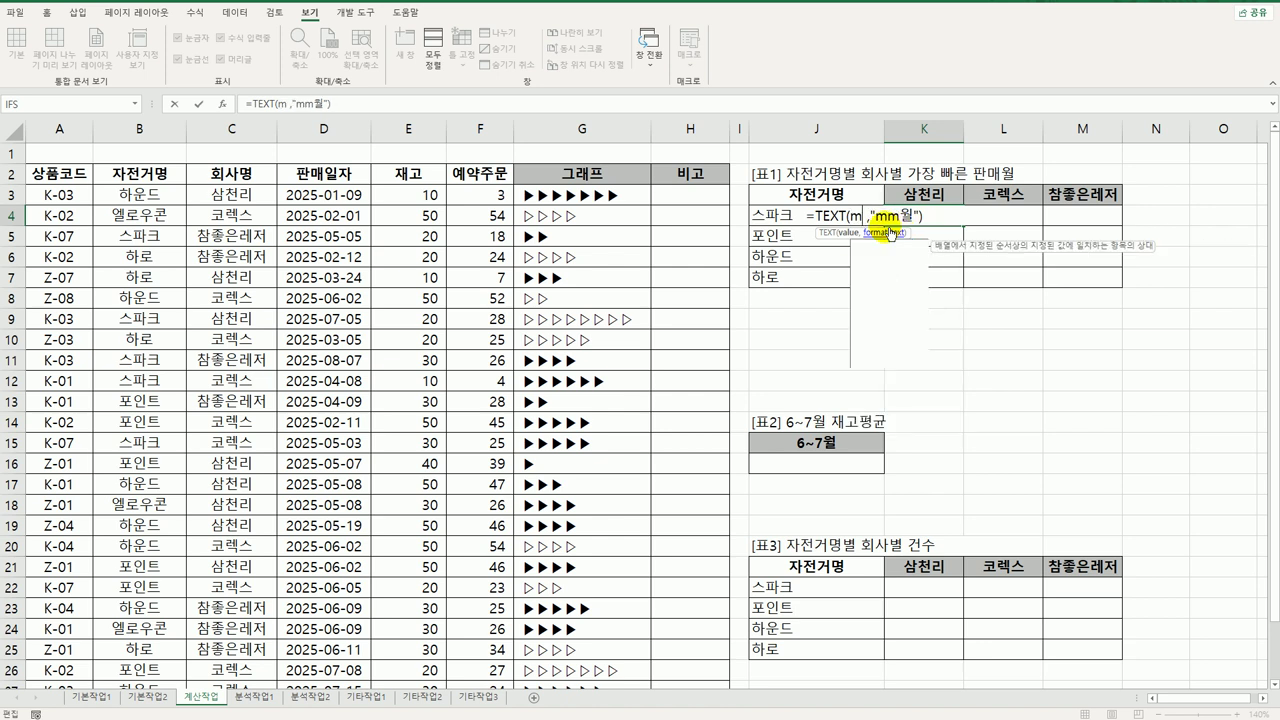
key(Tab)
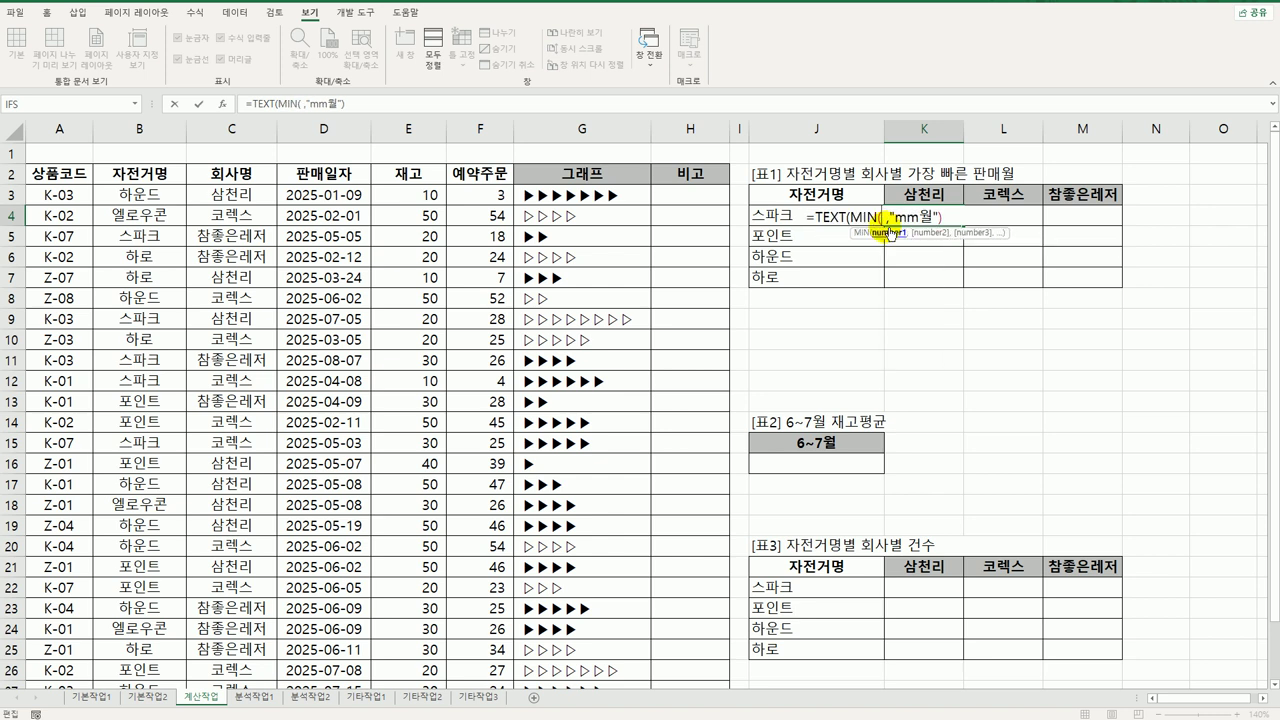
text(if)
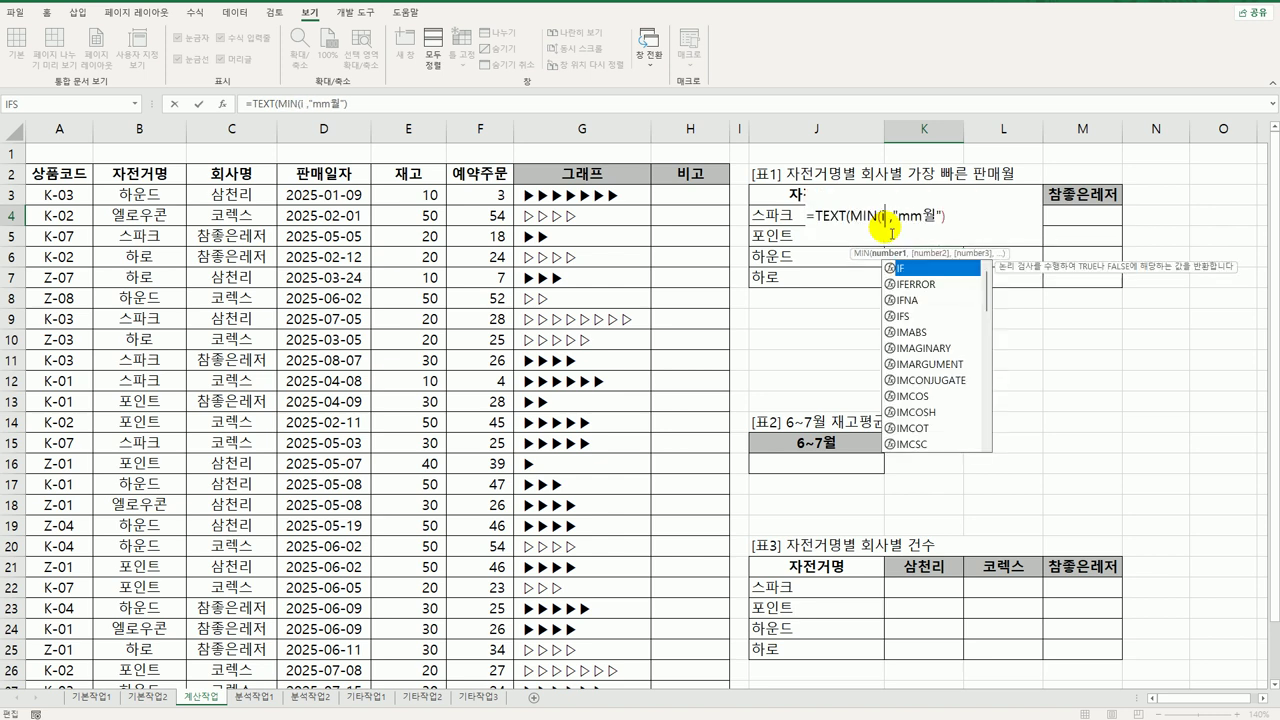
key(Tab)
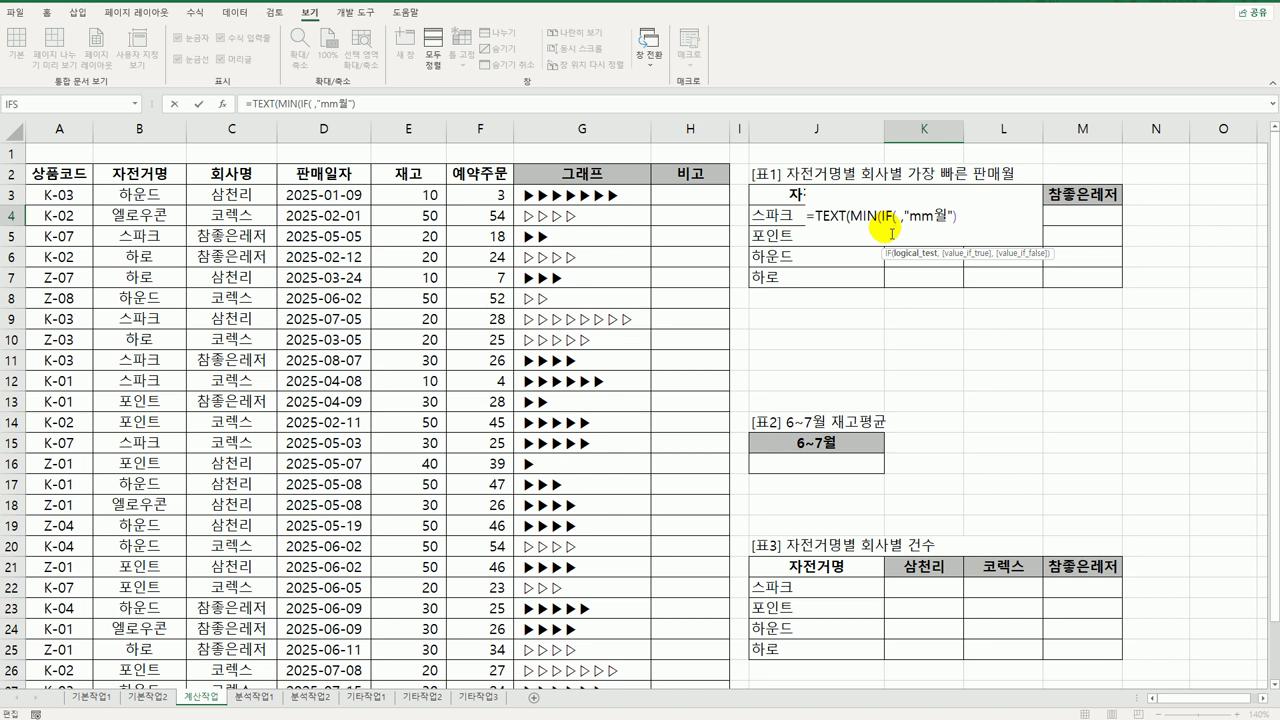
- Enter the bicycle-name condition ($B$3:$B$28=$J4) as the IF's logical test, followed by a multiplication sign
text(()
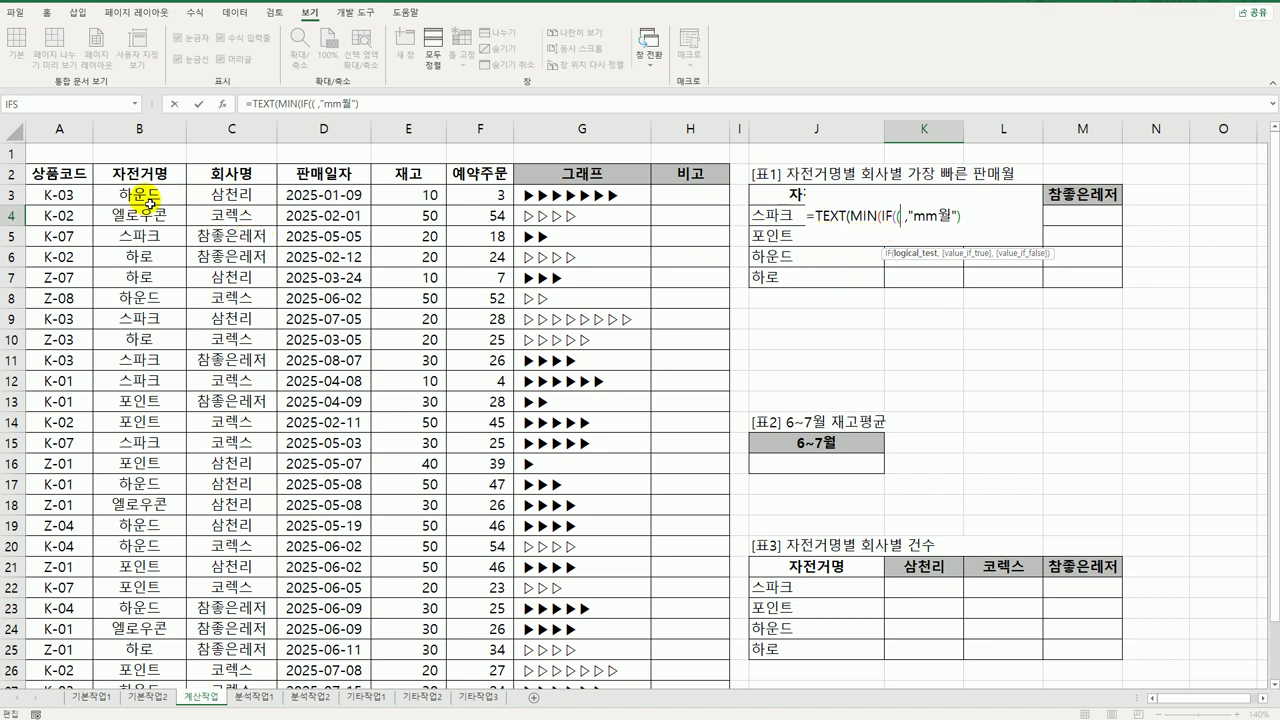
drag(148, 195, 175, 633)
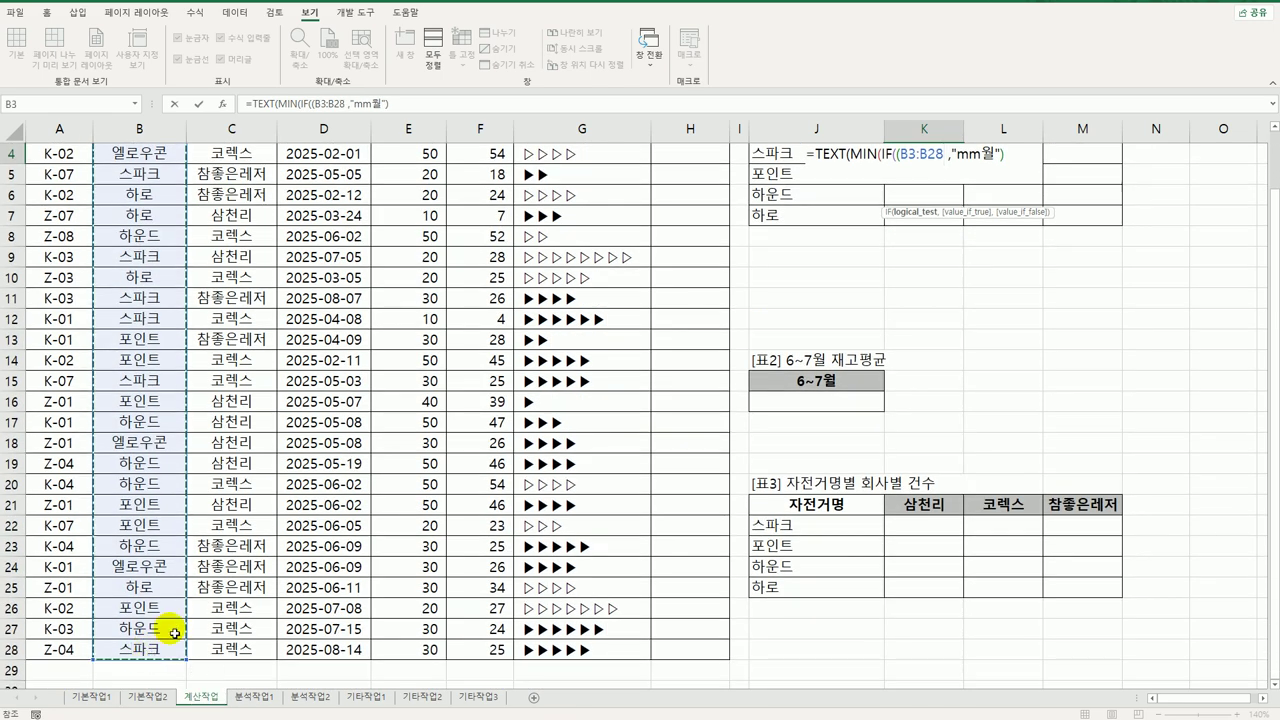
key(F4)
scroll(225, 555, up, 1)
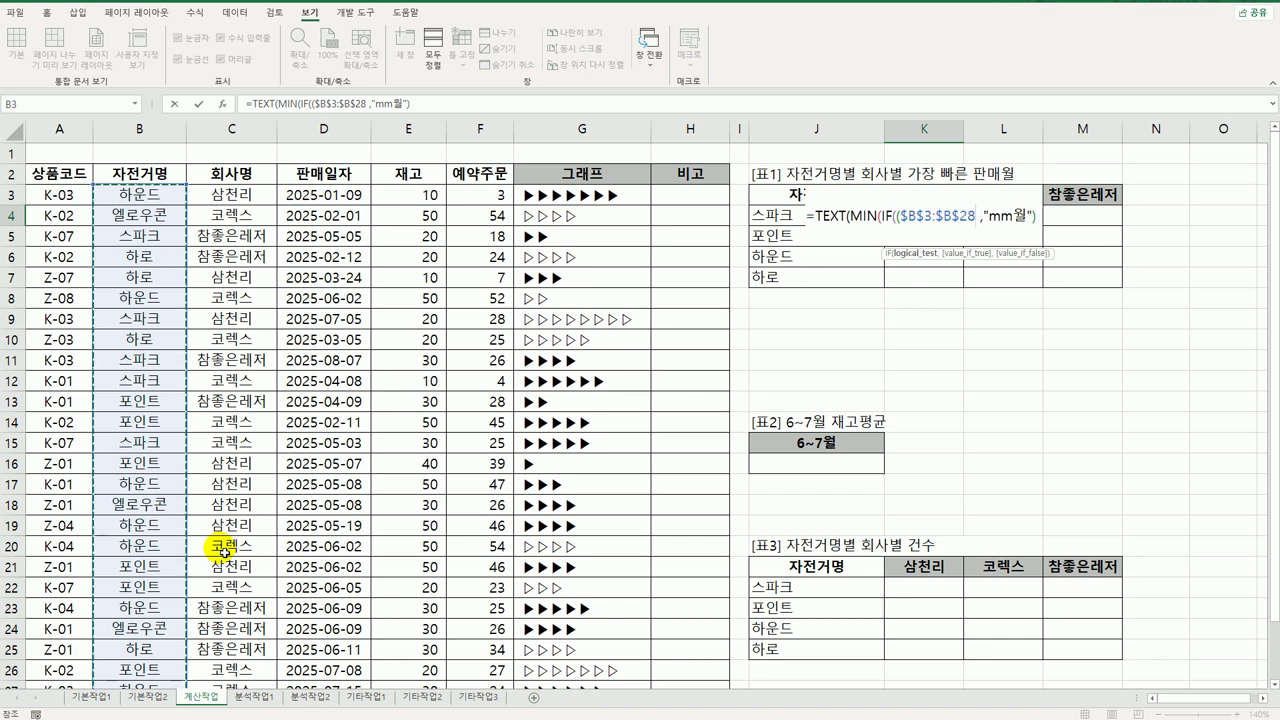
text(=)
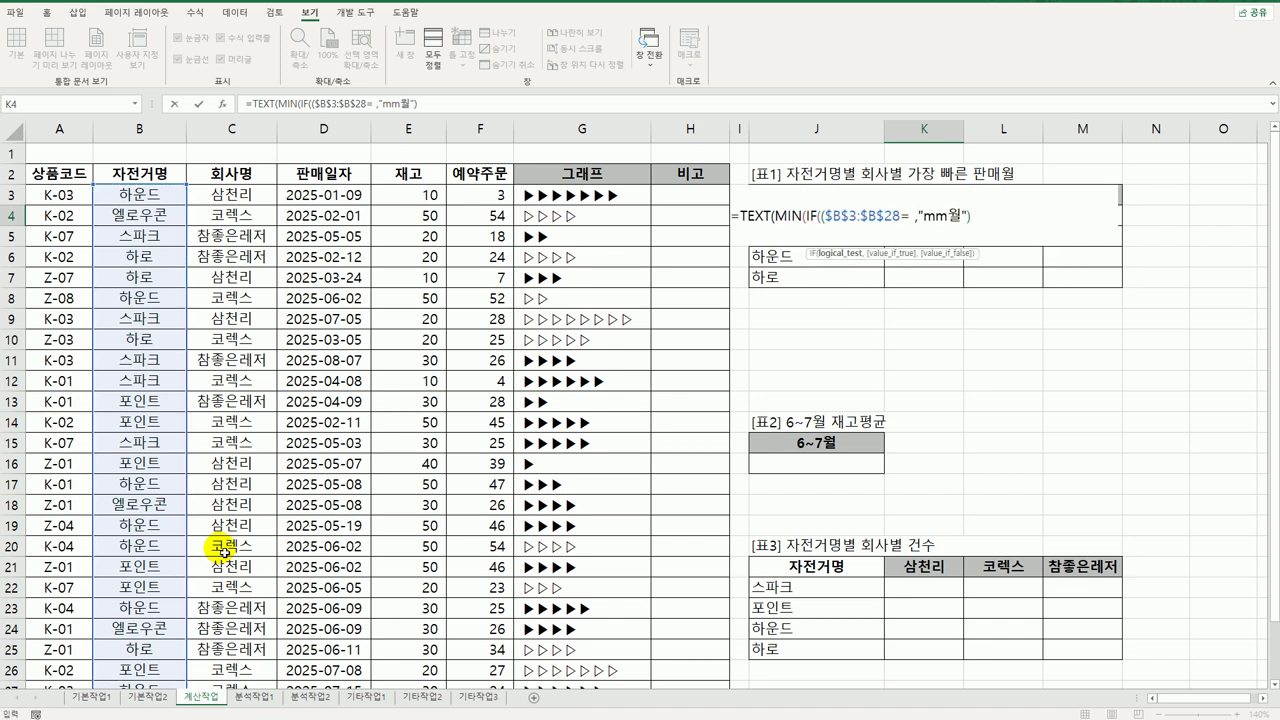
key(Left)
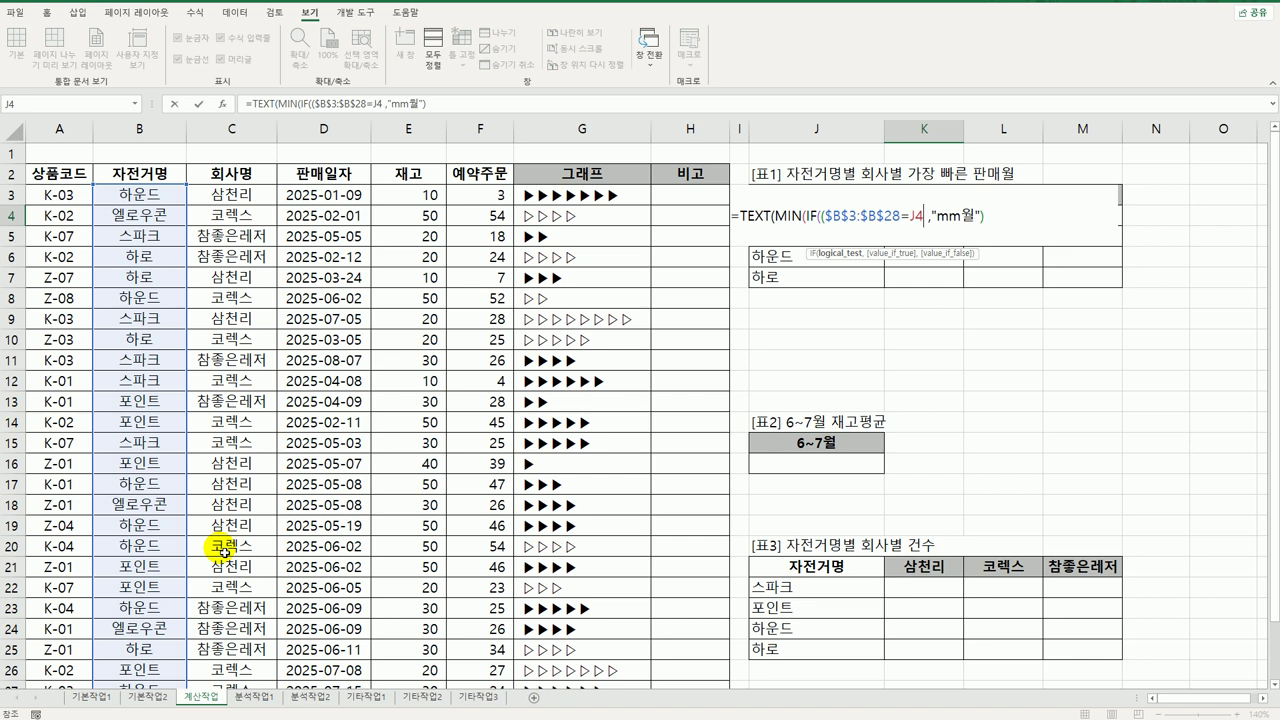
key(F4)
key(F4)
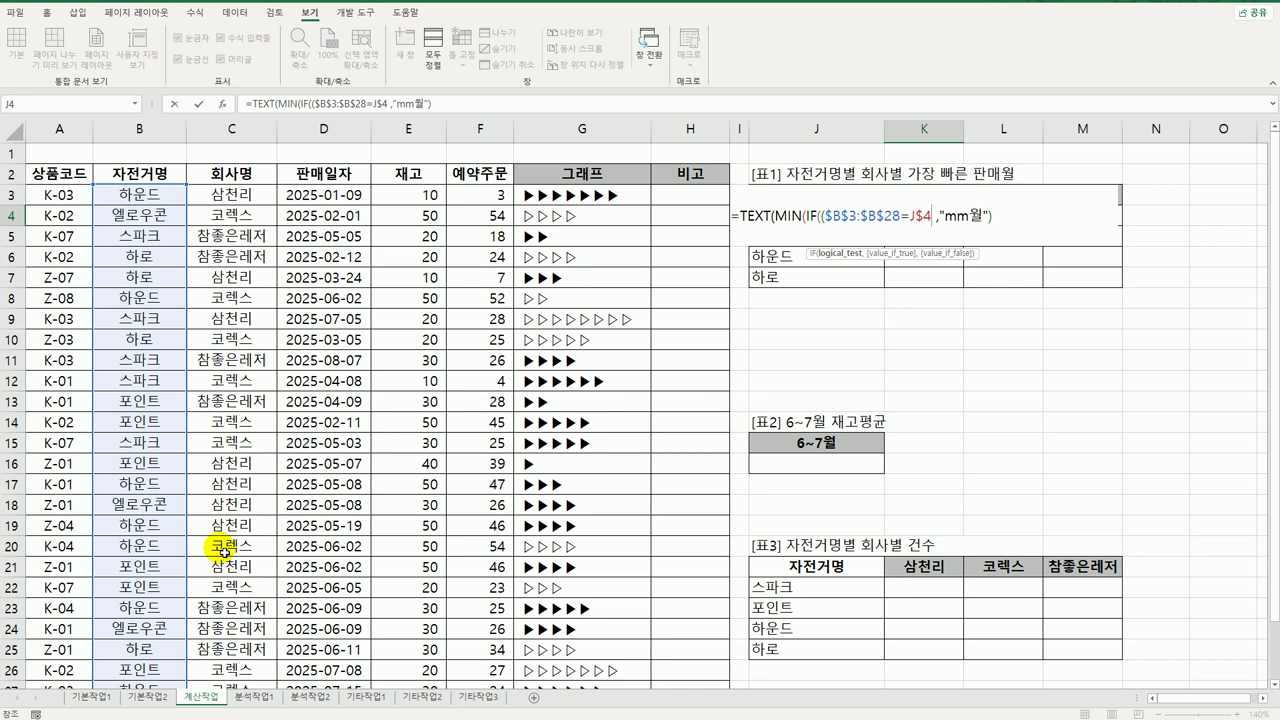
key(F4)
text()*)
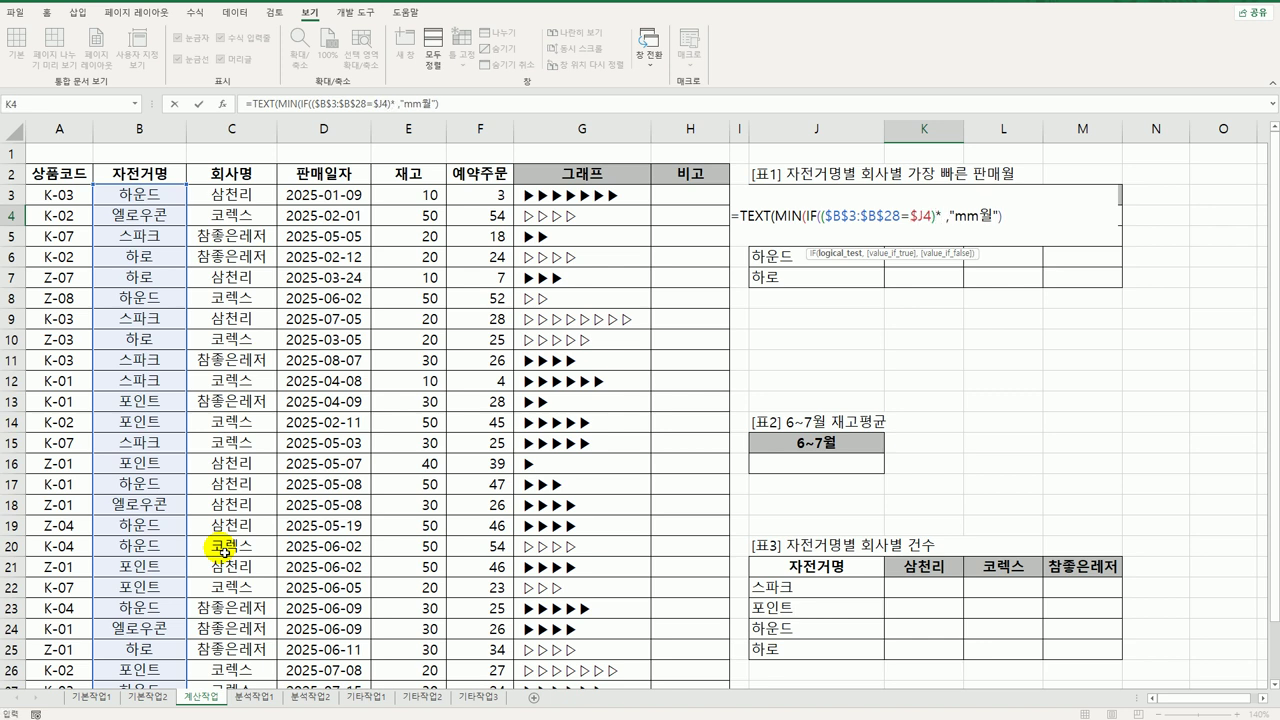
- Add the company-name condition ($C$3:$C$28=K$3) as the second factor of the IF's logical test in K4
text(()
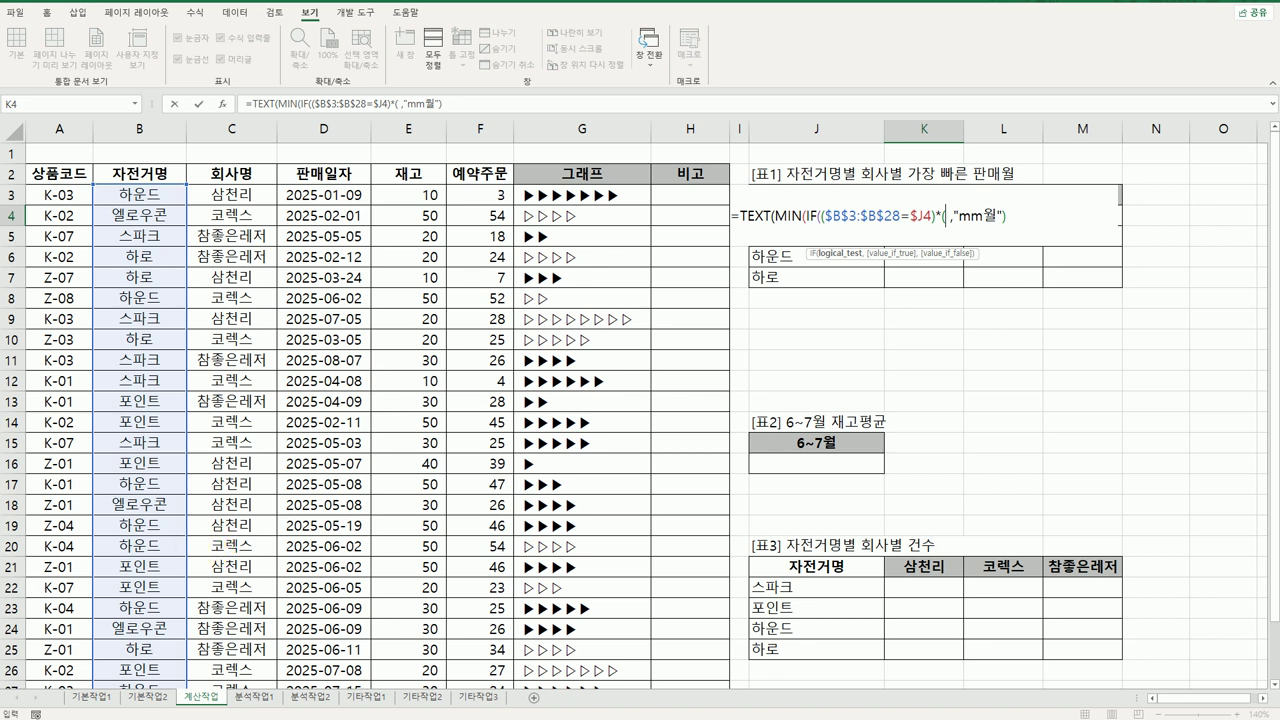
click(213, 199)
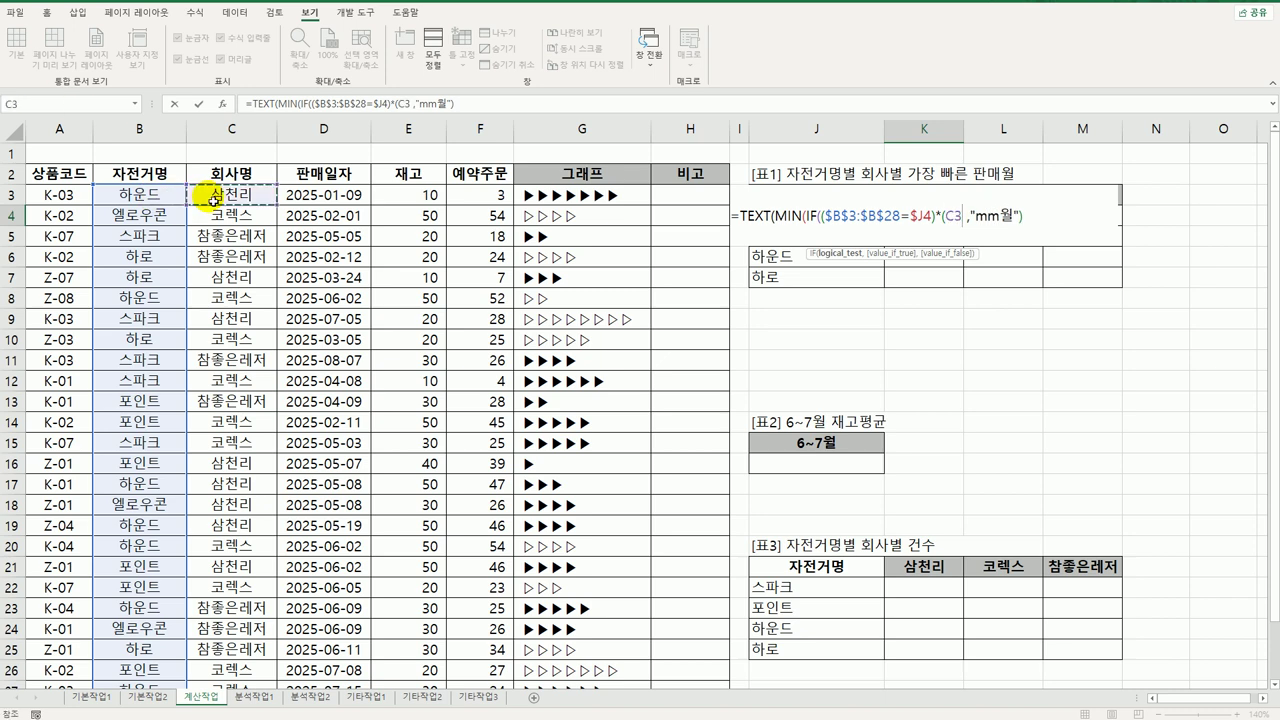
drag(213, 199, 232, 656)
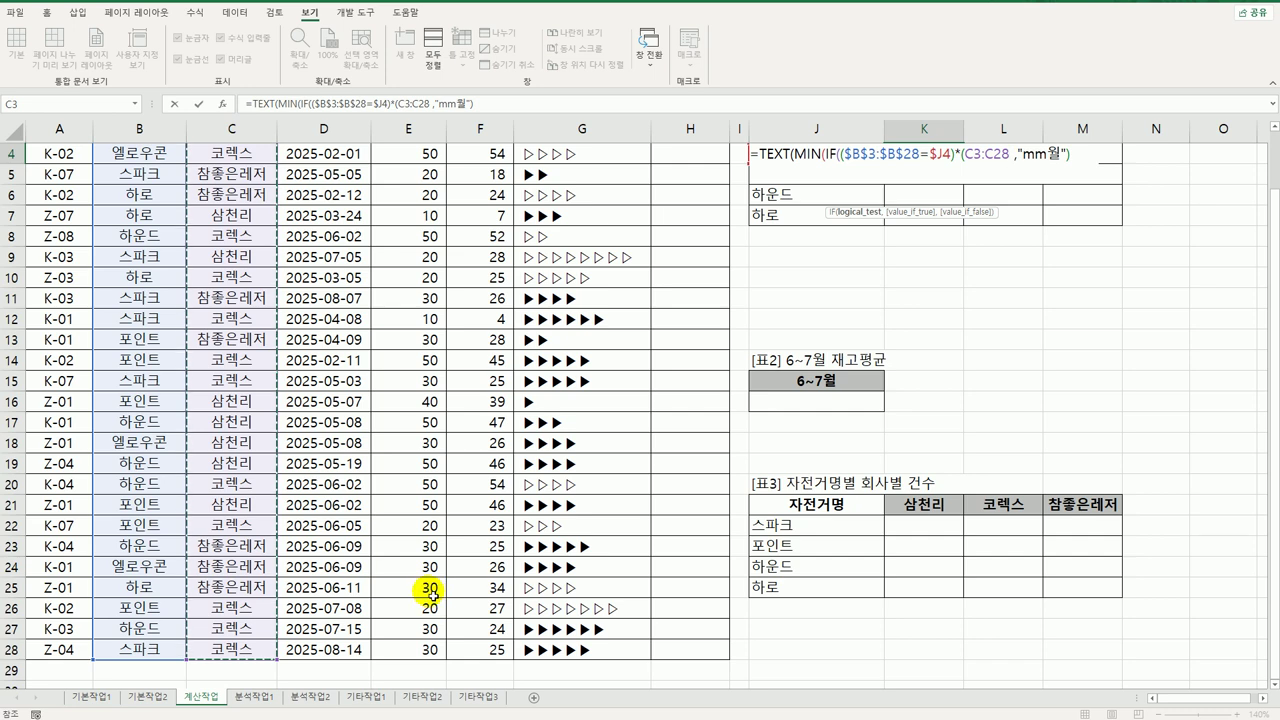
key(F4)
scroll(430, 590, up, 1)
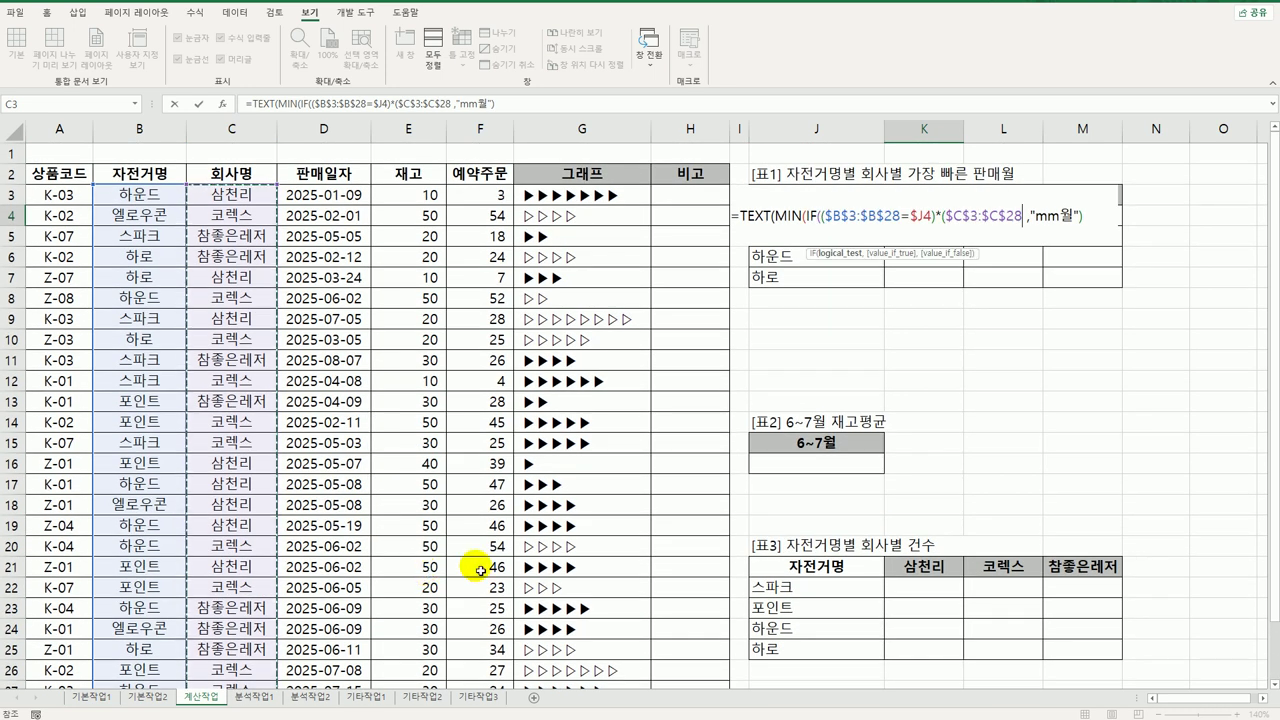
text(=)
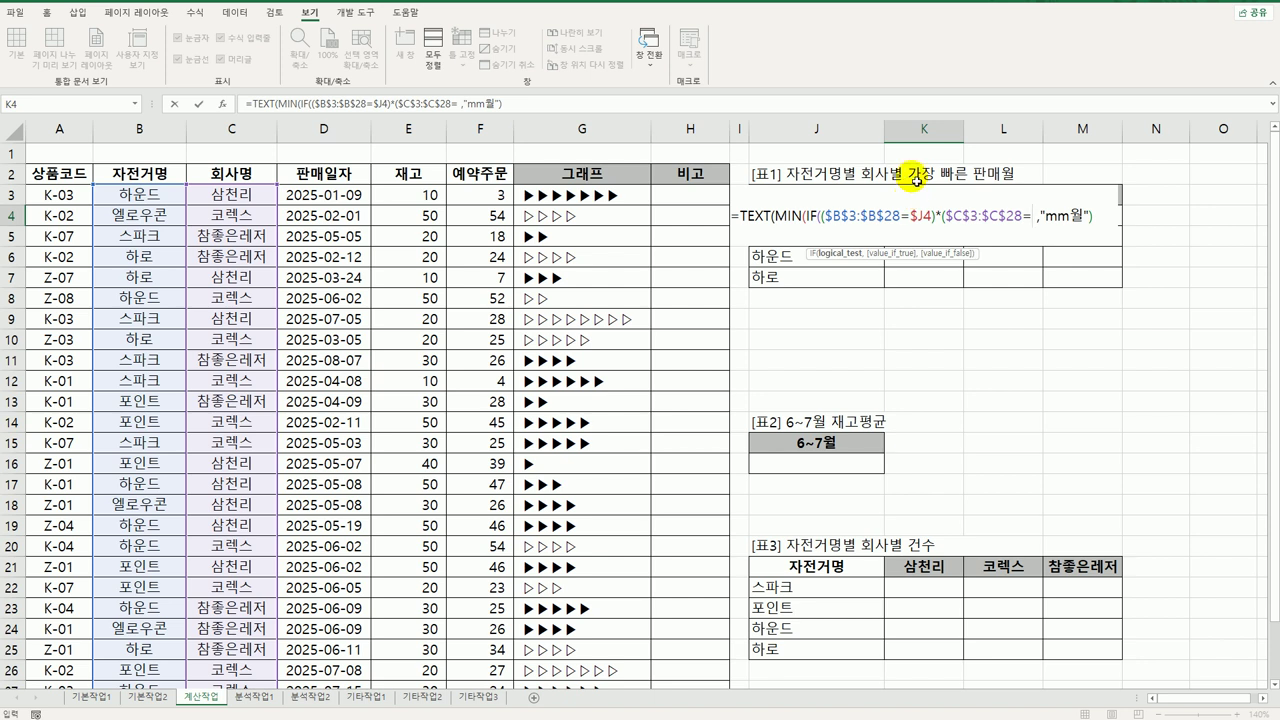
click(916, 181)
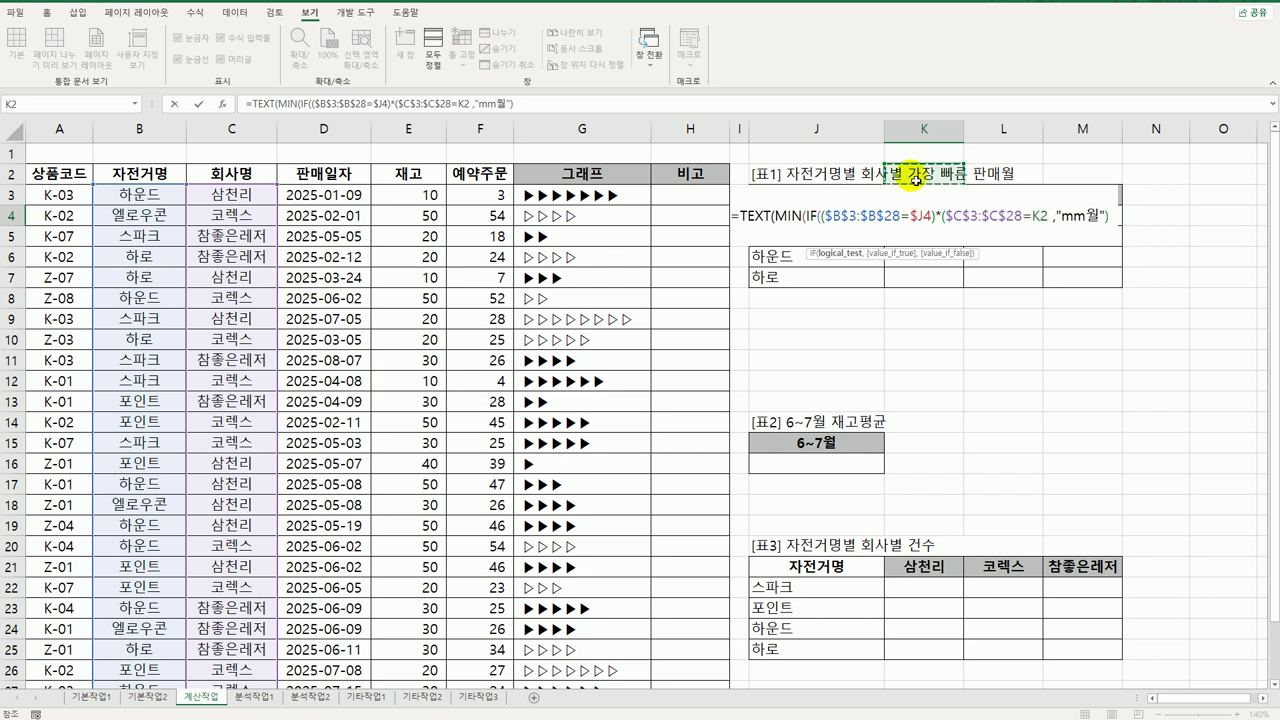
key(Down)
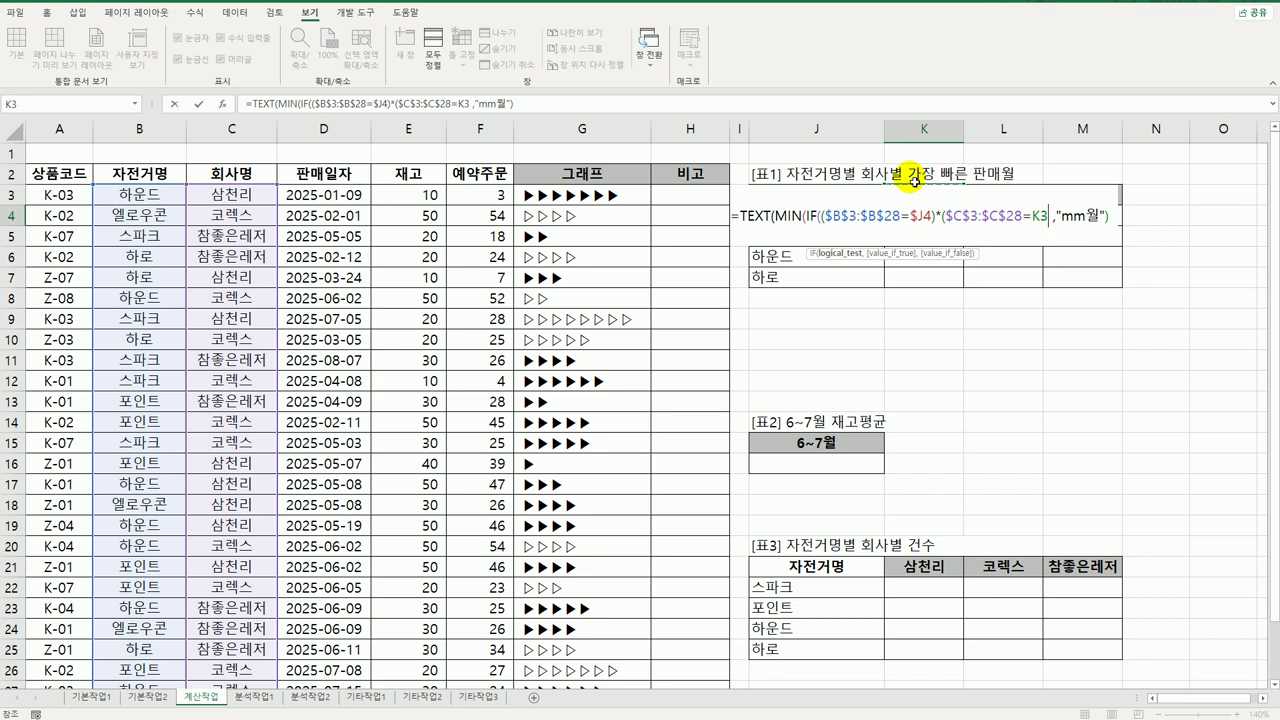
key(F4)
key(F4)
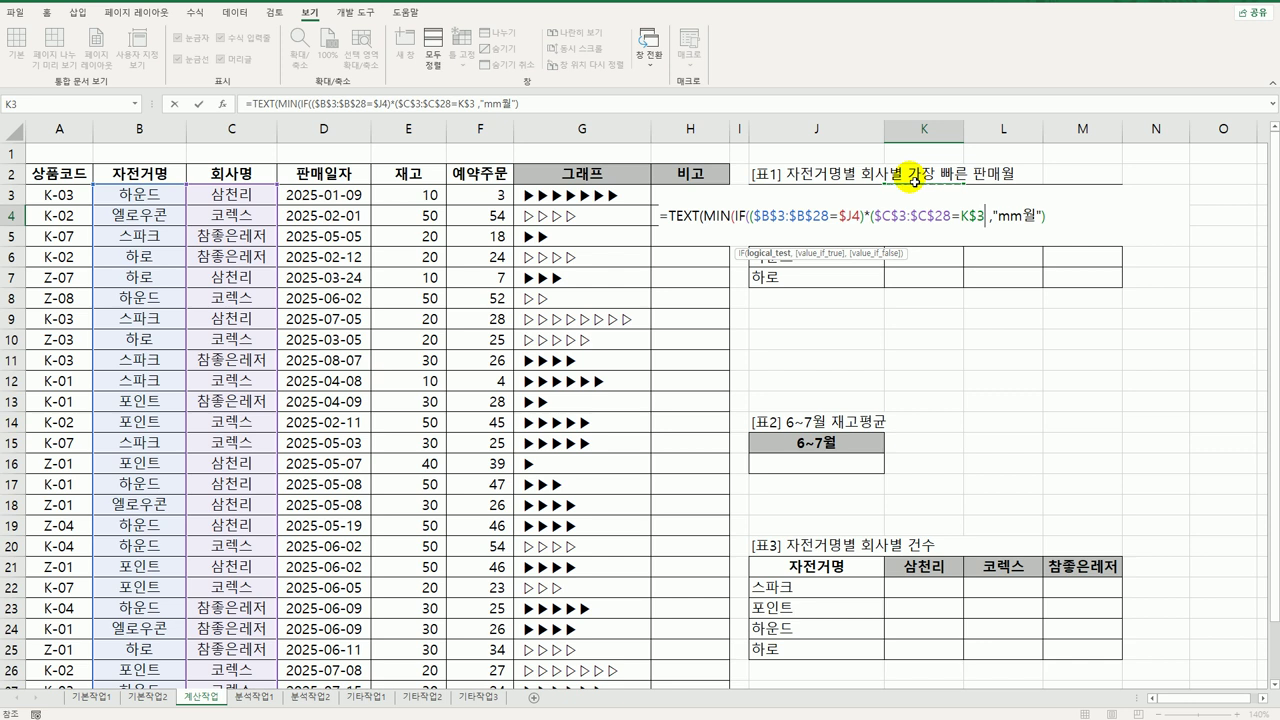
text())
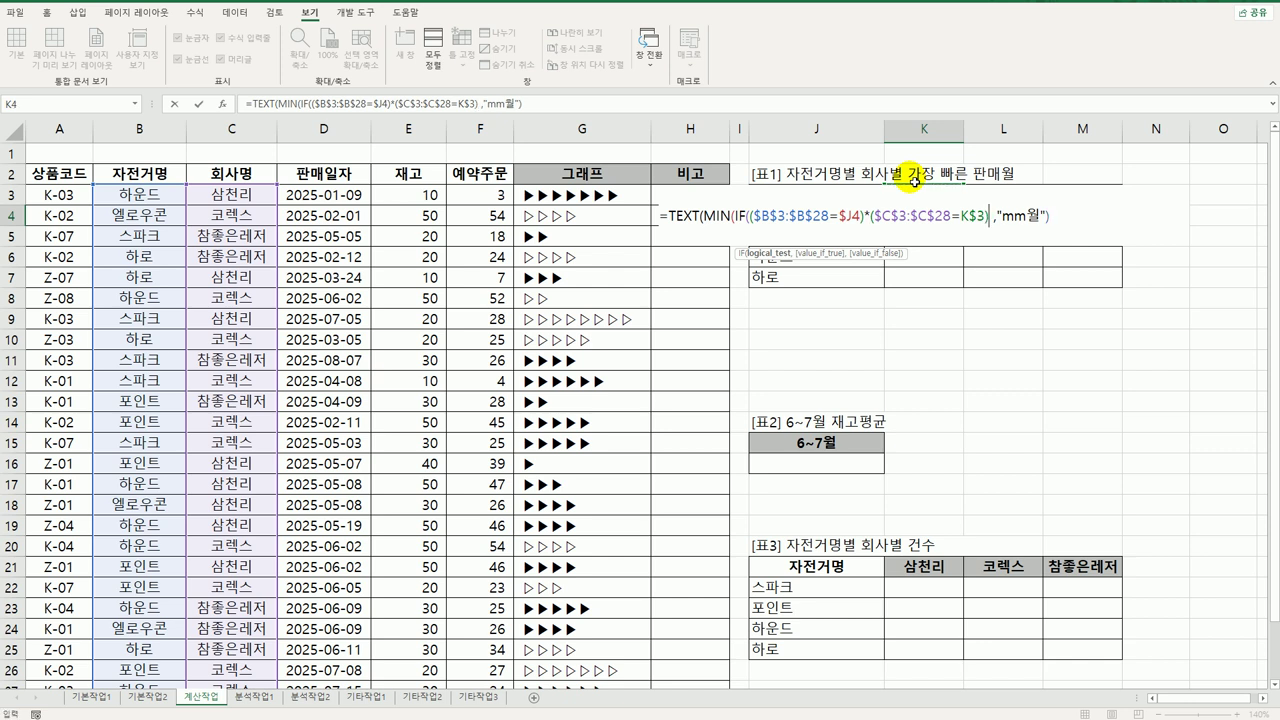
- Return the sale dates $D$3:$D$28 as the IF's true value and close the IF and MIN functions
text(,)
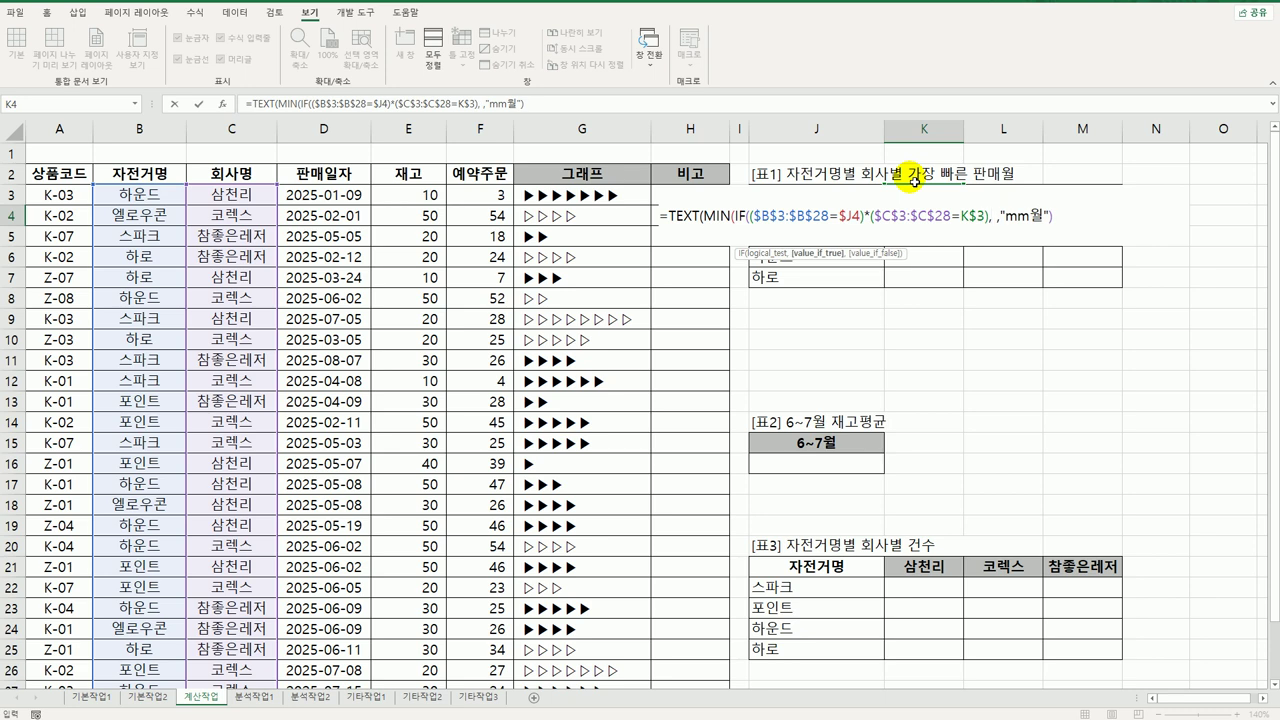
drag(334, 196, 343, 651)
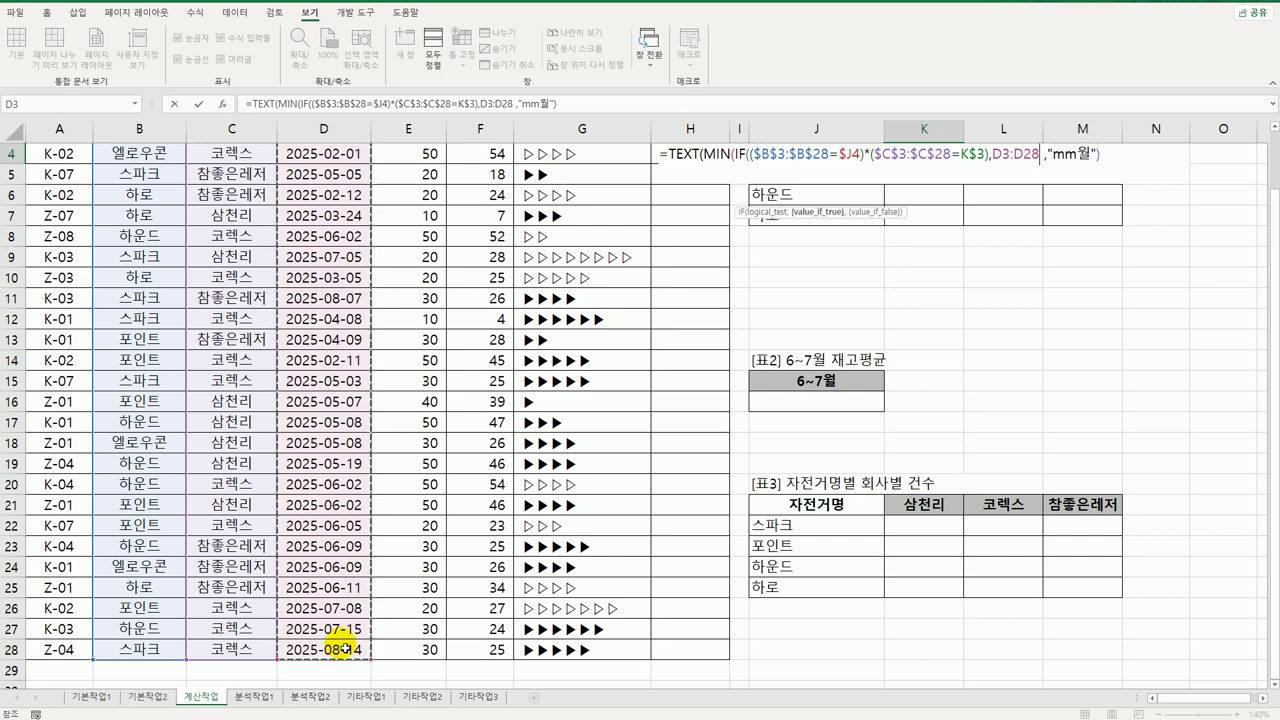
key(F4)
scroll(352, 624, up, 1)
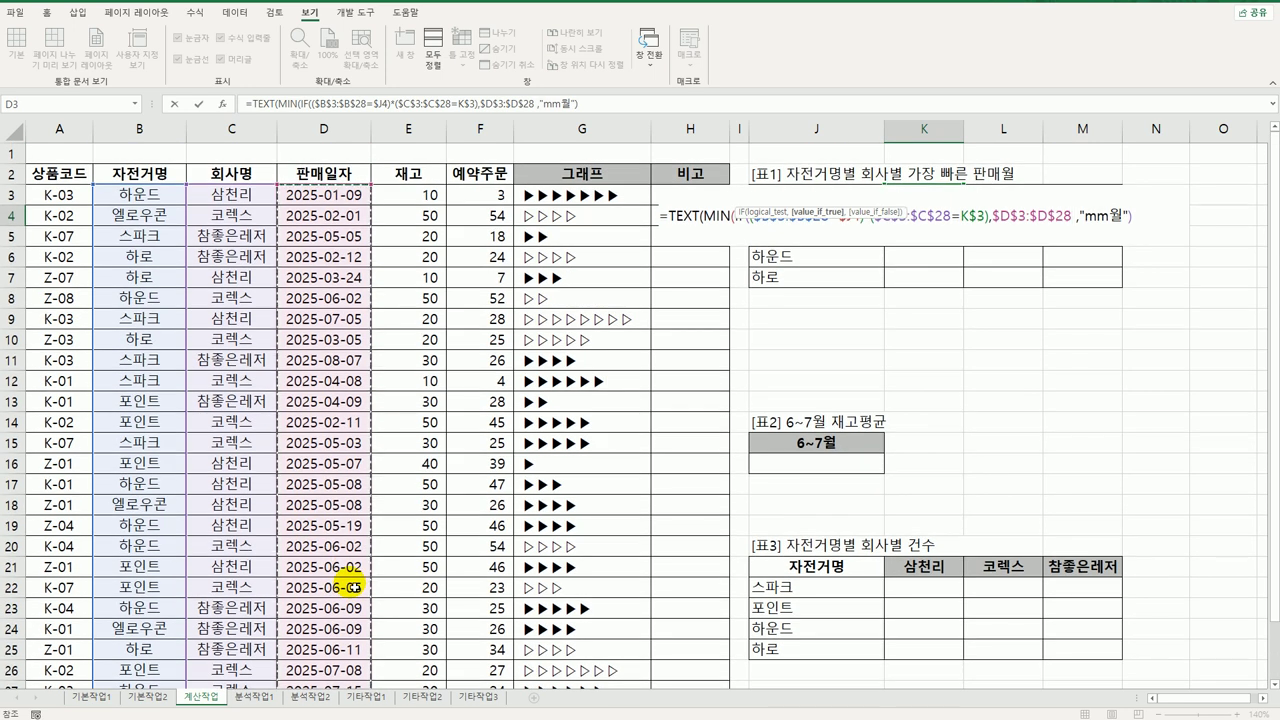
text())
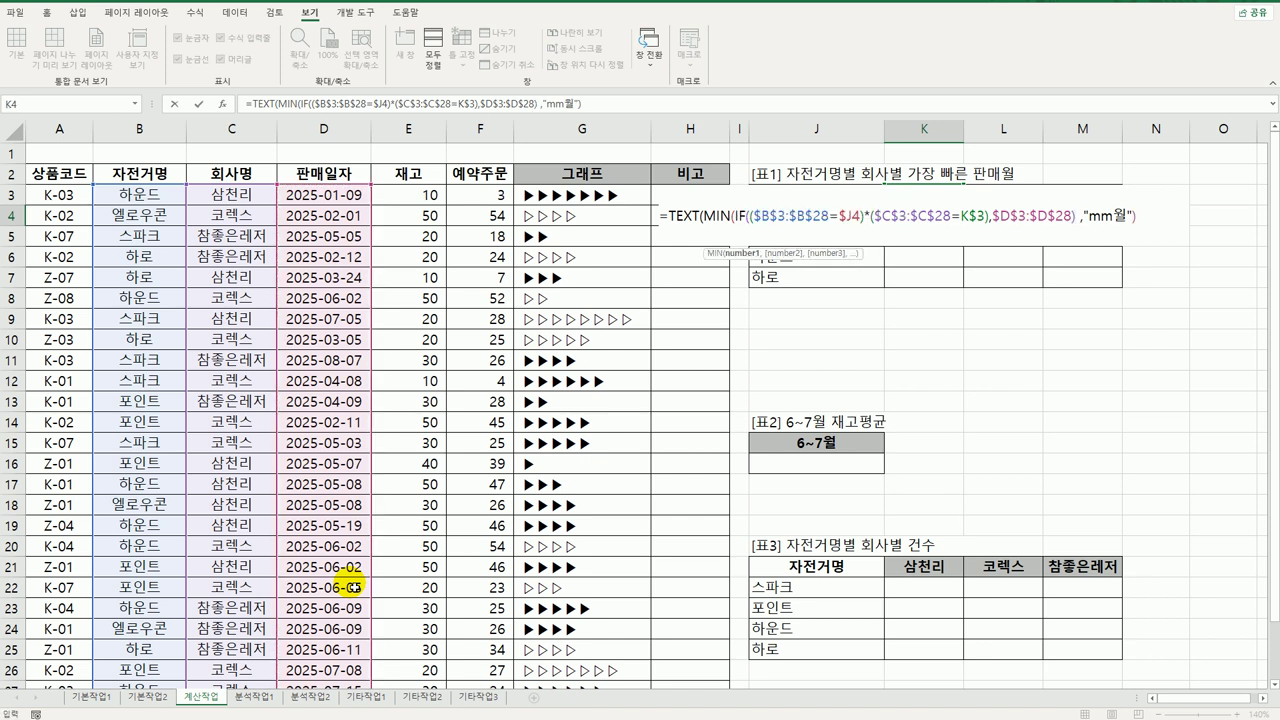
text())
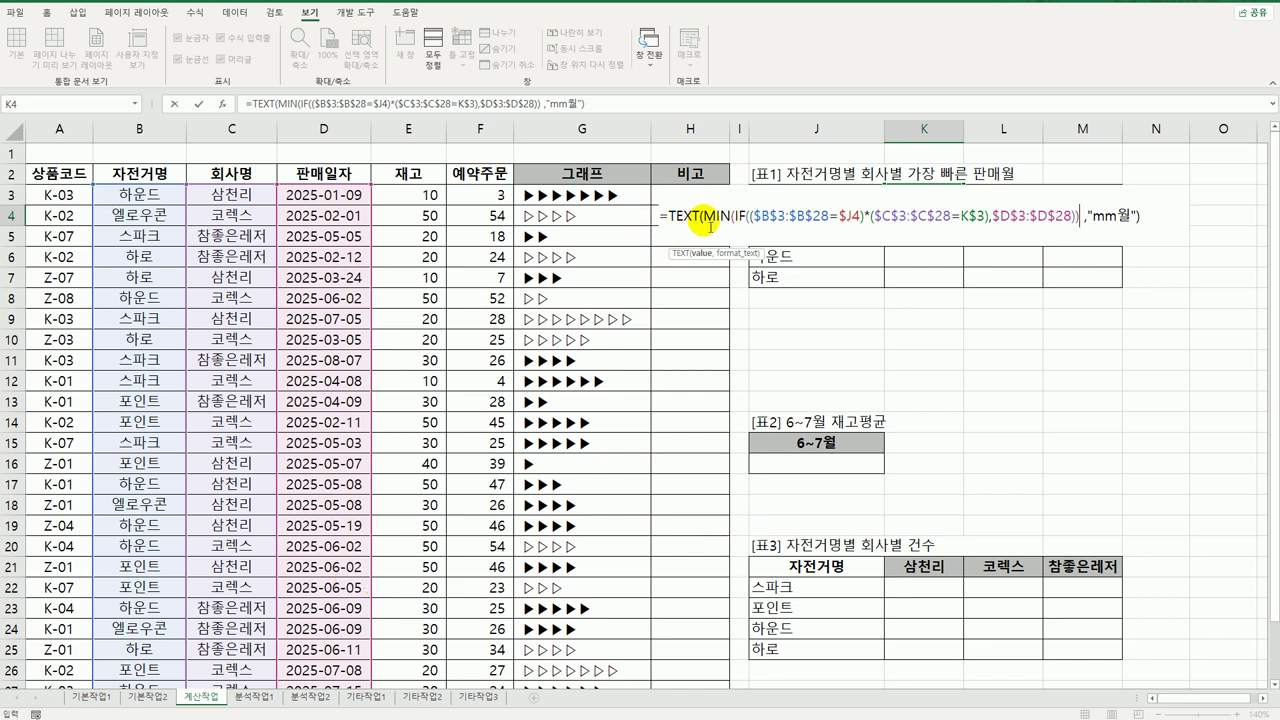
- Enter the K4 formula as an array formula and fill it across the 표1 range K4:M7
click(1150, 223)
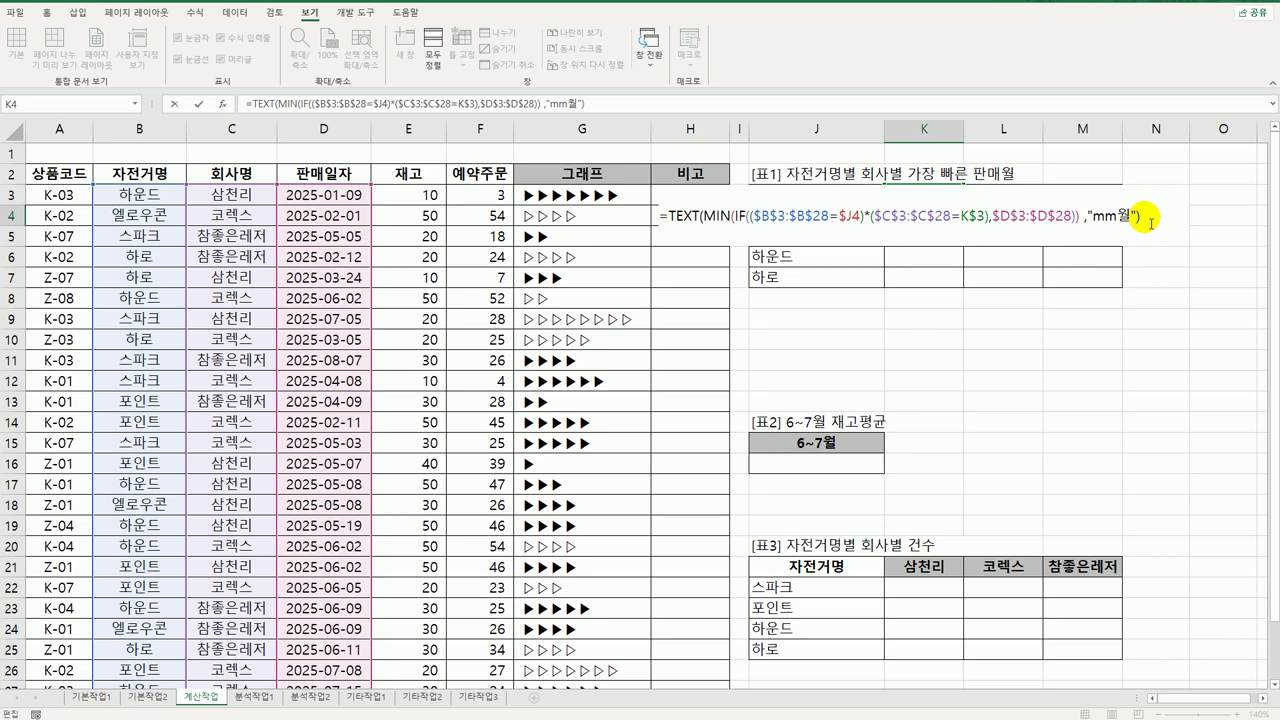
key(ctrl+shift+Return)
mouse_move(963, 226)
mouse_down()
mouse_move(963, 286)
mouse_move(1108, 296)
mouse_up()
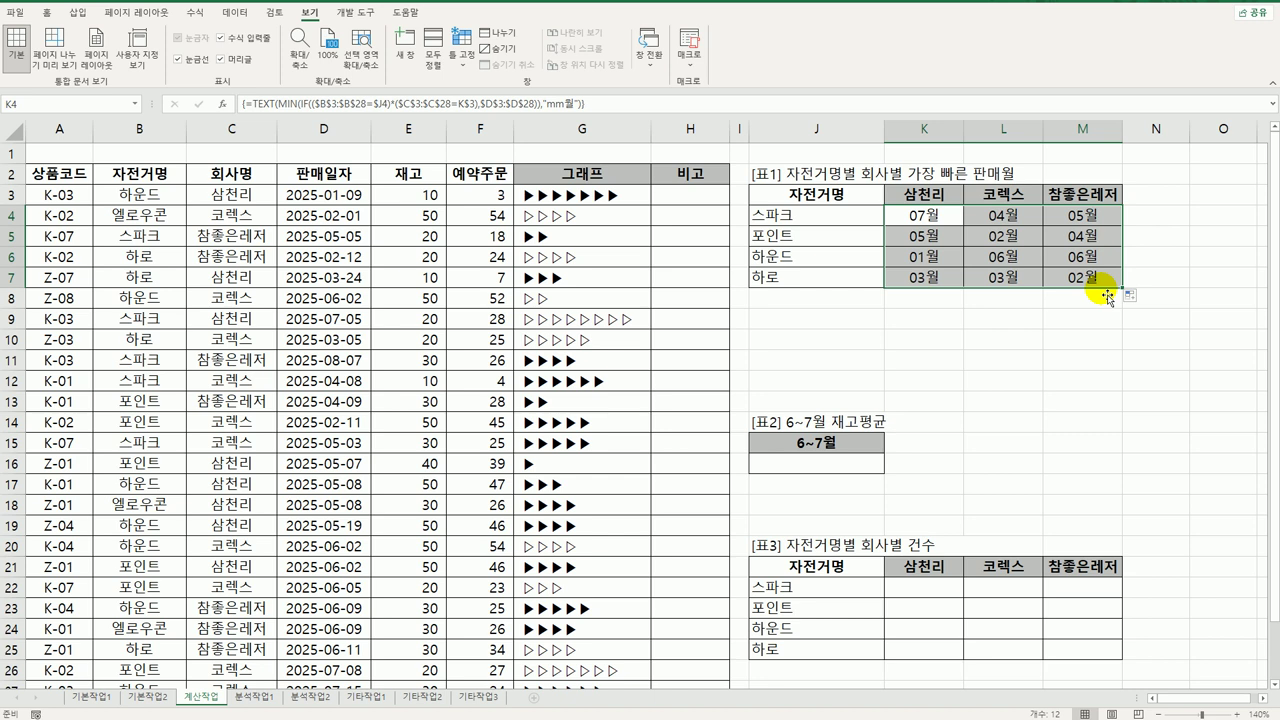
- Start an AVERAGE formula with a nested IF in J16 of 표2, its logical test being two empty bracketed conditions joined by +
click(862, 461)
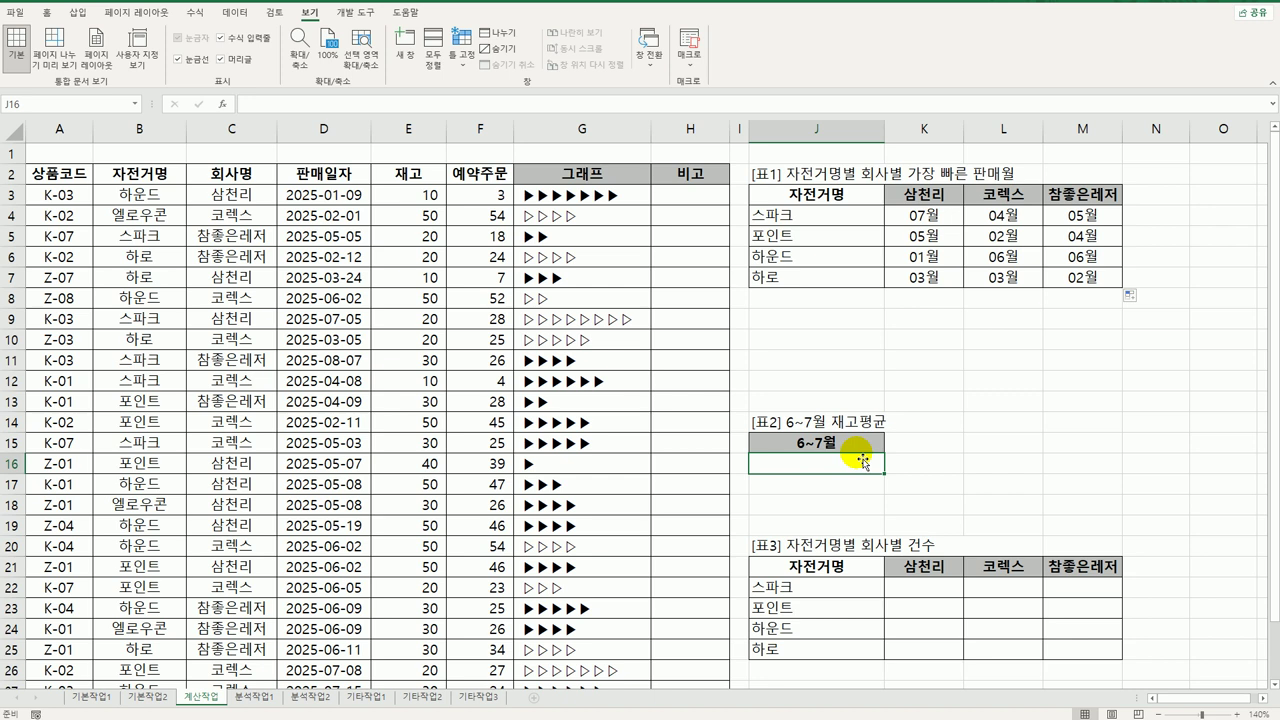
text(=)
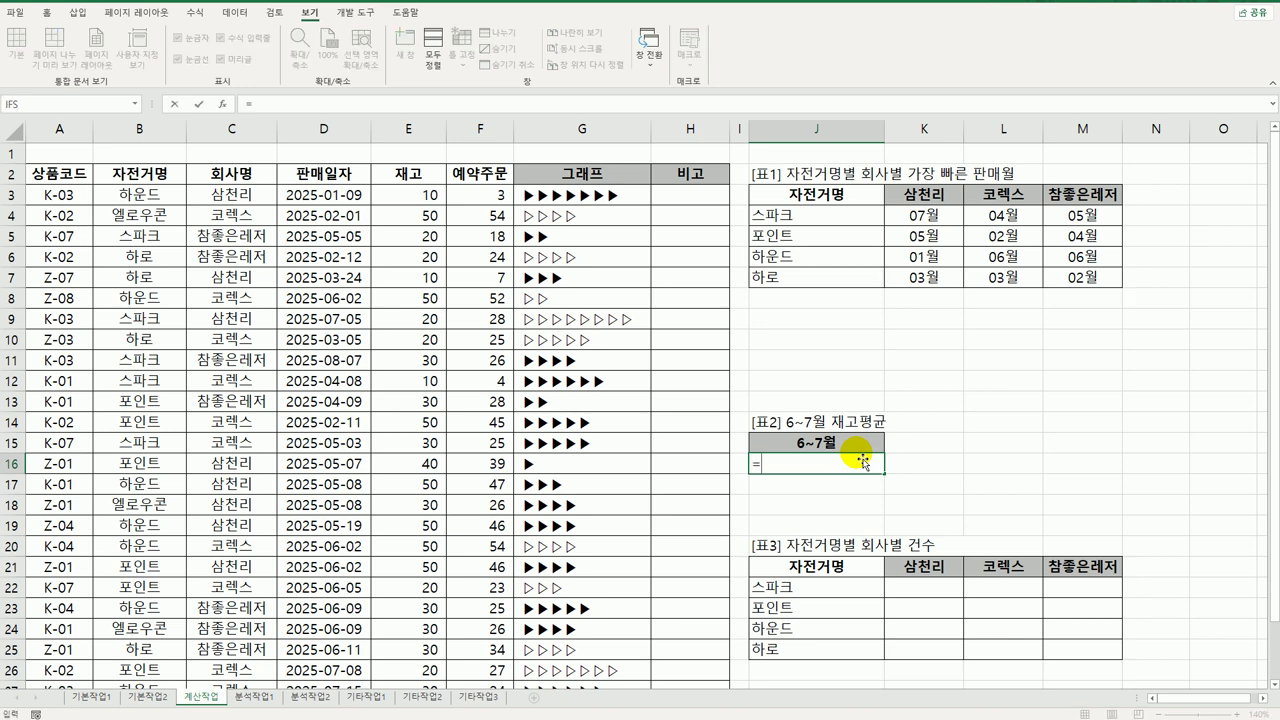
text(ave)
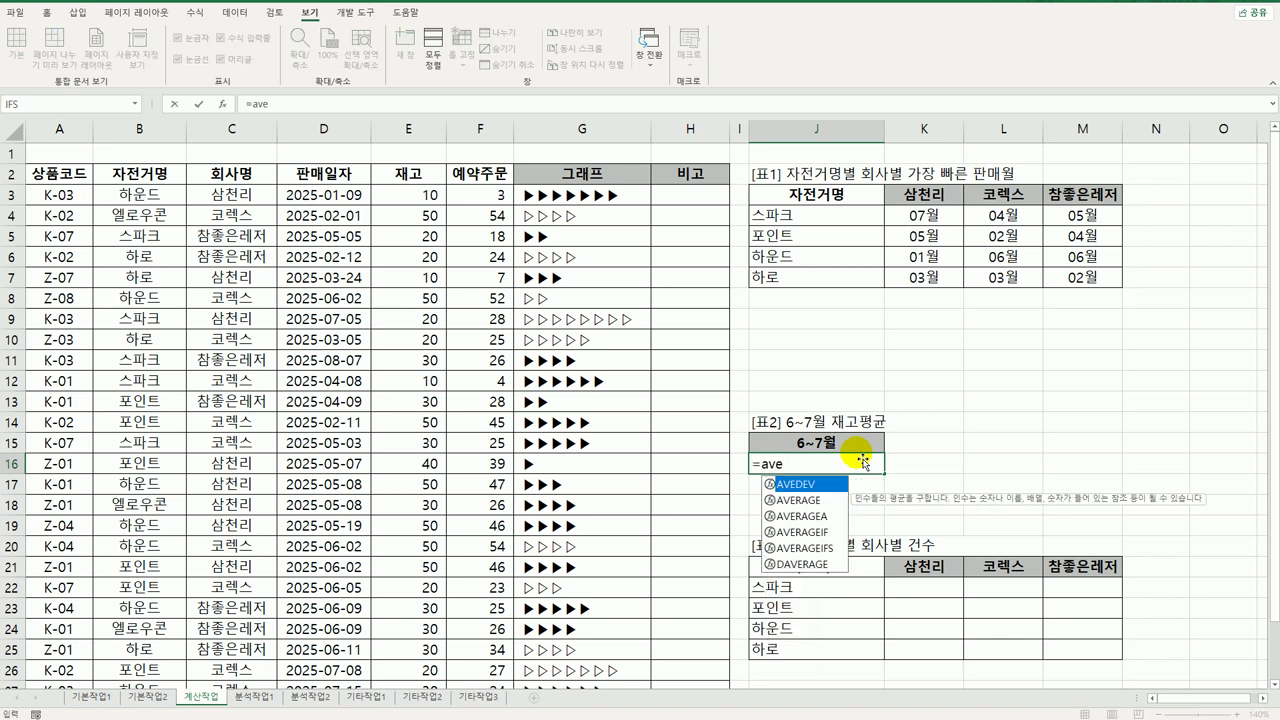
key(Tab)
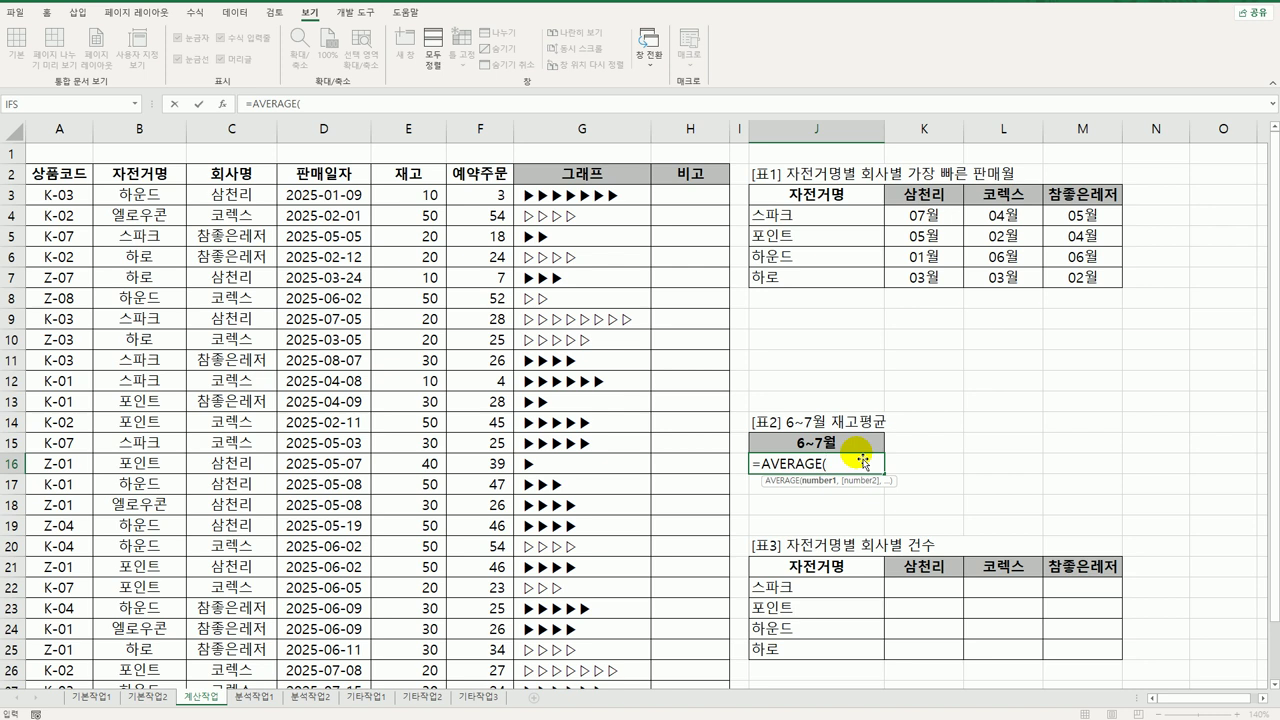
text(if()
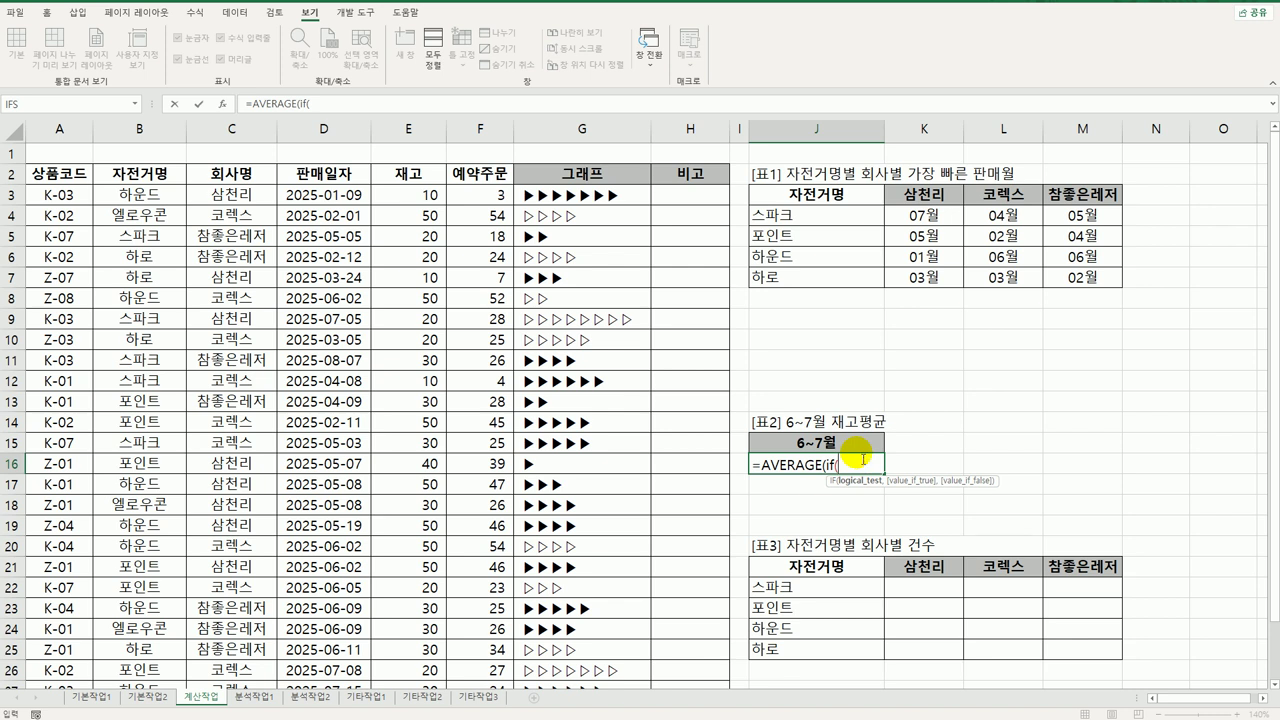
text(( ) +)
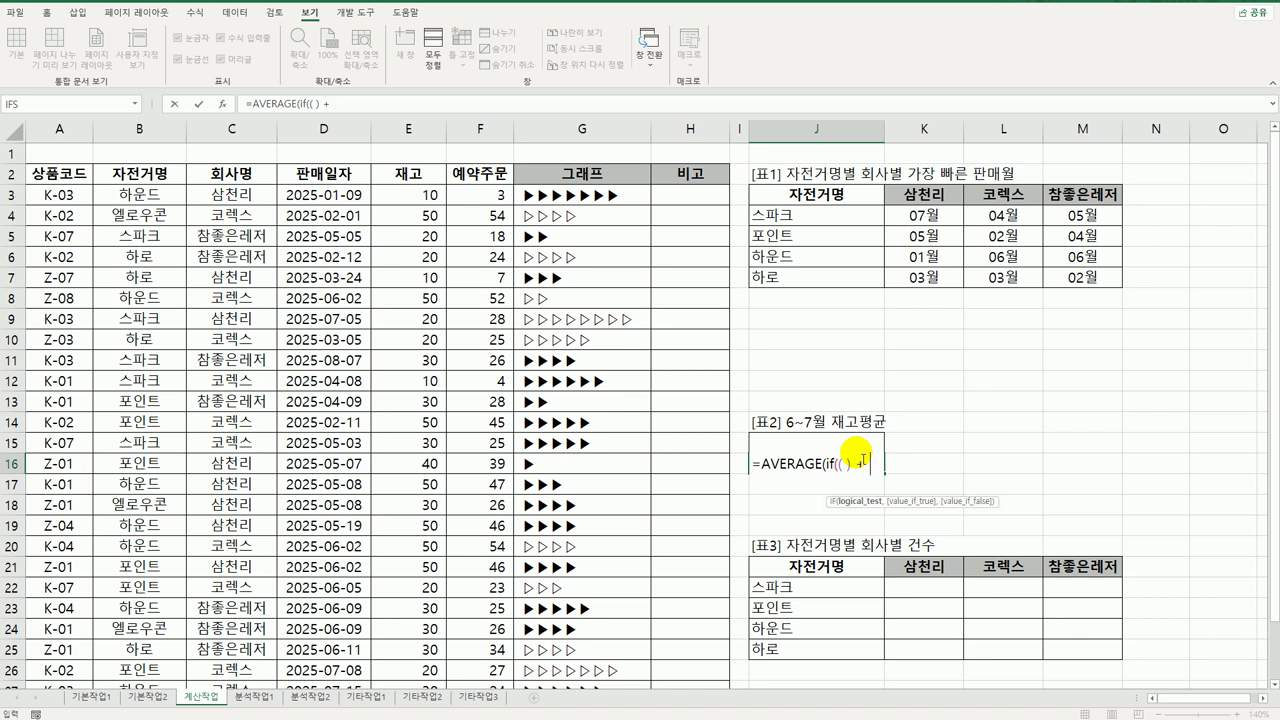
text( ( ),)
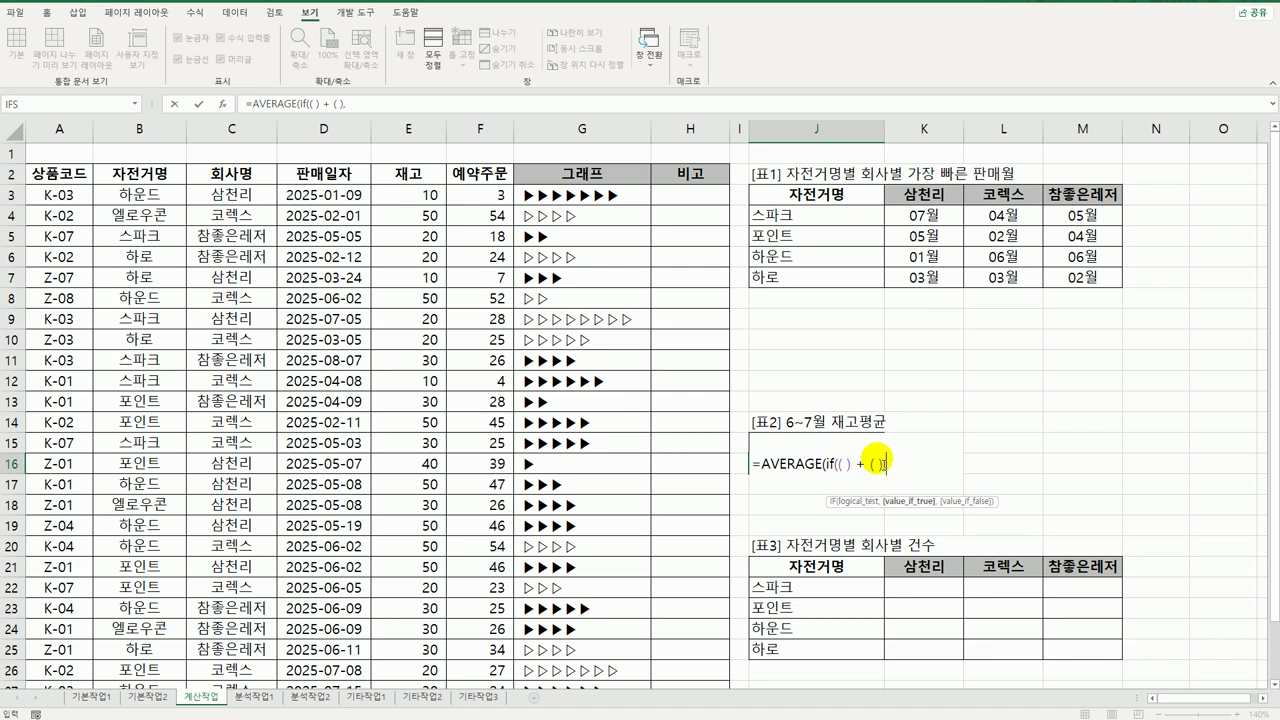
click(862, 466)
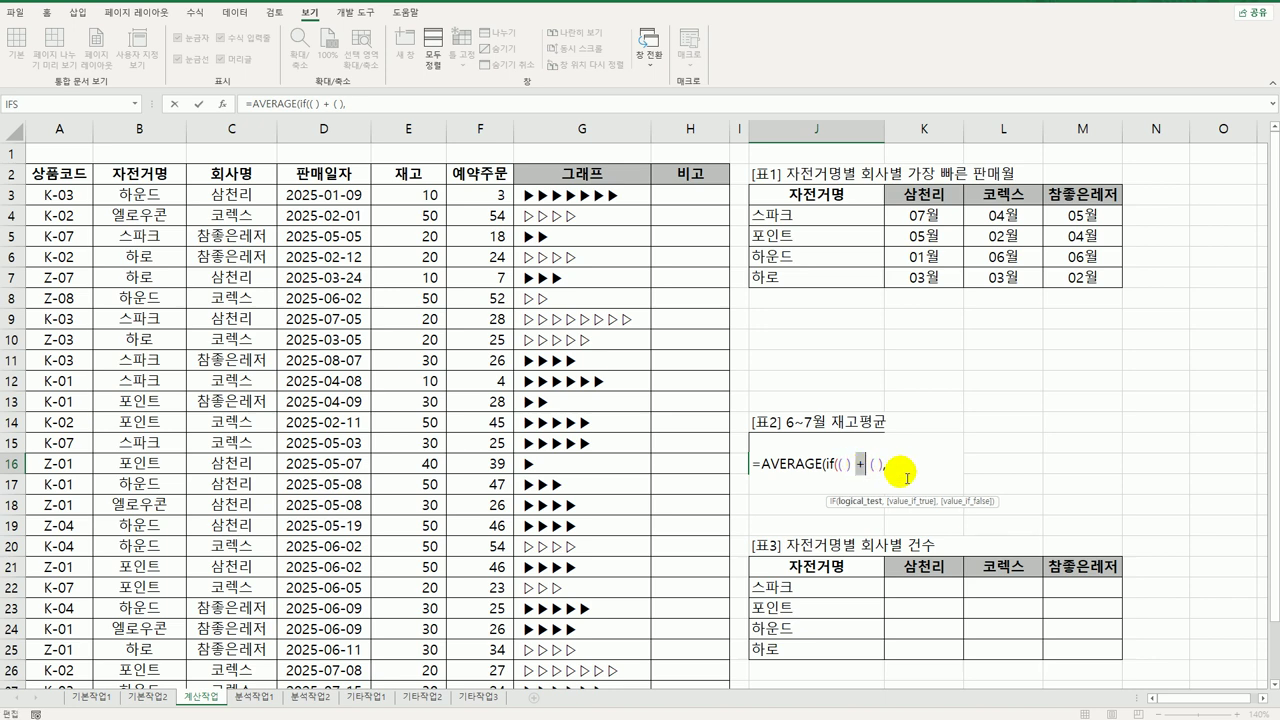
click(905, 468)
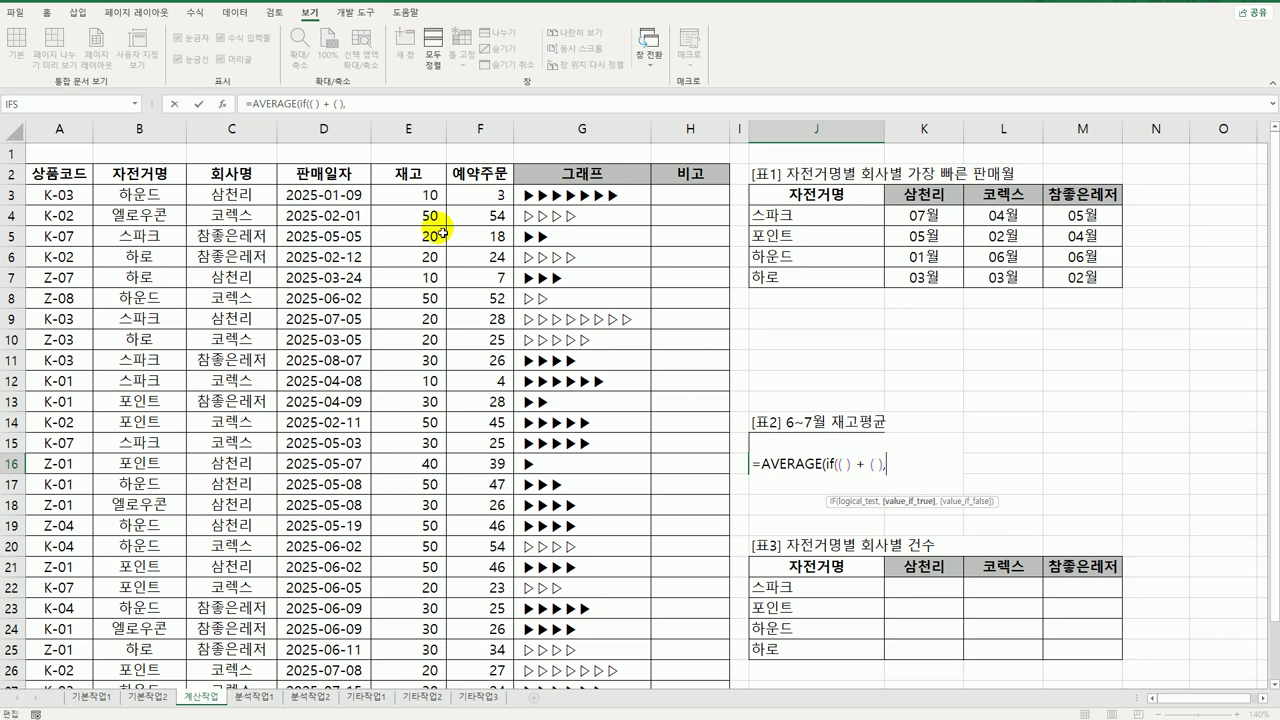
- Use the stock range E3:E28 as the IF's true value in J16 and close both functions
drag(429, 204, 417, 651)
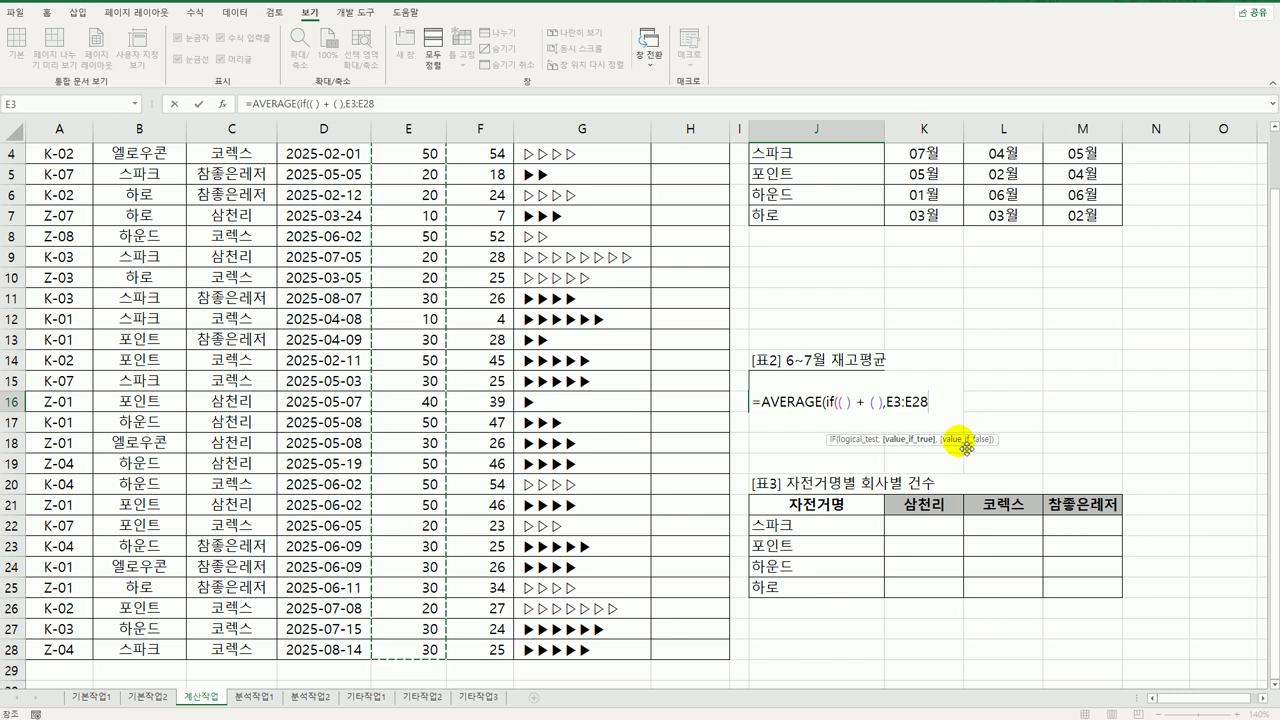
text())
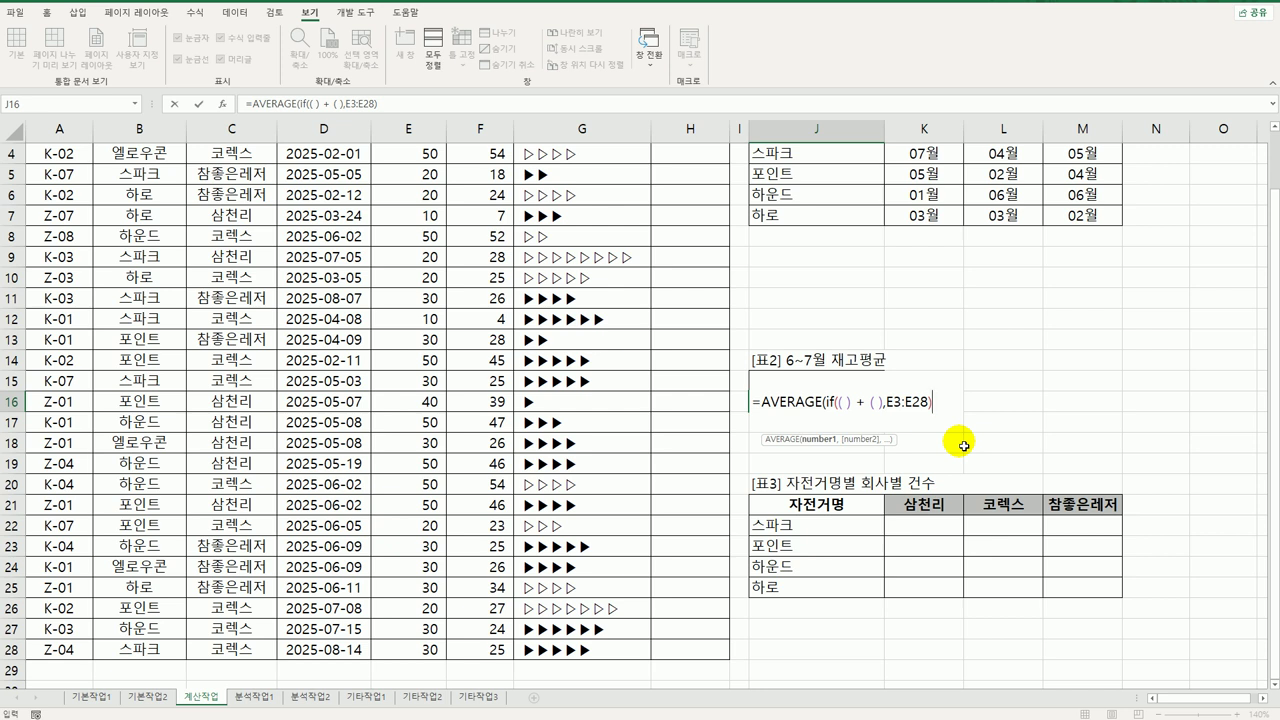
text())
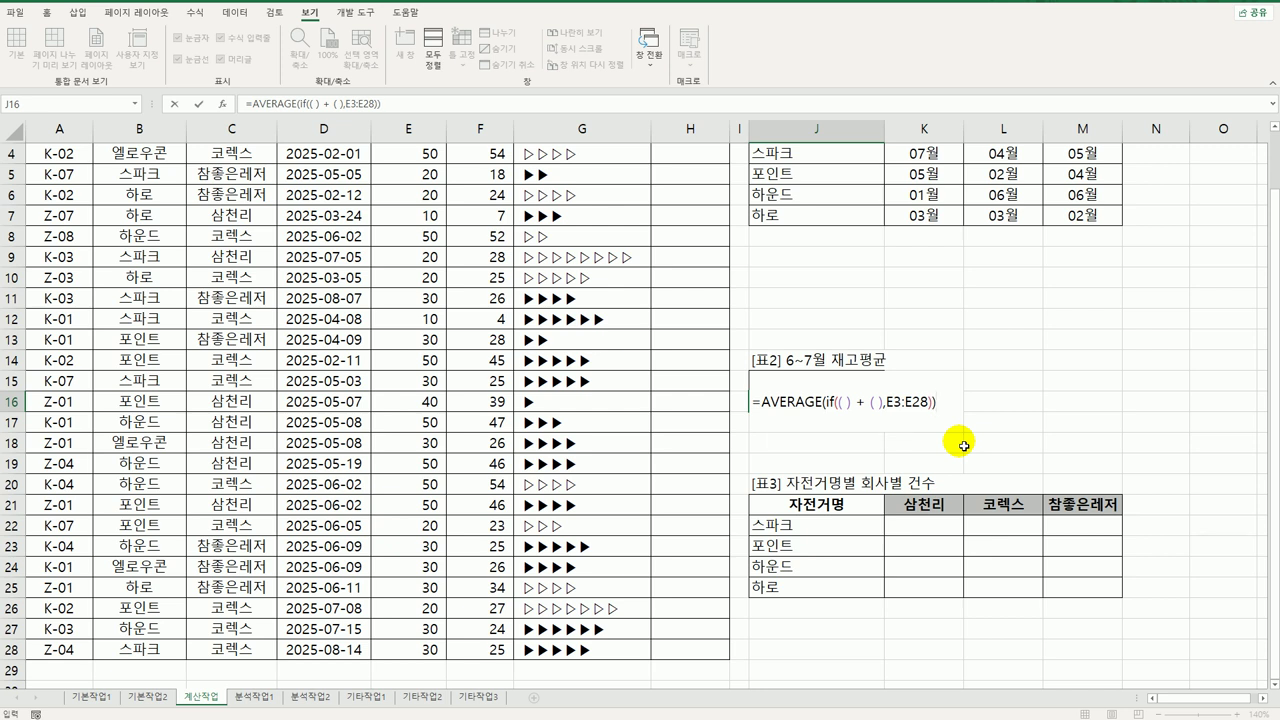
- Fill the first bracketed condition of the J16 formula with month(D3:D28)=6
click(844, 402)
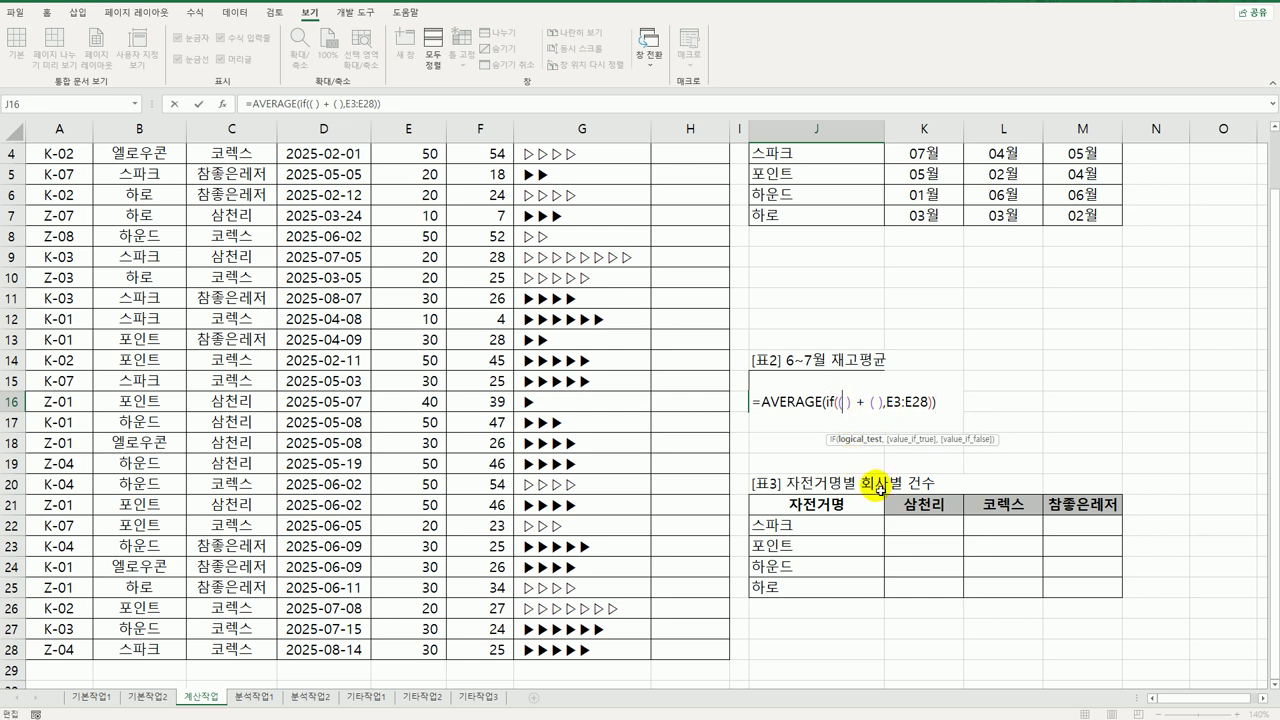
text(month())
key(BackSpace)
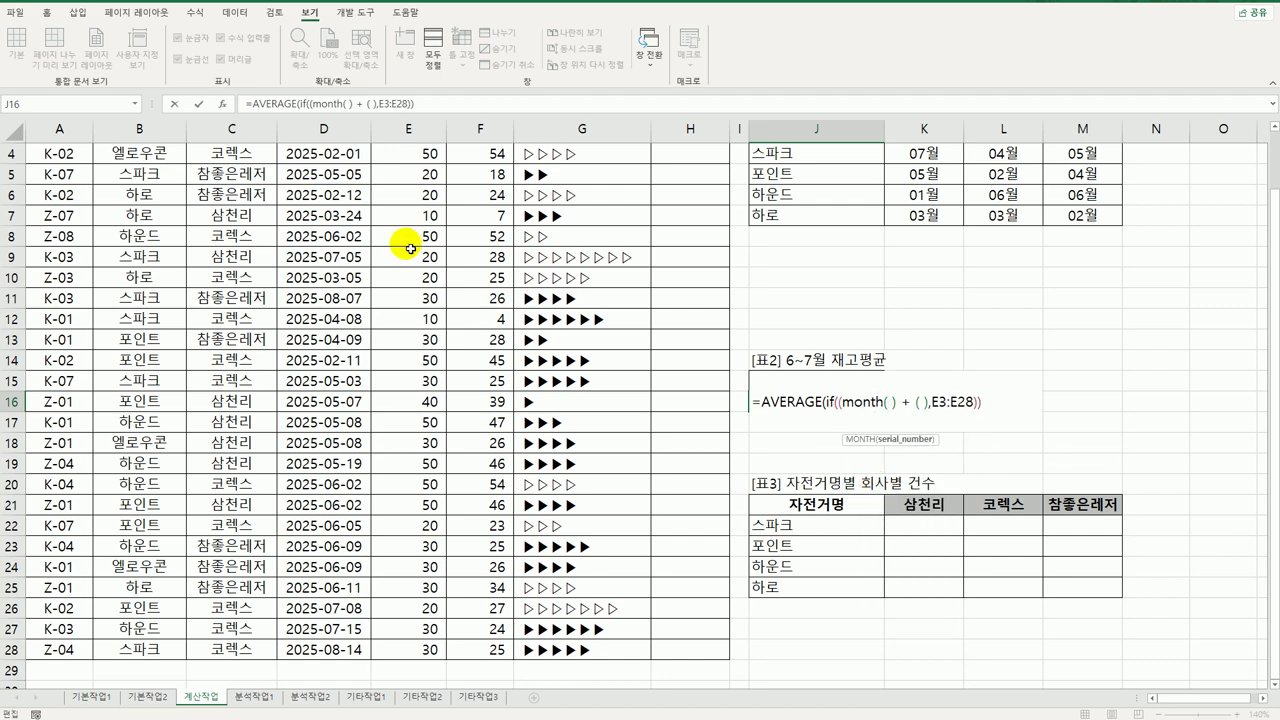
scroll(371, 243, up, 1)
drag(325, 195, 338, 650)
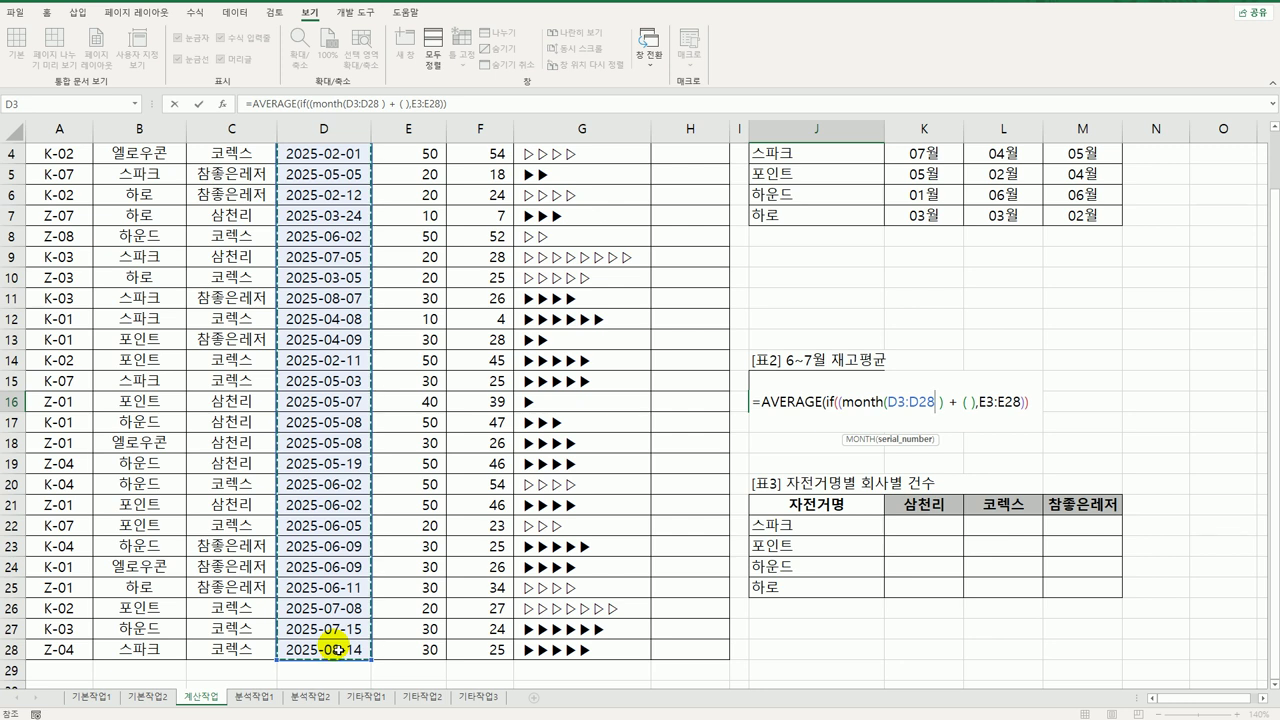
text()=6)
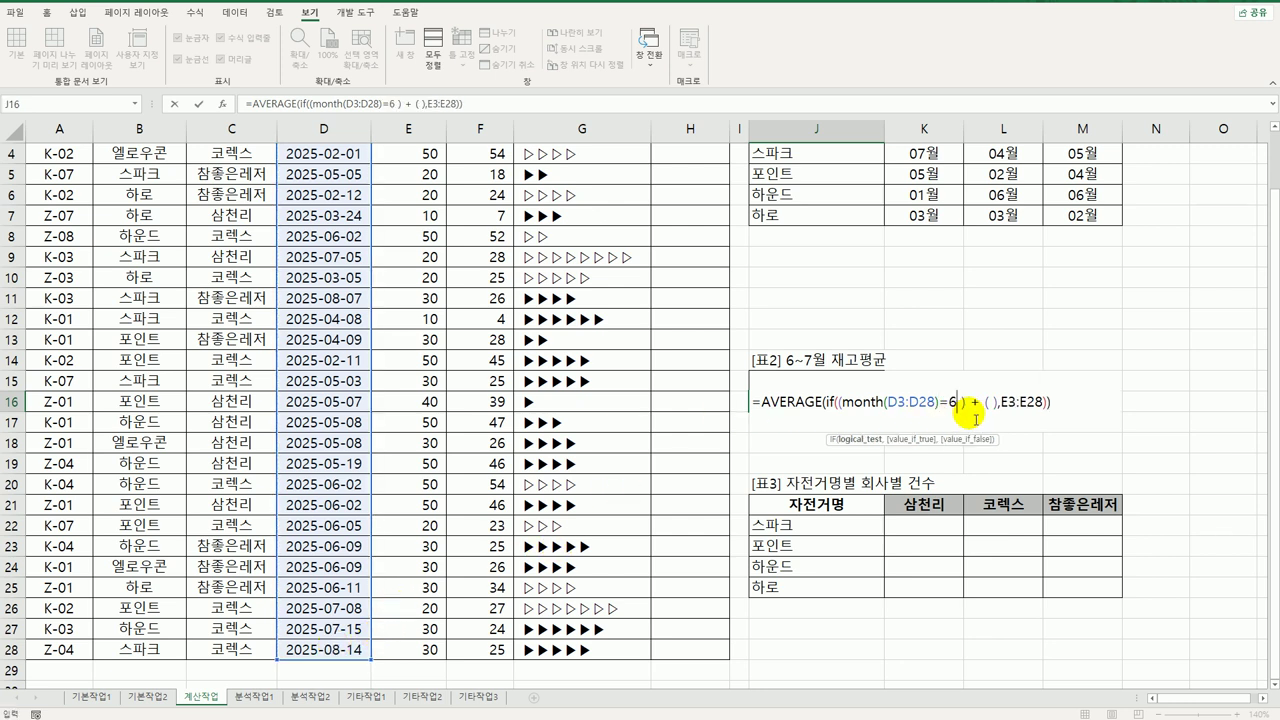
- Fill the second bracketed condition of the J16 formula with month(D3:D28)=7
click(989, 403)
text(month()
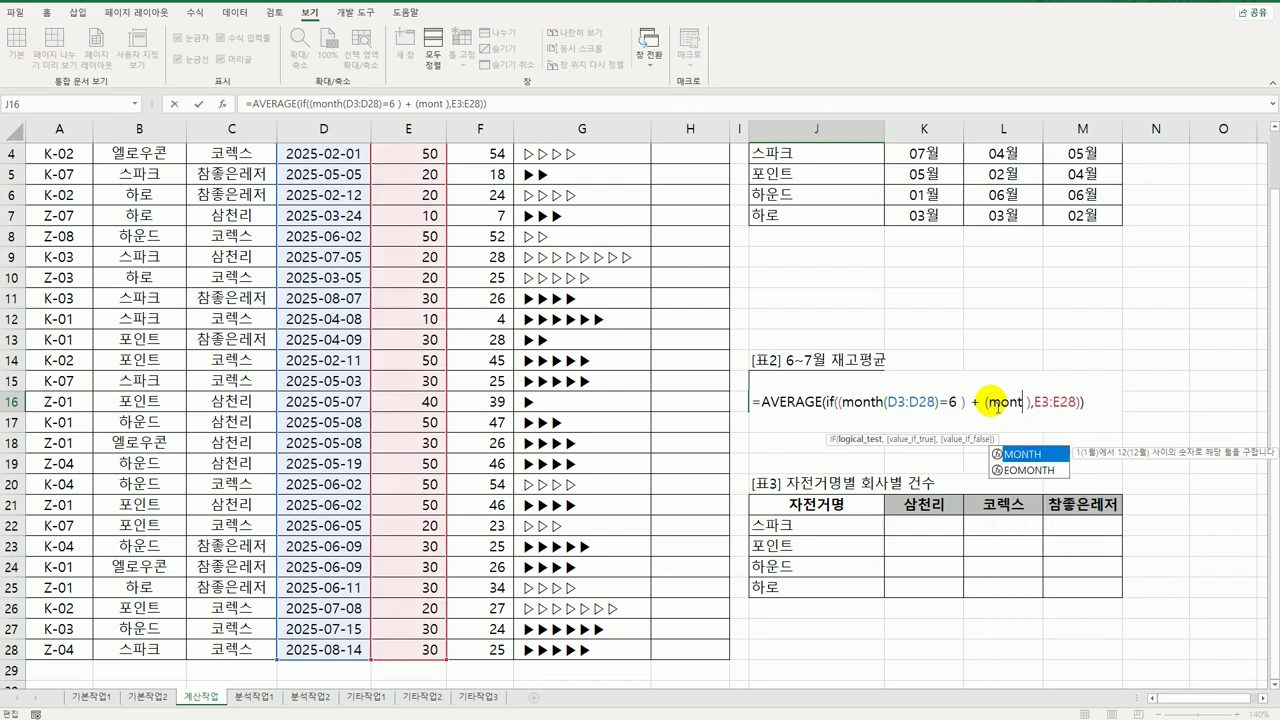
scroll(330, 240, up, 1)
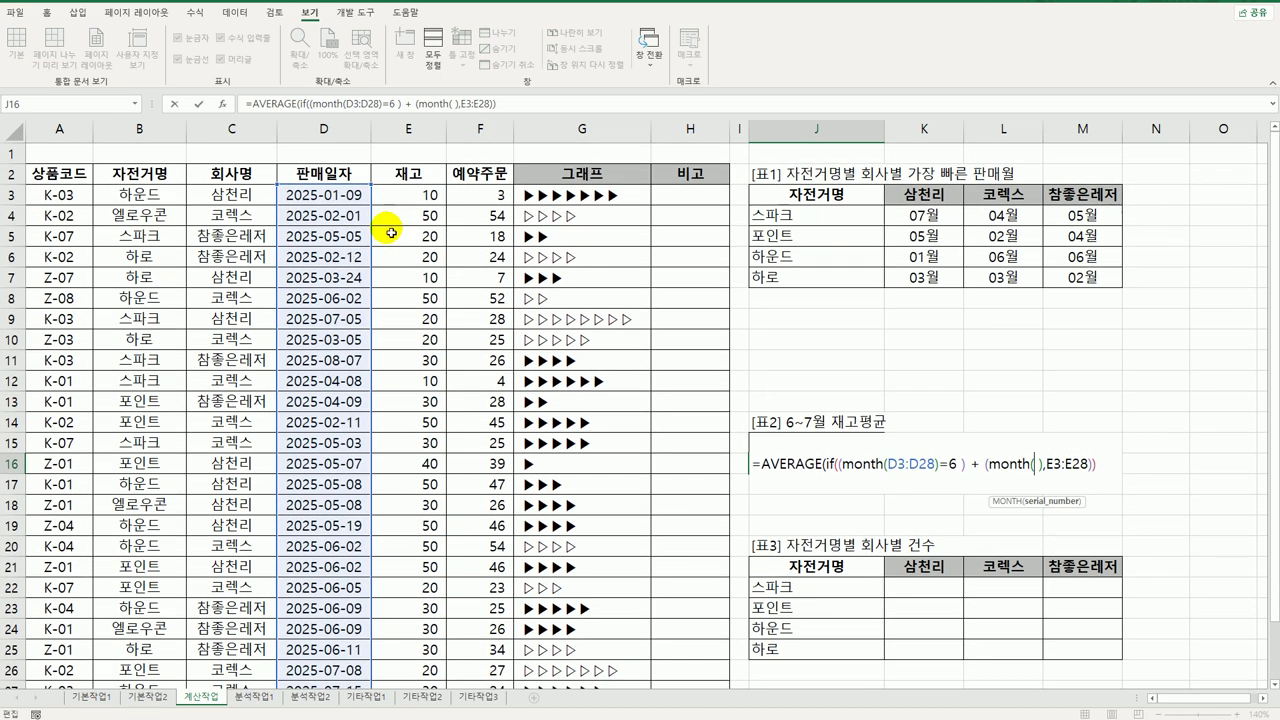
click(338, 196)
drag(338, 196, 348, 648)
text()=7)
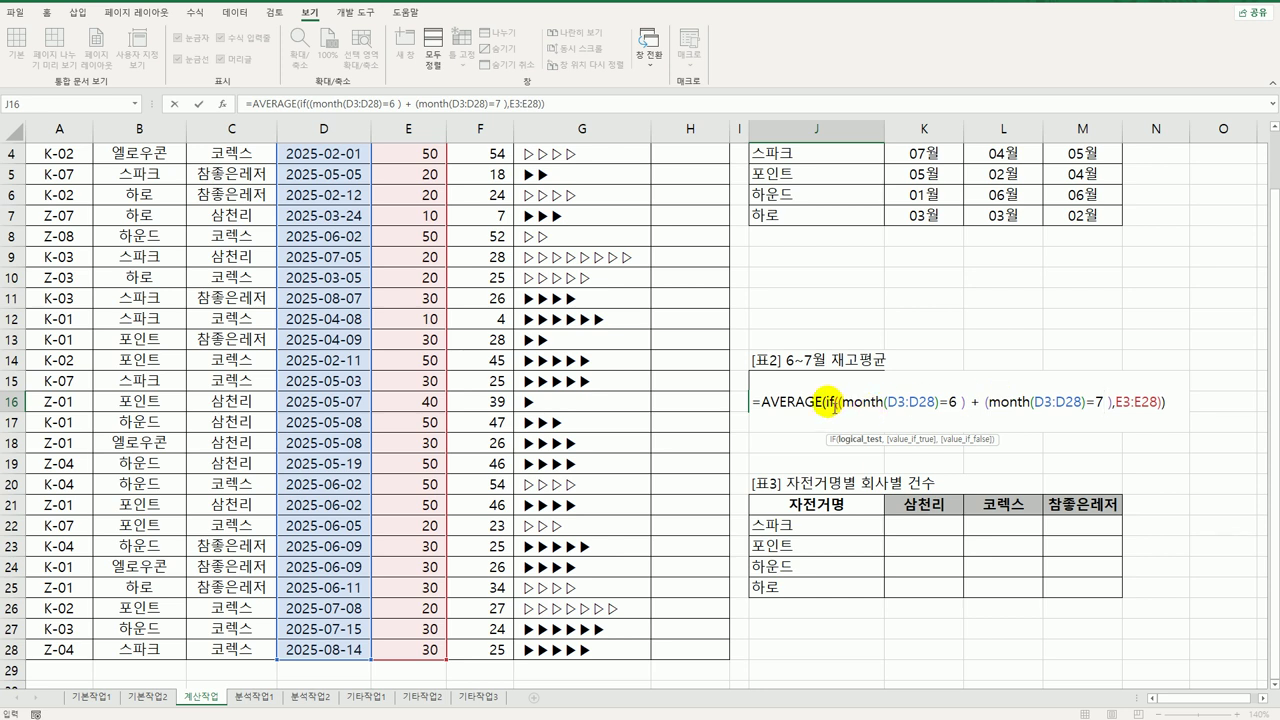
- Enter the completed AVERAGE/IF formula in J16 of 표2 as an array formula
click(1182, 405)
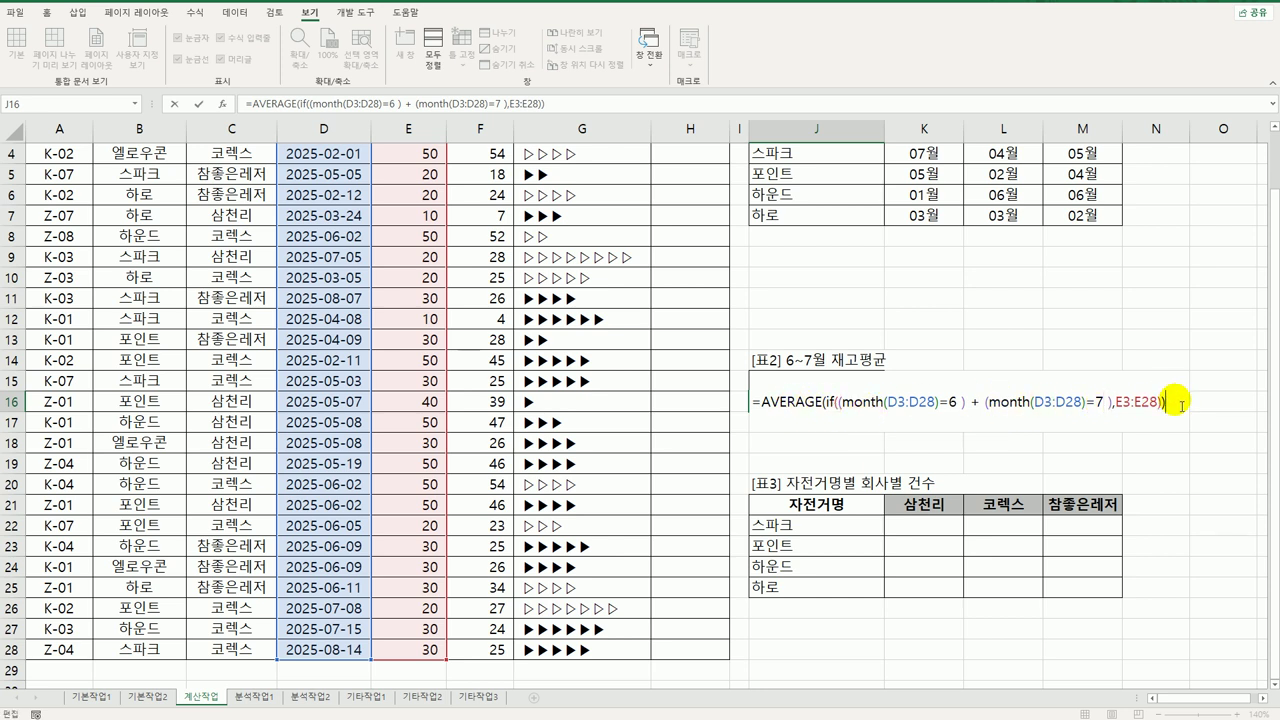
key(ctrl+shift+Return)
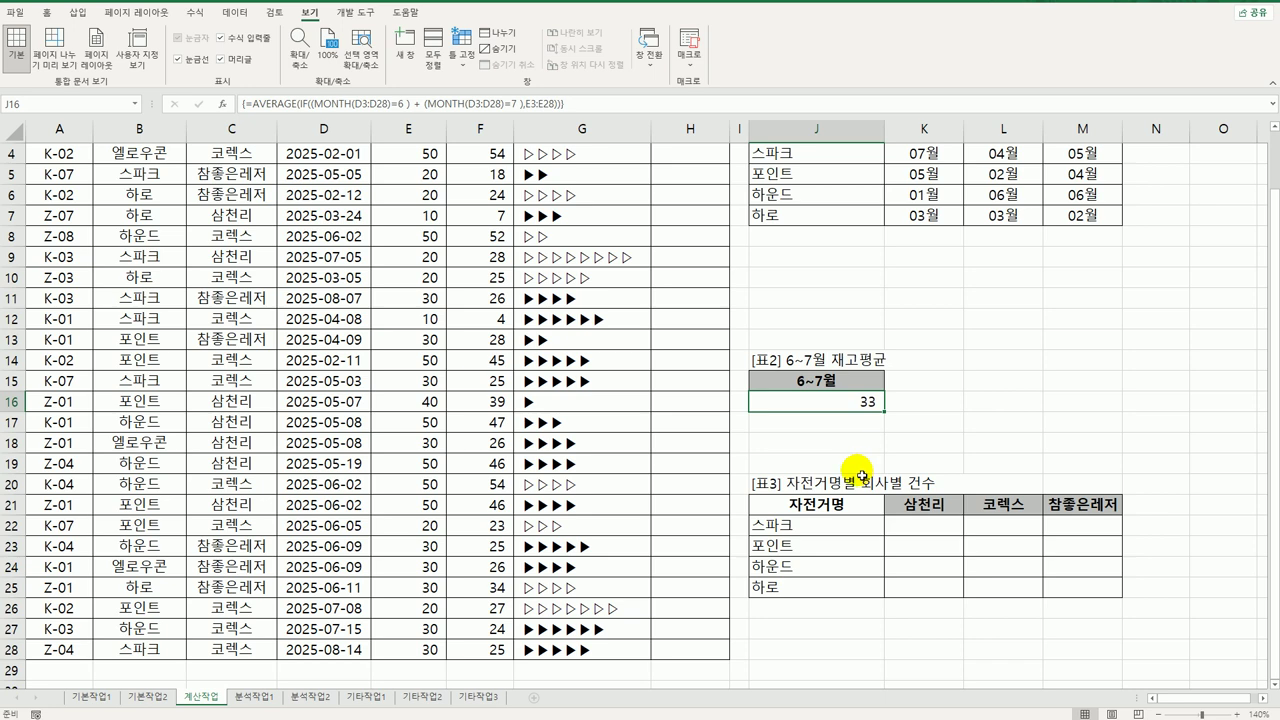
- Start K22 of 표3 with a CONCAT formula joining "확정 ", an empty middle argument and "건"
scroll(782, 487, up, 1)
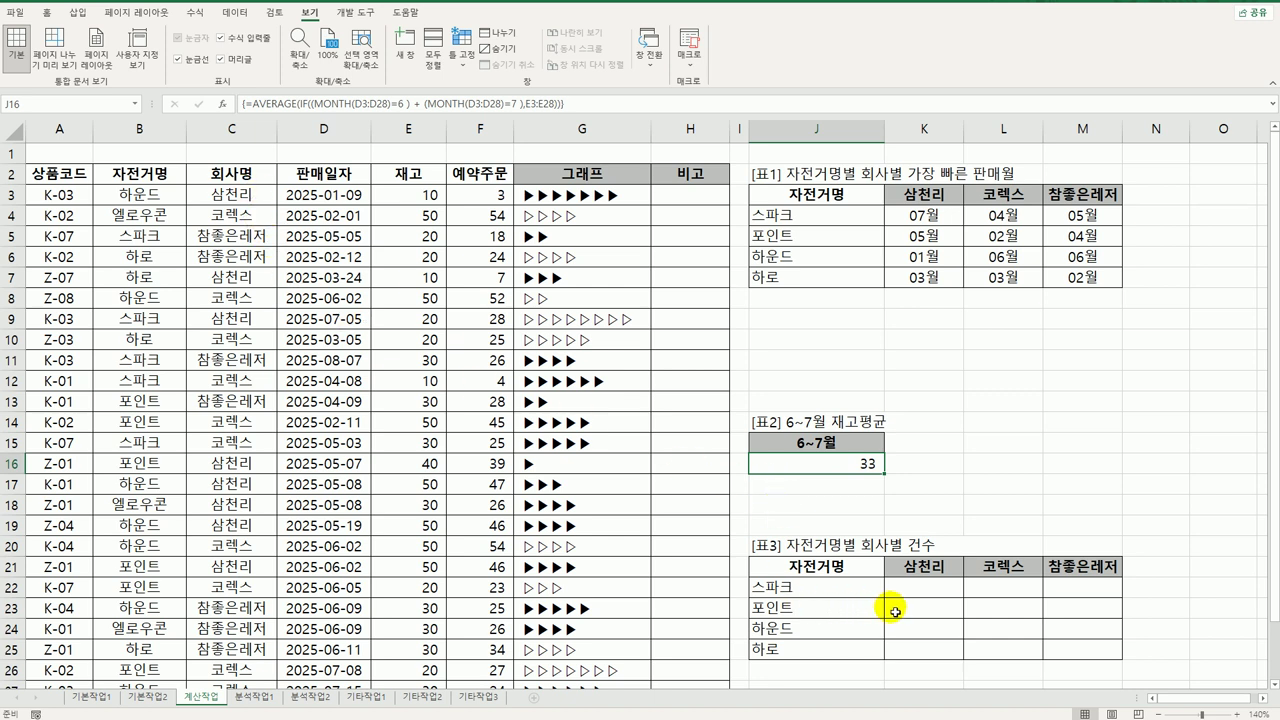
click(951, 593)
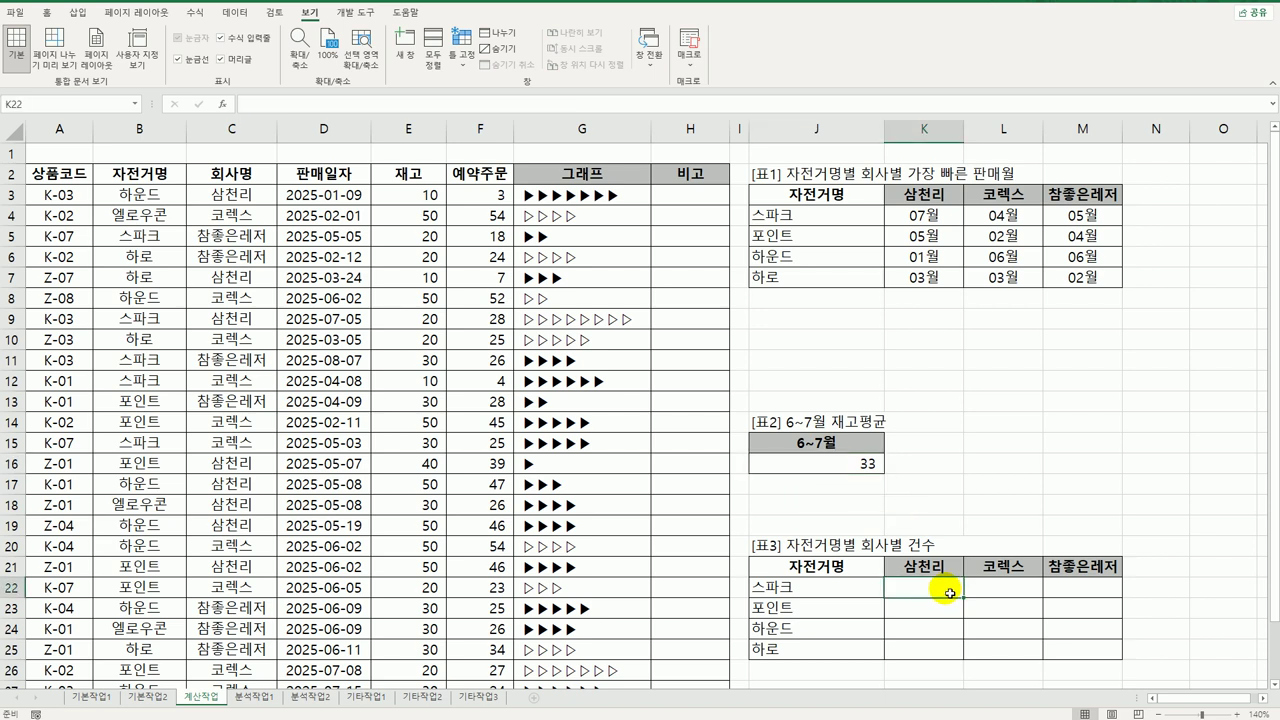
scroll(950, 593, down, 3)
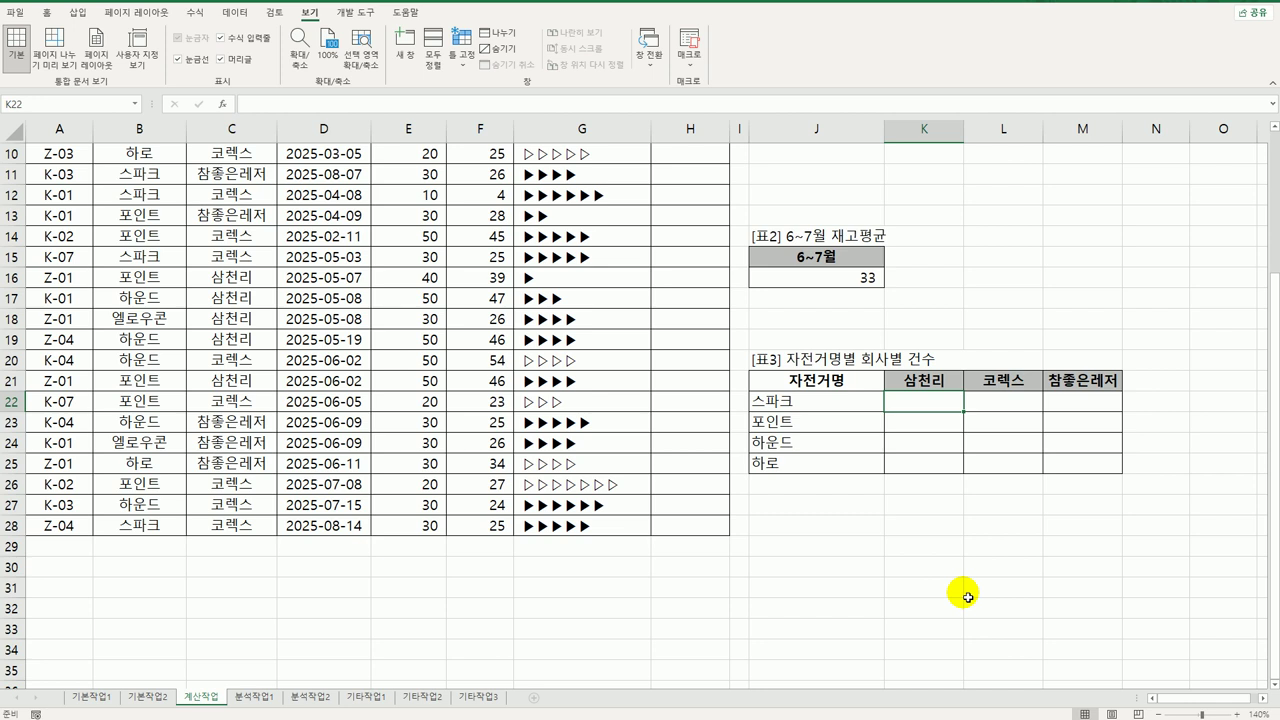
text(=)
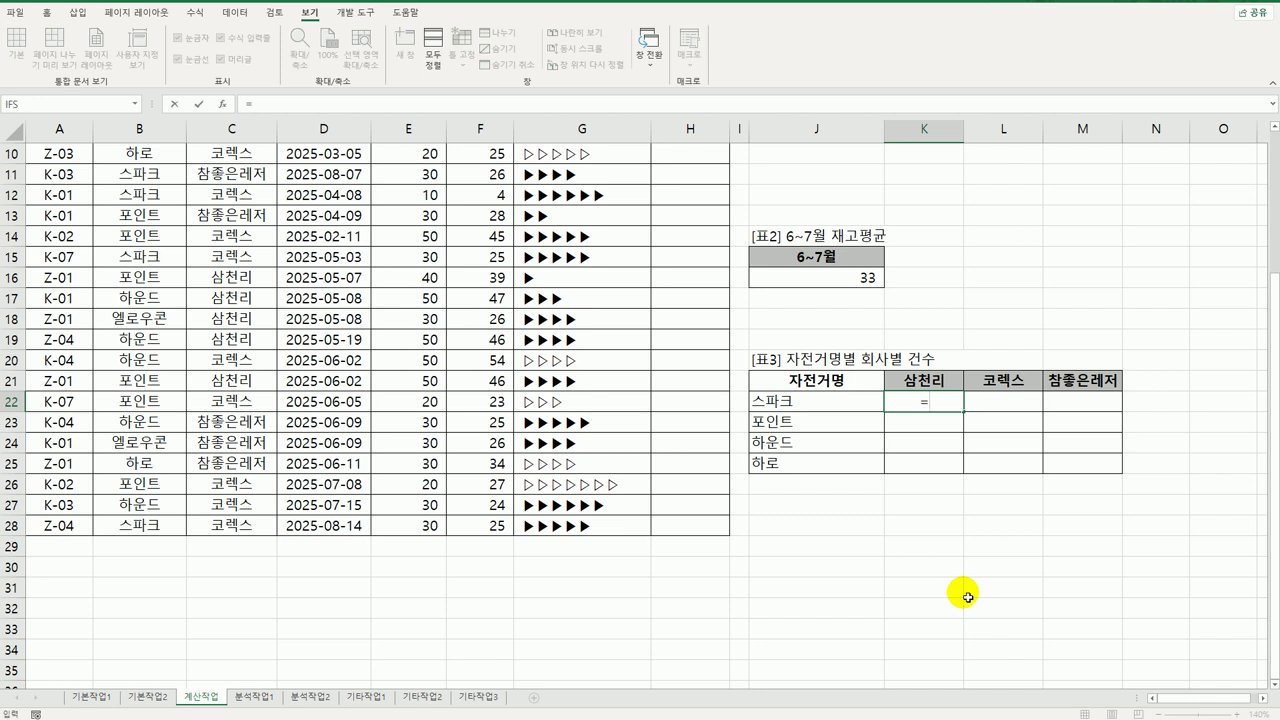
text(con)
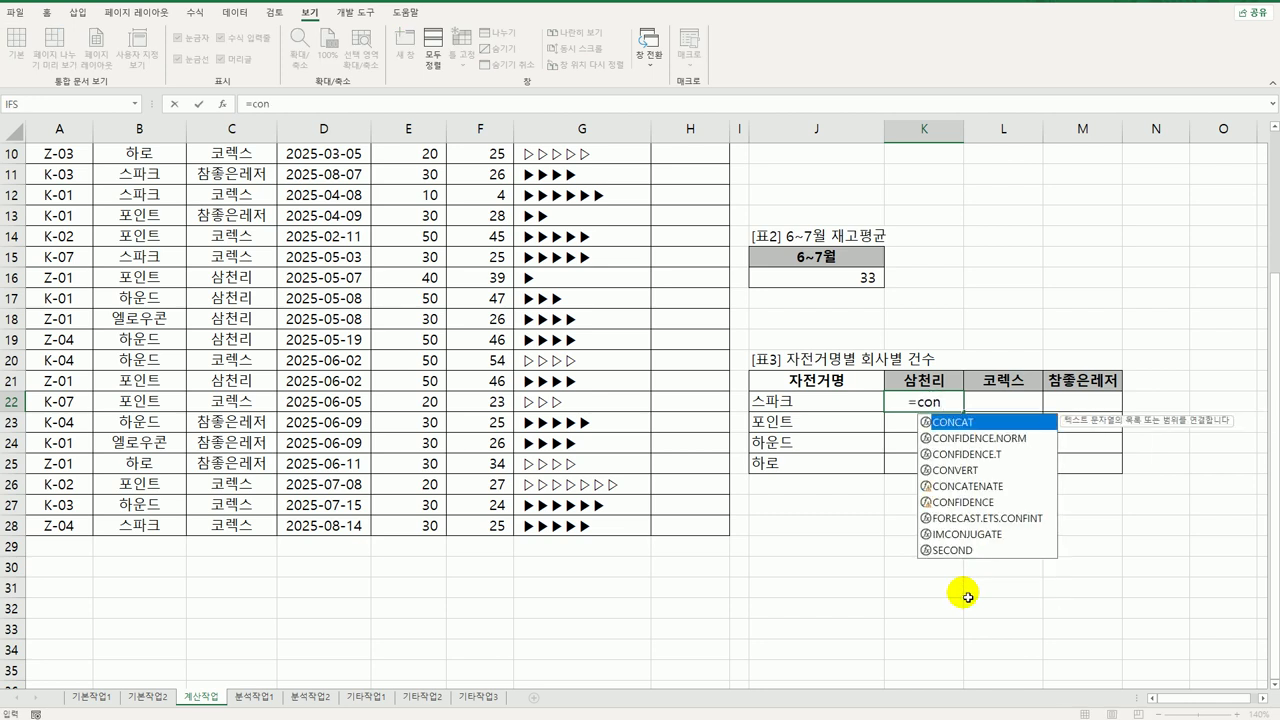
key(Tab)
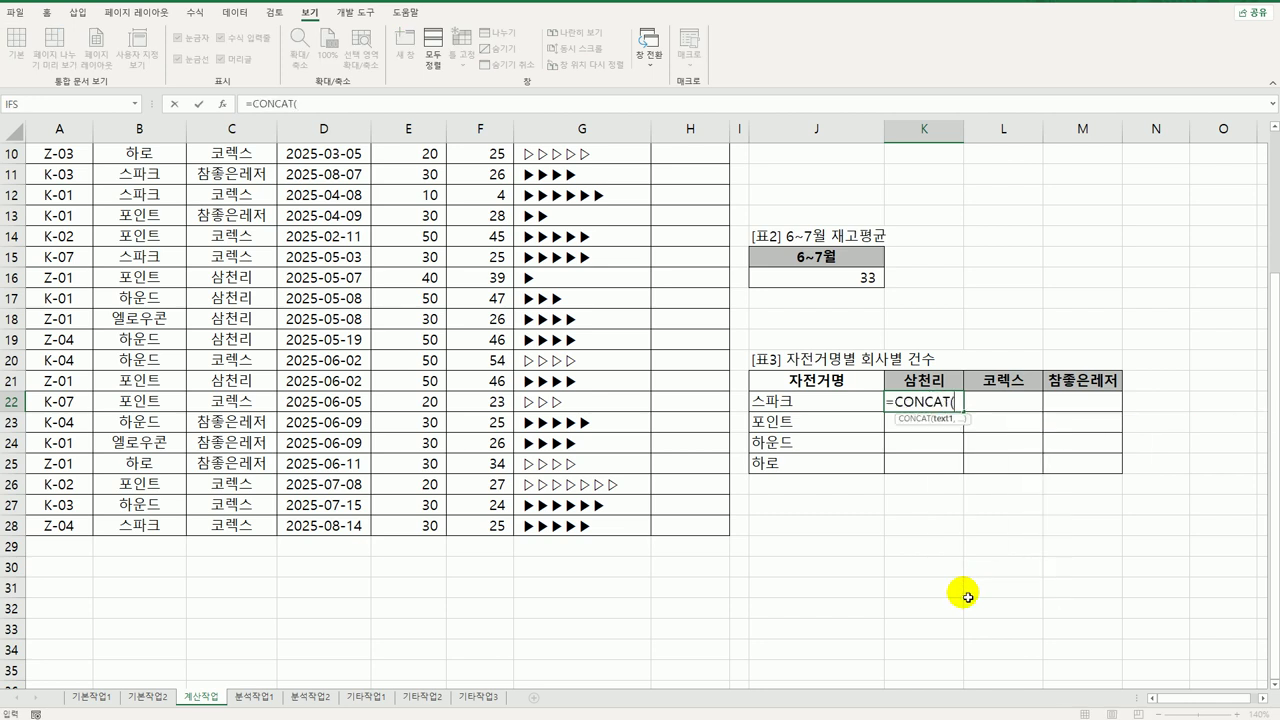
text(")
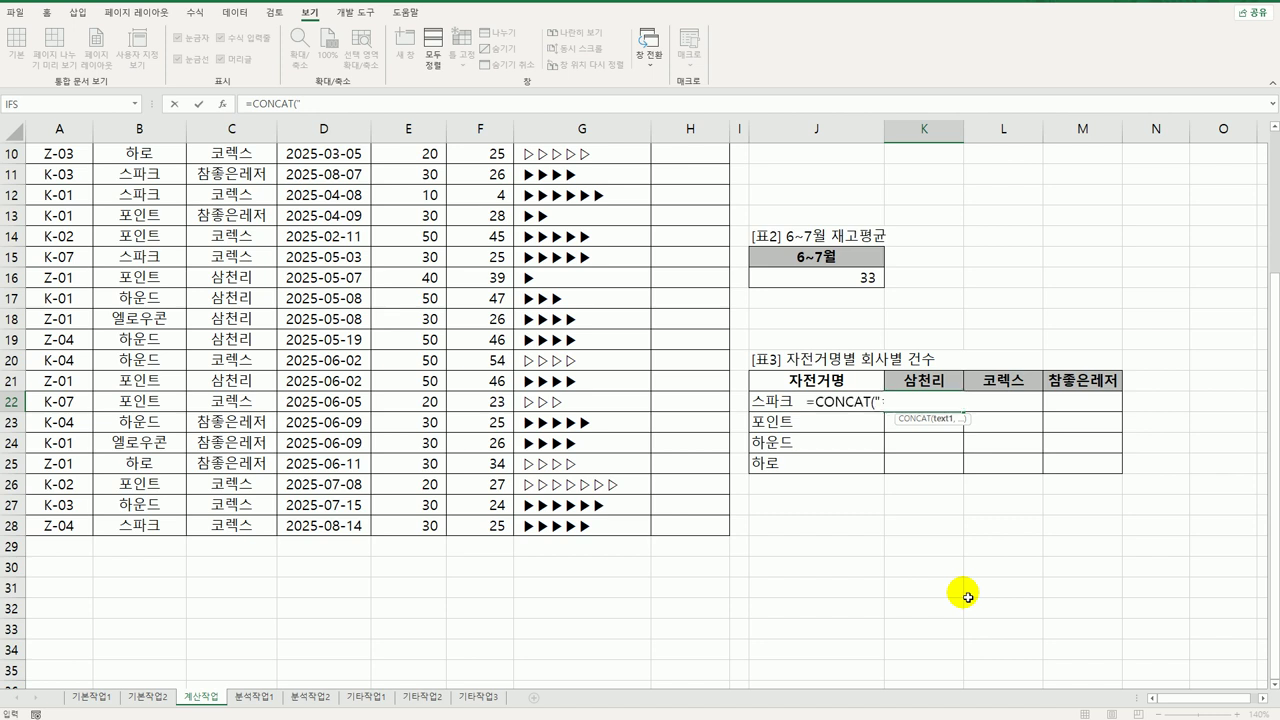
text(확정)
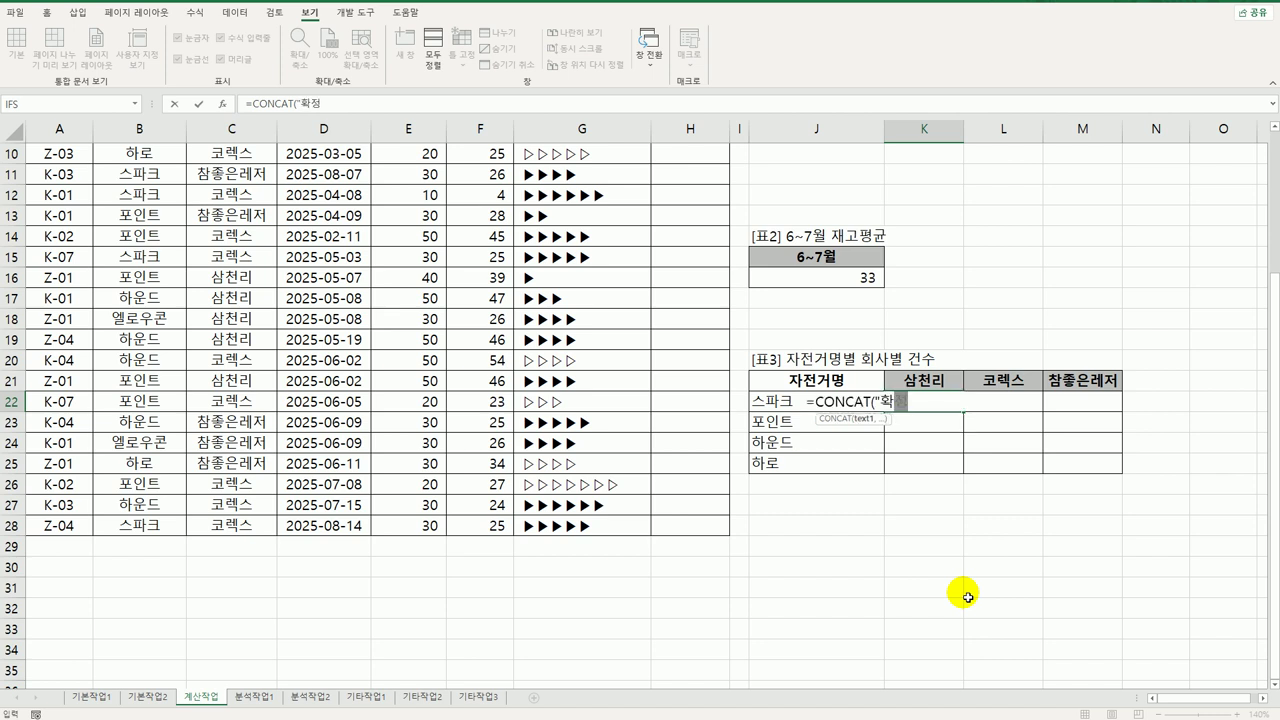
text( ", ,)
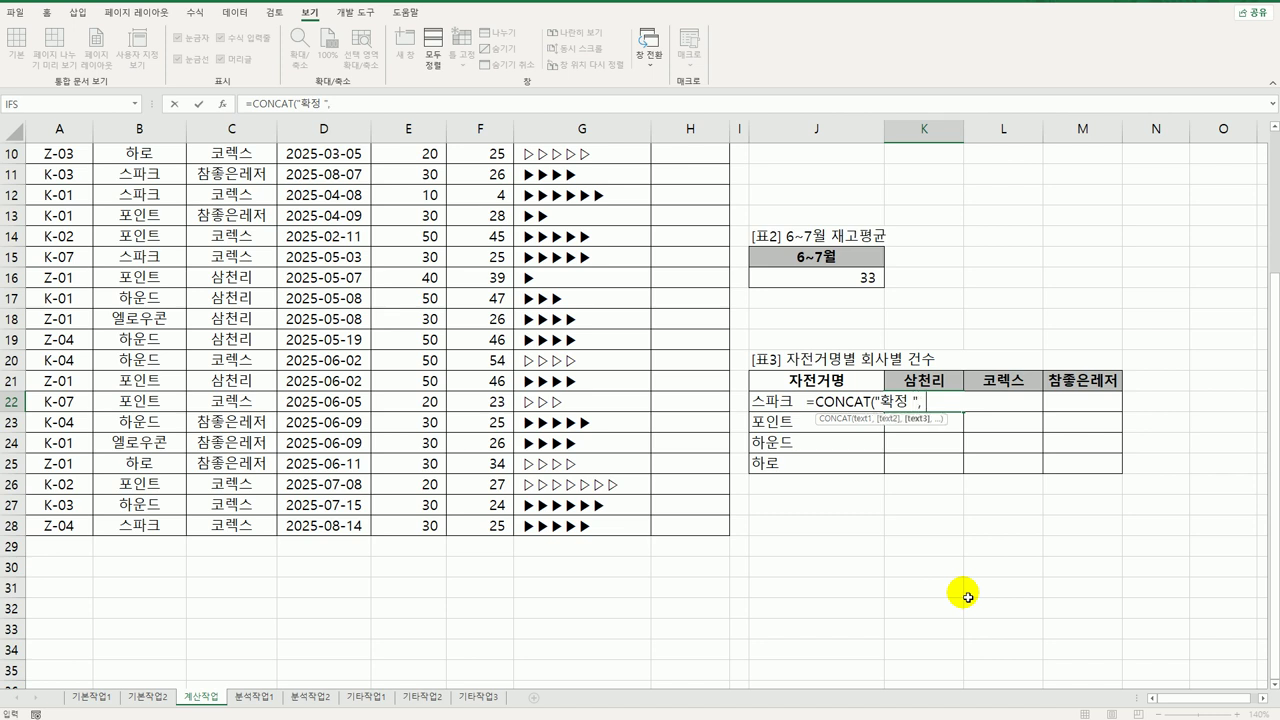
text("건"))
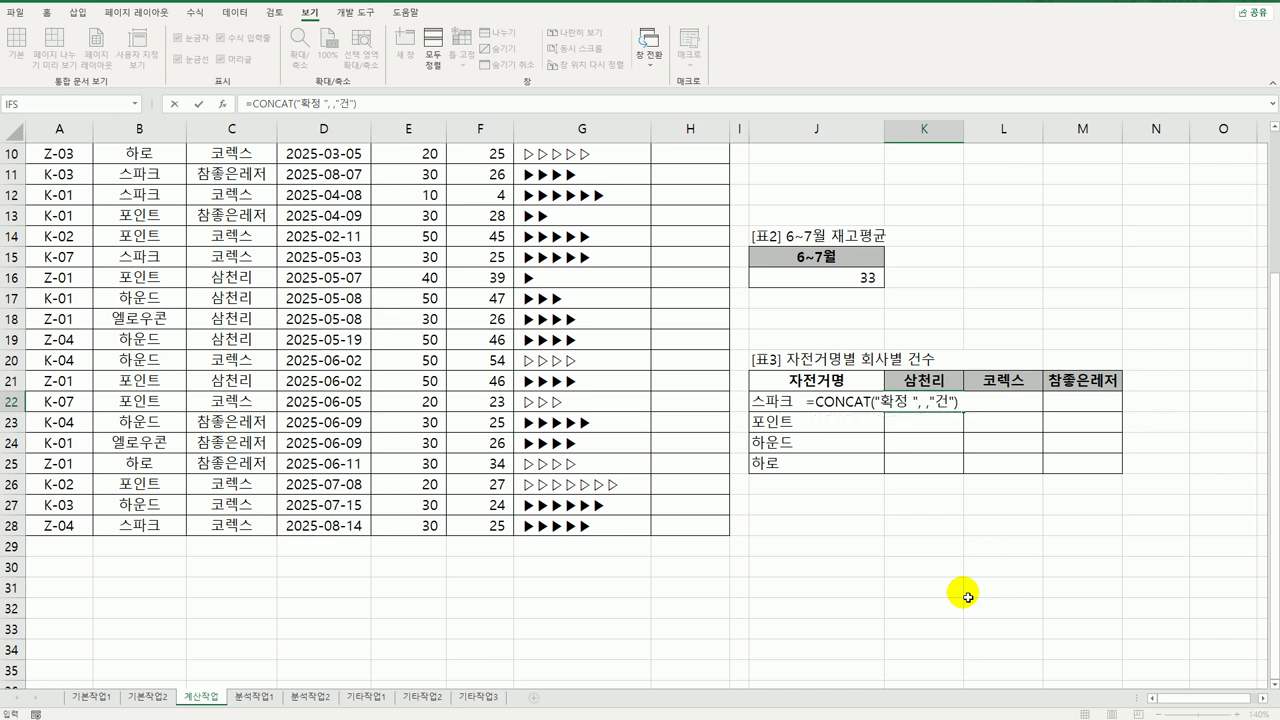
- Make the middle CONCAT argument in K22 a sum function containing two empty bracketed conditions multiplied by *
click(921, 401)
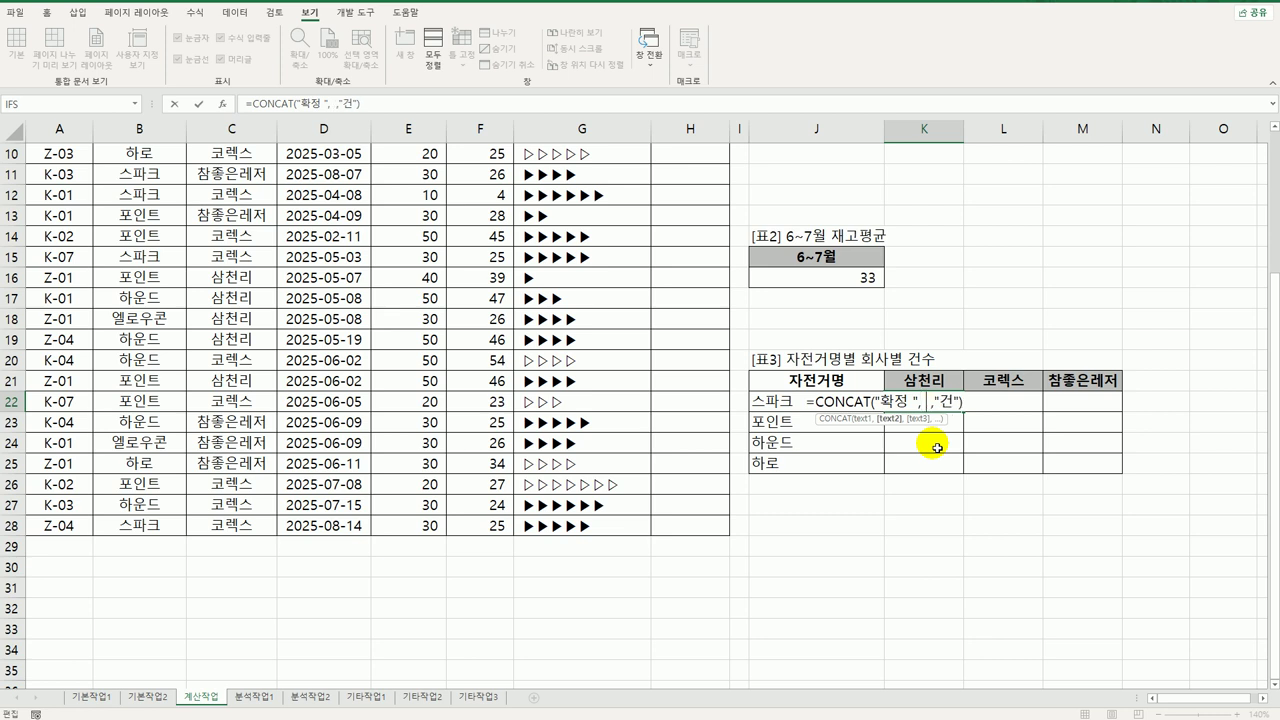
text(su )
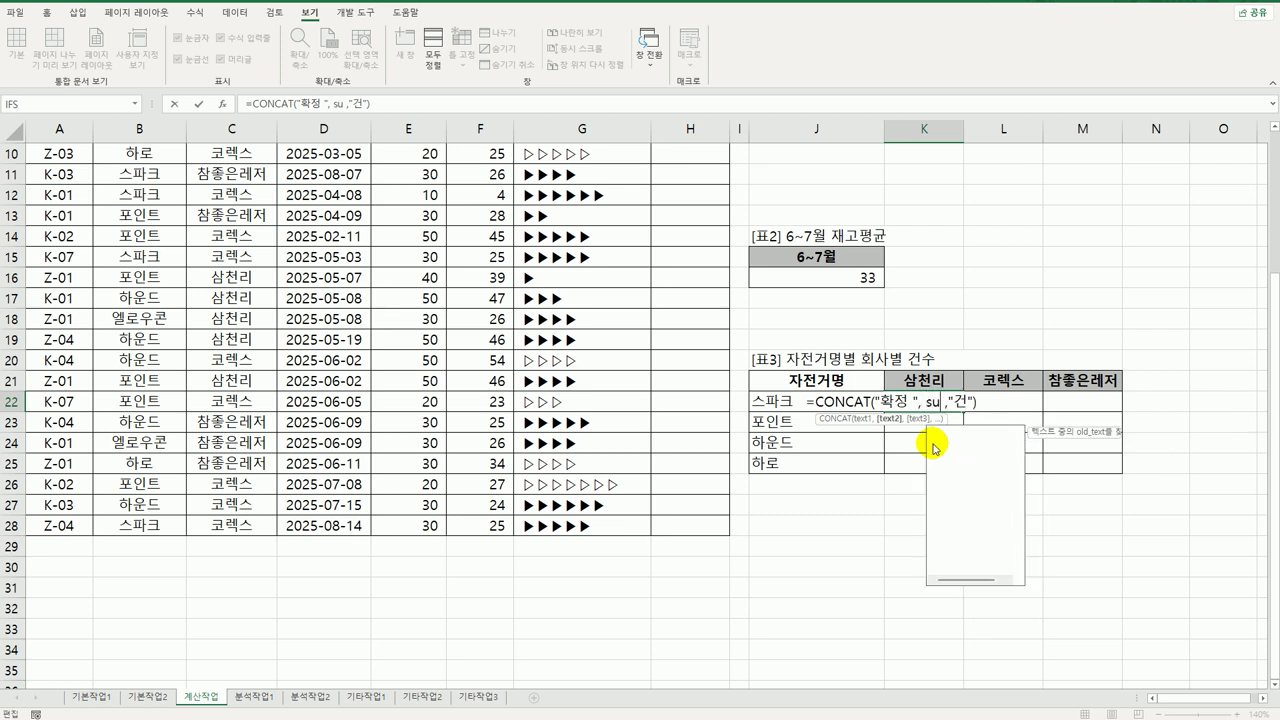
text(m( )
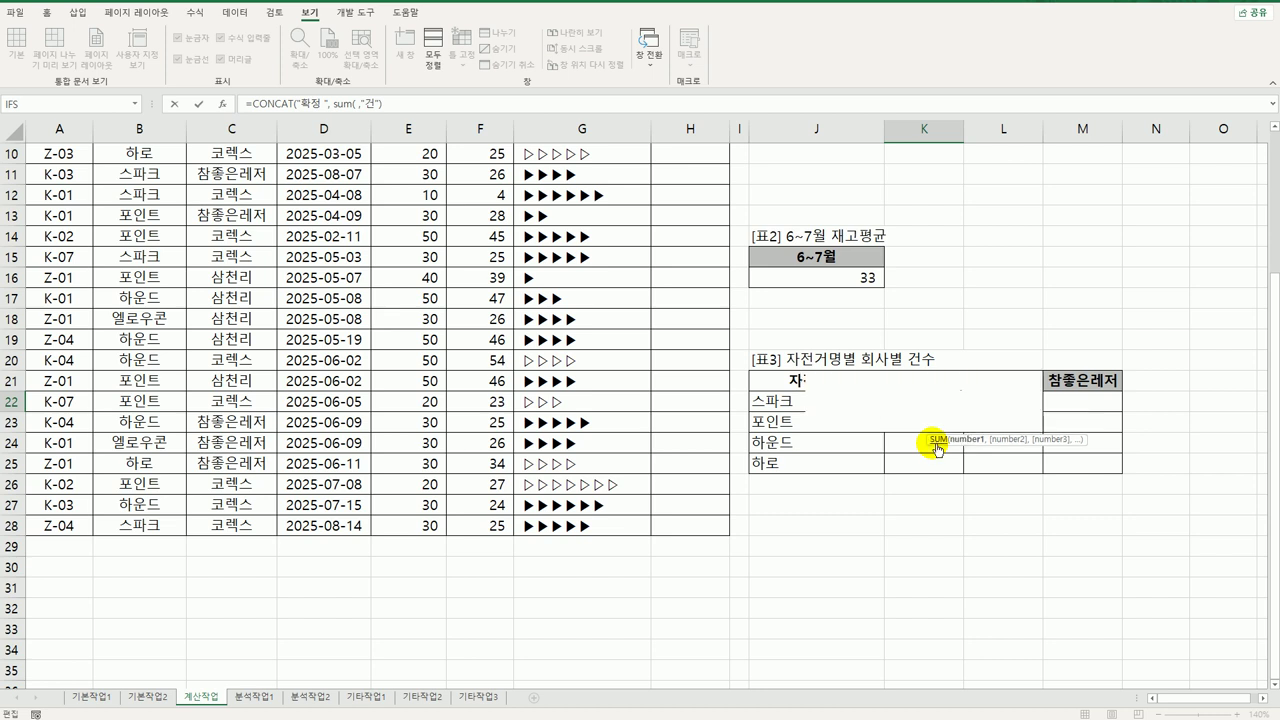
text(( ) * )
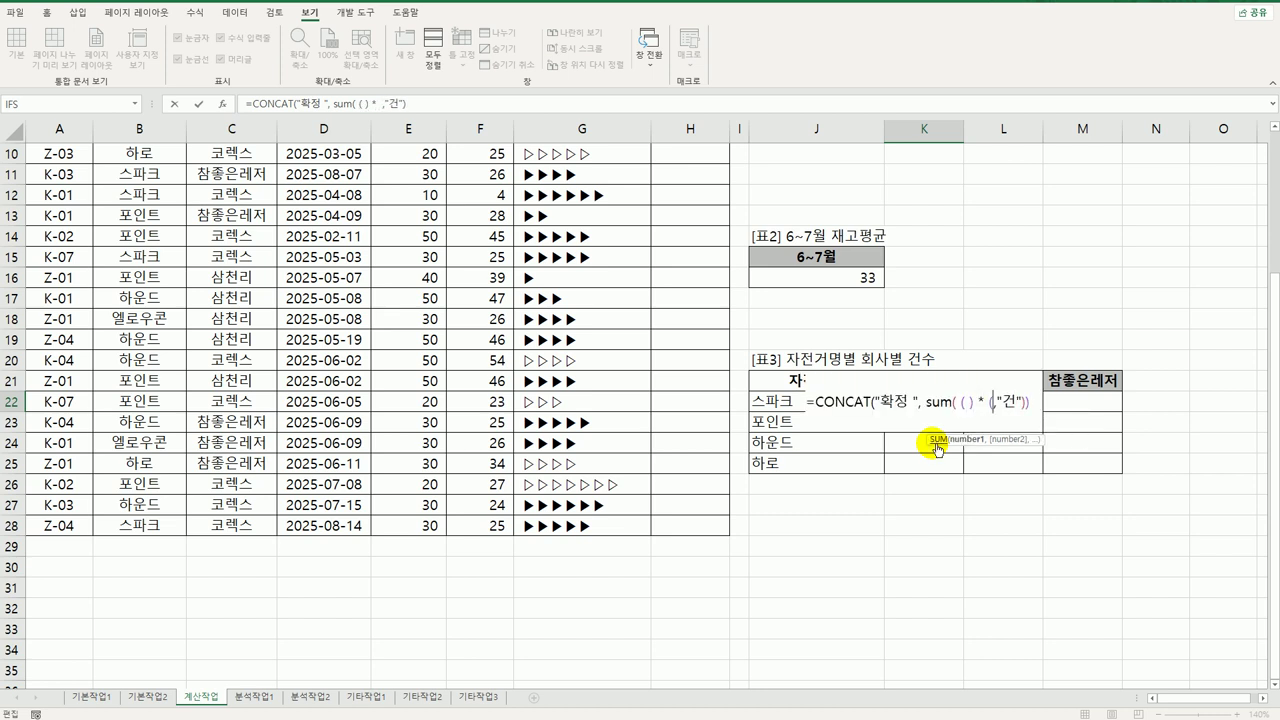
text(( ) )
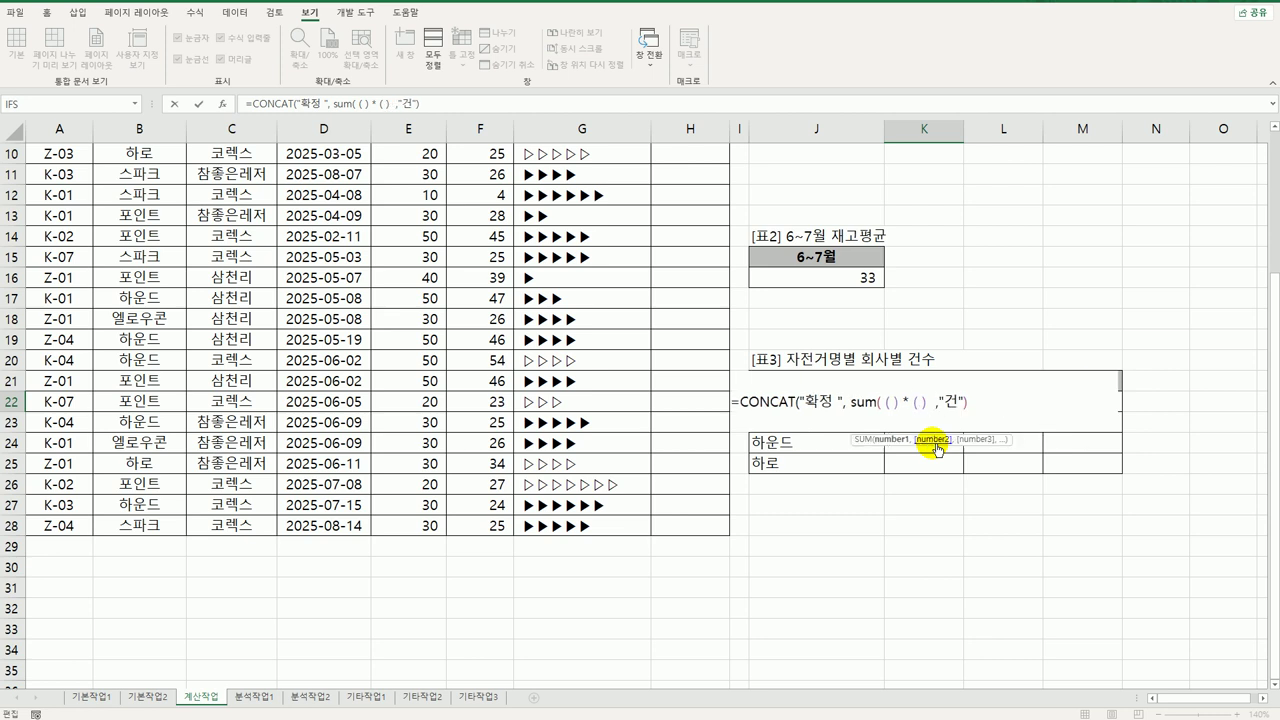
text())
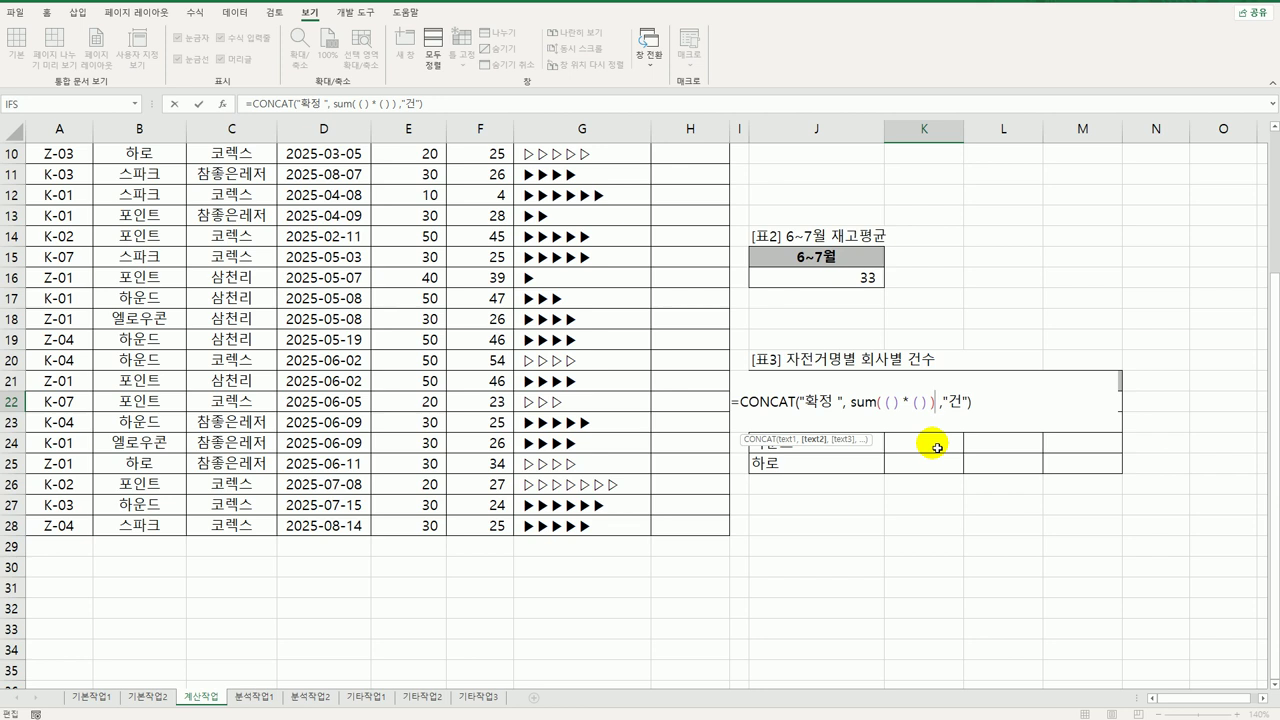
- Fill the first bracketed condition of the K22 sum with $B$3:$B$28=$J22, matching the bicycle name
click(896, 405)
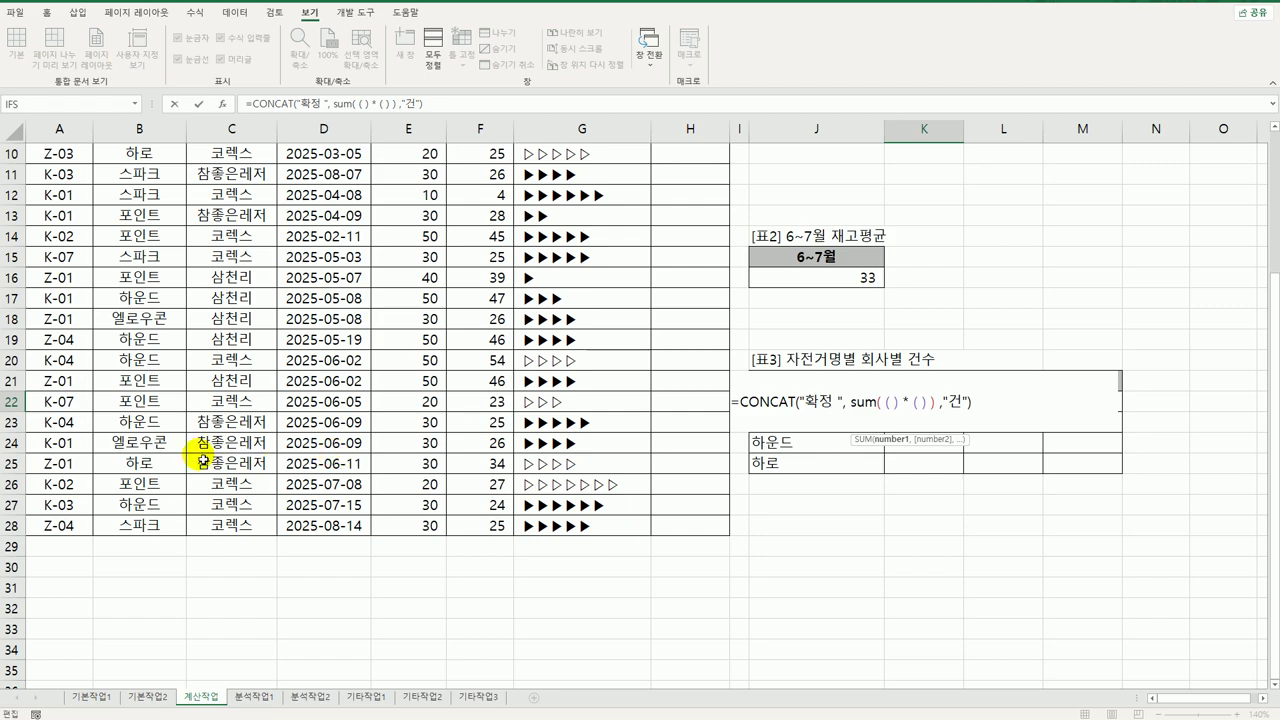
scroll(190, 453, up, 3)
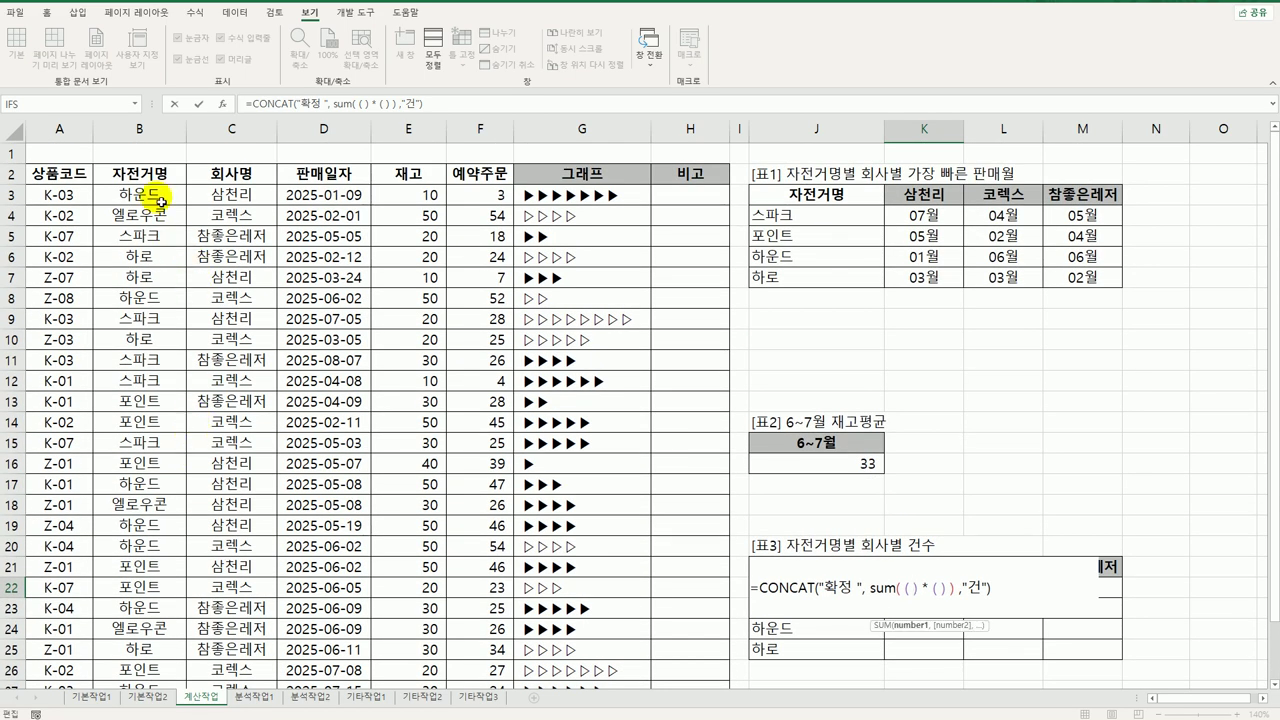
drag(160, 203, 134, 658)
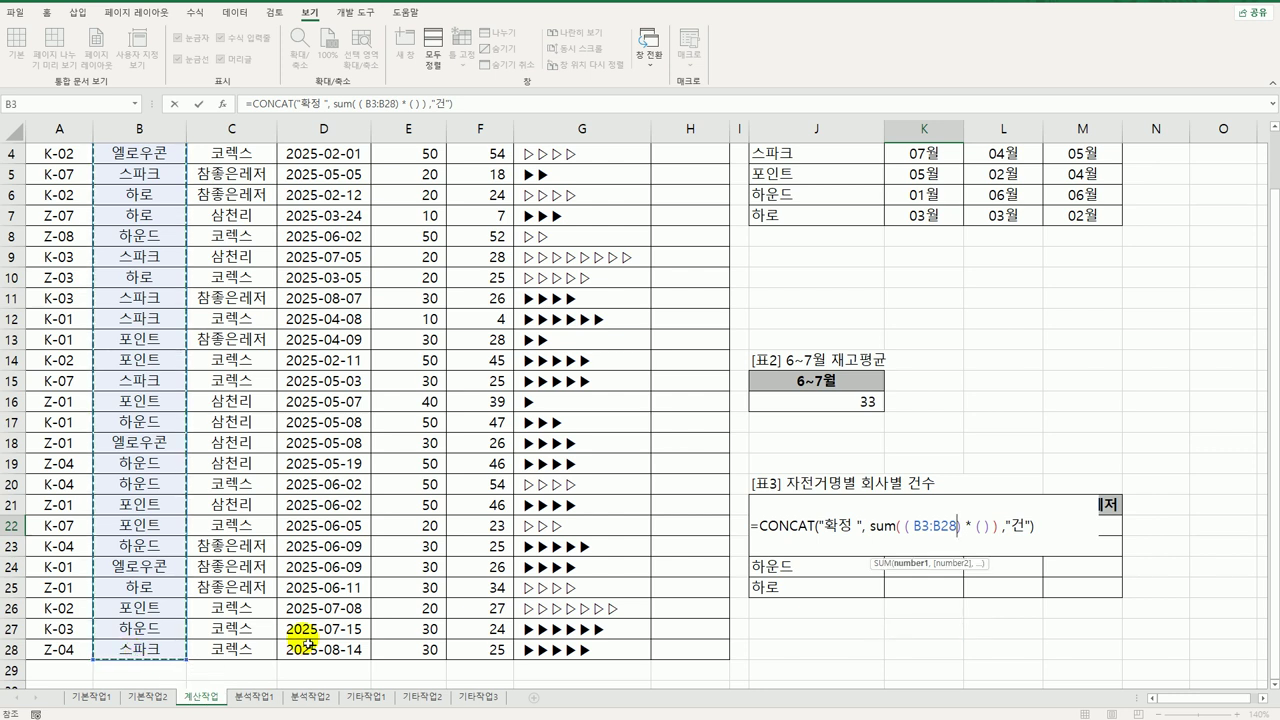
key(F4)
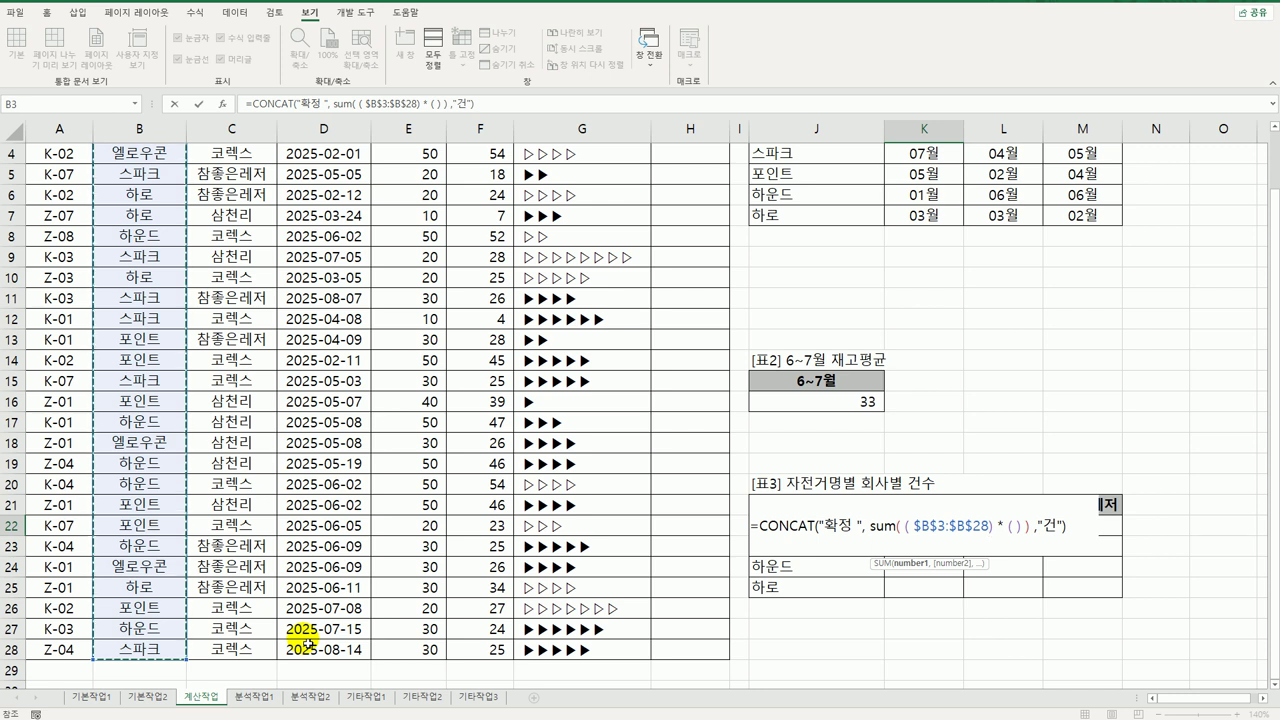
text(=)
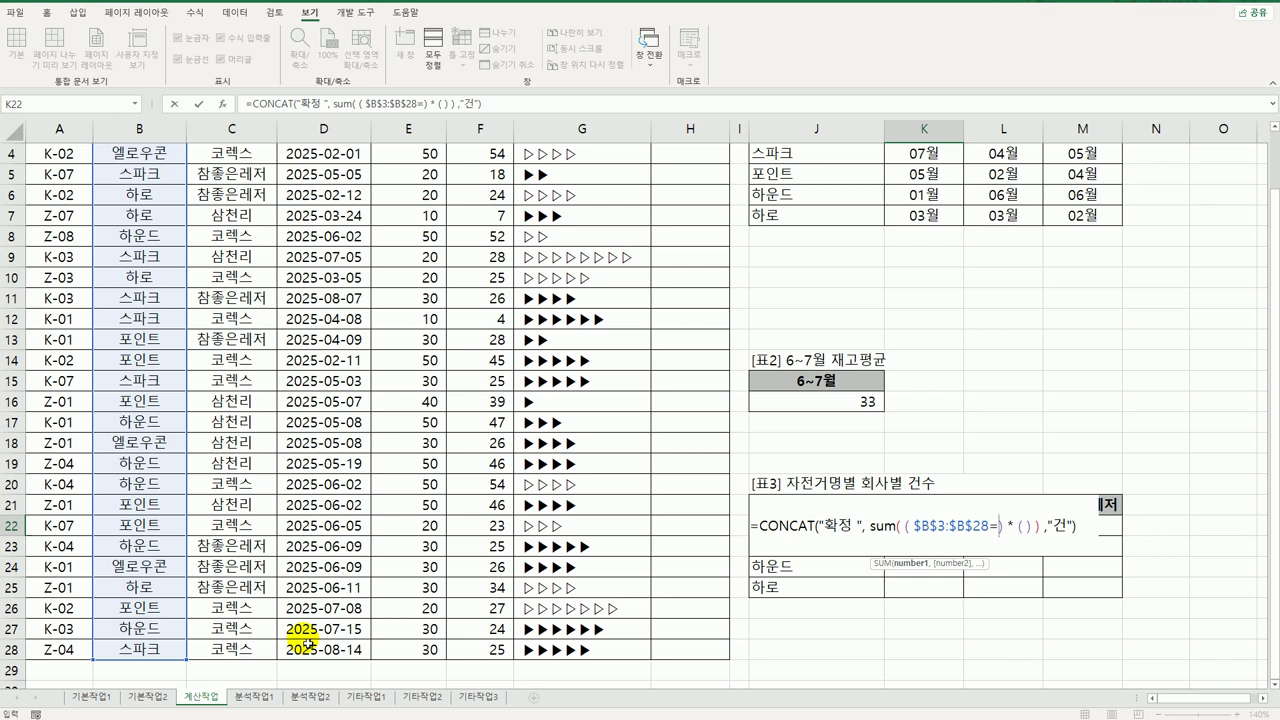
click(810, 575)
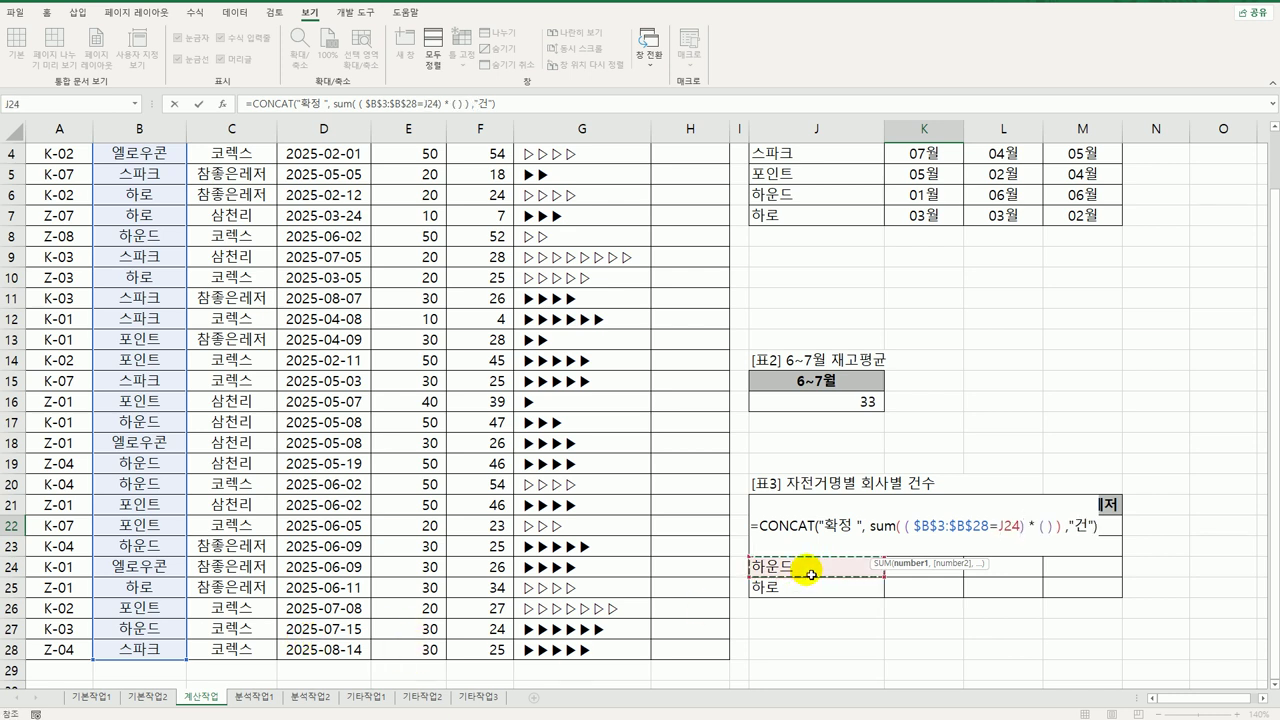
key(Up)
key(Up)
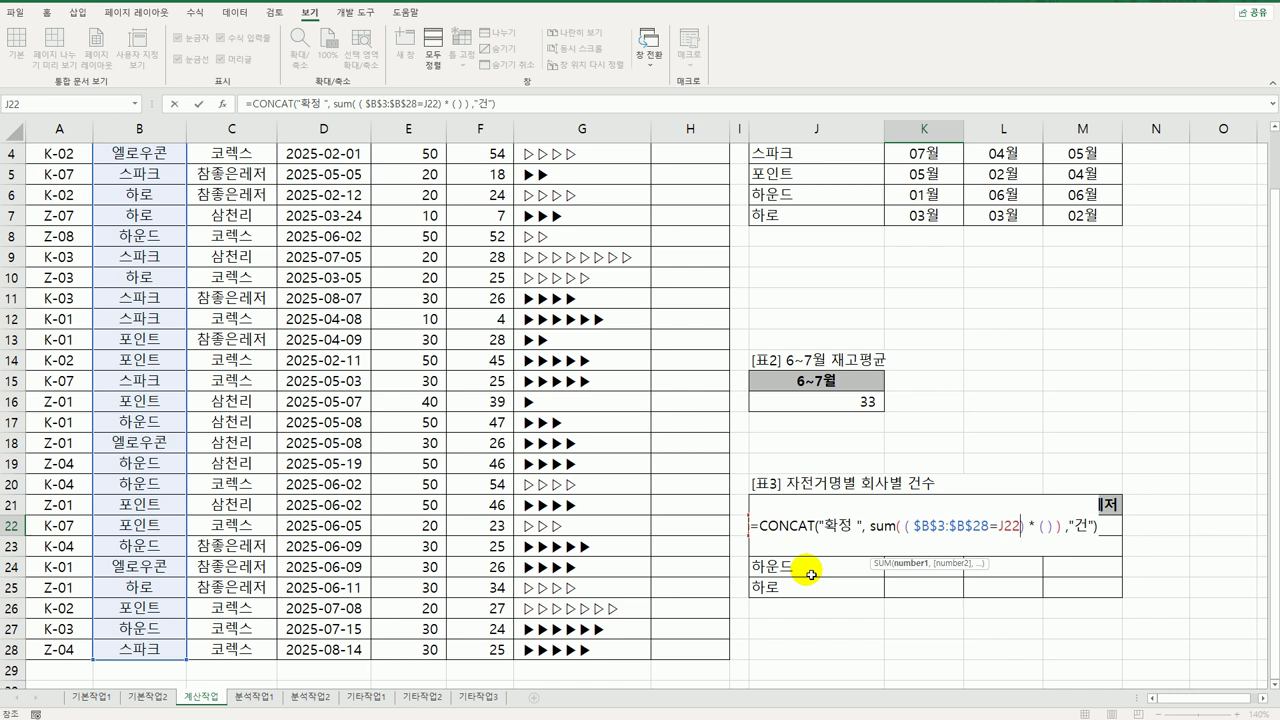
key(F4)
key(F4)
key(F4)
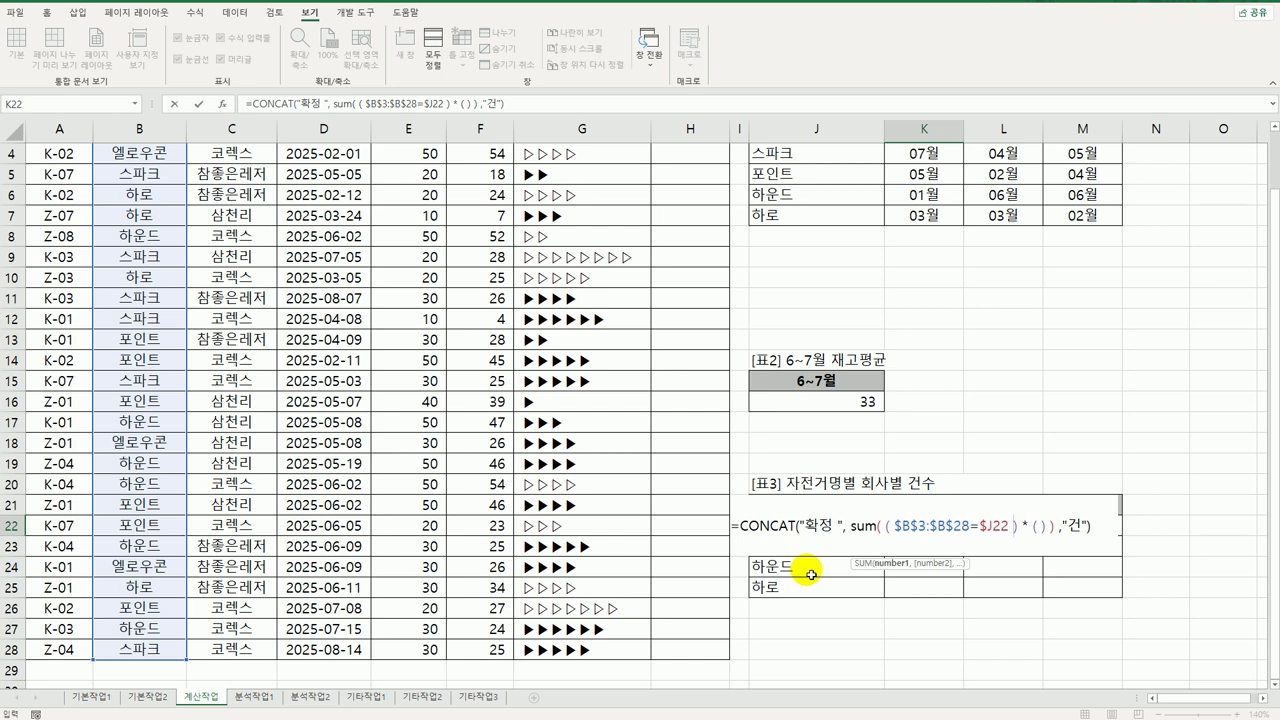
- Start the second bracketed condition of the K22 sum with the absolute company range $C$3:$C$28 followed by an equals sign
click(1038, 526)
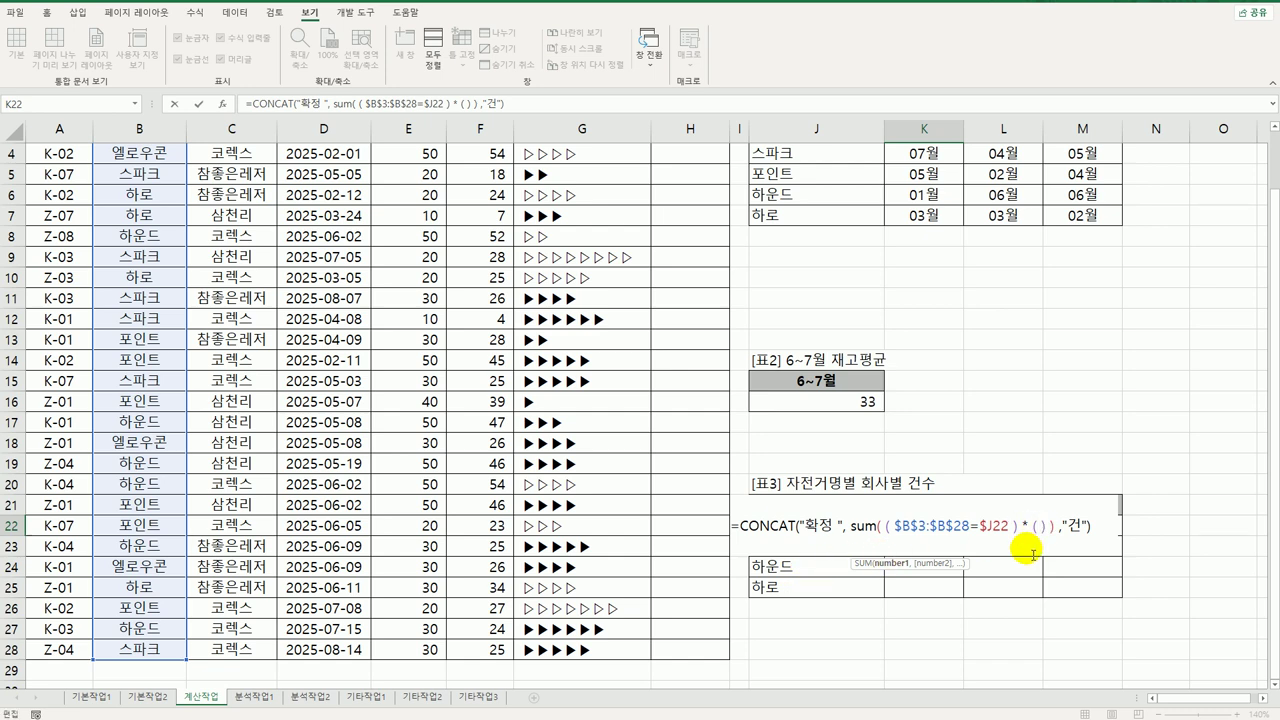
scroll(165, 376, up, 1)
click(230, 192)
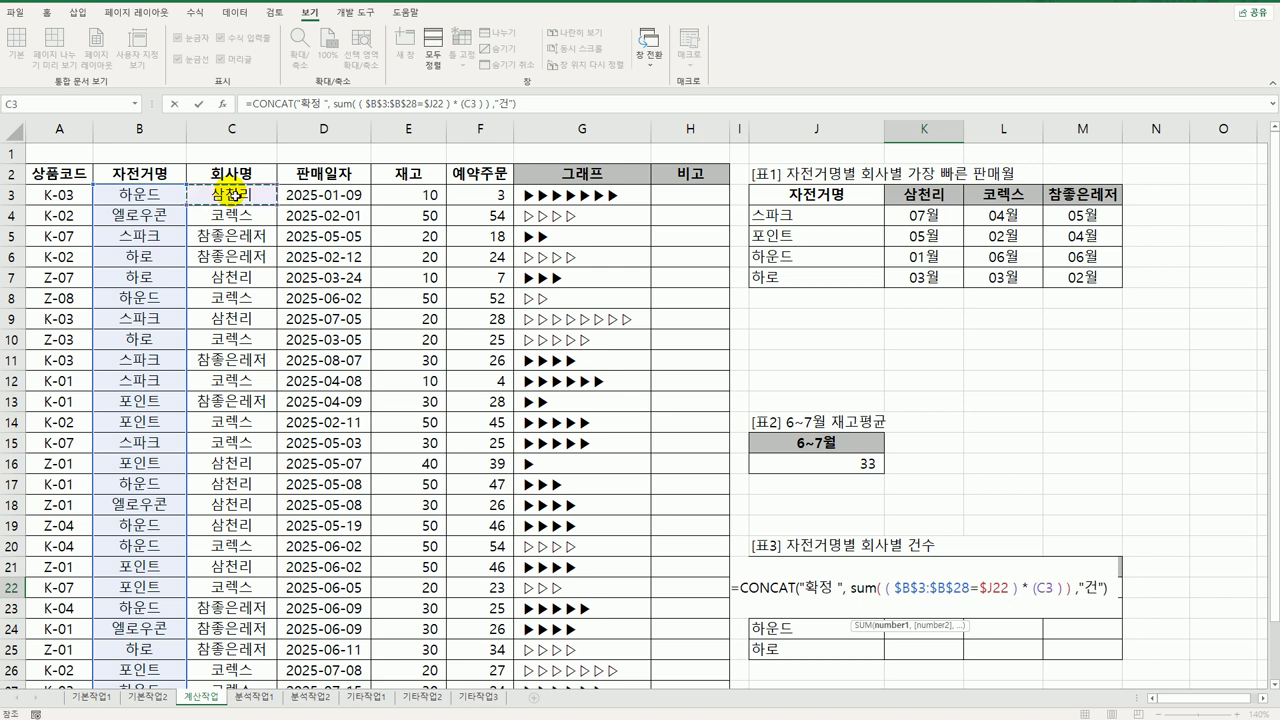
drag(230, 192, 225, 662)
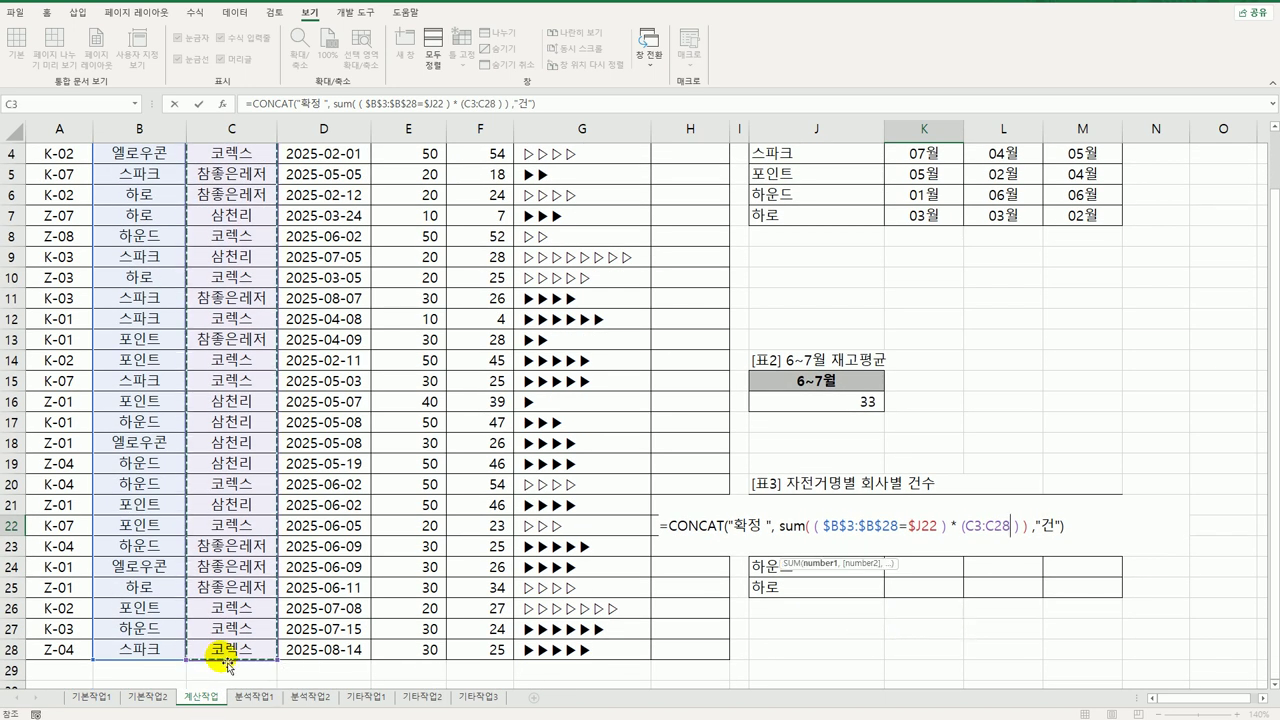
key(F4)
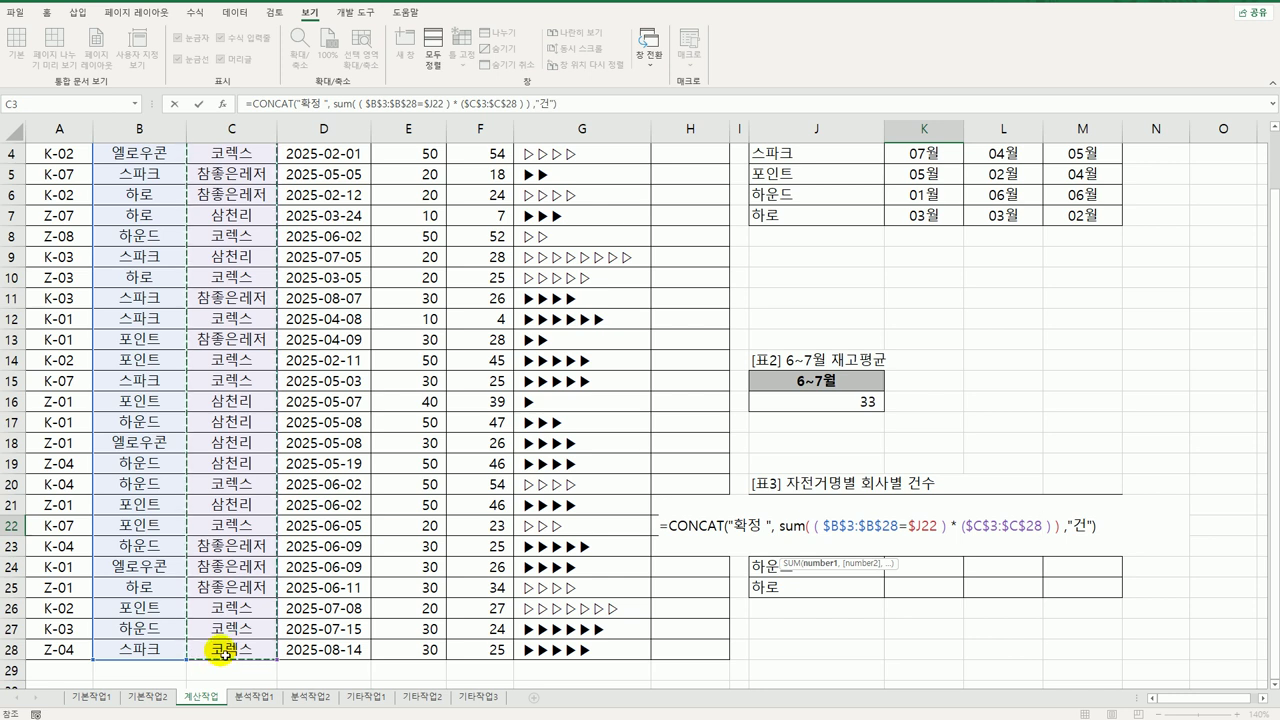
text(=)
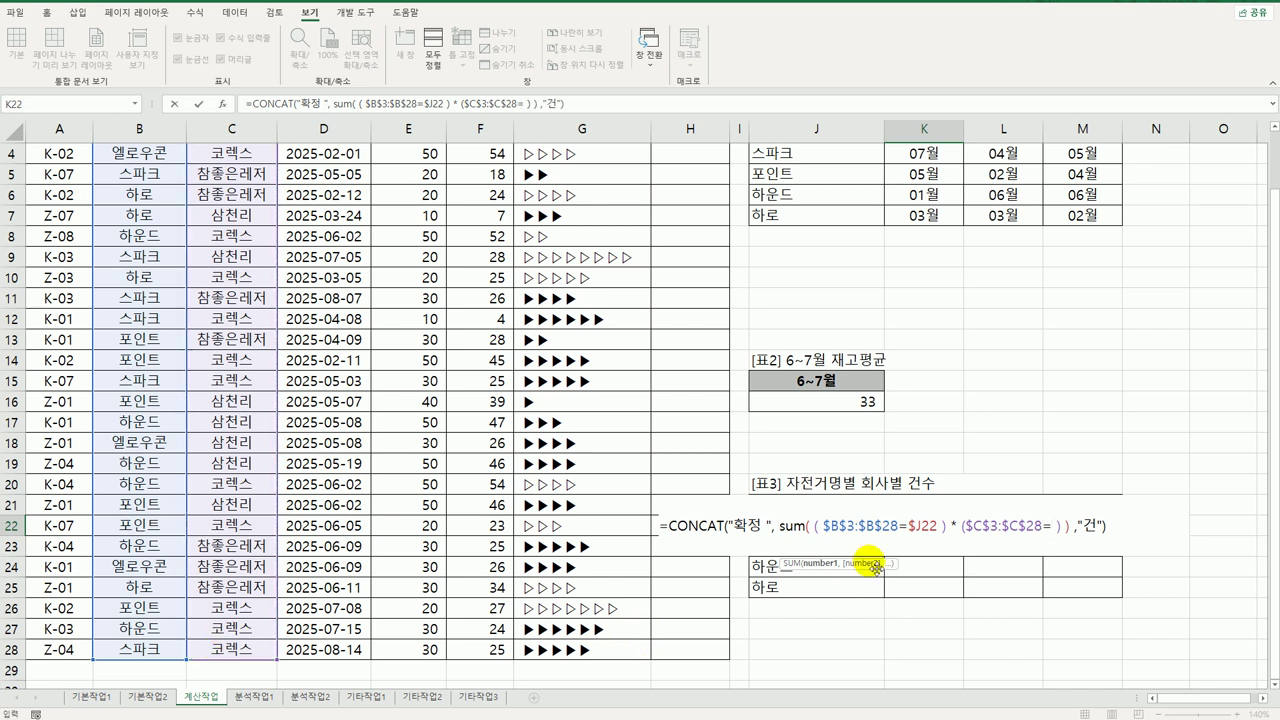
- Complete the second condition by comparing the company range with header cell K$21, locking only its row
click(929, 489)
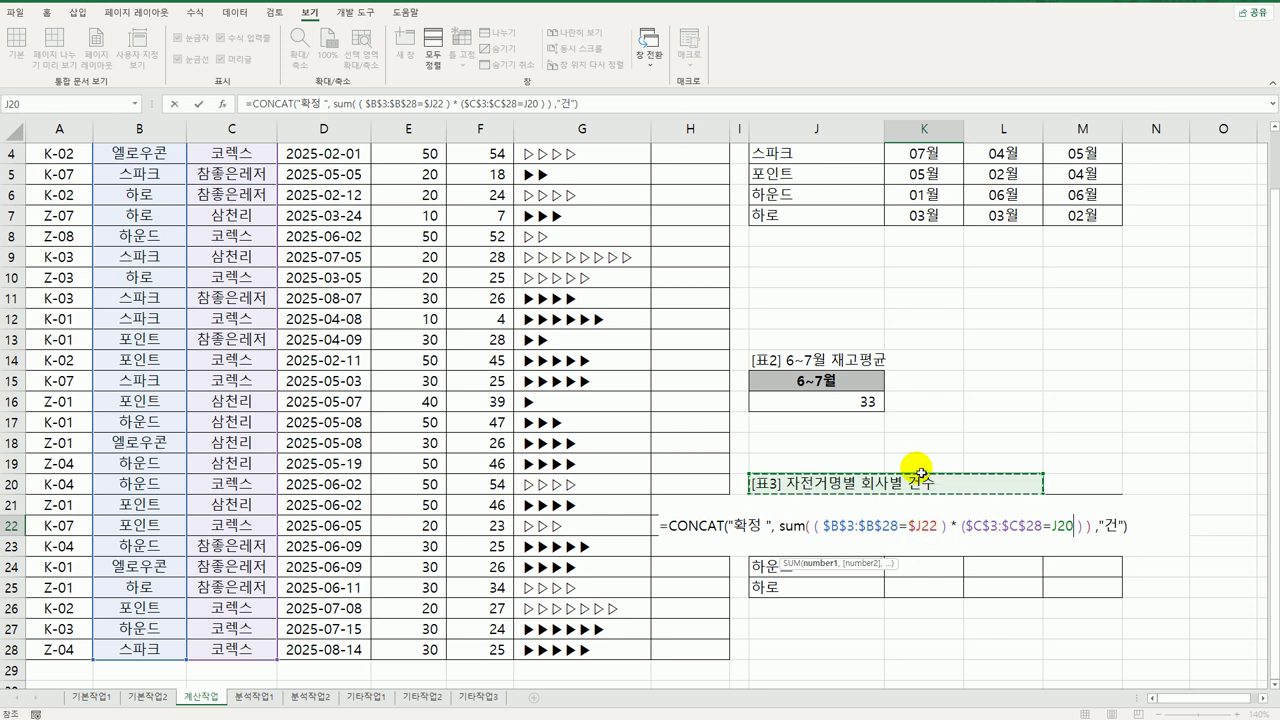
click(915, 463)
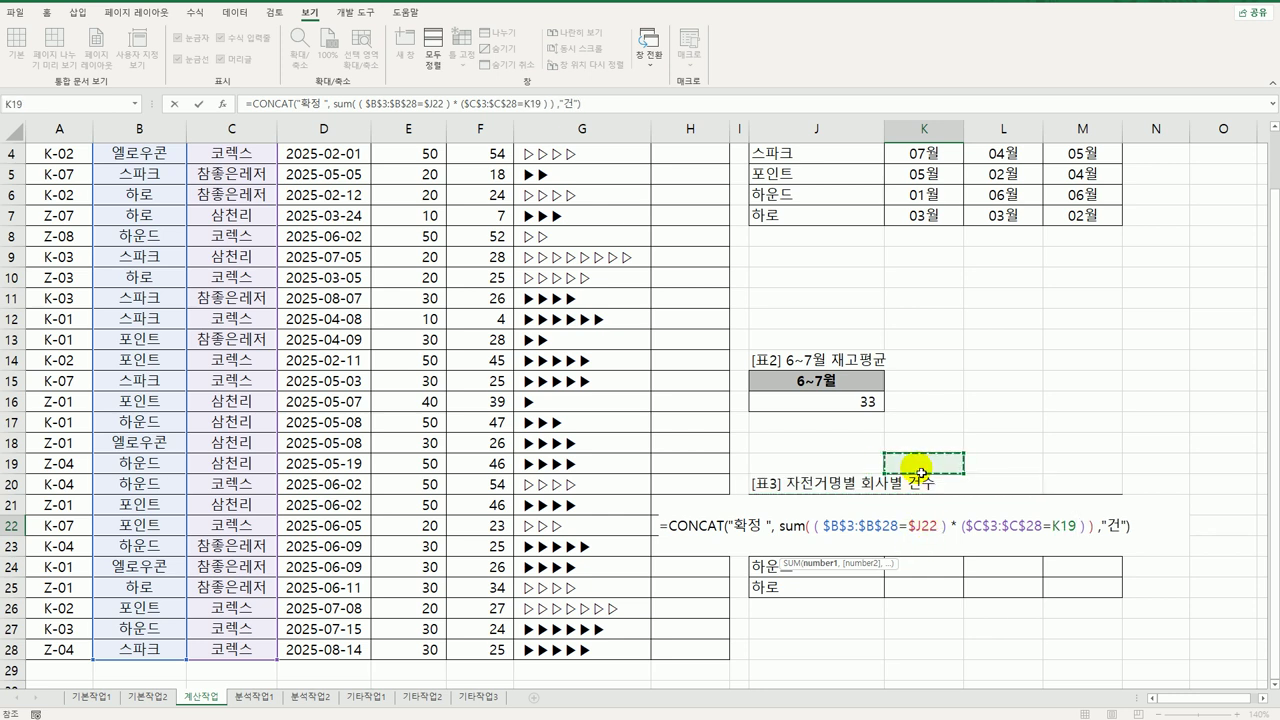
click(905, 568)
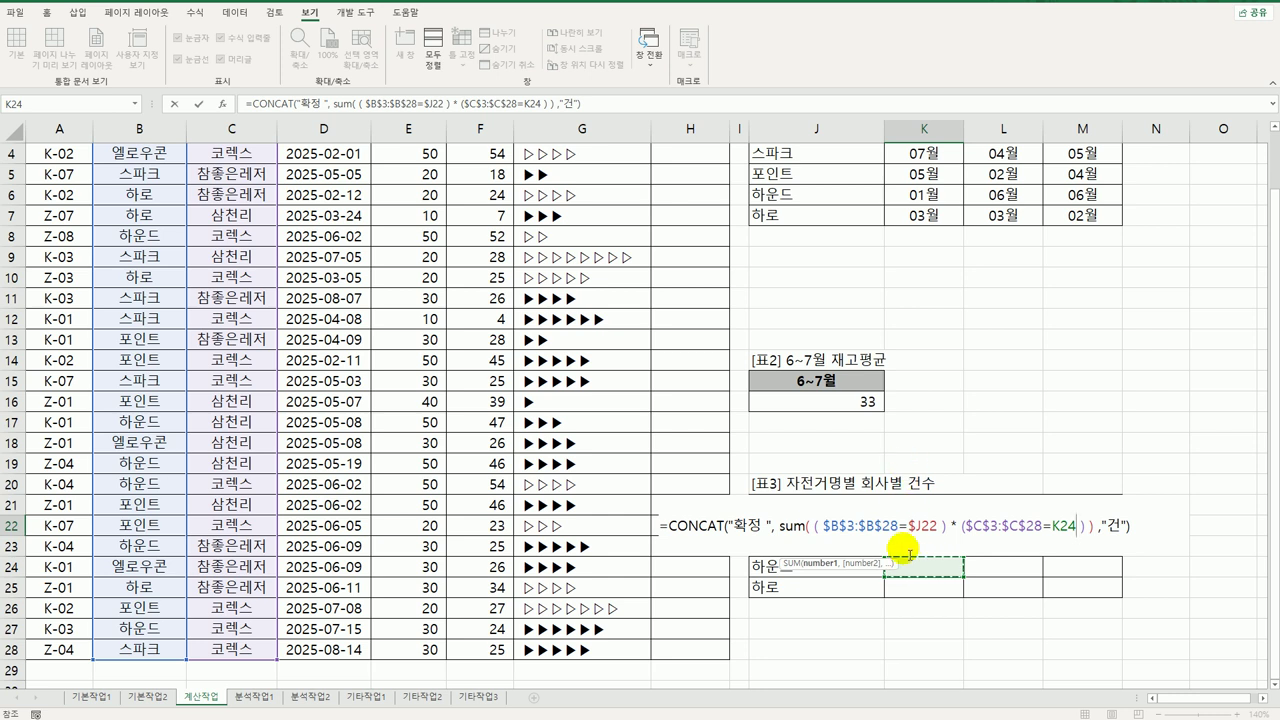
key(Up)
key(Up)
key(Up)
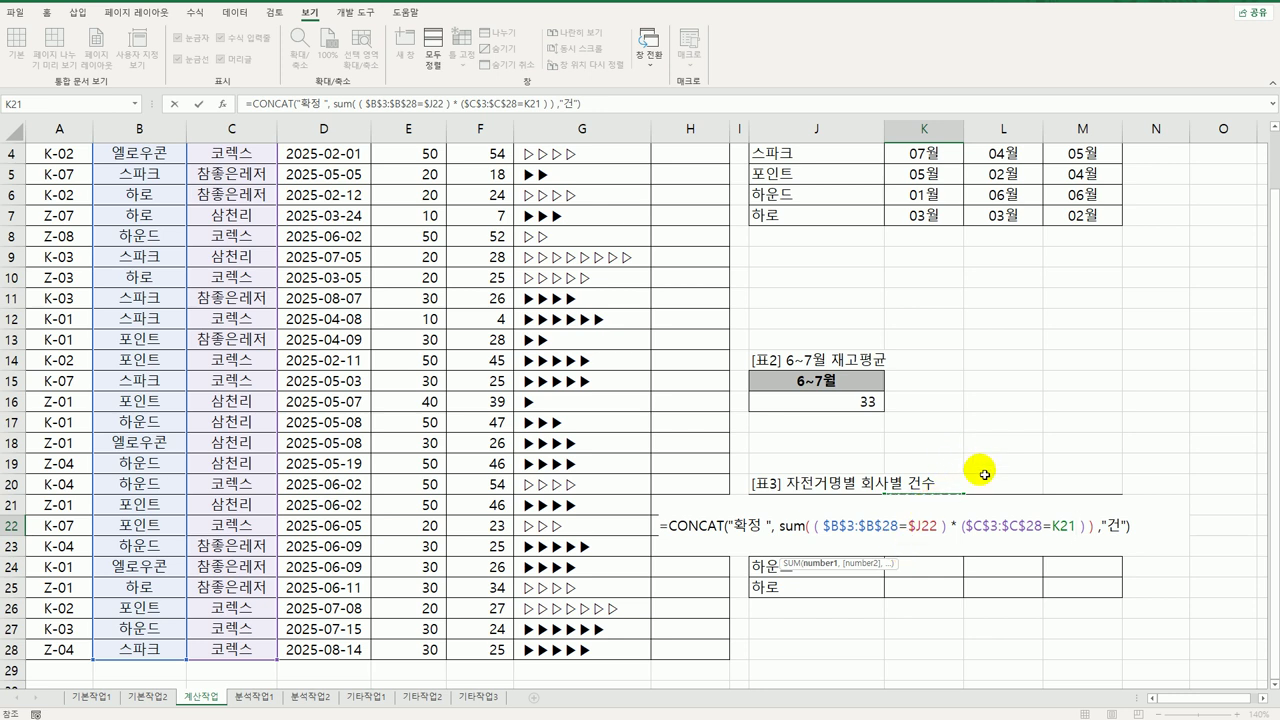
click(1092, 527)
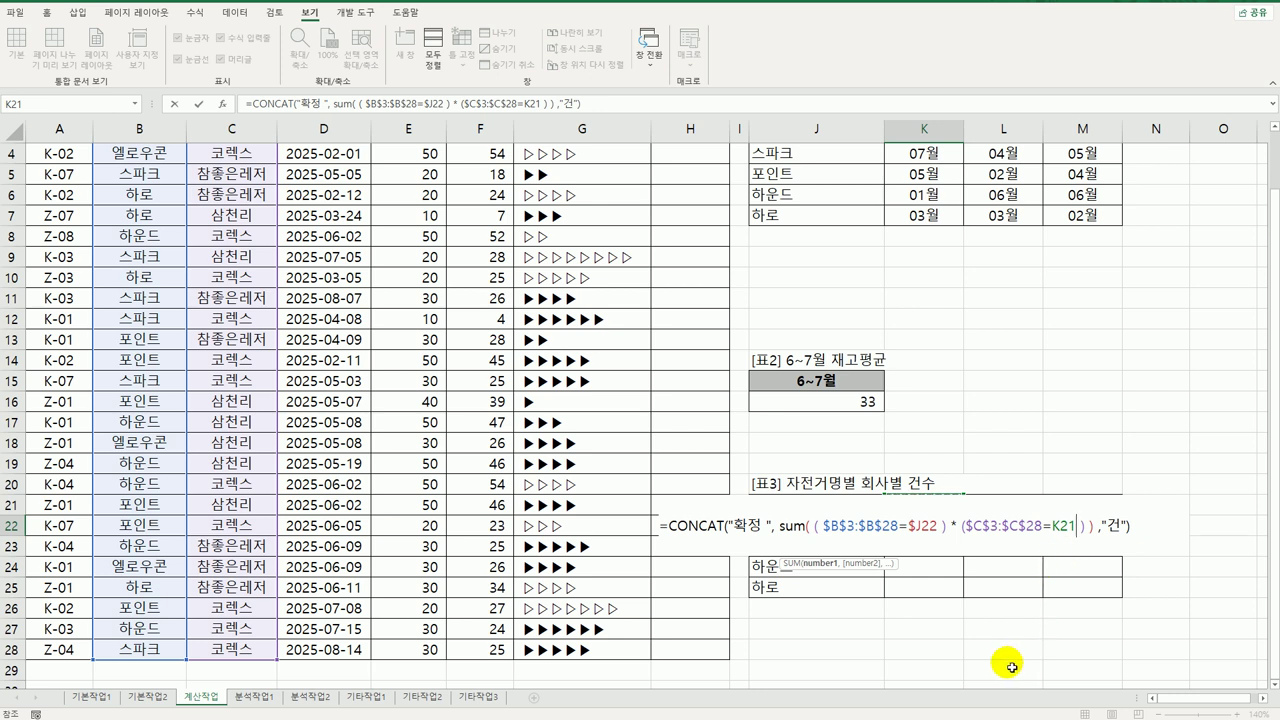
key(F4)
key(F4)
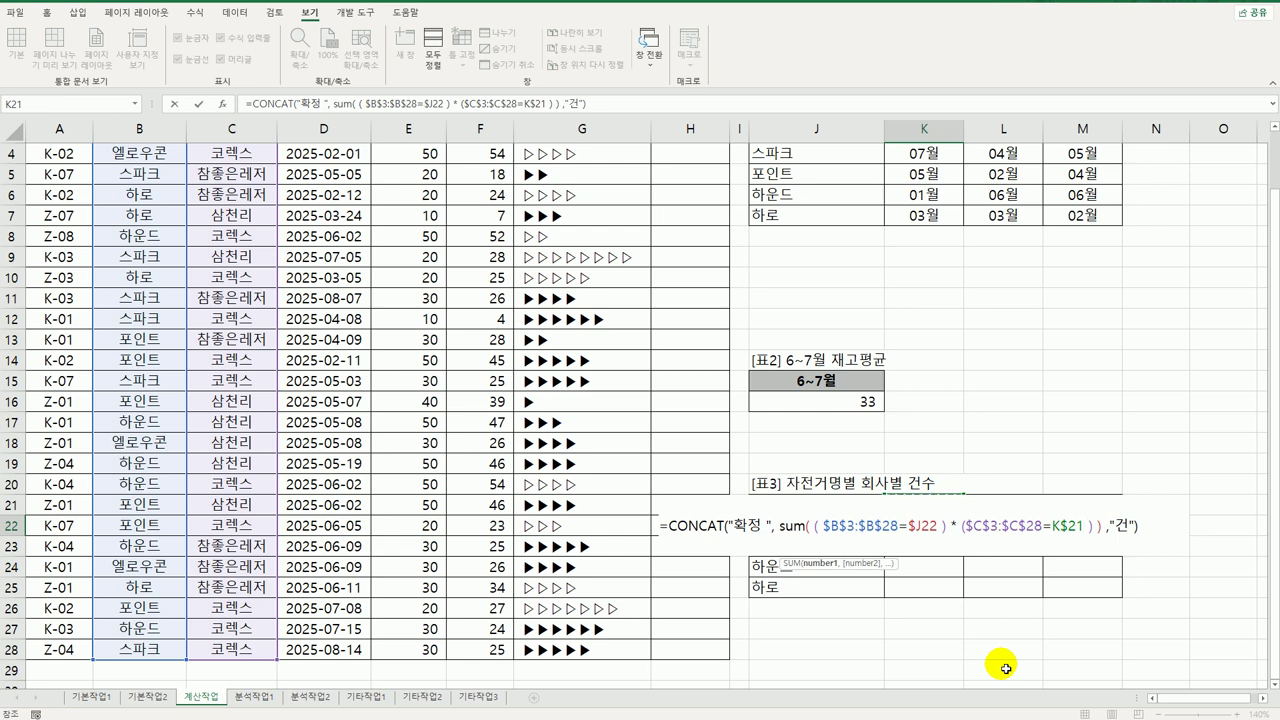
- Enter the K22 formula as an array formula and fill it through K22:M25 of 표3
key(ctrl+shift+Return)
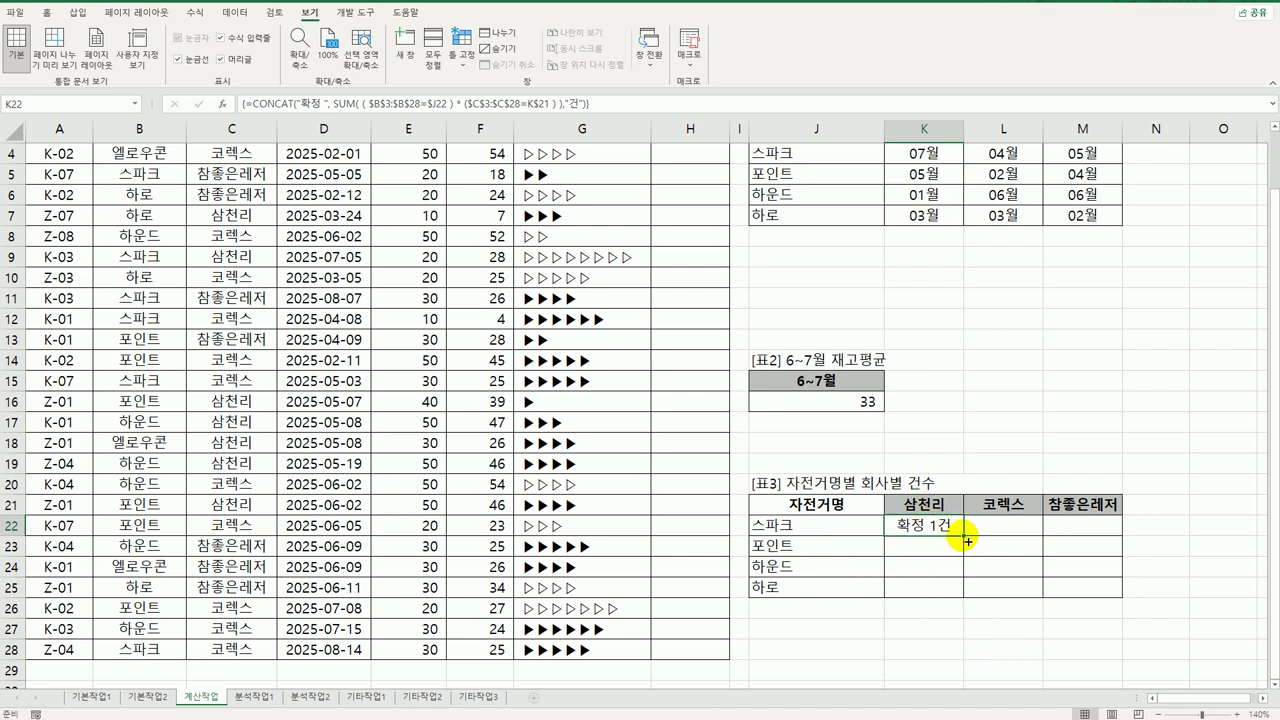
drag(964, 538, 1100, 597)
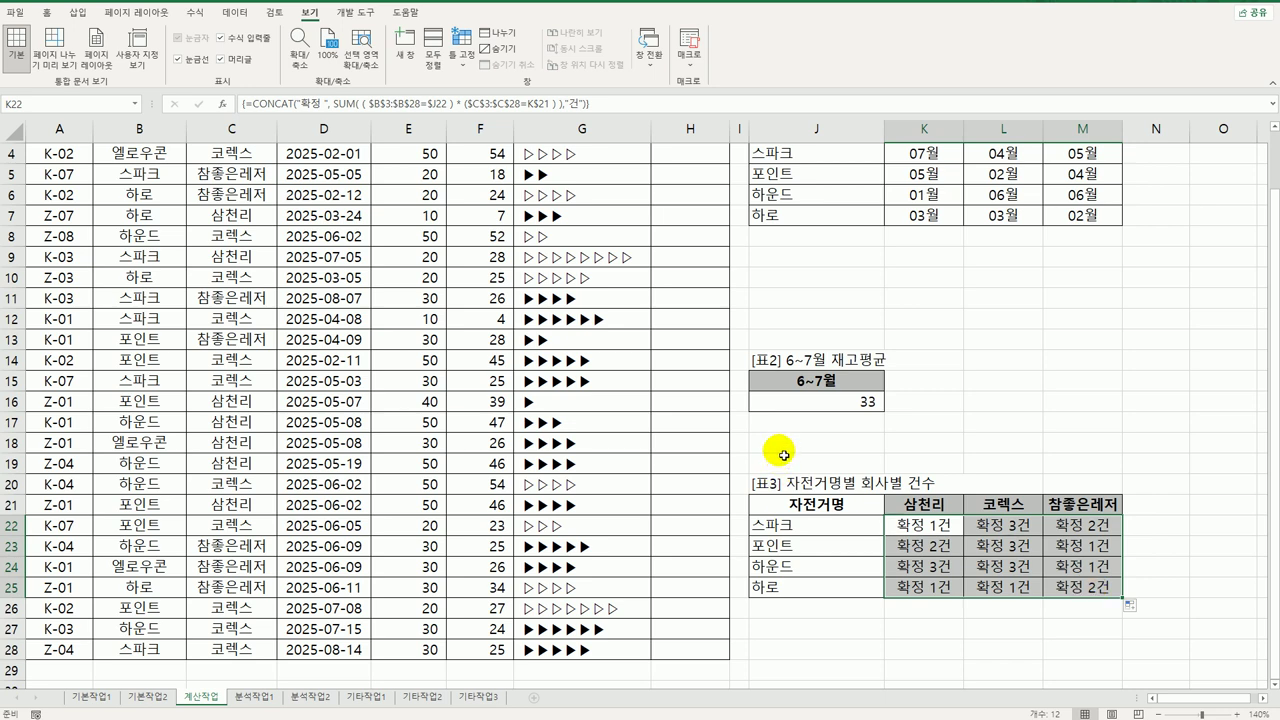
- With H3 of the 비고 column selected, open the Visual Basic editor and insert a new module
scroll(779, 450, up, 1)
click(680, 198)
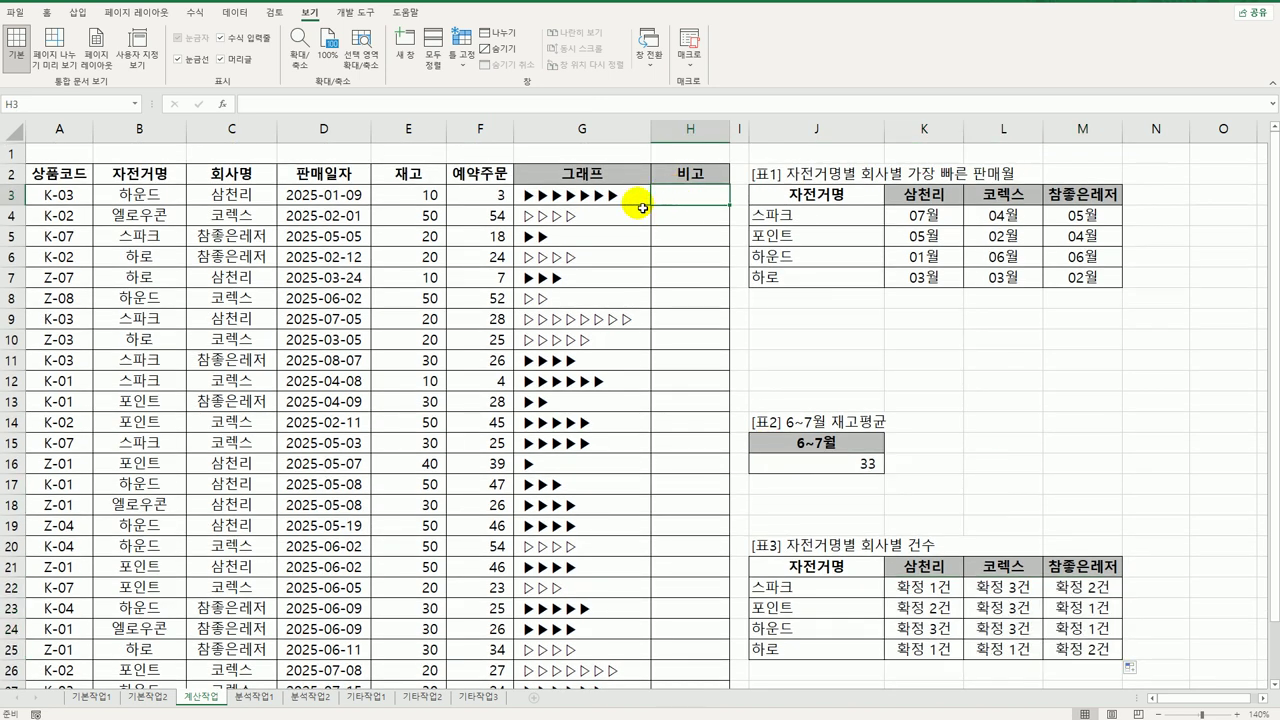
click(355, 14)
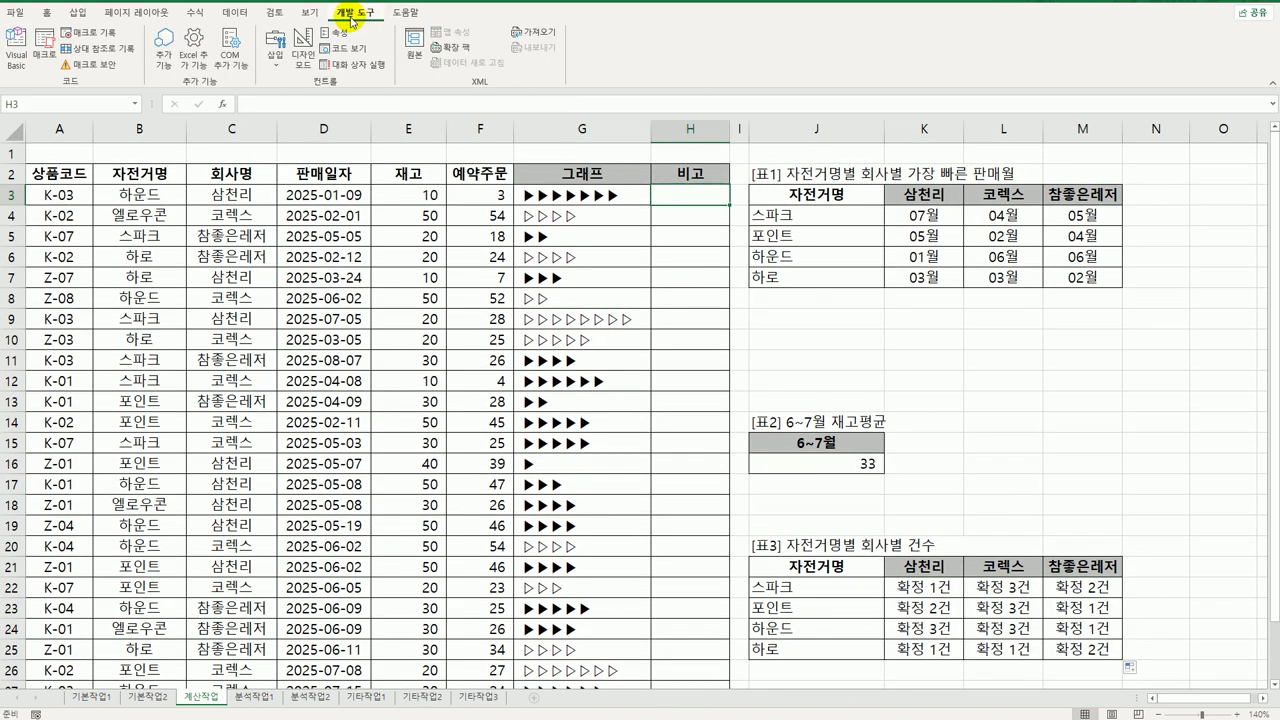
click(17, 60)
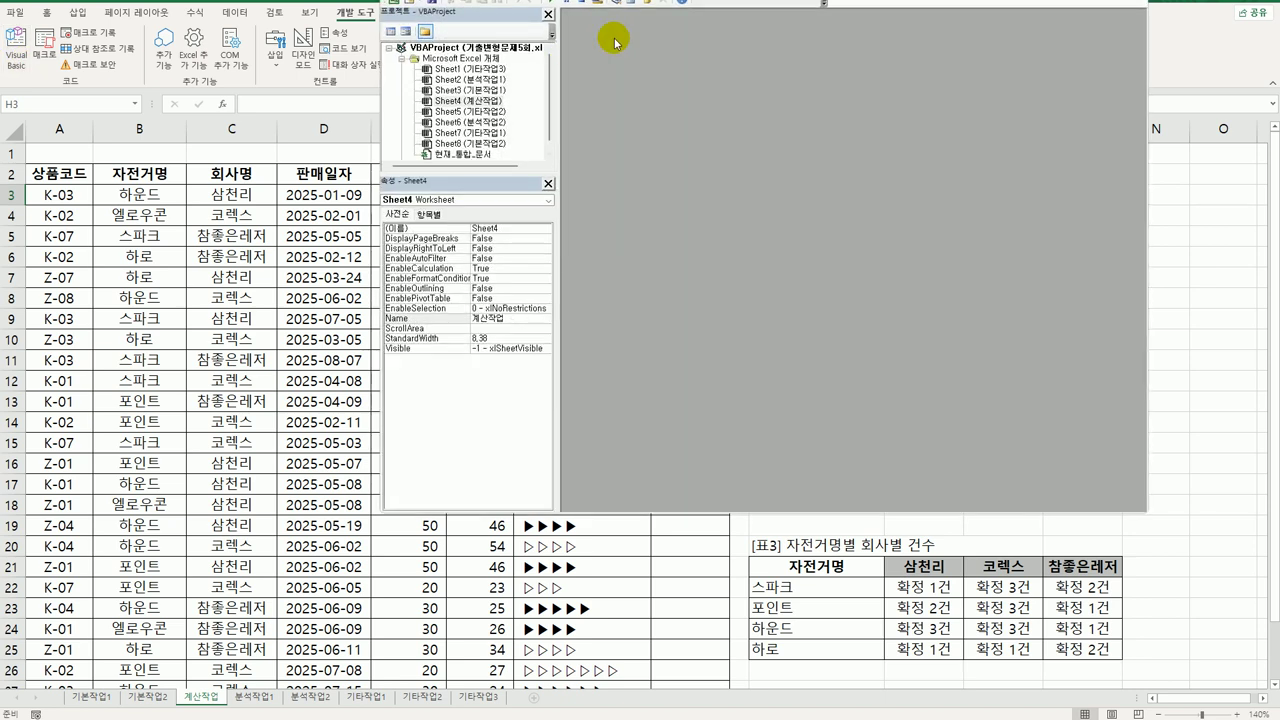
click(512, 3)
click(525, 27)
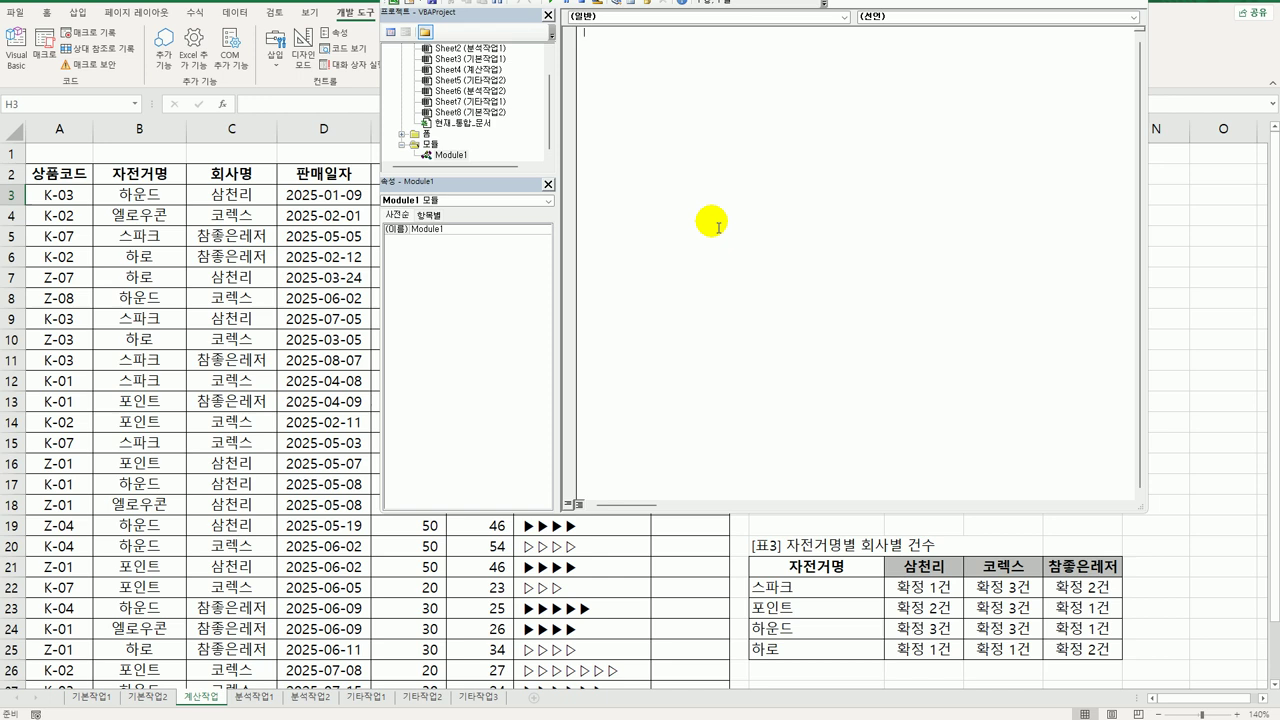
- Declare Public Function fn비고(예약주문) in the module and open a Select Case 예약주문 block inside it
text(publ)
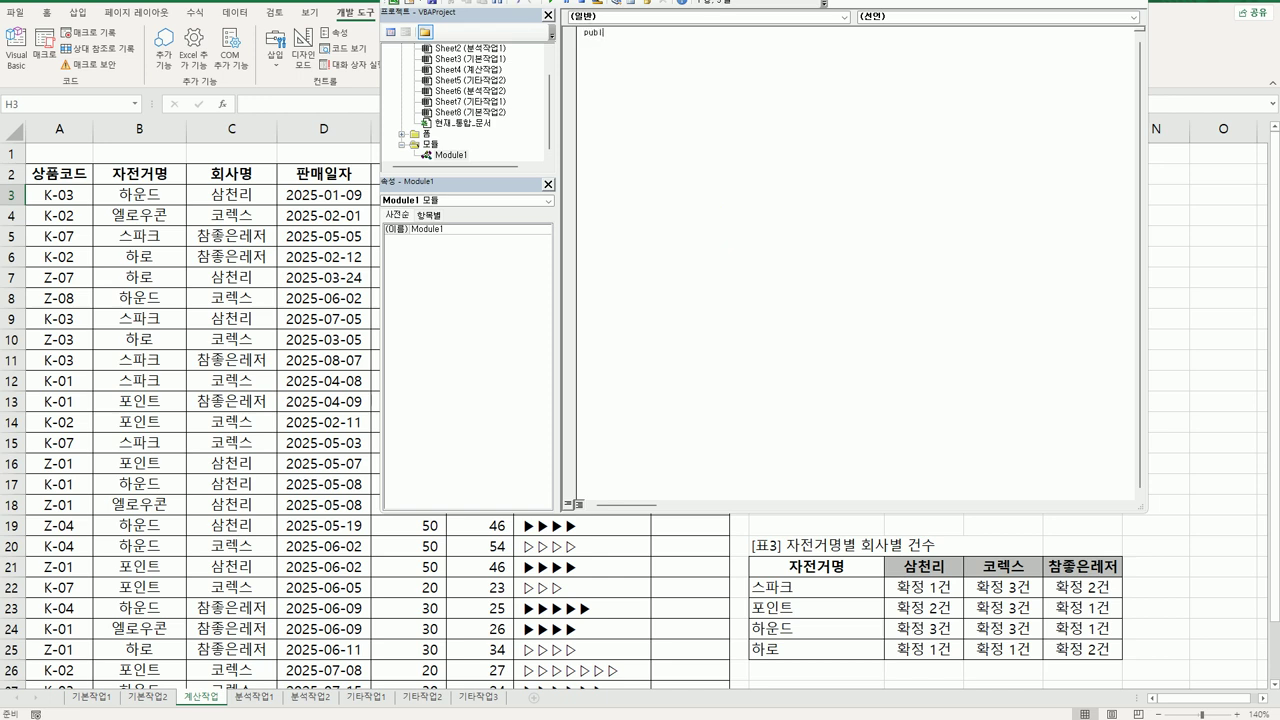
text(ic function fn비고(예약주무ㄴ))
key(Return)
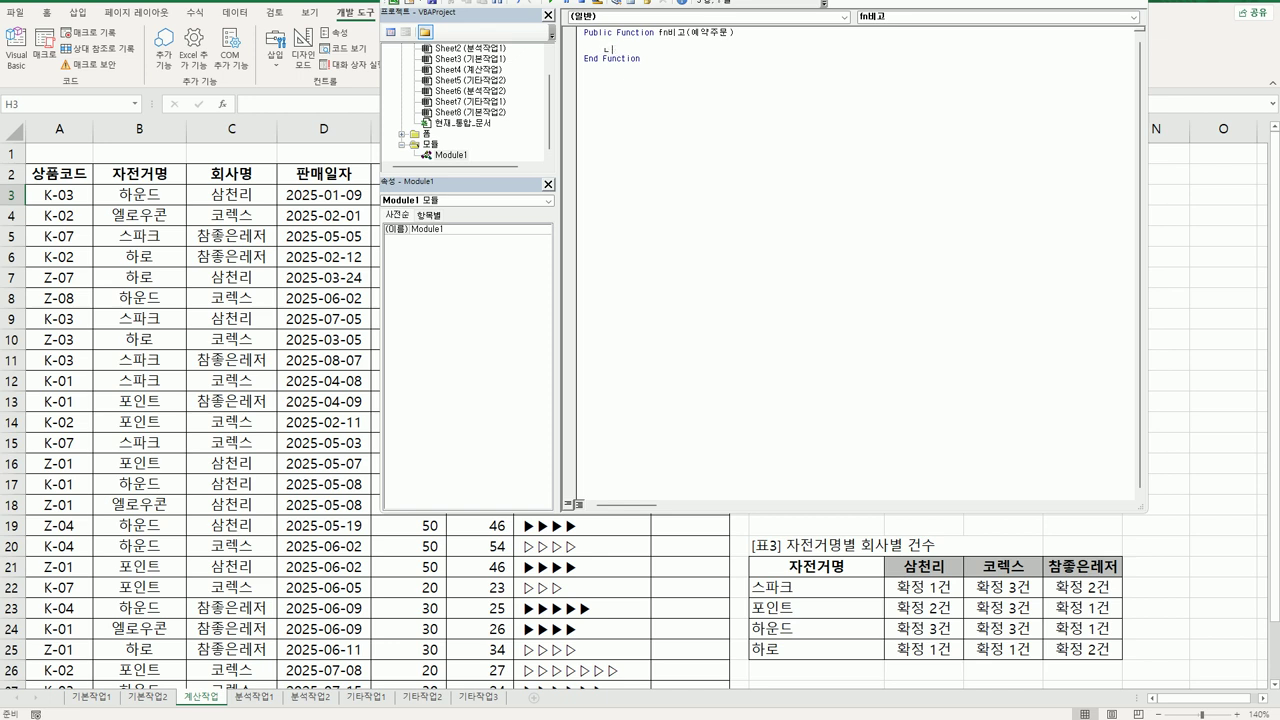
text(select case 예약주문)
key(Return)
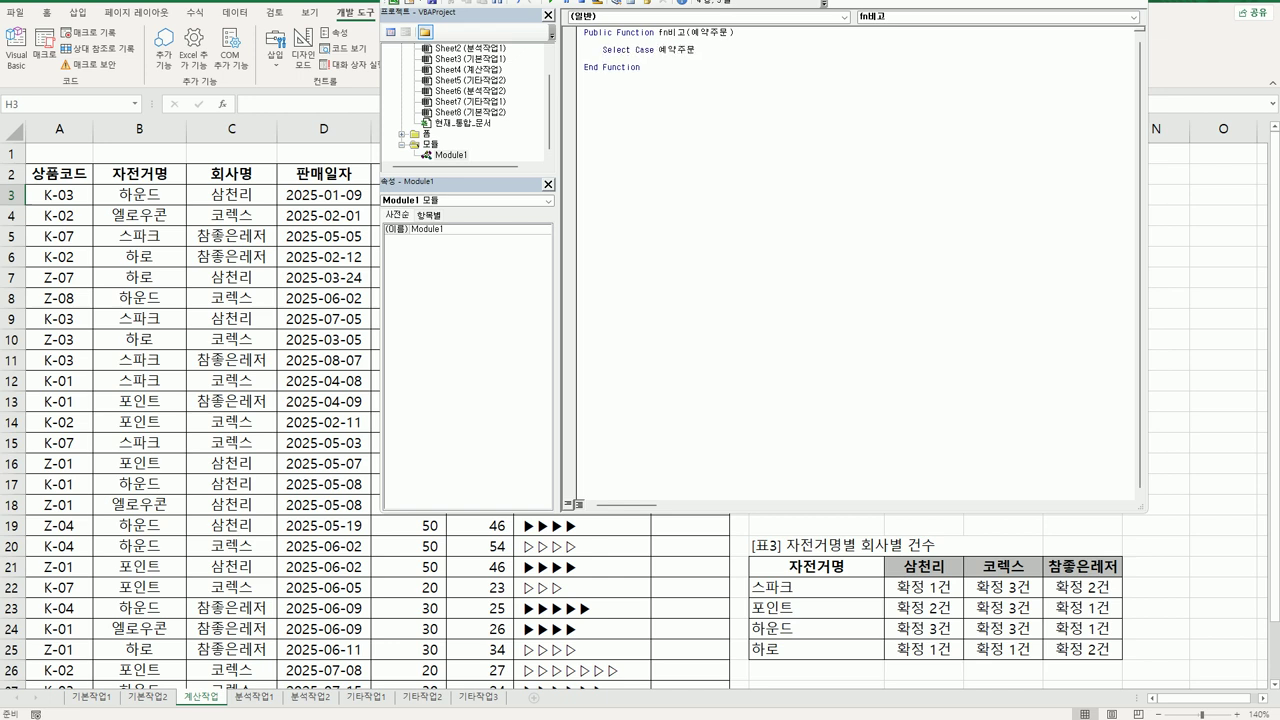
- Add the branch Case Is >= 30 that sets fn비고 = "단체구매"
text(case is >= 30)
key(Return)
key(Tab)
text(fn비고 = ")
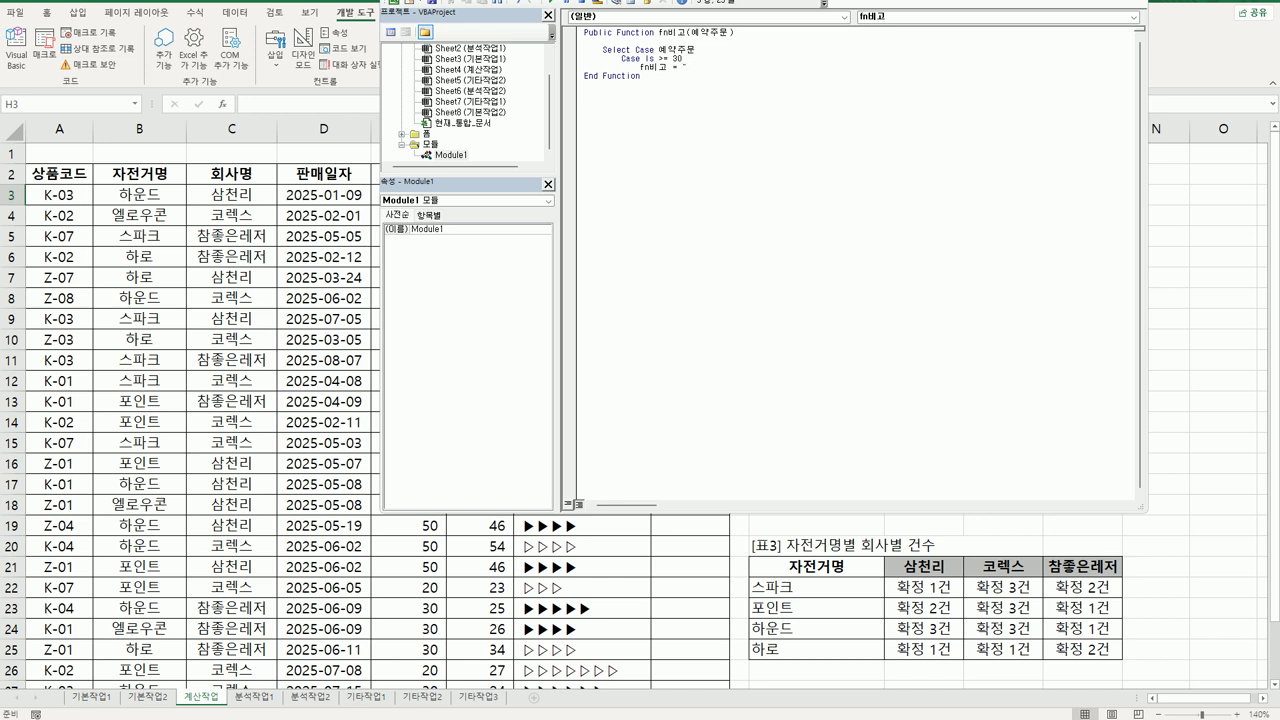
text(단체구매")
key(Return)
- Duplicate the first branch below itself and change the copy to Case Is < 5 with fn비고 = "개인구매"
drag(621, 58, 729, 67)
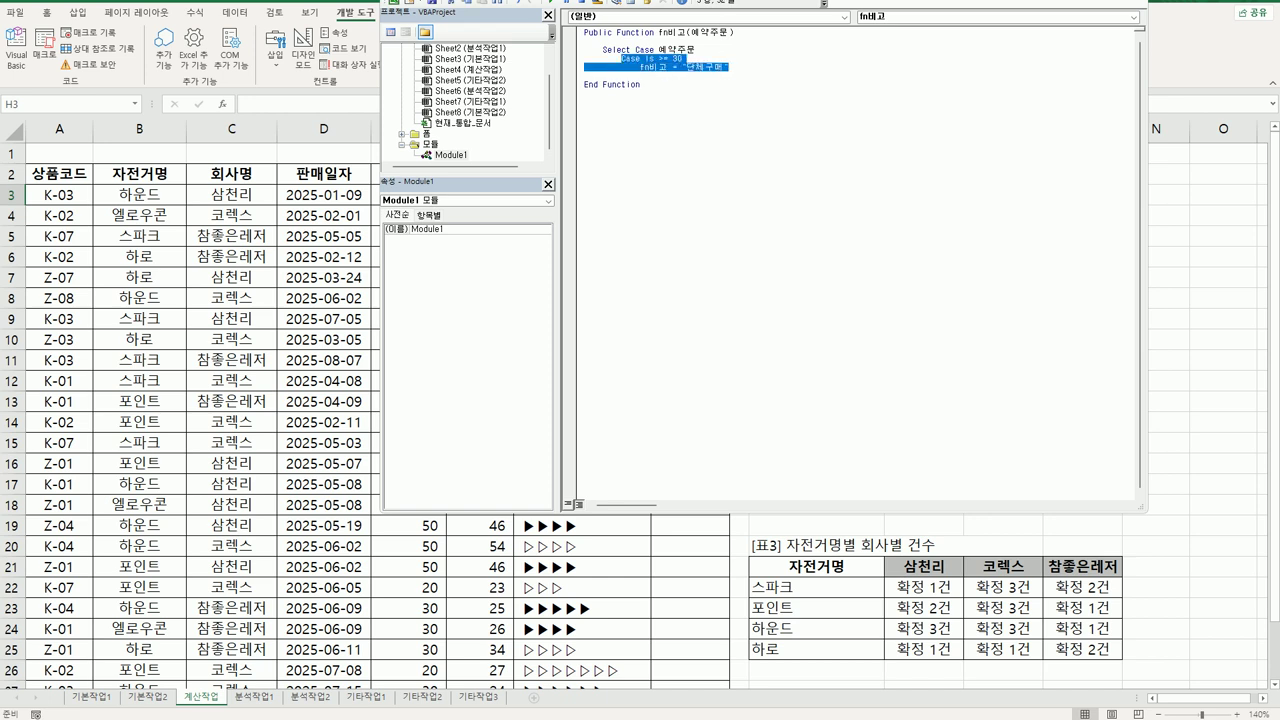
key(ctrl+c)
key(Down)
key(ctrl+v)
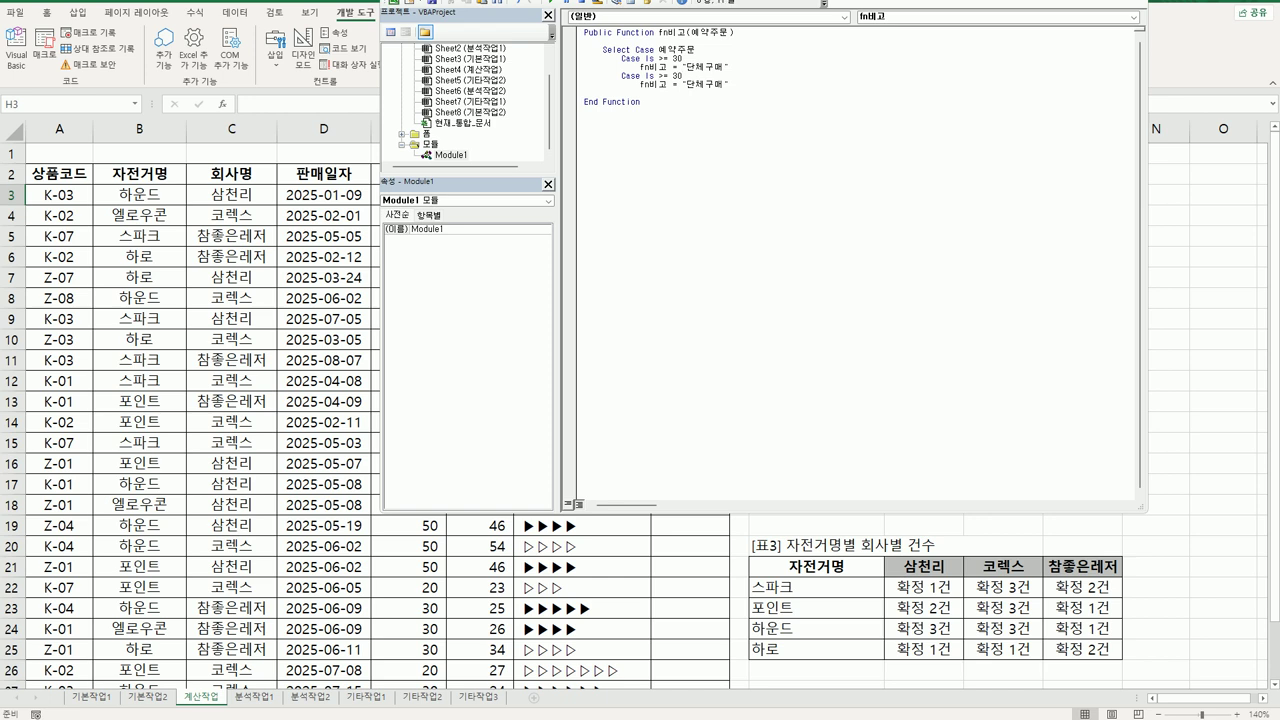
drag(658, 76, 683, 76)
text(<5)
click(667, 84)
drag(686, 84, 706, 84)
text(개인)
- Add a Case Else branch that sets fn비고 to an empty string, reusing the assignment line above
key(End)
key(Return)
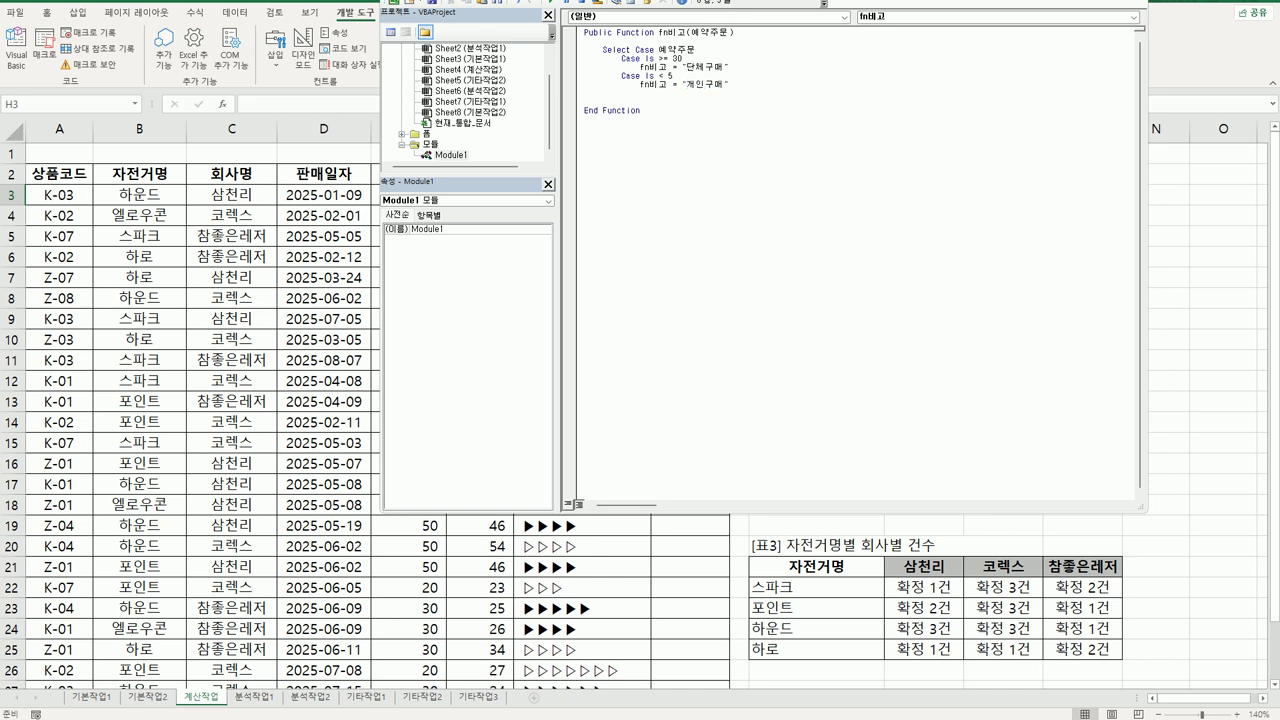
text(case else)
key(Return)
drag(622, 84, 730, 84)
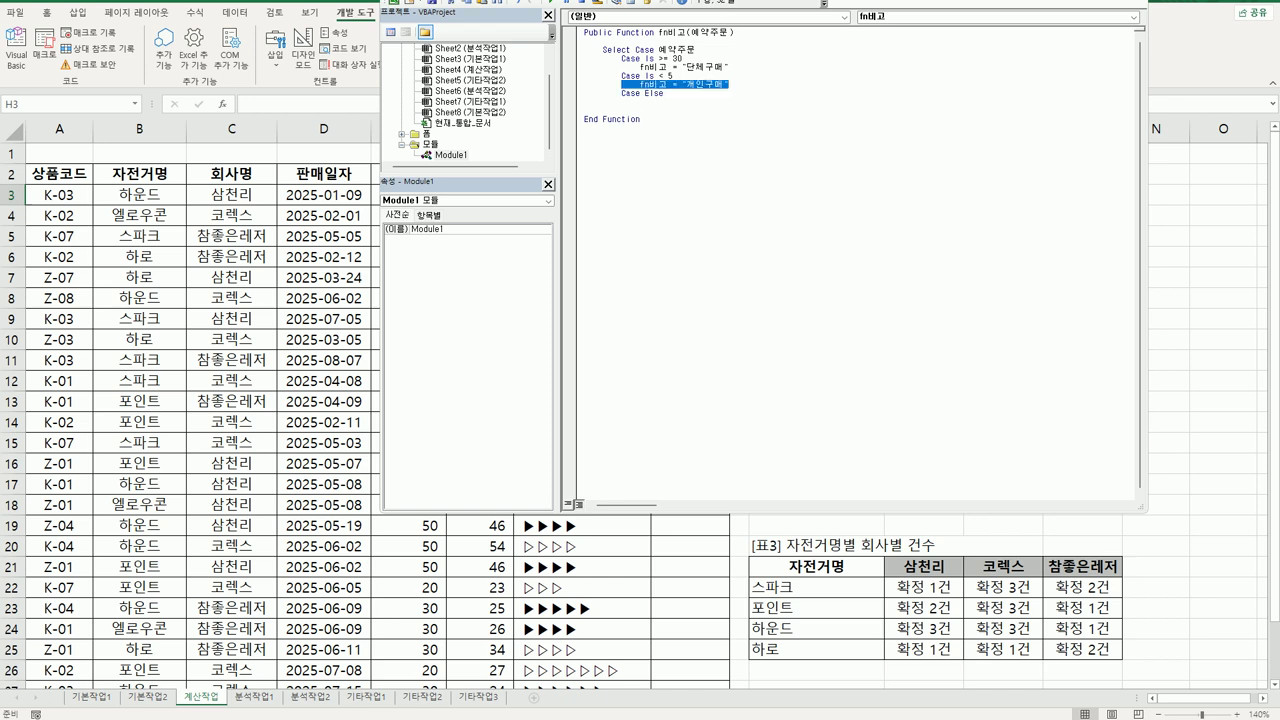
key(ctrl+c)
click(640, 101)
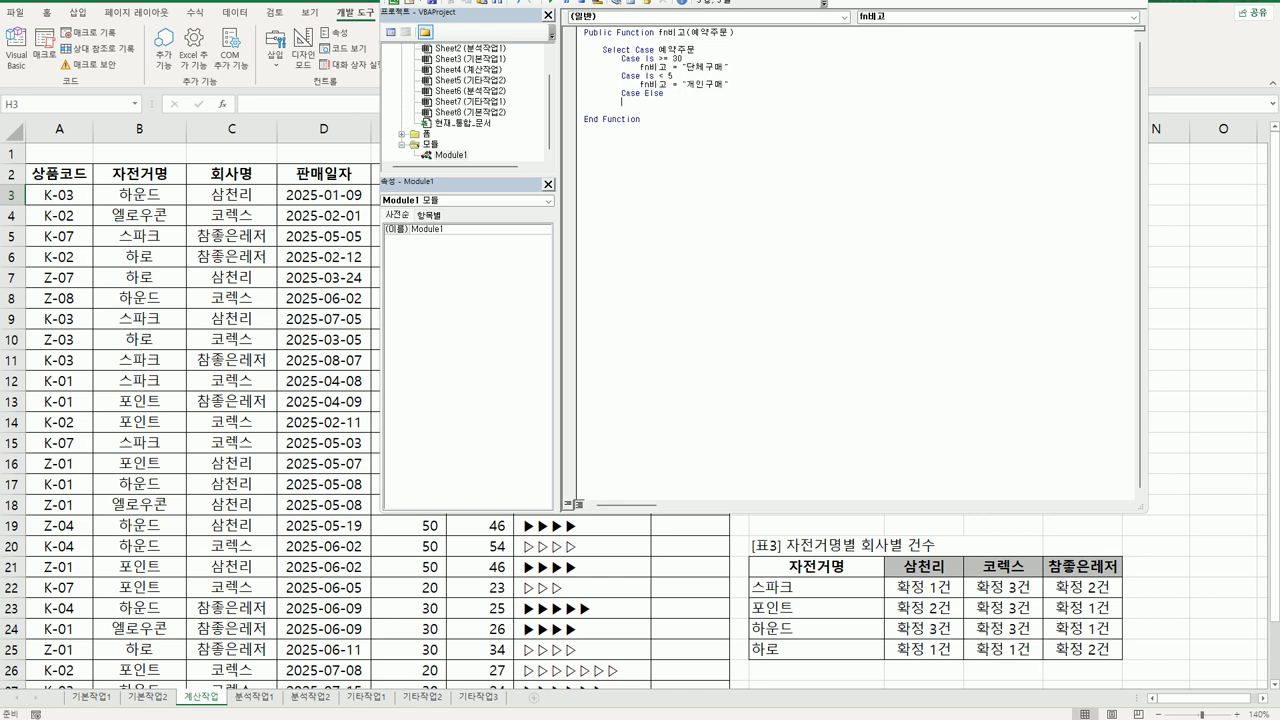
key(ctrl+v)
key(shift+Left)
key(shift+Left)
key(shift+Left)
key(shift+Left)
key(BackSpace)
key(End)
- Close the case block with End Select, aligned with Select Case, and return to the worksheet
key(Return)
key(BackSpace)
key(BackSpace)
text(ㄷ)
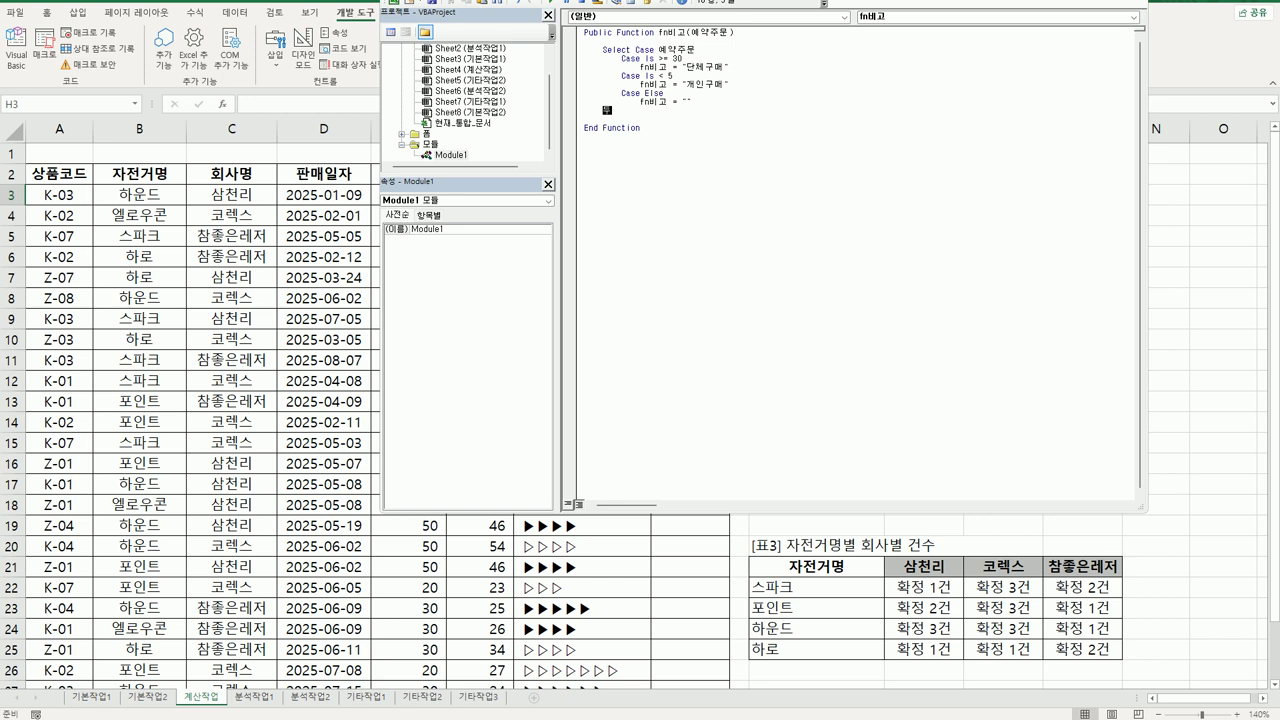
key(BackSpace)
text(end select)
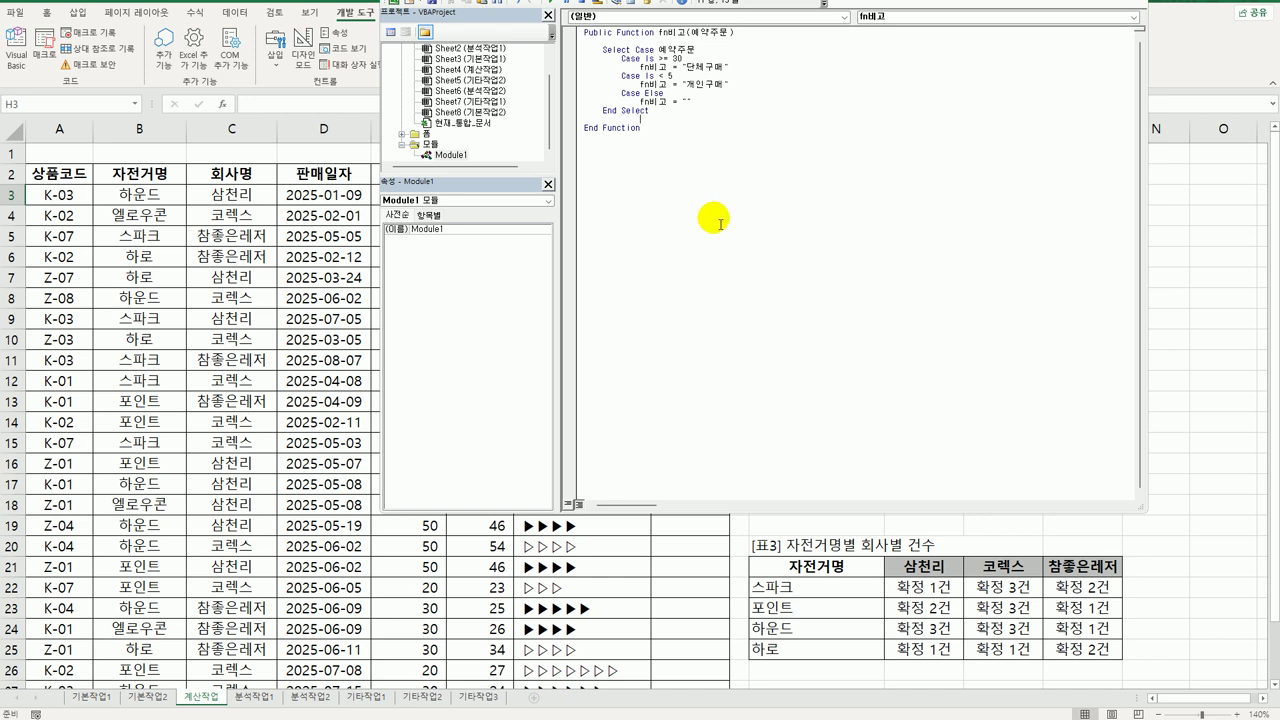
key(alt+q)
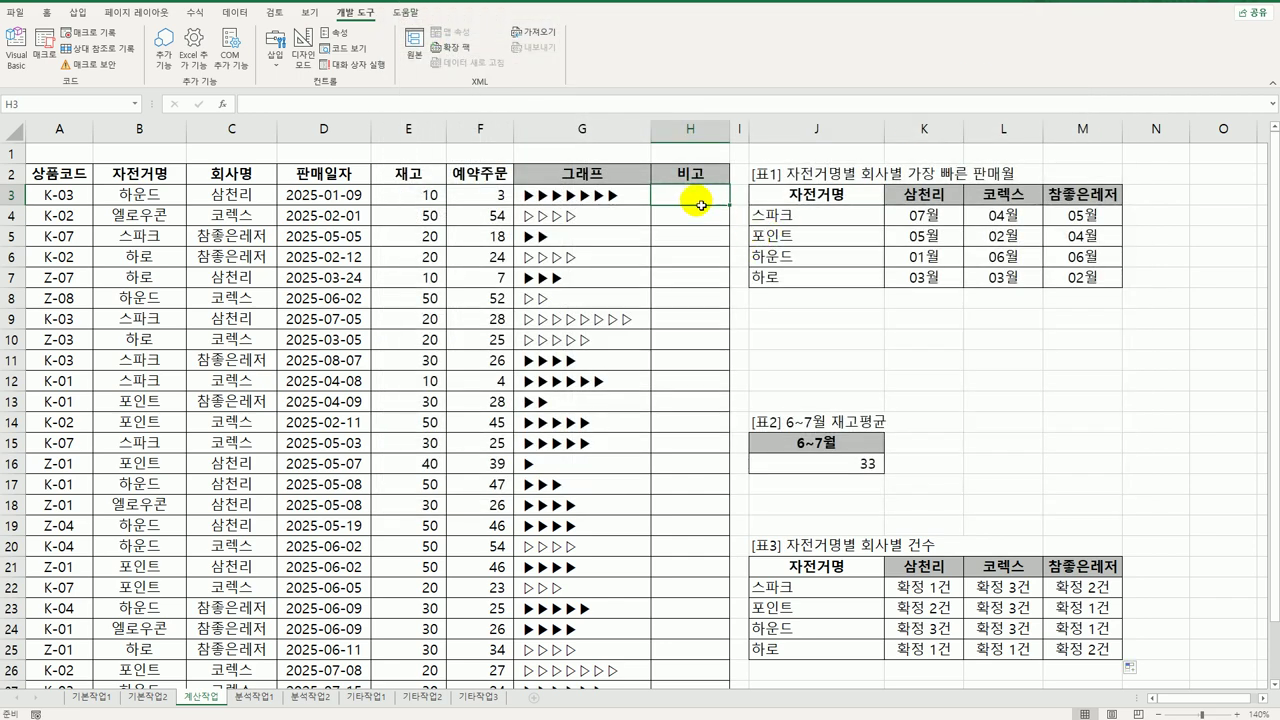
- Insert the user-defined function fn비고 in H3 with F3 as the 예약주문 argument and fill it down the 비고 column
click(222, 103)
click(655, 286)
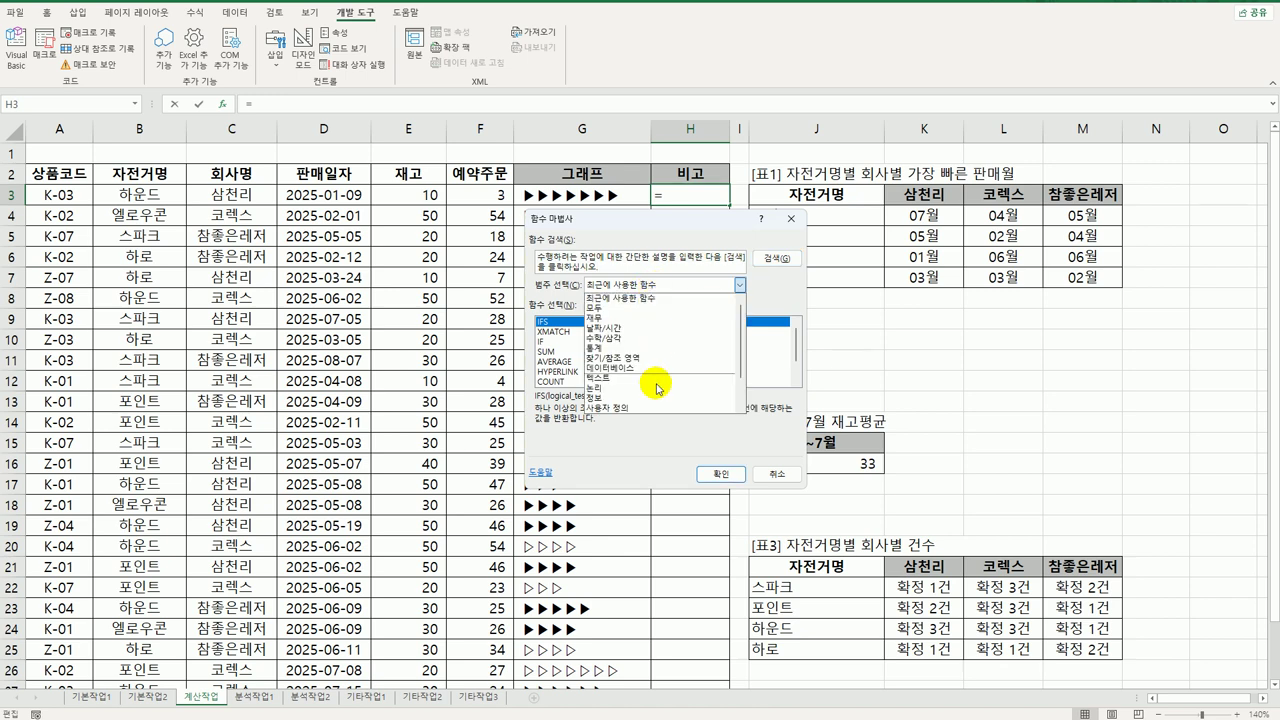
click(657, 408)
click(720, 474)
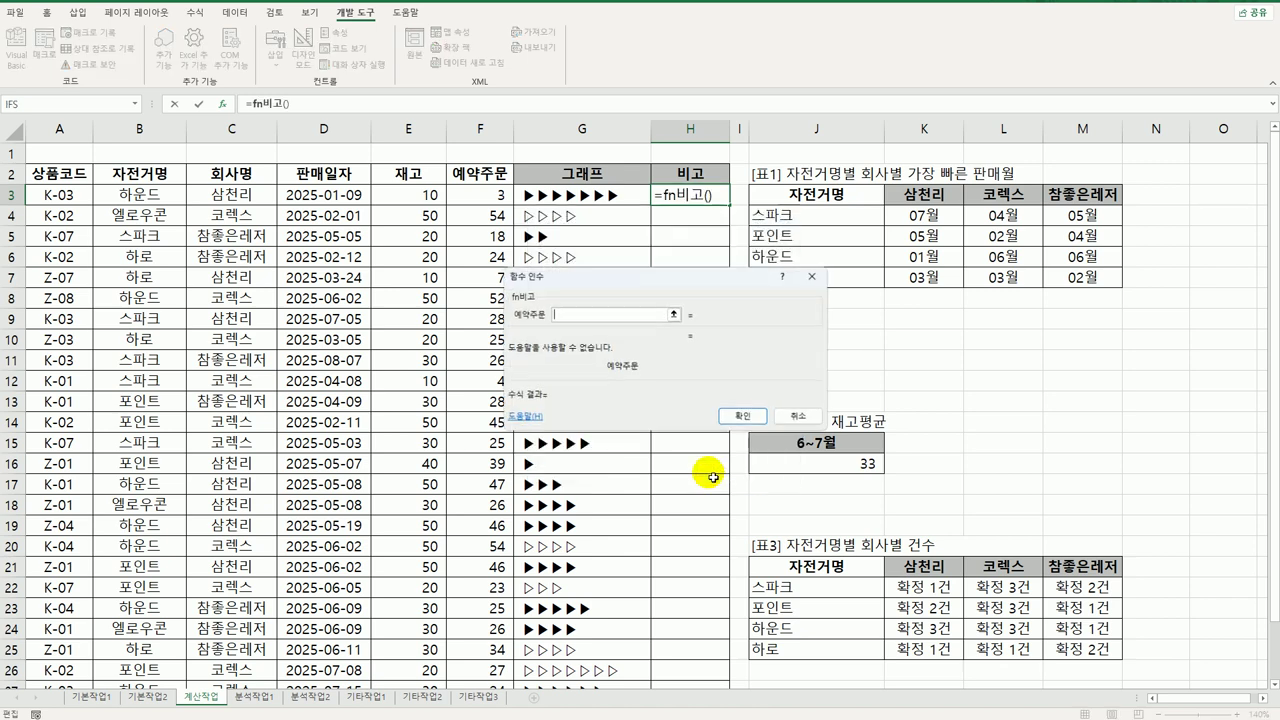
click(474, 198)
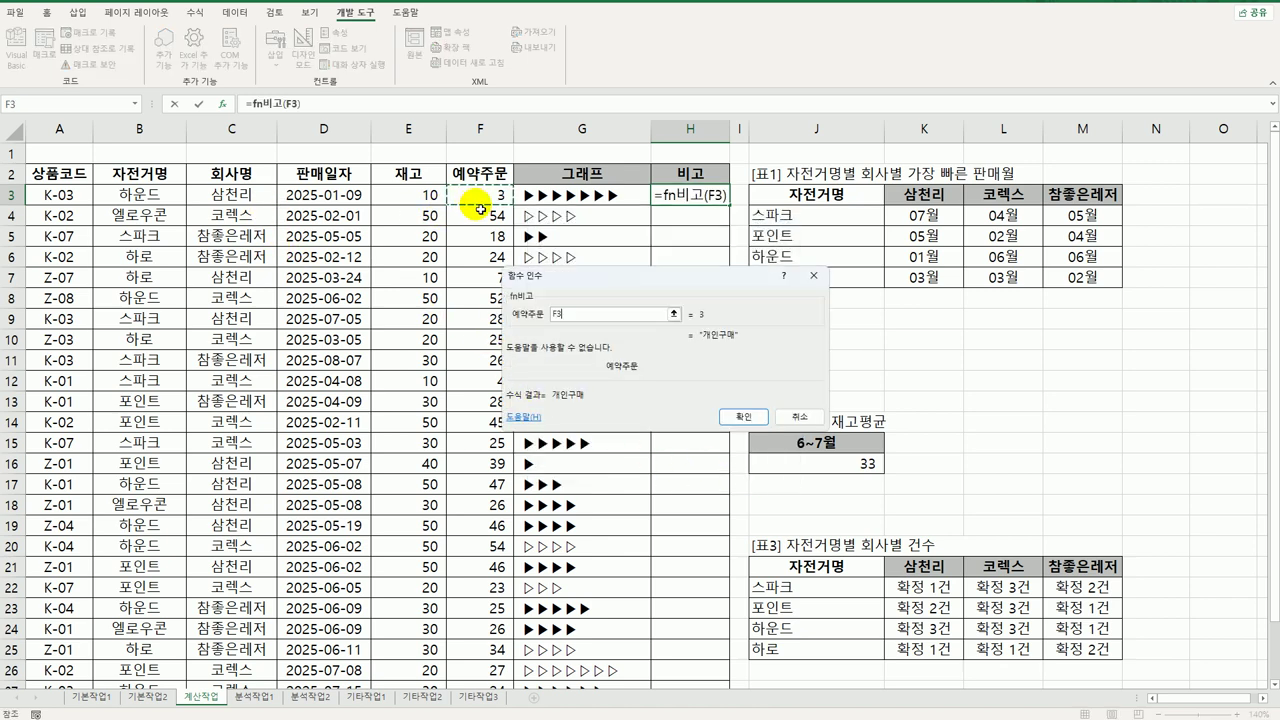
click(744, 417)
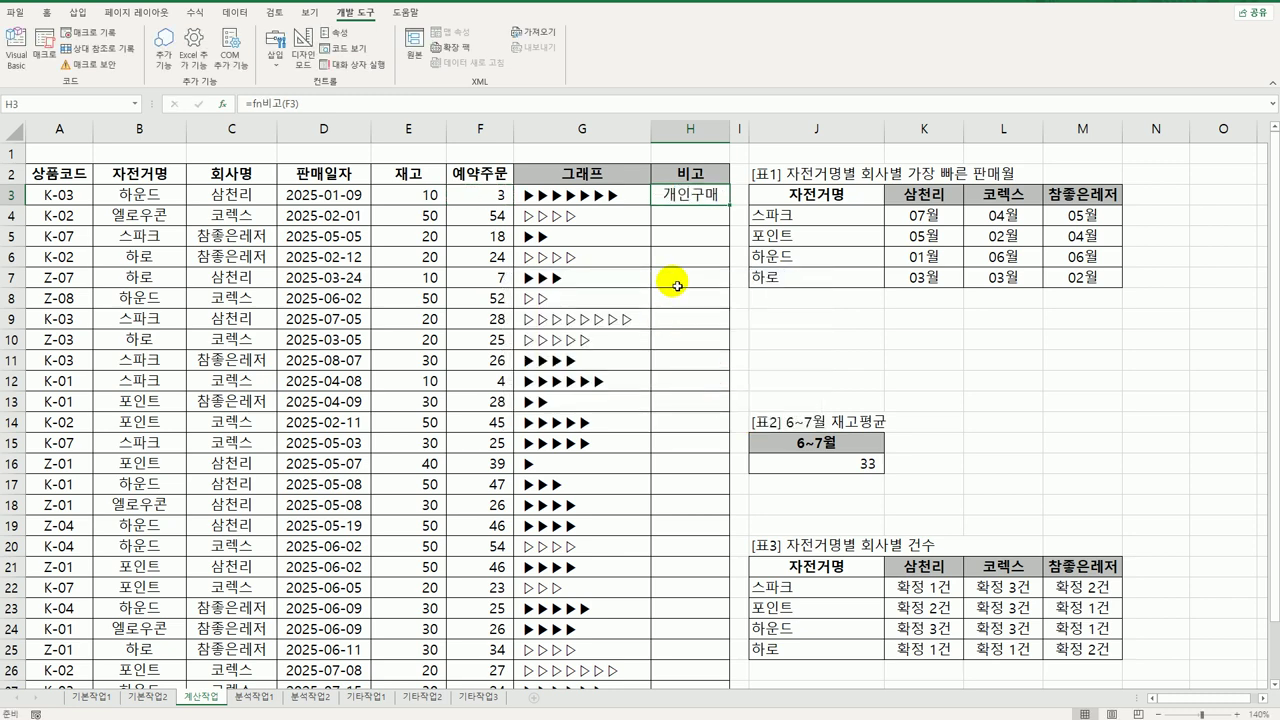
double_click(731, 208)
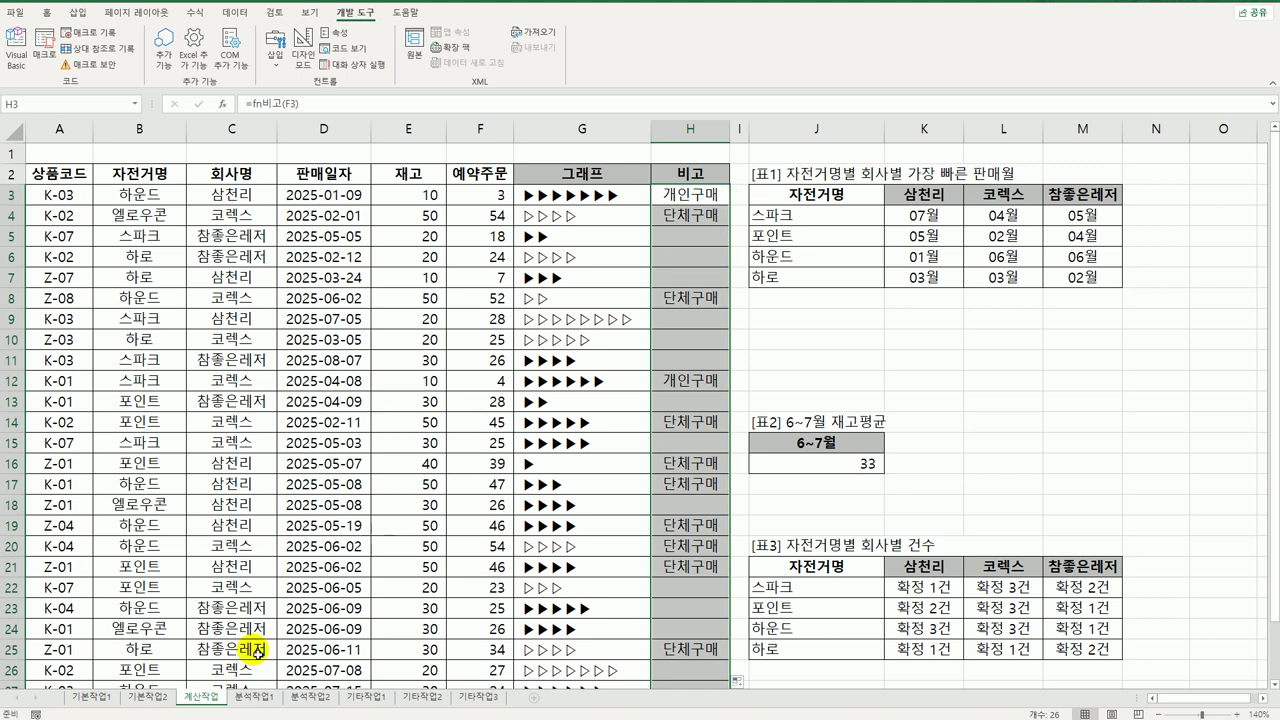
- On the 분석작업1 sheet, start a Microsoft Query data import with cell B4 as the destination
click(255, 697)
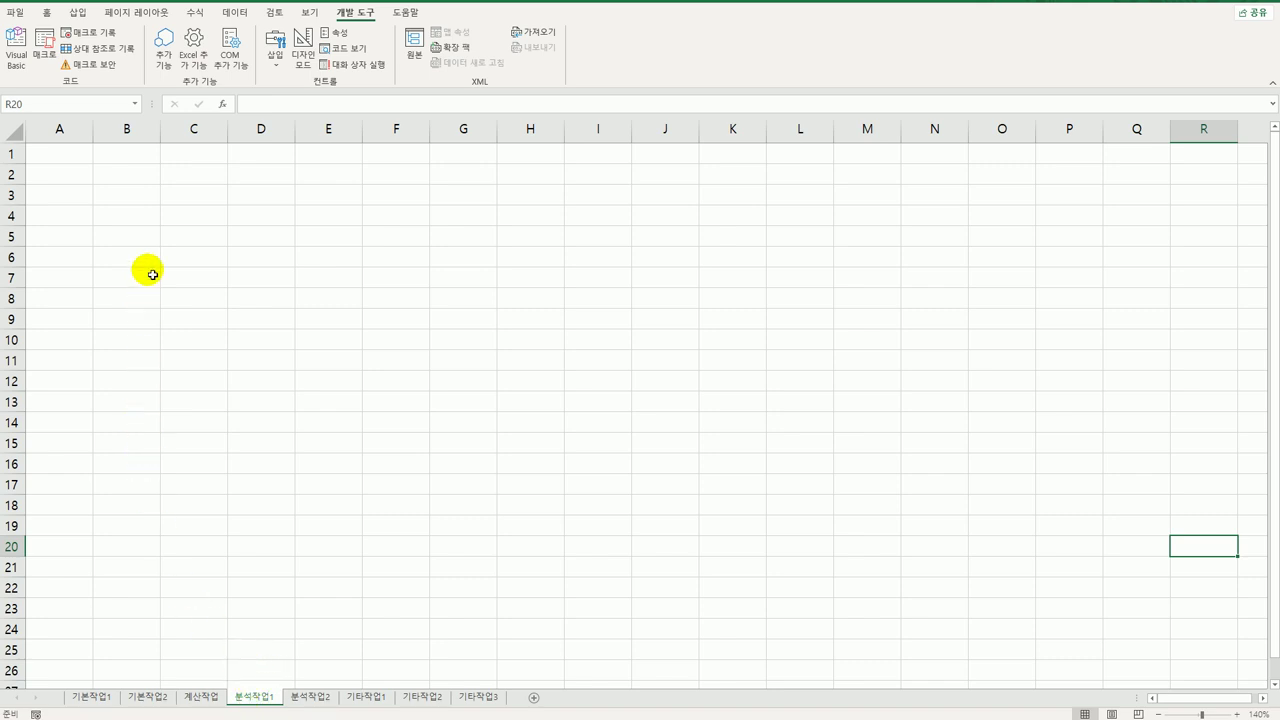
click(150, 216)
click(143, 178)
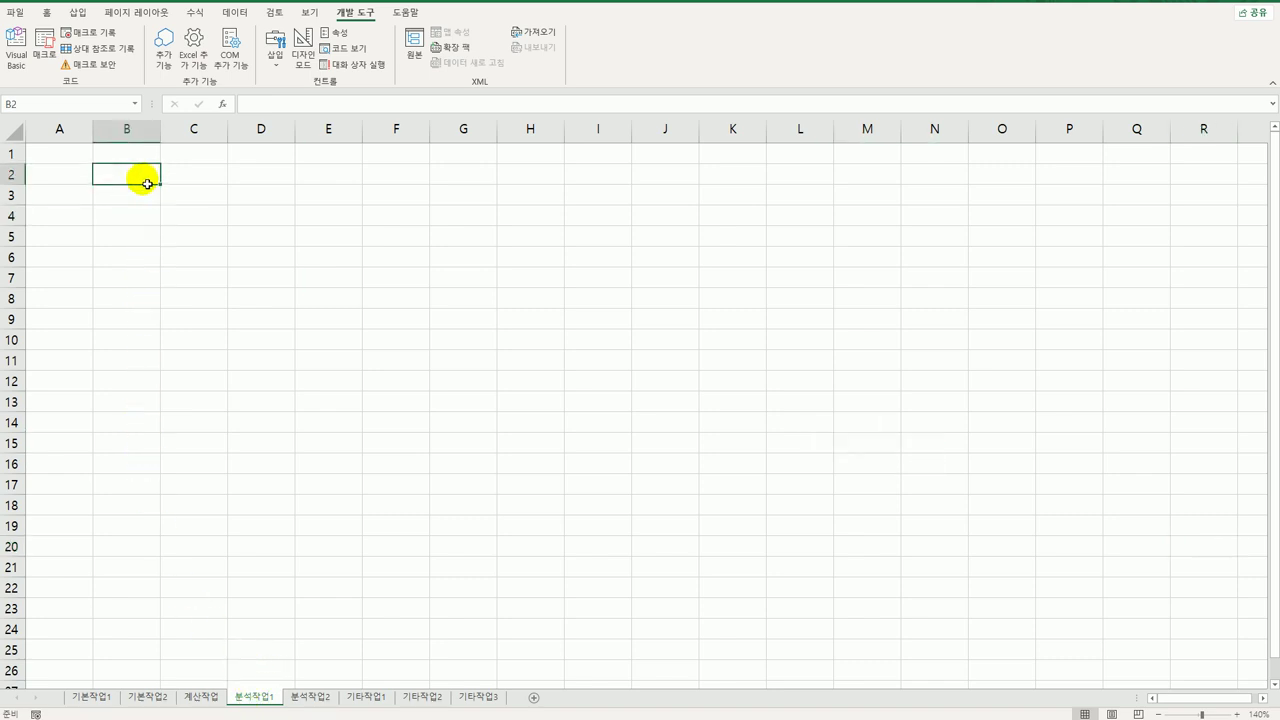
click(148, 218)
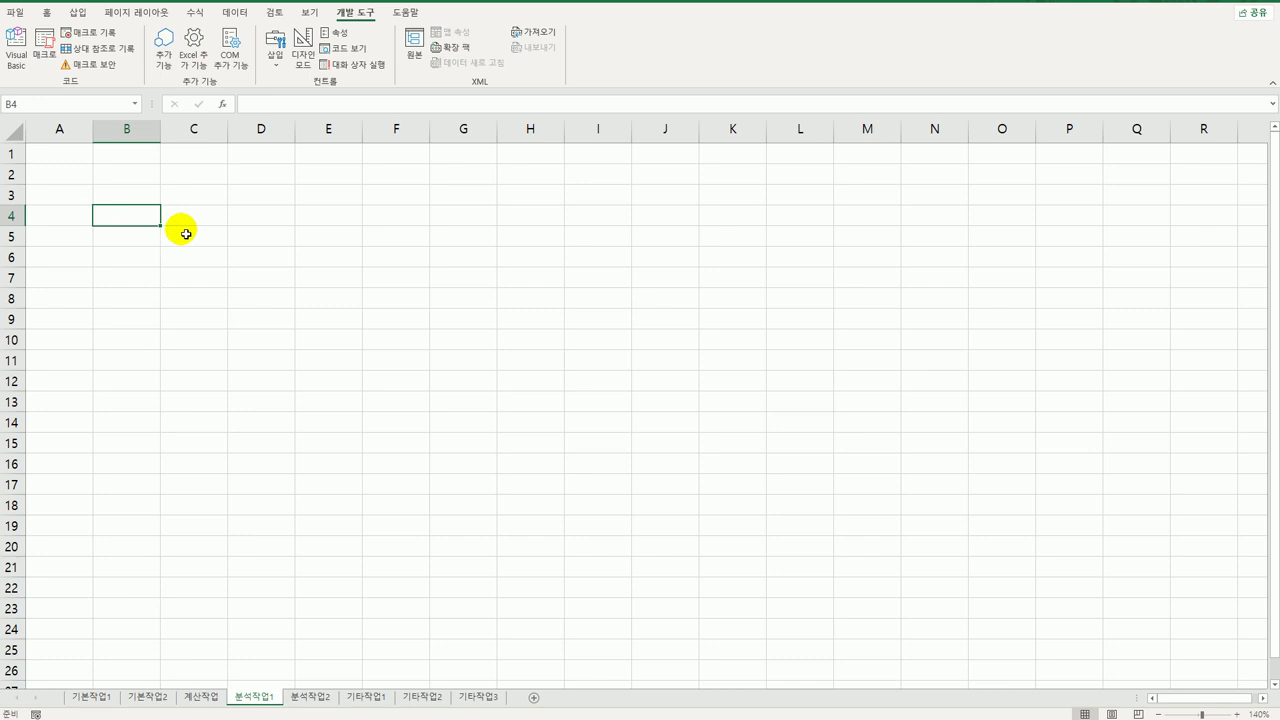
click(232, 14)
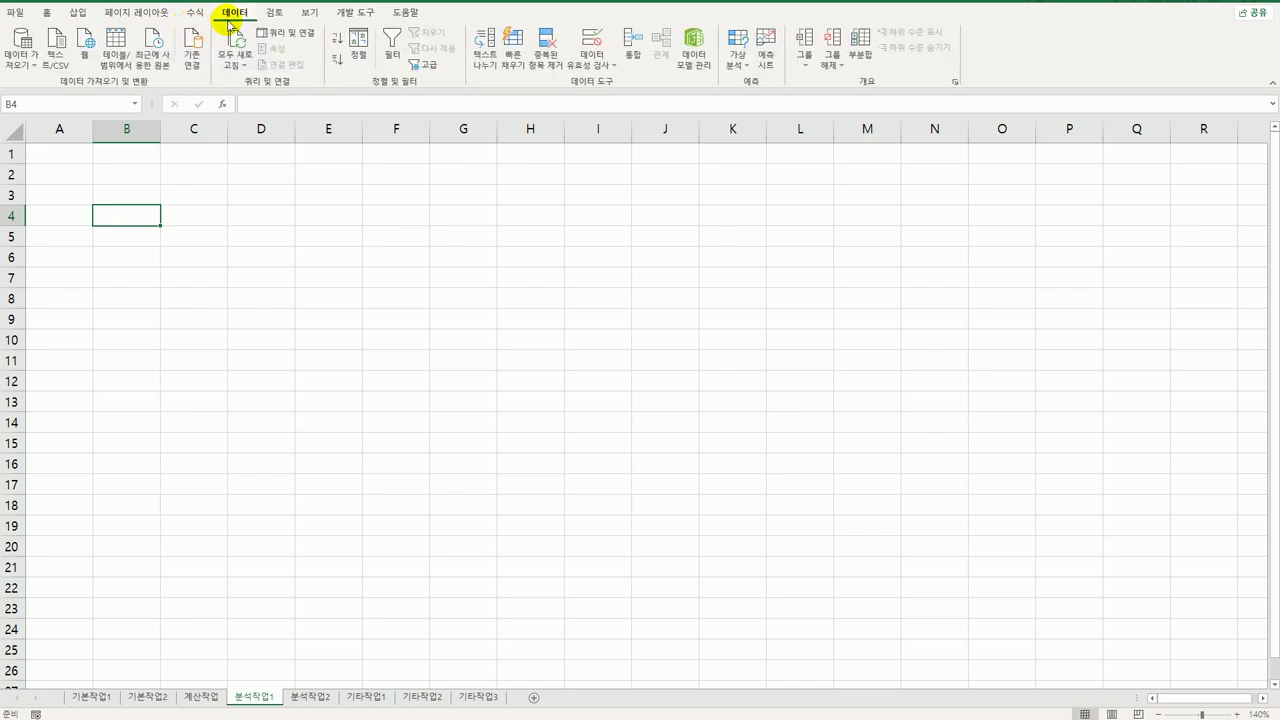
click(27, 62)
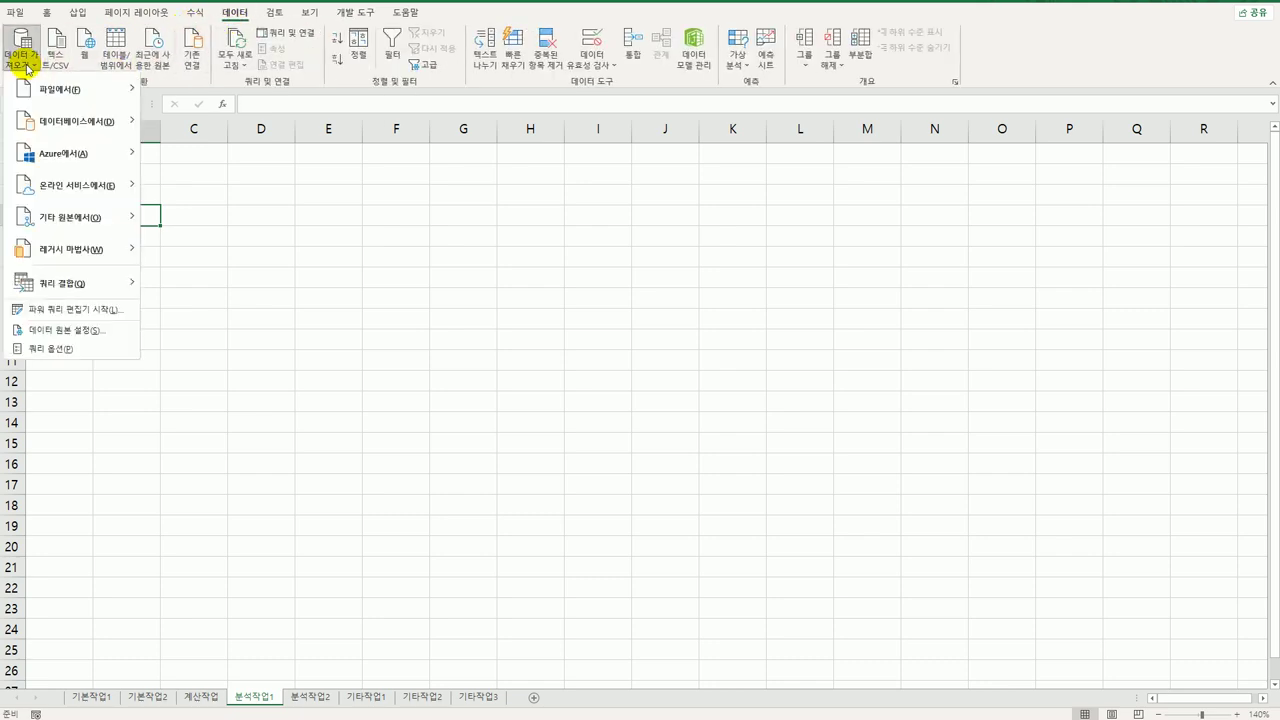
mouse_move(128, 216)
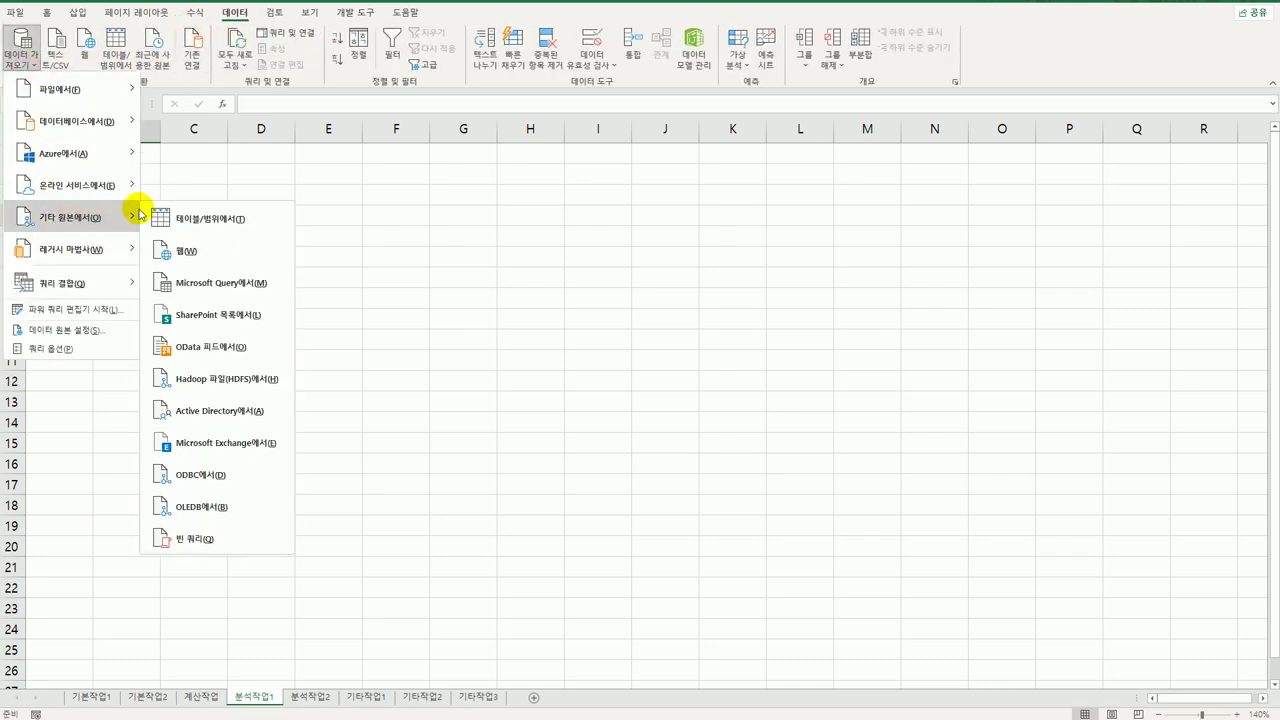
click(211, 284)
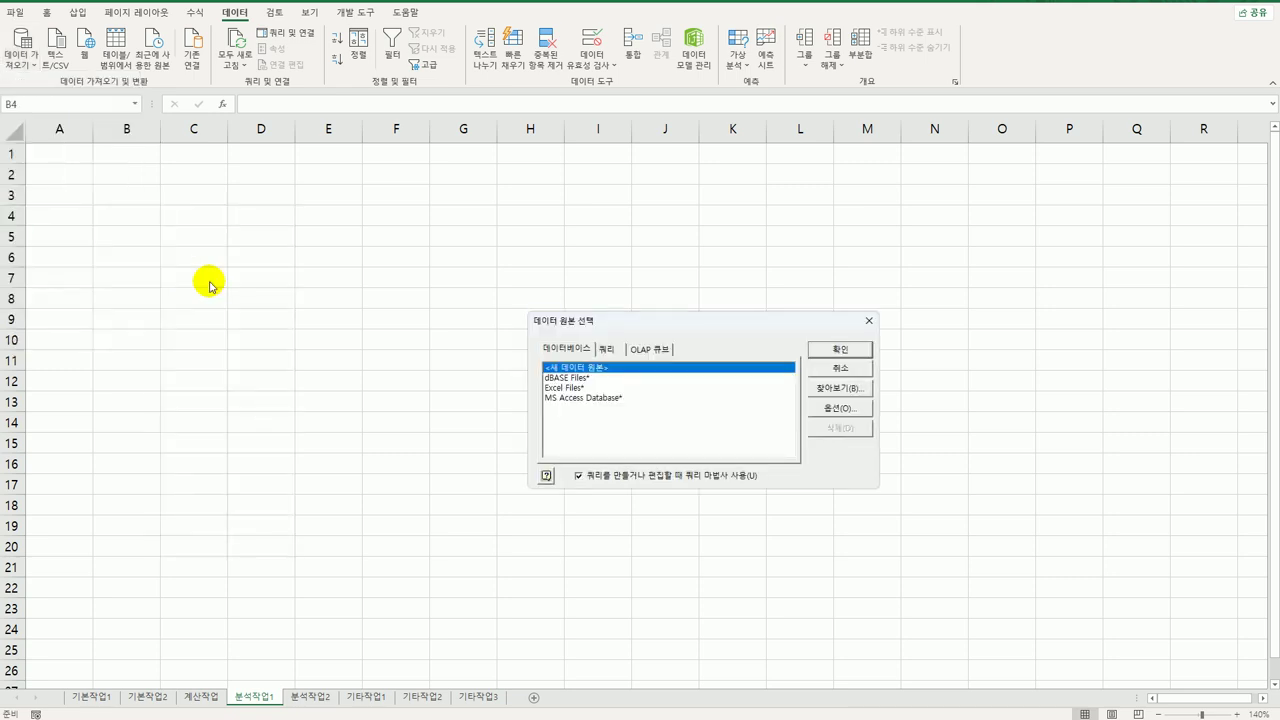
- Choose MS Access Database as the data source and connect to 자전거매장관리.accdb
click(647, 400)
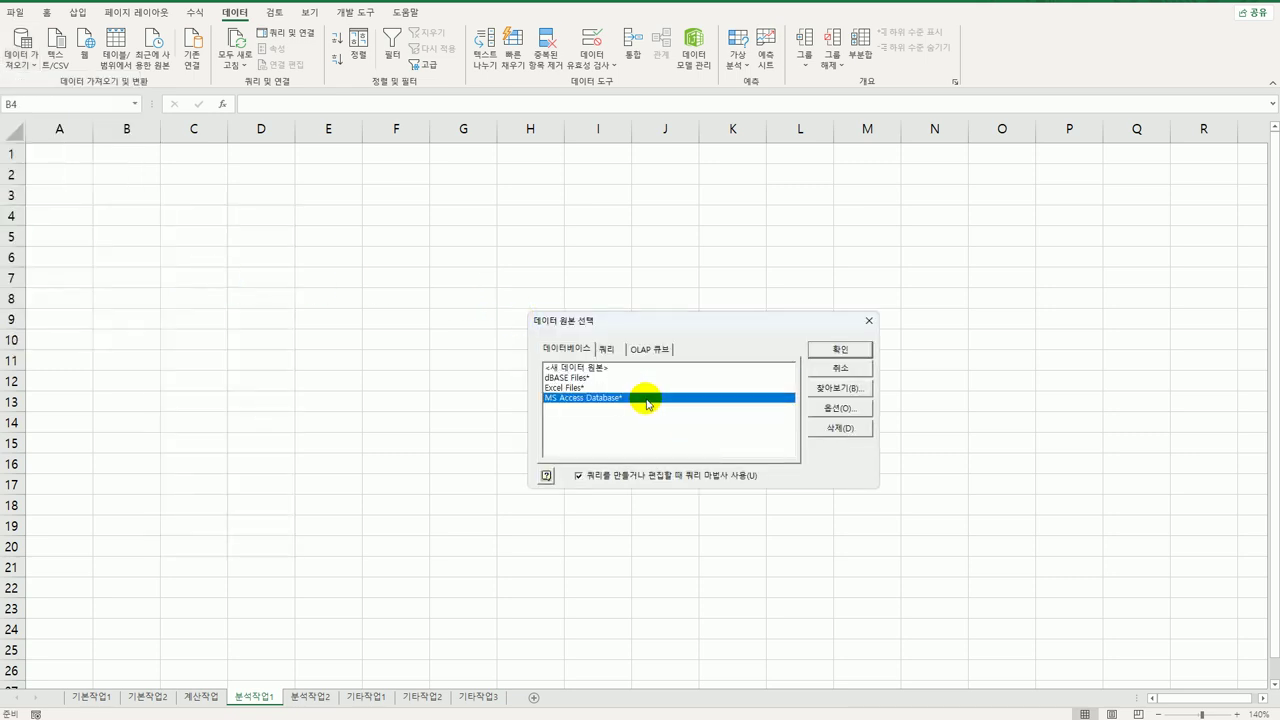
click(850, 350)
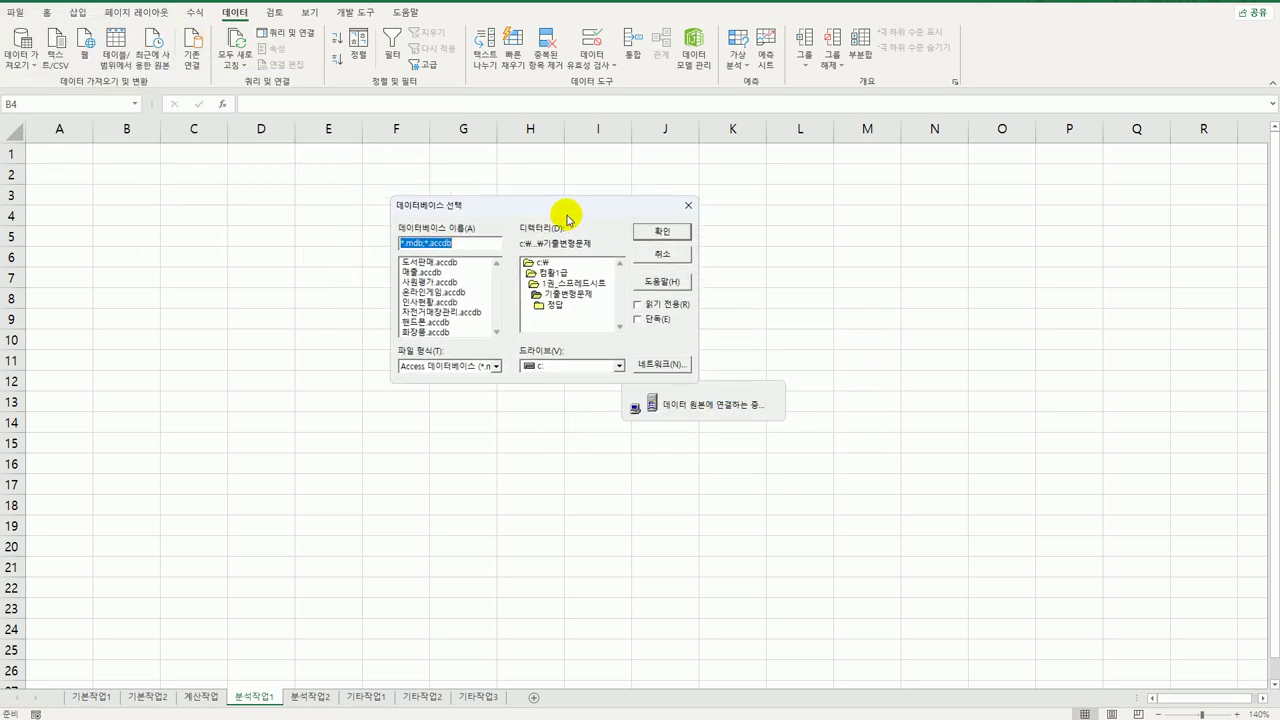
click(478, 312)
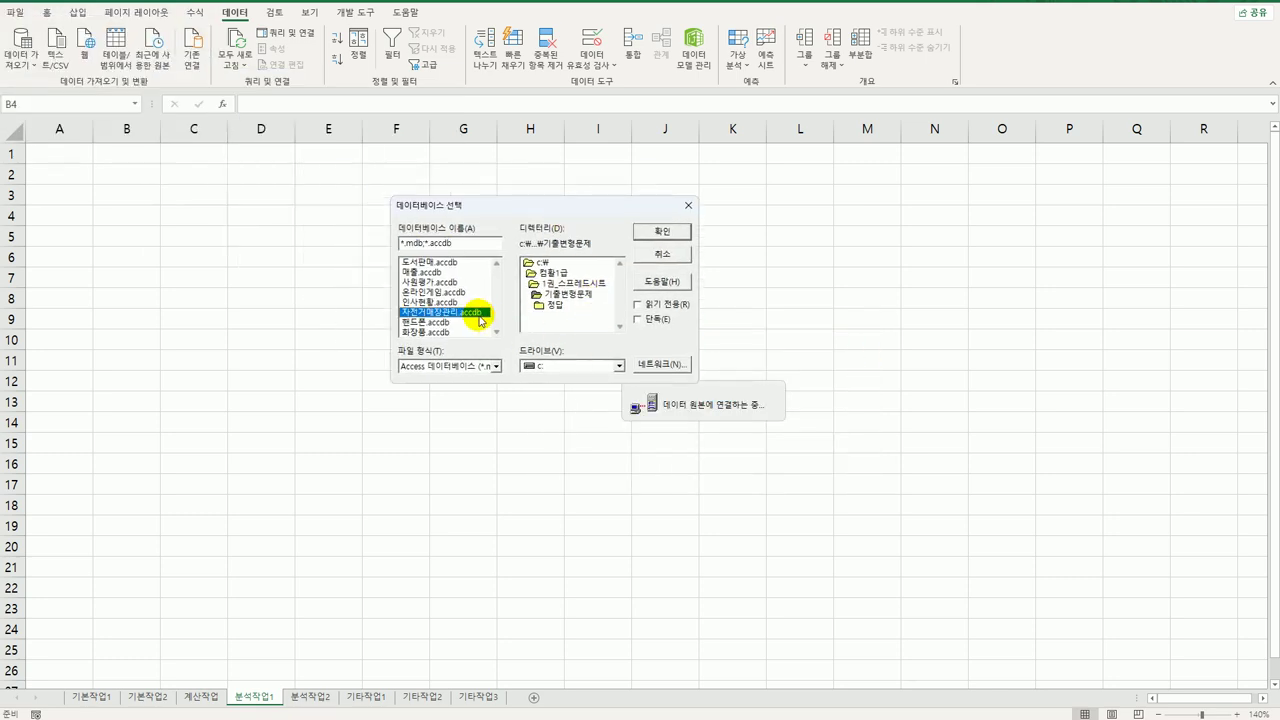
click(656, 233)
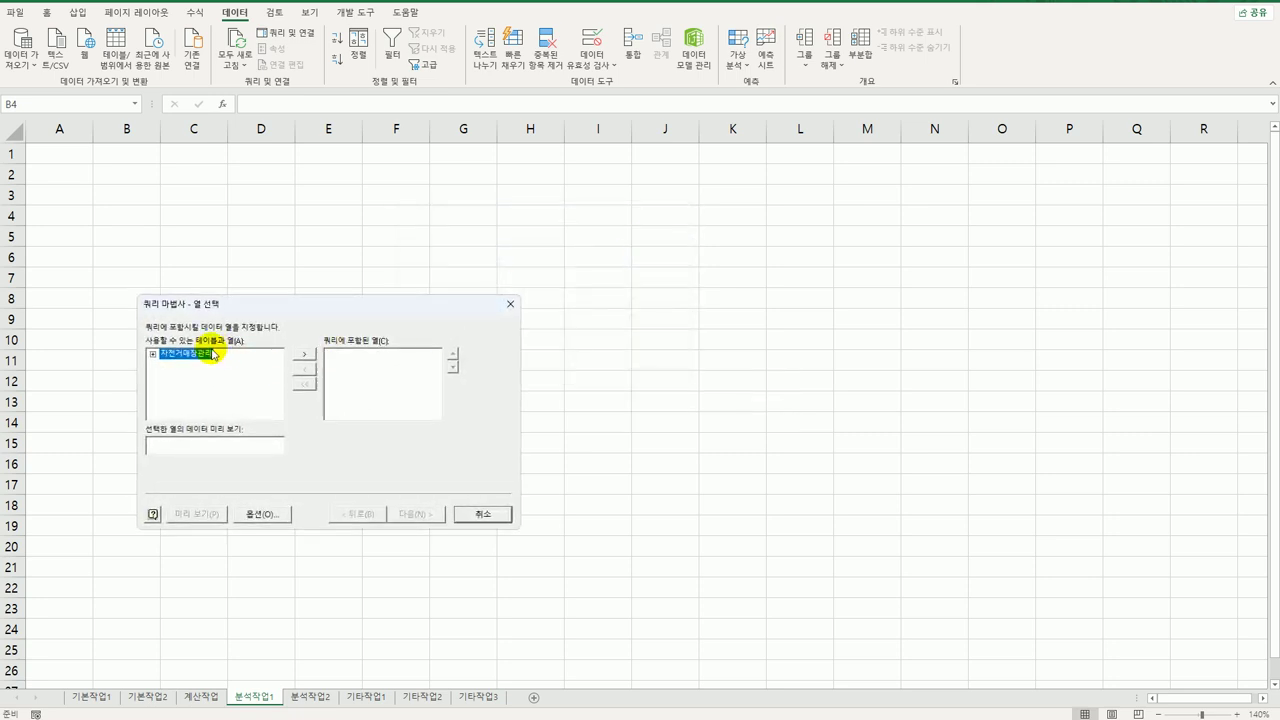
- Add the columns 판매일자, 매출액, 자전거명, 단가 and 이익금 from the 자전거매장관리 table to the query
click(152, 355)
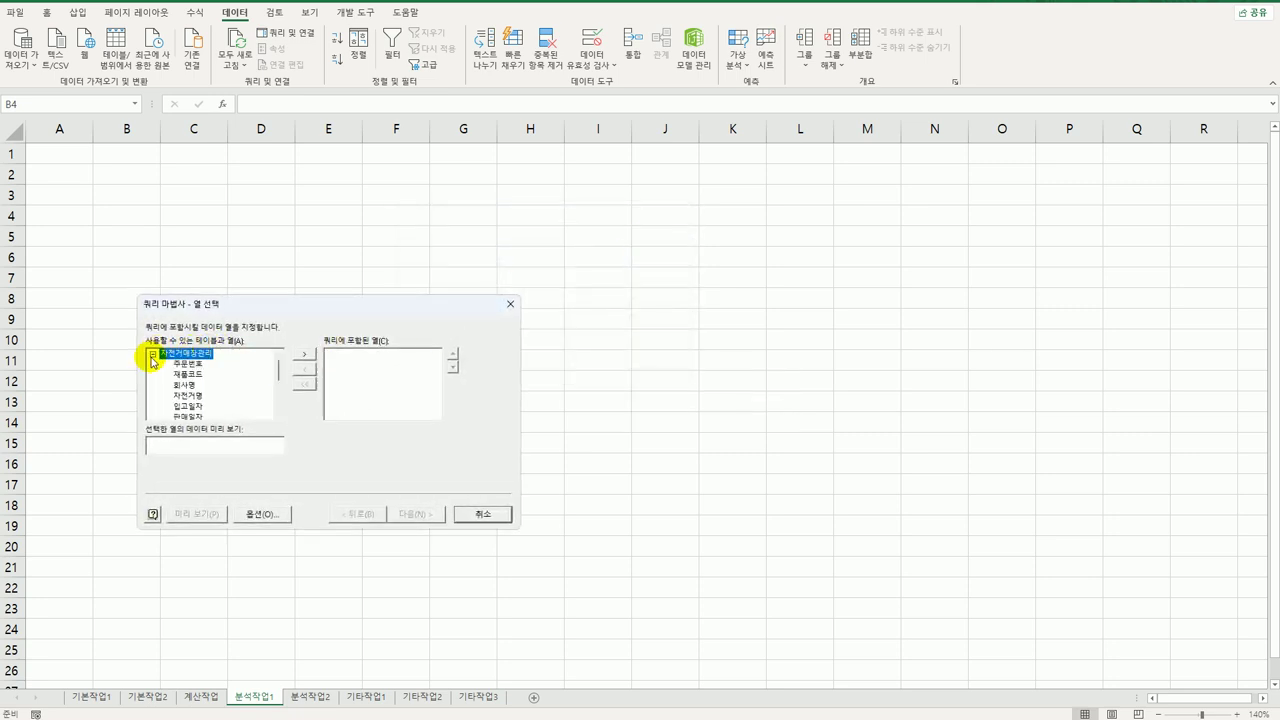
click(196, 416)
double_click(198, 417)
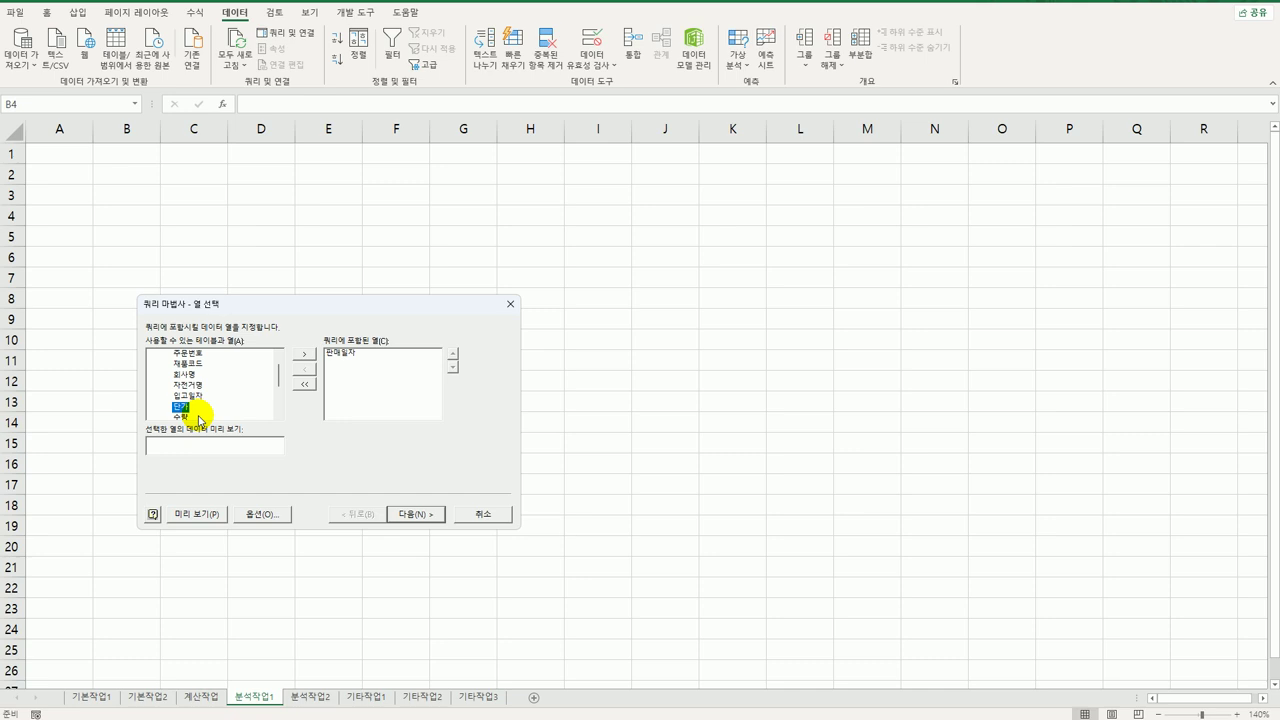
scroll(192, 395, down, 2)
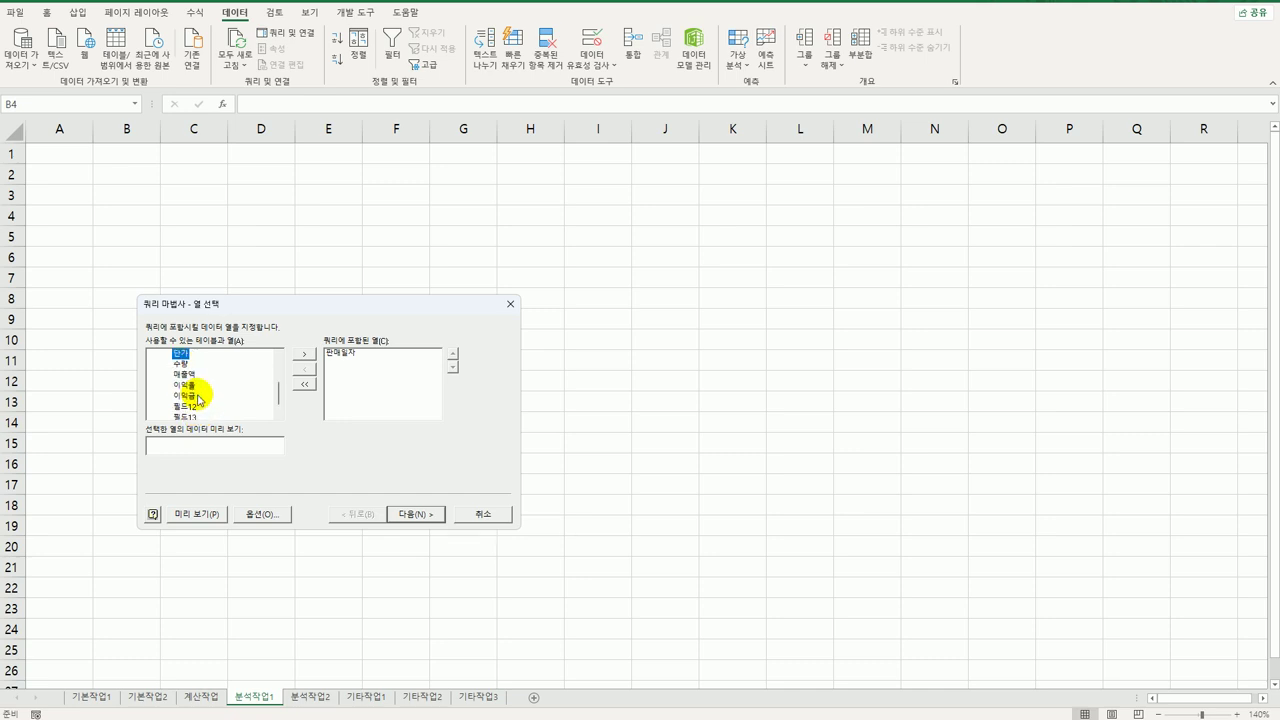
double_click(184, 373)
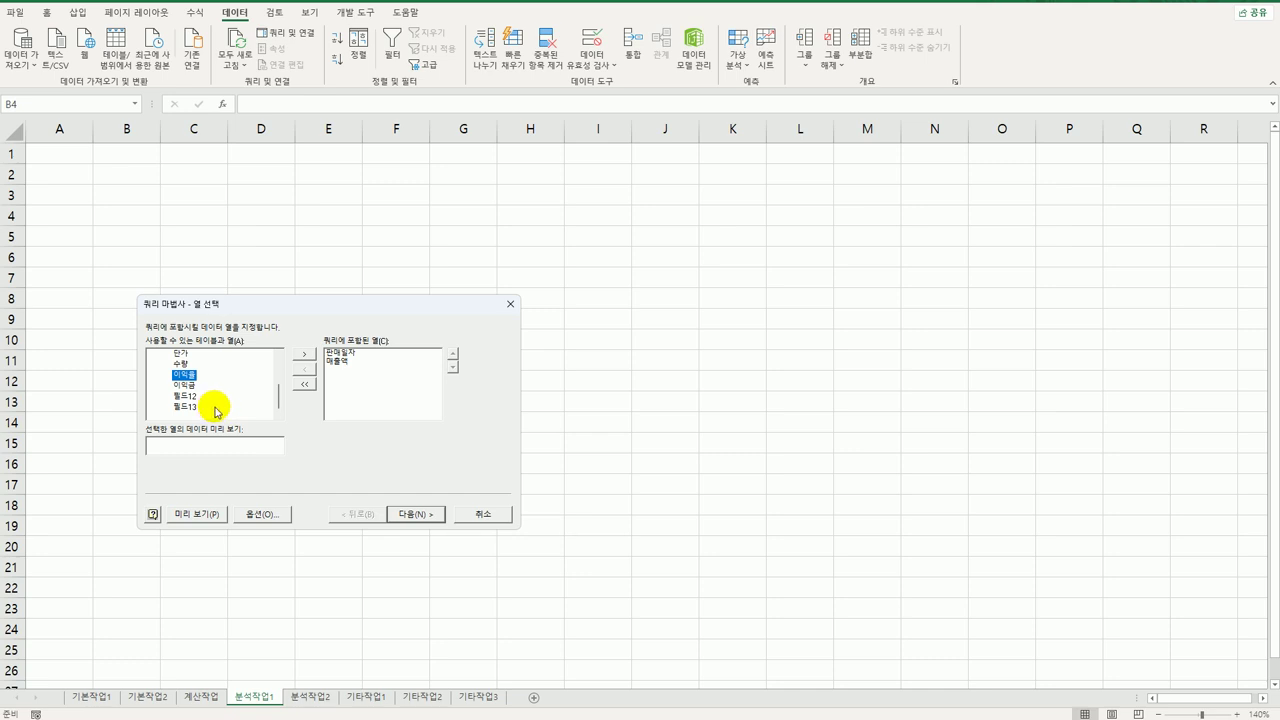
scroll(216, 411, up, 2)
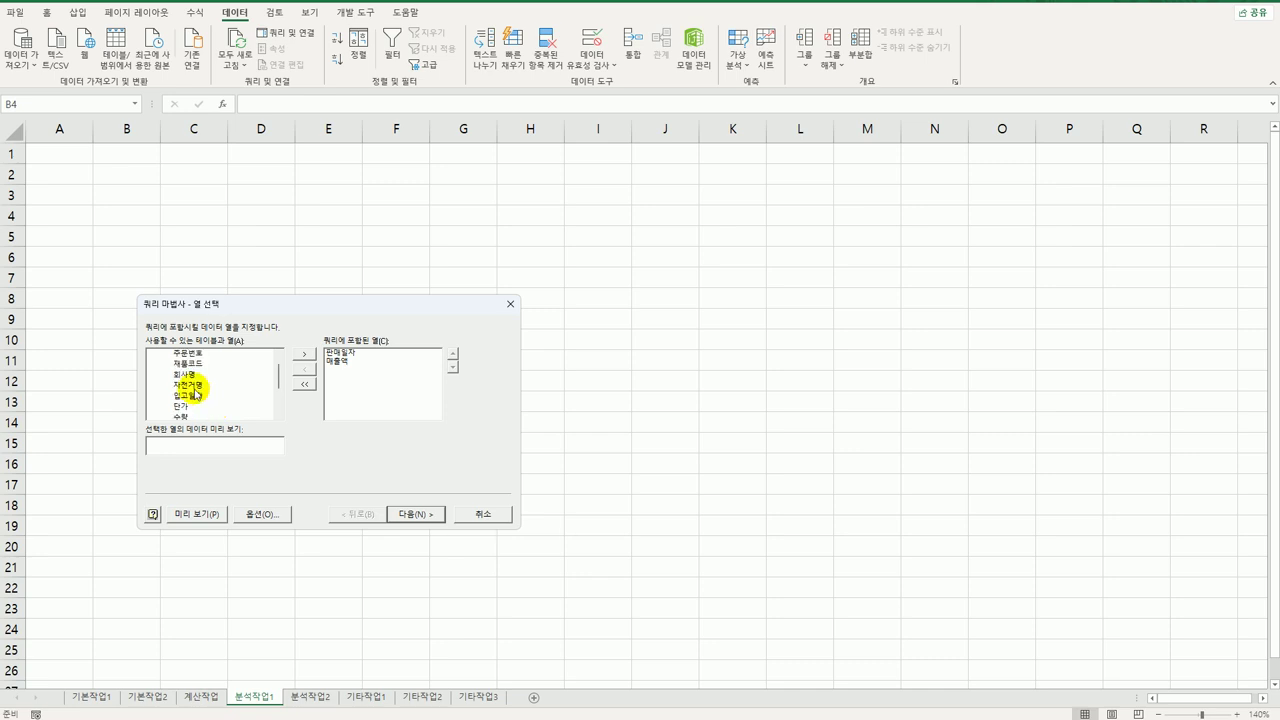
double_click(195, 385)
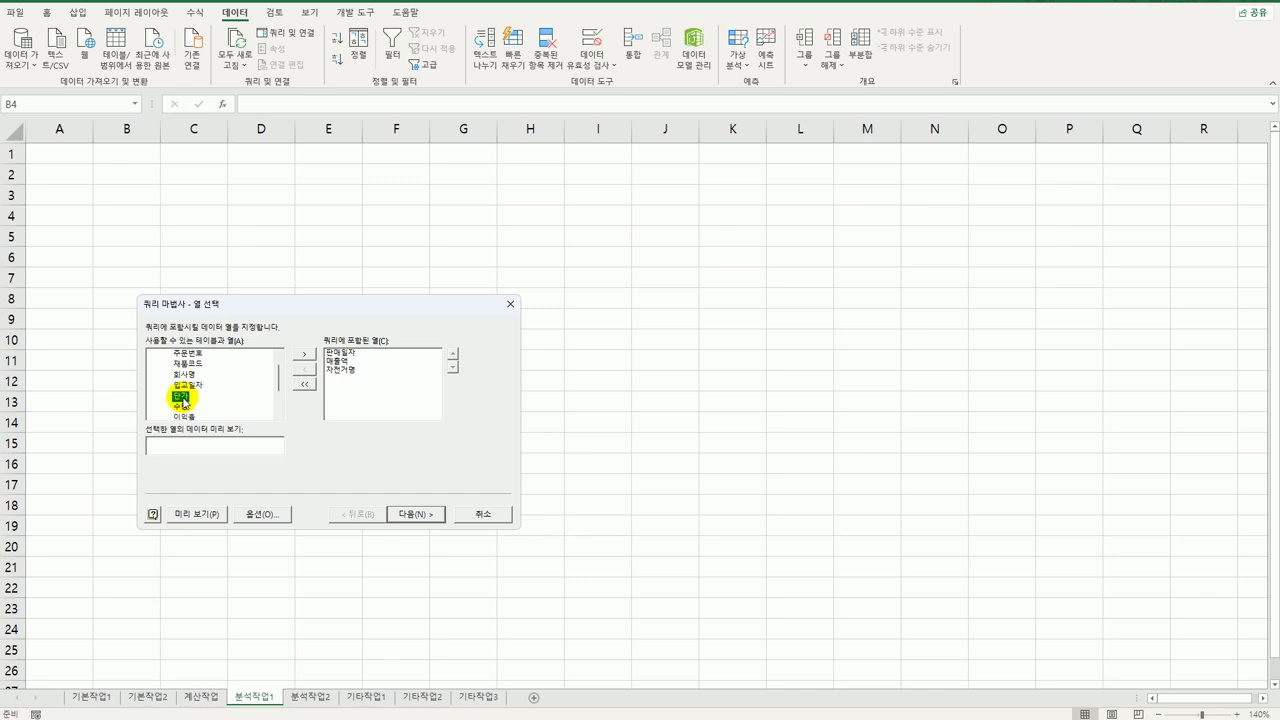
double_click(191, 398)
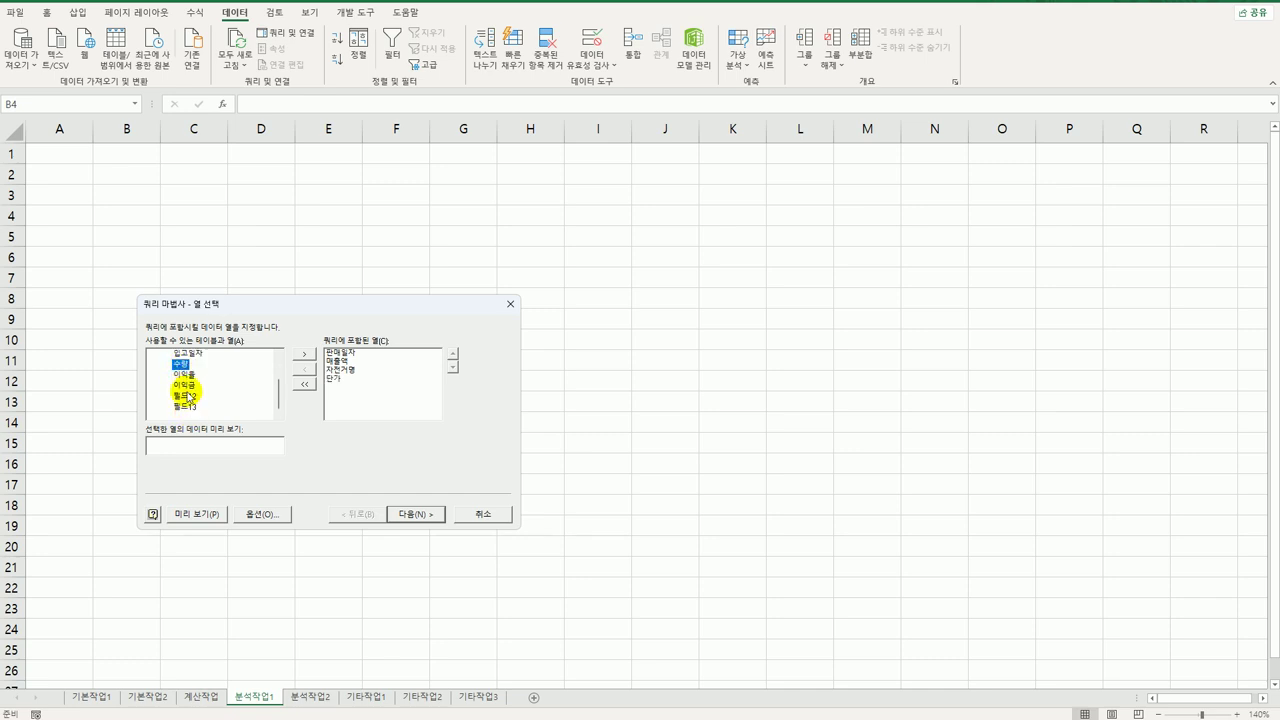
double_click(186, 386)
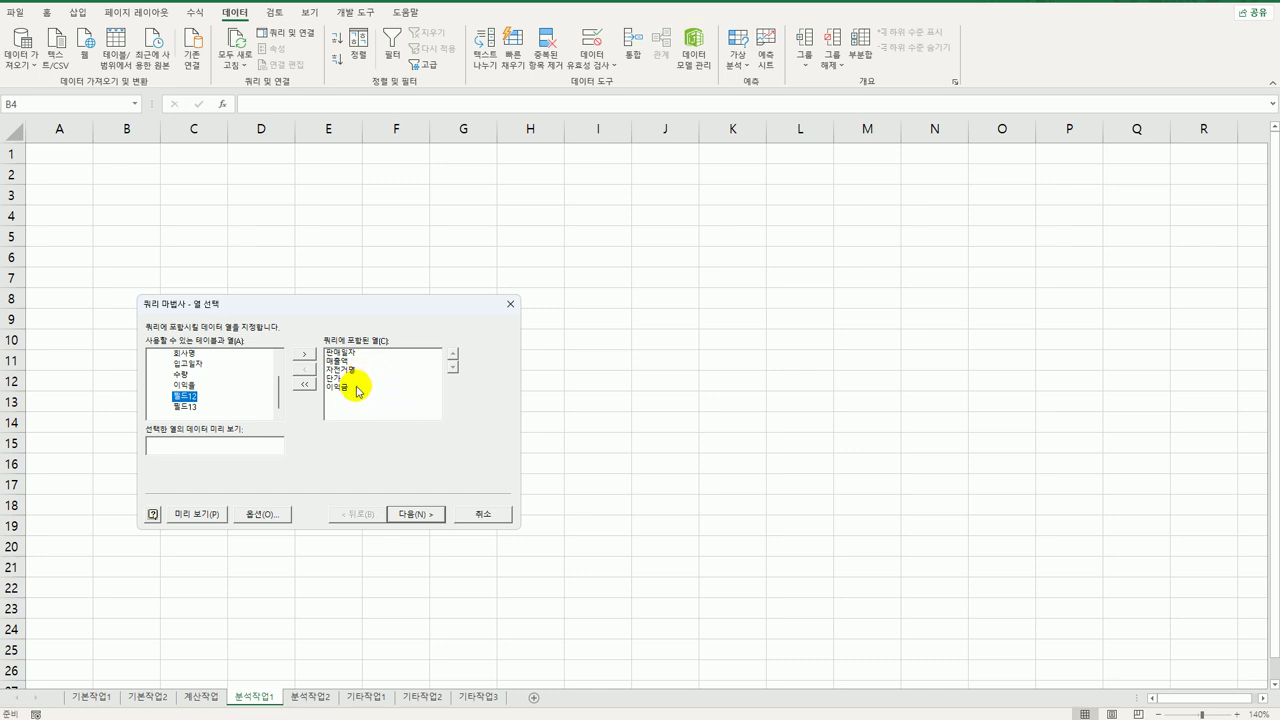
- Finish the query without filtering or sorting and load it as a PivotTable report at B4 of the existing worksheet
click(412, 516)
click(427, 516)
click(430, 516)
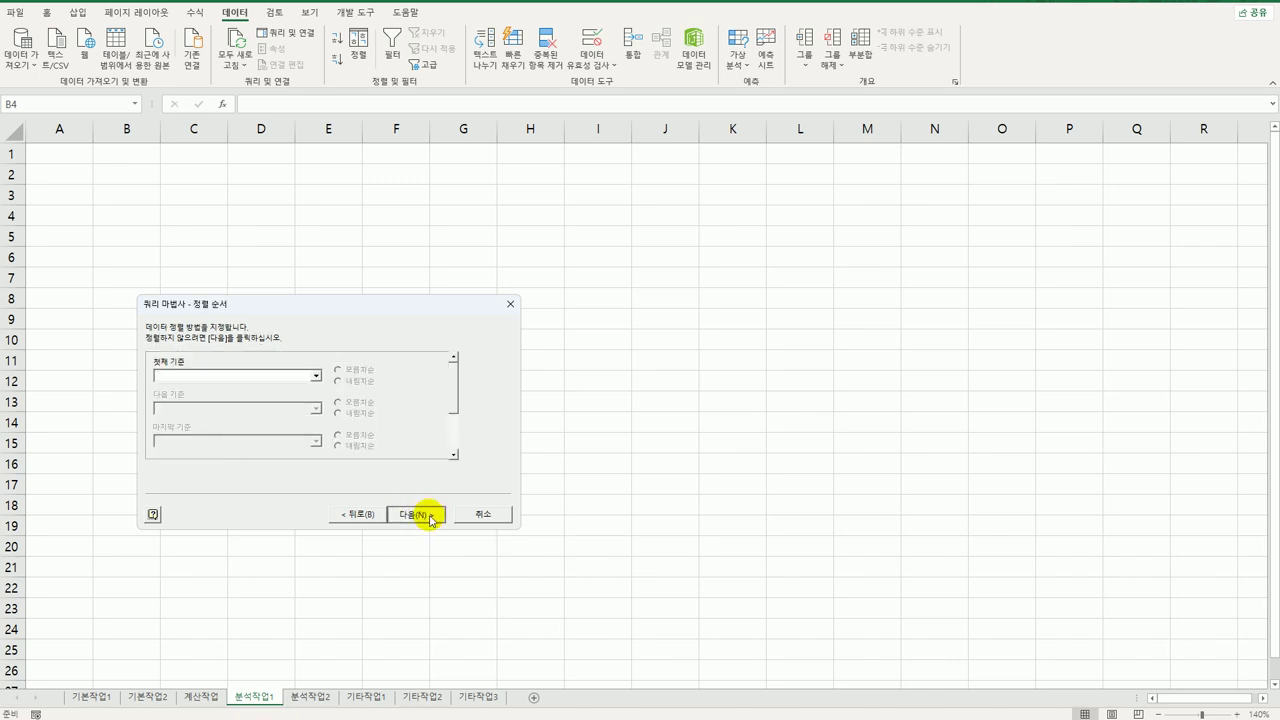
click(432, 516)
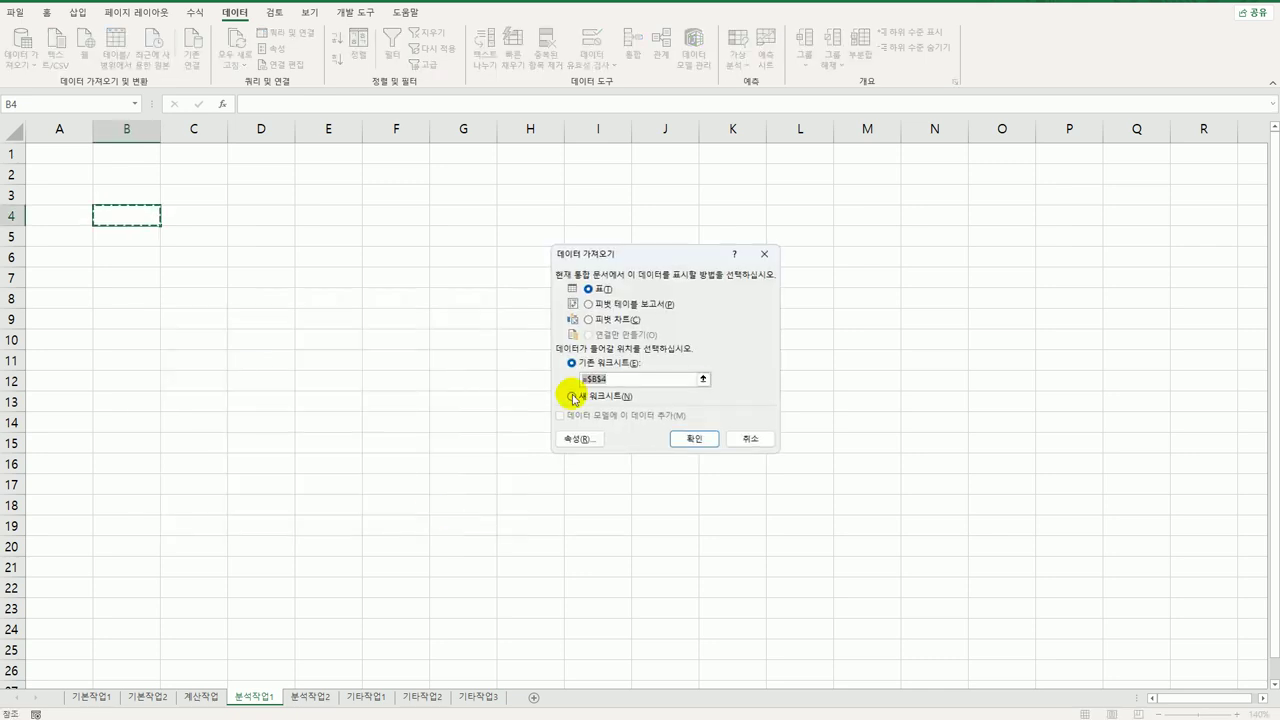
click(591, 306)
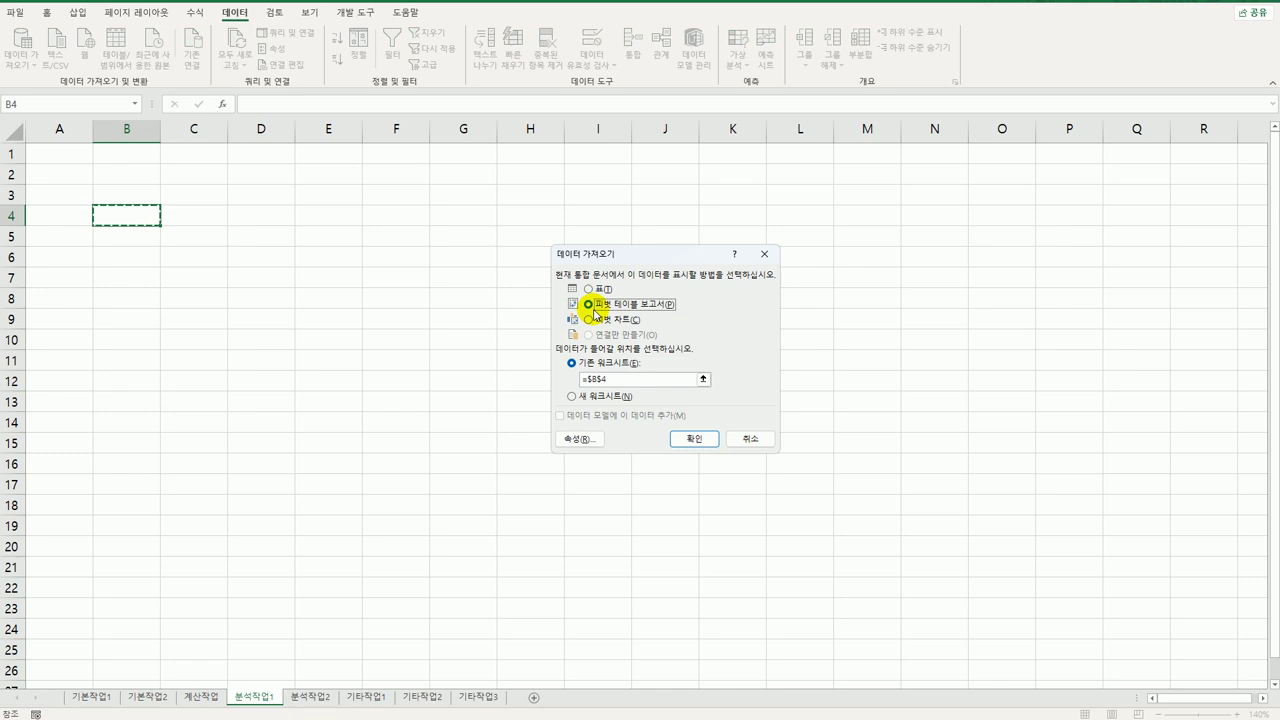
click(681, 434)
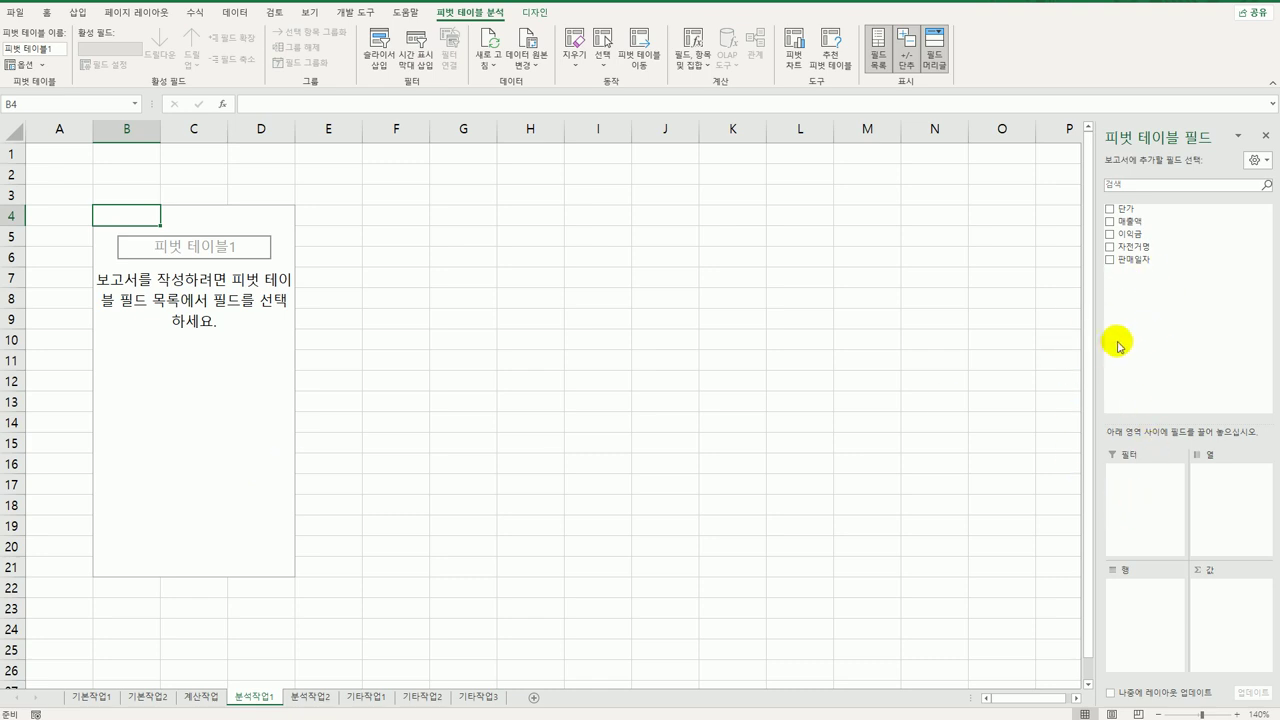
- Place 판매일자 in the pivot table's filters, 매출액 in its rows, and 자전거명, 단가 and 이익금 in its values
drag(1090, 343, 962, 350)
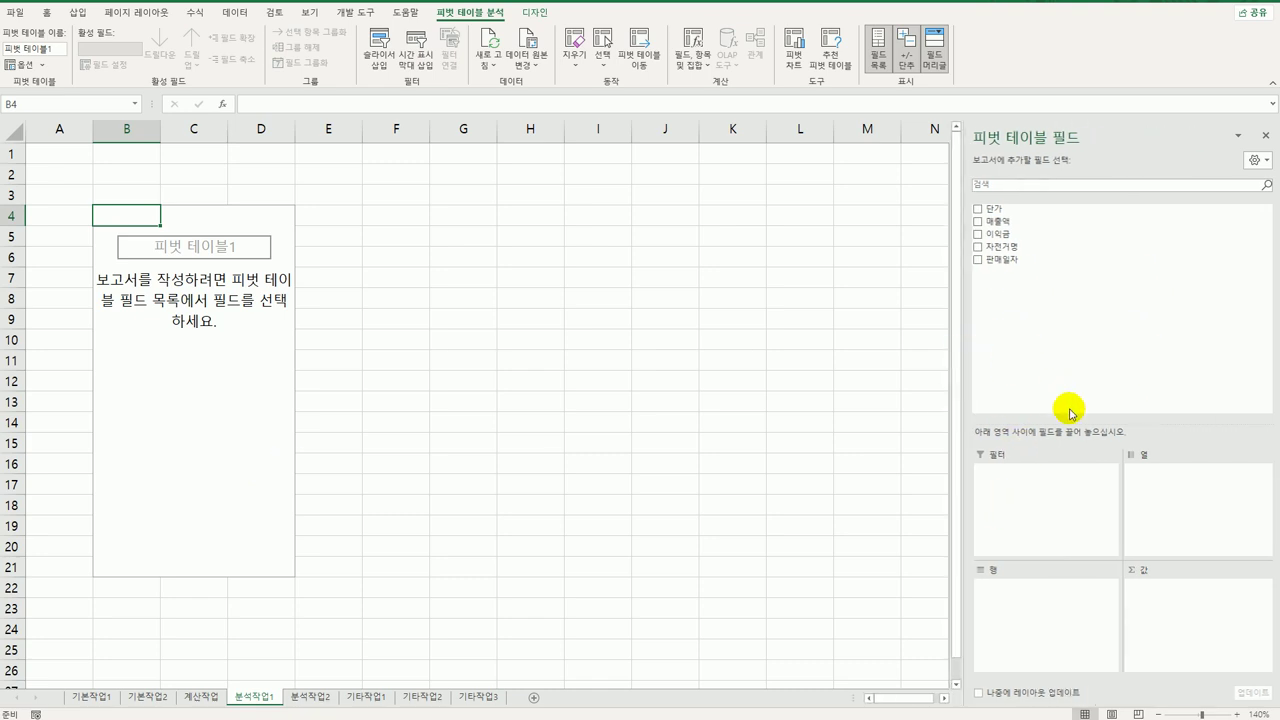
drag(1027, 262, 1052, 532)
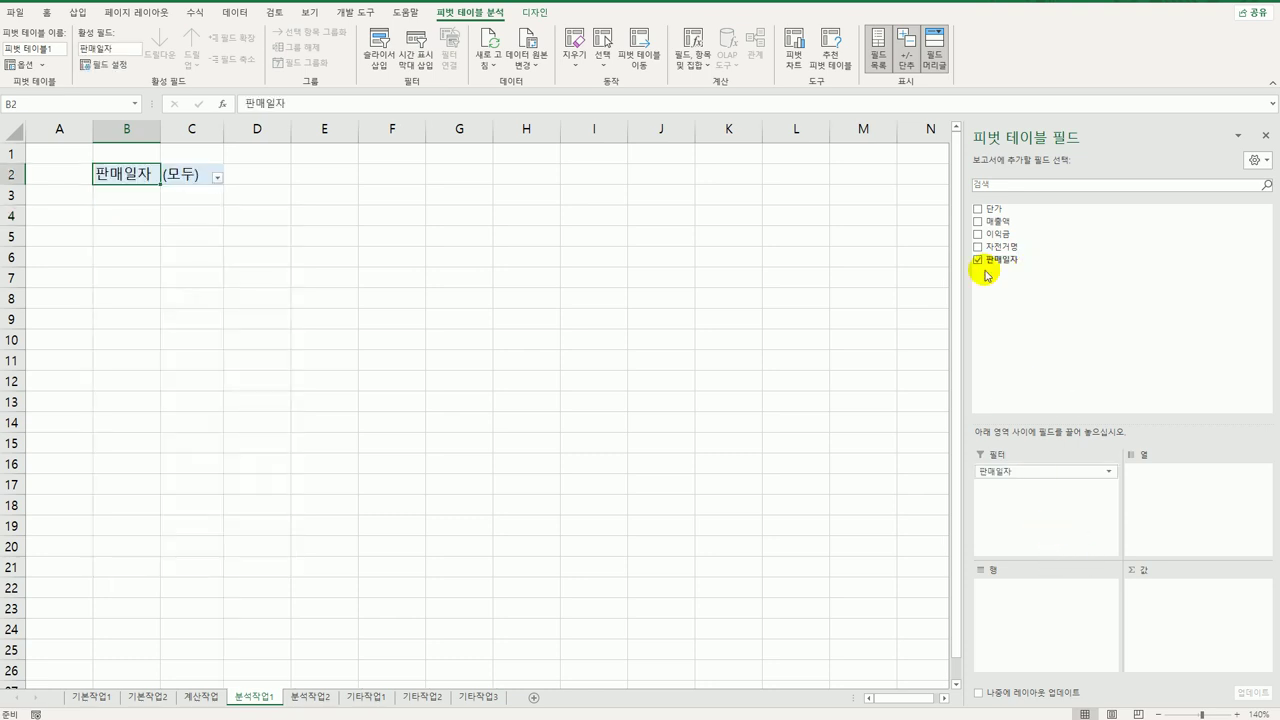
drag(1006, 229, 1021, 622)
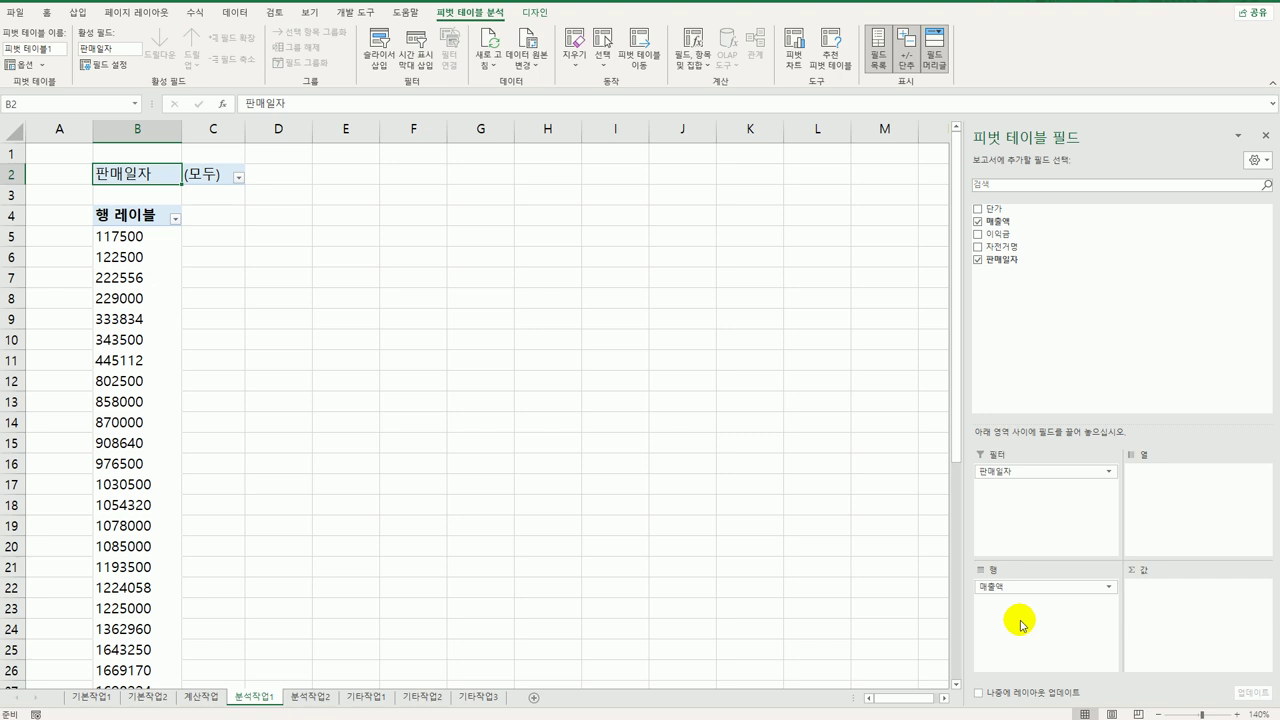
drag(1037, 247, 1191, 638)
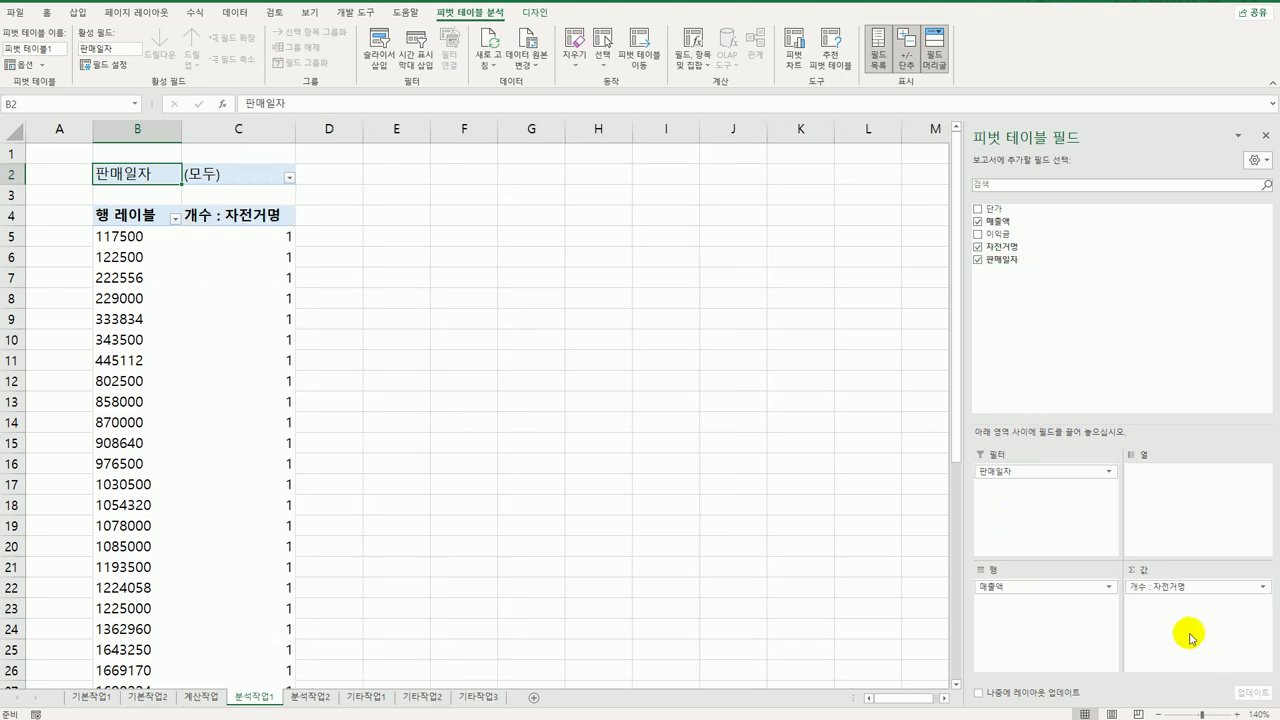
drag(1000, 209, 1140, 623)
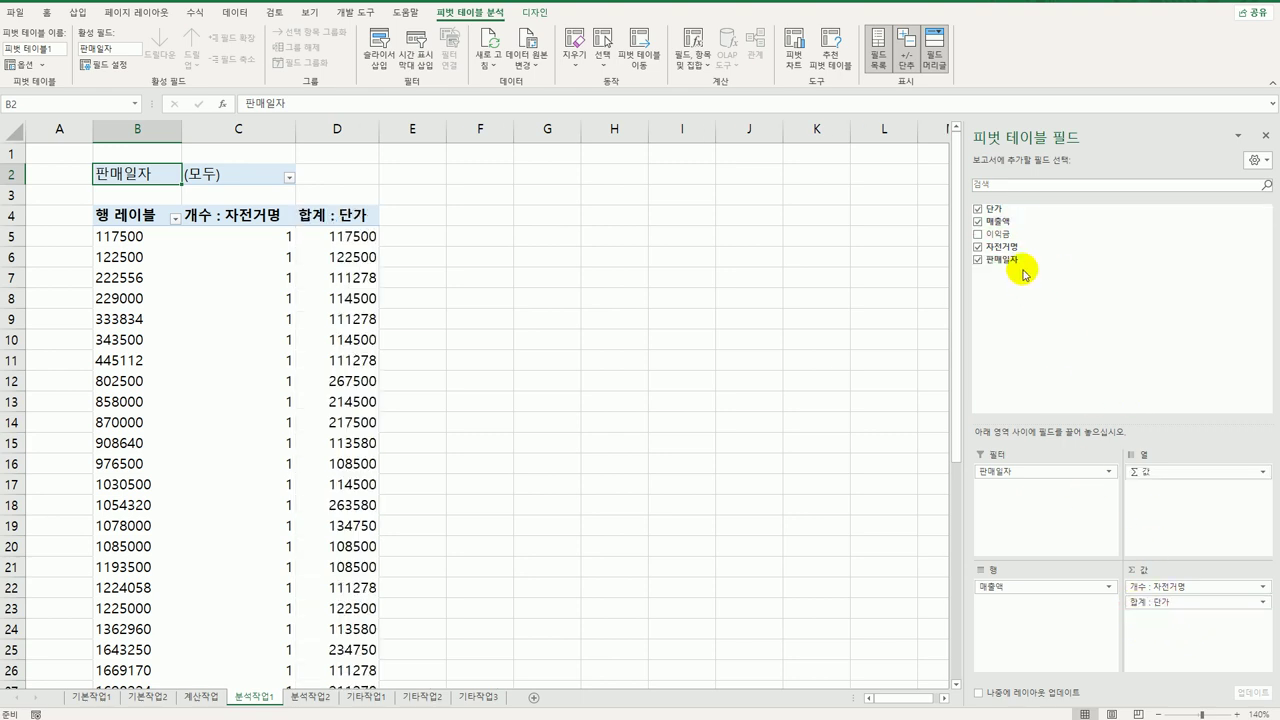
drag(1017, 245, 1151, 636)
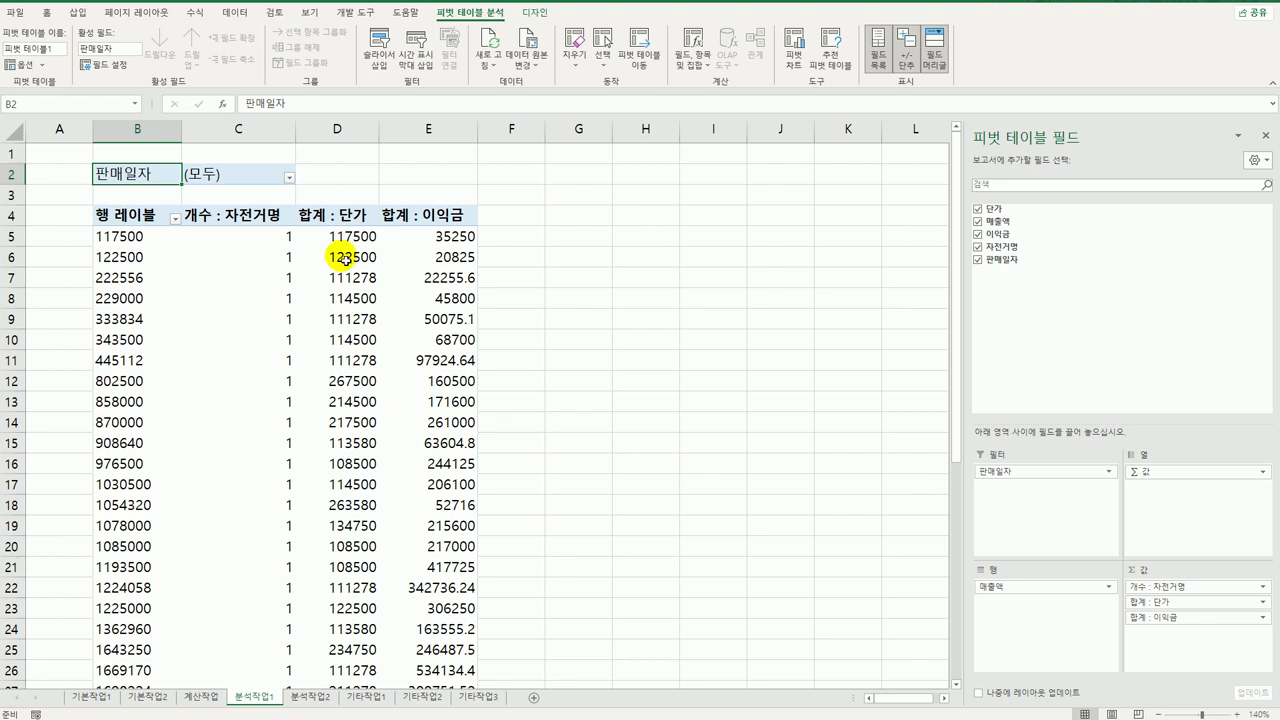
- Open the report layout choices for the pivot table
click(247, 217)
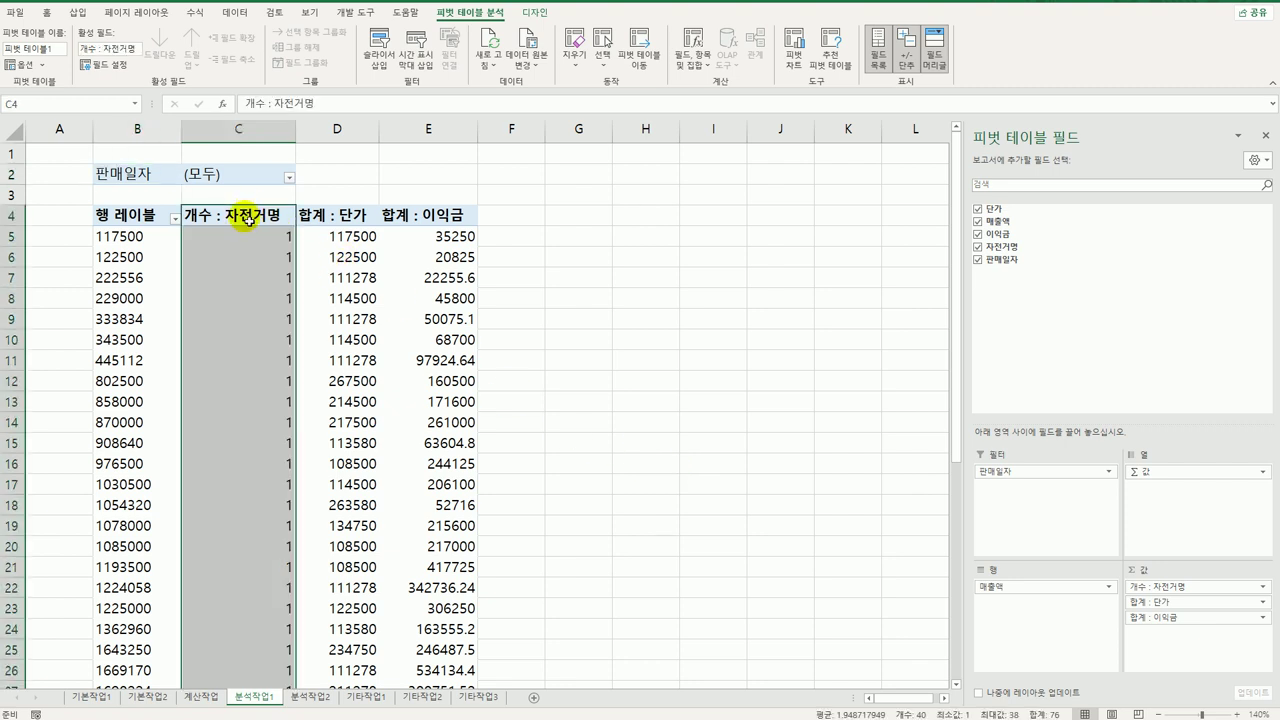
click(534, 13)
click(84, 52)
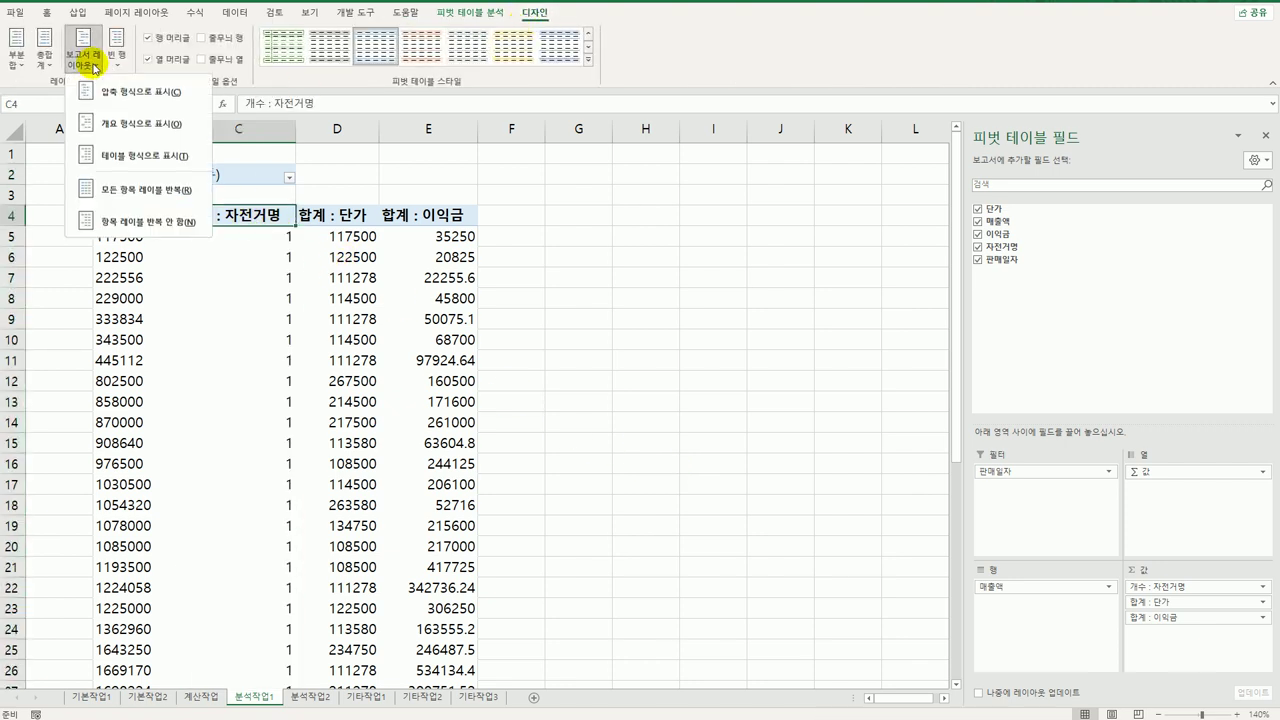
- Show the pivot table in tabular form and group the 매출액 row values from 0 to 6000000 in intervals of 1000000
click(110, 160)
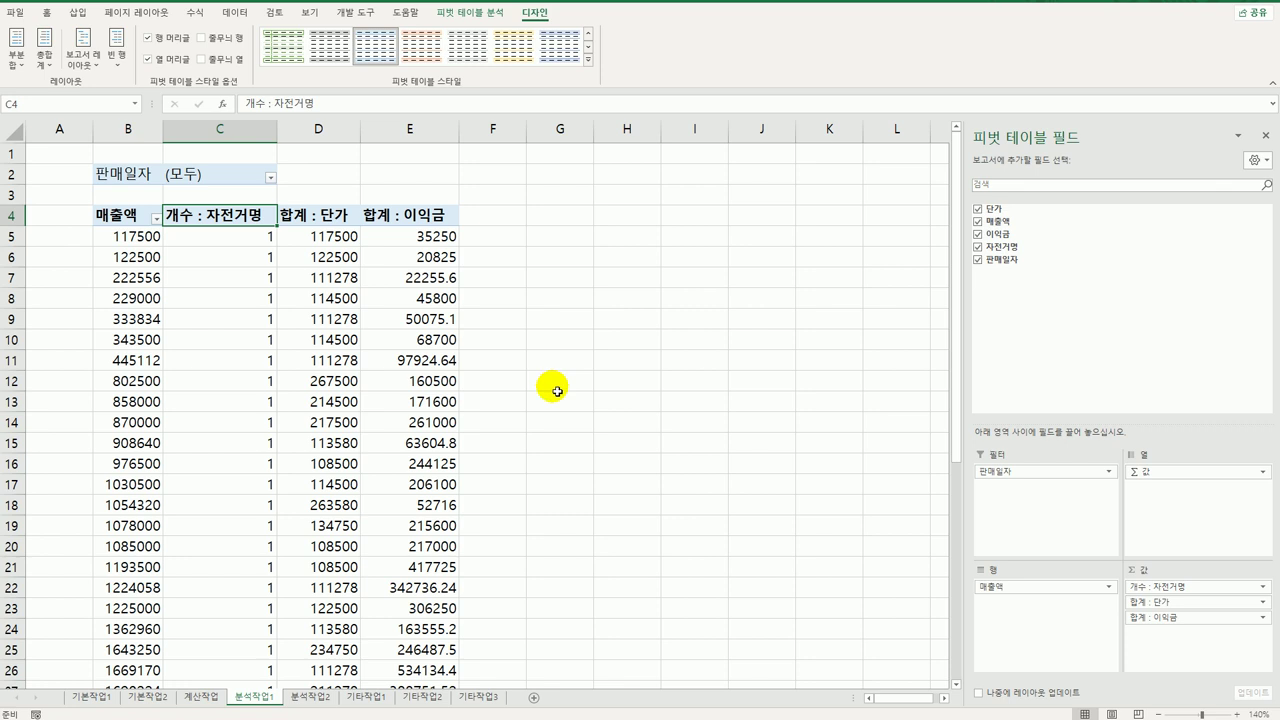
click(152, 240)
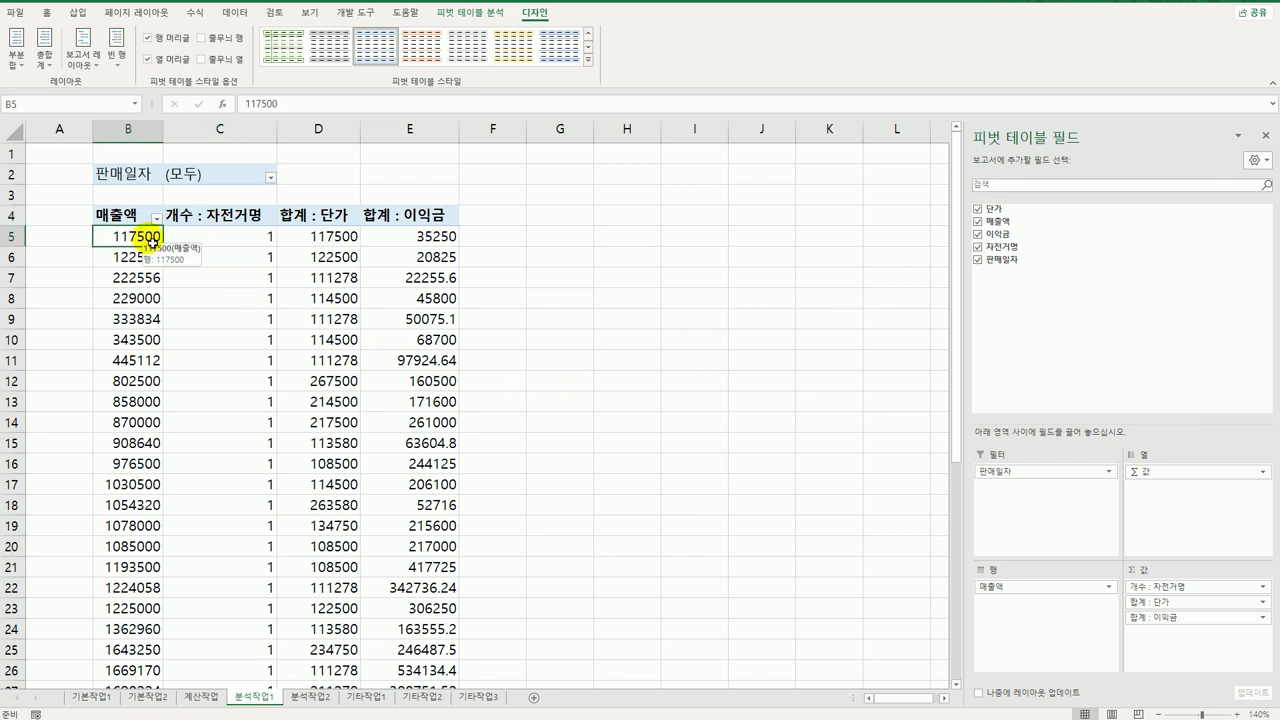
right_click(152, 240)
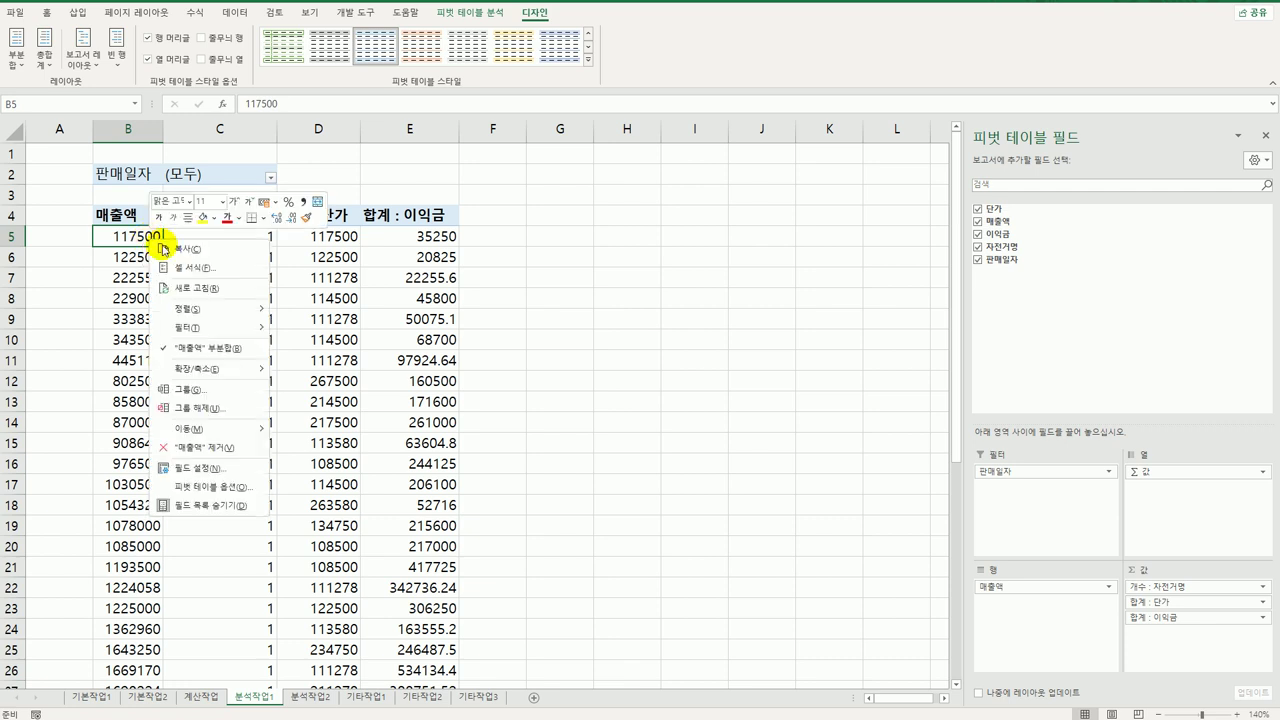
click(258, 402)
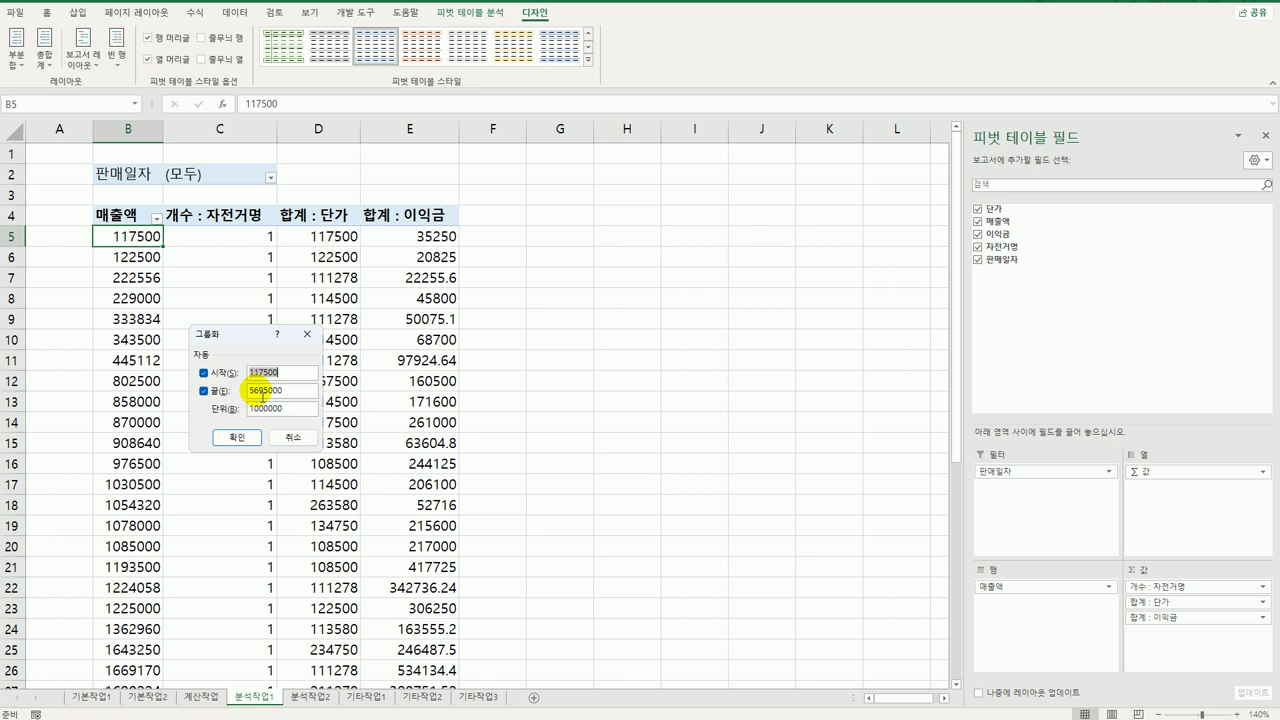
text(0)
drag(284, 391, 228, 390)
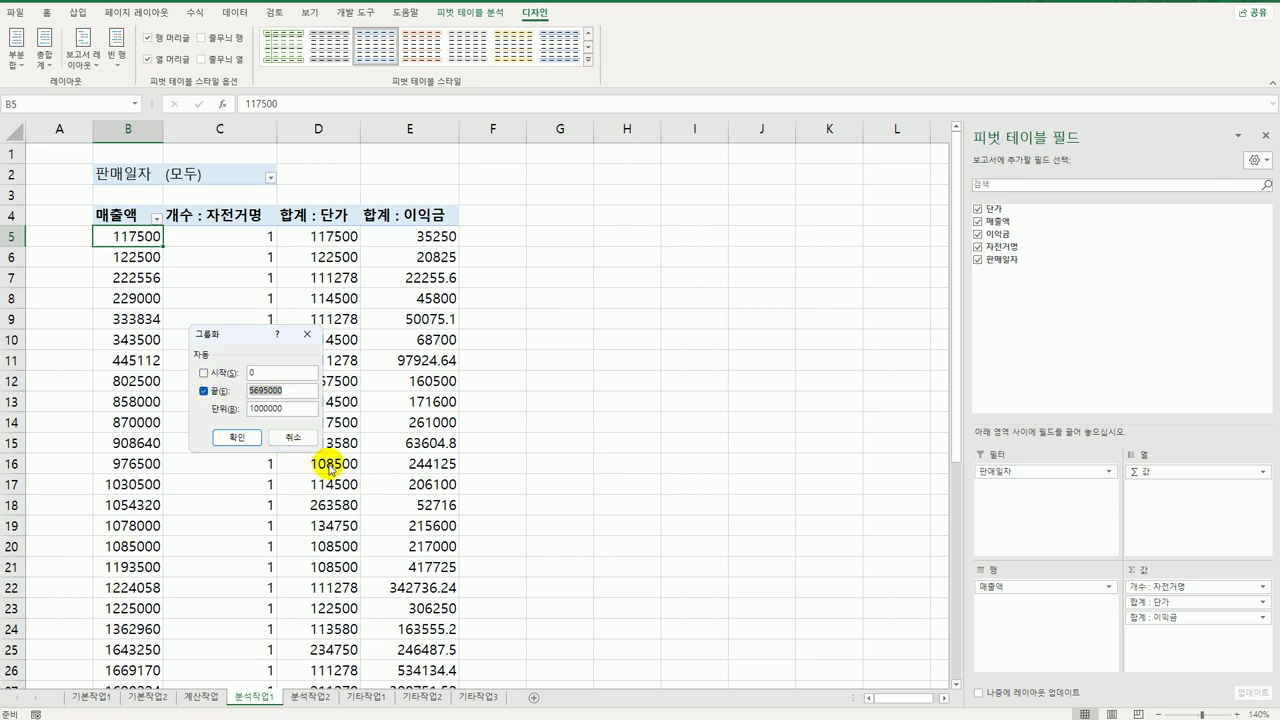
text(6)
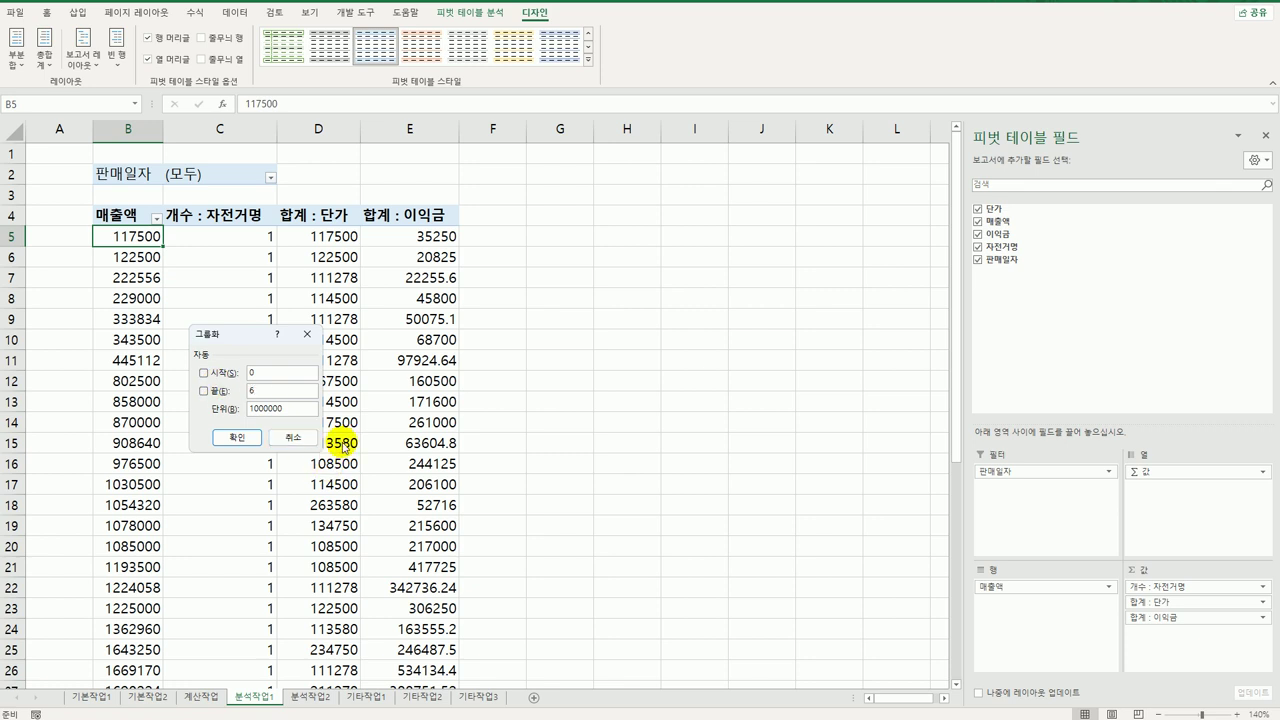
text(000000)
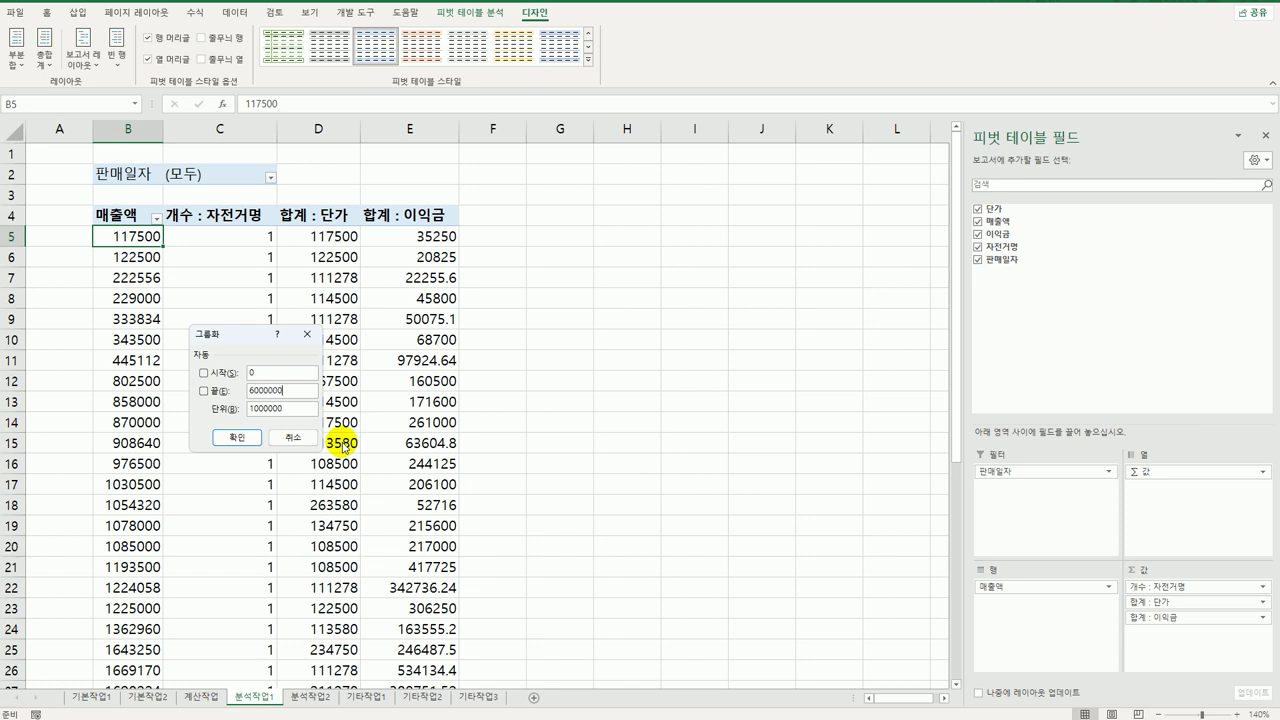
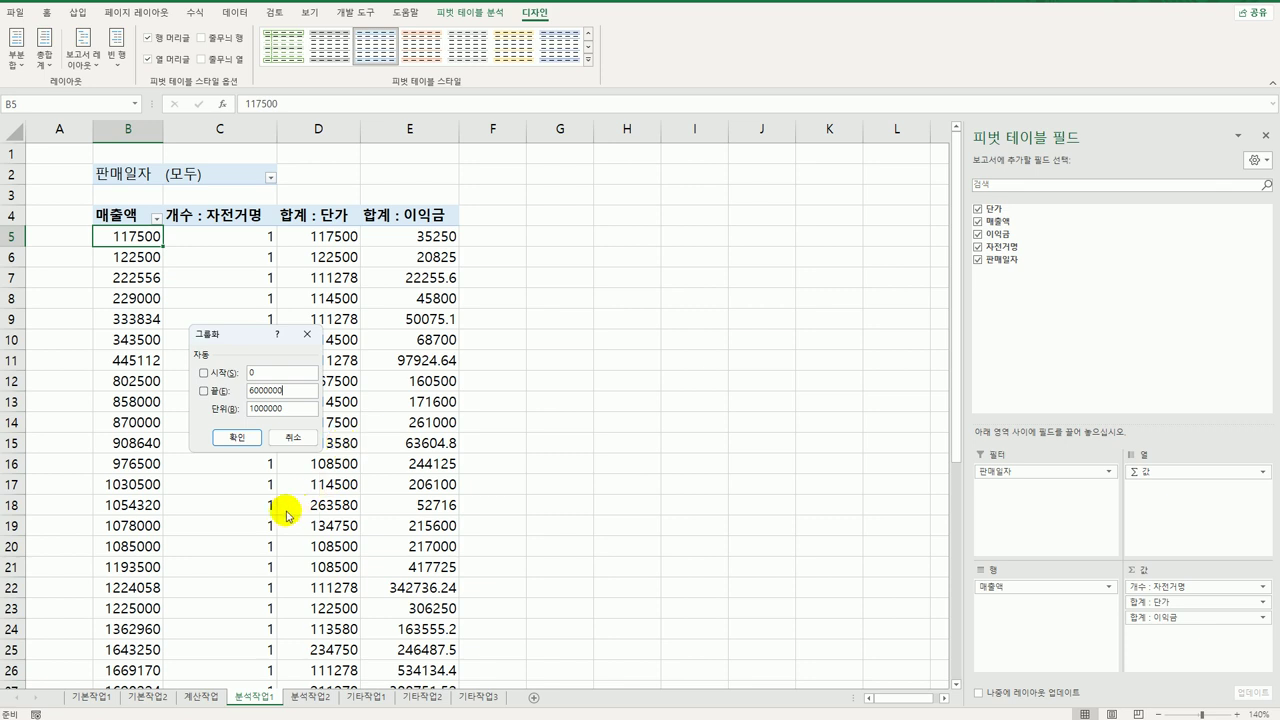
click(240, 438)
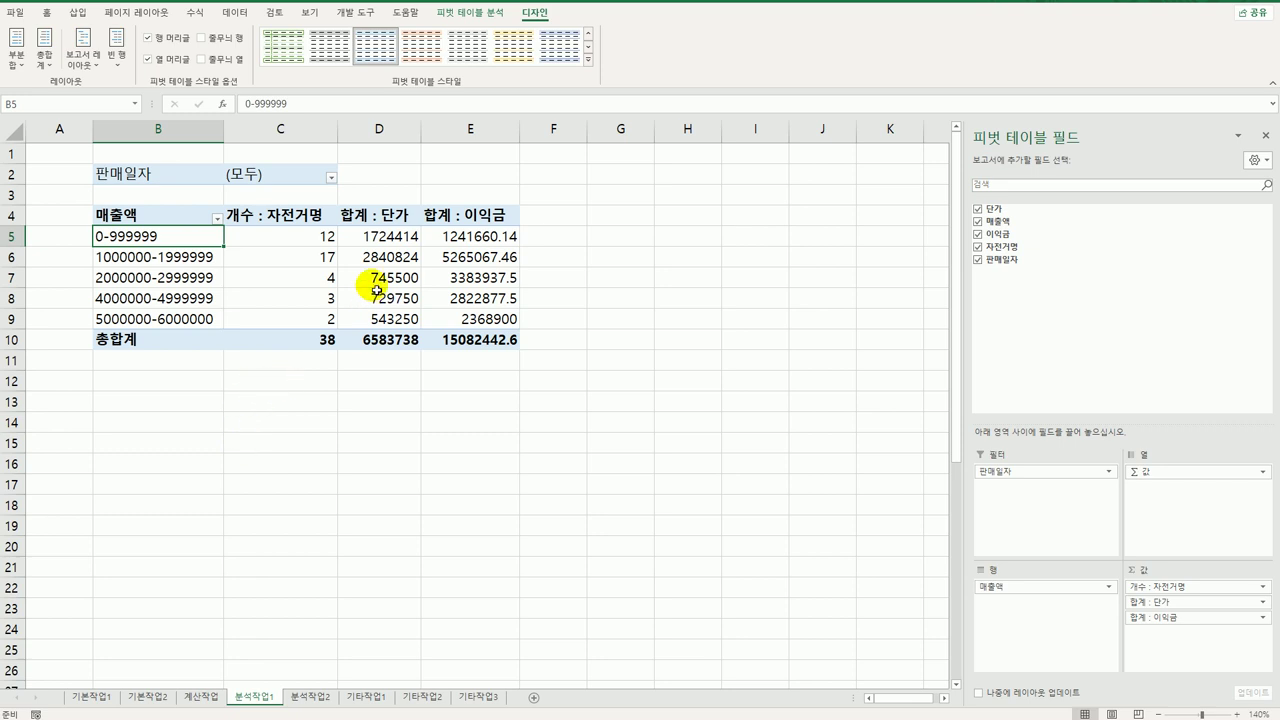
- Format the 합계 : 단가 value field as 숫자 with 0 decimal places and a thousands separator
click(396, 217)
double_click(396, 217)
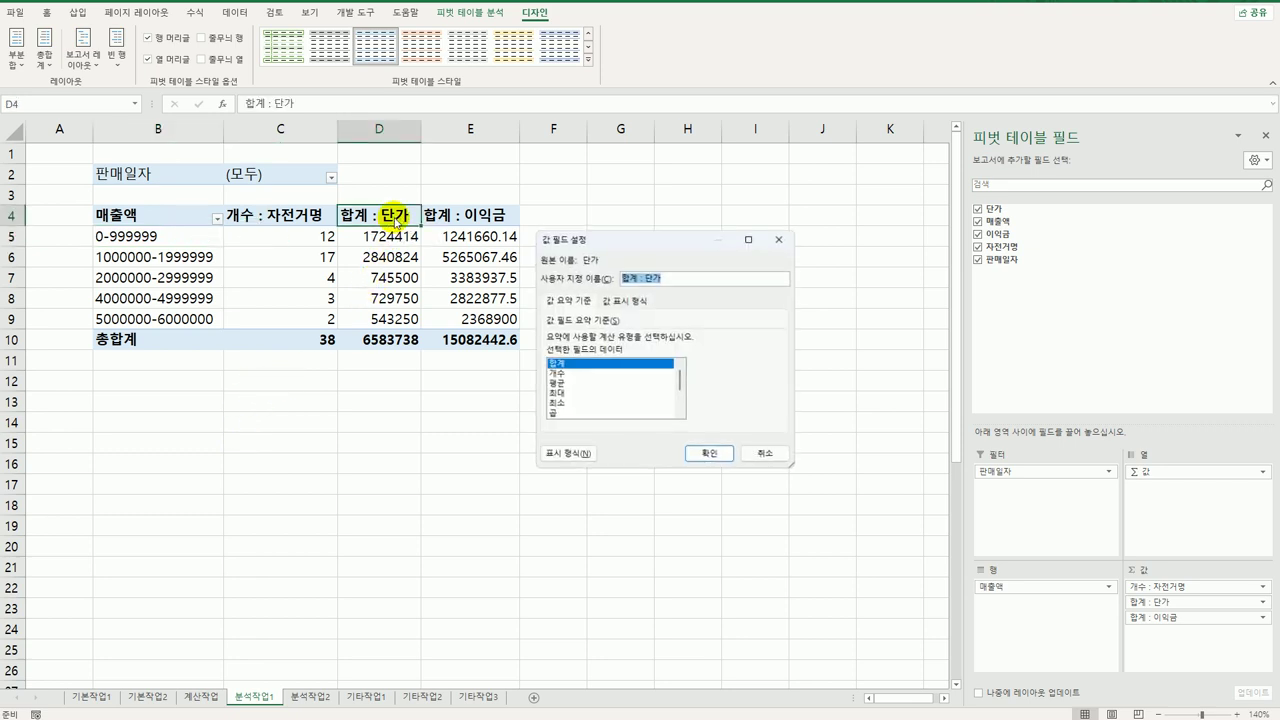
click(552, 451)
click(505, 241)
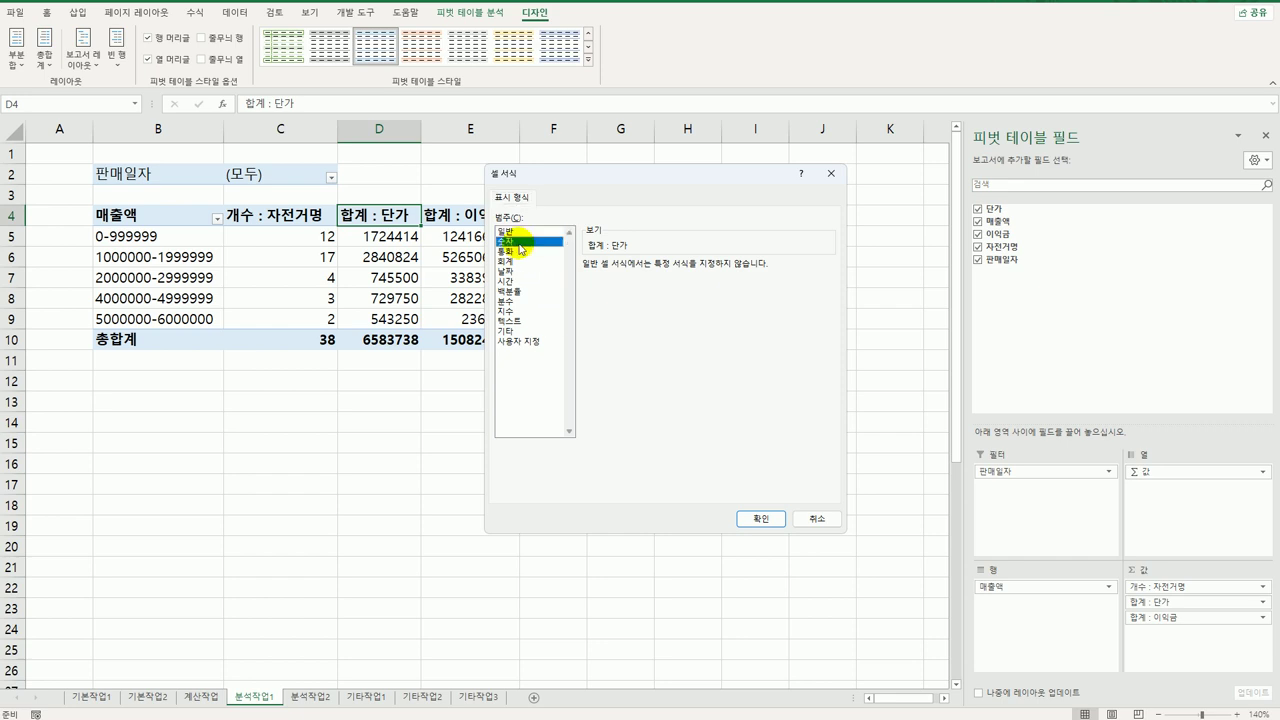
click(587, 285)
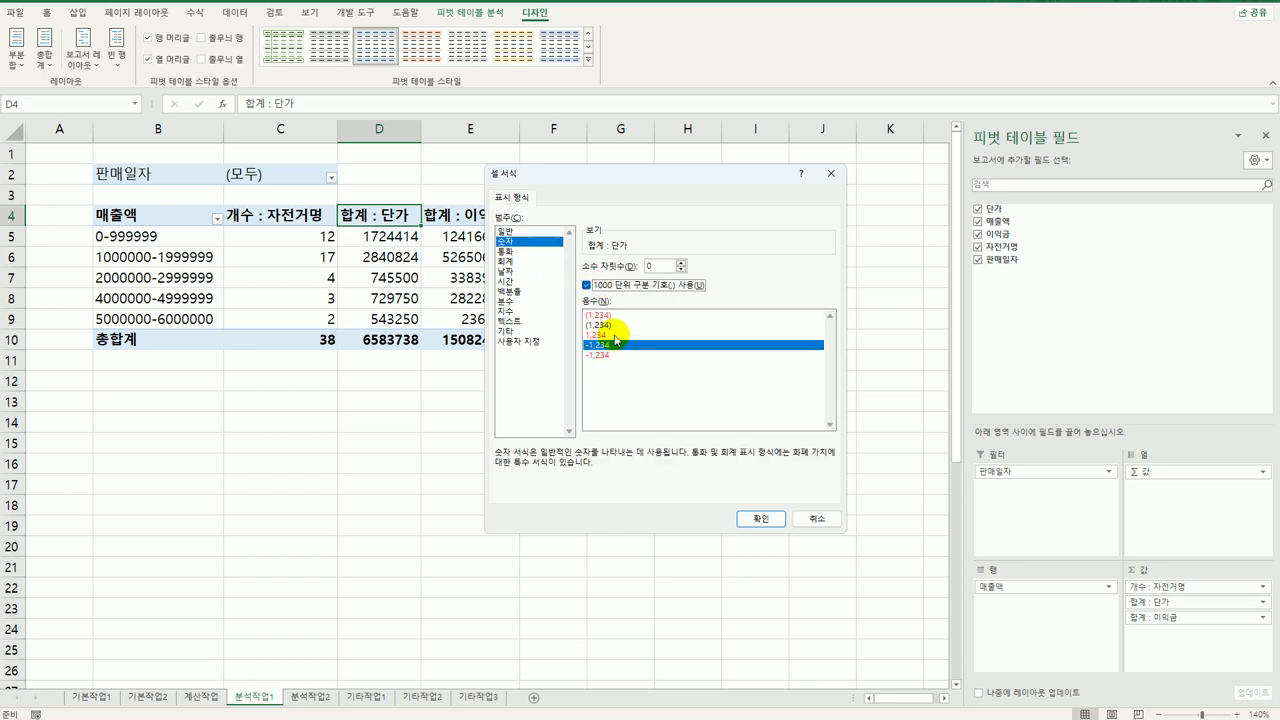
click(761, 518)
click(686, 458)
- Format the 합계 : 이익금 value field as 숫자 with a thousands separator
click(496, 217)
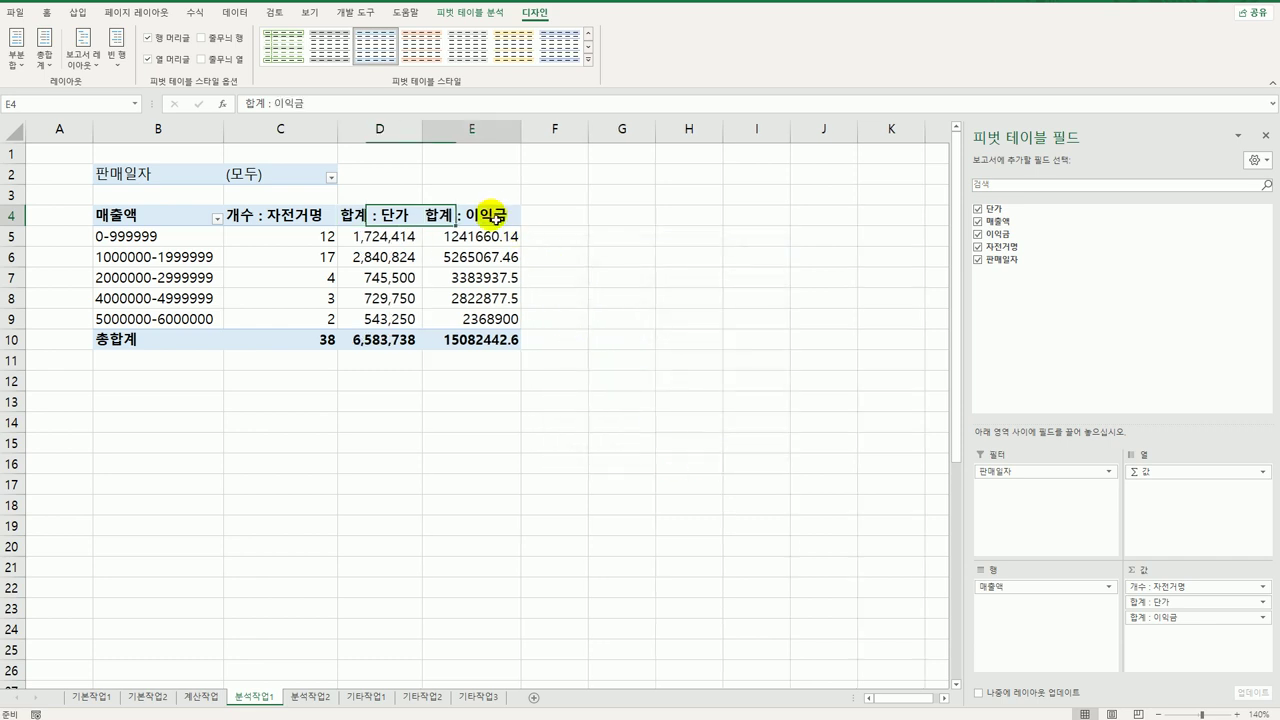
double_click(496, 217)
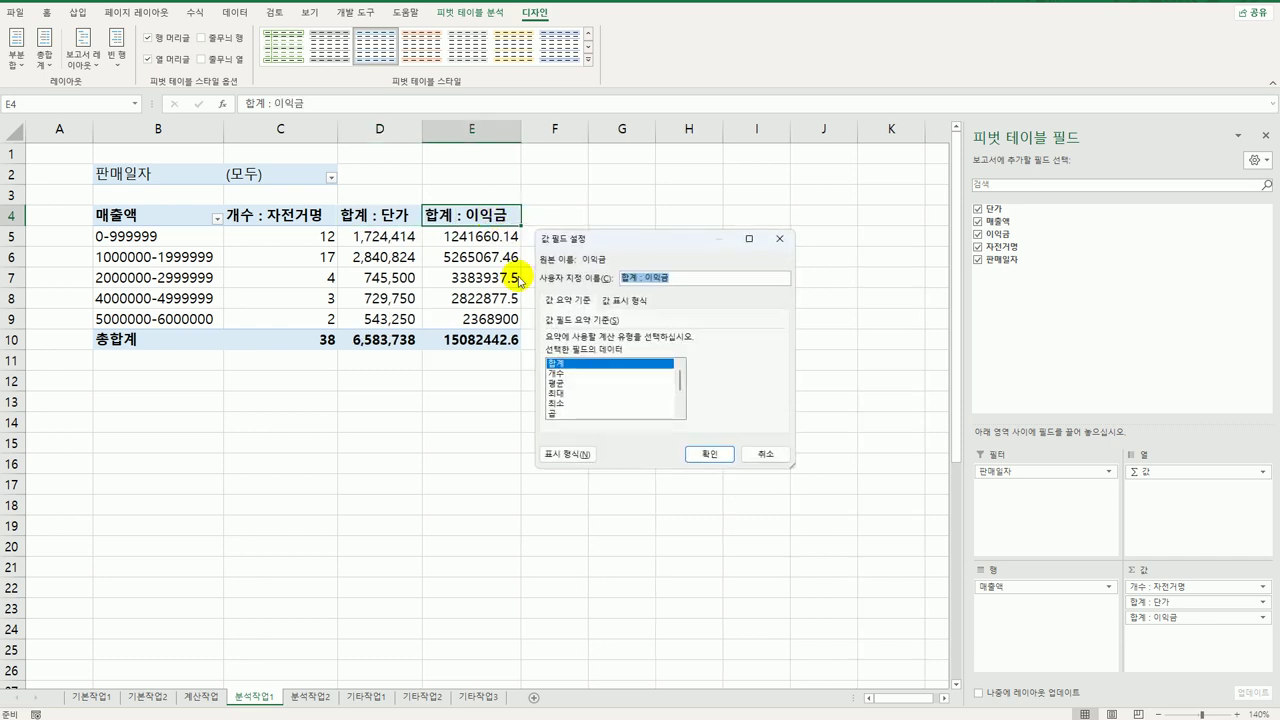
click(570, 461)
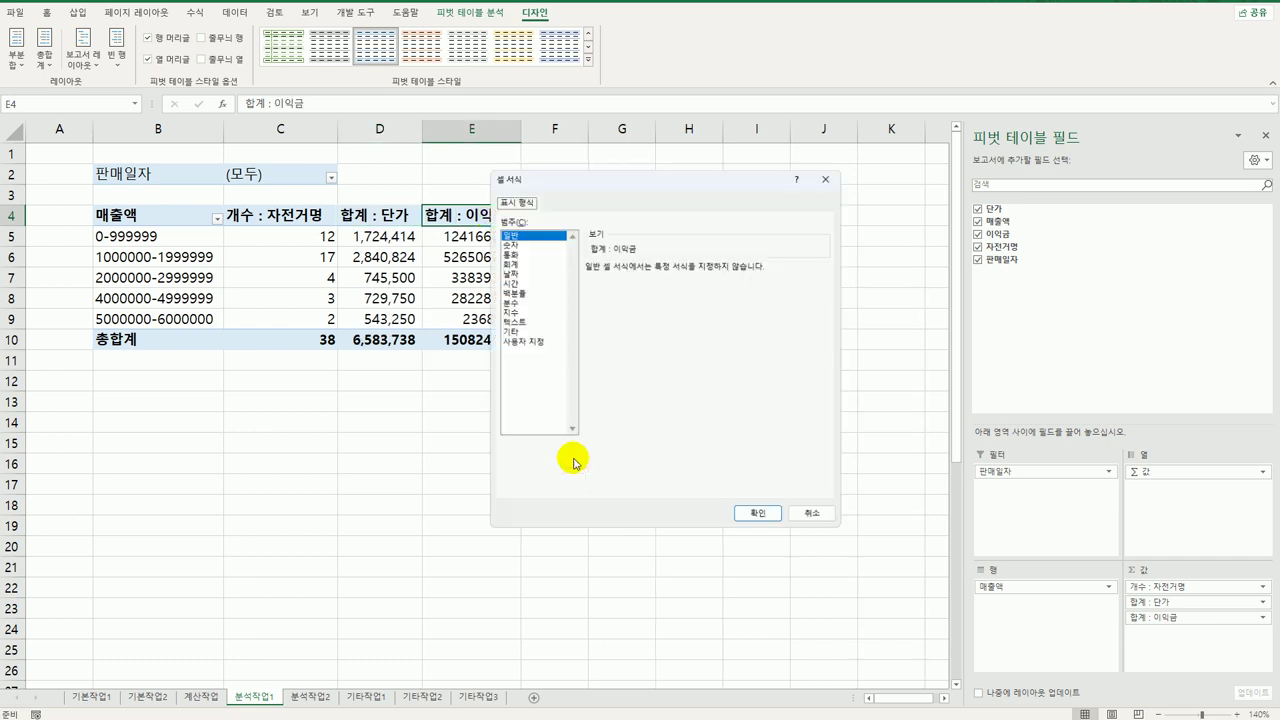
click(506, 241)
click(608, 290)
click(761, 518)
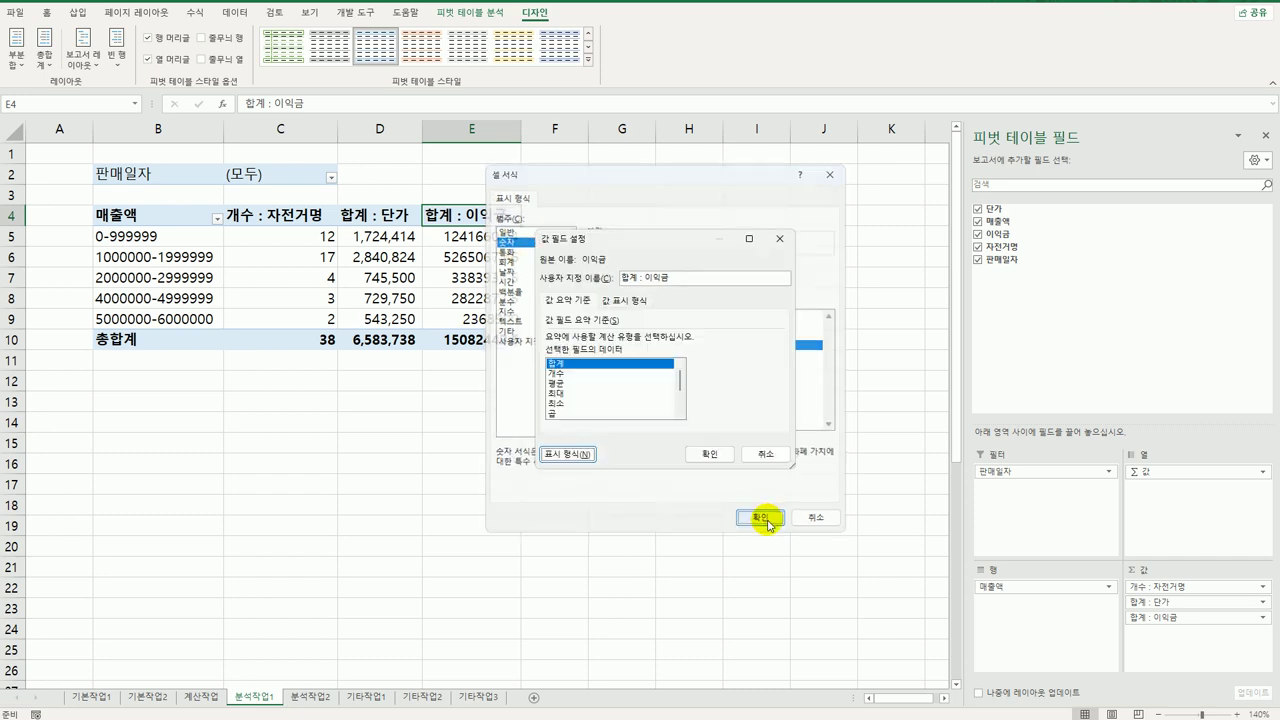
click(712, 459)
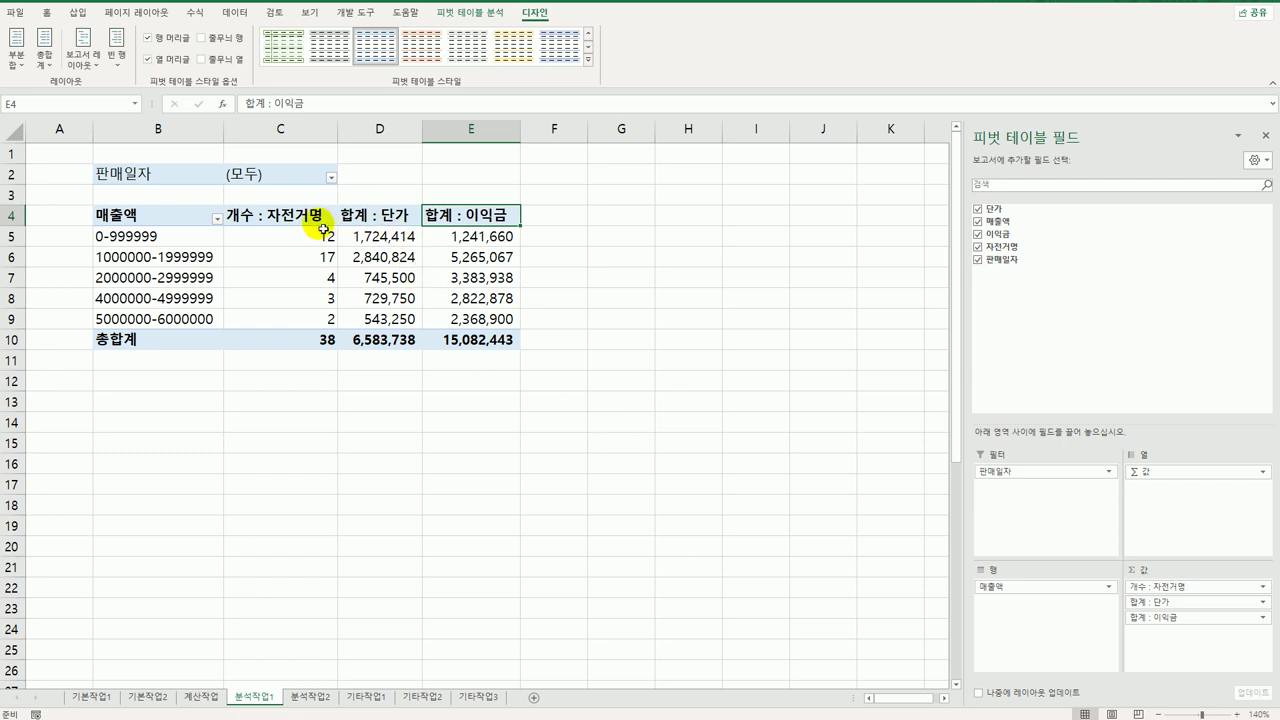
- Rename the 개수 : 자전거명 value field to 자전거수 in its value field settings
click(285, 220)
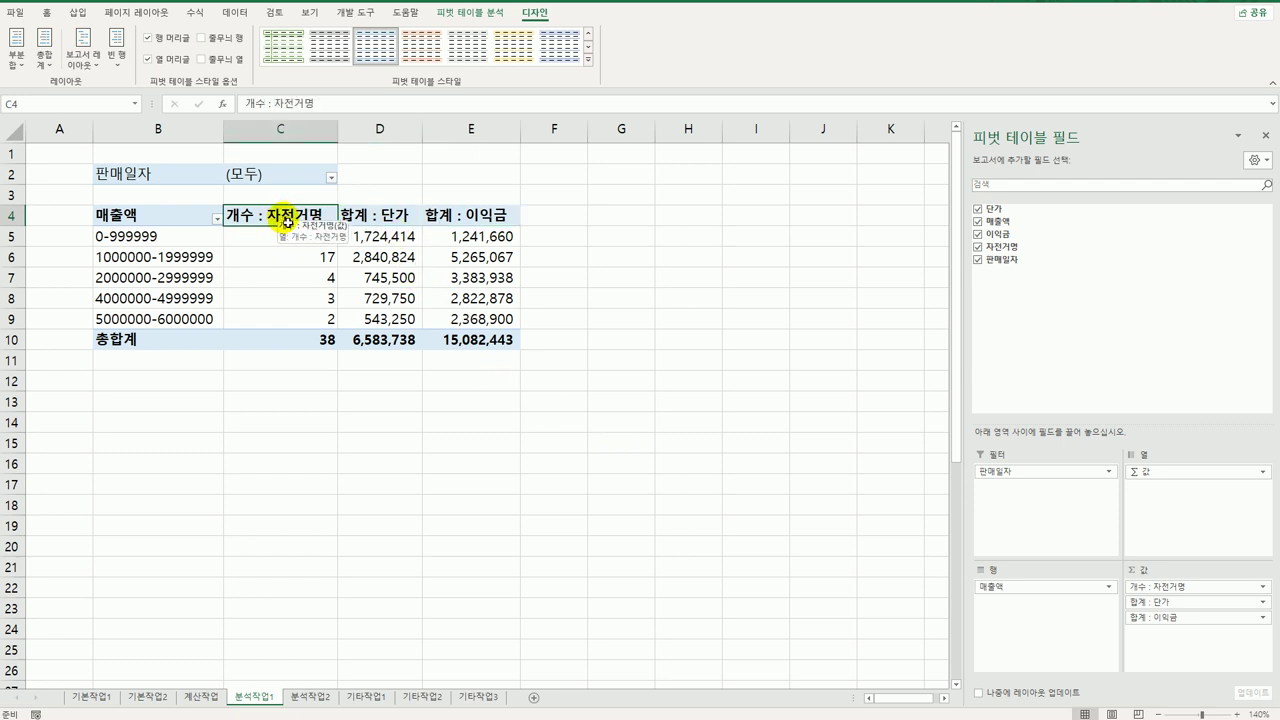
double_click(285, 220)
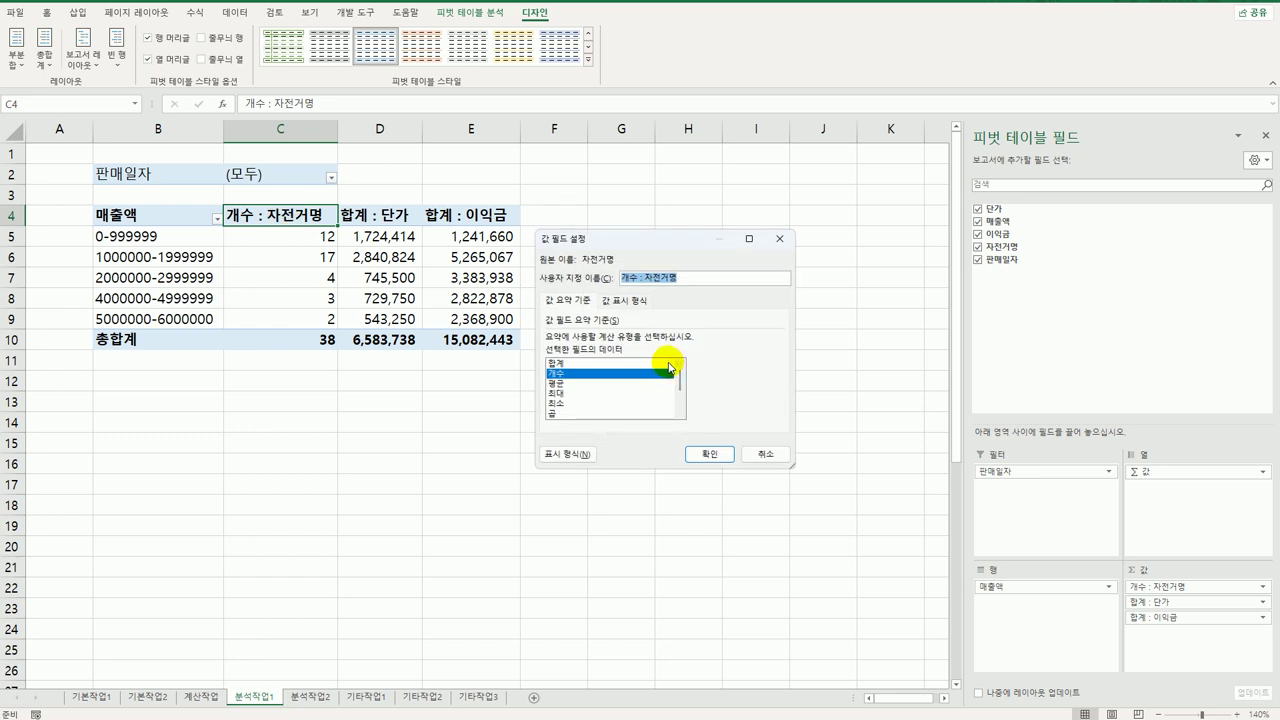
text(자)
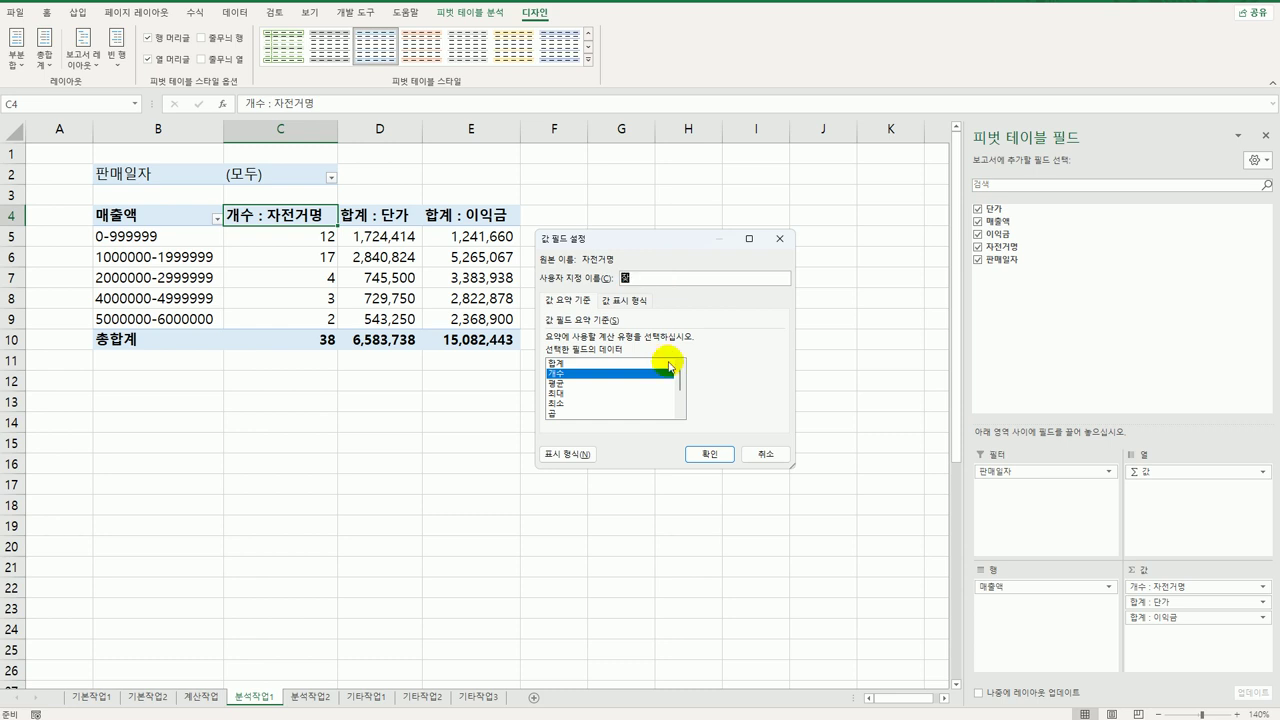
text(전거명)
click(708, 458)
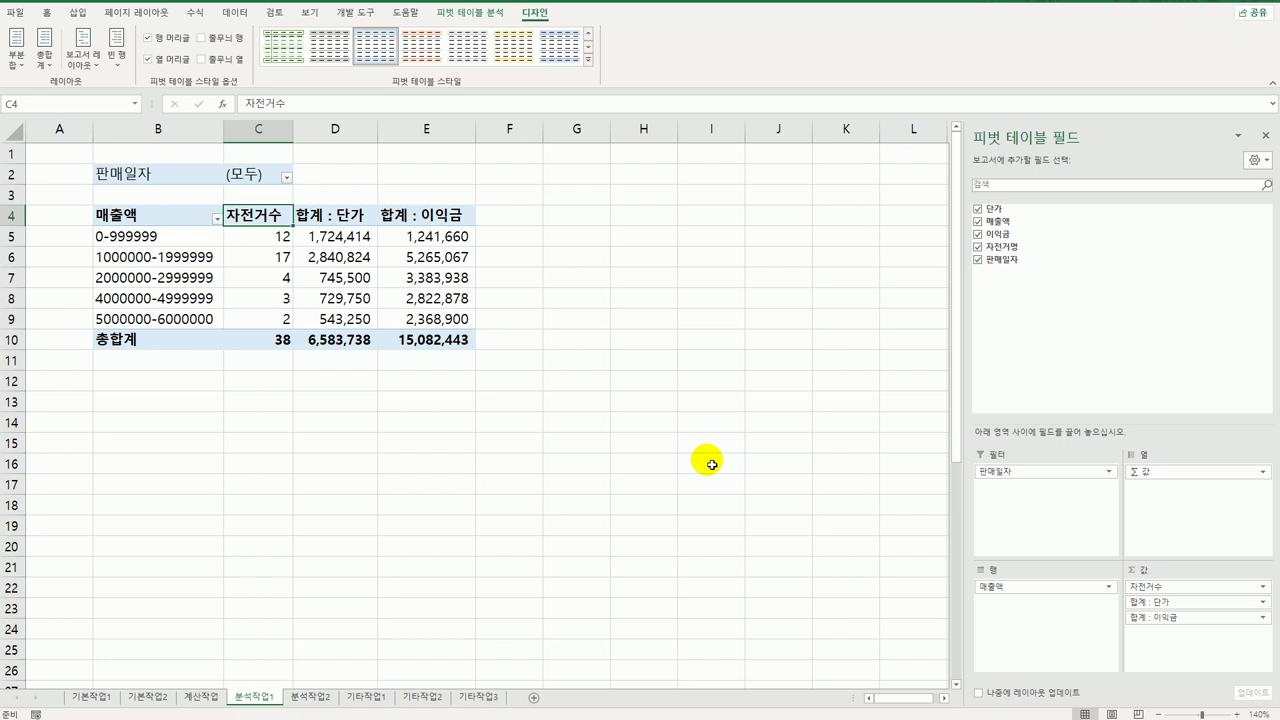
click(588, 64)
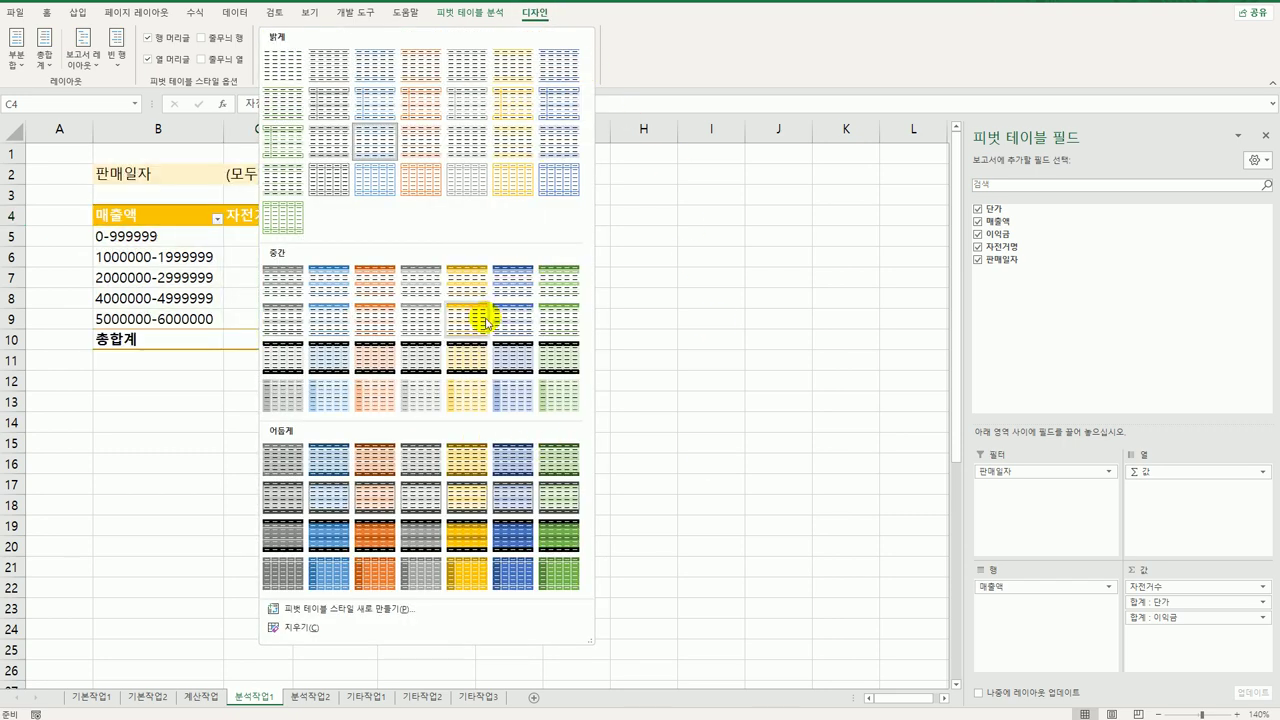
click(673, 249)
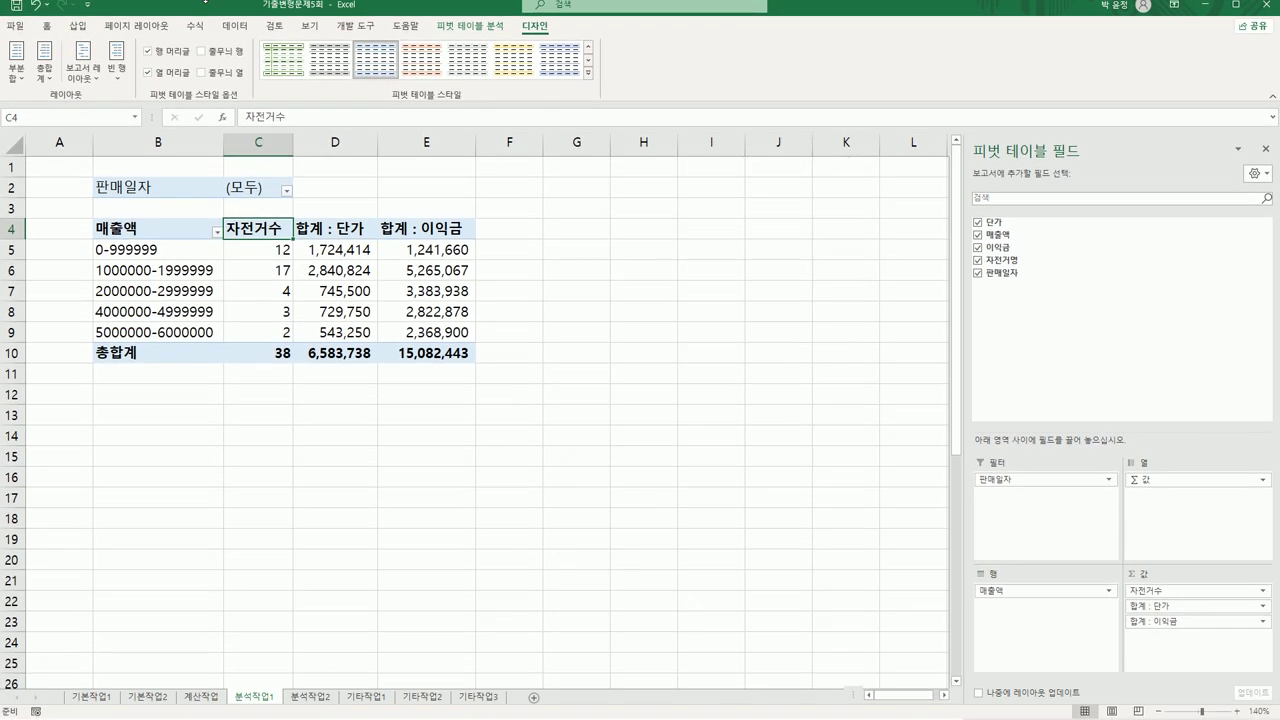
- Add the 자동 서식 command from the list of all commands to the Quick Access Toolbar
click(87, 8)
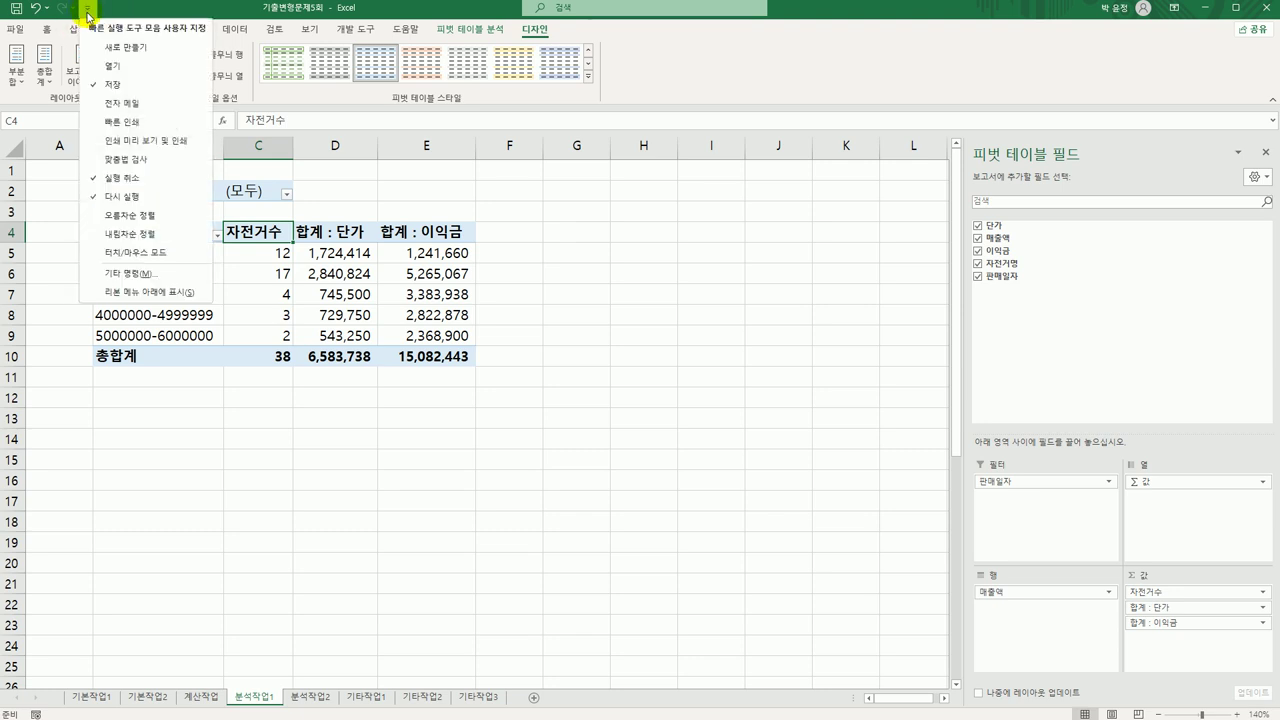
click(122, 274)
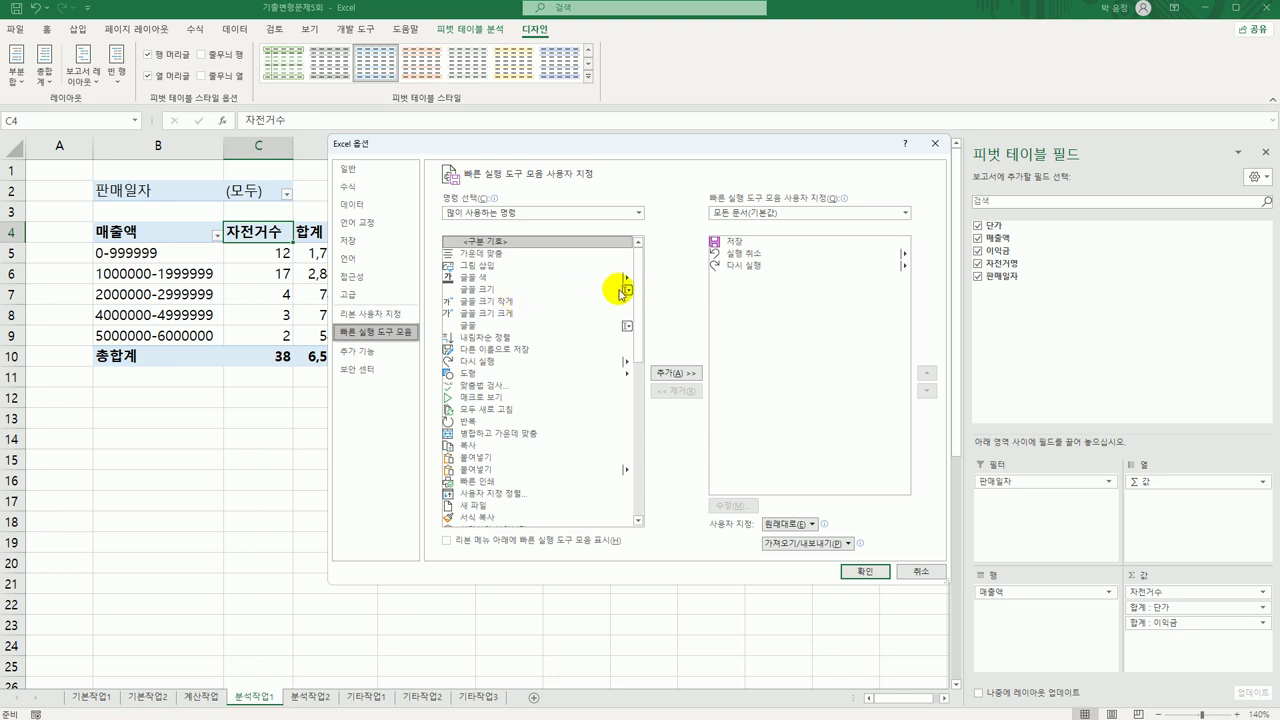
click(524, 218)
click(527, 259)
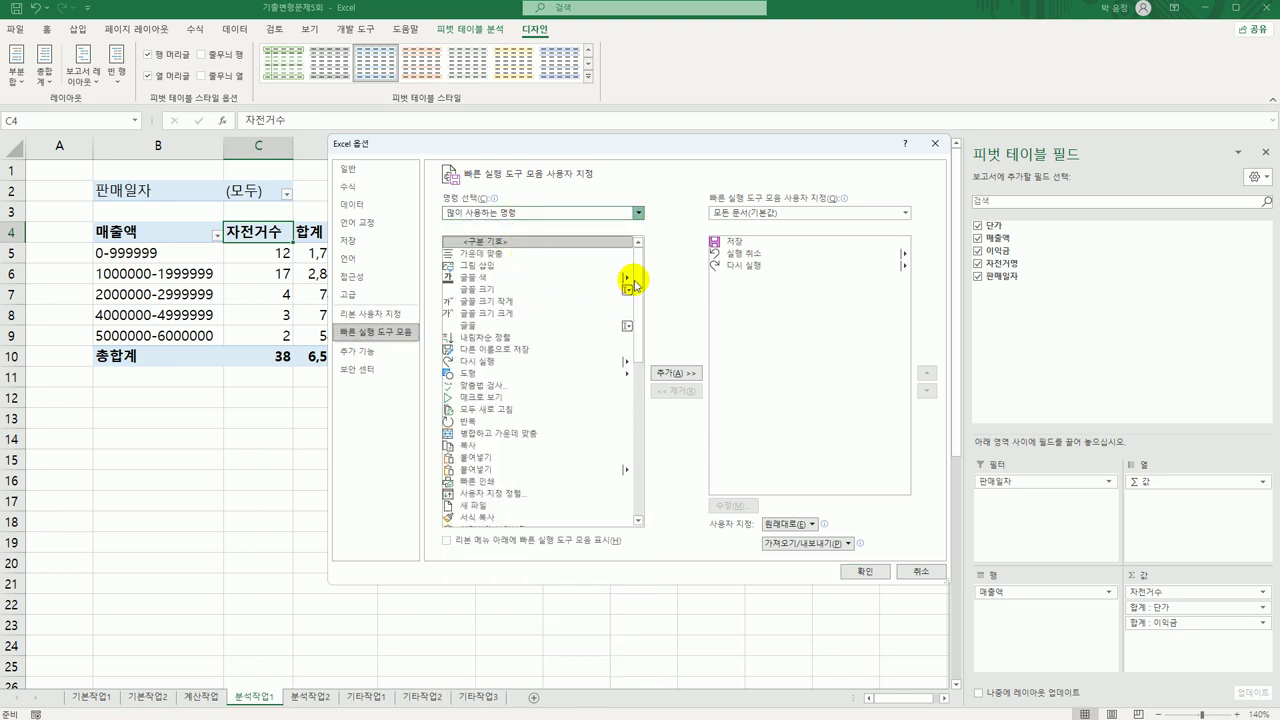
drag(634, 255, 634, 442)
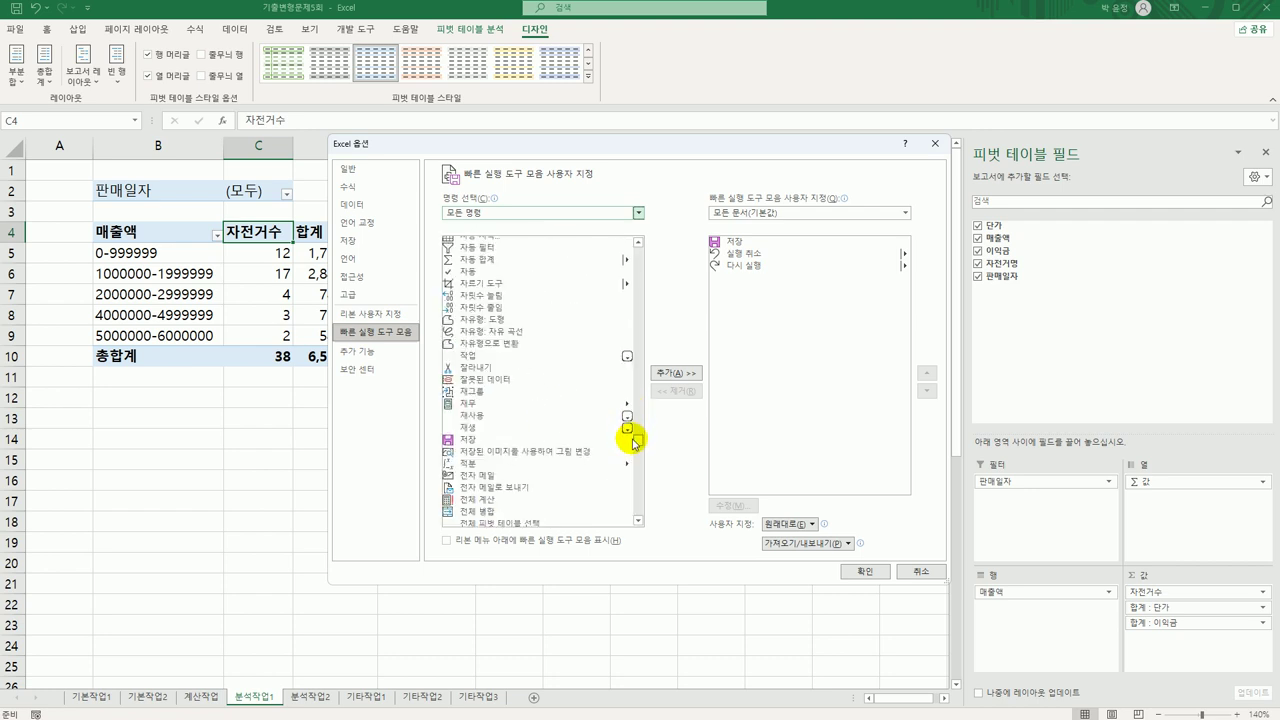
scroll(633, 441, down, 3)
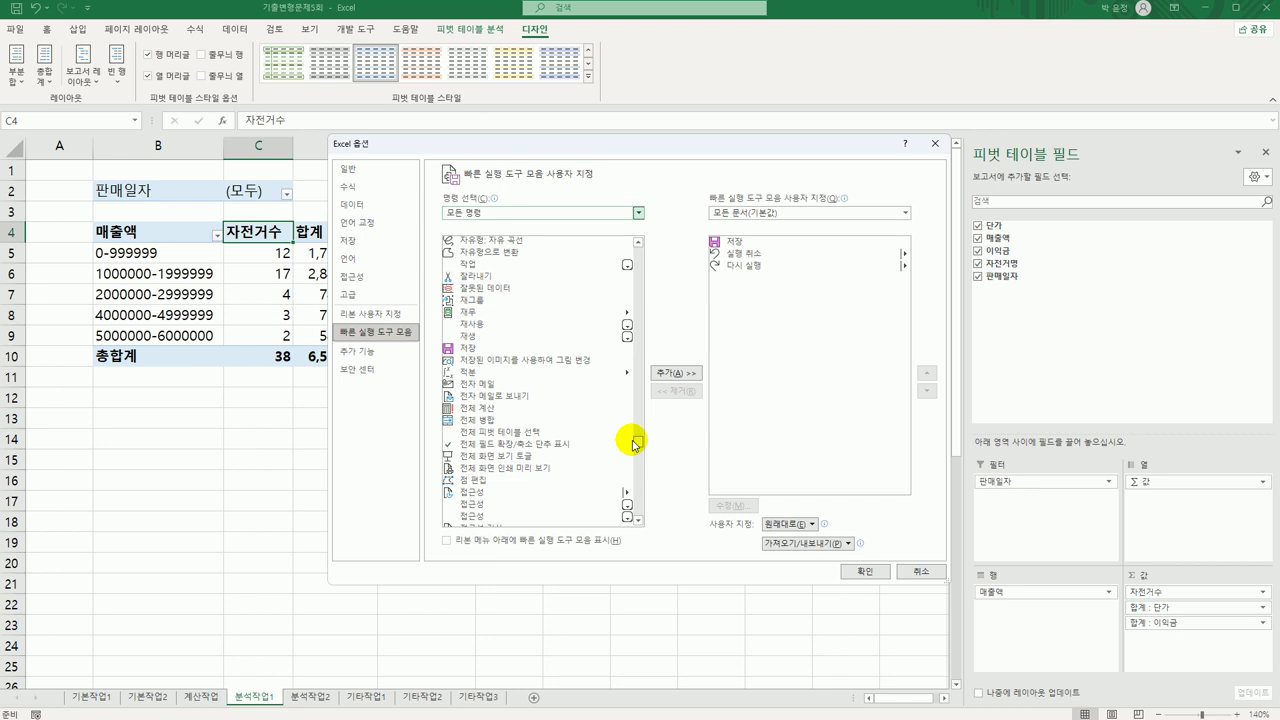
click(639, 243)
click(640, 244)
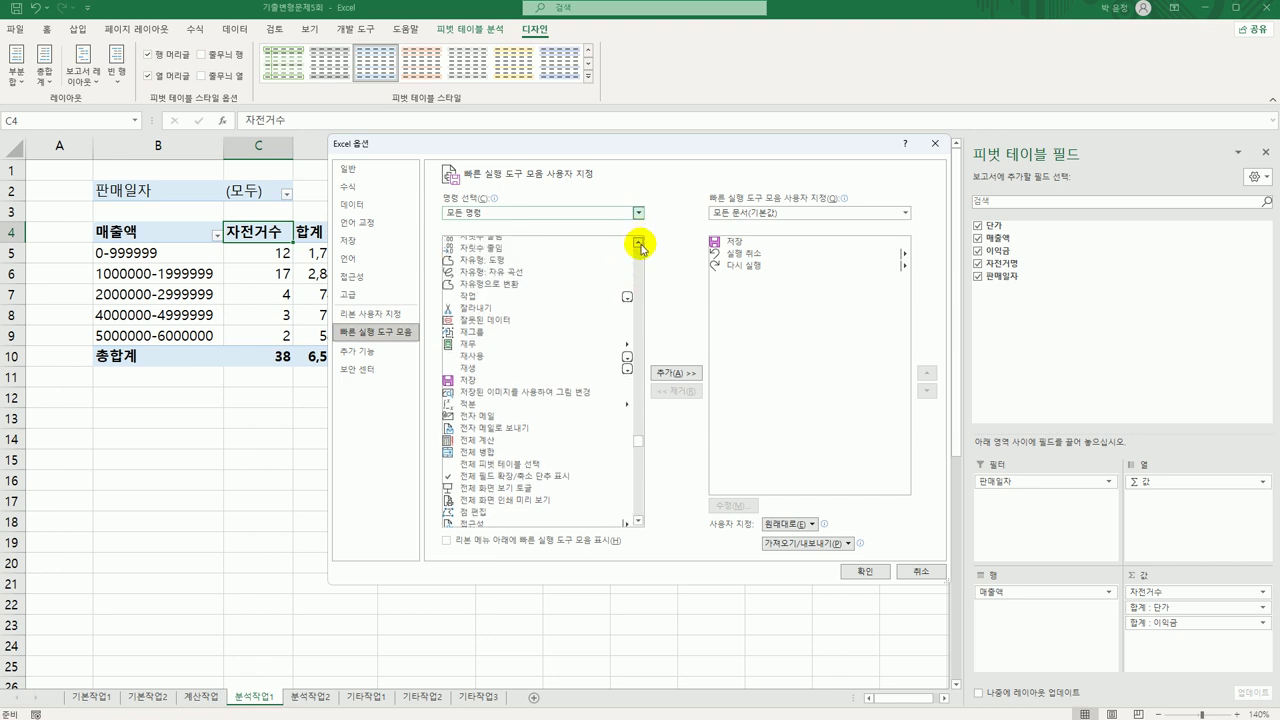
drag(640, 244, 639, 244)
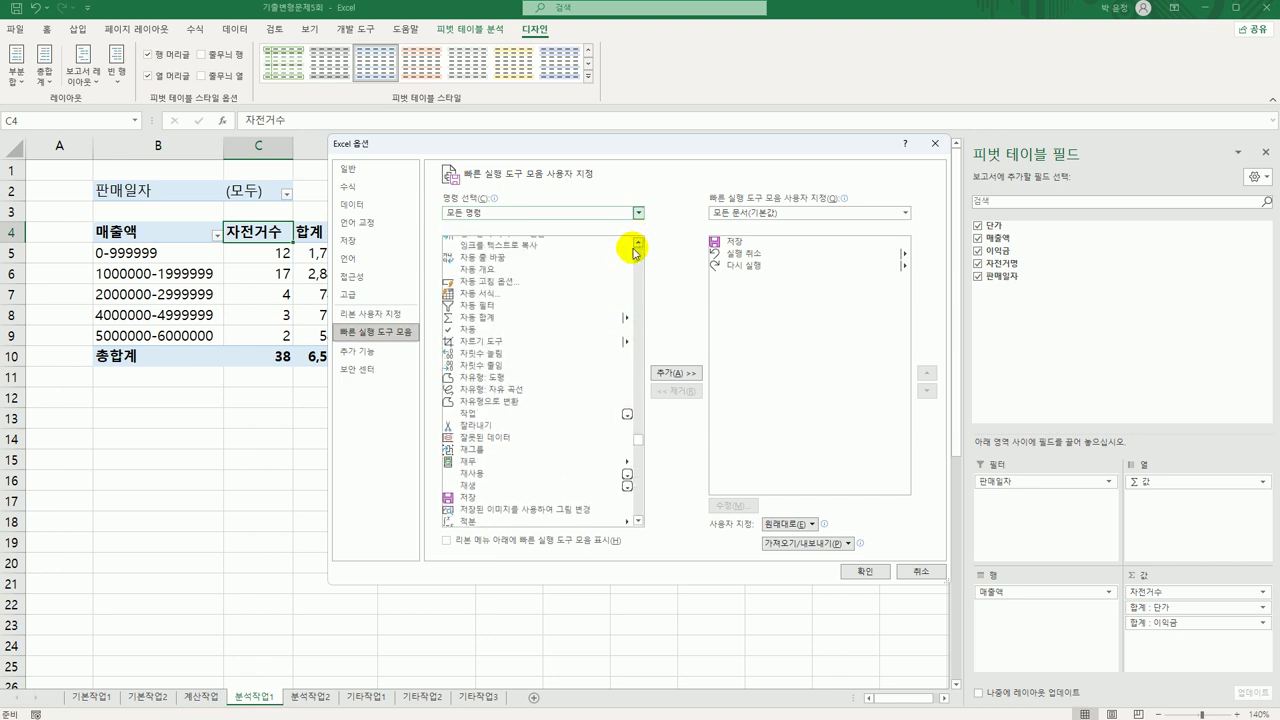
click(492, 305)
click(488, 293)
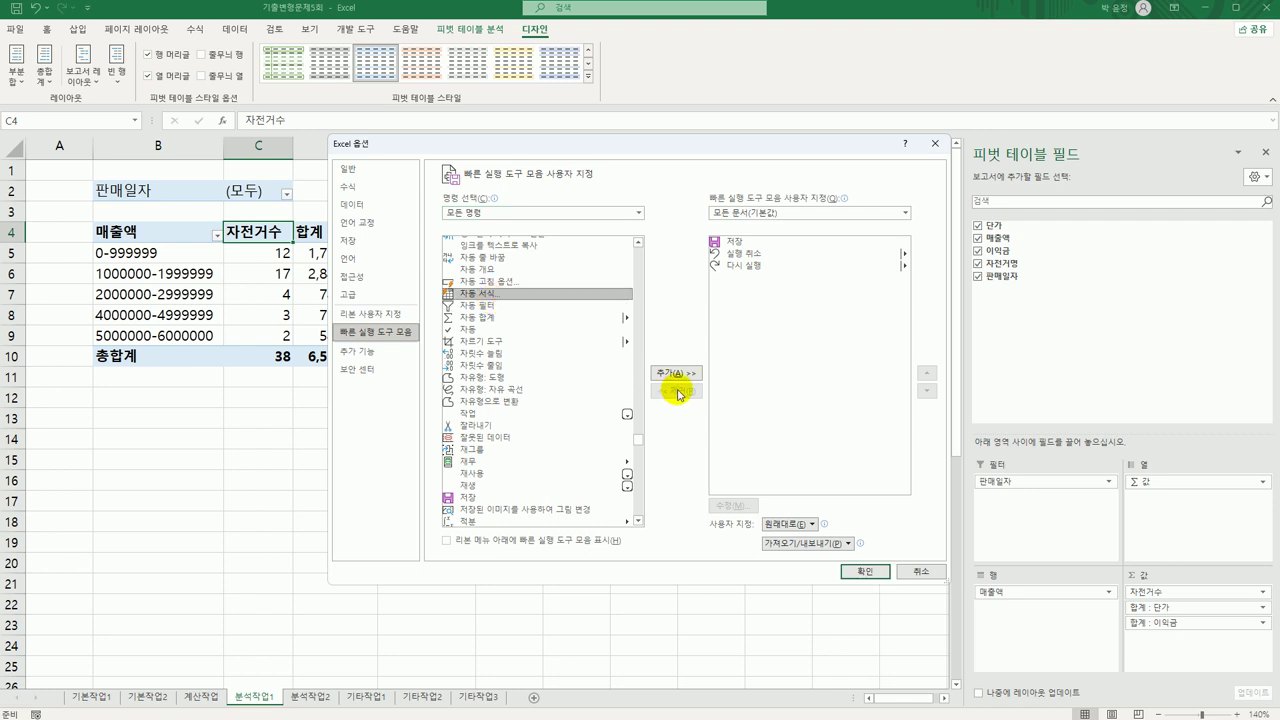
click(676, 372)
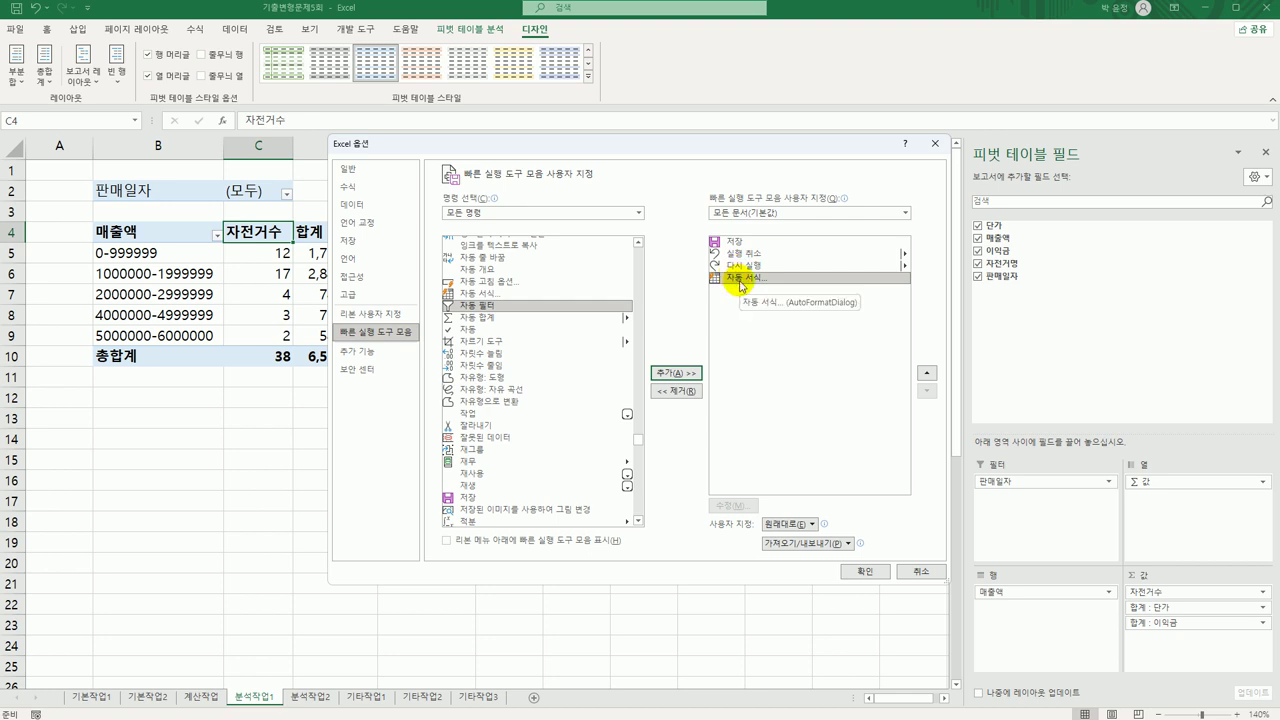
click(870, 572)
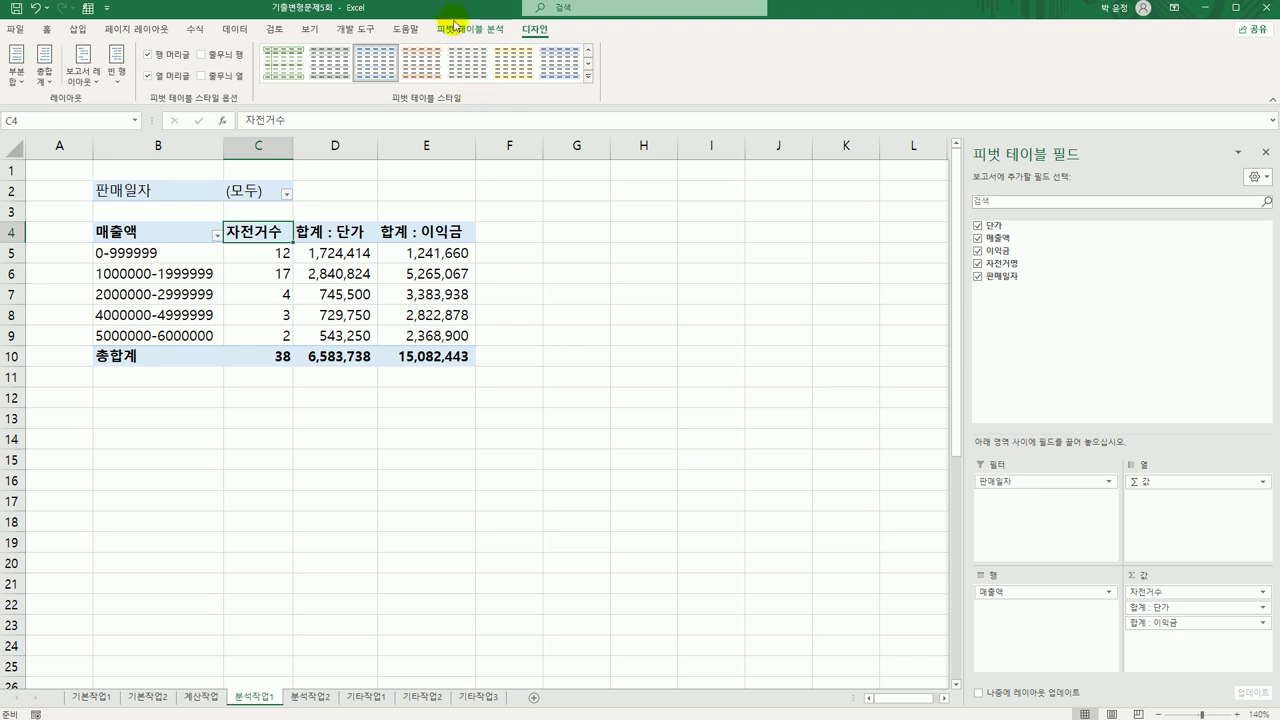
- Apply a 자동 서식 report style with a black header row to the pivot table and select an empty cell outside it
click(88, 8)
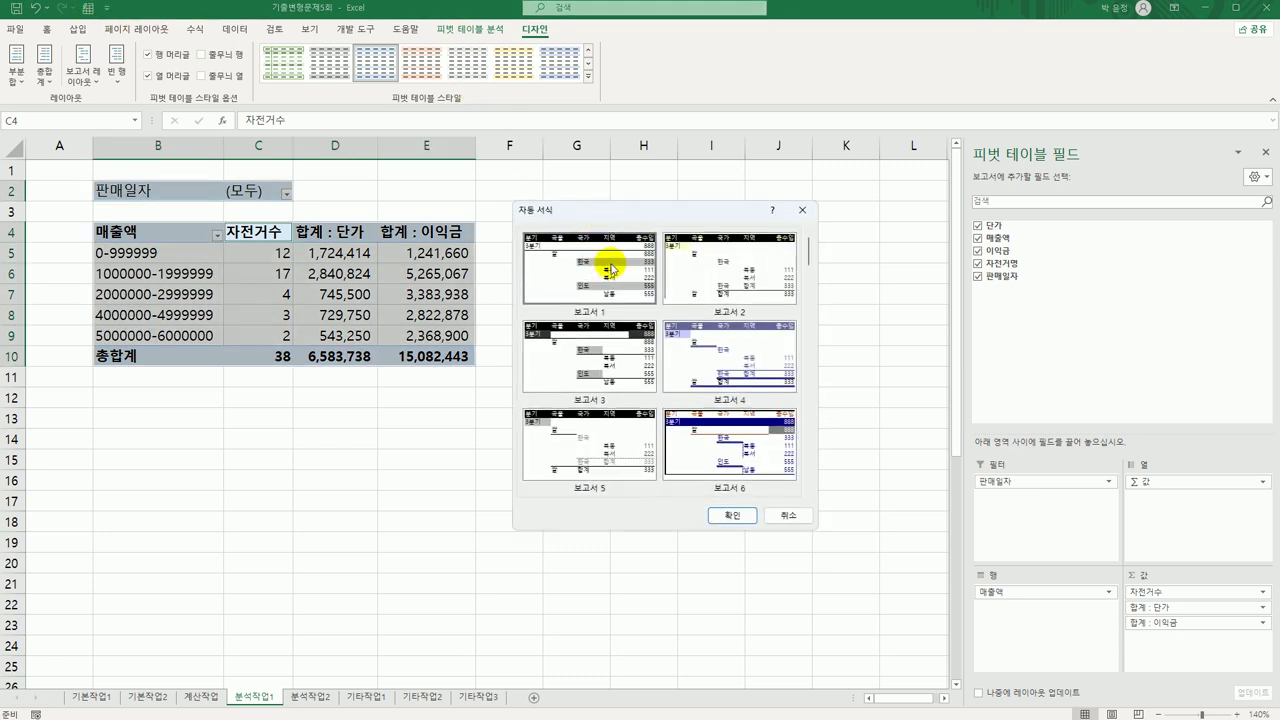
click(732, 515)
click(717, 518)
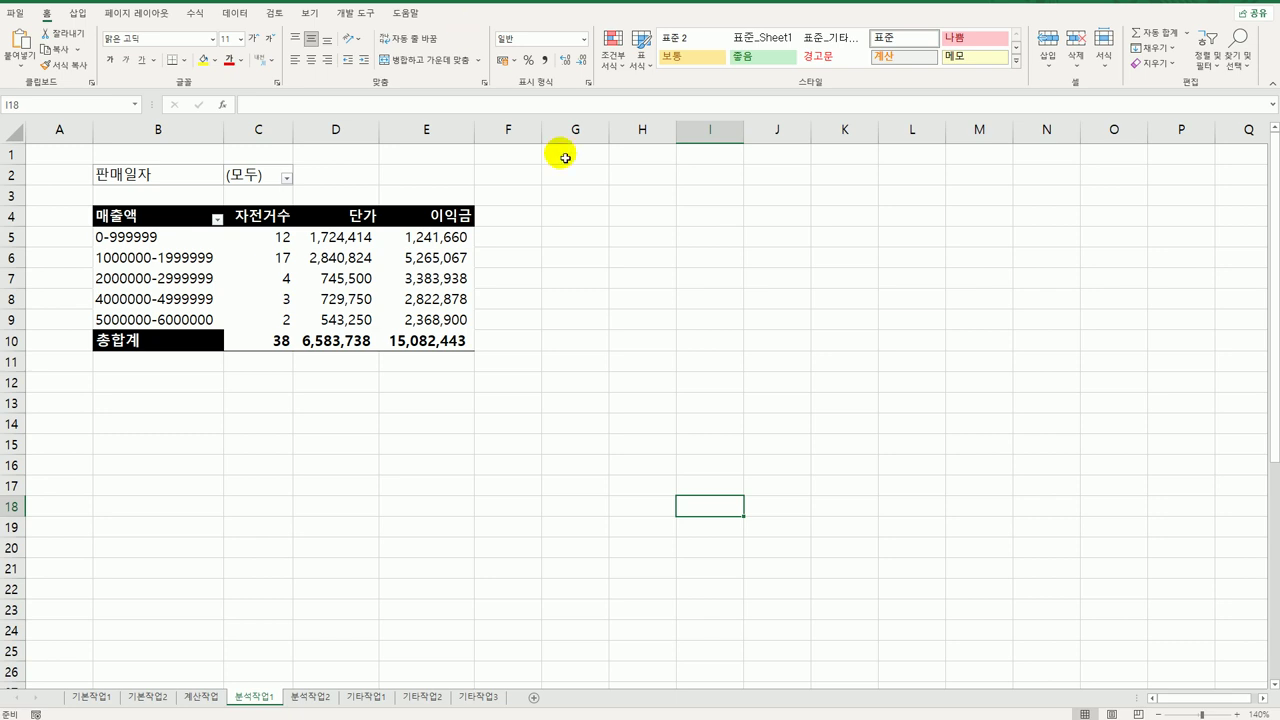
- On the 분석작업2 sheet, remove rows from the [표1] table that are duplicates in both the 수량 and 이익율 columns
click(665, 396)
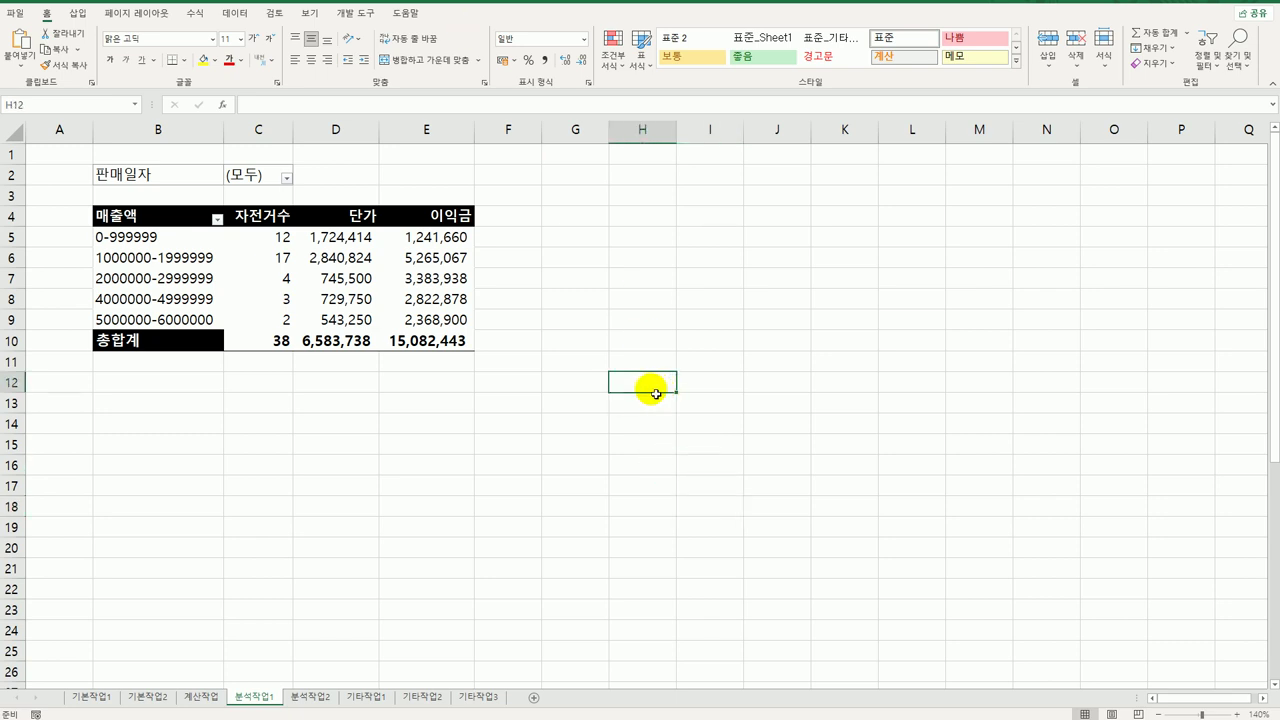
click(310, 698)
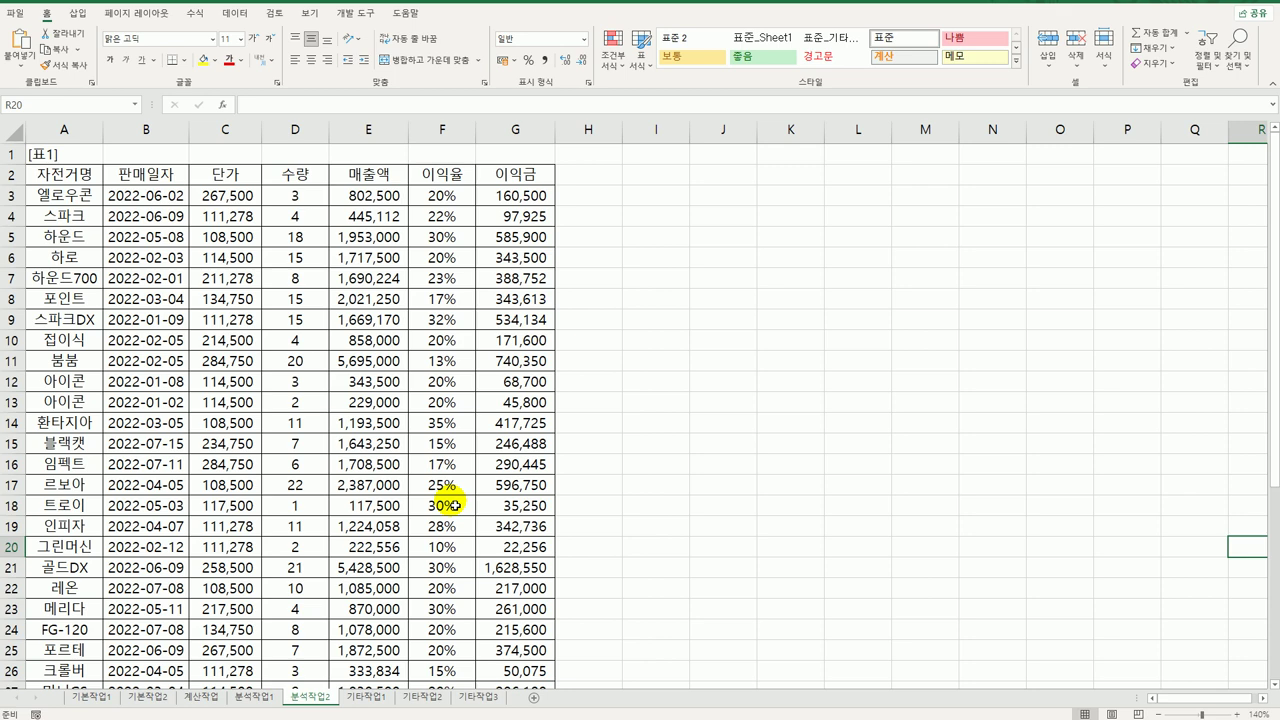
click(188, 191)
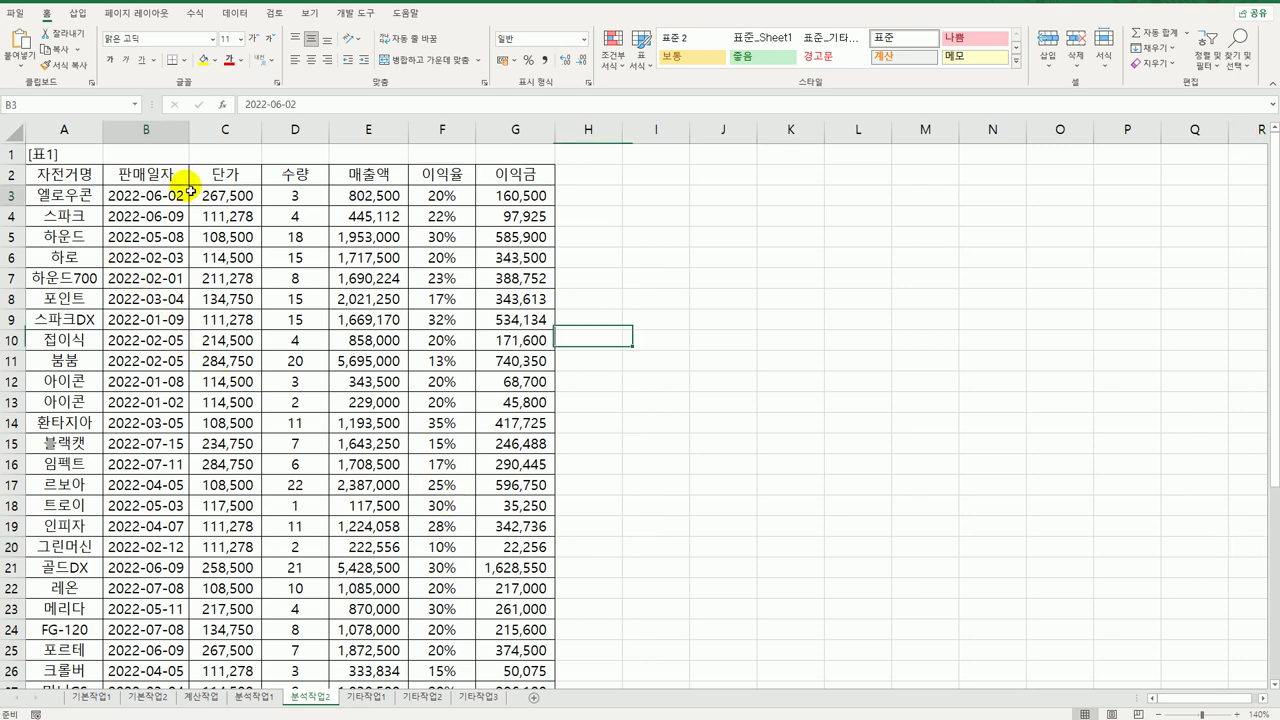
click(236, 13)
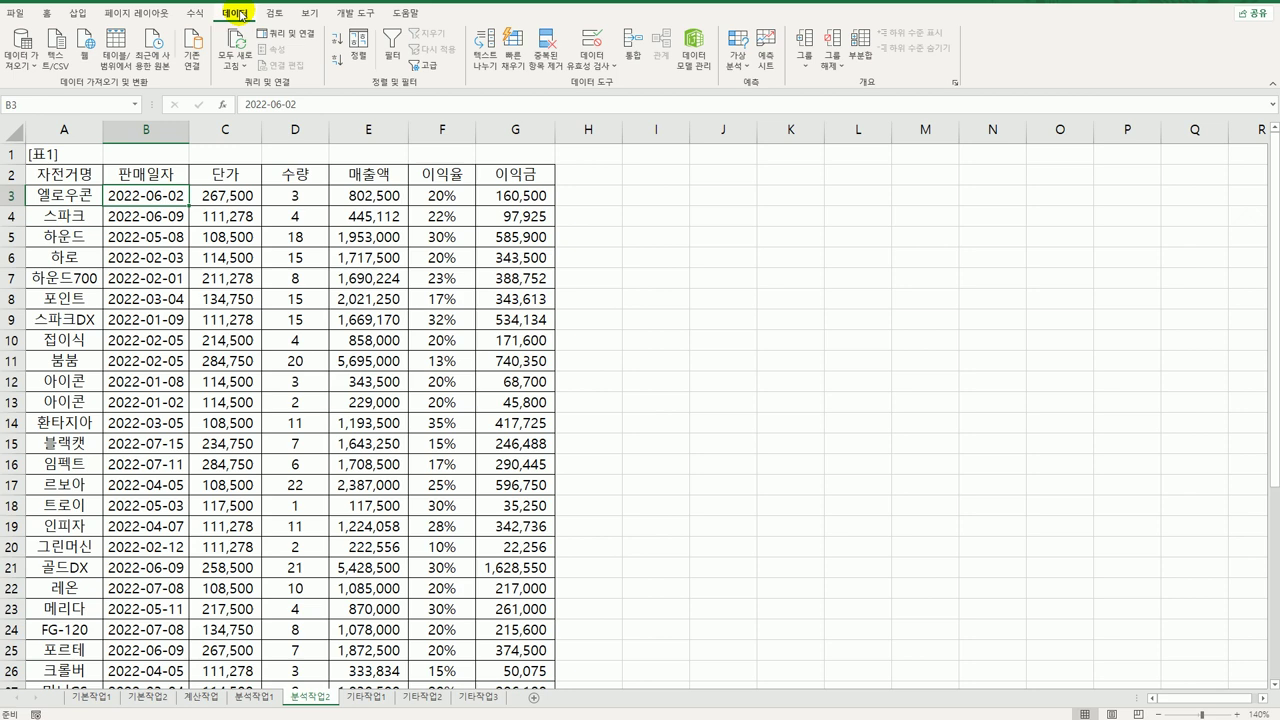
click(553, 62)
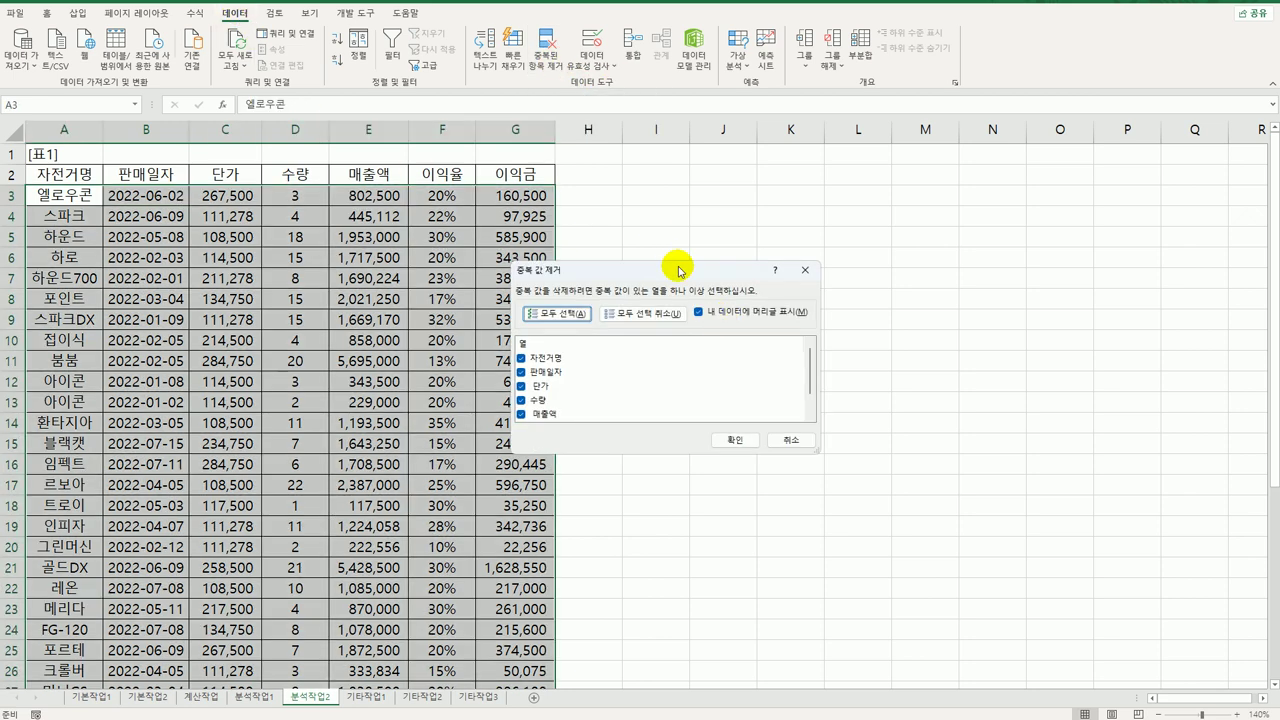
drag(678, 270, 796, 223)
click(784, 268)
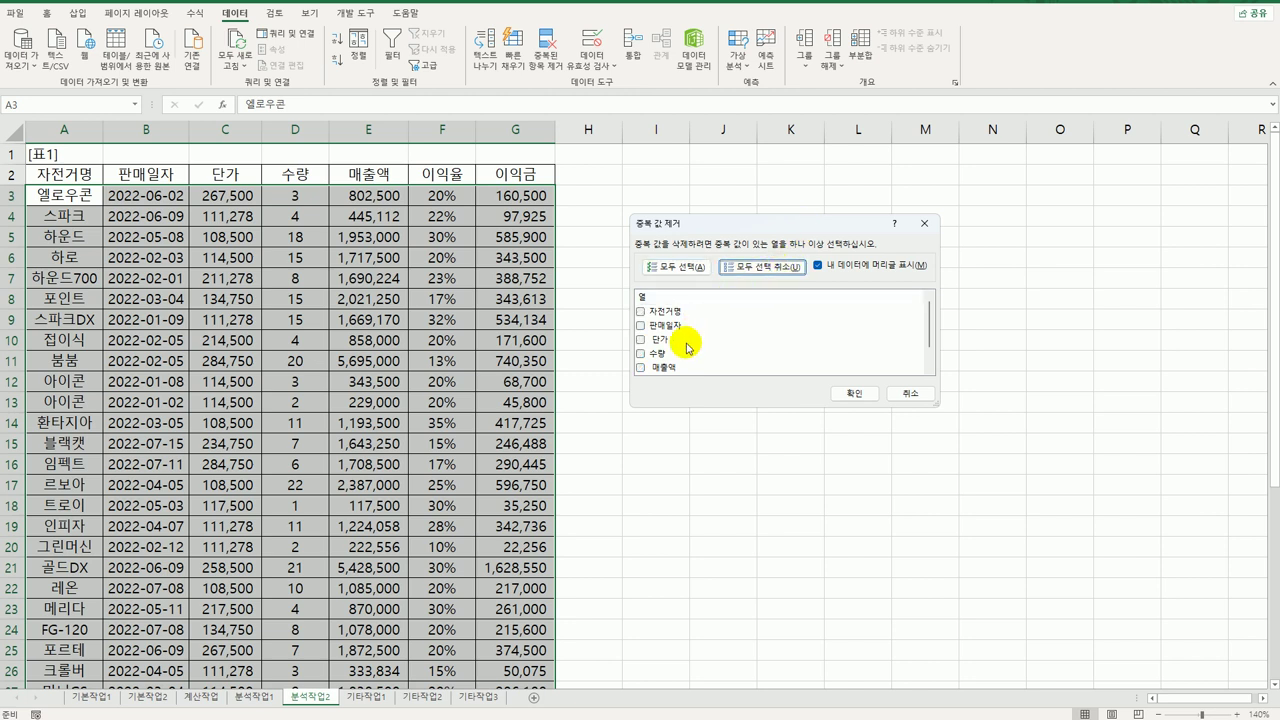
click(640, 353)
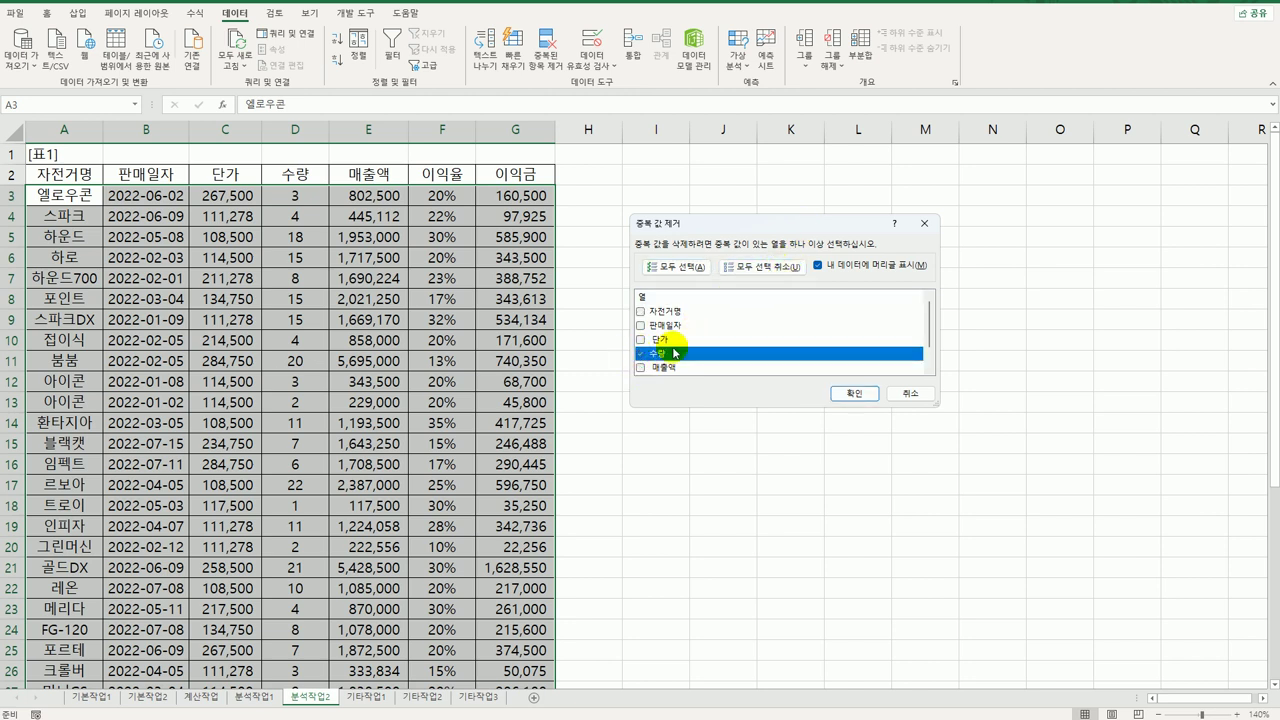
scroll(709, 337, down, 1)
click(641, 354)
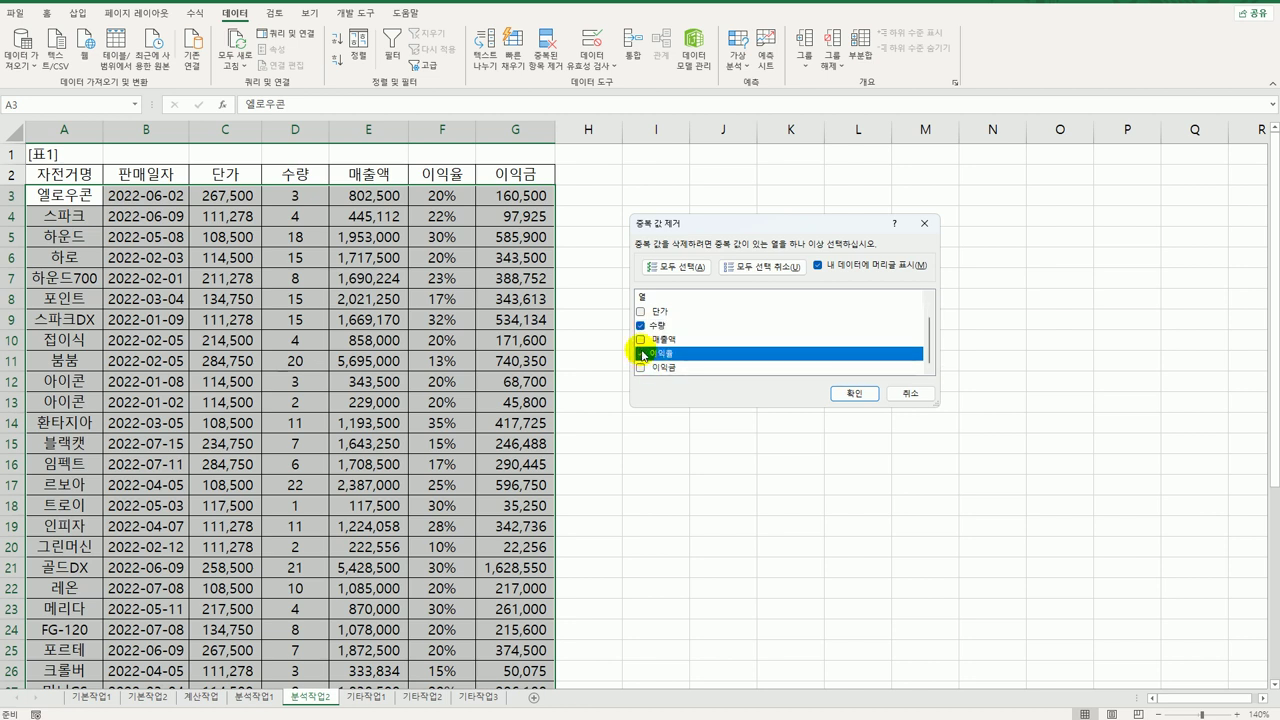
click(848, 394)
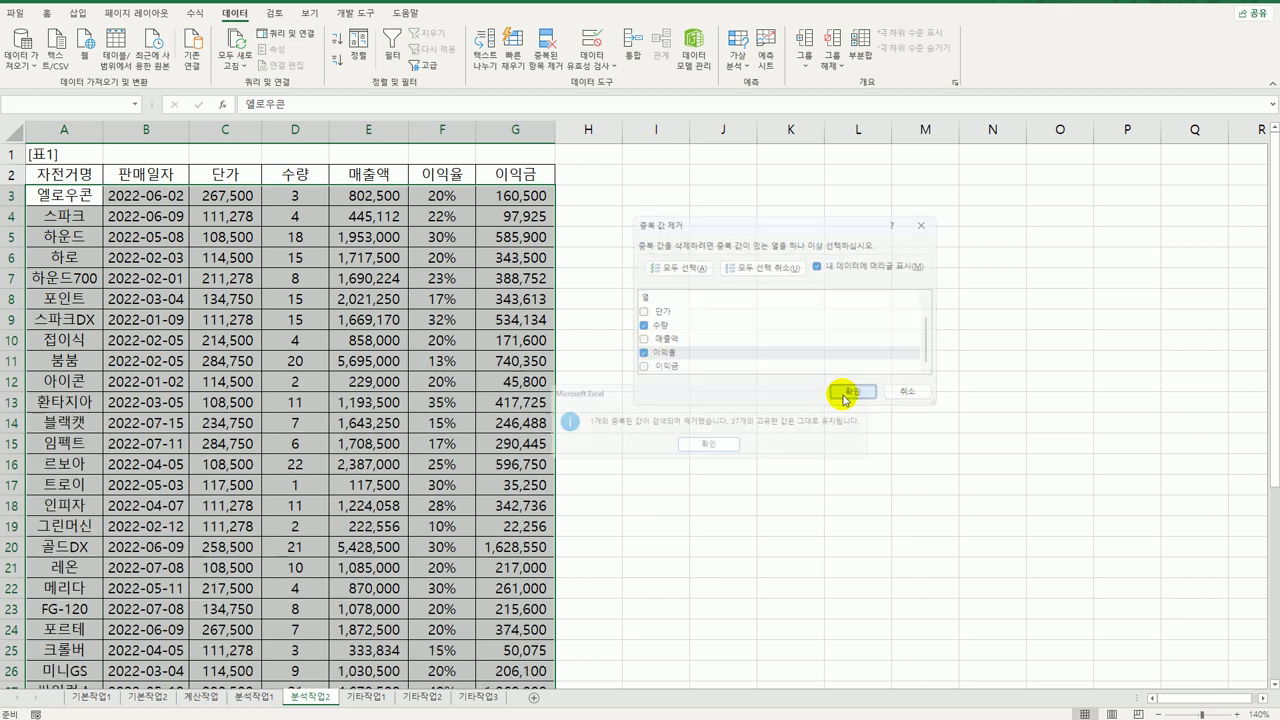
drag(740, 394, 822, 351)
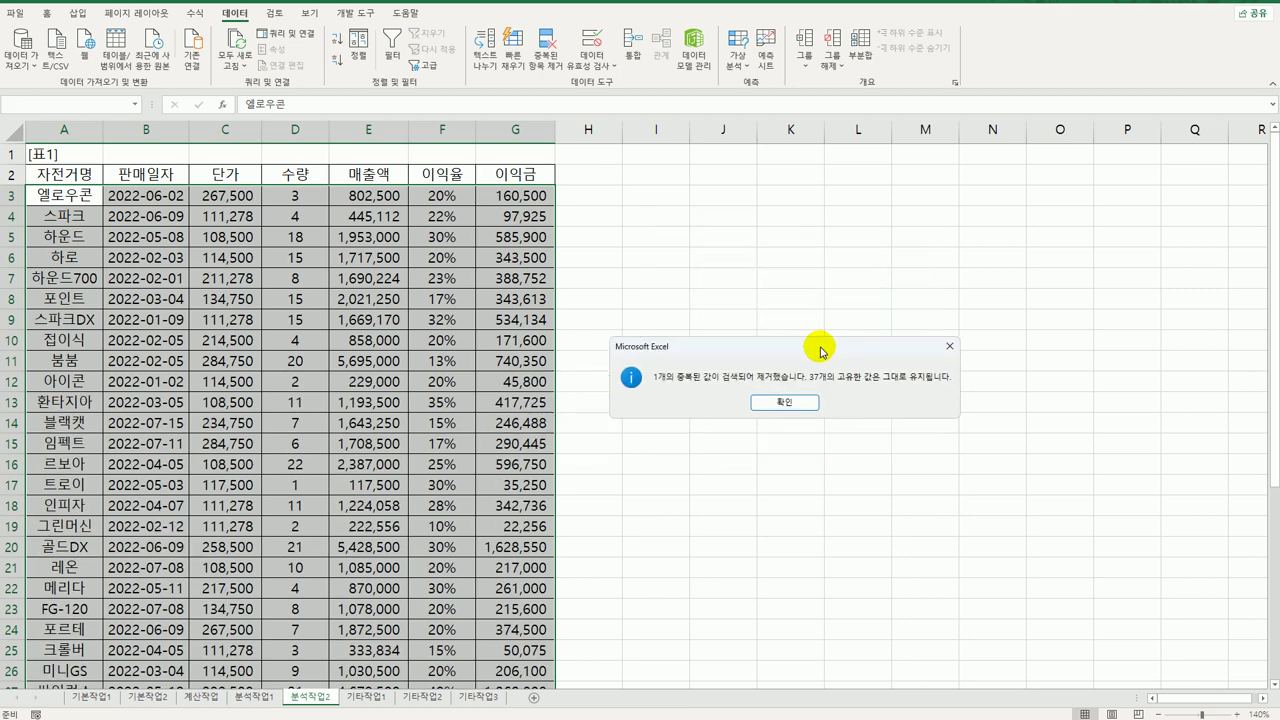
click(797, 405)
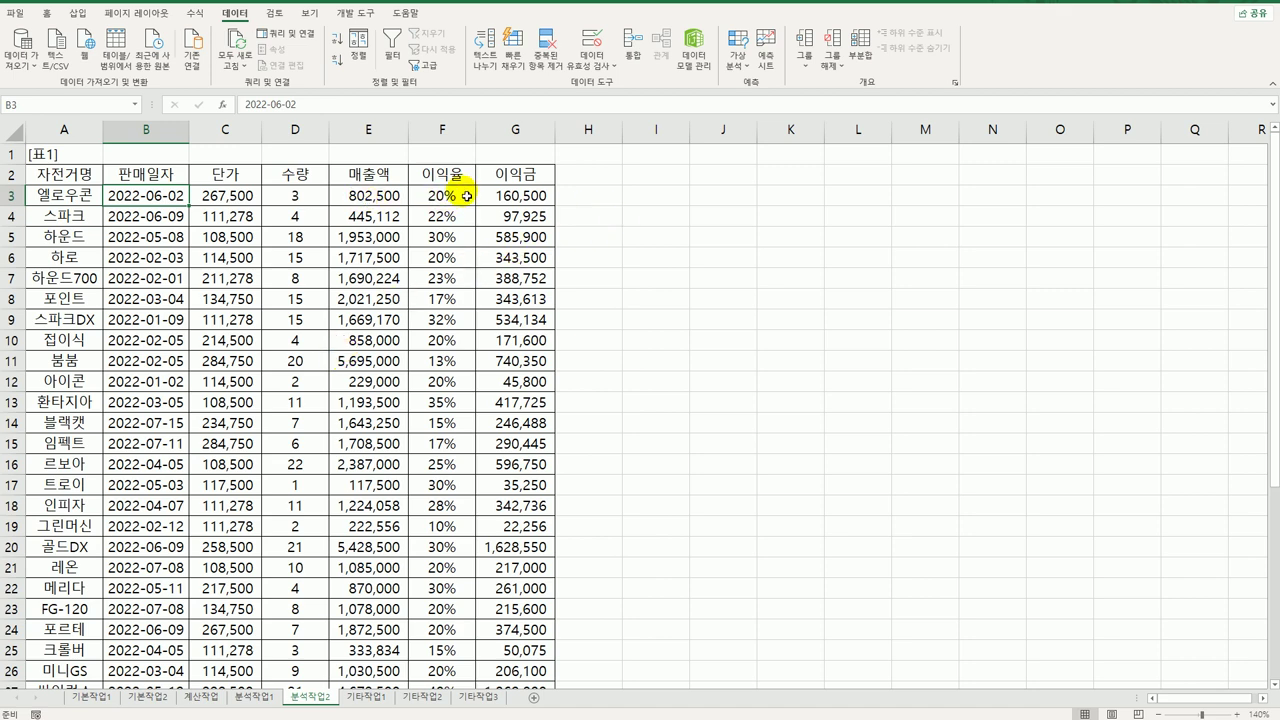
- Apply a top 10 items conditional format to 이익금 values G3:G39, using 진한 빨강 텍스트가 있는 연한 빨강 채우기
drag(518, 200, 513, 652)
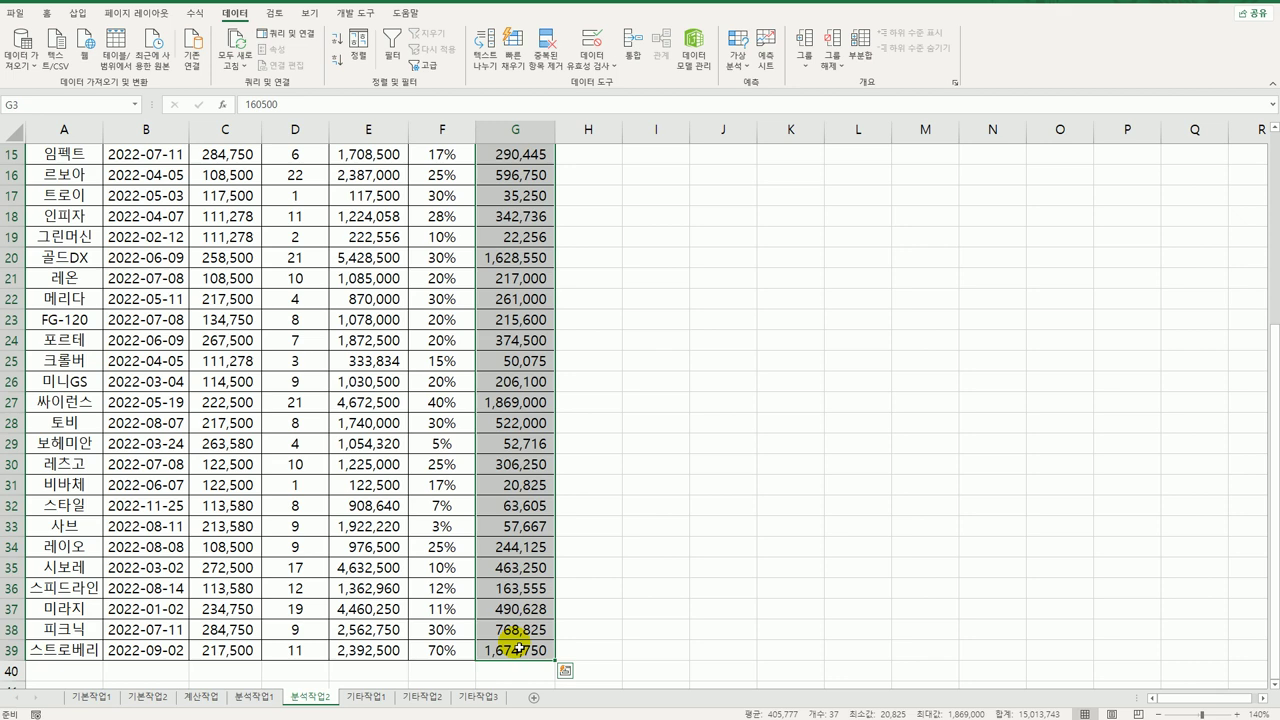
click(47, 15)
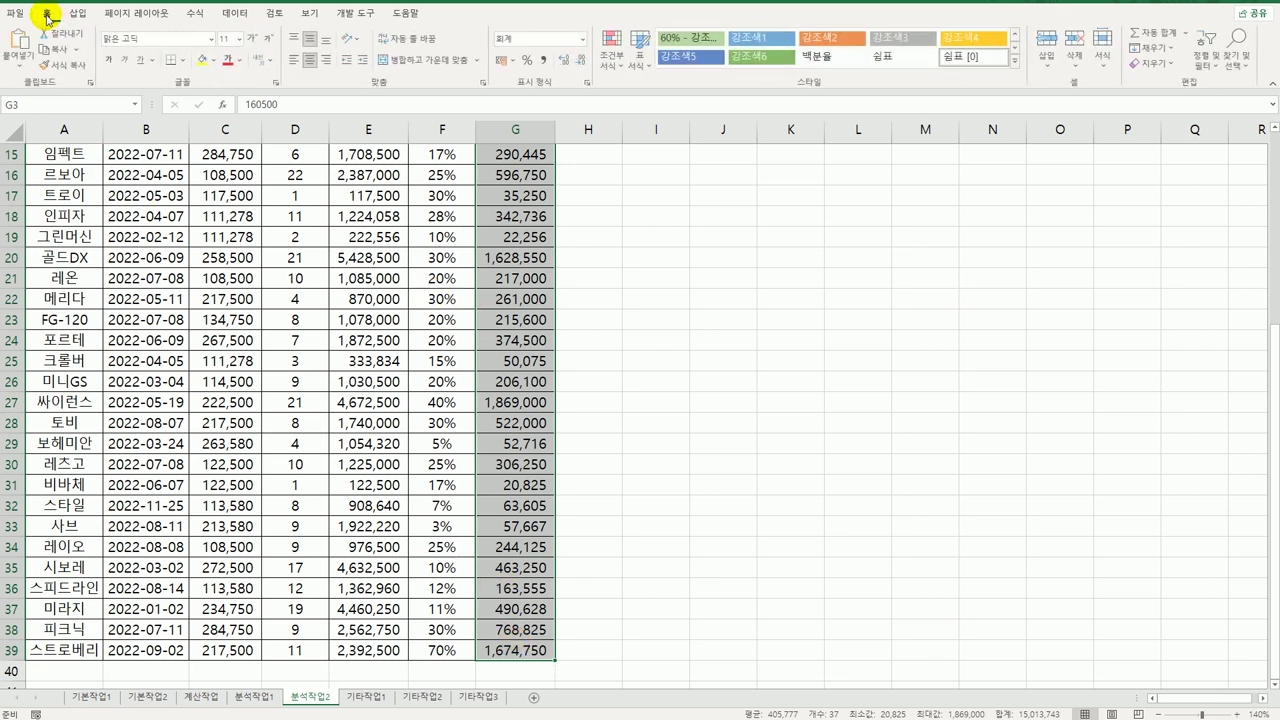
click(612, 50)
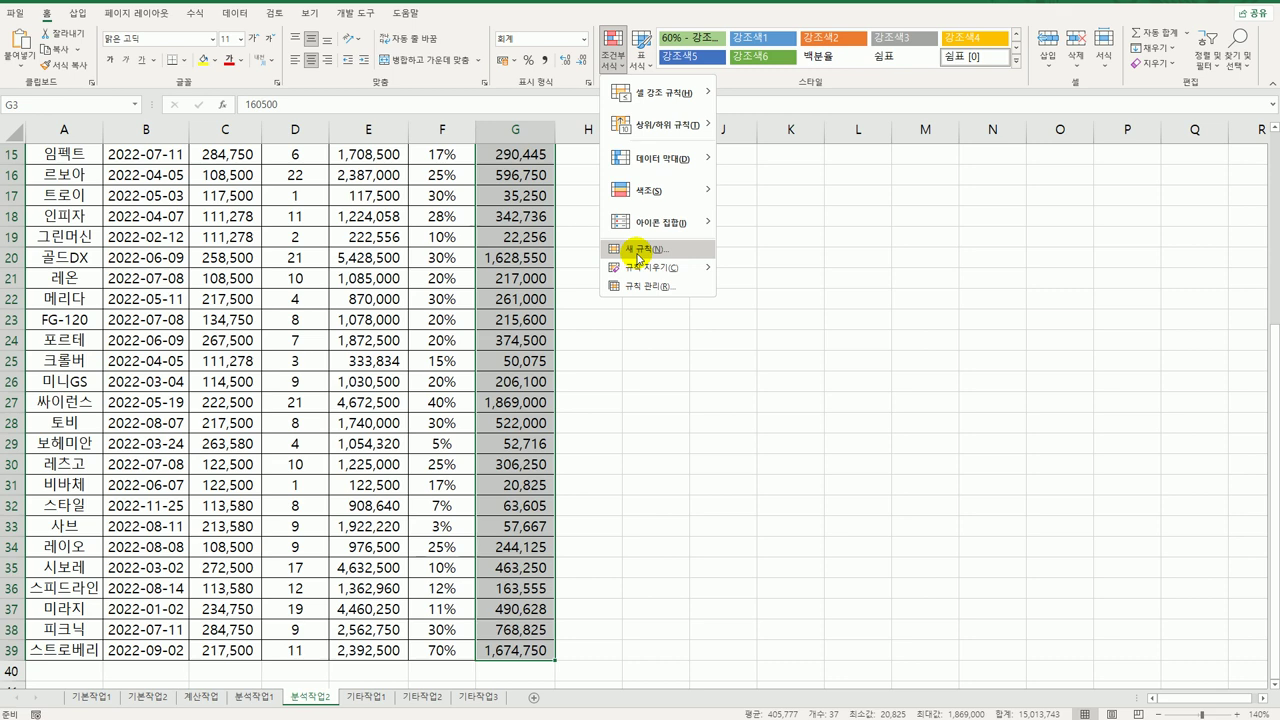
mouse_move(680, 128)
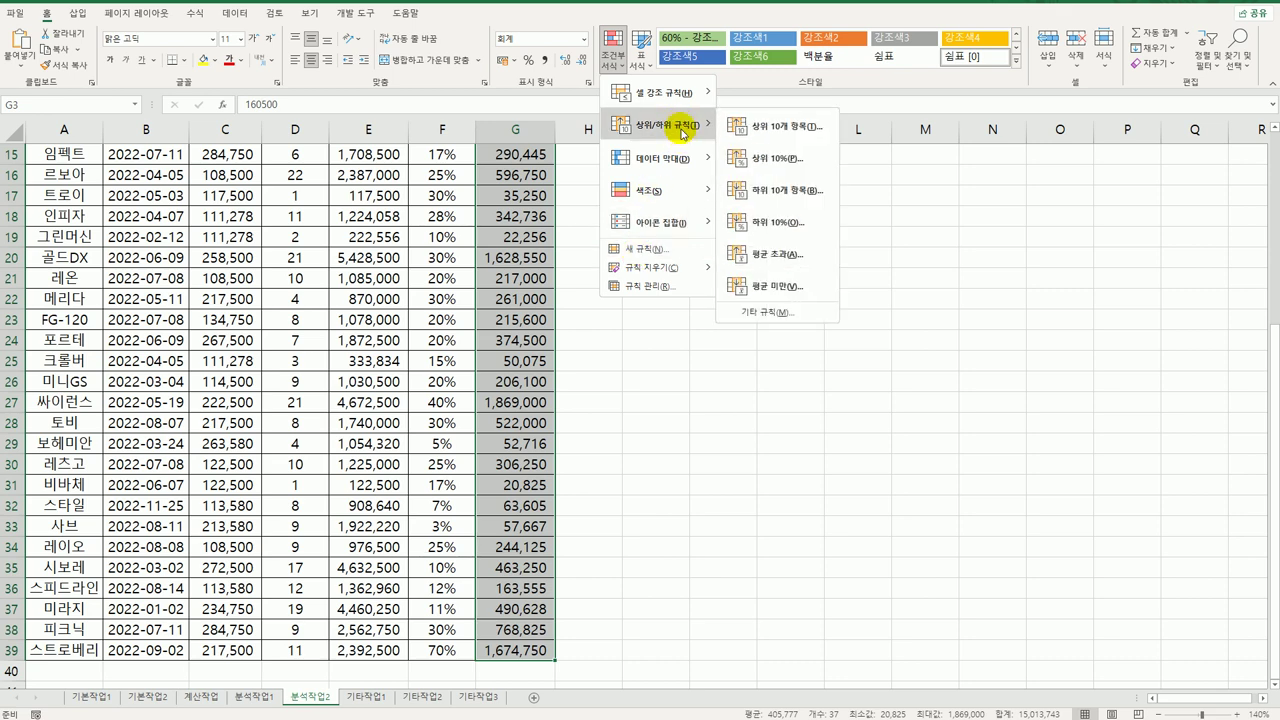
click(790, 127)
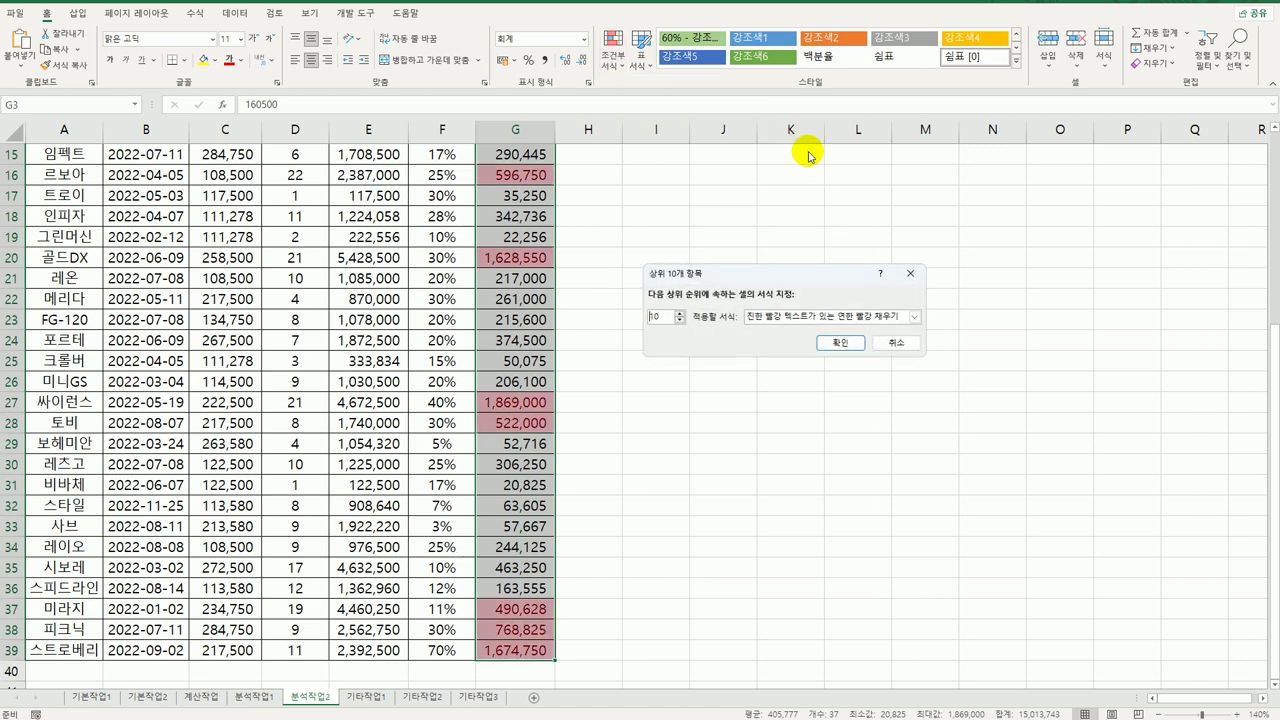
click(840, 343)
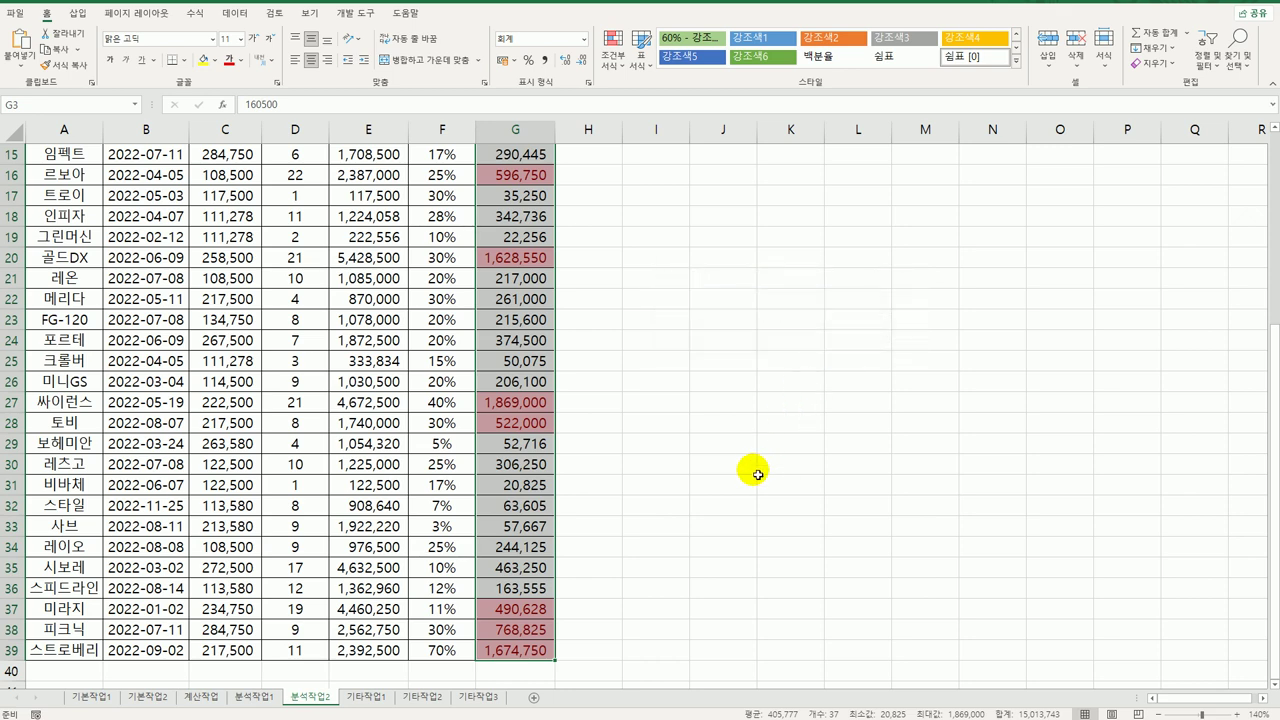
scroll(755, 473, up, 5)
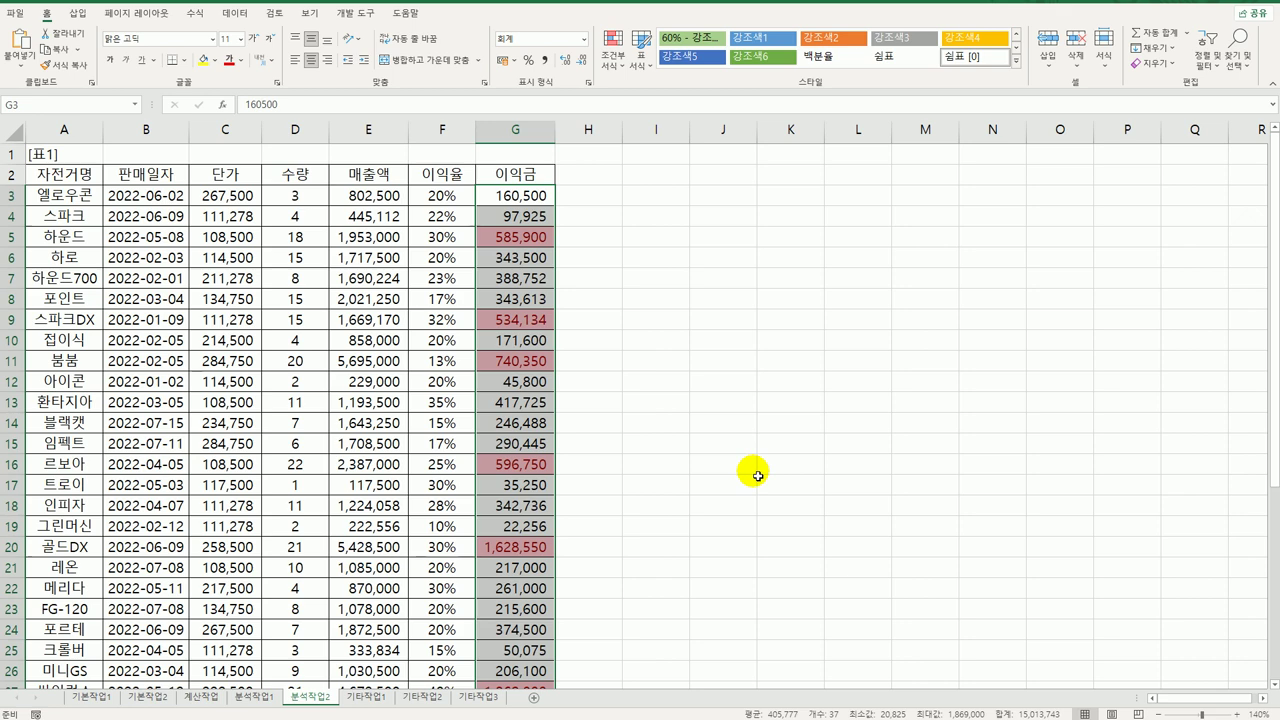
- Add filters to the table headers and filter the 이익금 column by the light red cell colour
click(363, 181)
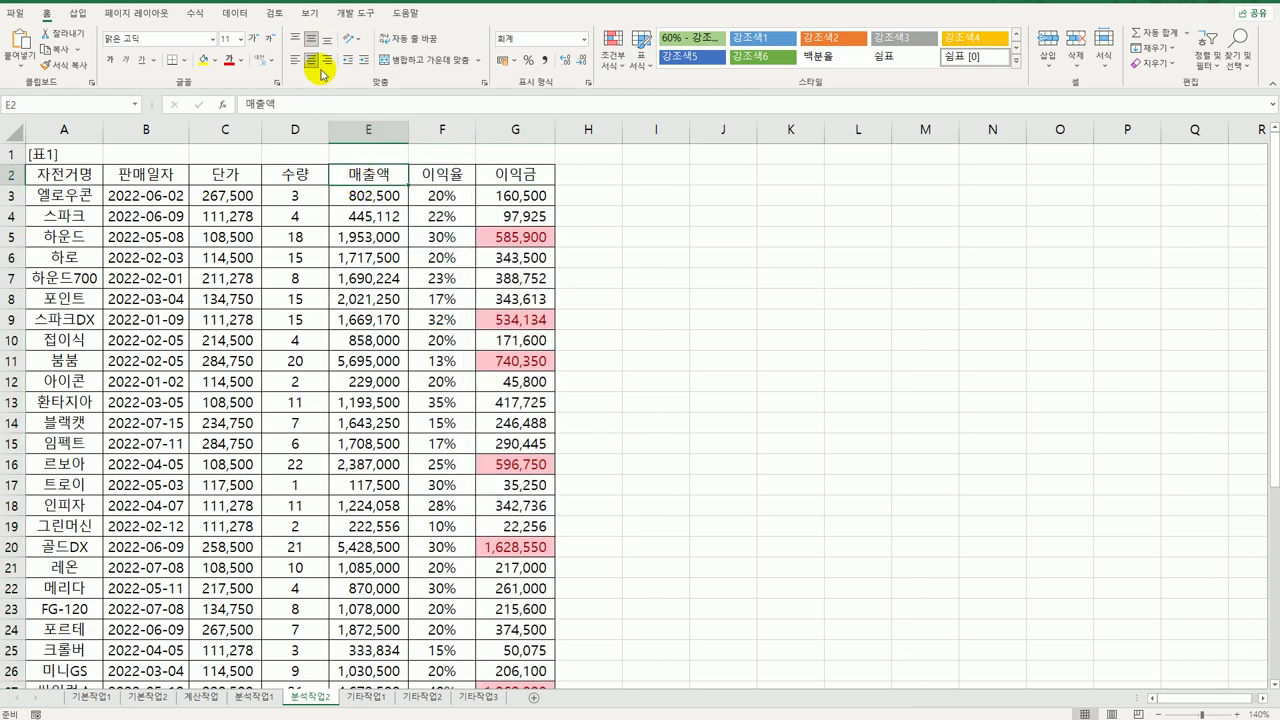
click(236, 13)
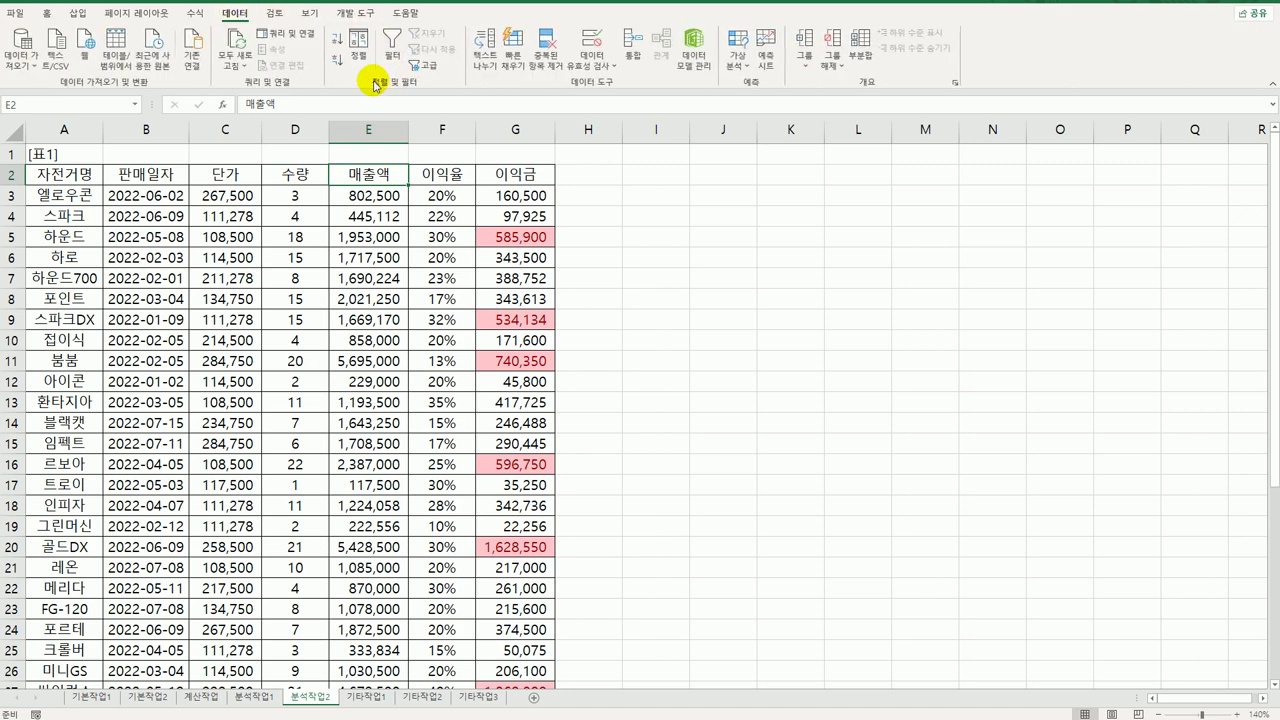
click(397, 62)
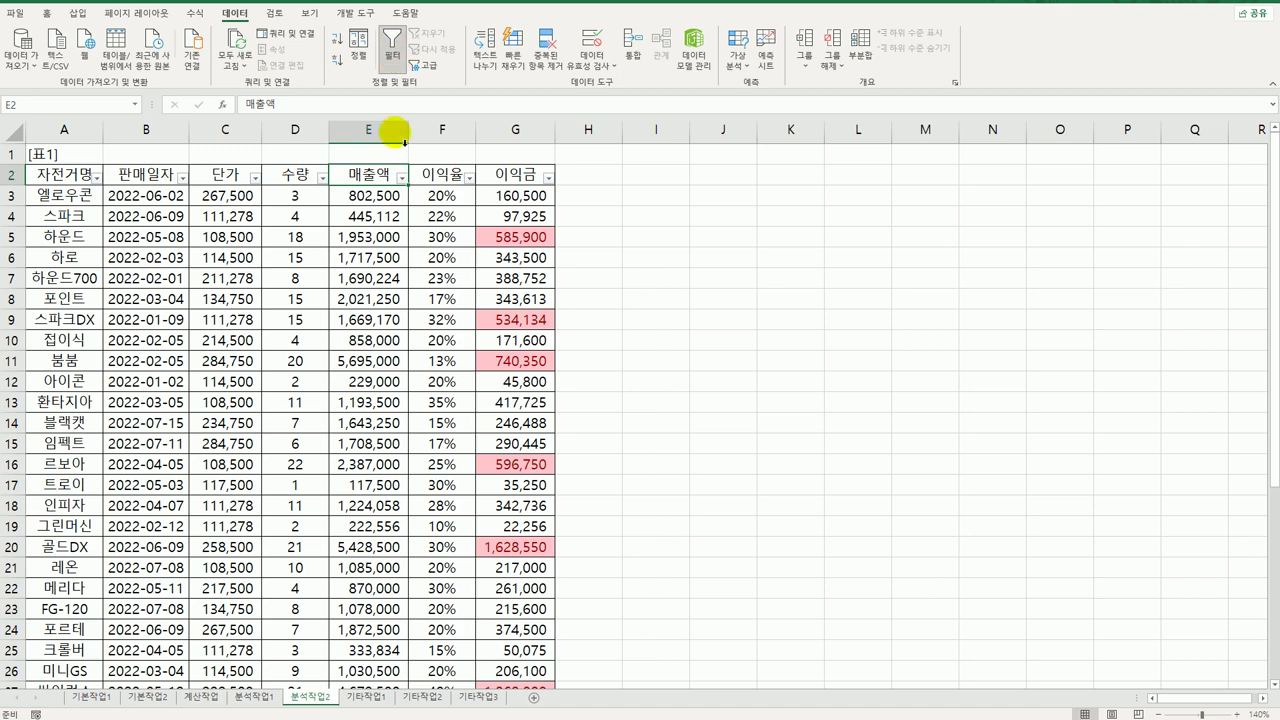
click(521, 178)
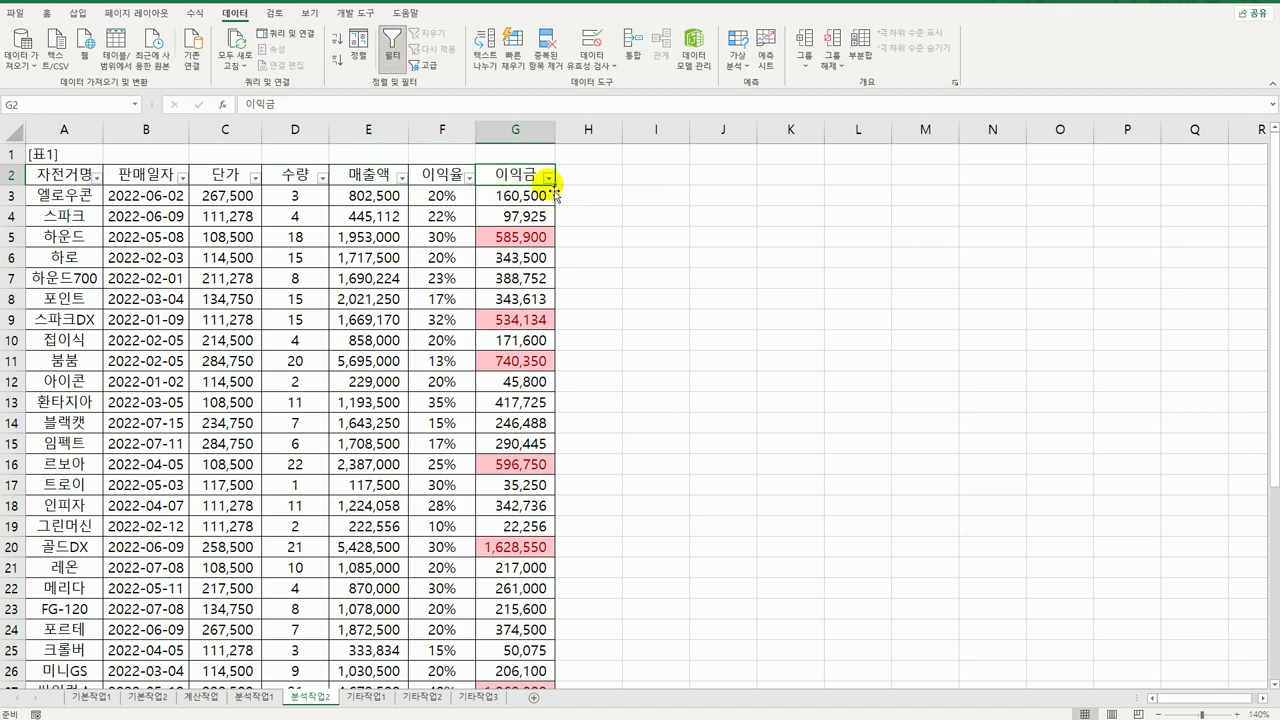
click(549, 180)
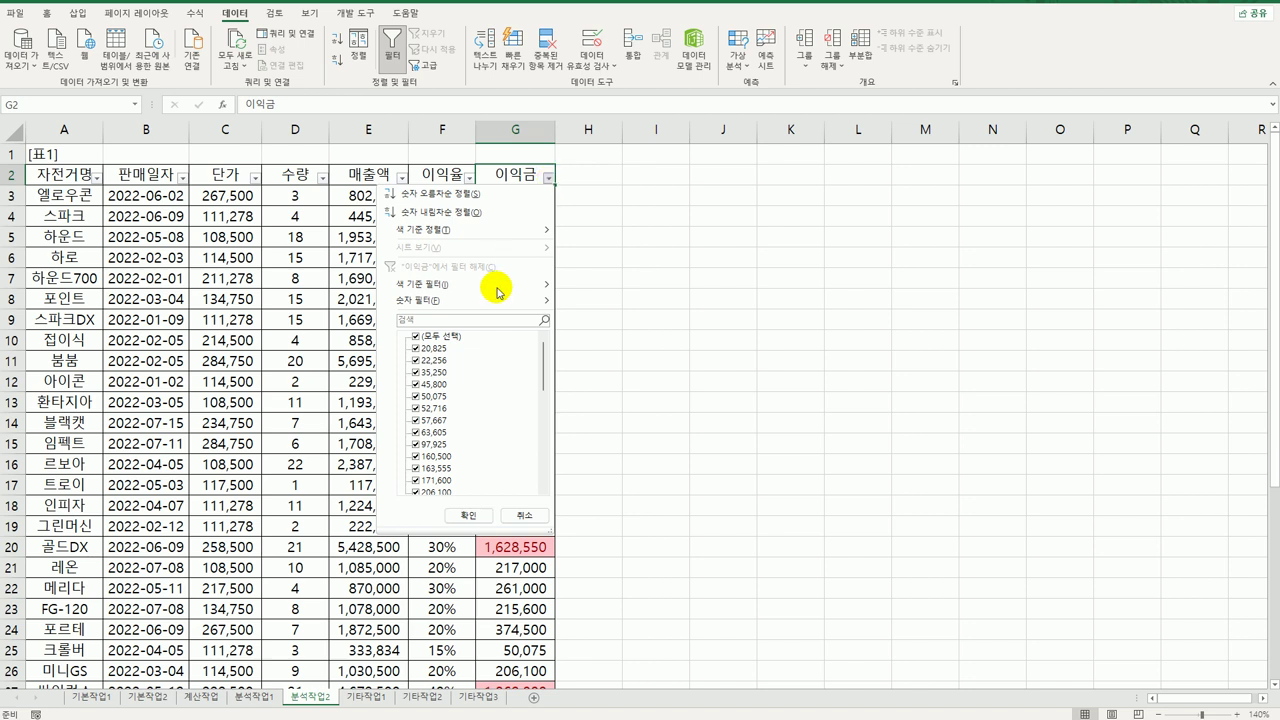
mouse_move(494, 286)
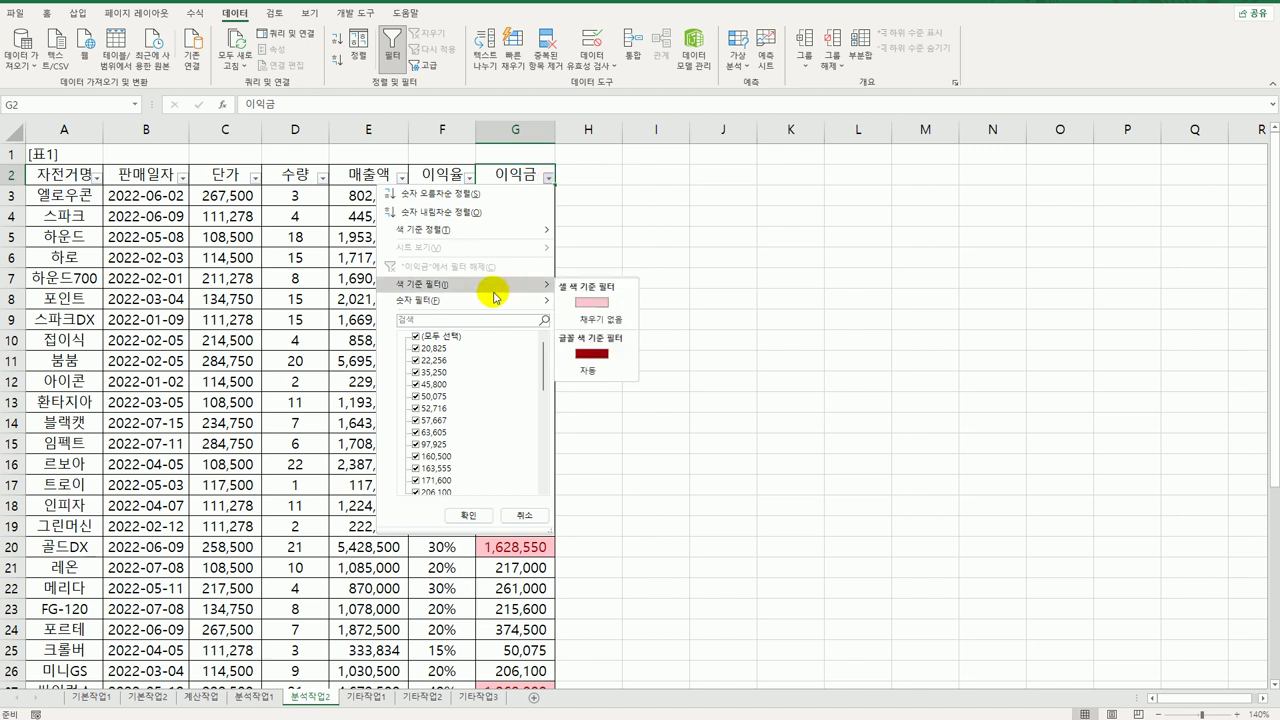
click(586, 304)
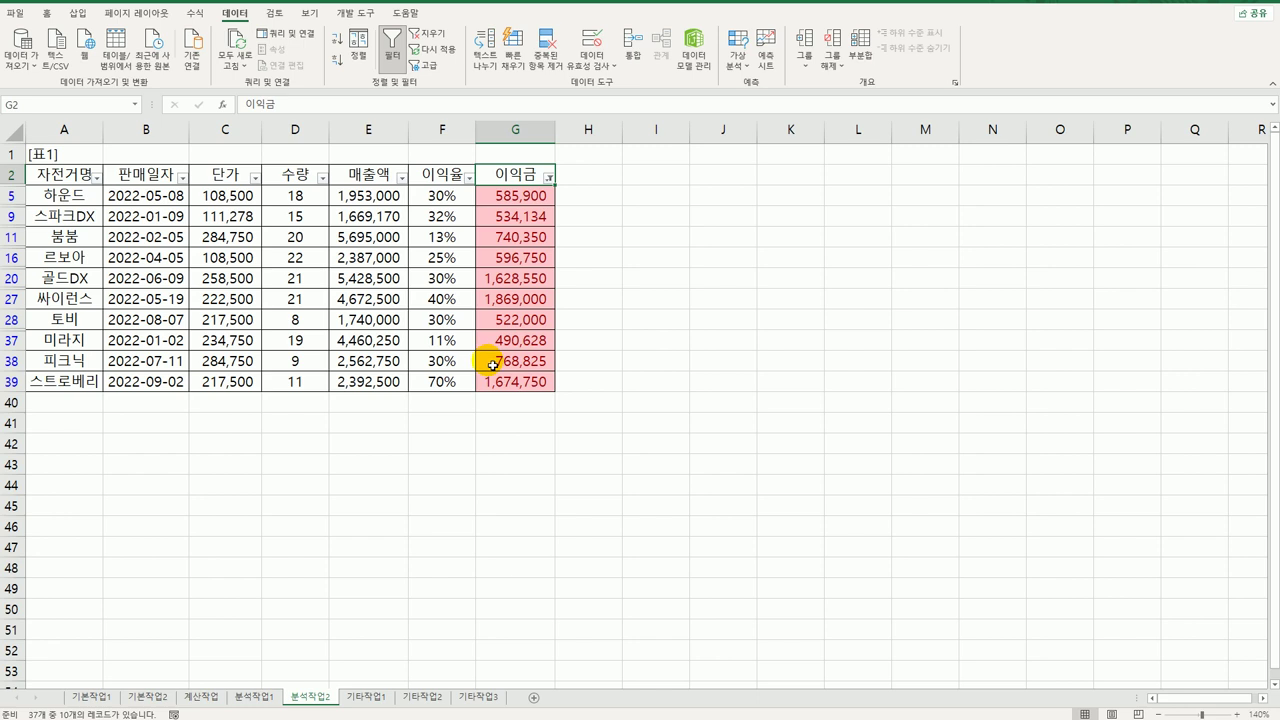
- Sort the filtered table by 이익금 in descending order and select an empty cell outside it
click(549, 178)
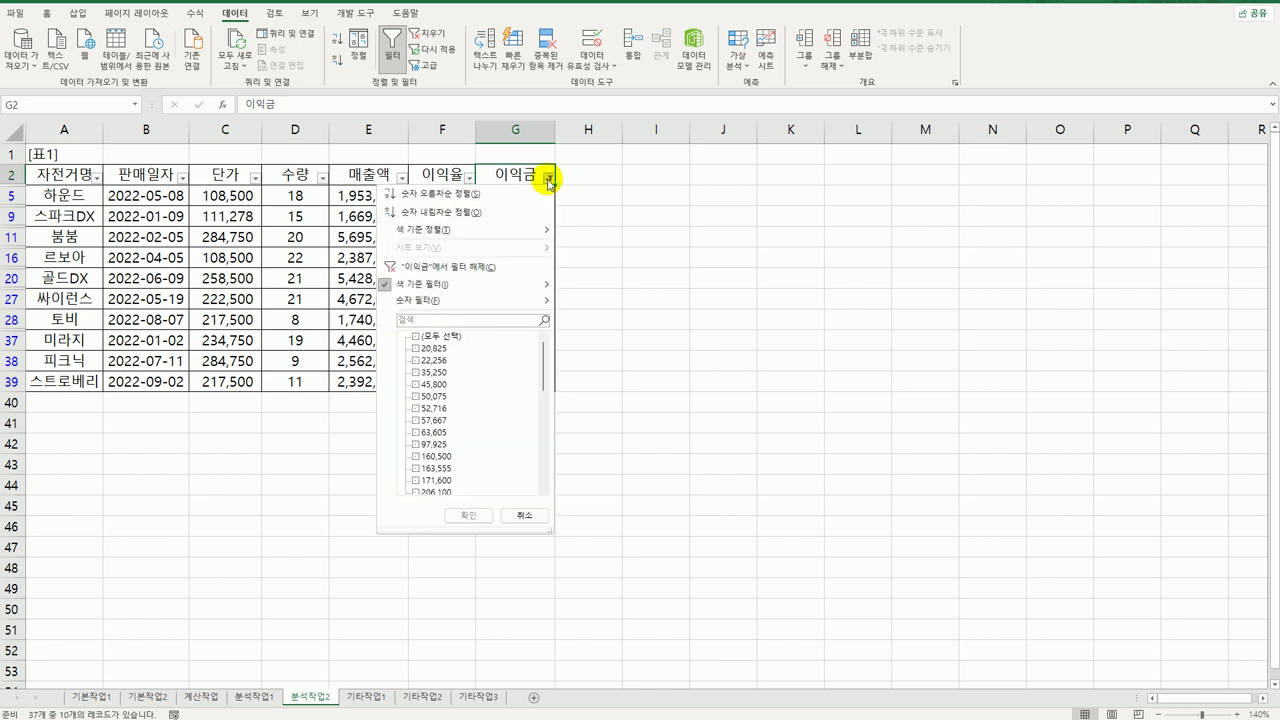
click(467, 216)
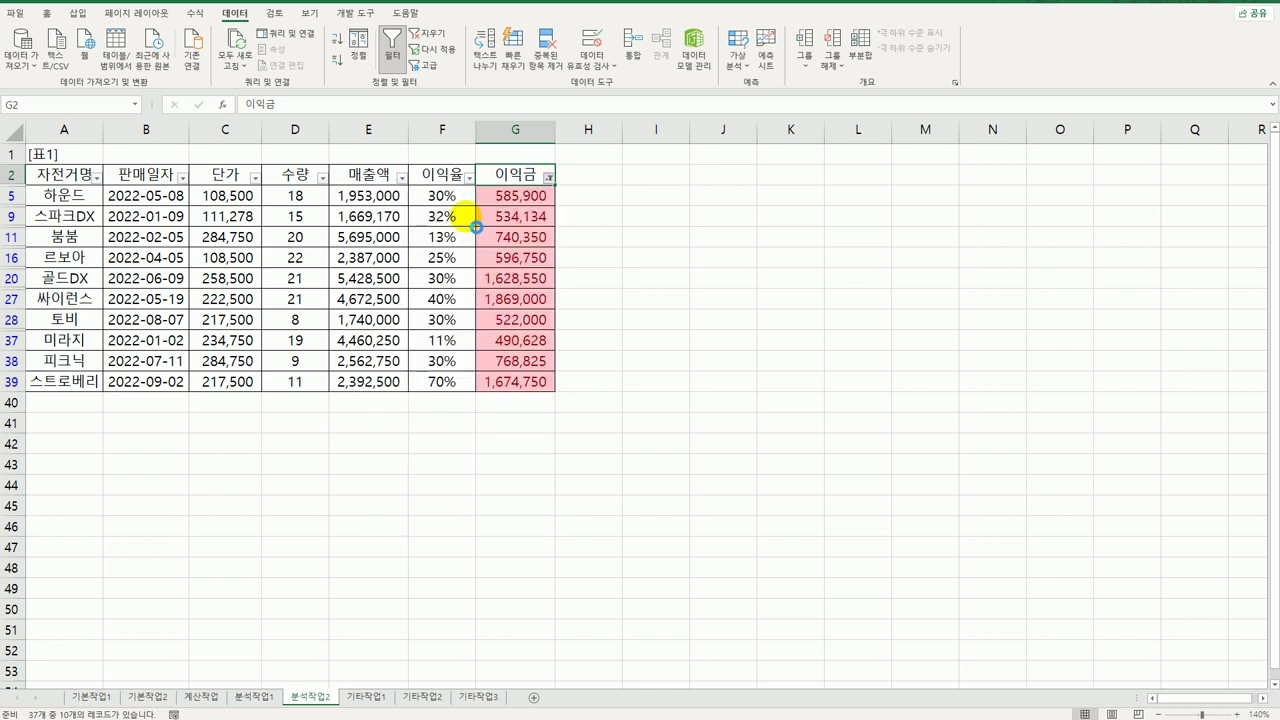
click(635, 325)
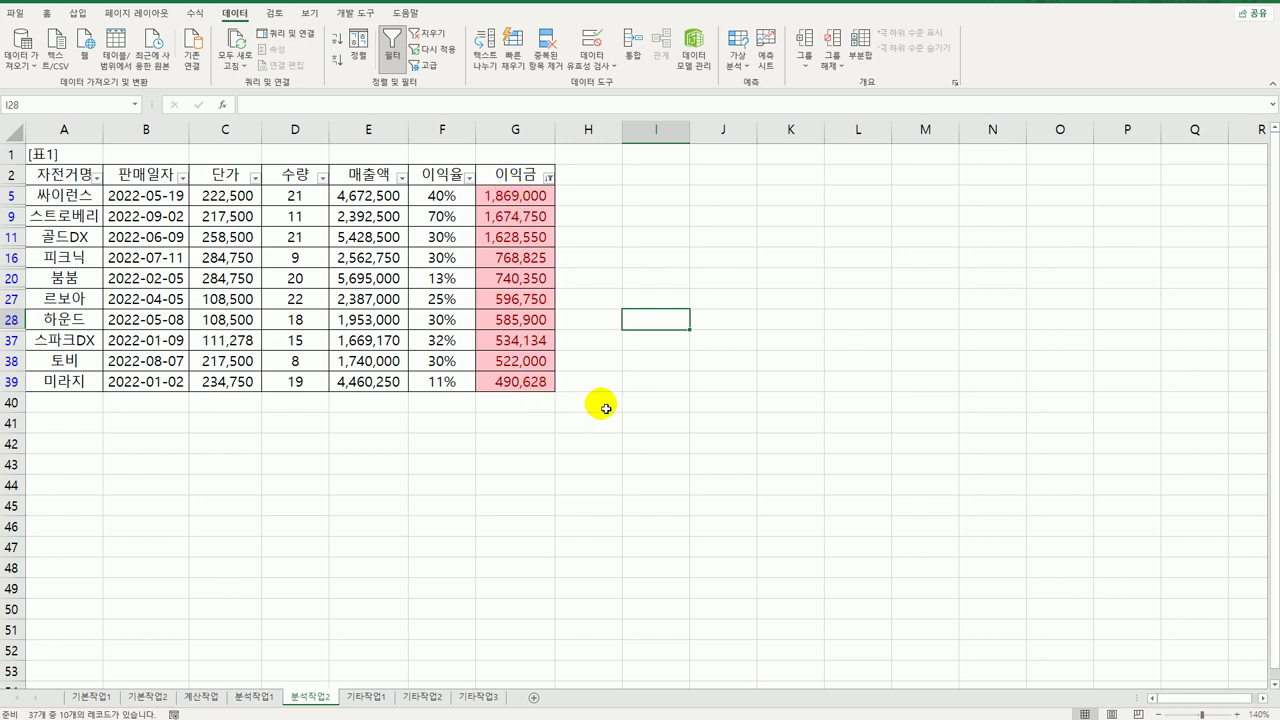
- On the 기타작업1 sheet, switch the stacked bar chart's rows and columns and apply chart style 스타일 6
click(366, 697)
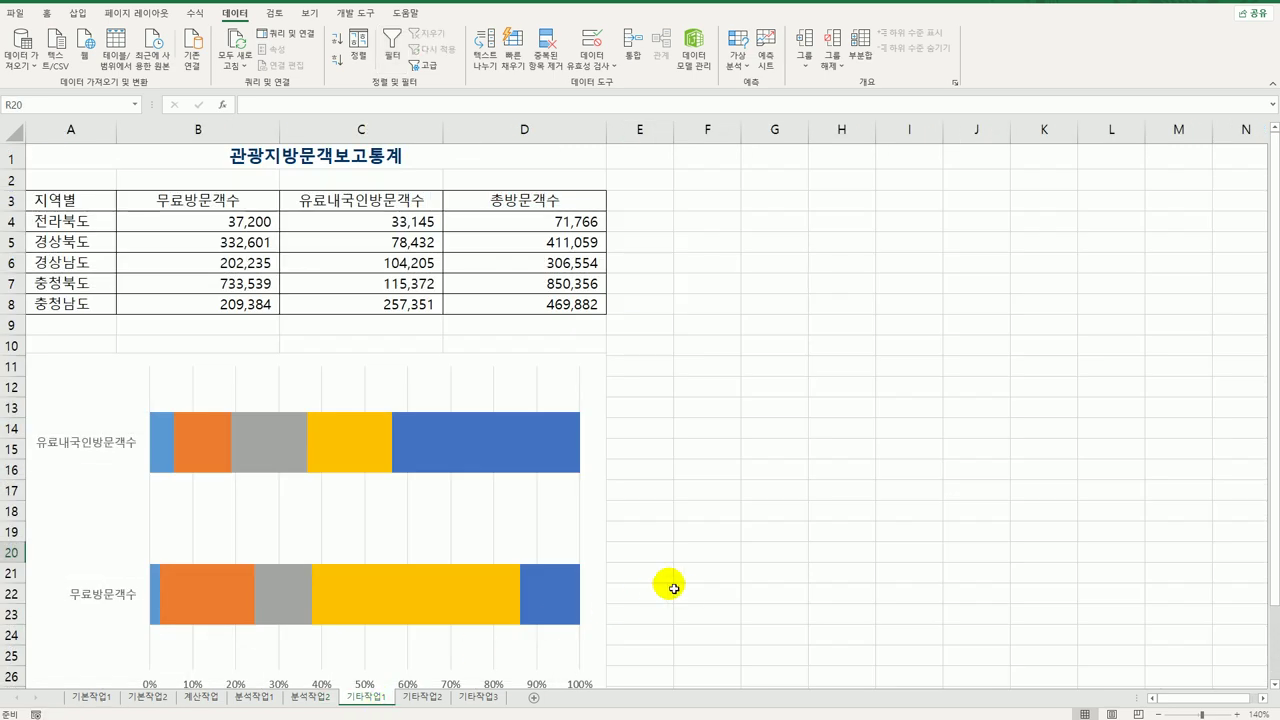
click(567, 362)
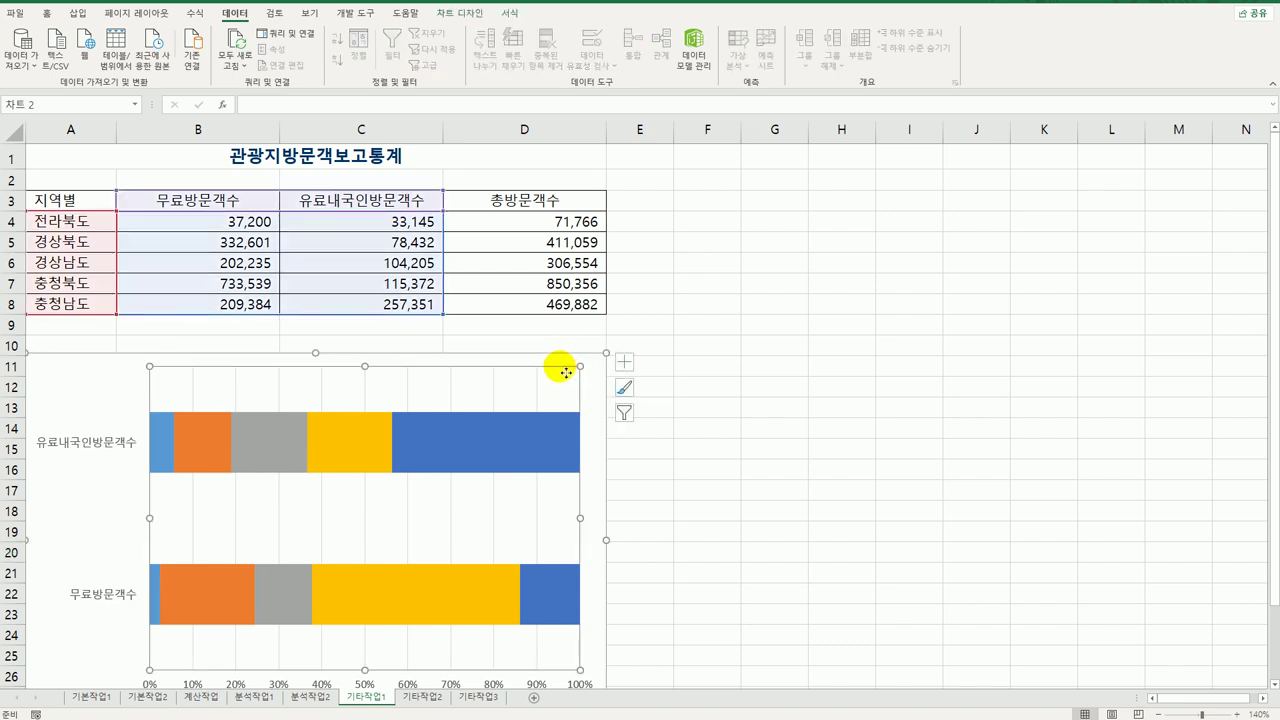
click(459, 13)
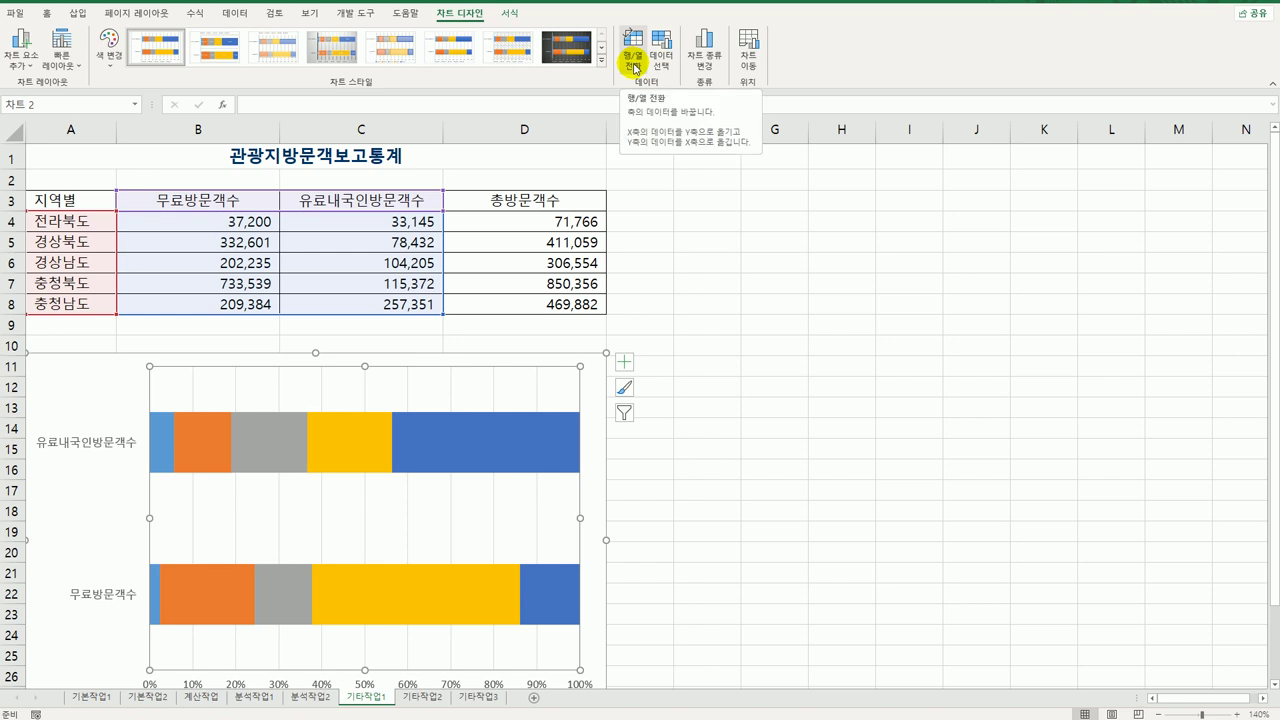
click(633, 62)
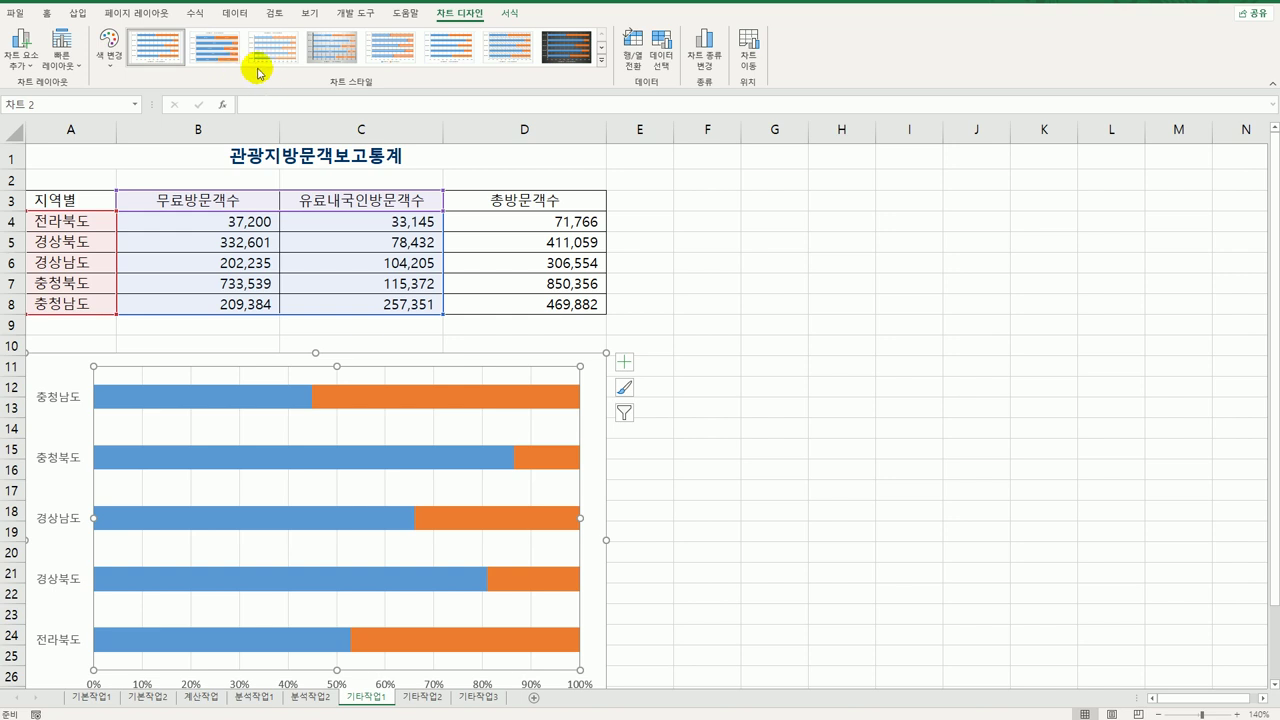
click(602, 61)
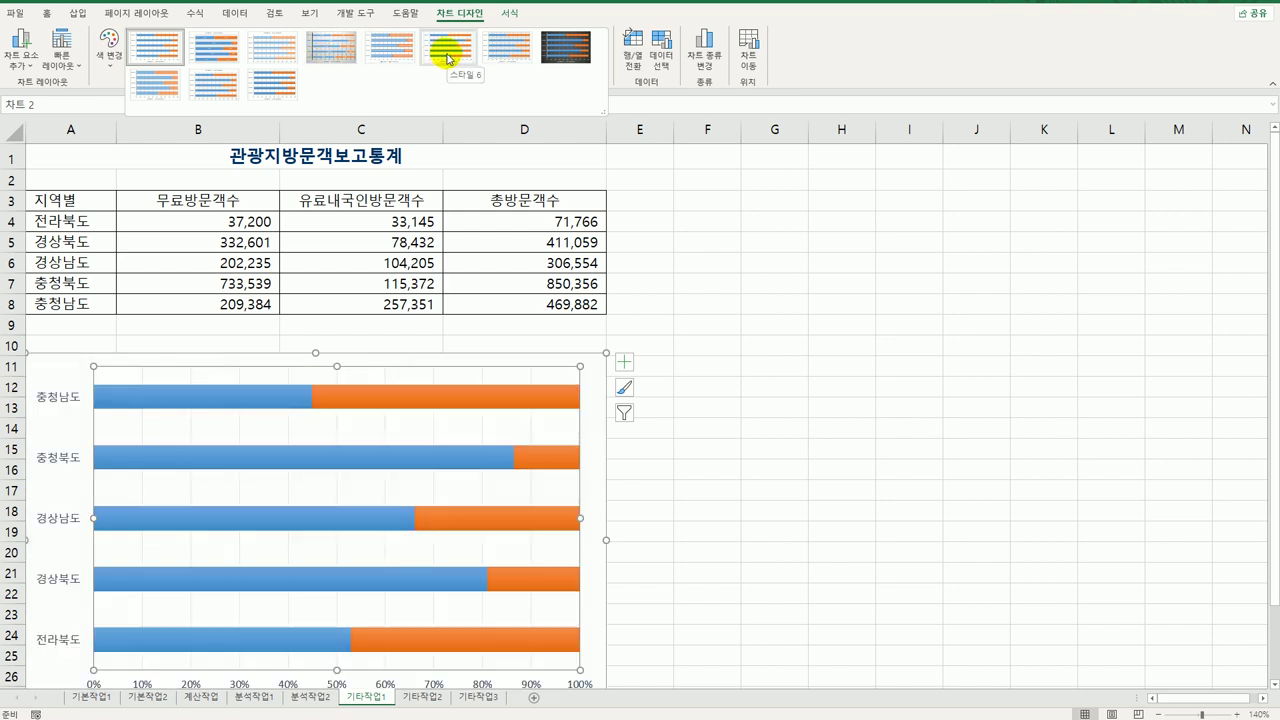
click(447, 59)
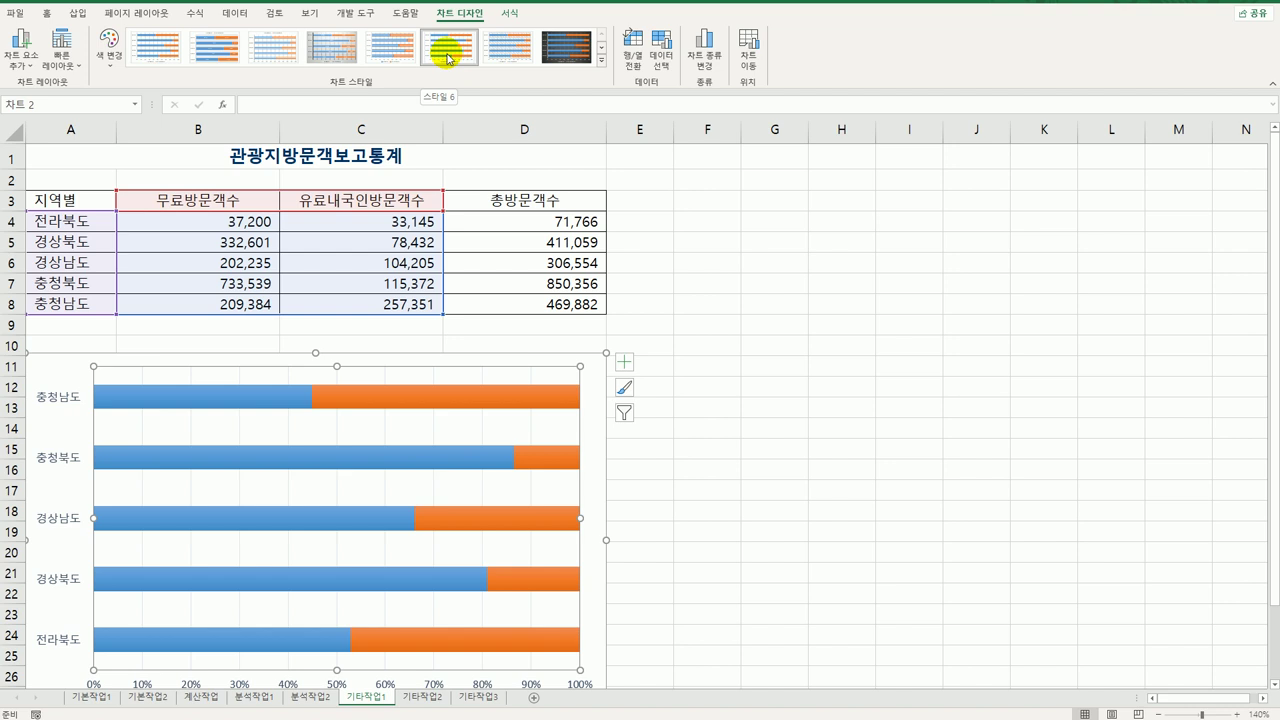
- Add a chart title above the plot and set its text to 지역별 방문객 보고
click(625, 362)
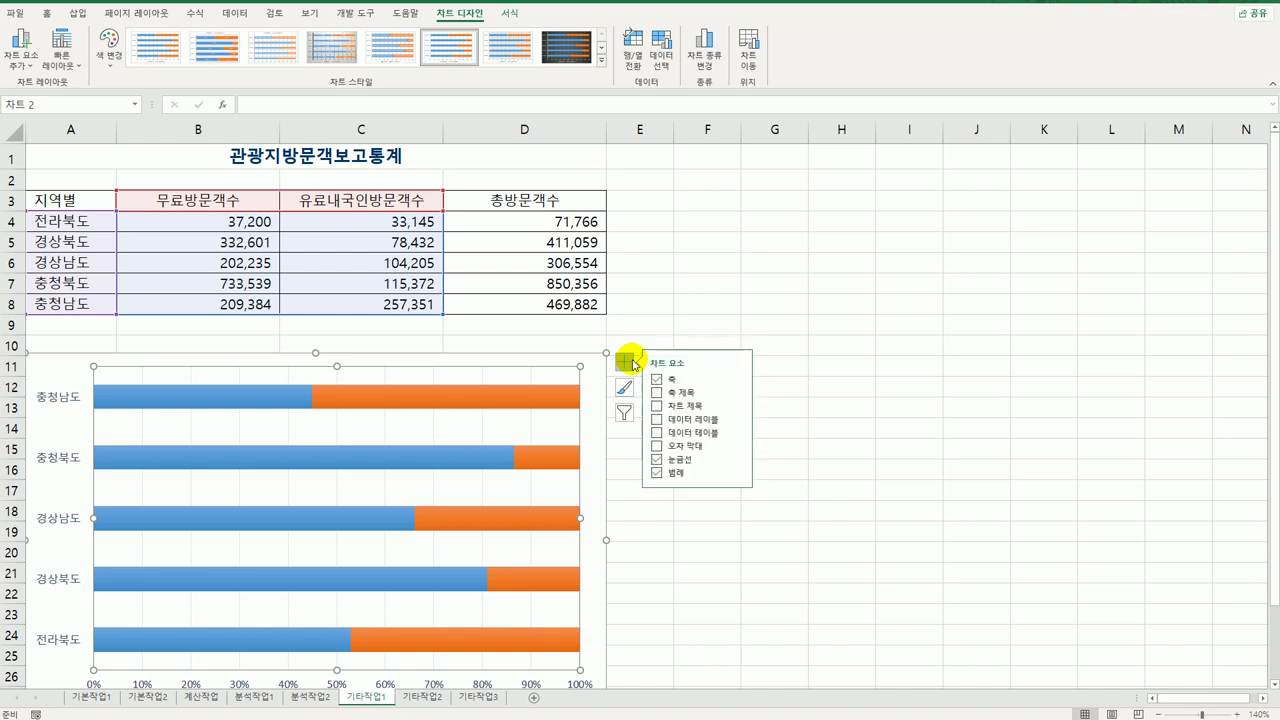
click(676, 406)
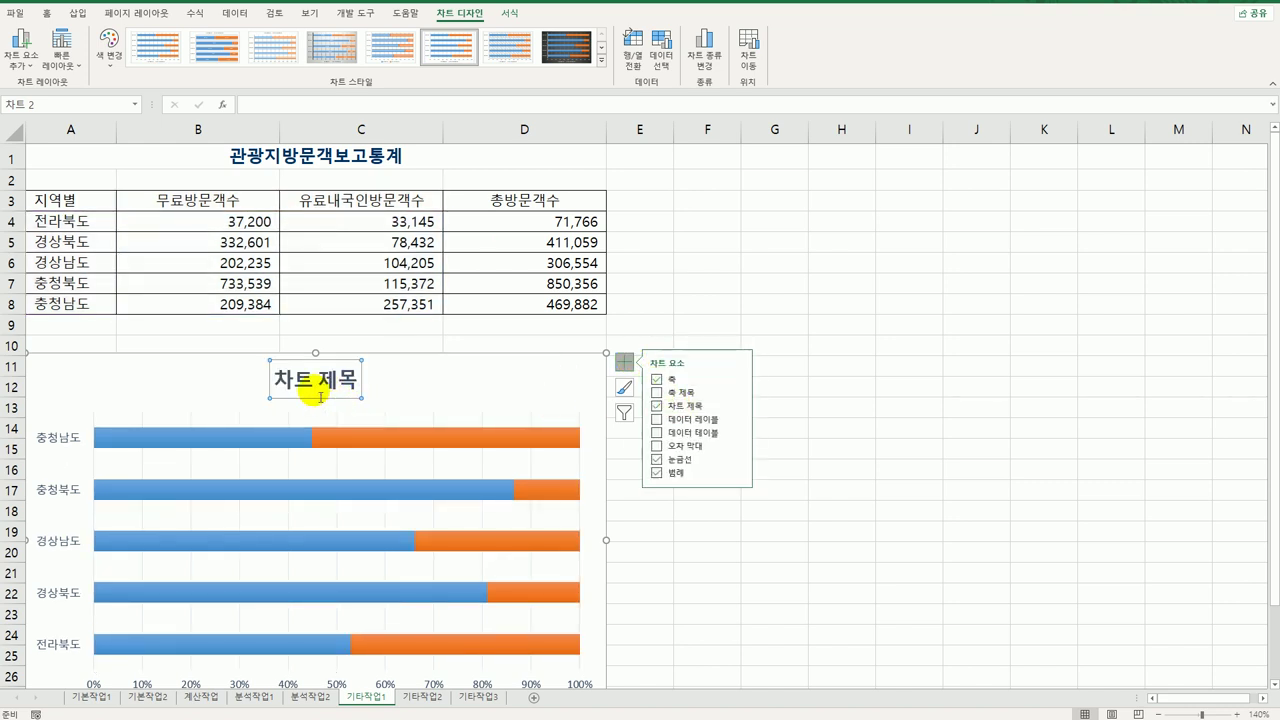
drag(276, 382, 366, 390)
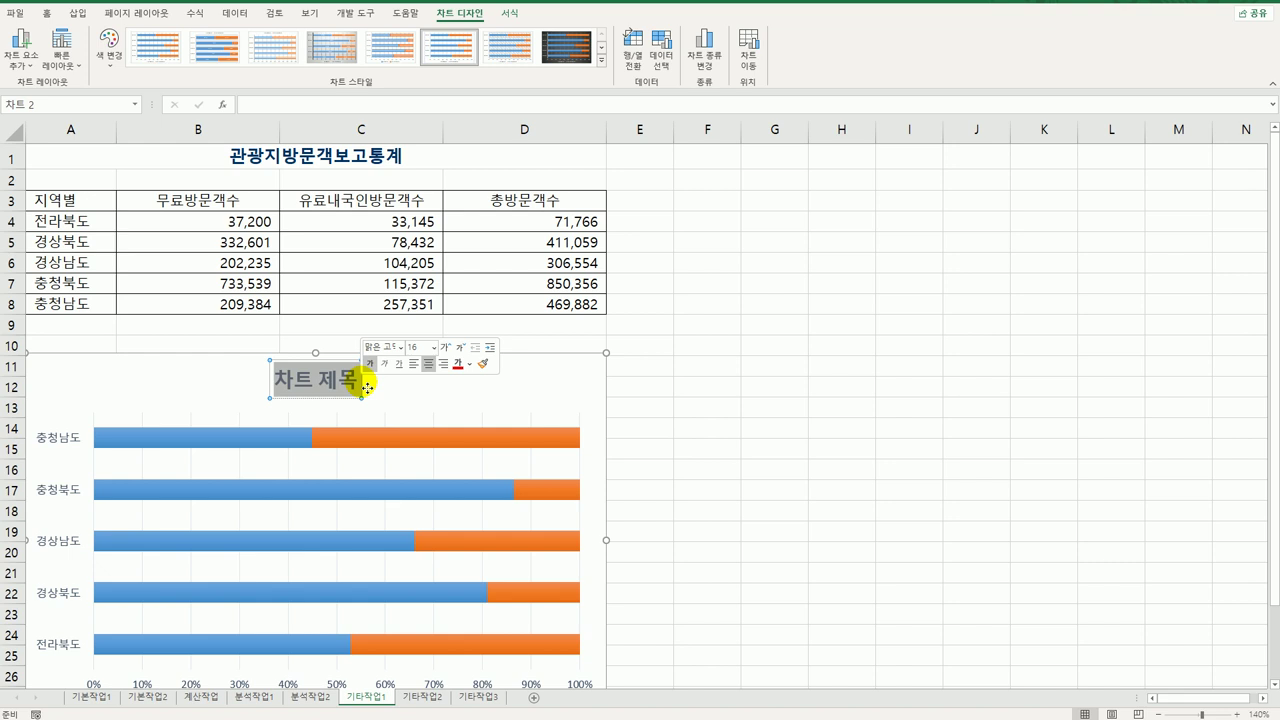
text(지)
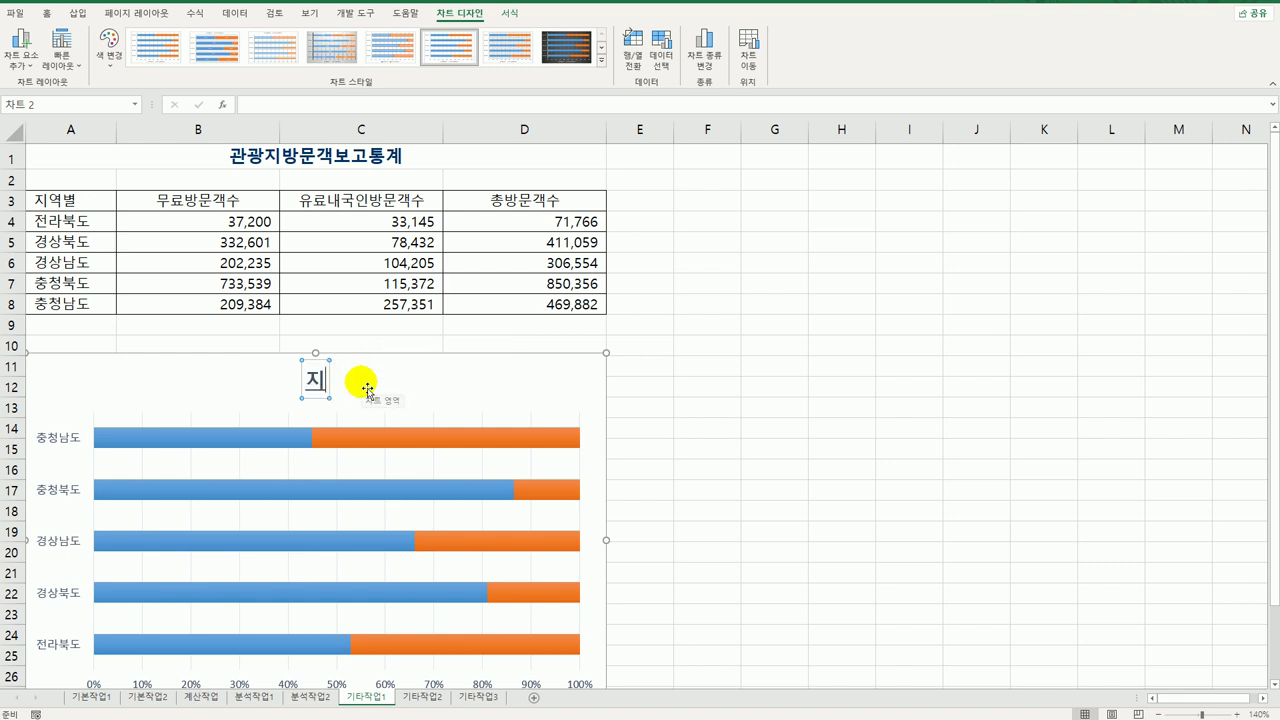
text(역별 방문개)
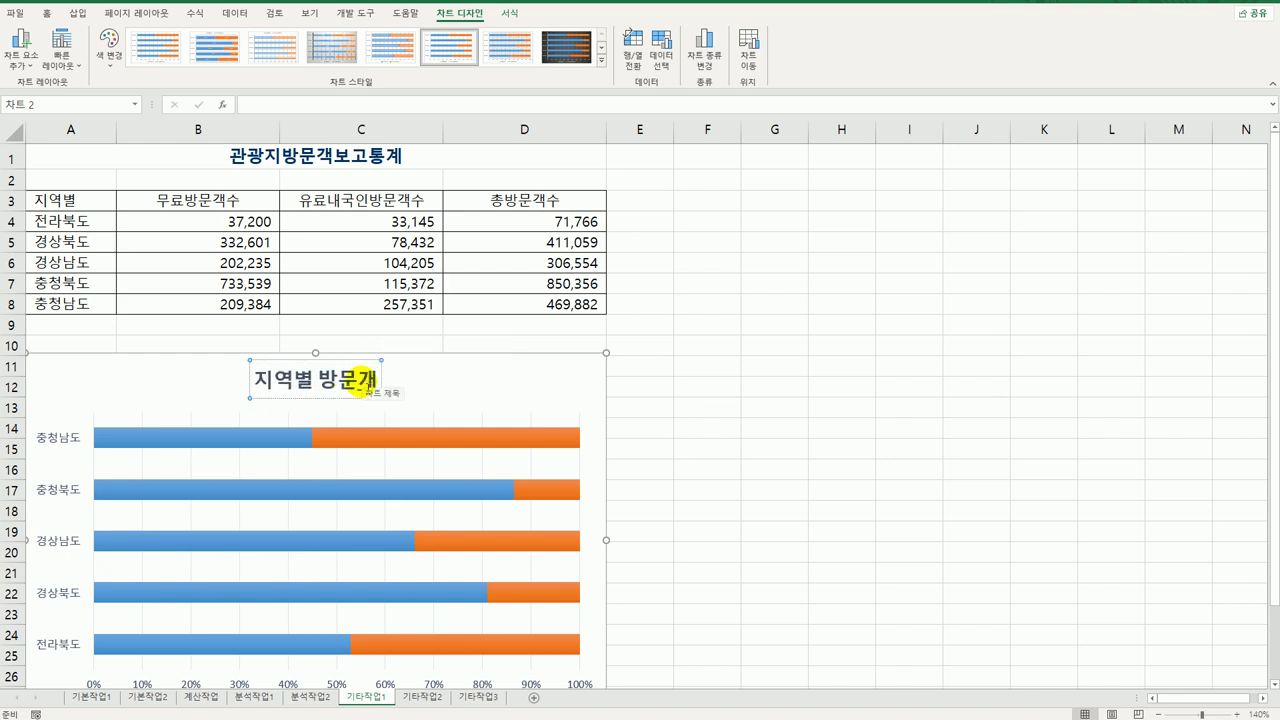
text(ㄱ 보고)
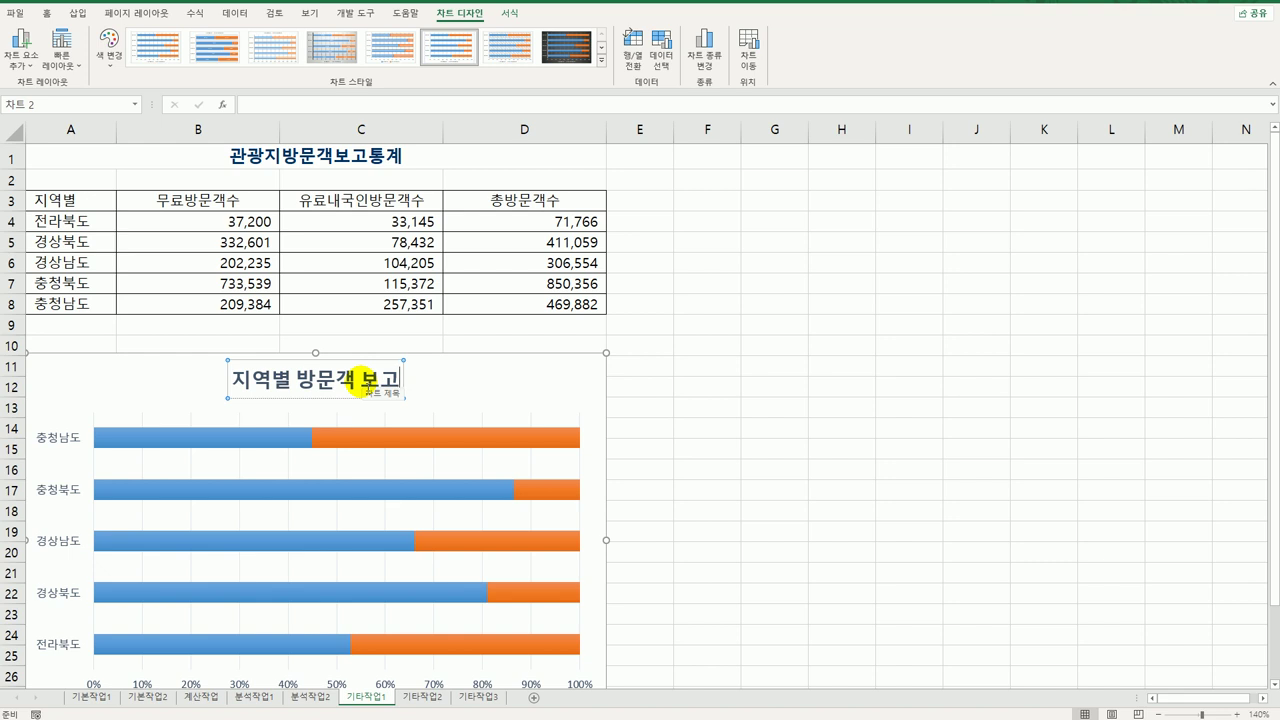
click(594, 364)
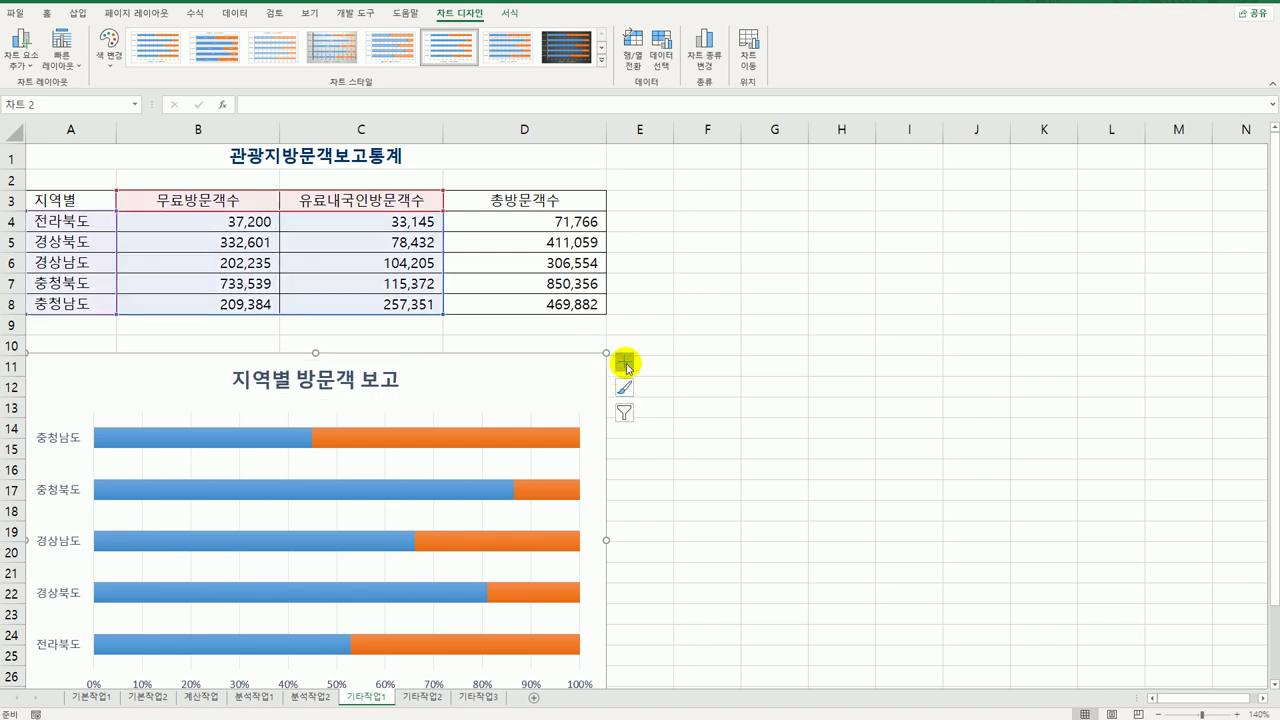
- Add a primary horizontal (기본 가로) axis title to the chart and set its text to 방문객 비율
click(623, 362)
click(738, 392)
click(766, 396)
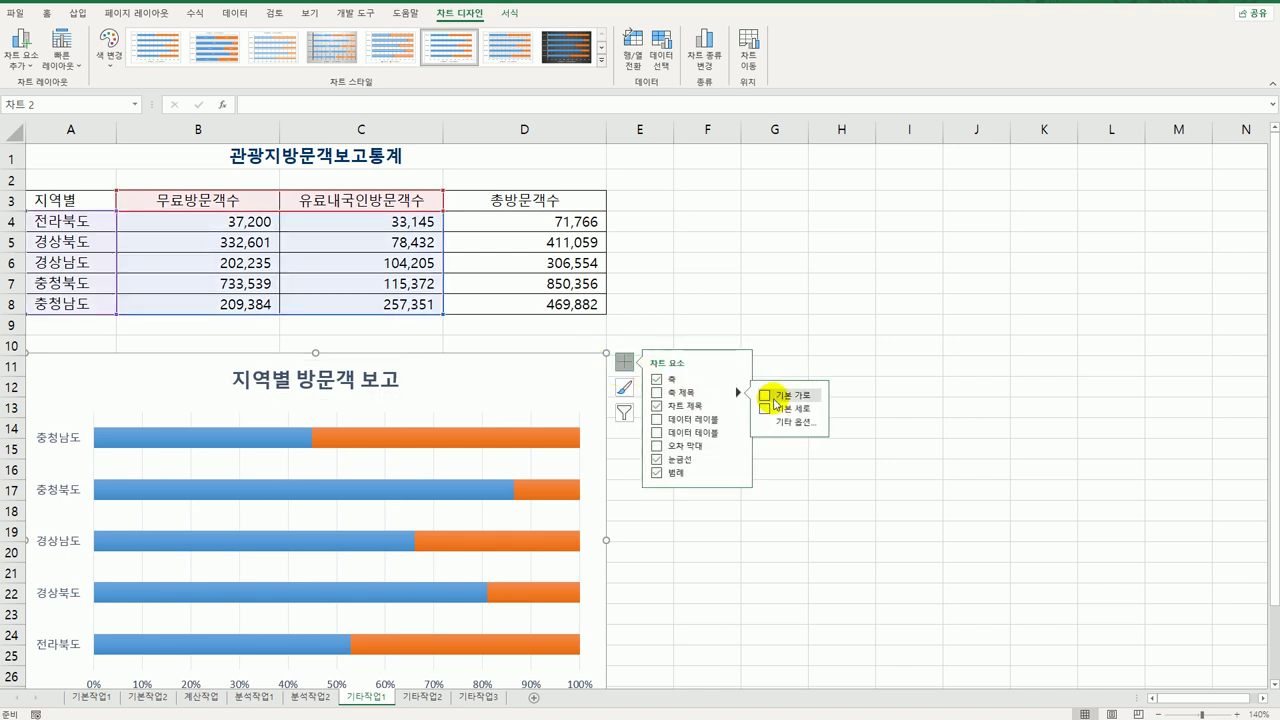
scroll(490, 570, down, 3)
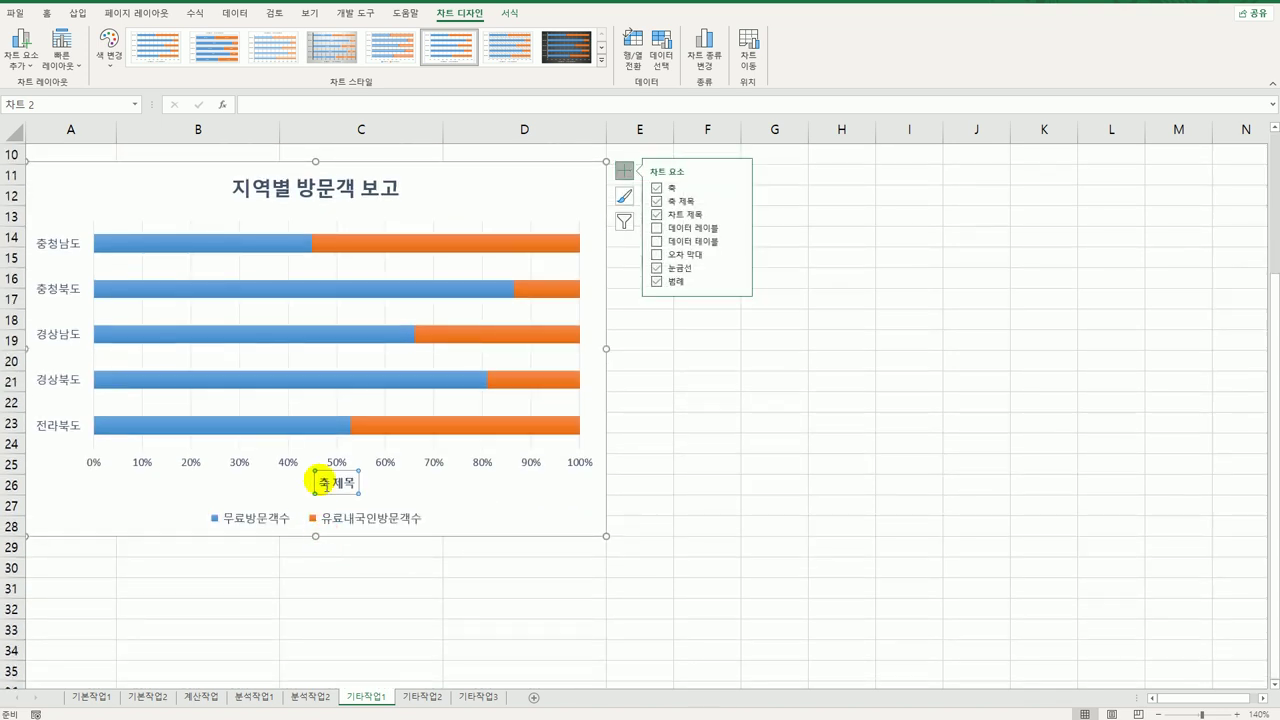
drag(323, 486, 357, 487)
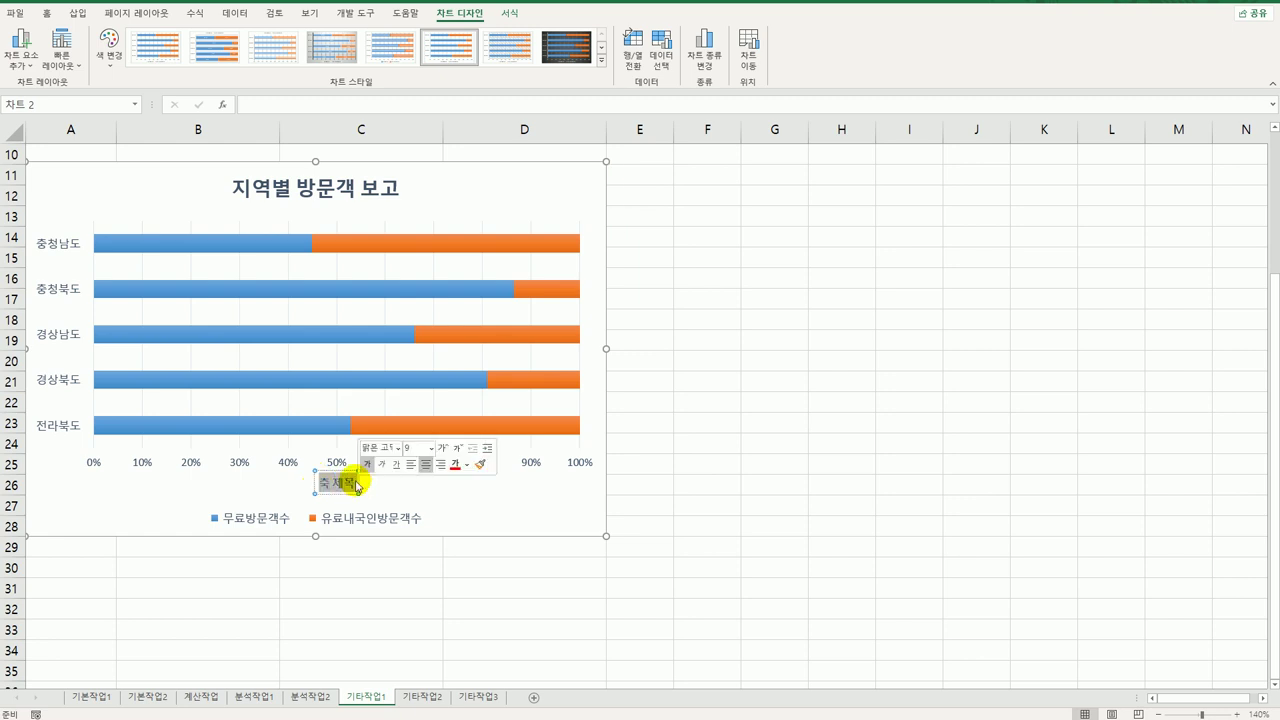
text(방문)
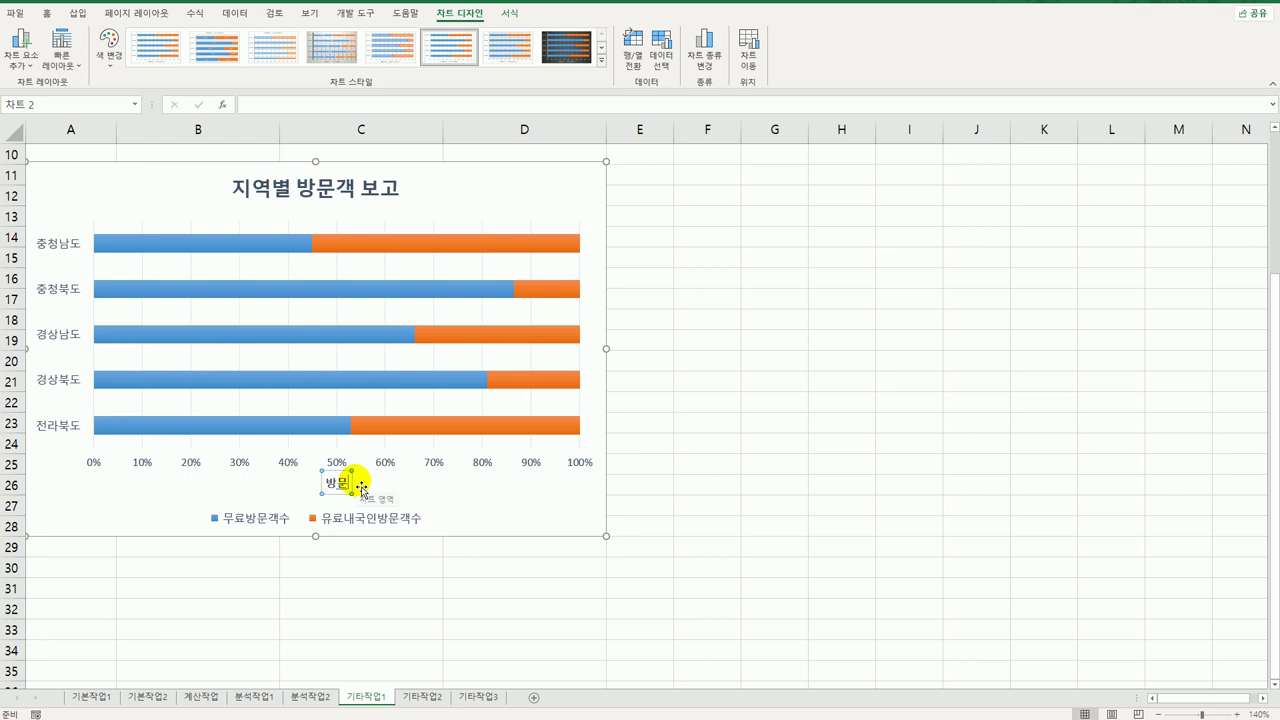
text(객 비율)
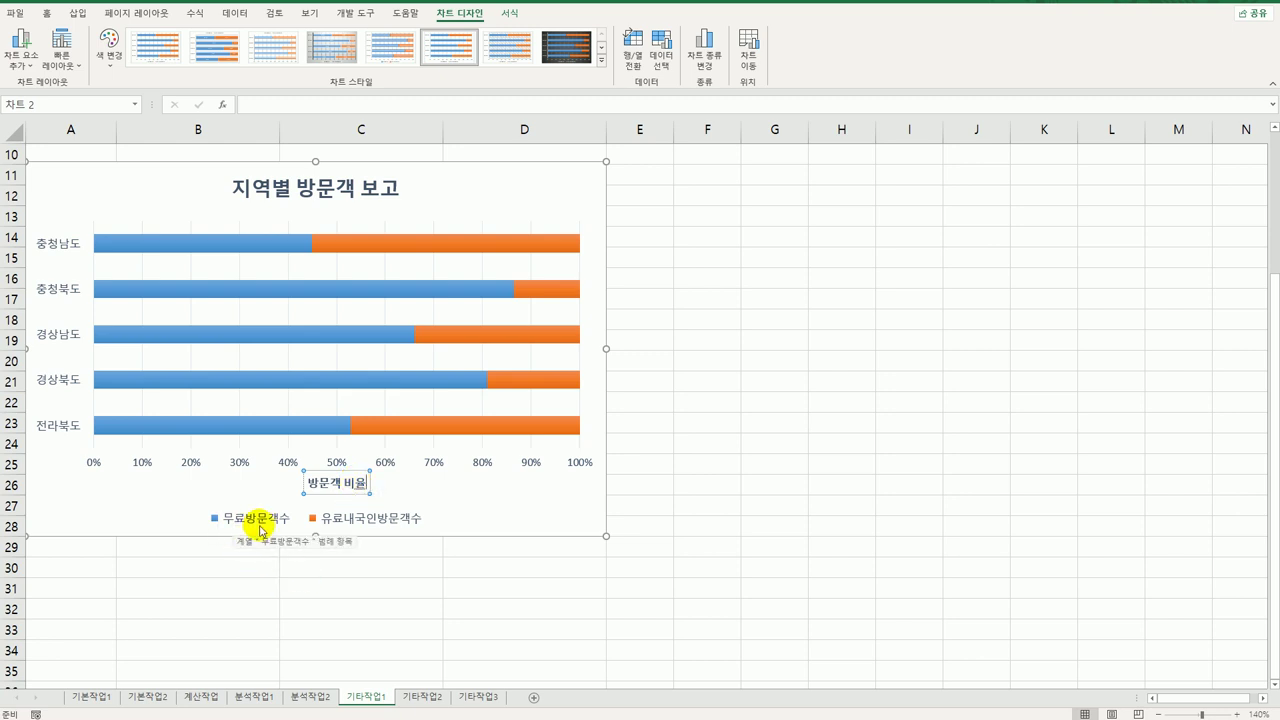
- Add a centred (가운데 맞춤) data label to only the 충청북도 bar of the 무료방문객수 series
click(334, 290)
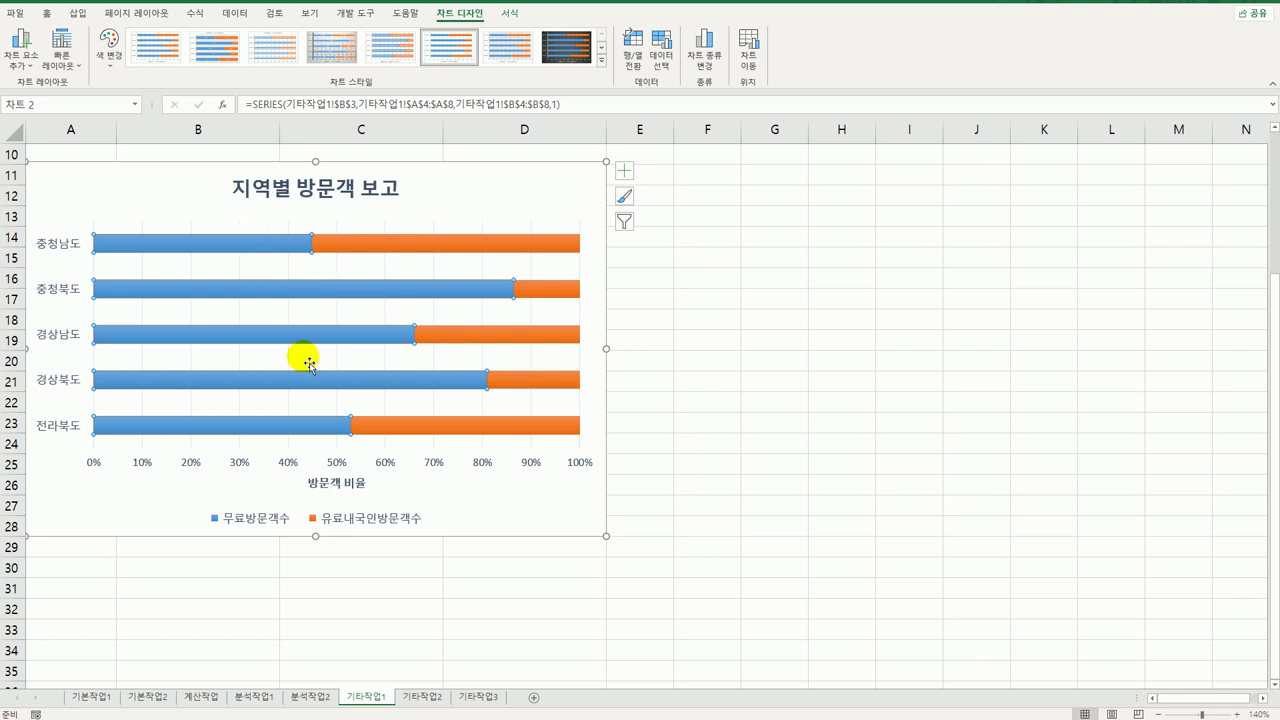
click(301, 293)
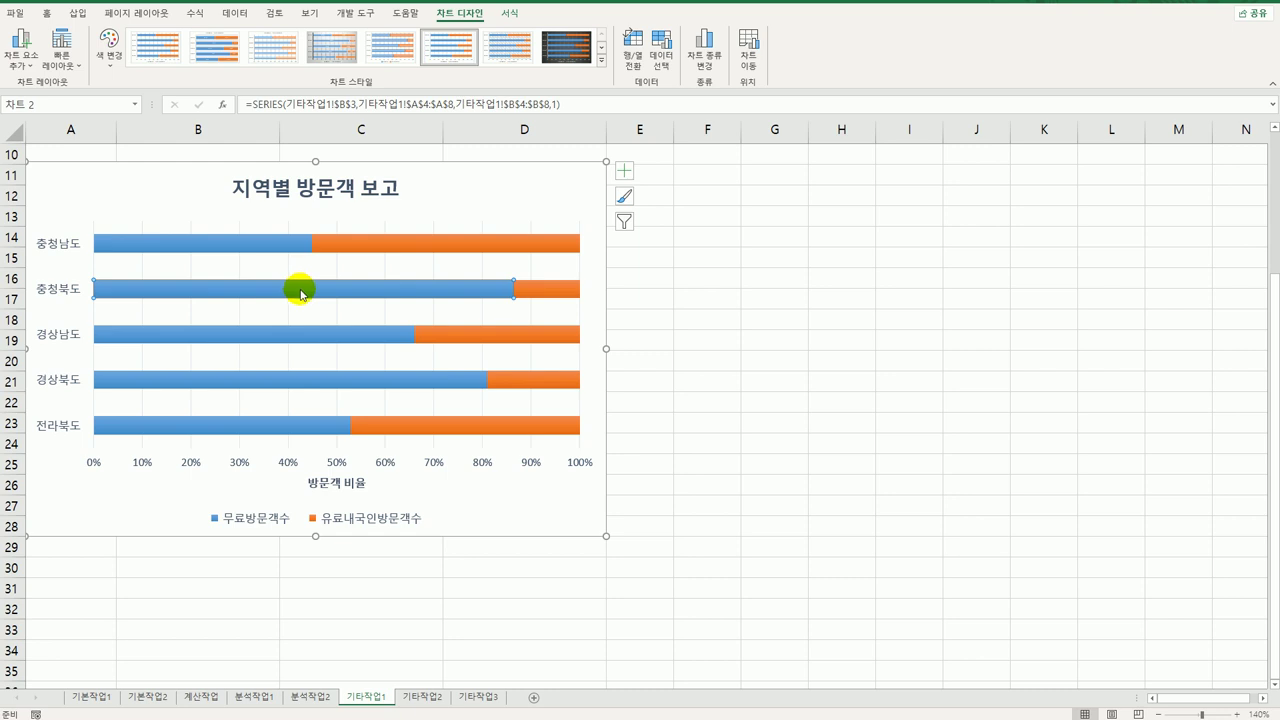
click(625, 170)
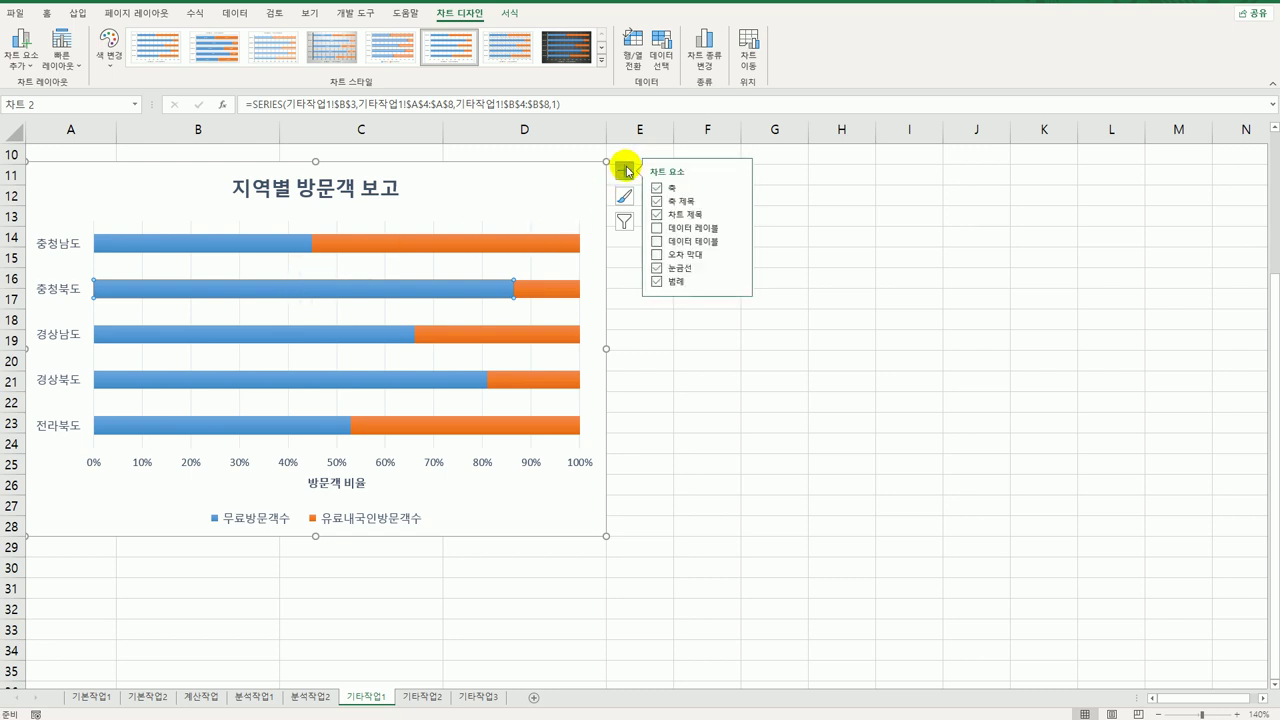
click(739, 229)
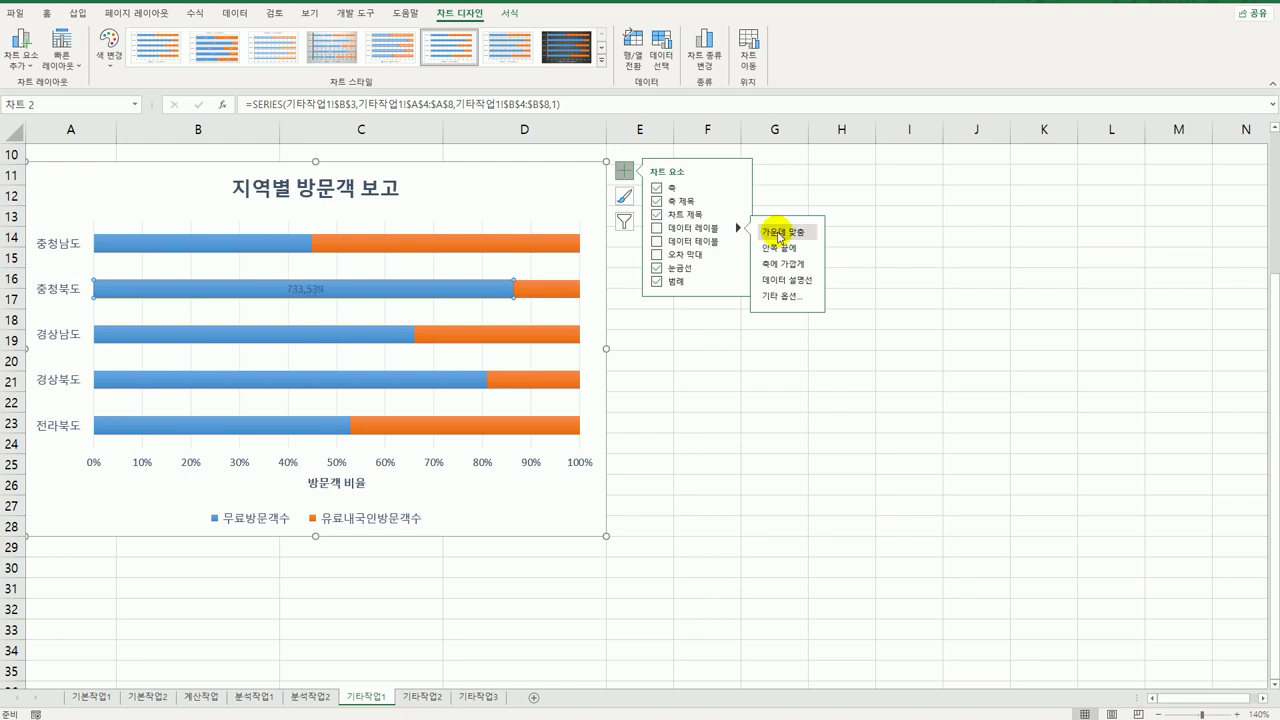
click(779, 233)
right_click(372, 292)
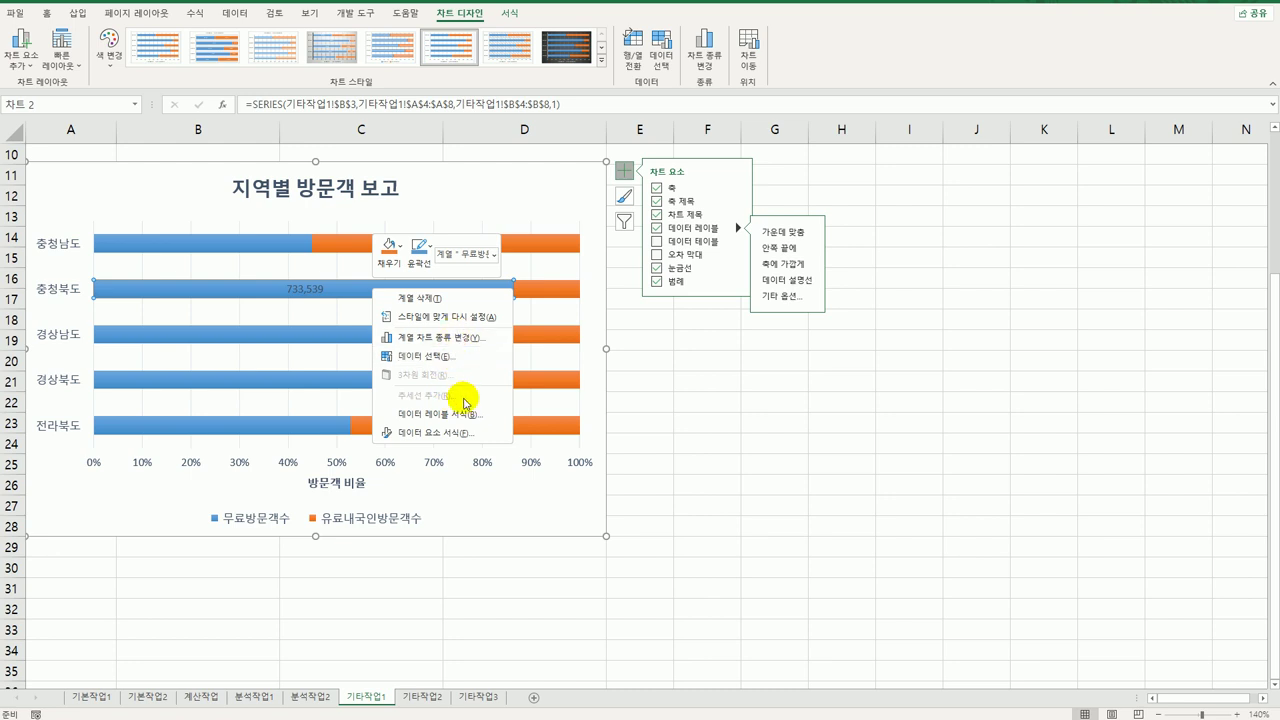
click(325, 297)
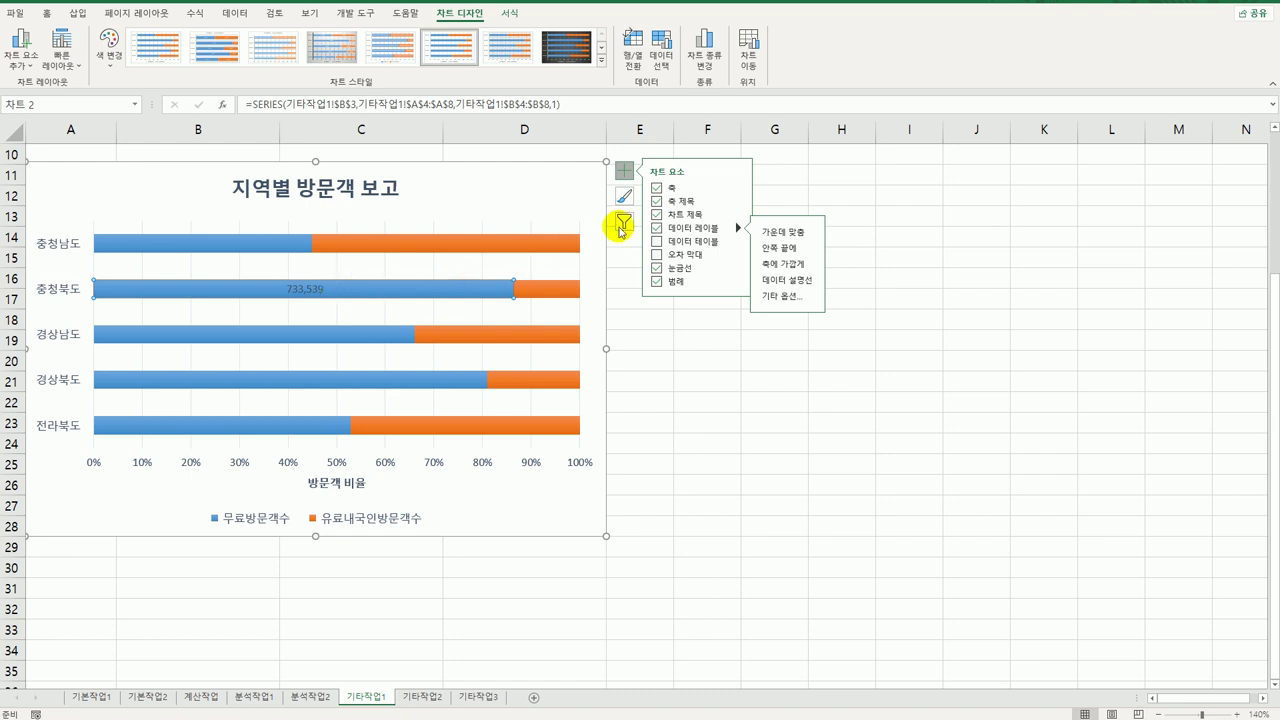
- Place the chart legend at the 위쪽 position and set the data series gap width (간격 너비) to 70%
click(737, 282)
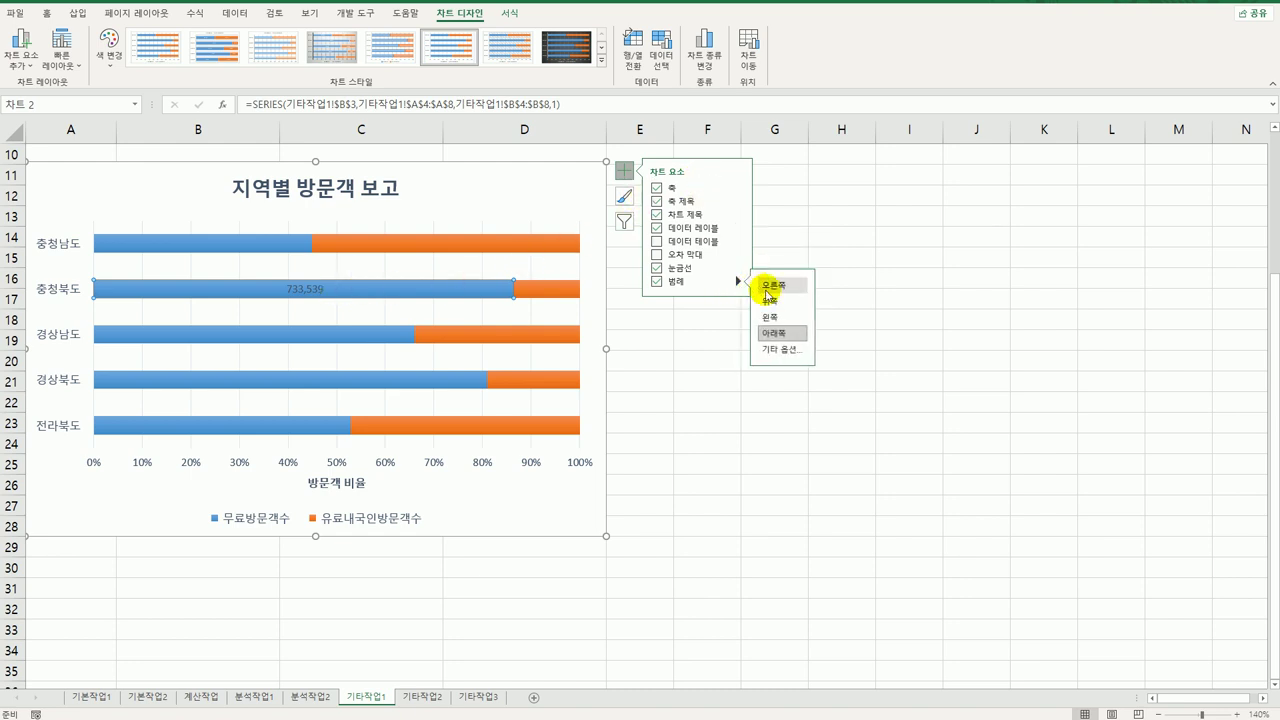
click(768, 300)
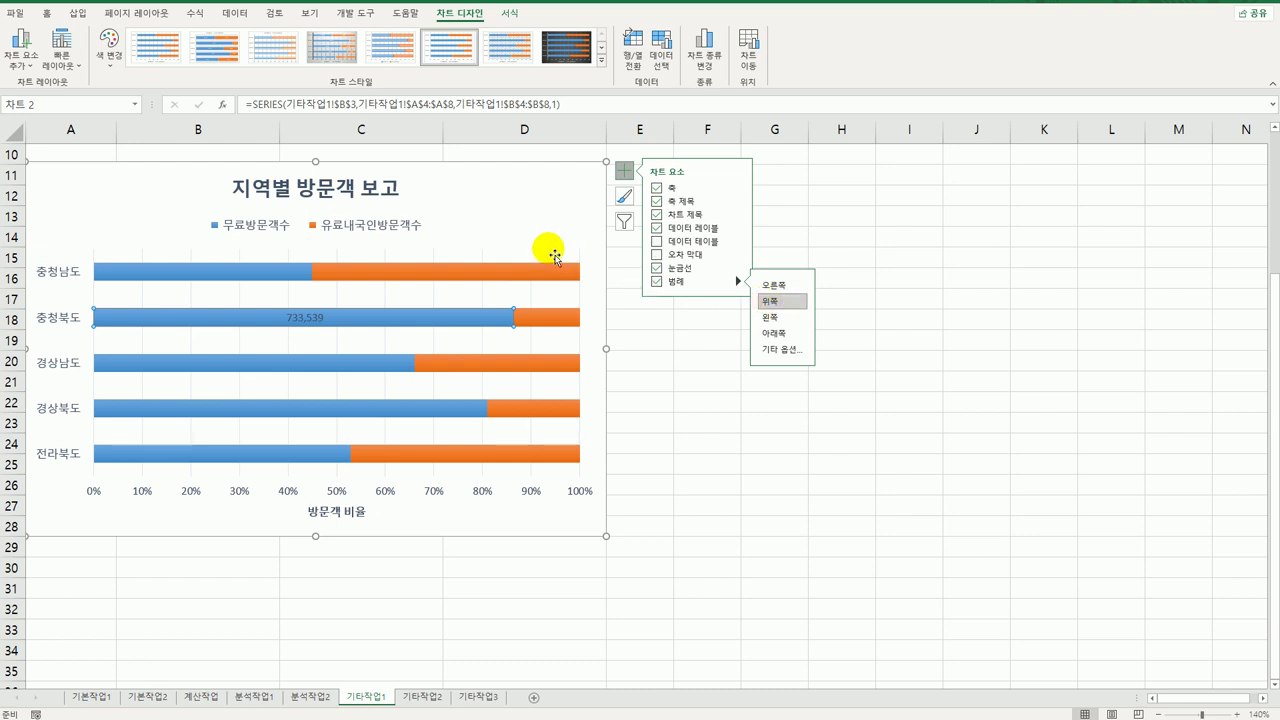
right_click(444, 276)
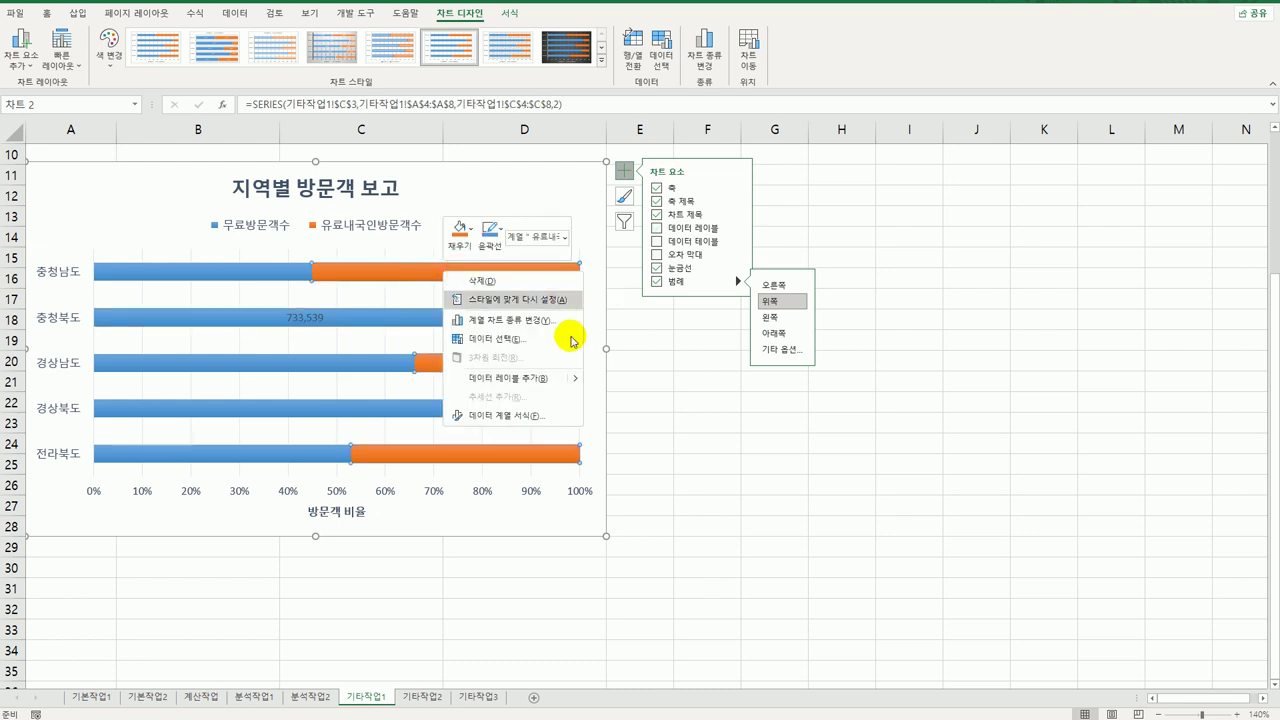
click(561, 425)
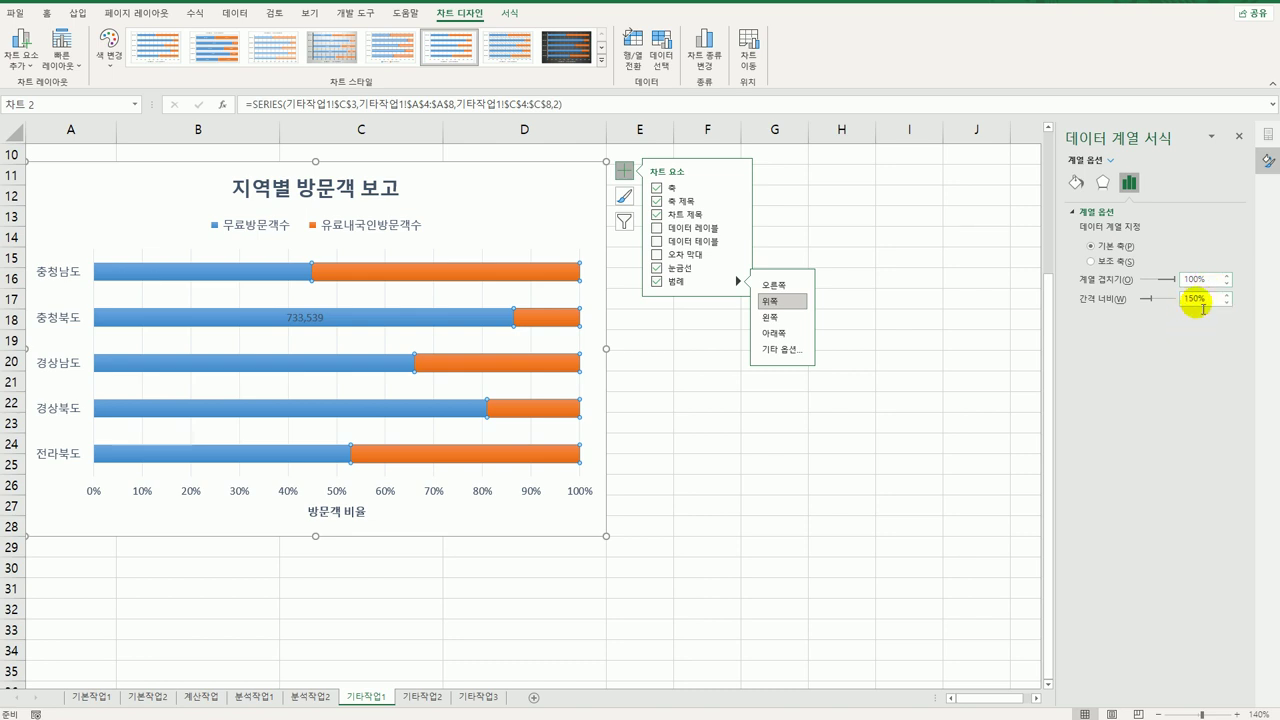
click(1195, 299)
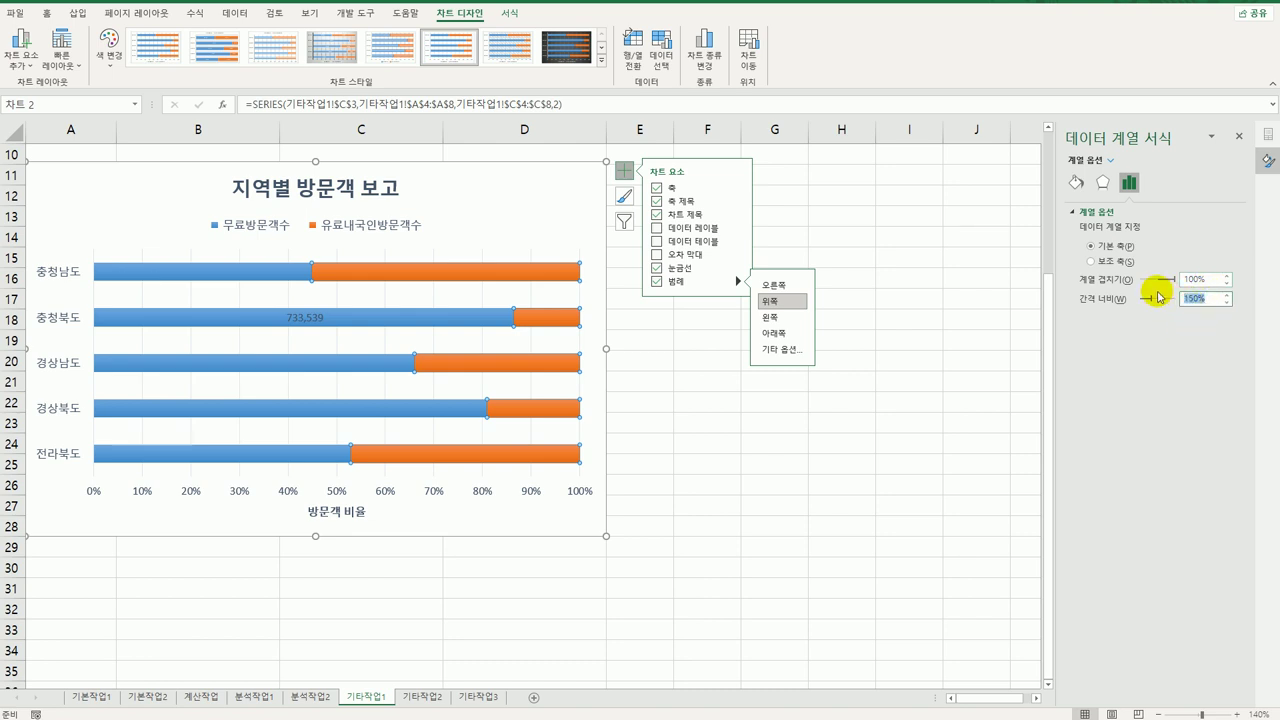
text(70)
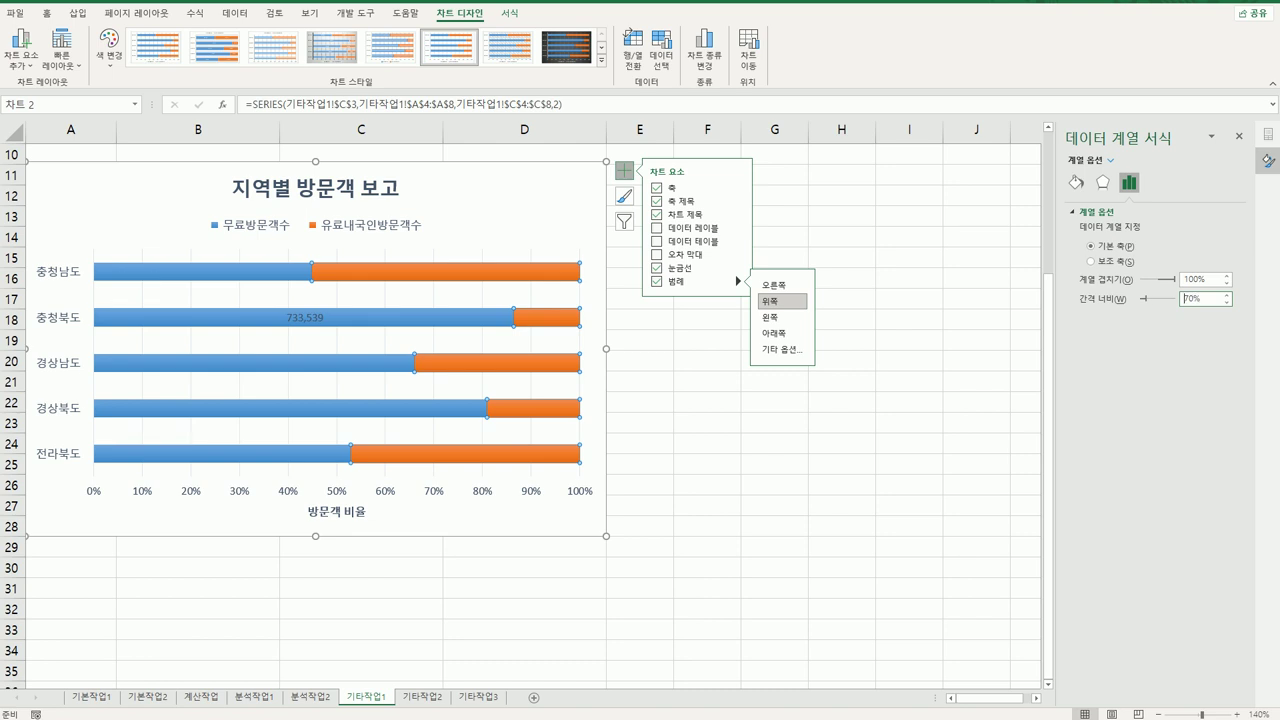
key(Return)
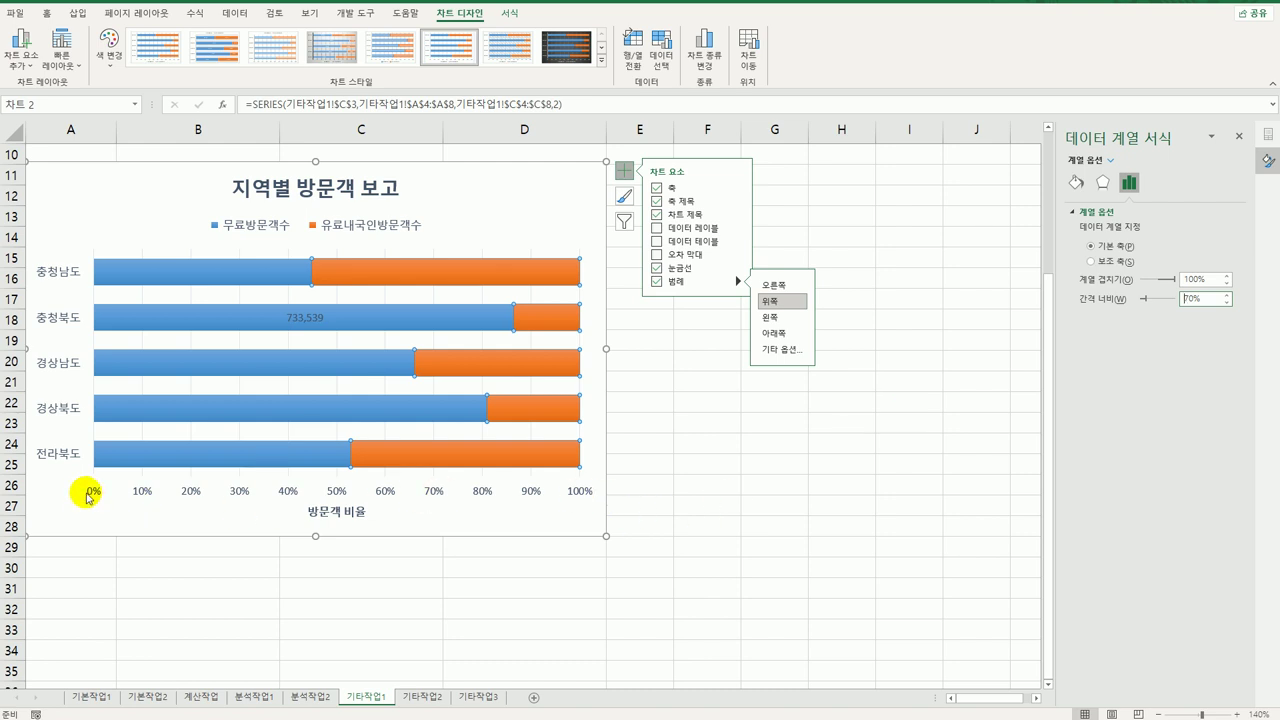
- Set the major unit (기본 단위) of the chart's horizontal percentage axis to 0.2
click(187, 495)
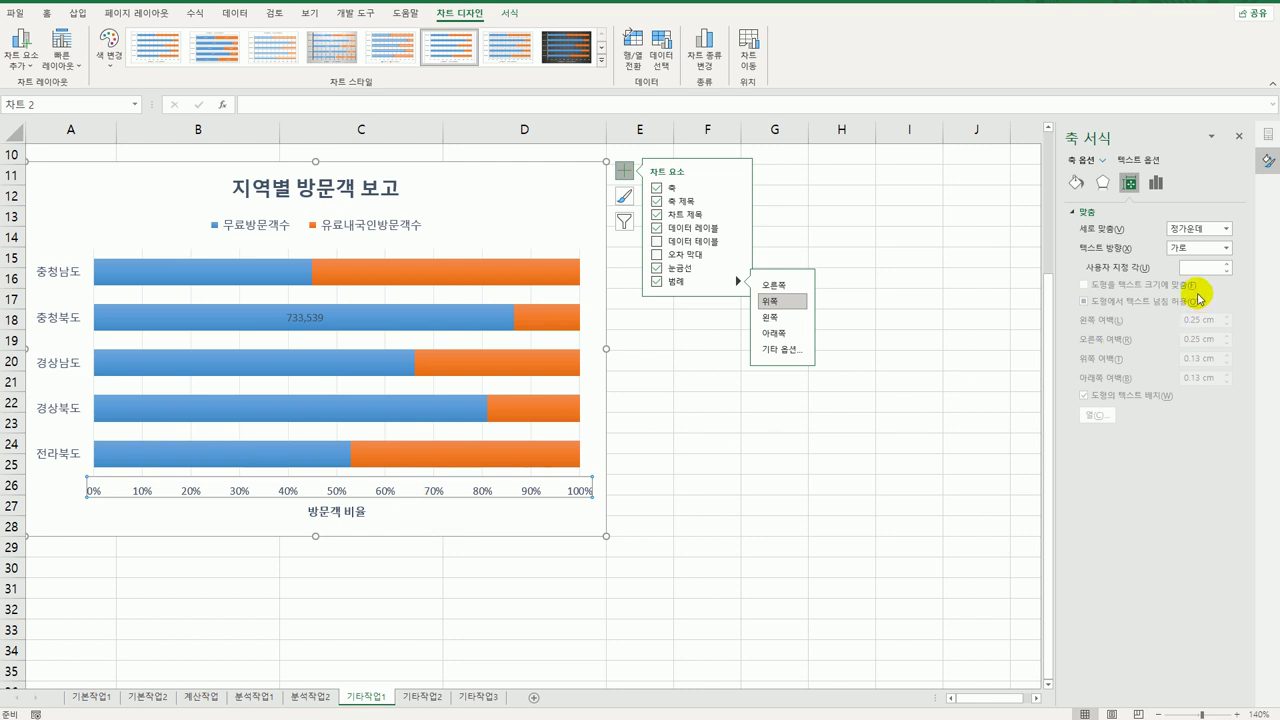
click(1156, 184)
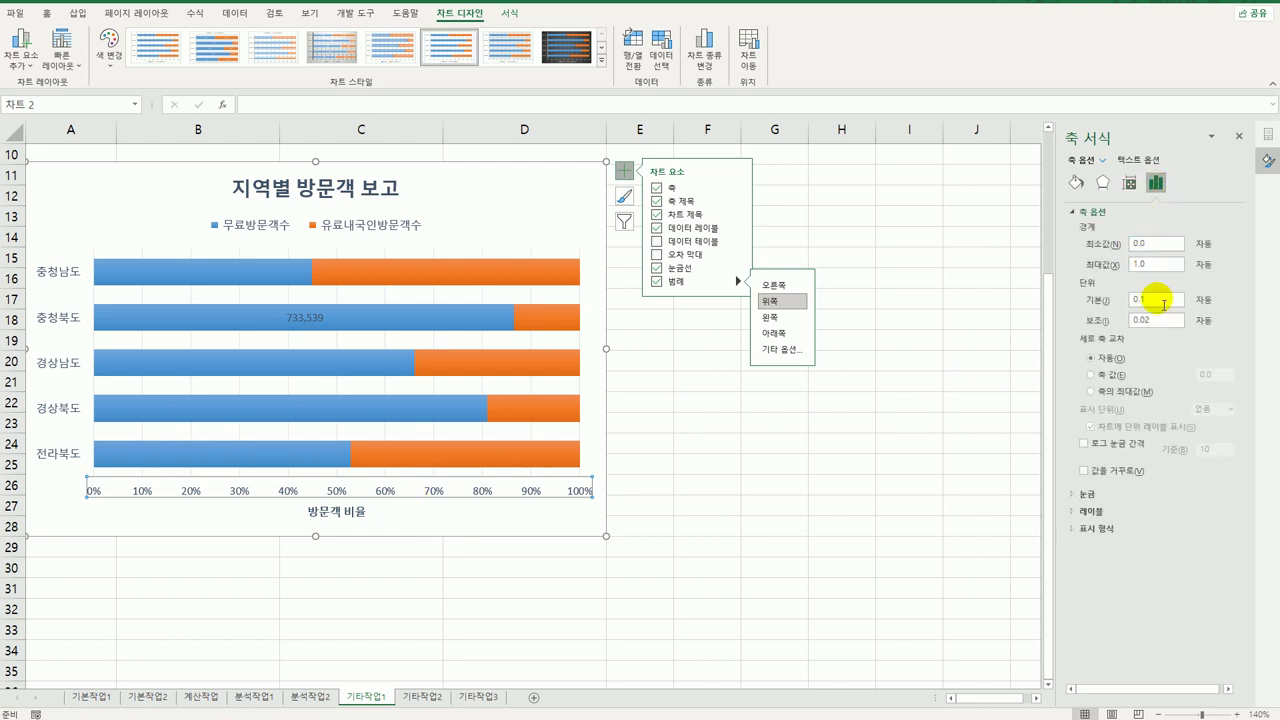
double_click(1150, 298)
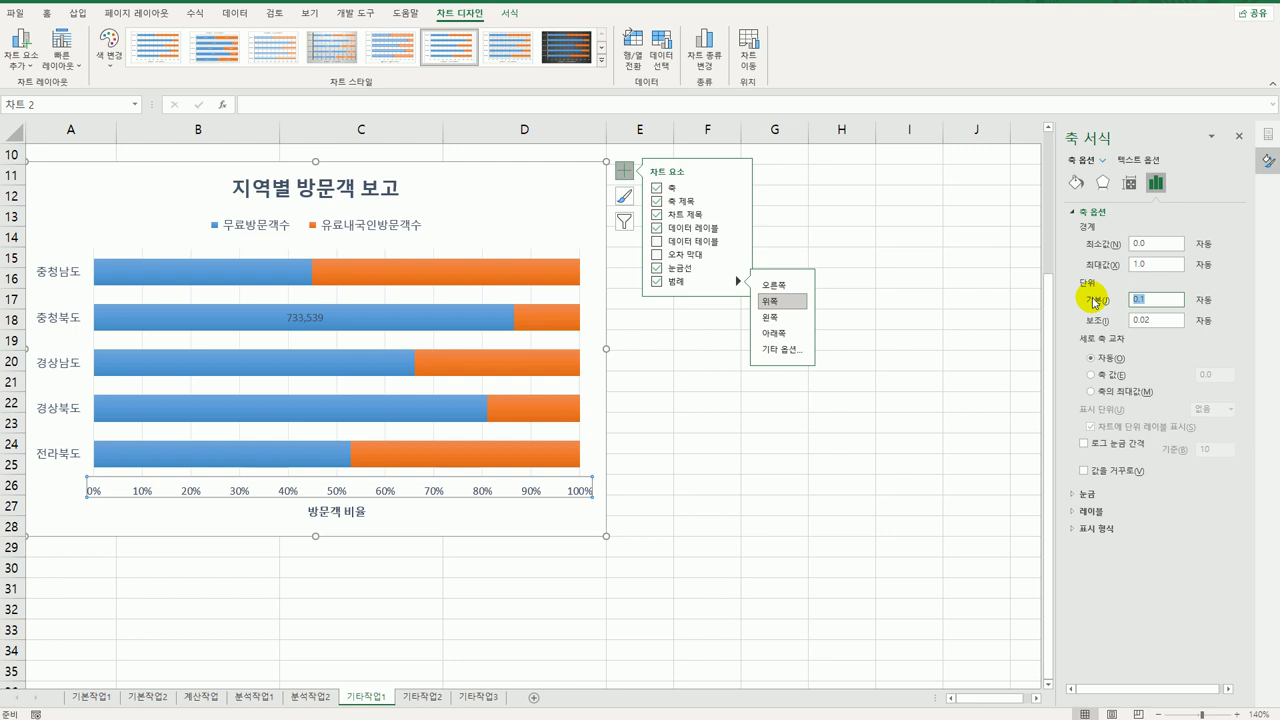
text(0.2)
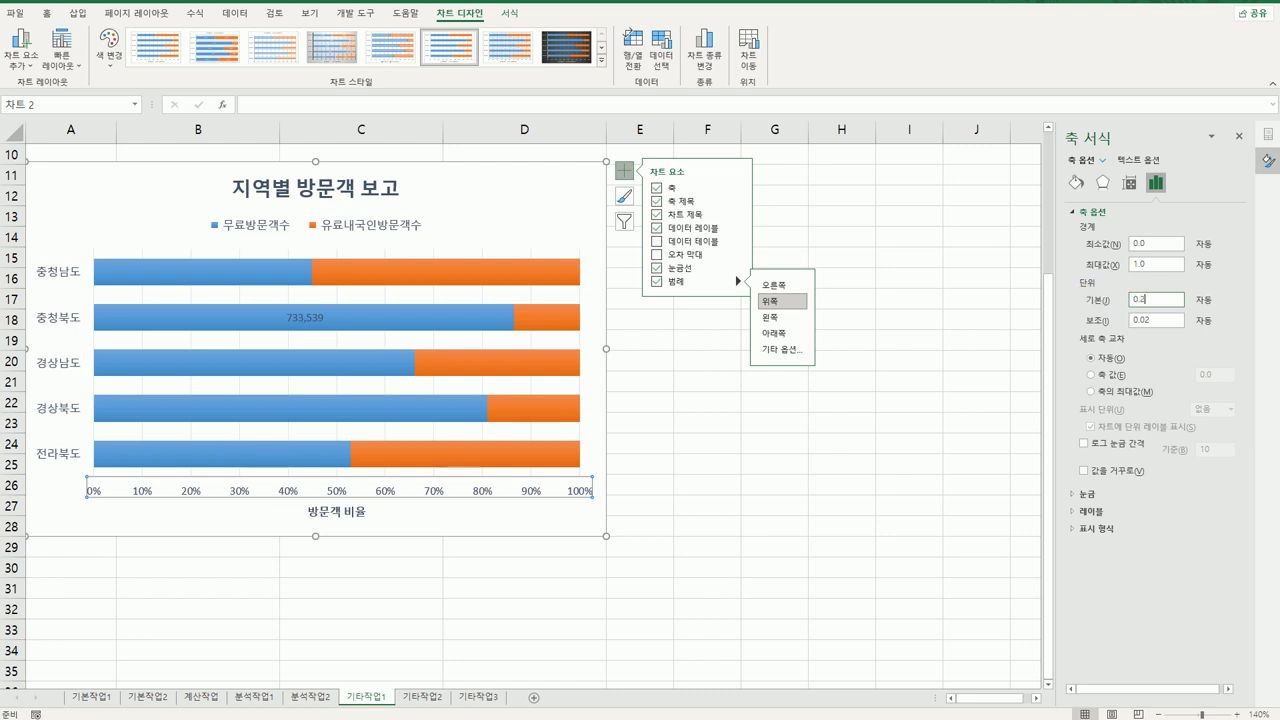
key(Return)
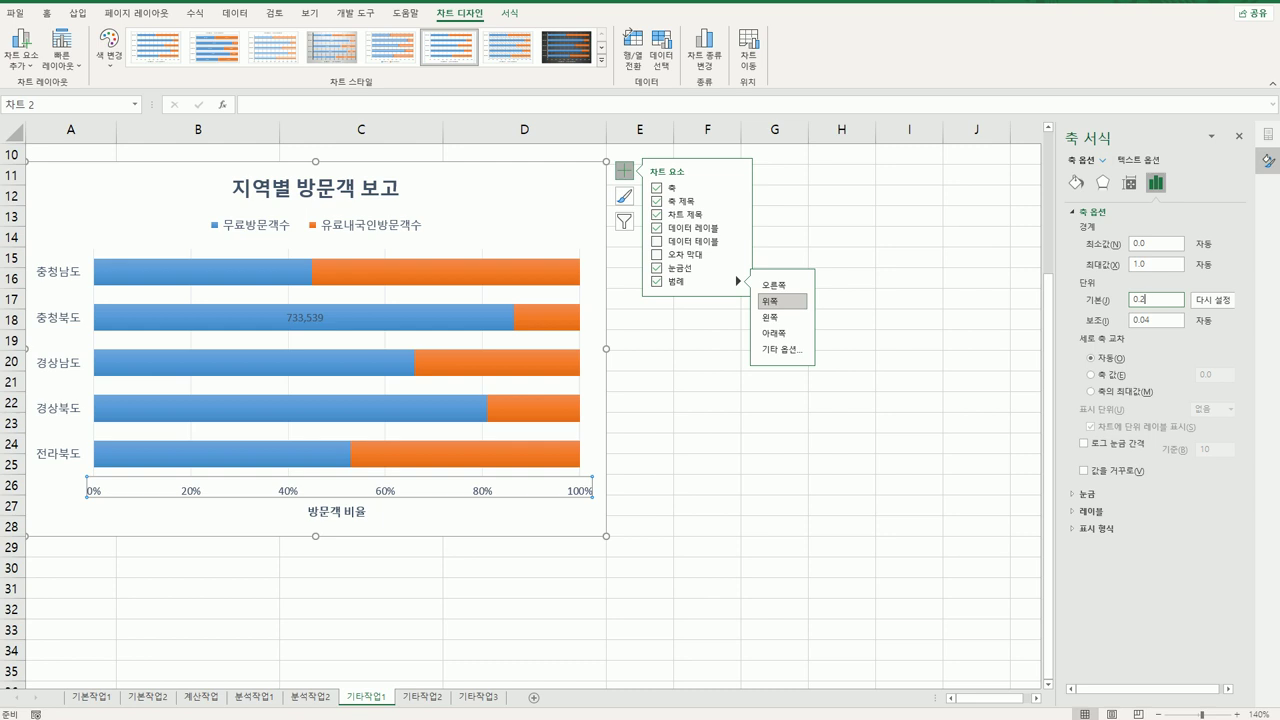
- Give the chart area's border rounded corners (둥근 모서리)
click(578, 198)
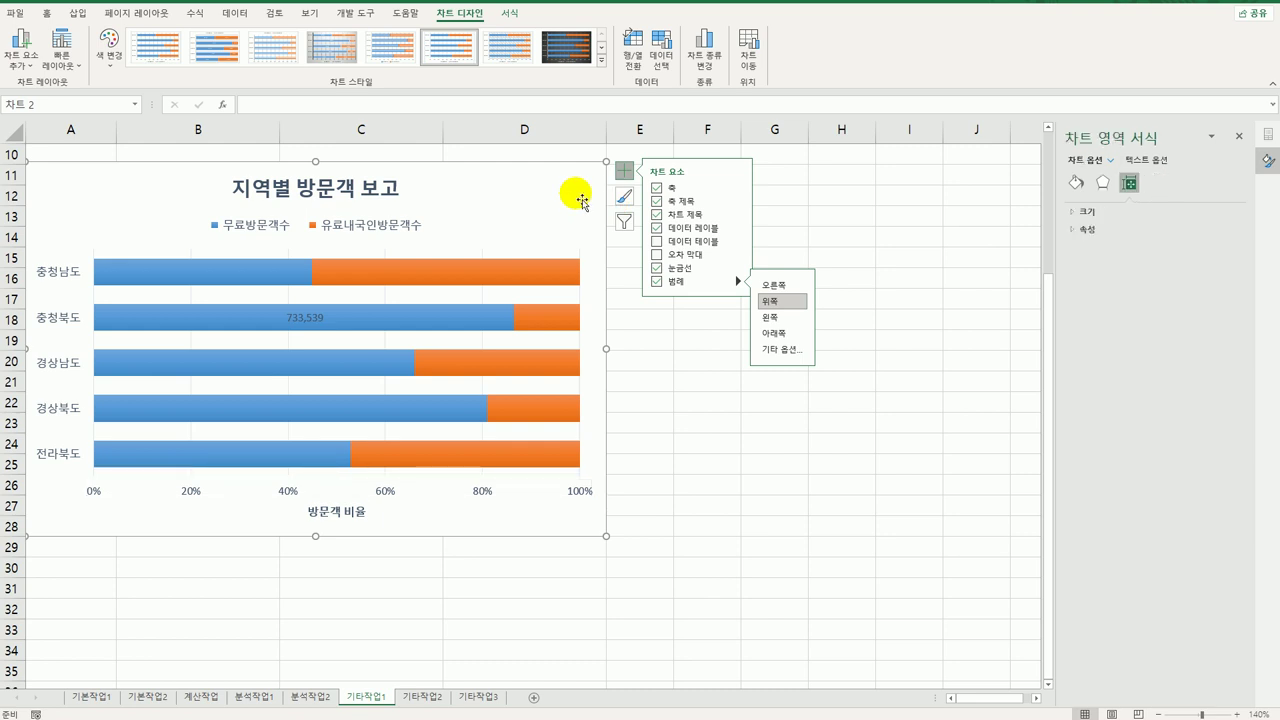
click(1075, 185)
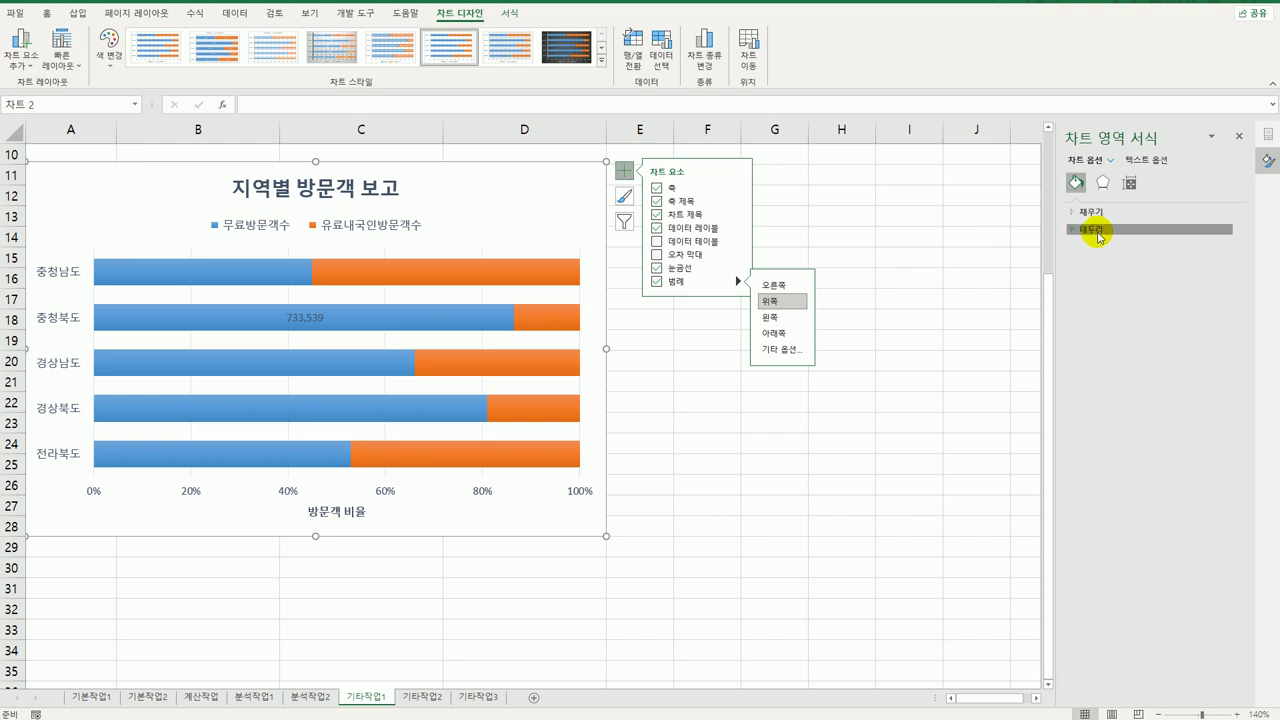
click(1088, 229)
click(1128, 546)
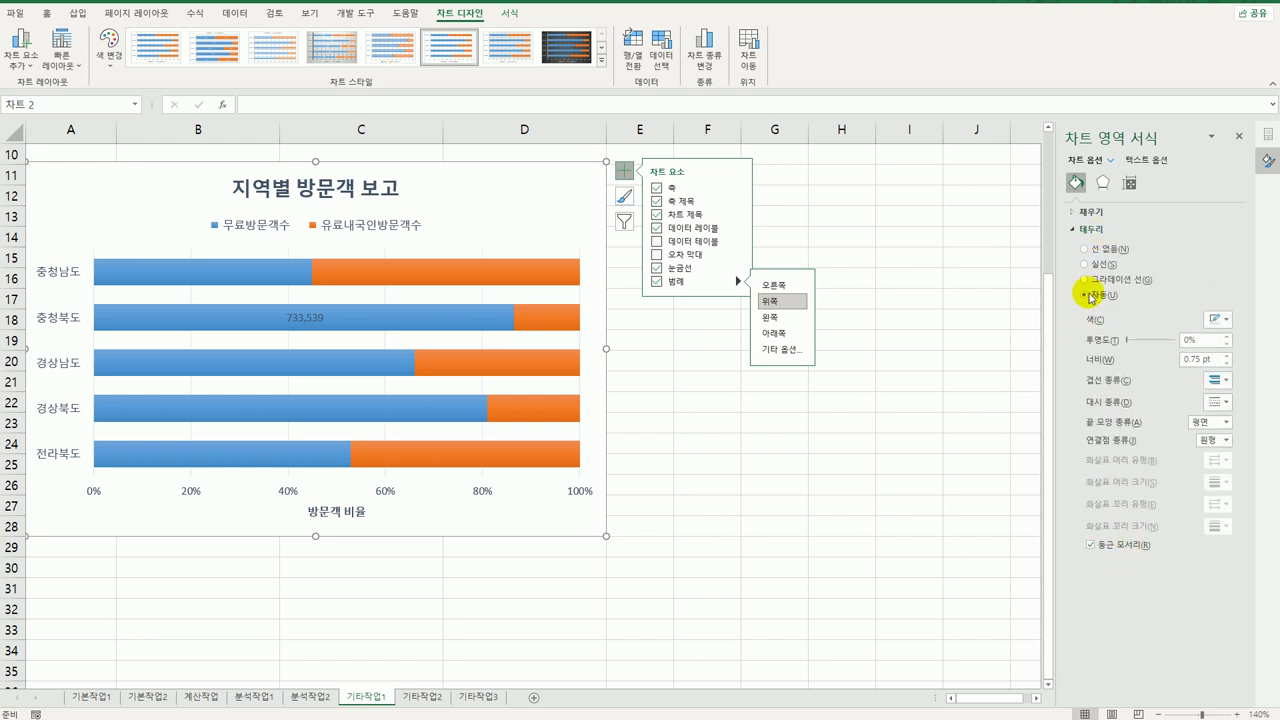
- Apply the first blue glow preset (네온 변형) to the chart area
click(1102, 183)
click(1090, 231)
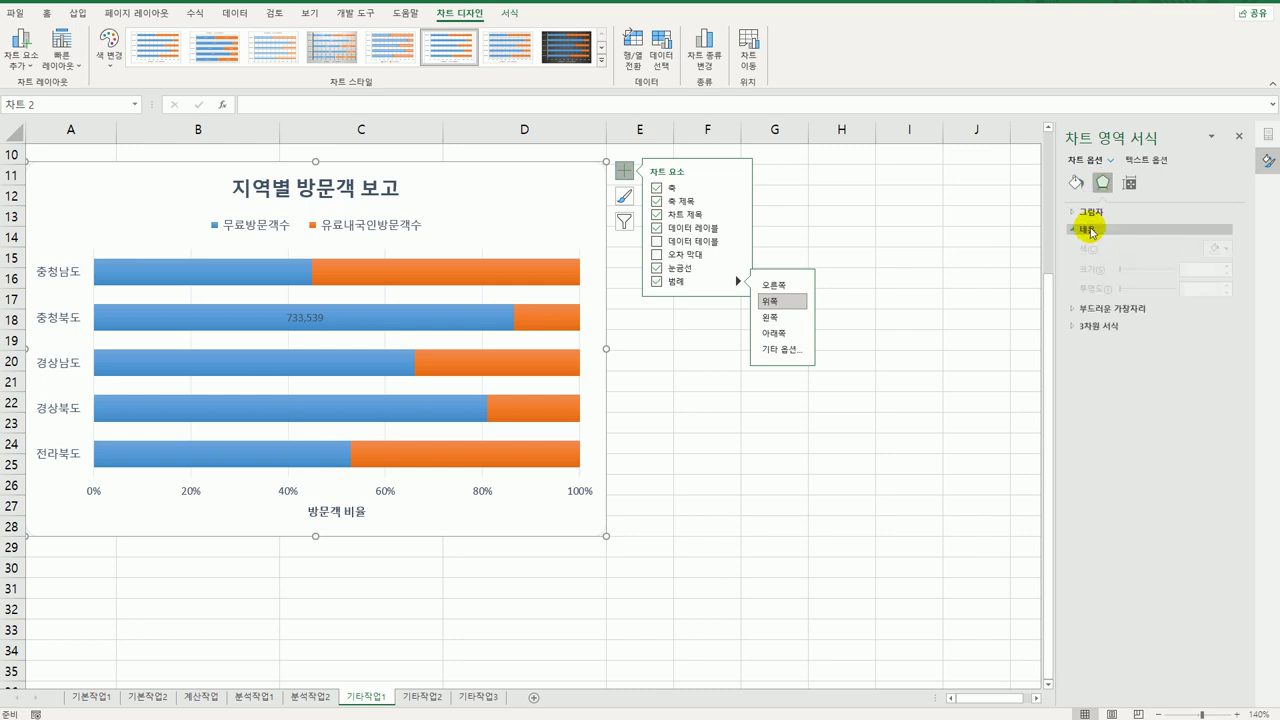
click(1226, 255)
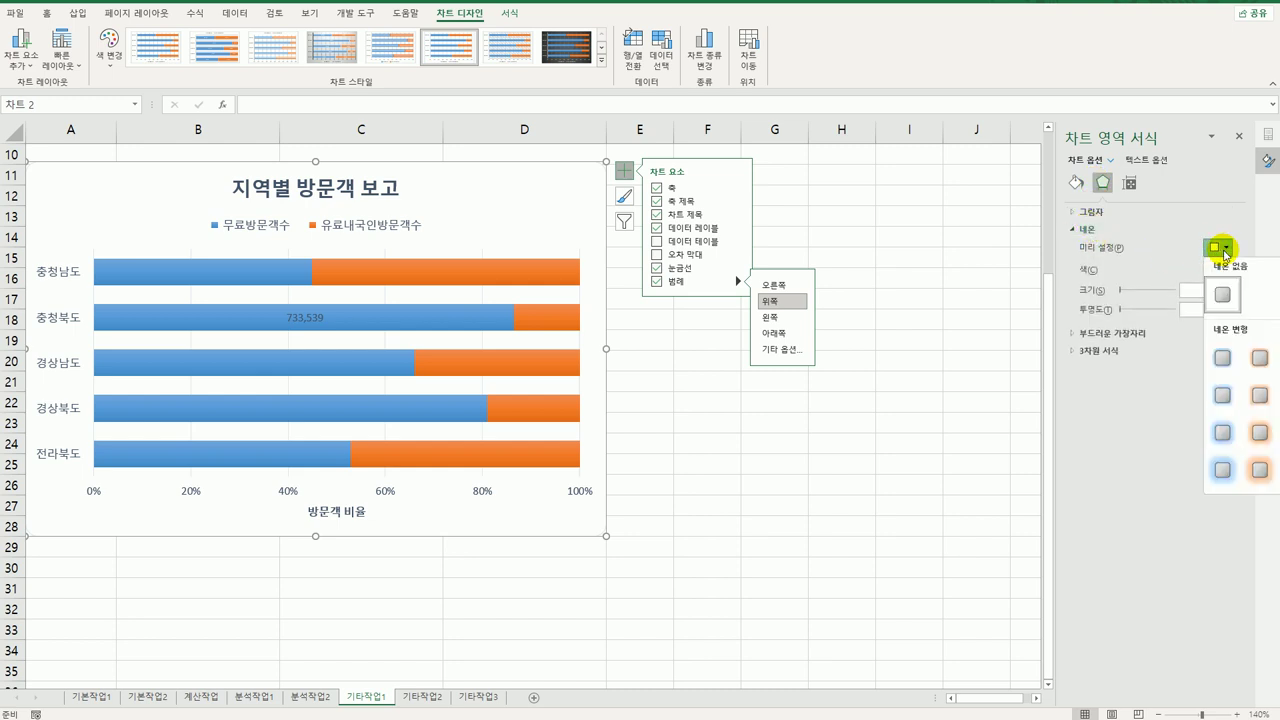
click(1224, 362)
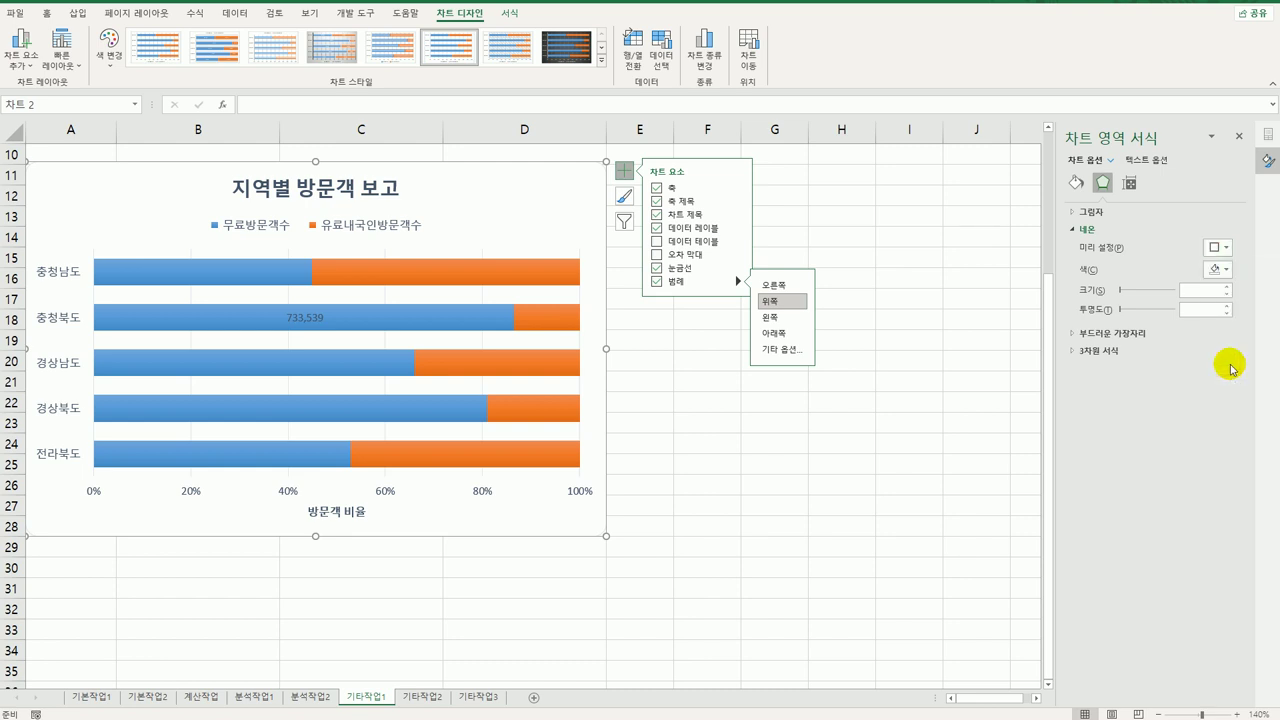
click(855, 520)
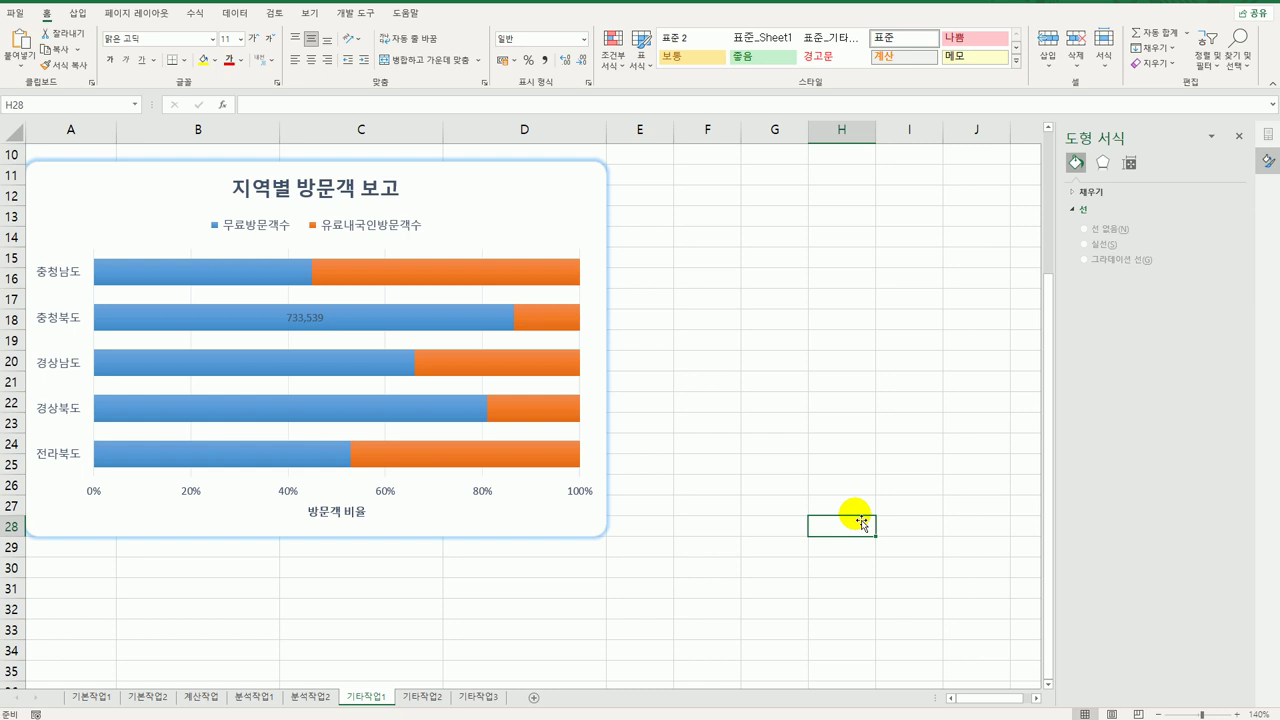
- On the 기타작업2 sheet, draw a form control button covering cells B2:C3
click(420, 697)
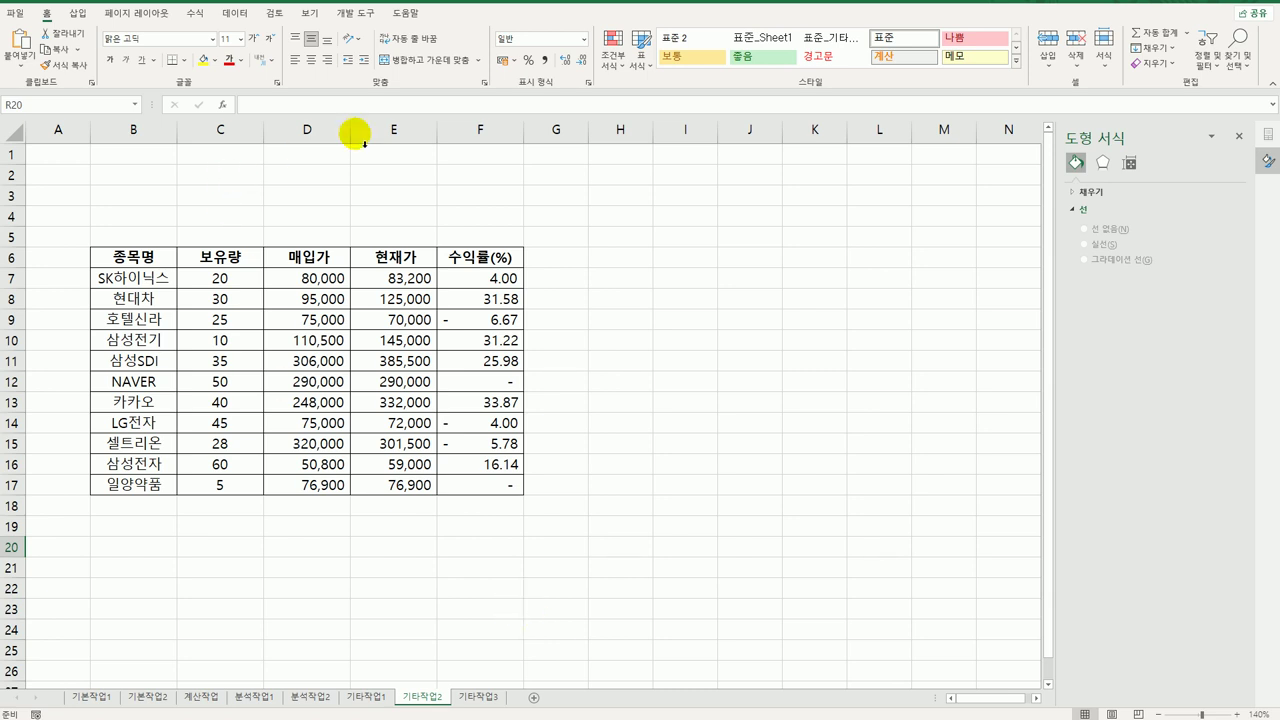
click(352, 13)
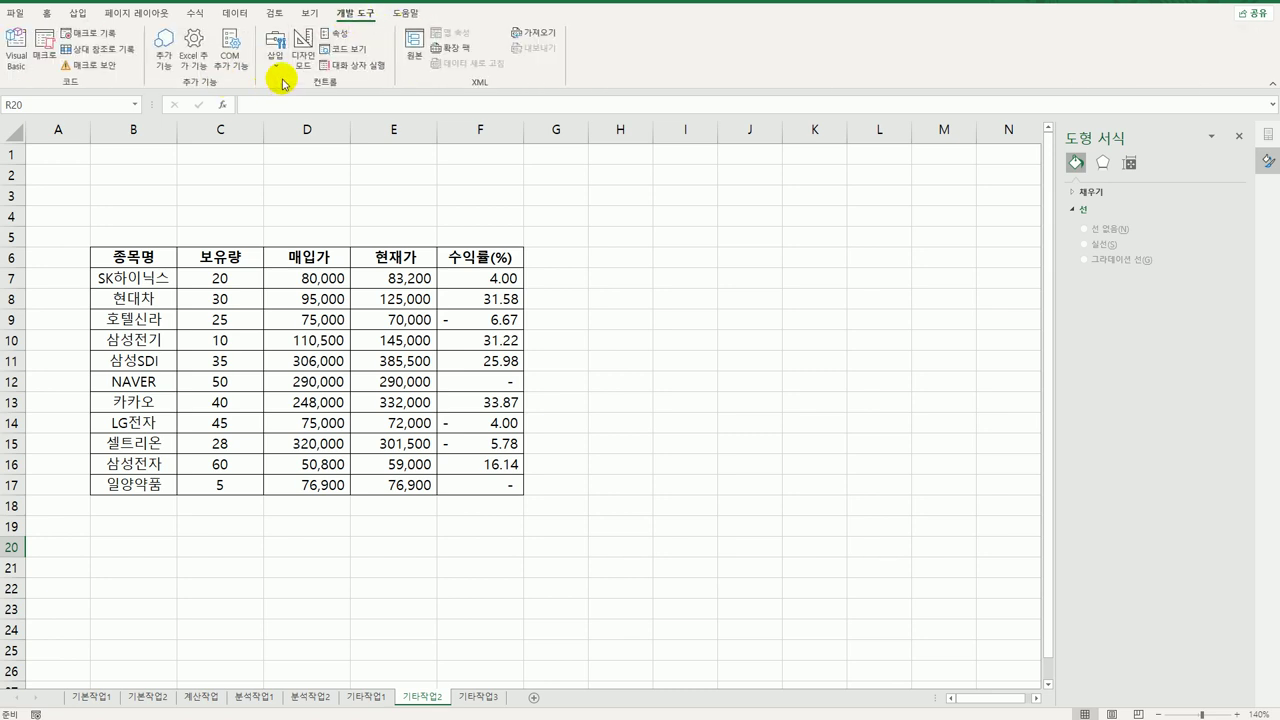
click(274, 48)
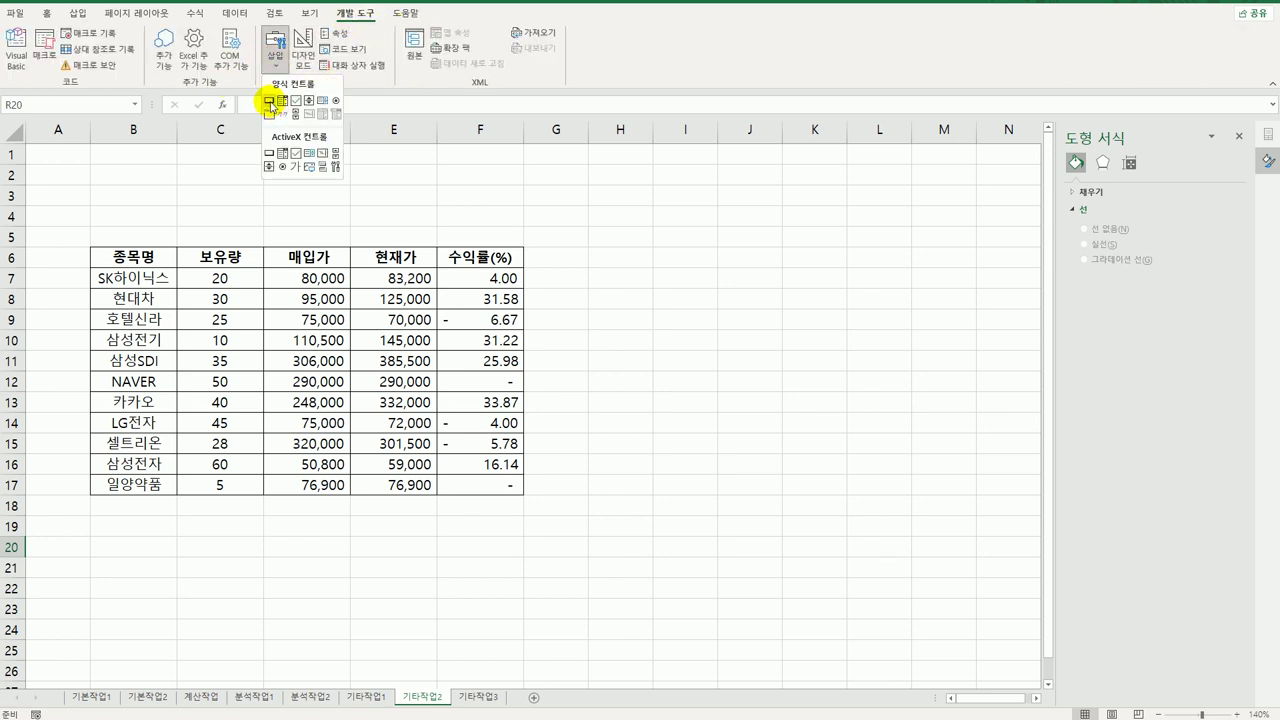
click(269, 100)
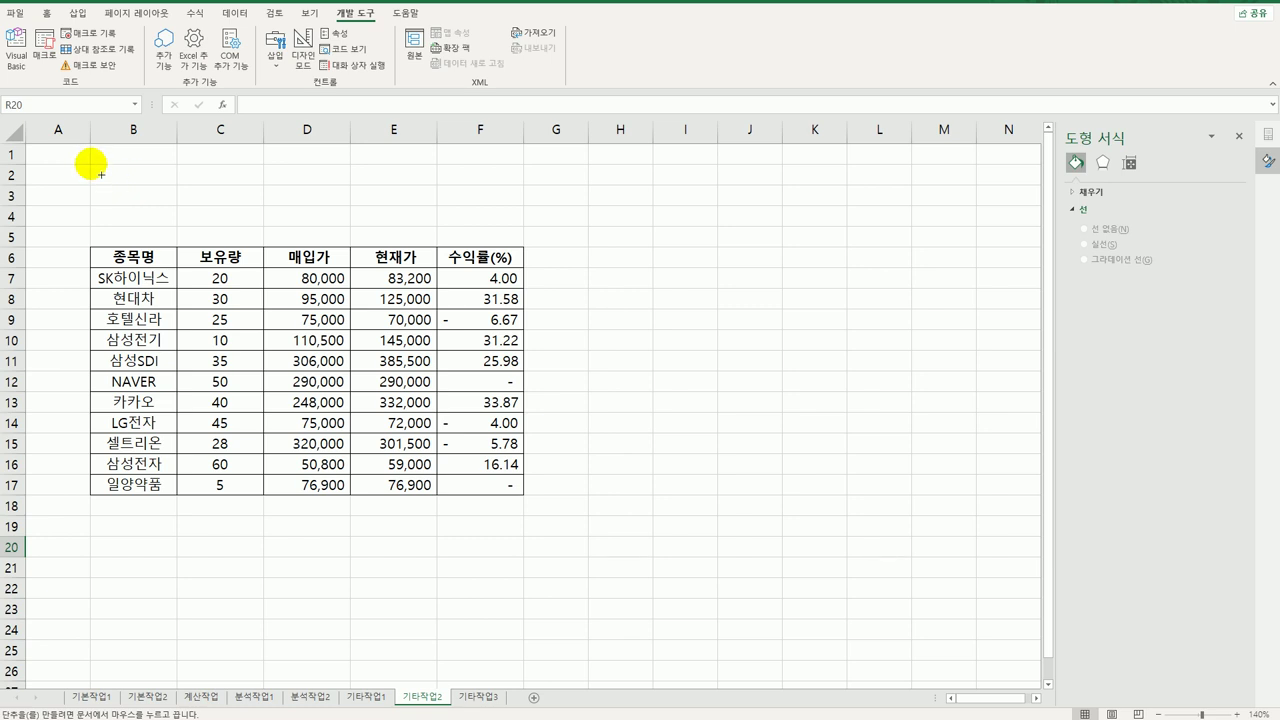
drag(91, 164, 249, 218)
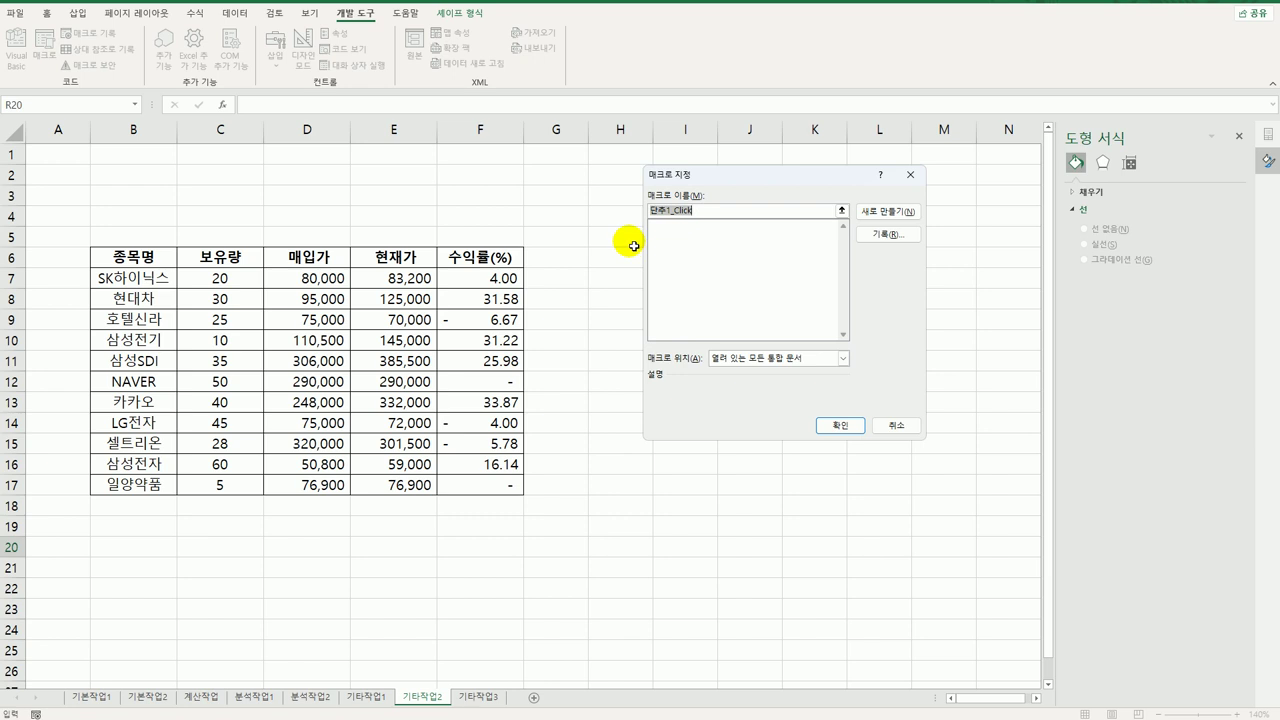
- Name the button's macro 서식적용 and start recording it in the current workbook (현재 통합 문서)
text(매)
text(서식)
text(작ㅇ)
click(900, 236)
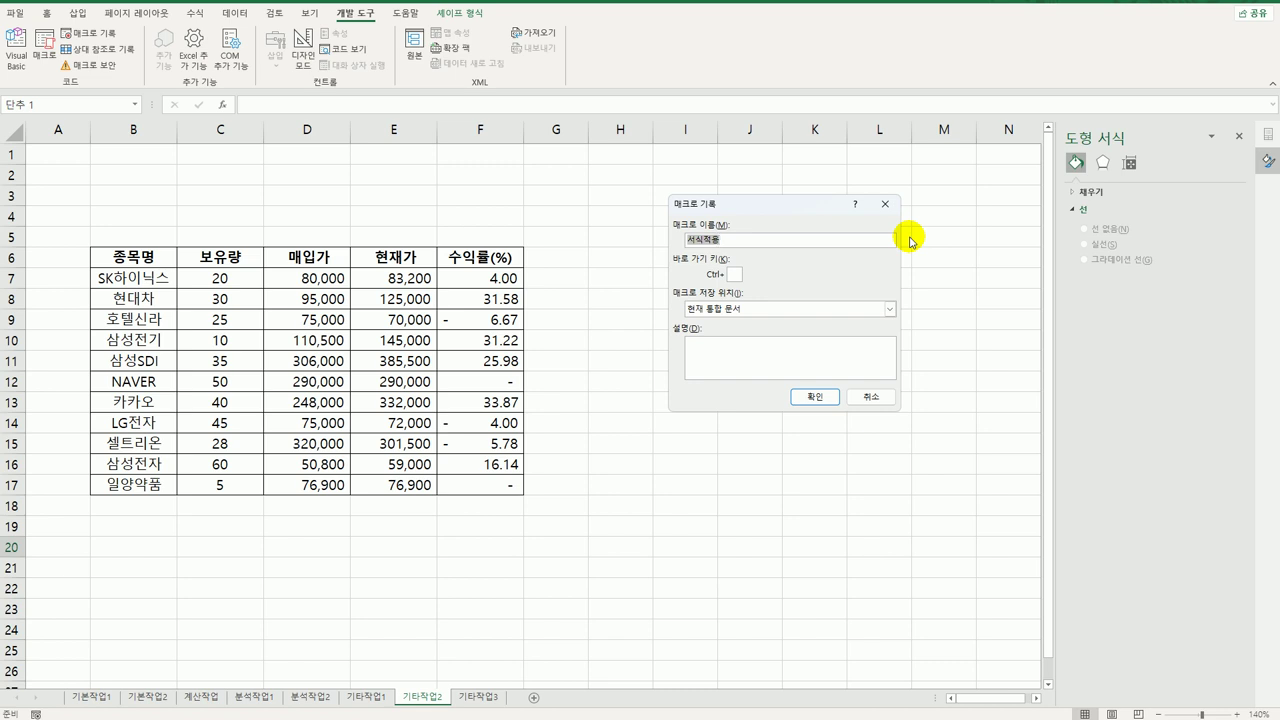
click(832, 397)
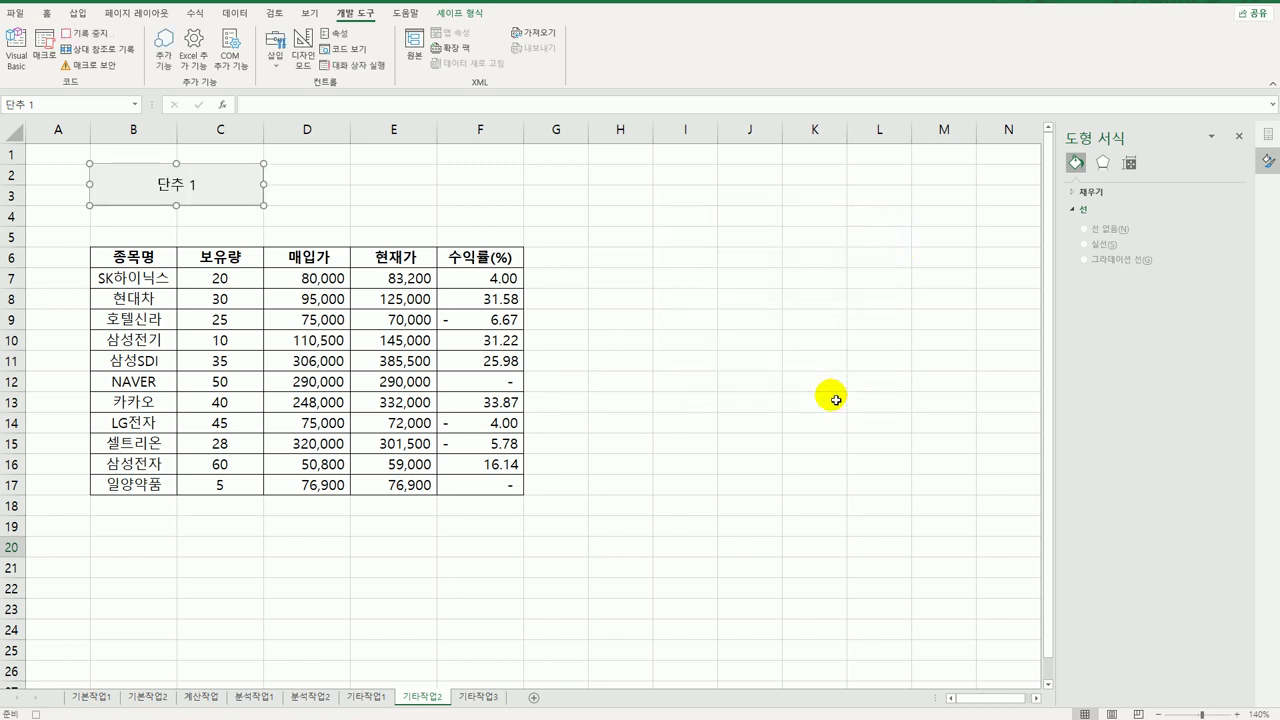
- Open the custom (사용자 지정) number format for the 수익률(%) values in F7:F17 and clear the existing format code
drag(486, 284, 497, 491)
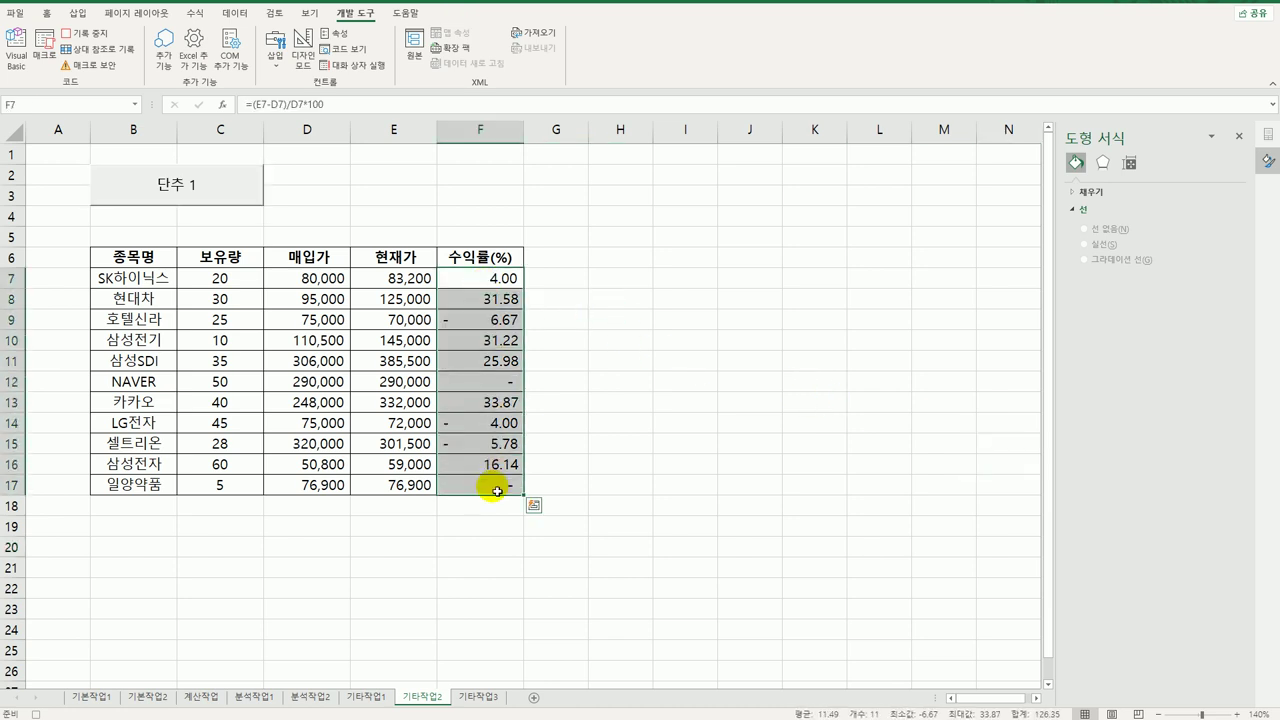
right_click(490, 280)
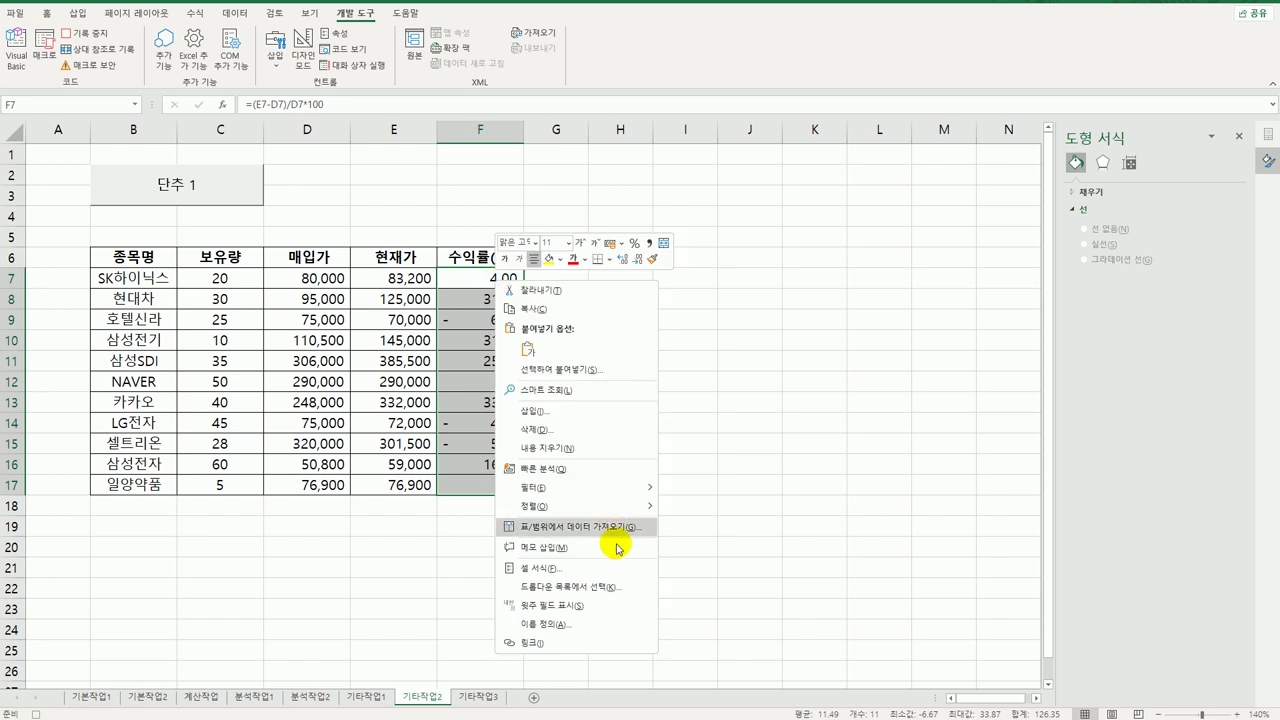
click(613, 569)
drag(600, 380, 729, 160)
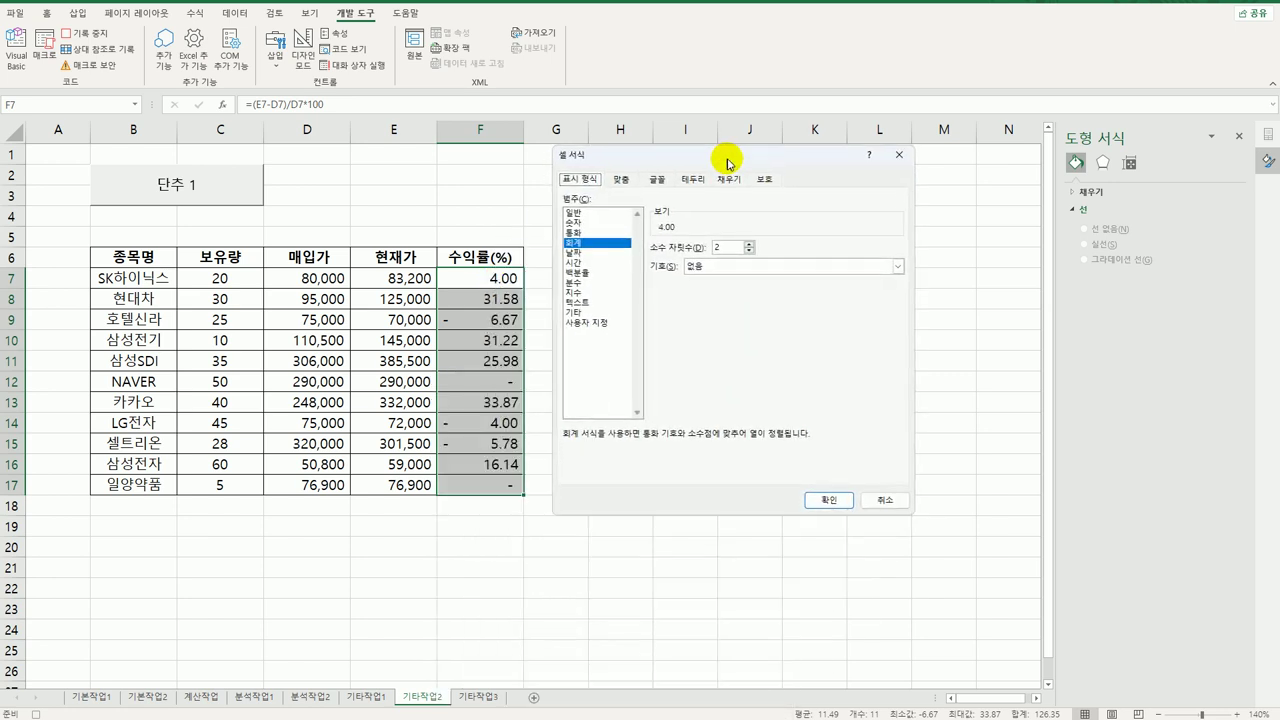
click(606, 321)
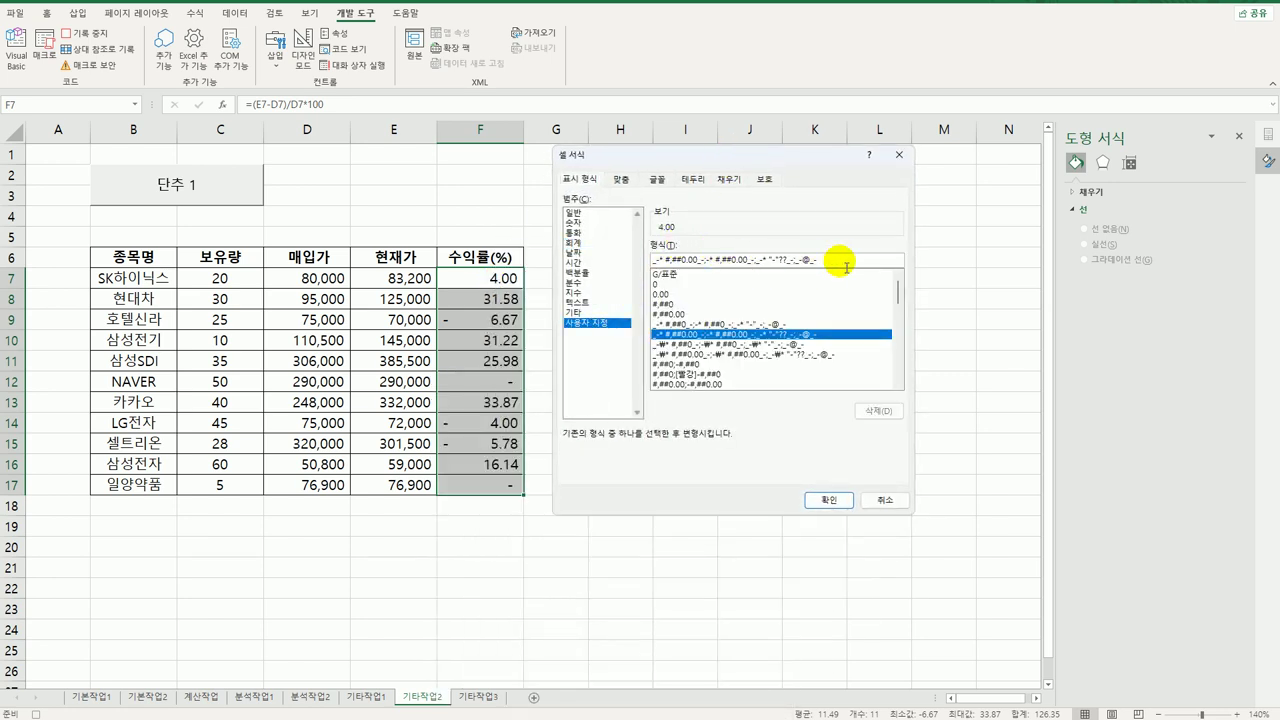
key(BackSpace)
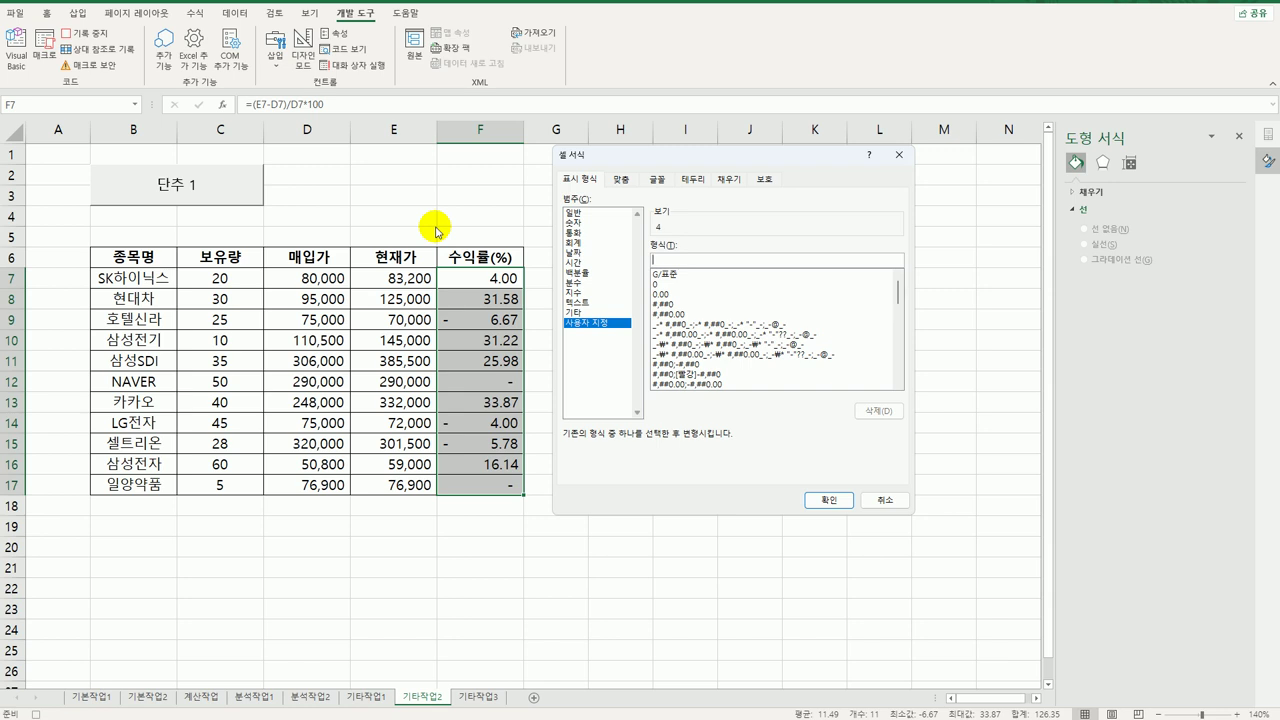
- Enter the format code with [파랑]0.0 for positives, [빨강]0.0 for negatives and [검정] beginning the zero section
text([)
text(ㅏ)
text(파랑])
text(빨)
key(BackSpace)
key(BackSpace)
text(빨강])
text([검정]ㅁ)
- Insert the ◆ symbol in the zero section and apply the format [파랑]0.0;[빨강]0.0;[검정]"◆" to F7:F17
key(Hangul_Hanja)
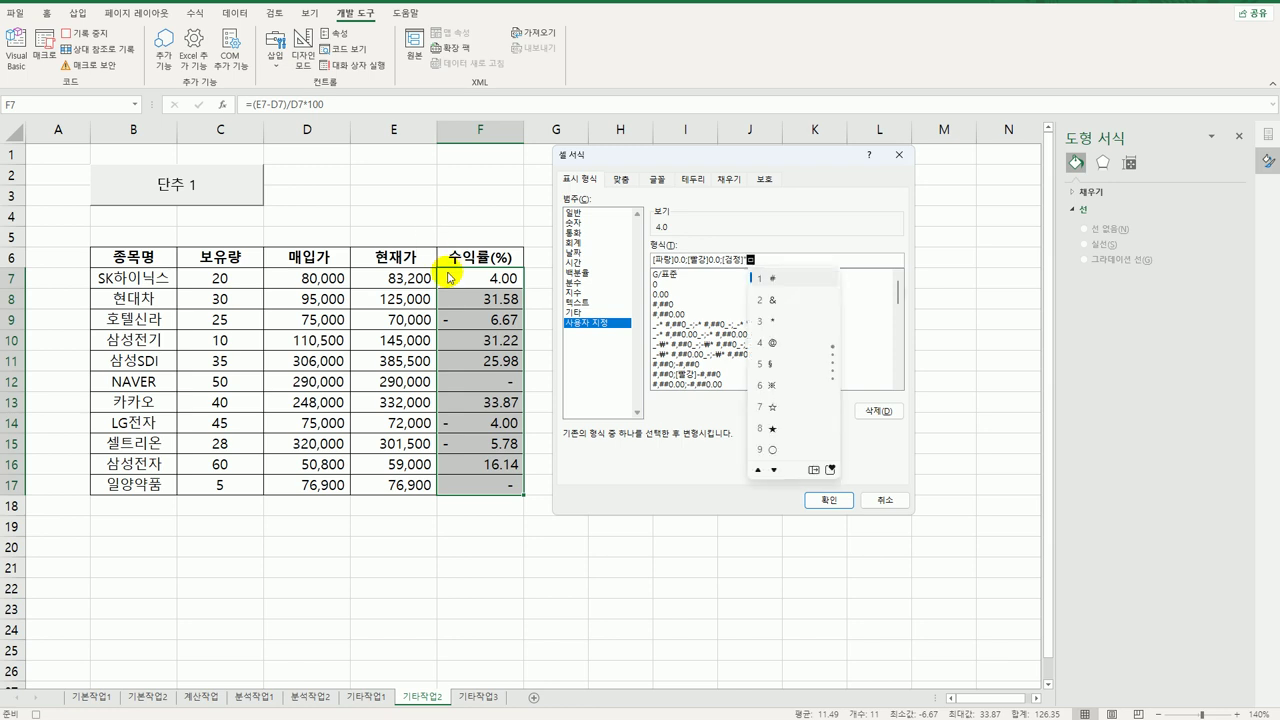
click(813, 469)
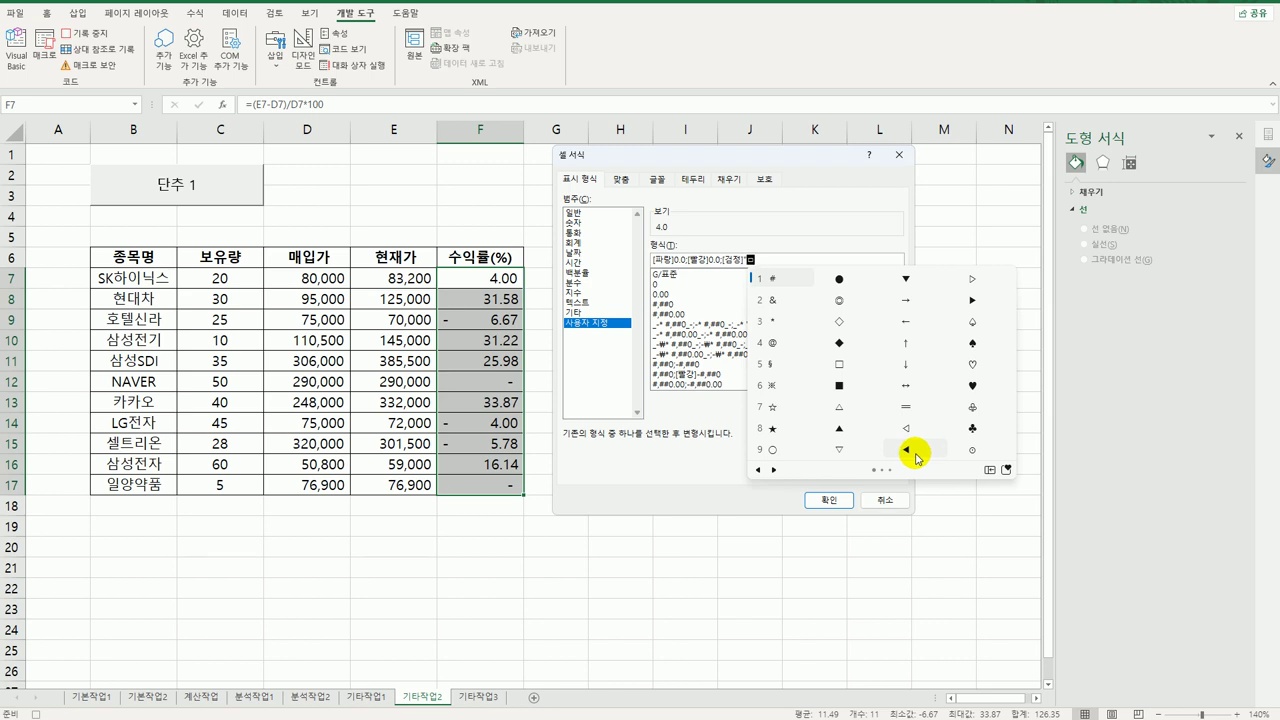
click(774, 469)
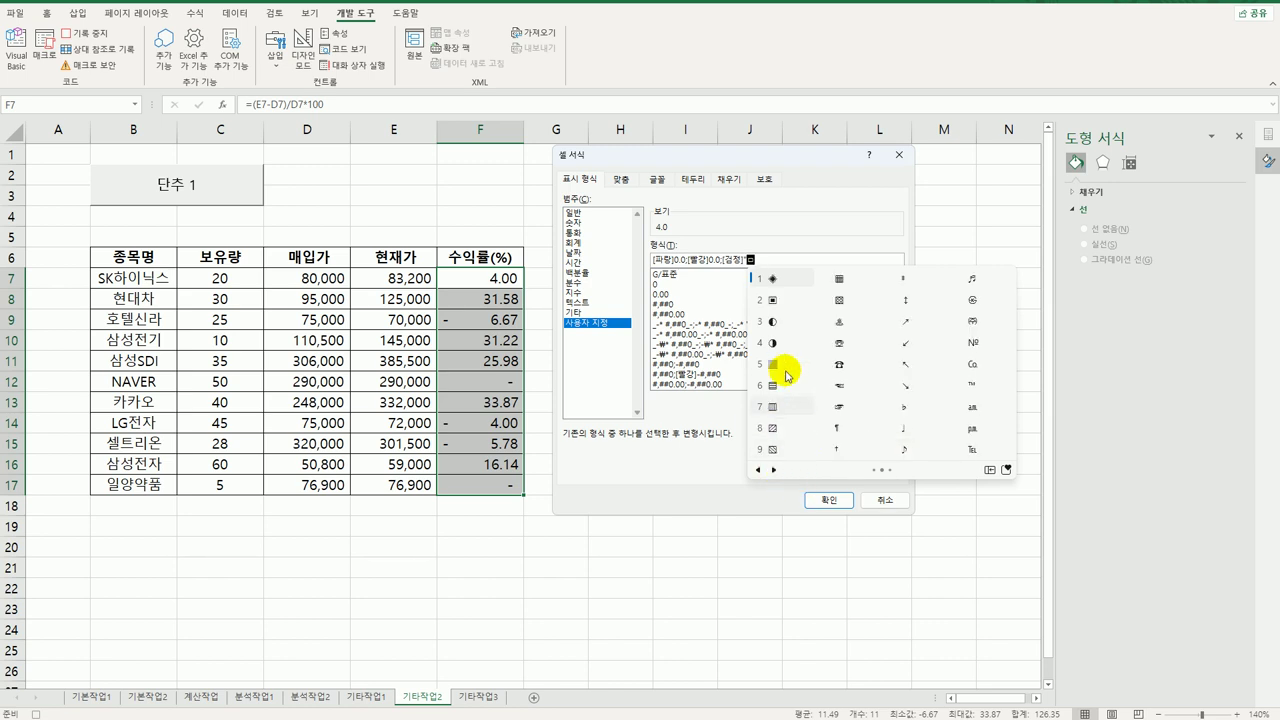
click(758, 469)
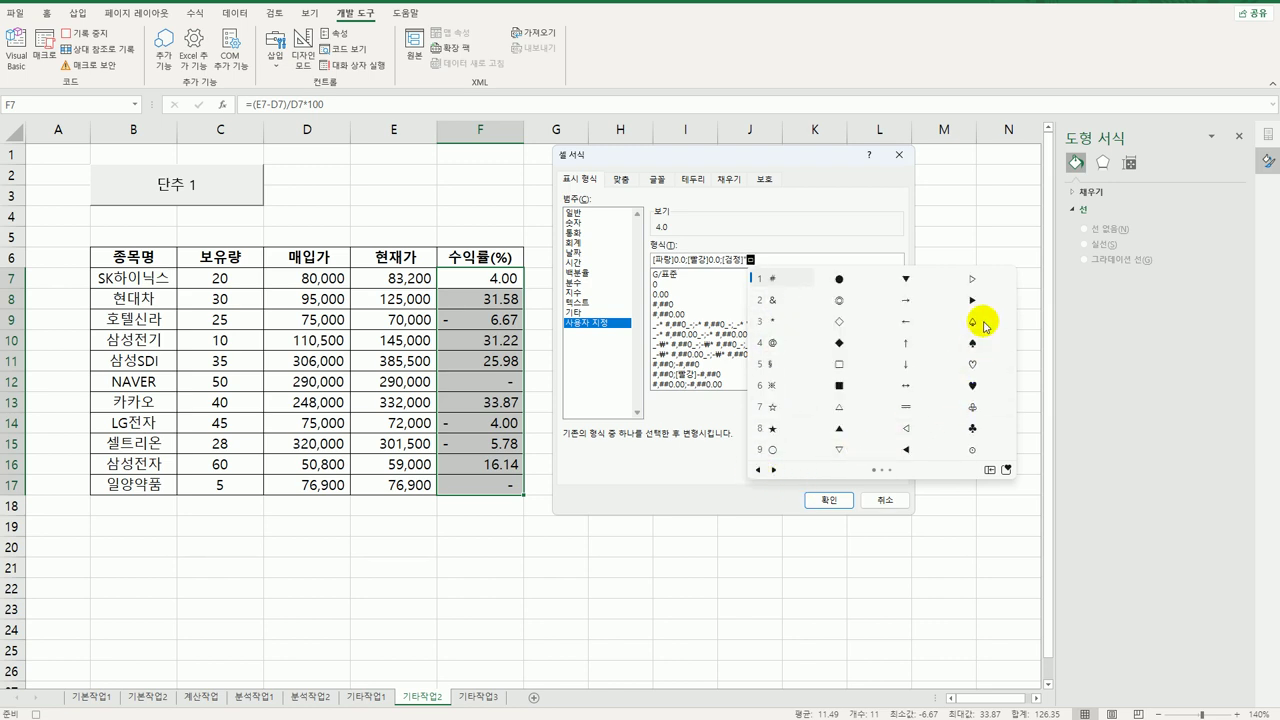
click(839, 343)
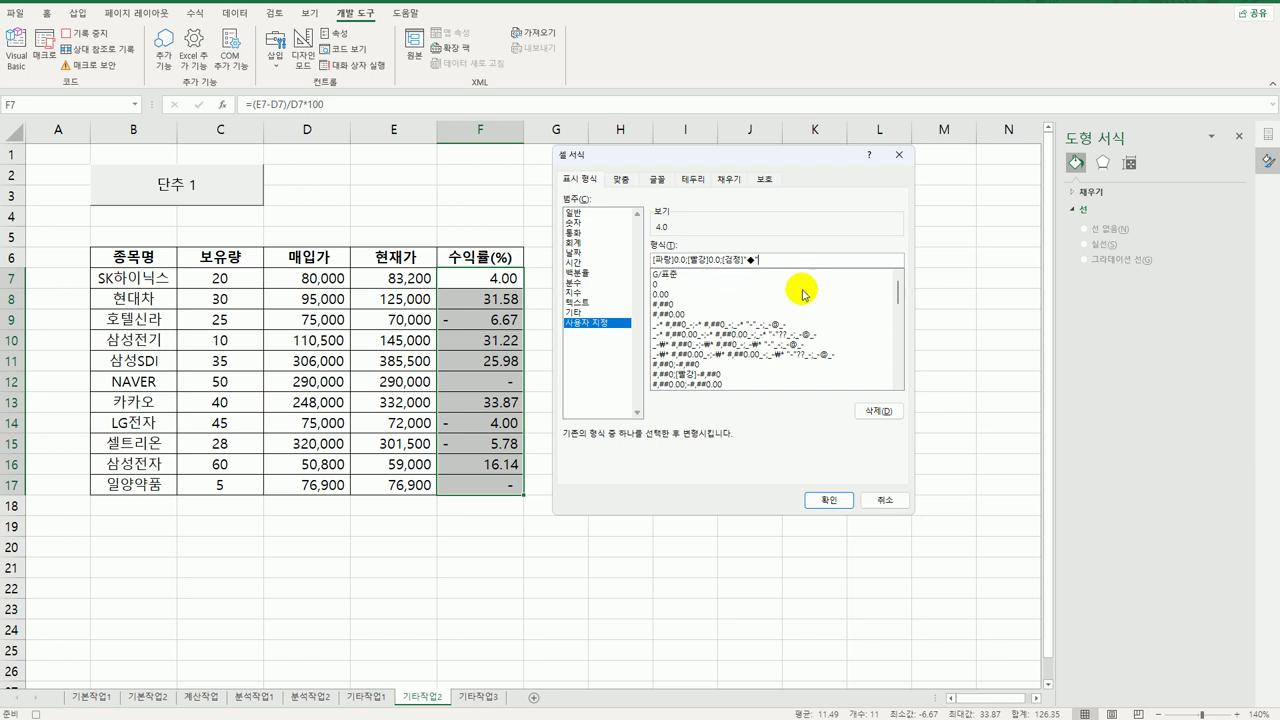
click(829, 498)
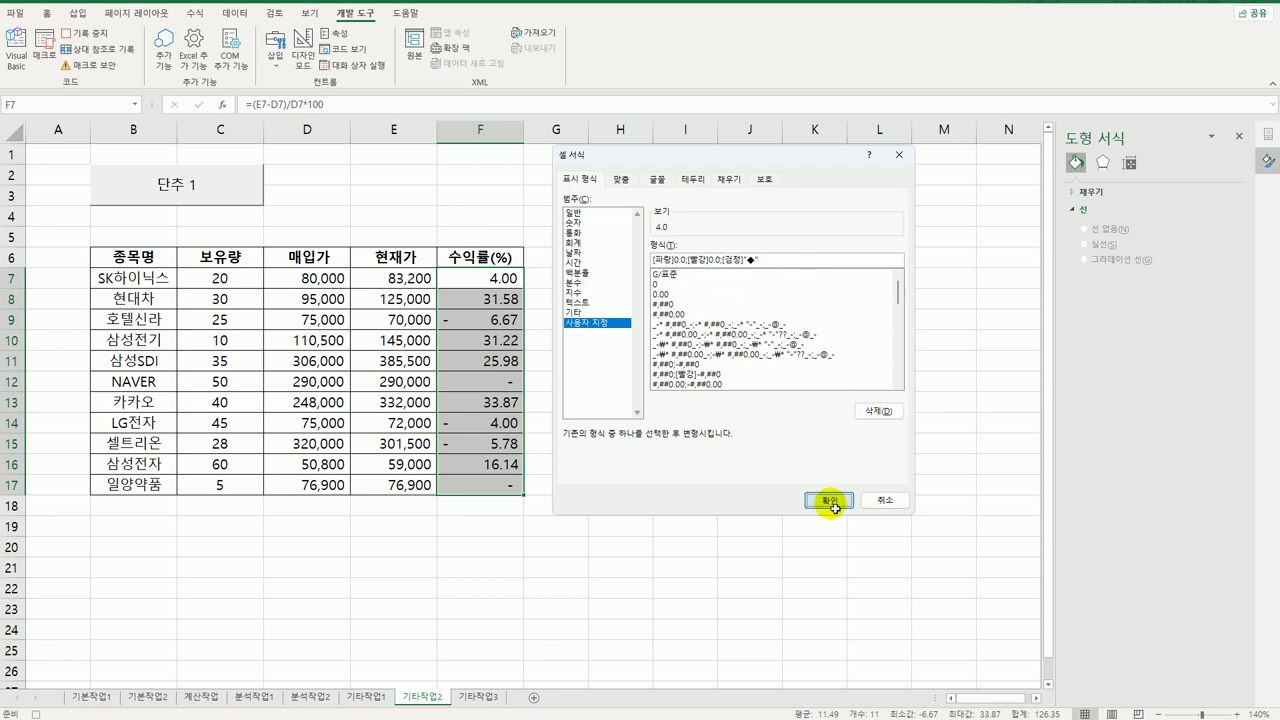
- Stop the macro recording and change the text of the button over B2:C3 to 서식적용
click(469, 488)
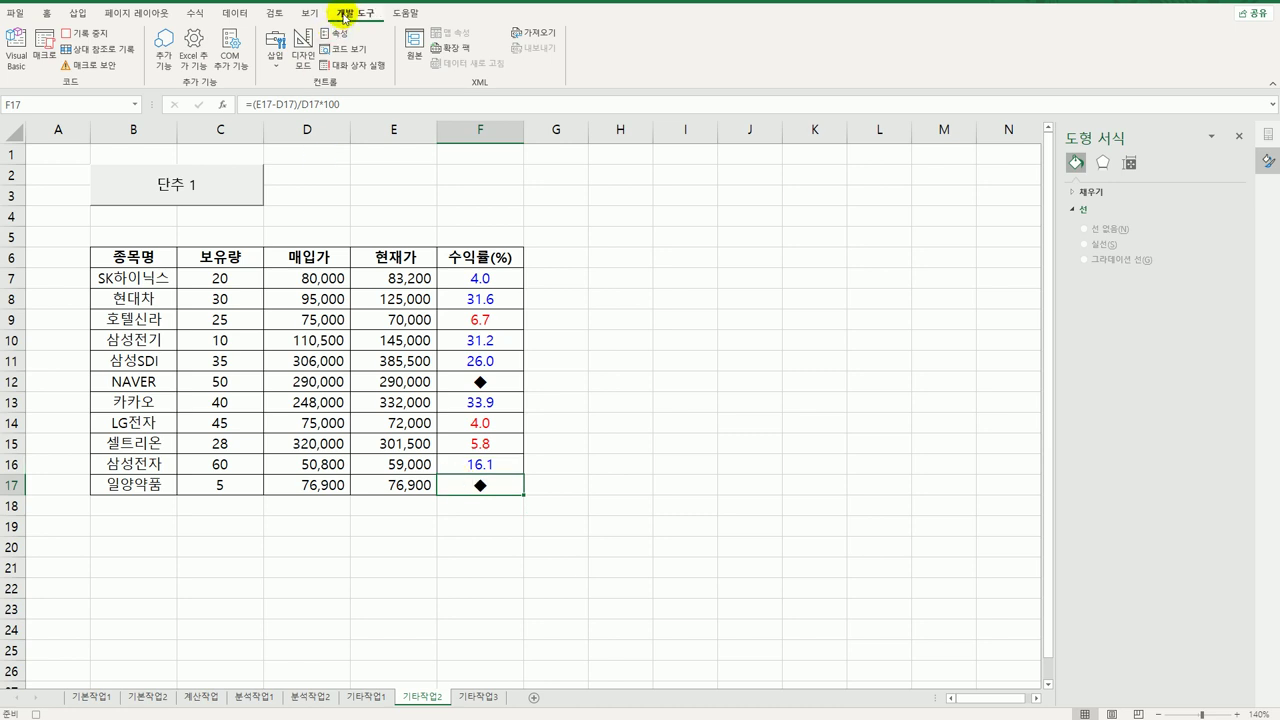
click(84, 33)
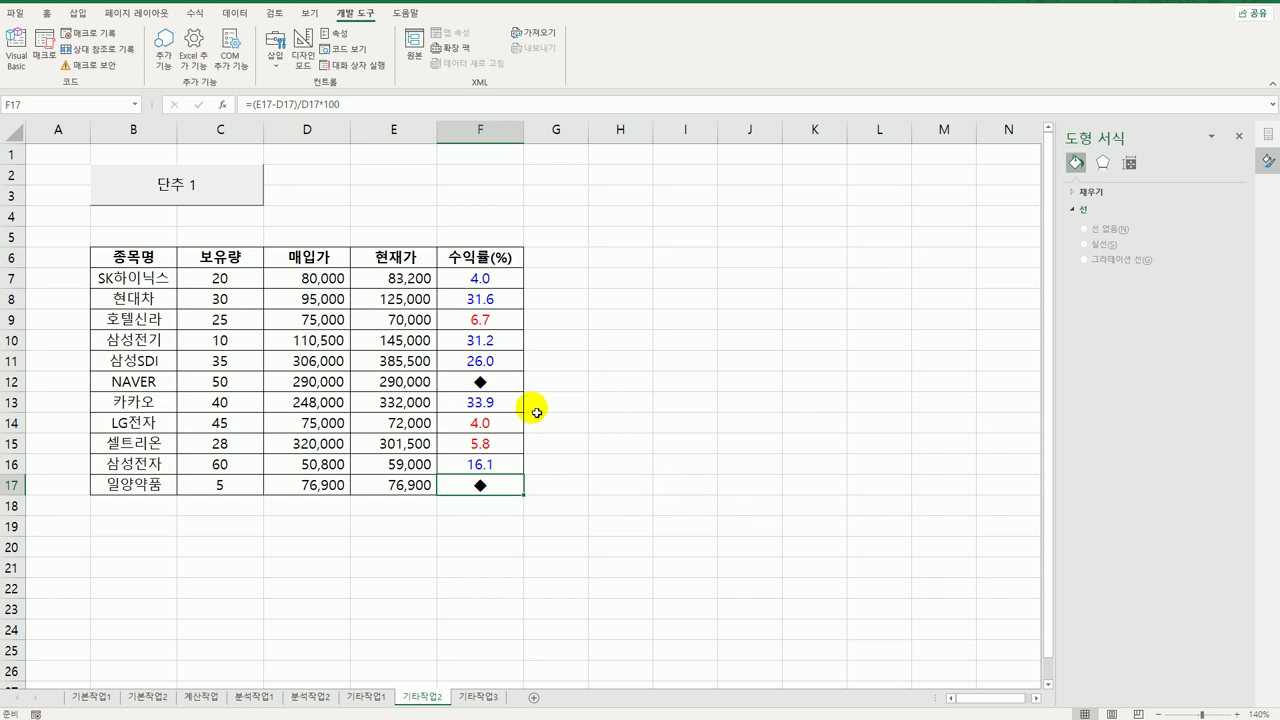
right_click(204, 199)
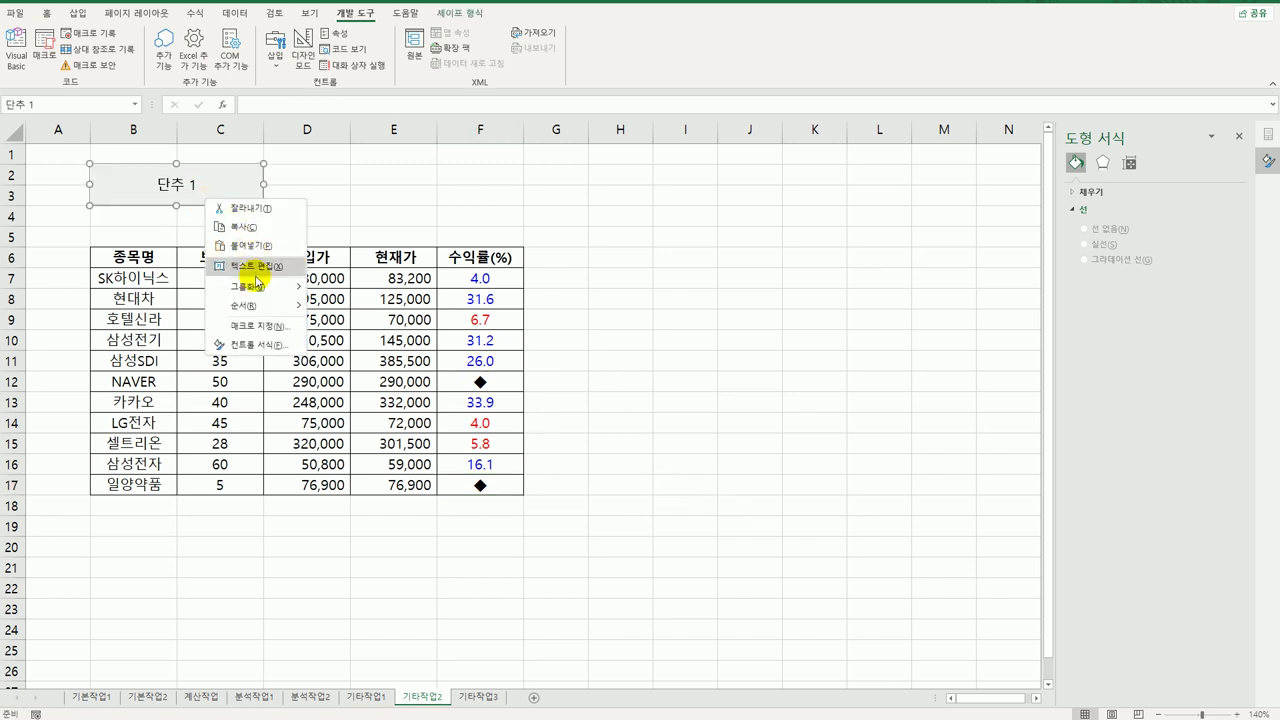
click(257, 267)
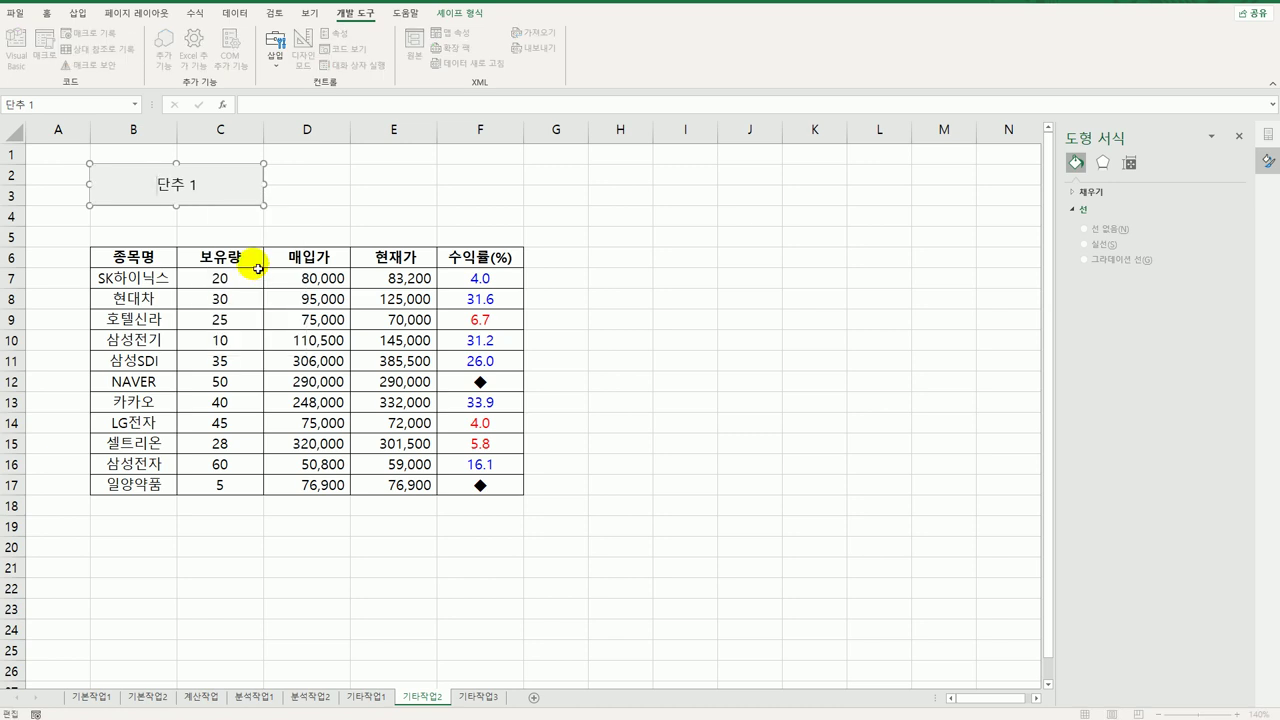
key(ctrl+a)
text(서식적용)
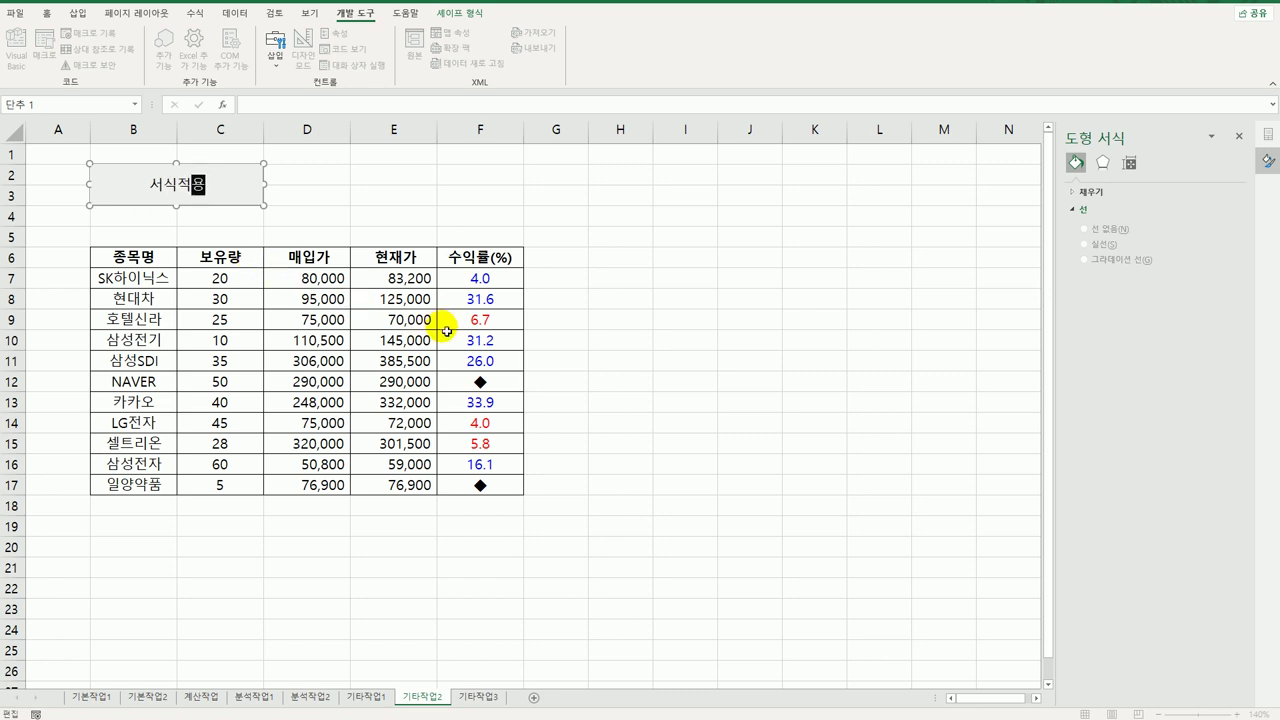
click(694, 364)
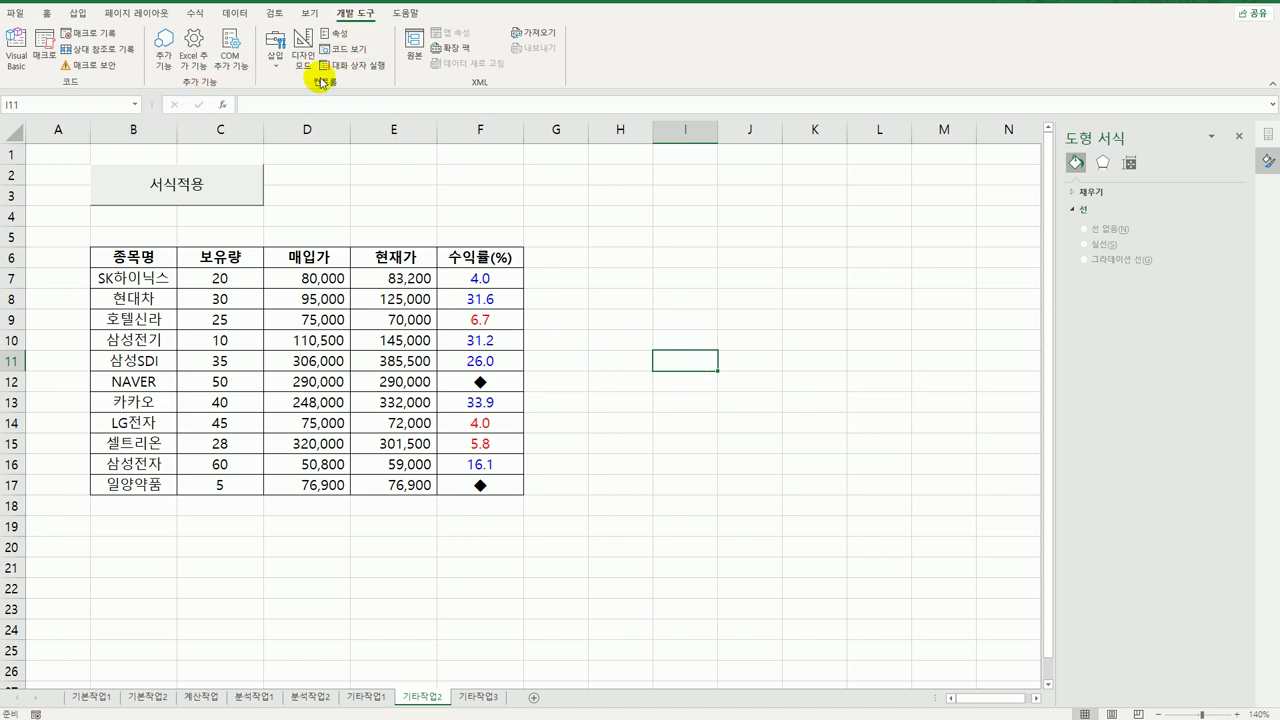
- Draw a form control button over E2:F3 and start recording a macro named 서식해제 for it
click(277, 68)
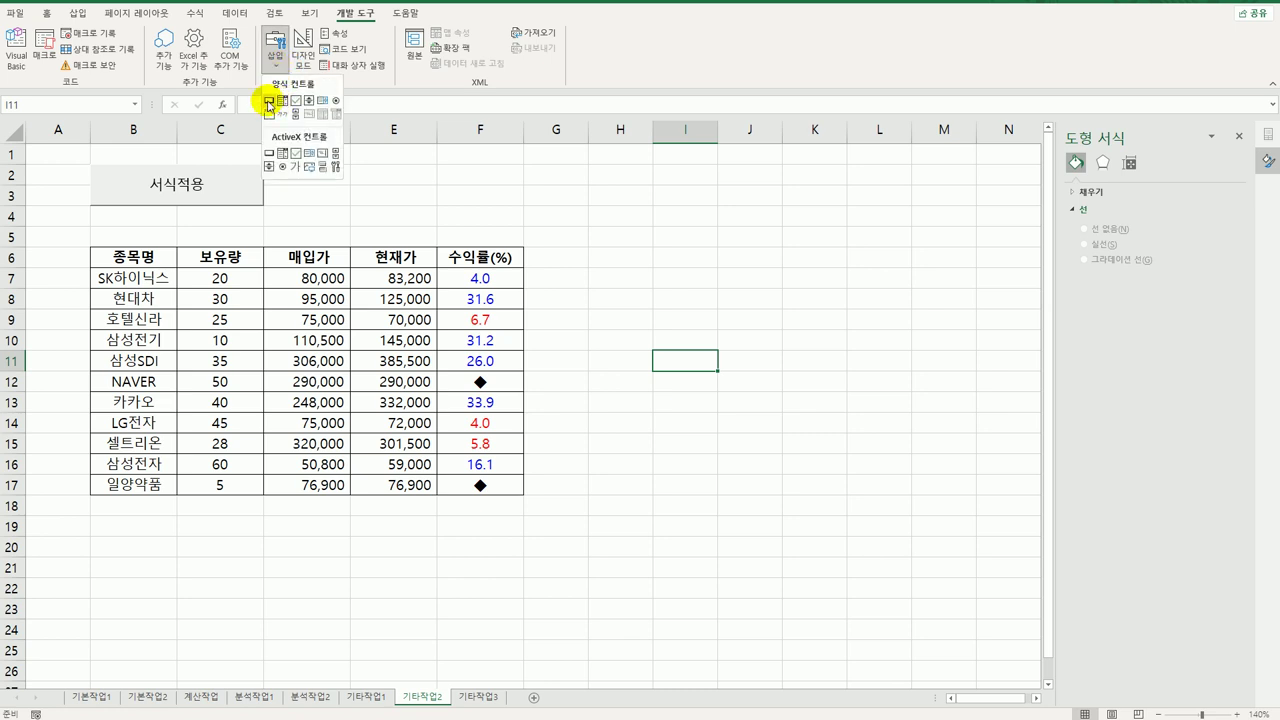
click(269, 101)
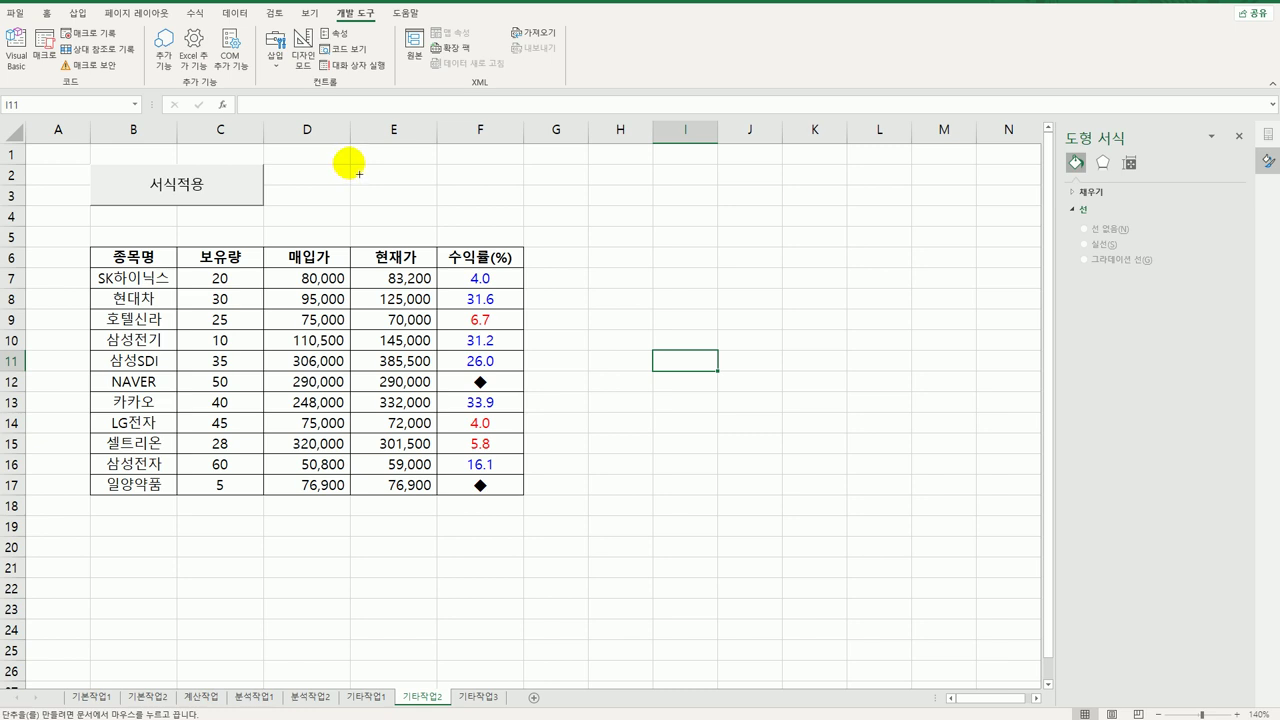
drag(349, 163, 494, 214)
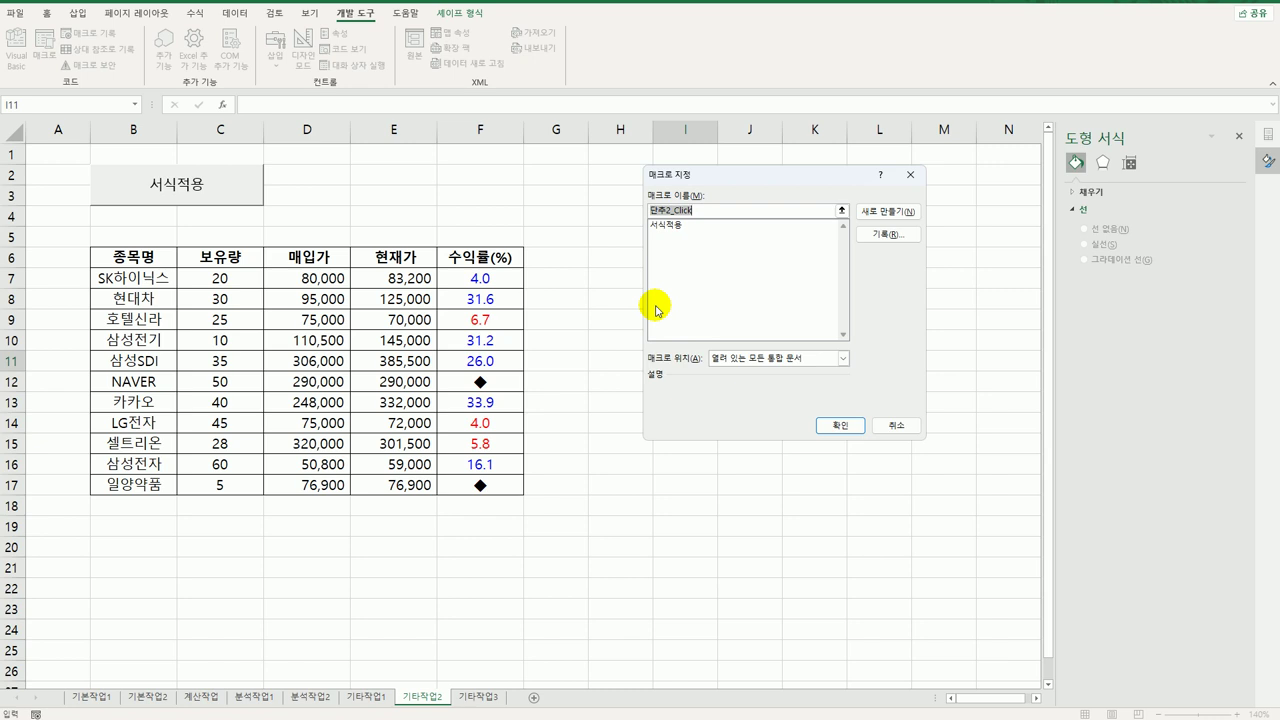
text(서식해제)
click(888, 234)
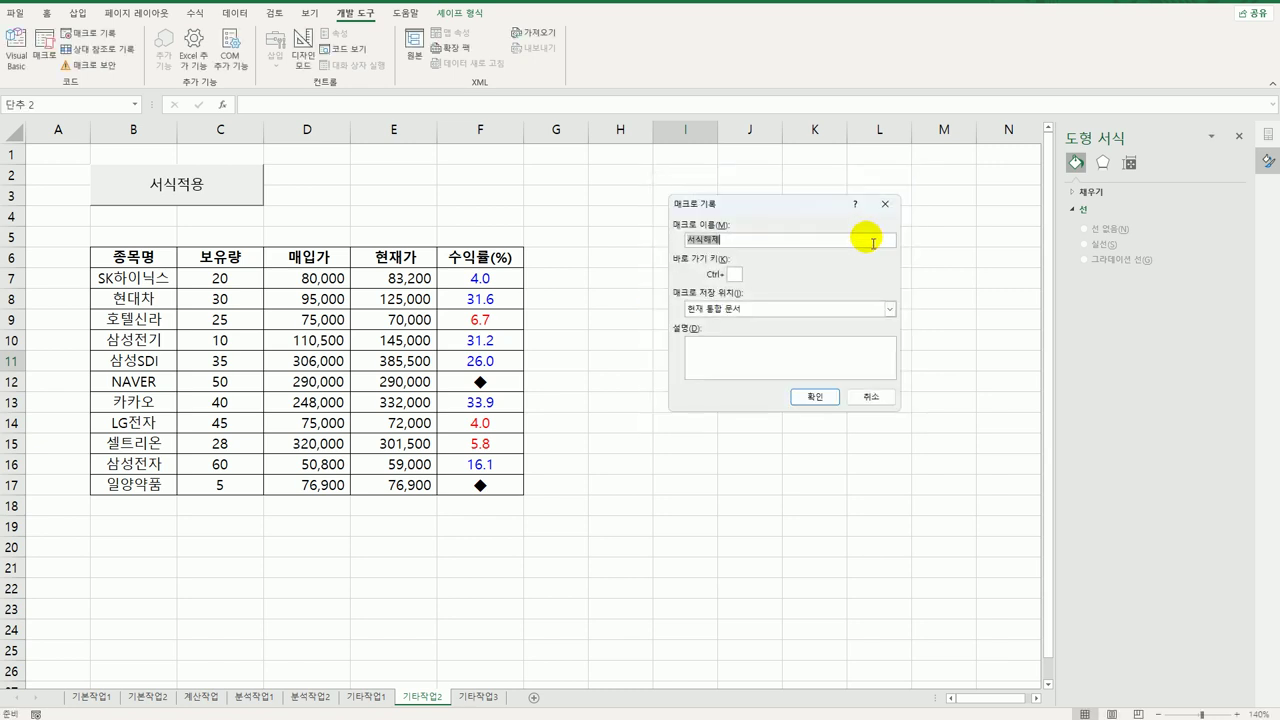
click(815, 395)
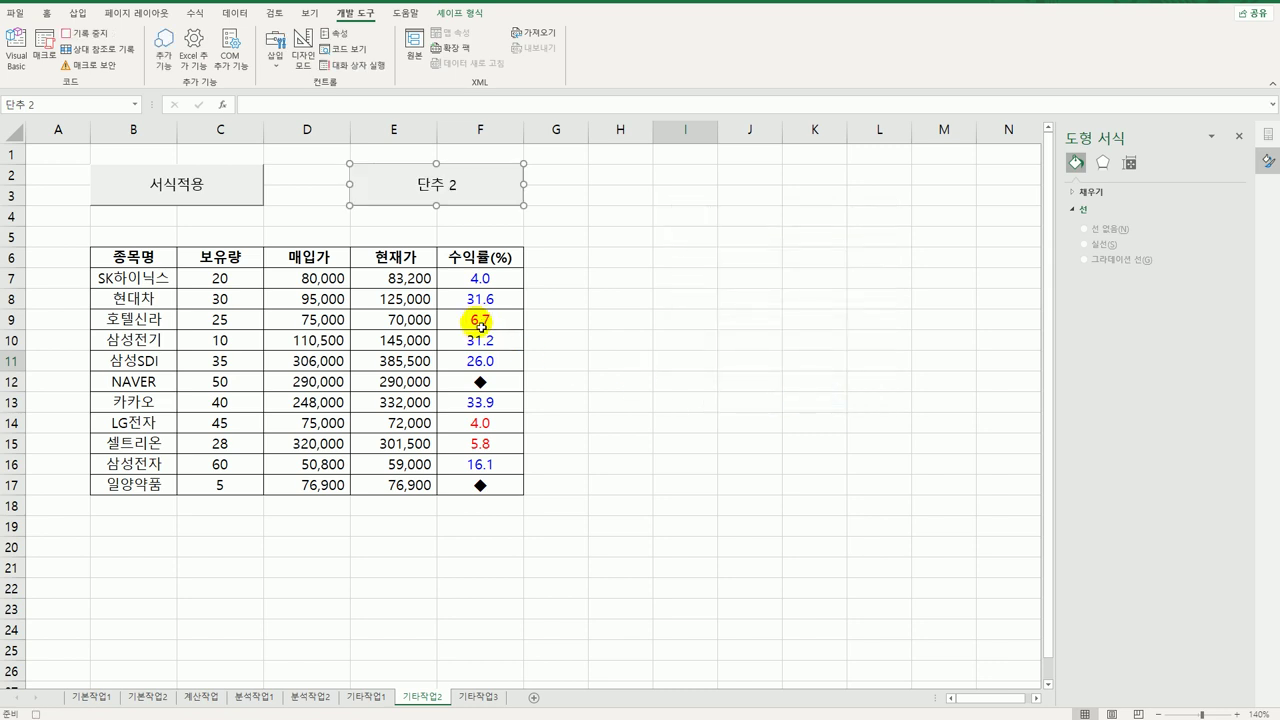
- Format F7:F17 with the 회계 category, using 2 decimal places and the symbol set to 없음
drag(480, 278, 498, 498)
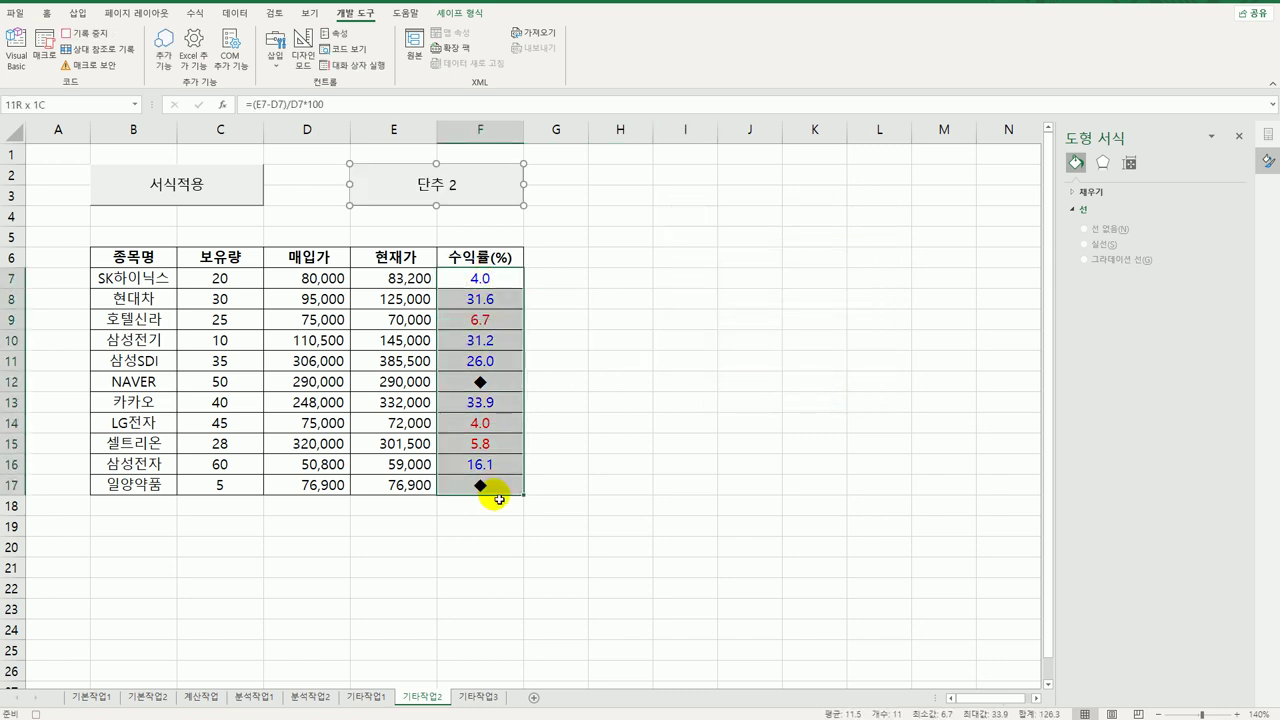
right_click(484, 282)
click(543, 560)
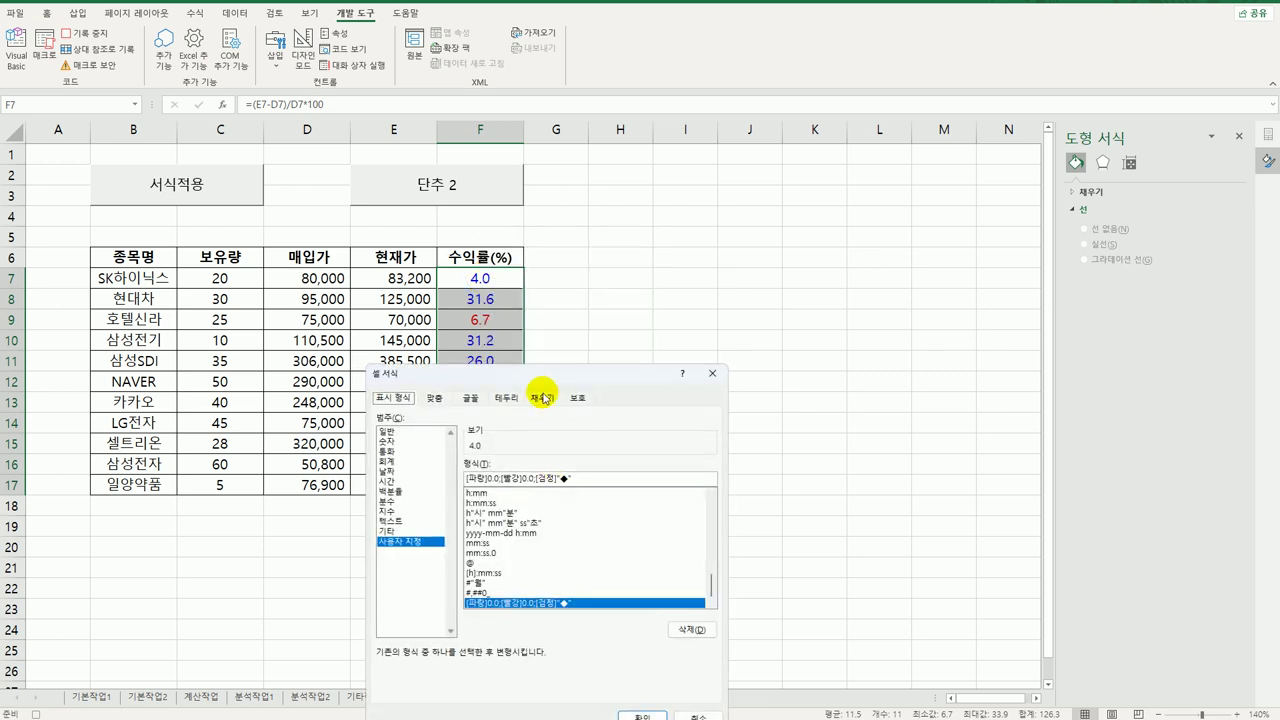
drag(549, 380, 745, 196)
click(637, 253)
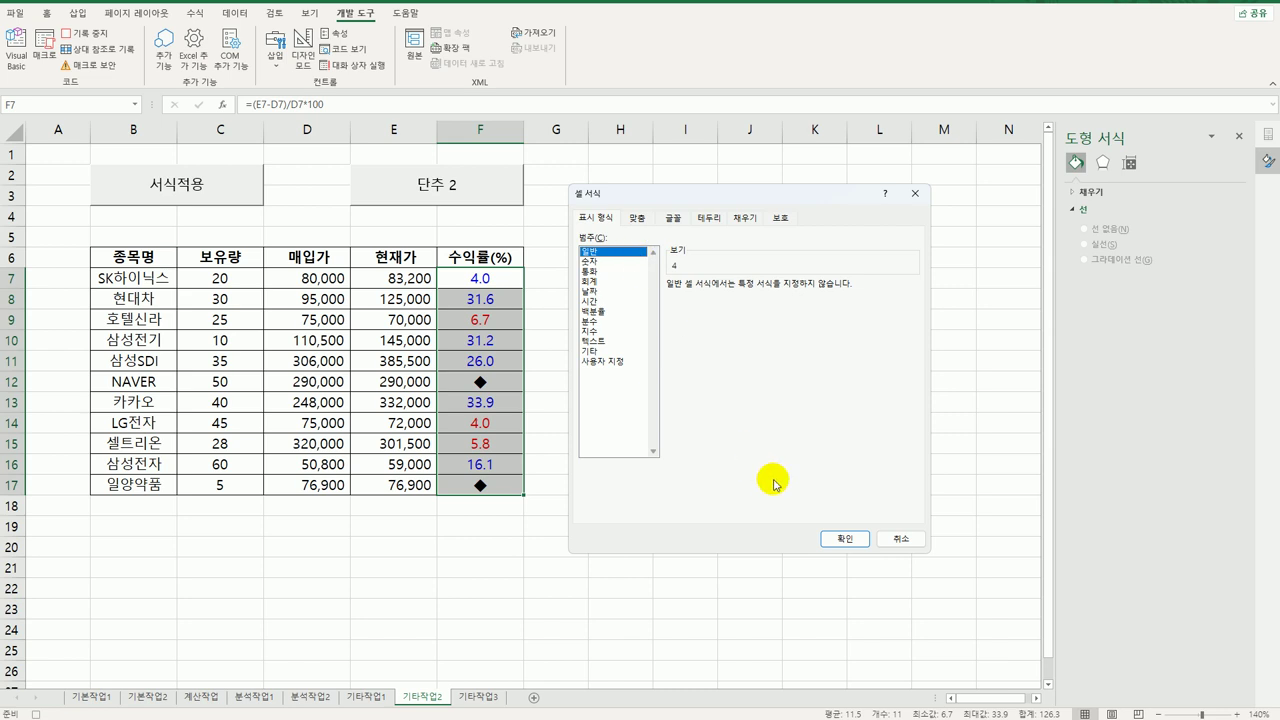
click(605, 283)
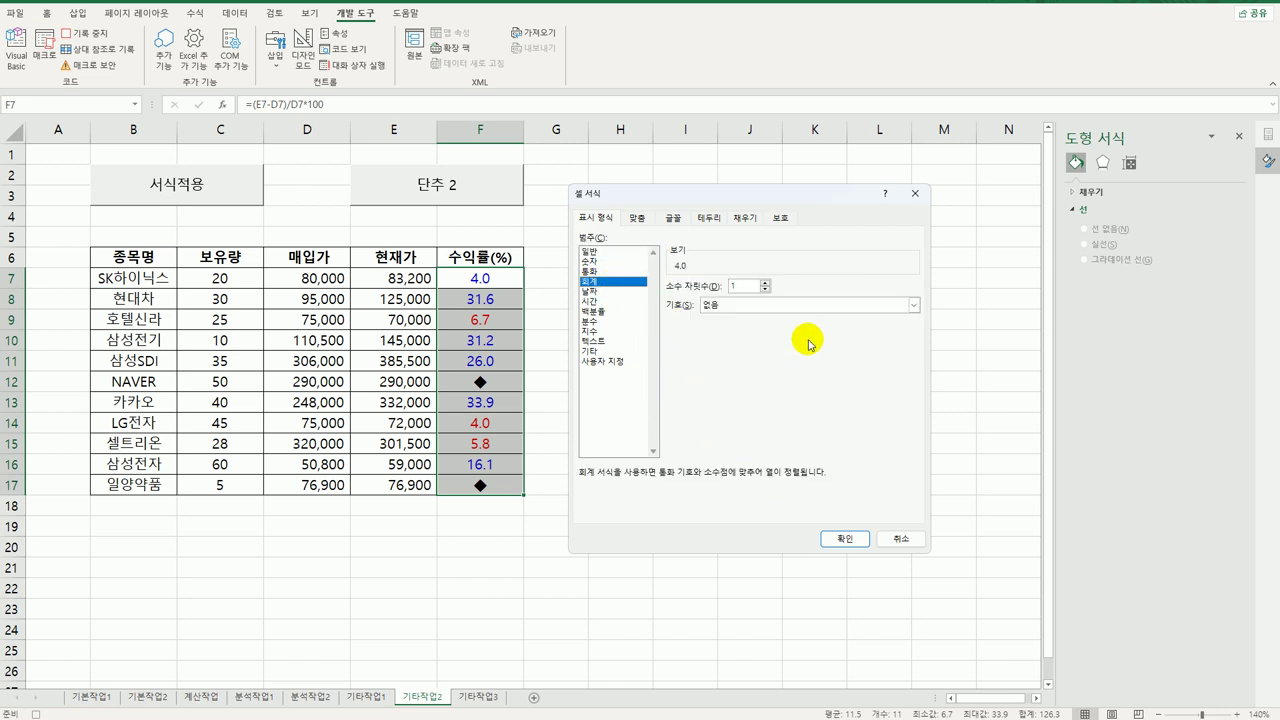
click(766, 283)
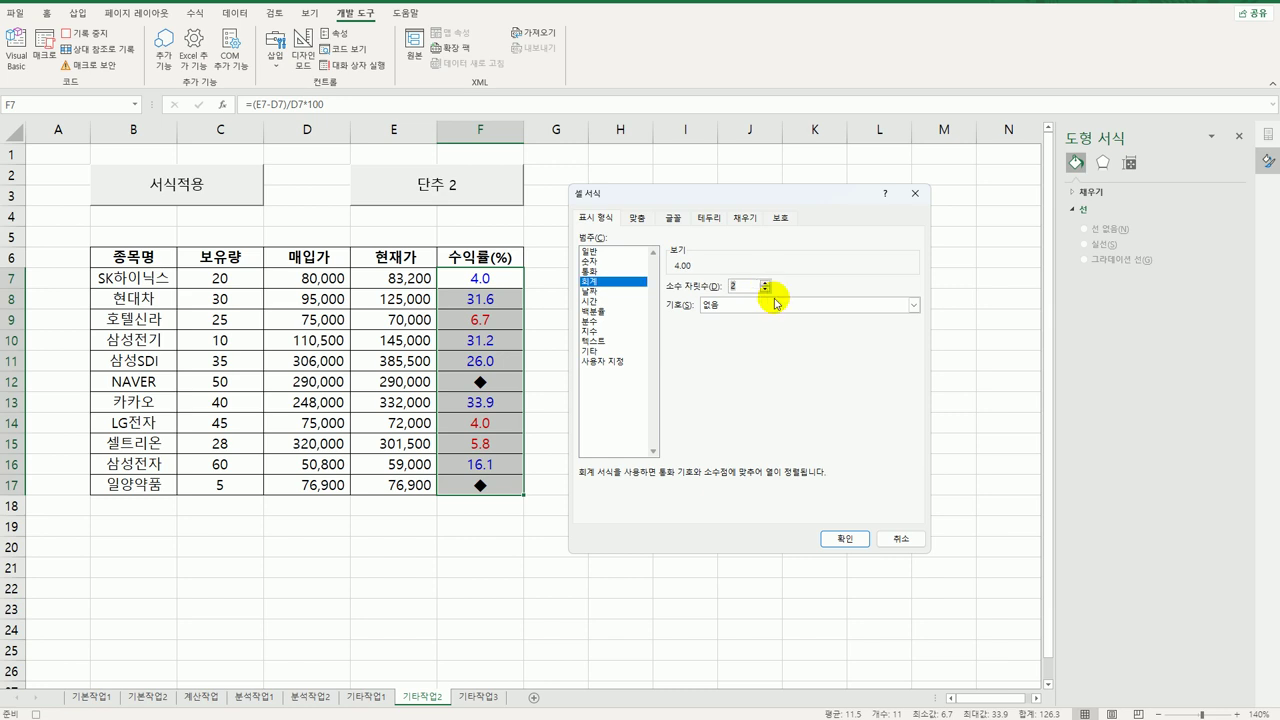
click(772, 308)
click(773, 310)
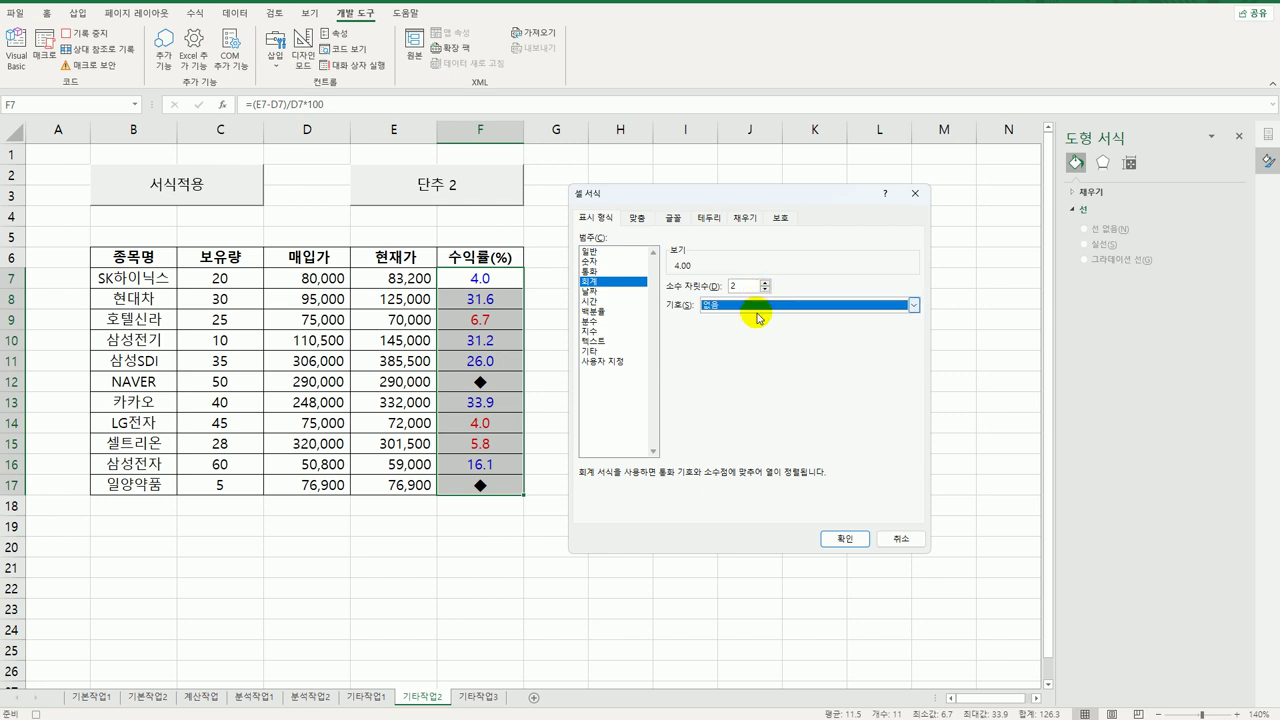
click(833, 539)
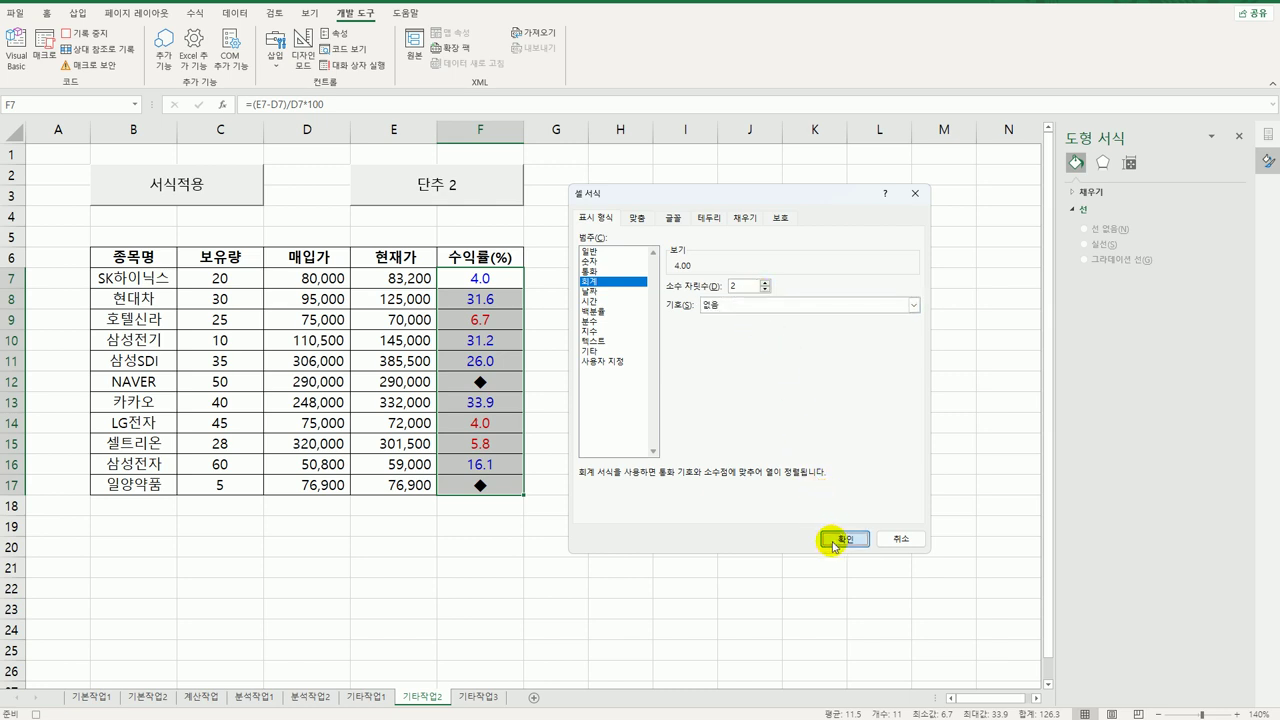
- Stop the macro recording and change the text of the button over E2:F3 to 서식해제
click(482, 495)
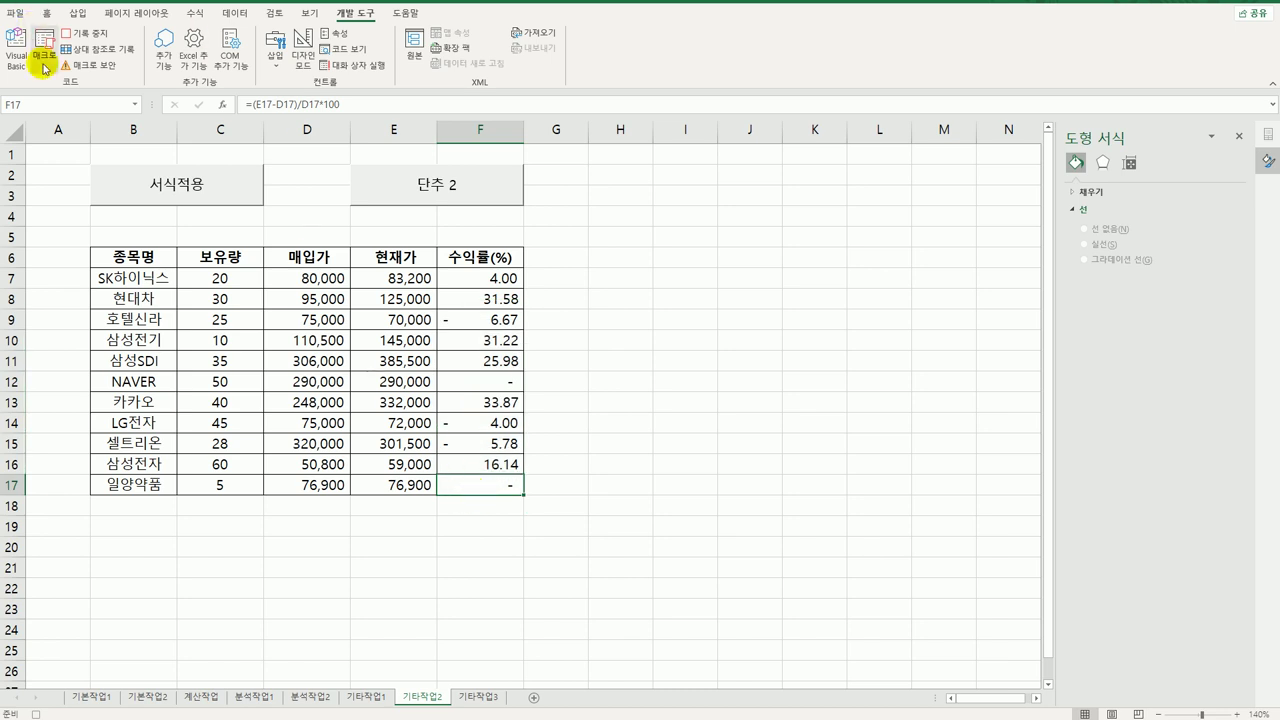
click(74, 38)
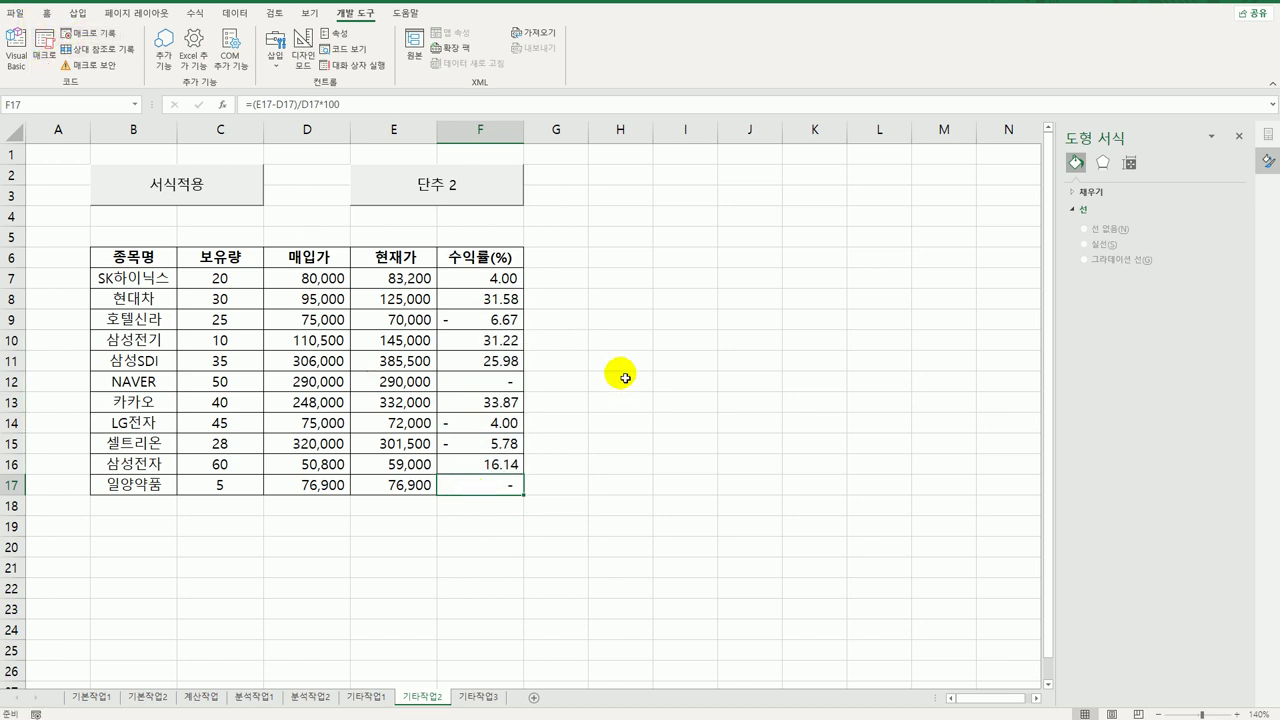
right_click(500, 182)
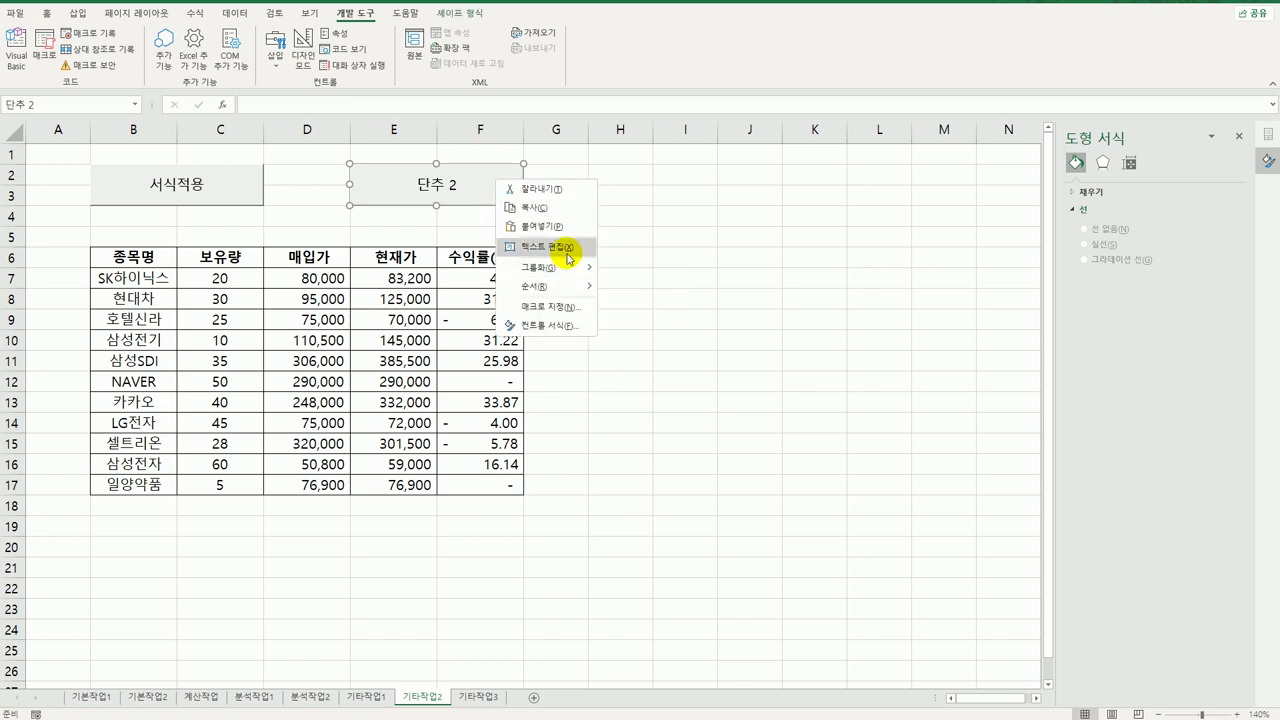
click(571, 252)
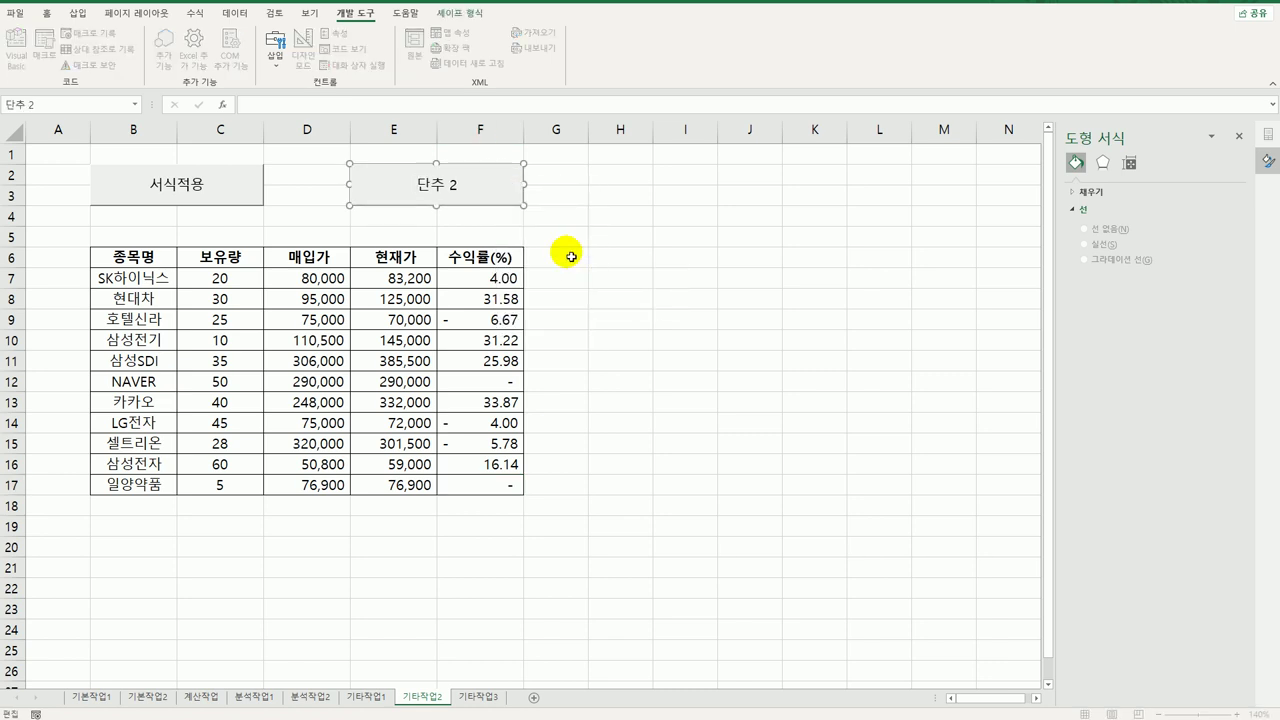
key(ctrl+a)
text(서식햇)
key(BackSpace)
text(제)
click(665, 275)
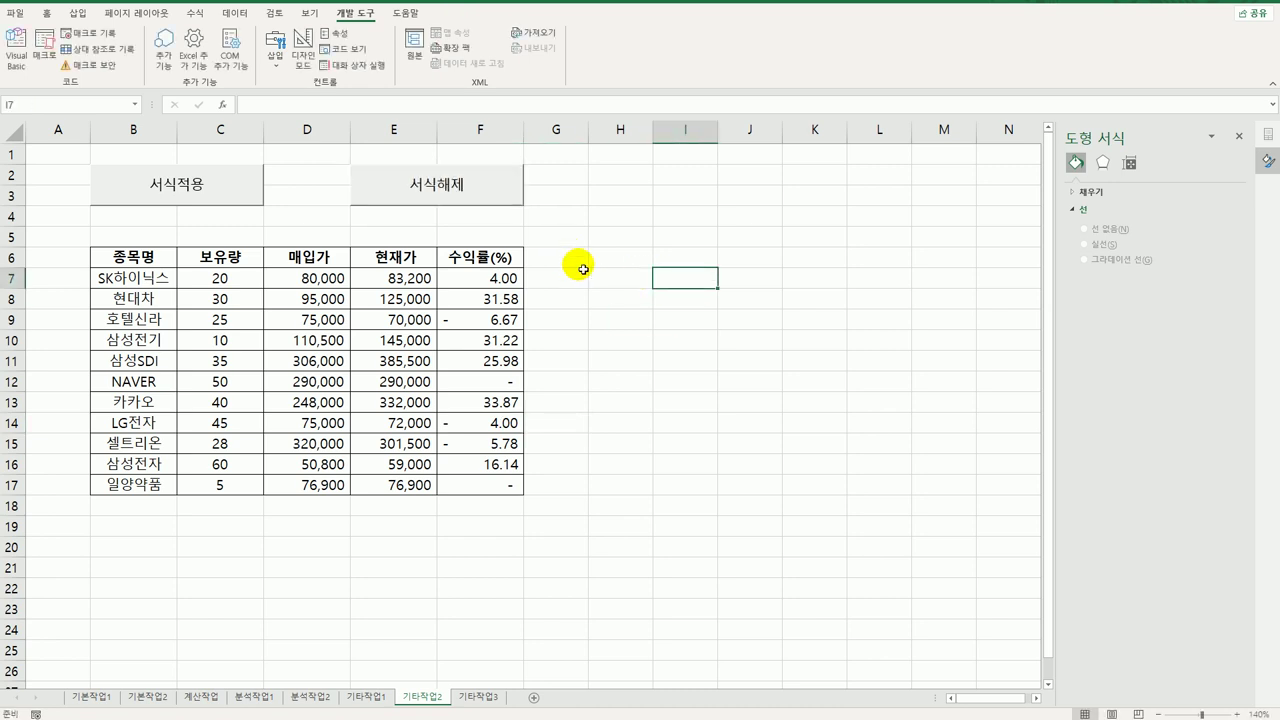
- Test the 서식적용 and 서식해제 buttons by running their macros on the 수익률(%) column
click(214, 181)
click(368, 199)
click(680, 381)
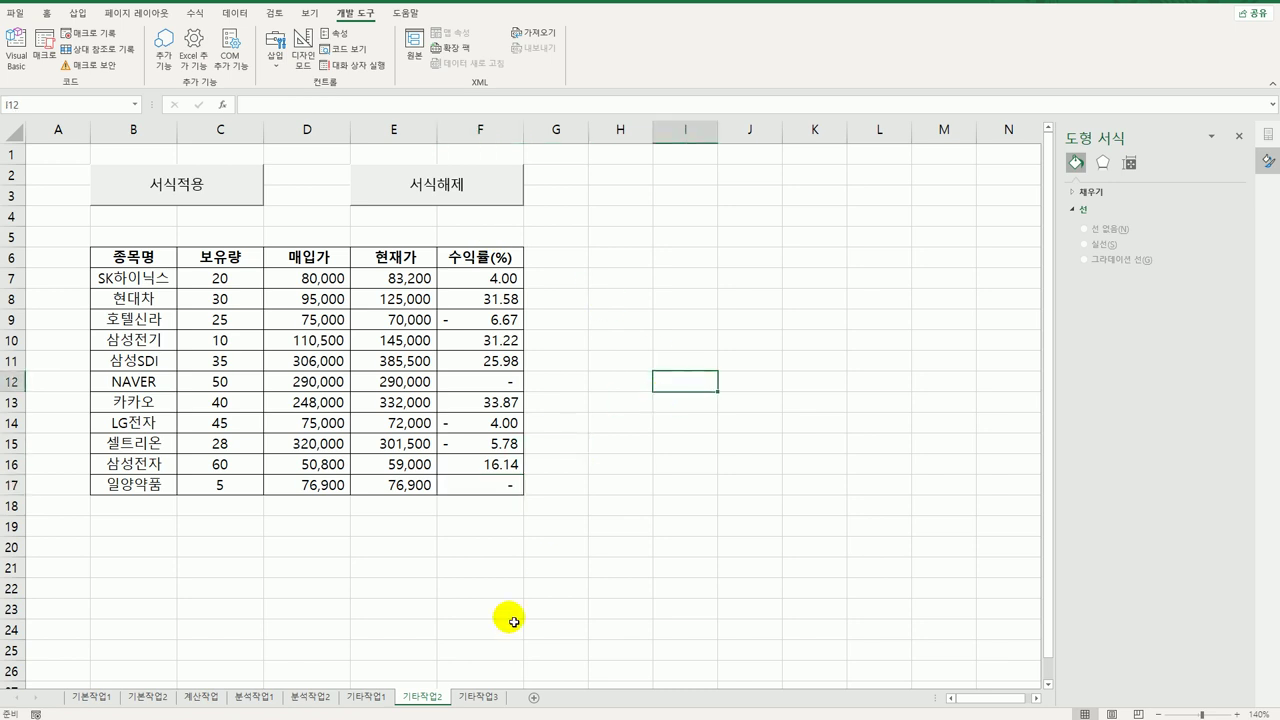
- On sheet 기타작업3, turn on design mode and open the click event procedure of the 자전거구입 button
click(471, 697)
click(667, 467)
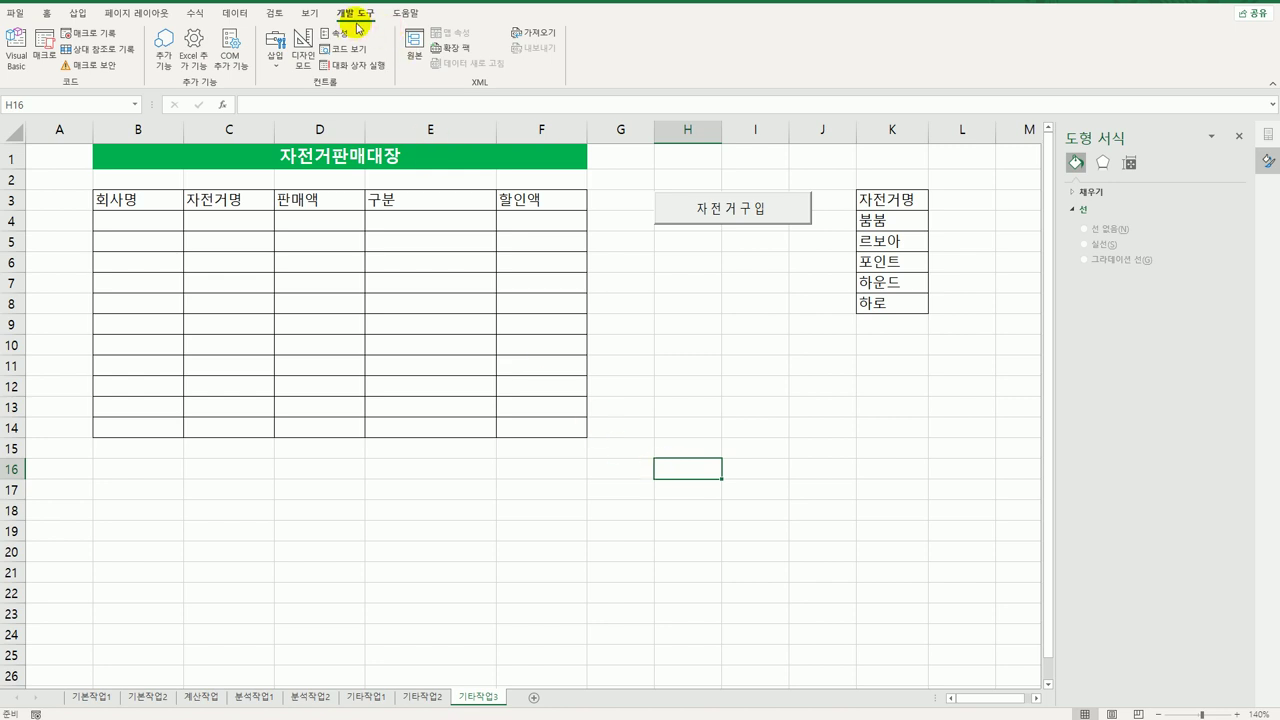
click(302, 52)
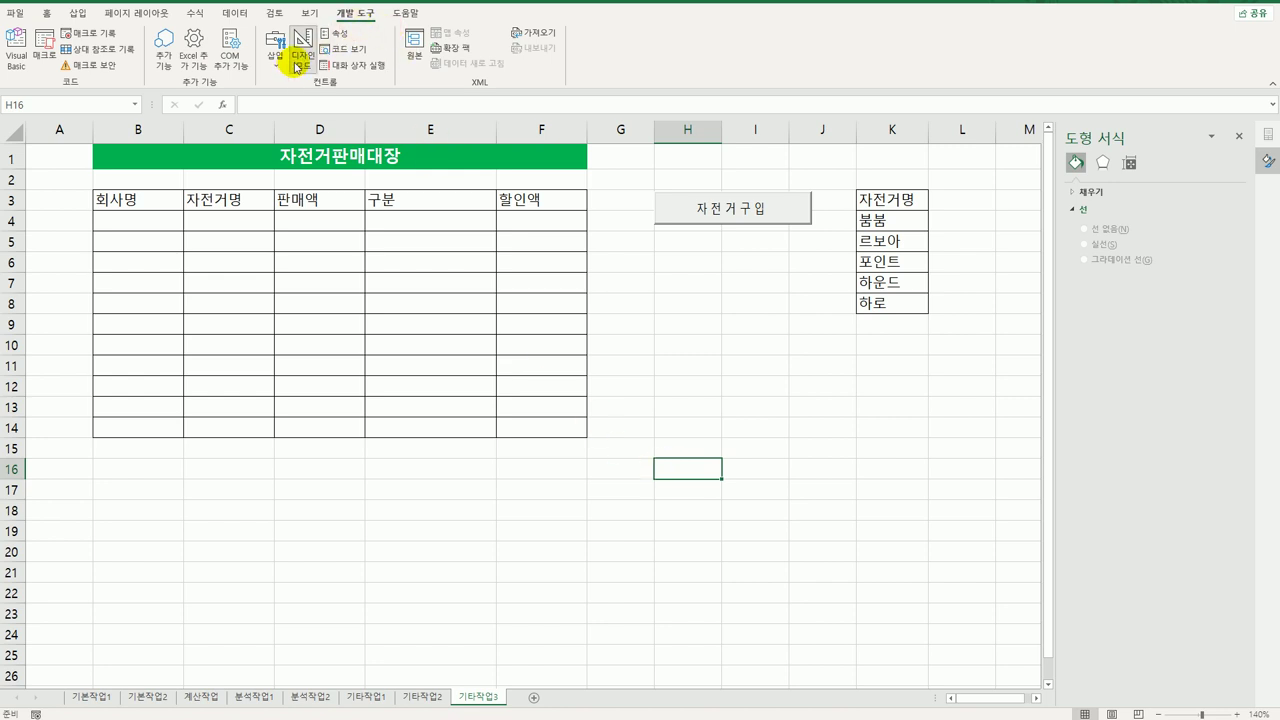
click(760, 224)
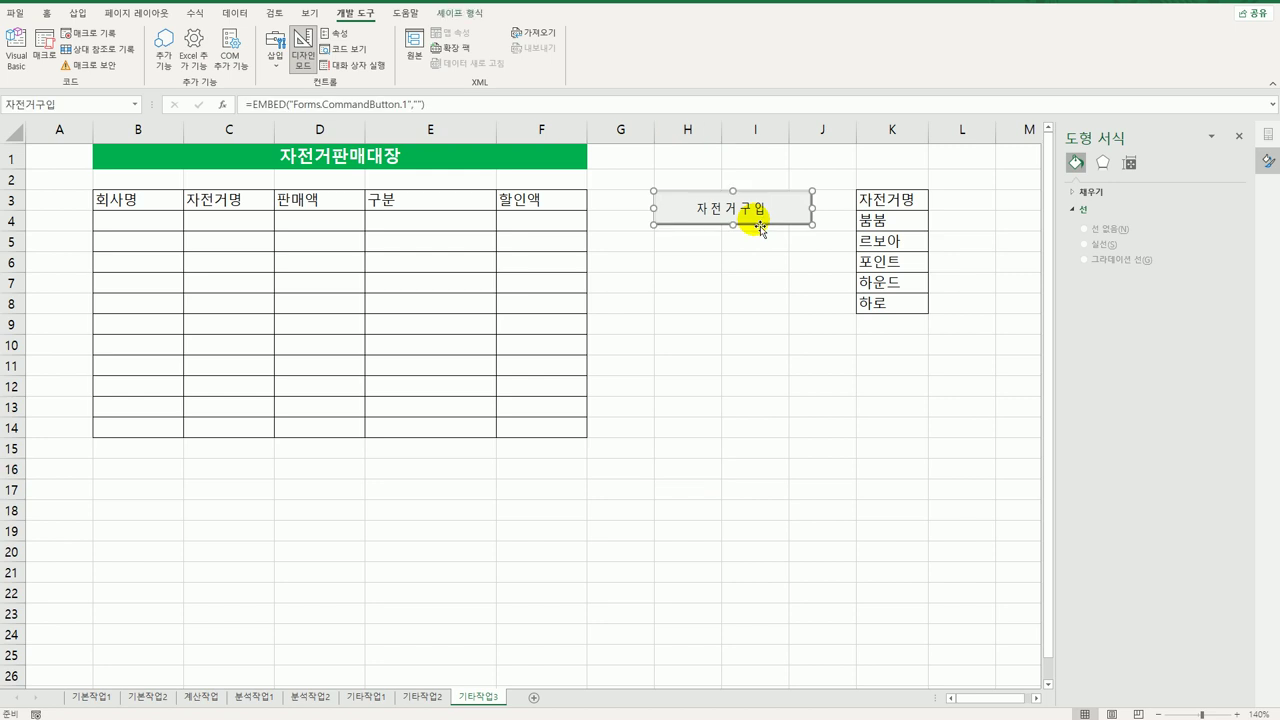
double_click(757, 221)
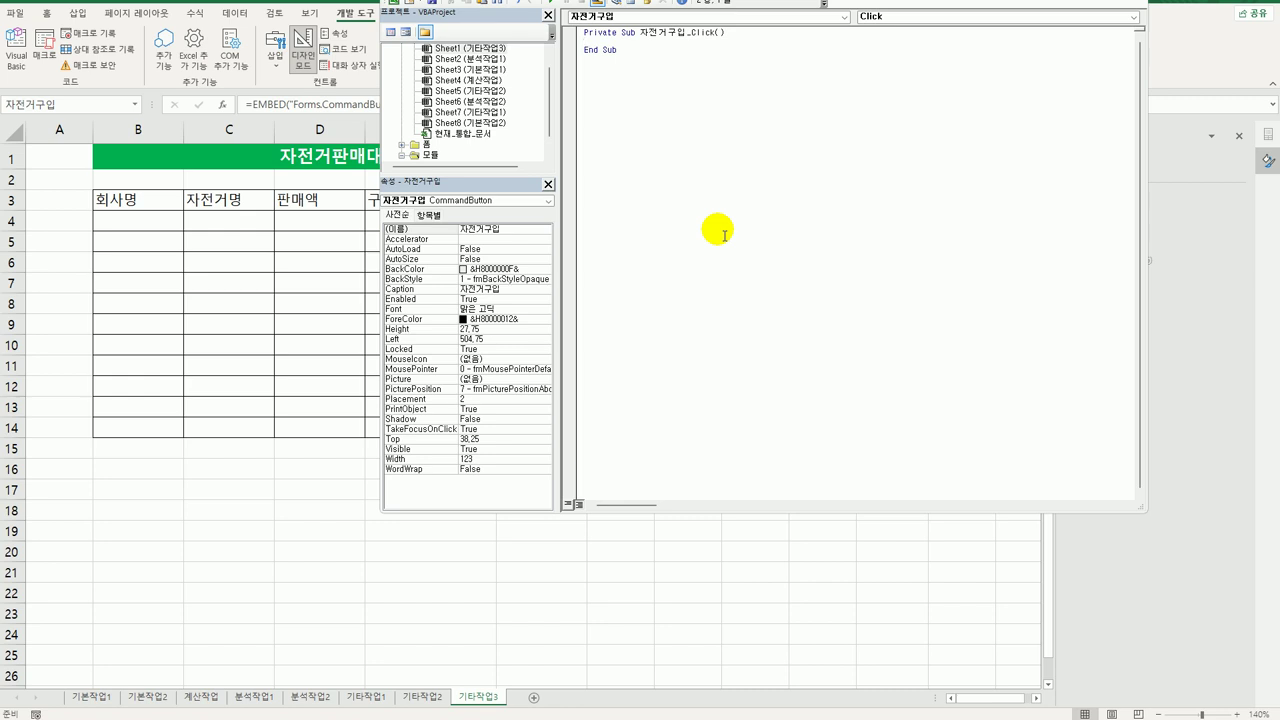
- Add the statement 자전거판매관리.Show to the 자전거구입 click procedure
key(Tab)
text(자)
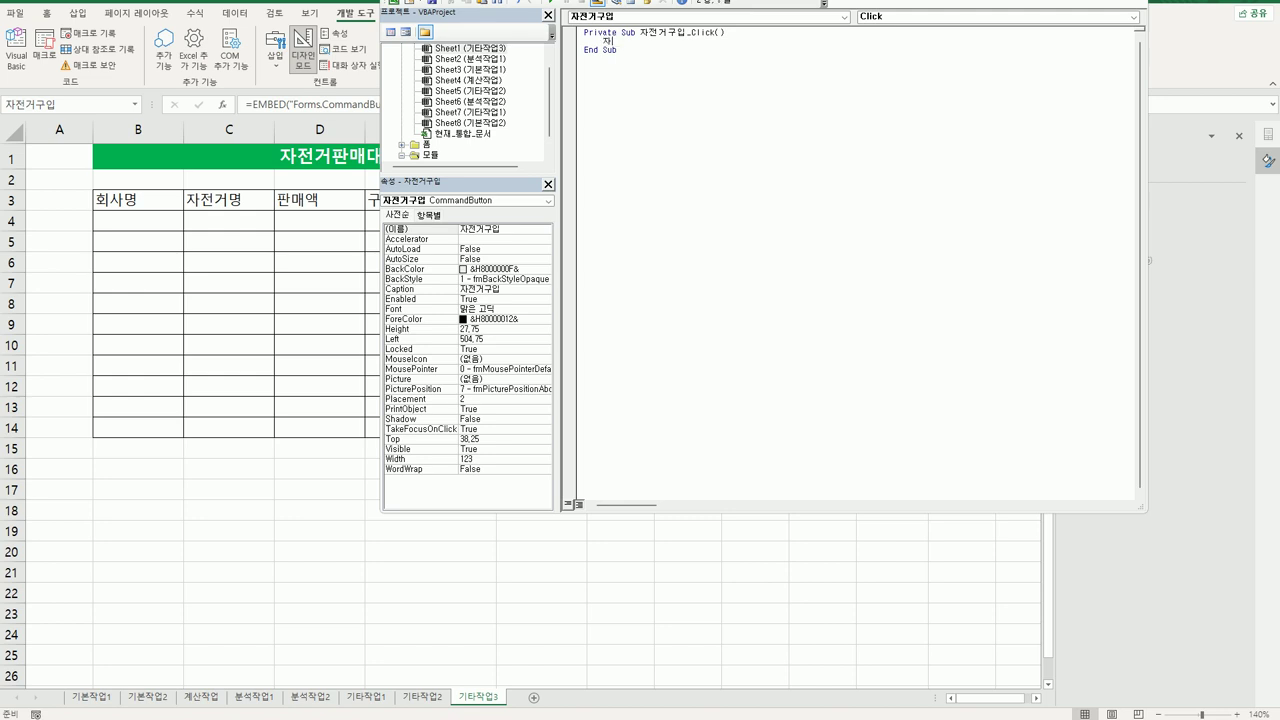
text(전거판매관리.)
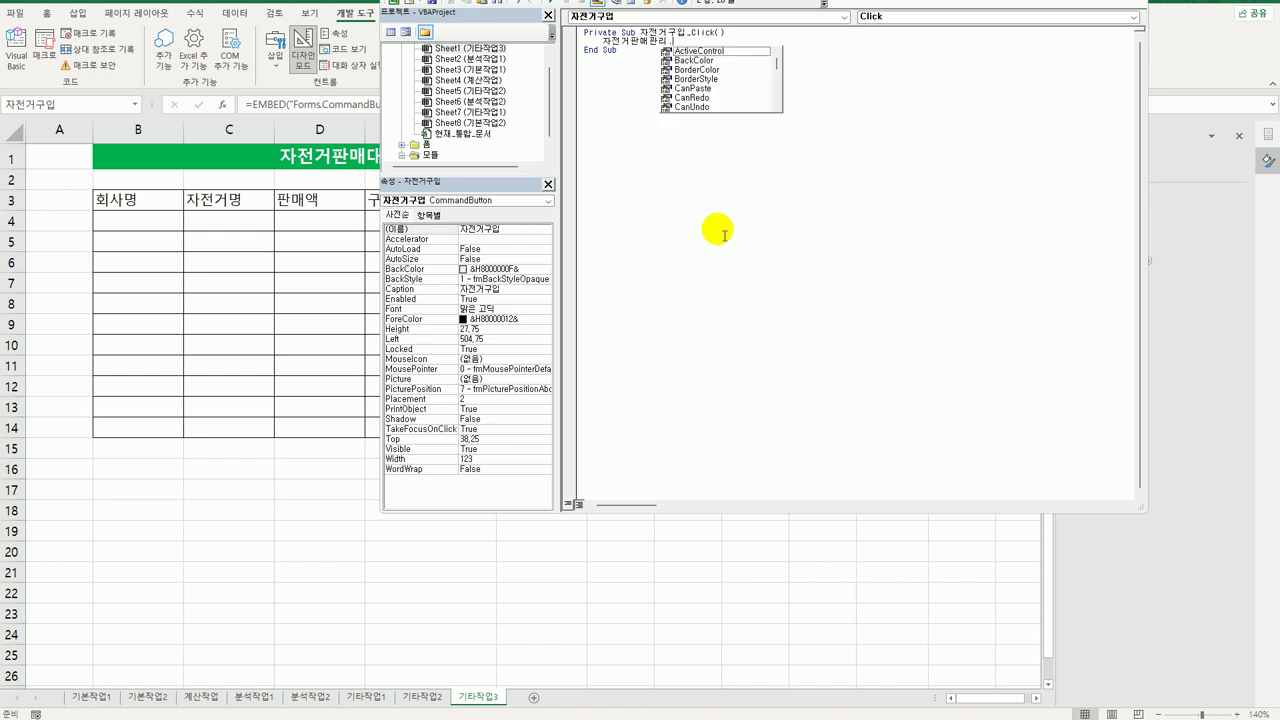
text(sh)
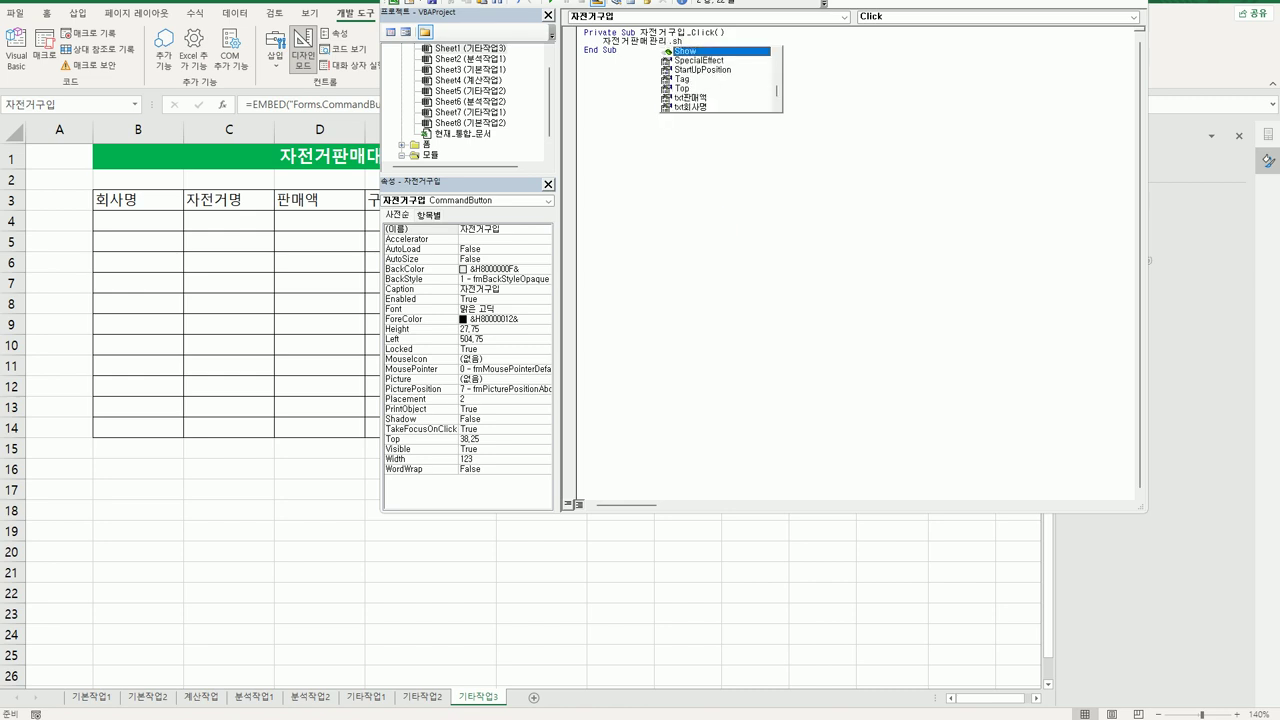
key(Tab)
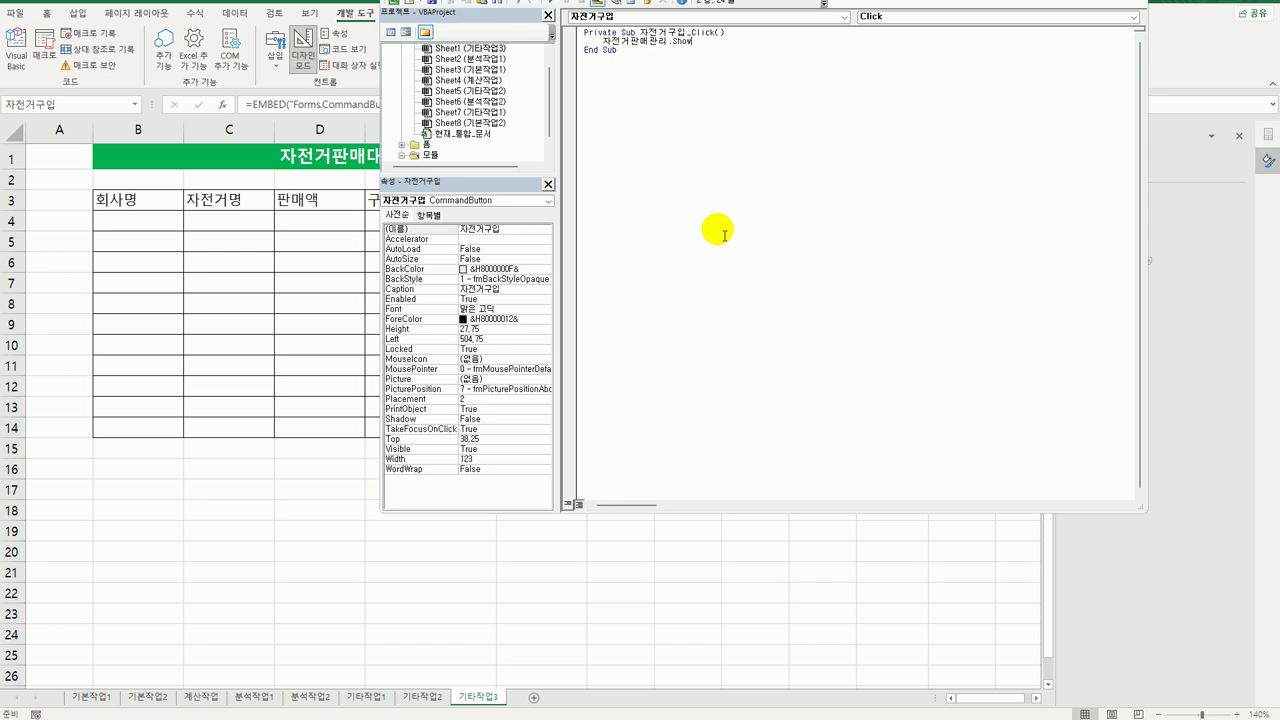
- Open the code of the 자전거판매관리 form and create its UserForm Initialize event procedure
click(427, 145)
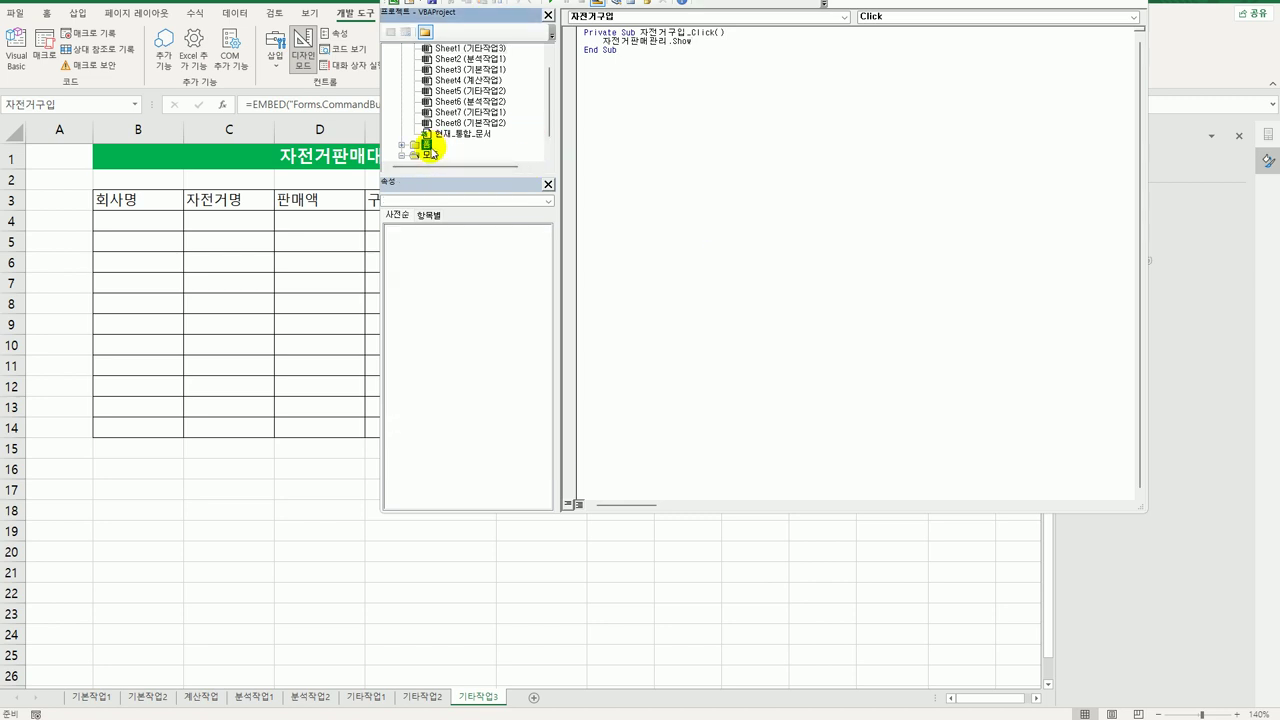
double_click(428, 146)
click(448, 156)
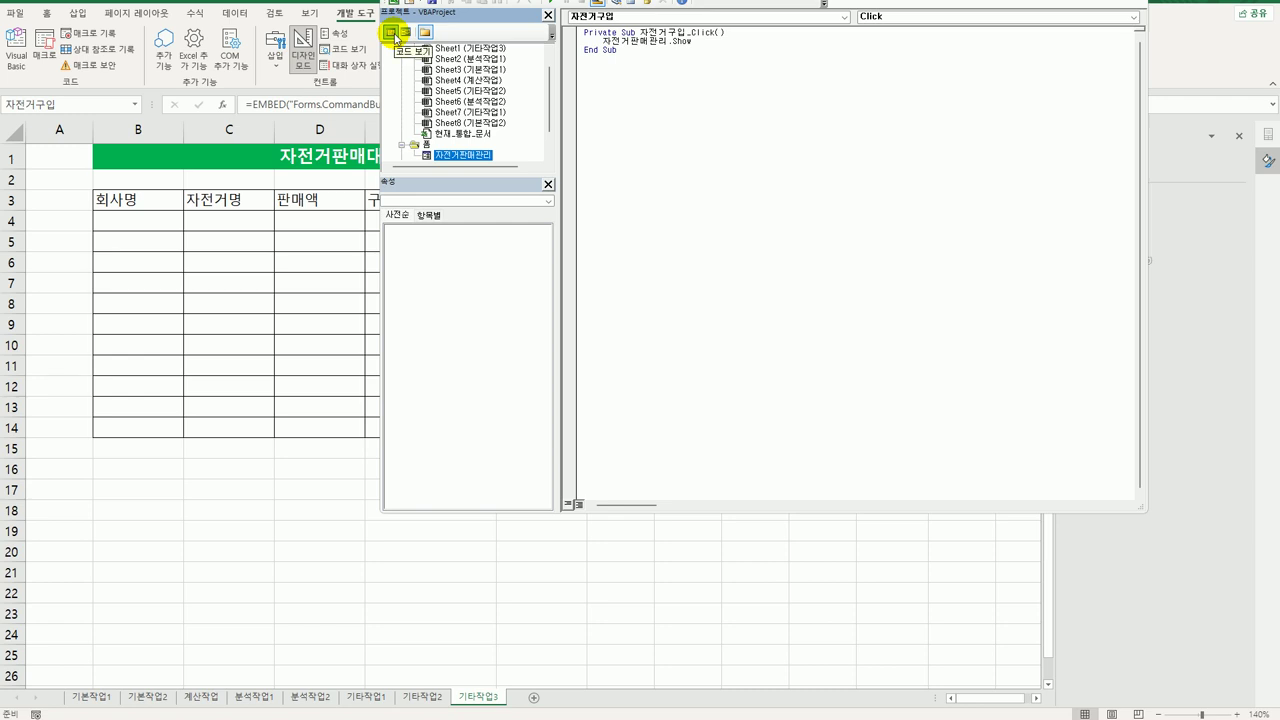
click(391, 33)
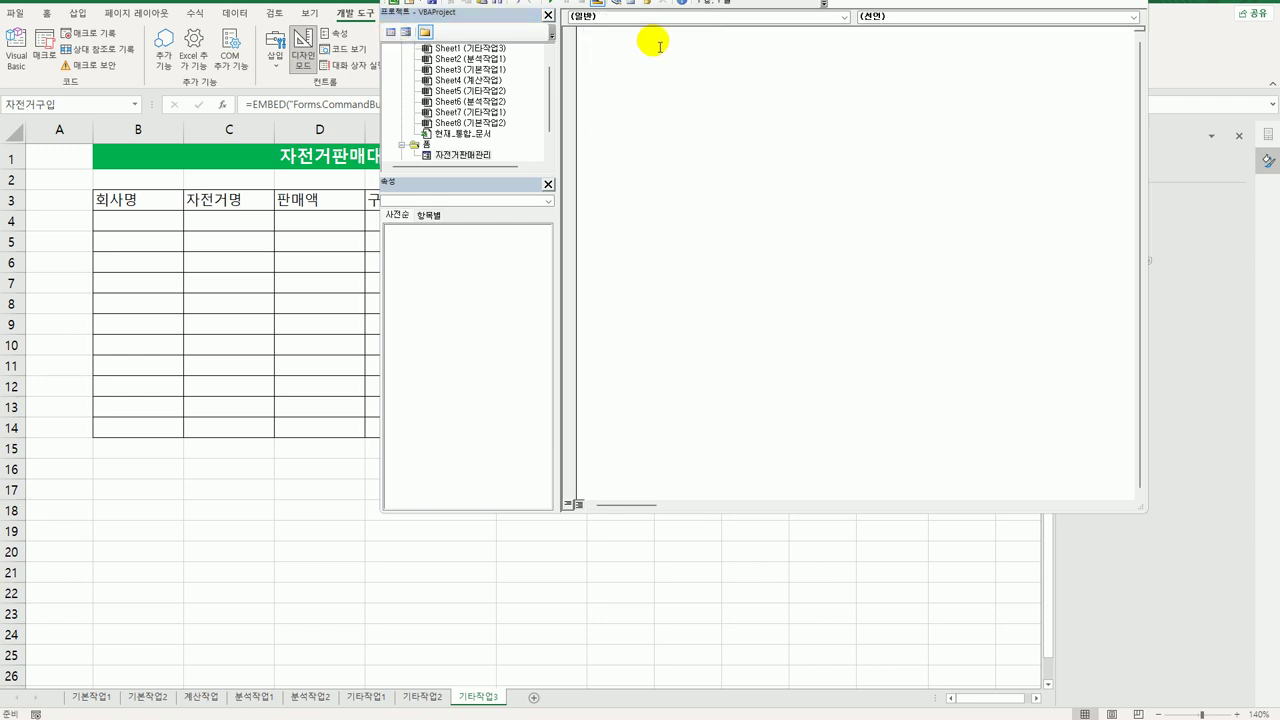
click(655, 17)
click(645, 131)
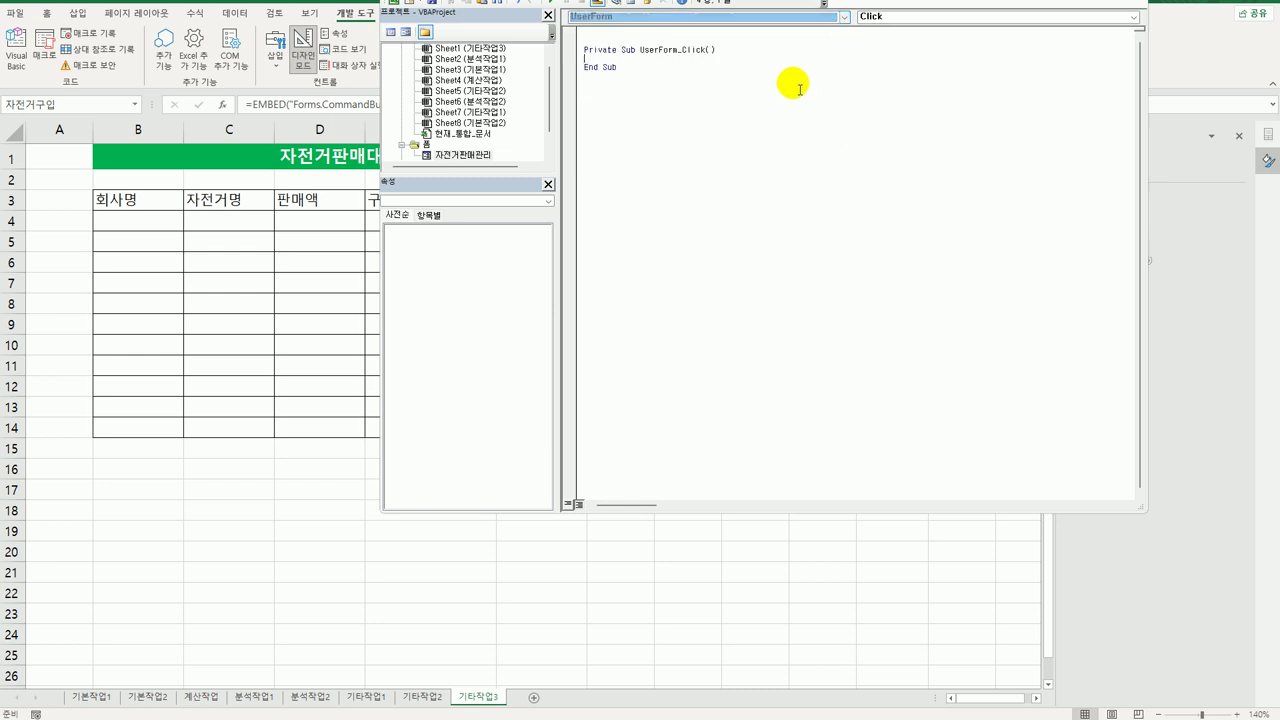
click(885, 18)
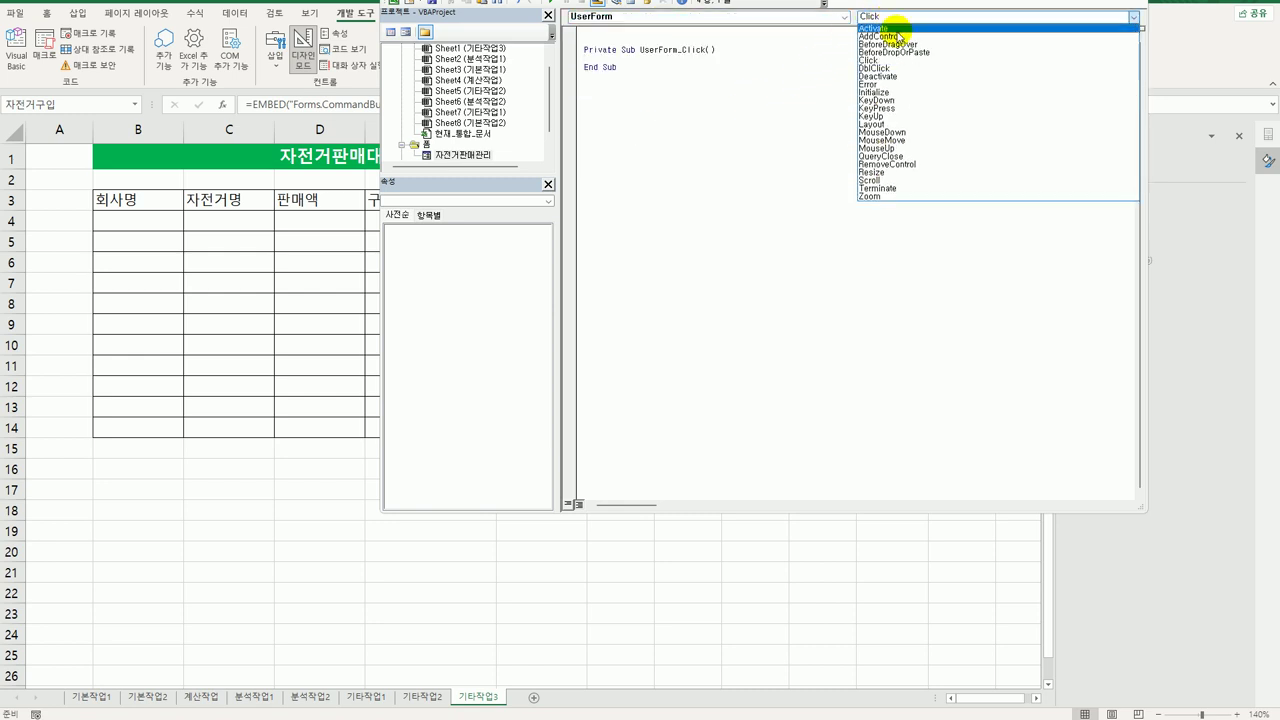
click(897, 94)
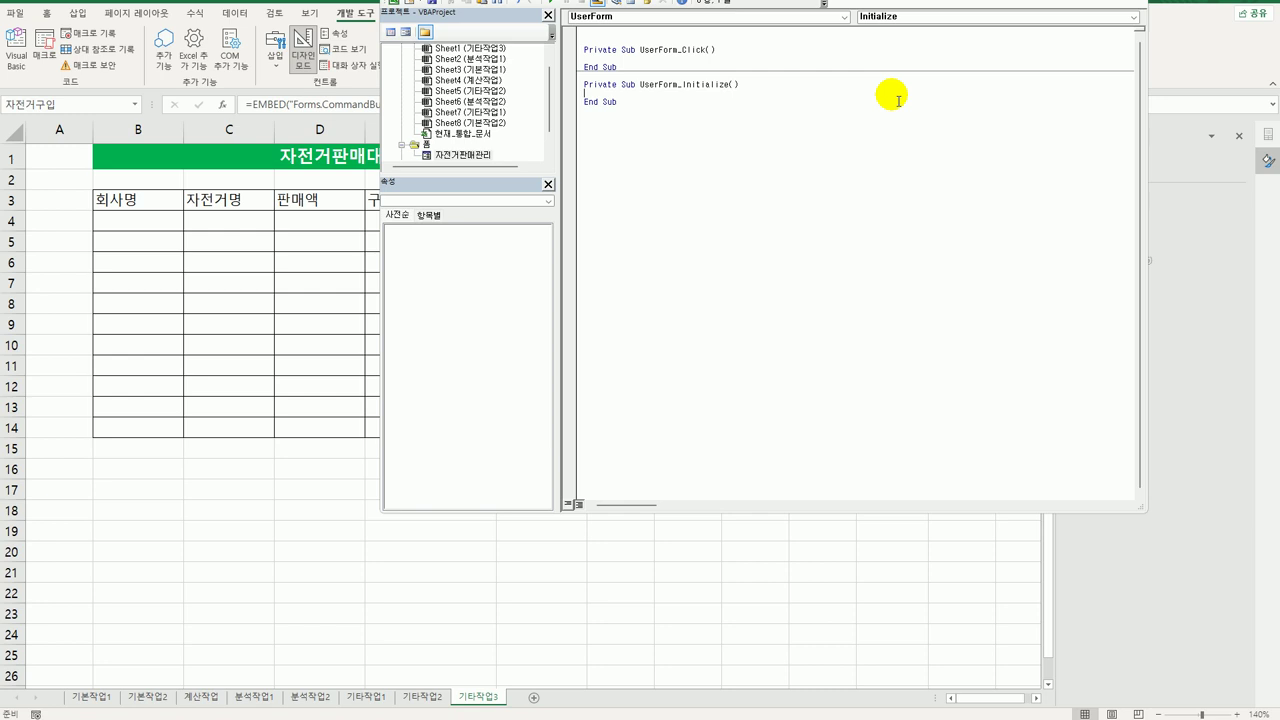
- Enter cmb자전거명.RowSource = "K4:K8" in the UserForm_Initialize procedure
key(Tab)
text(cmb)
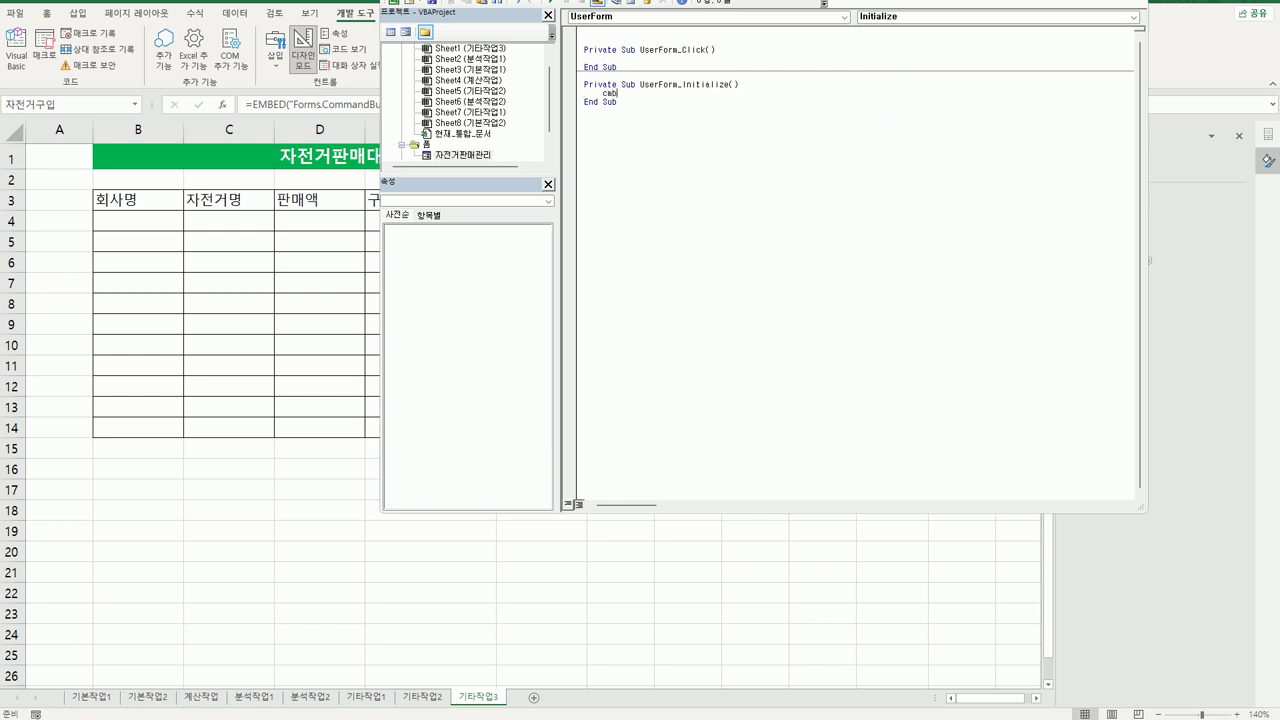
text(자전ㄱ명.r)
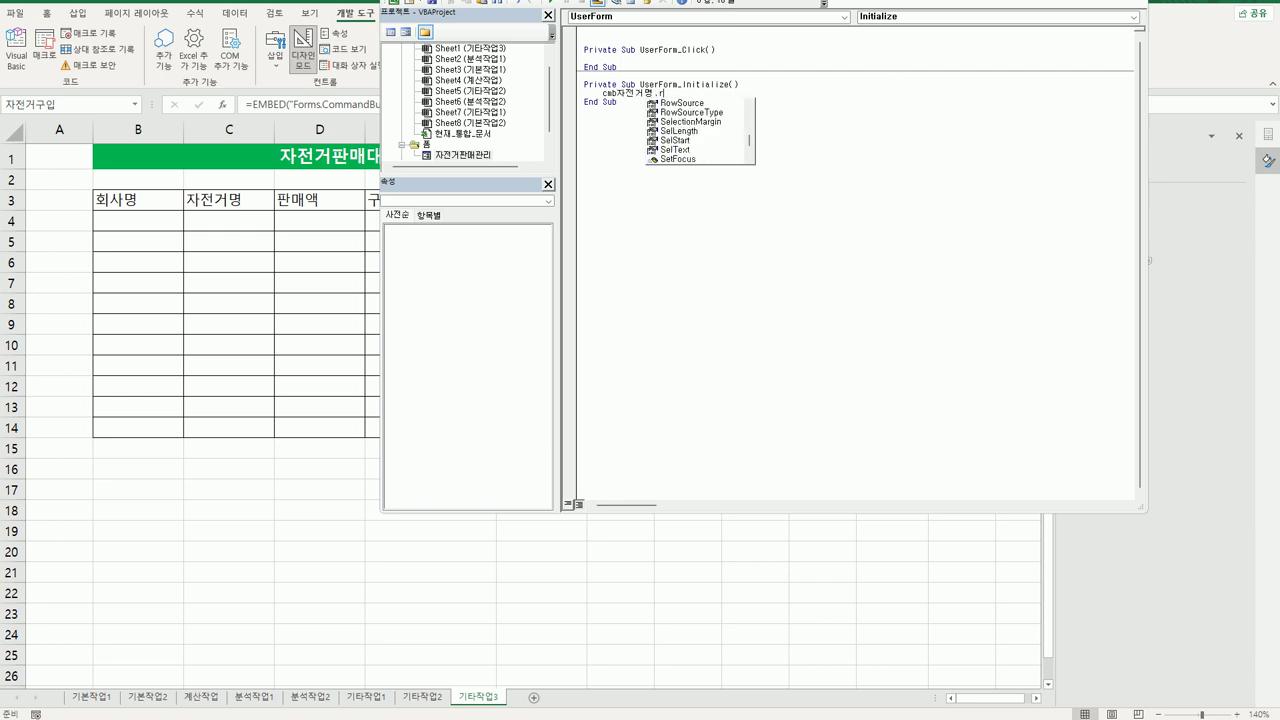
text(owSource = ")
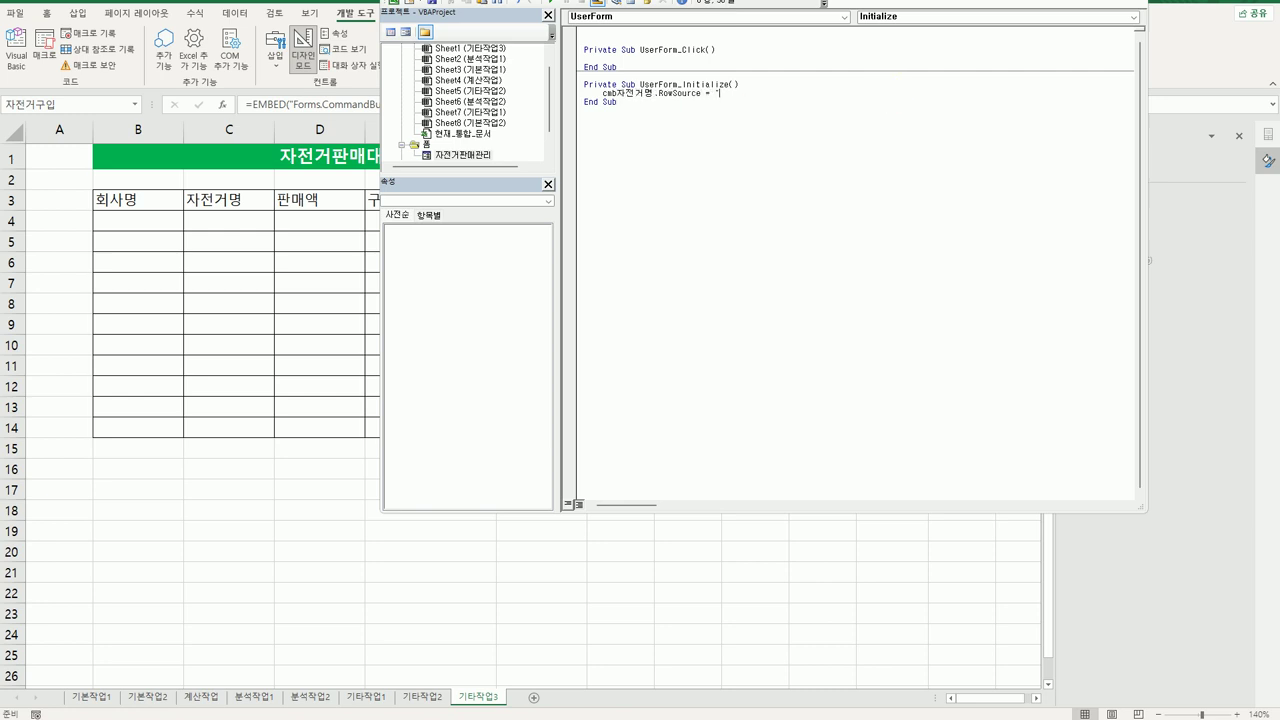
text(ㅏ)
key(BackSpace)
text(K4:K8")
- Open the click procedure of the 종료 button on the 자전거판매관리 form and enter Unload Me
double_click(455, 158)
click(728, 212)
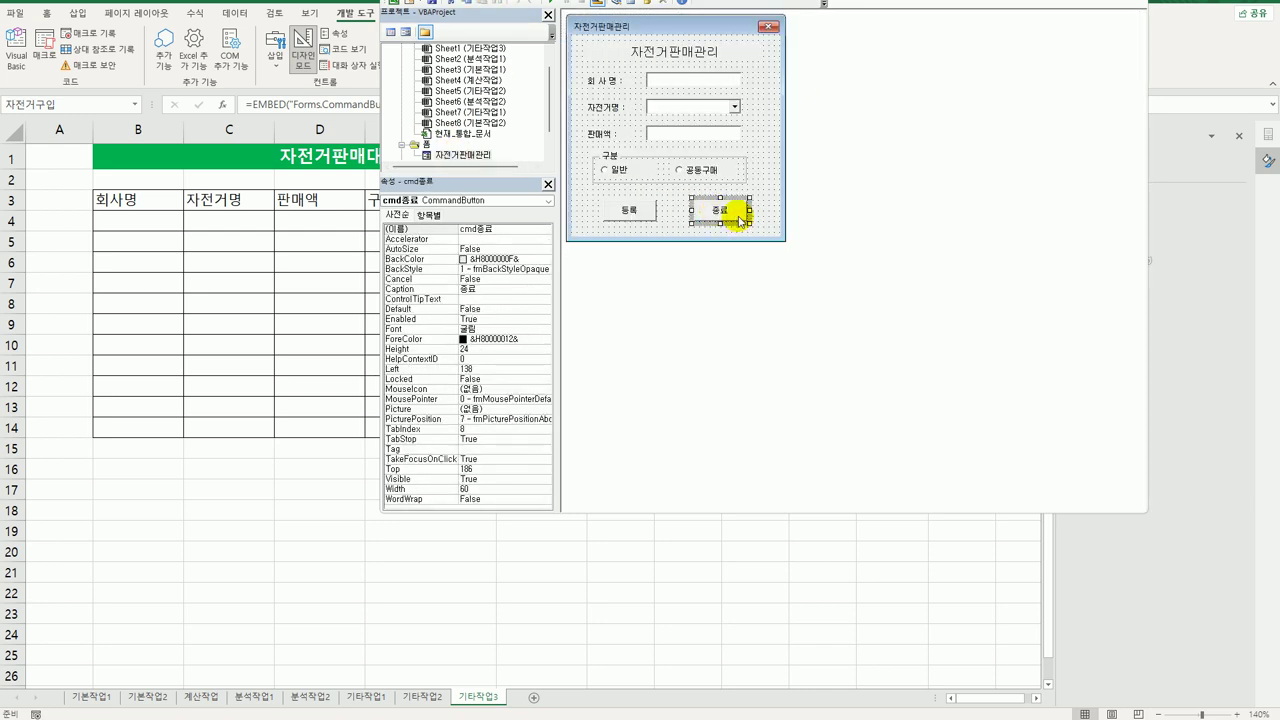
double_click(740, 216)
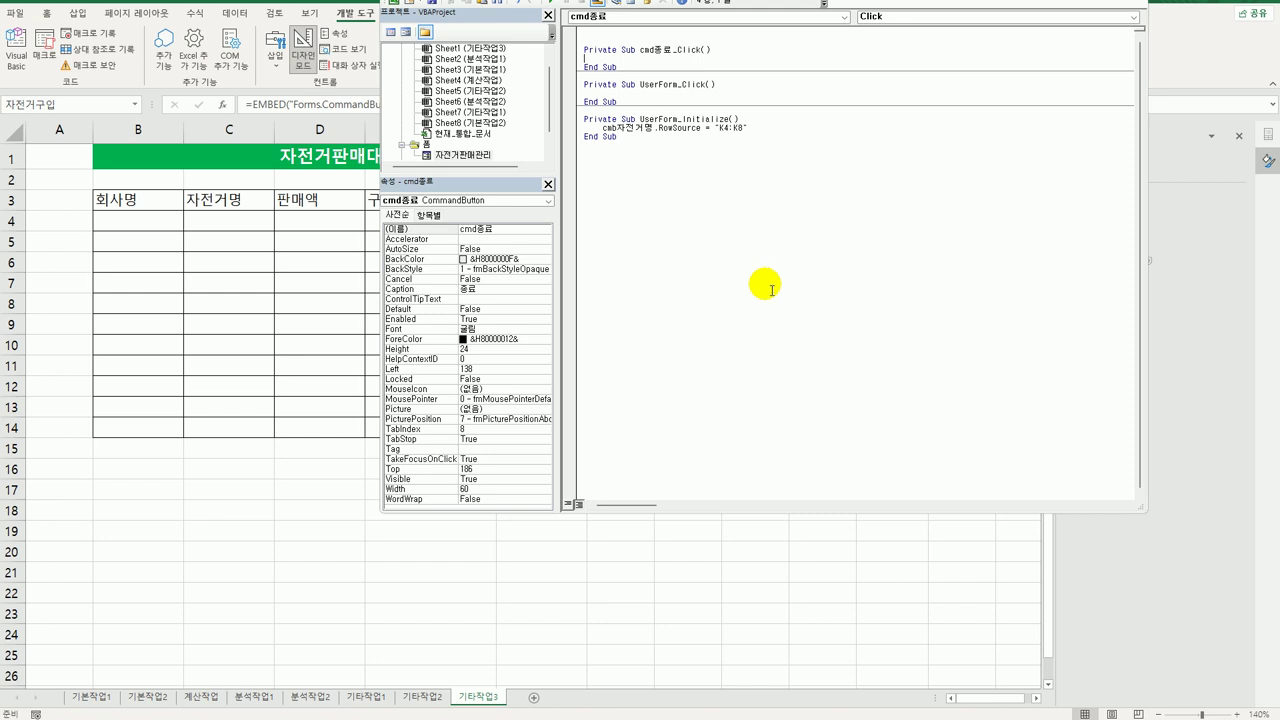
key(Tab)
text(unload Me)
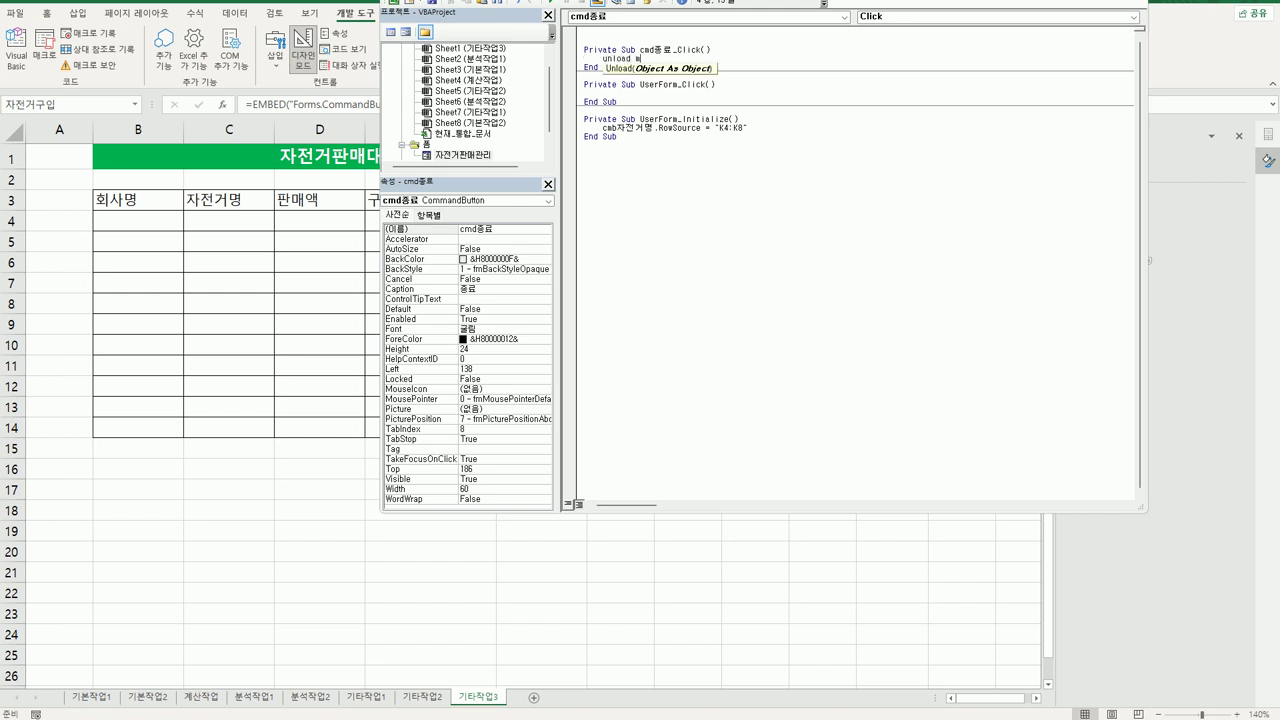
- Add the statement MsgBox "수고하셨습니다." below Unload Me in the 종료 button's click procedure
key(Return)
text(ms)
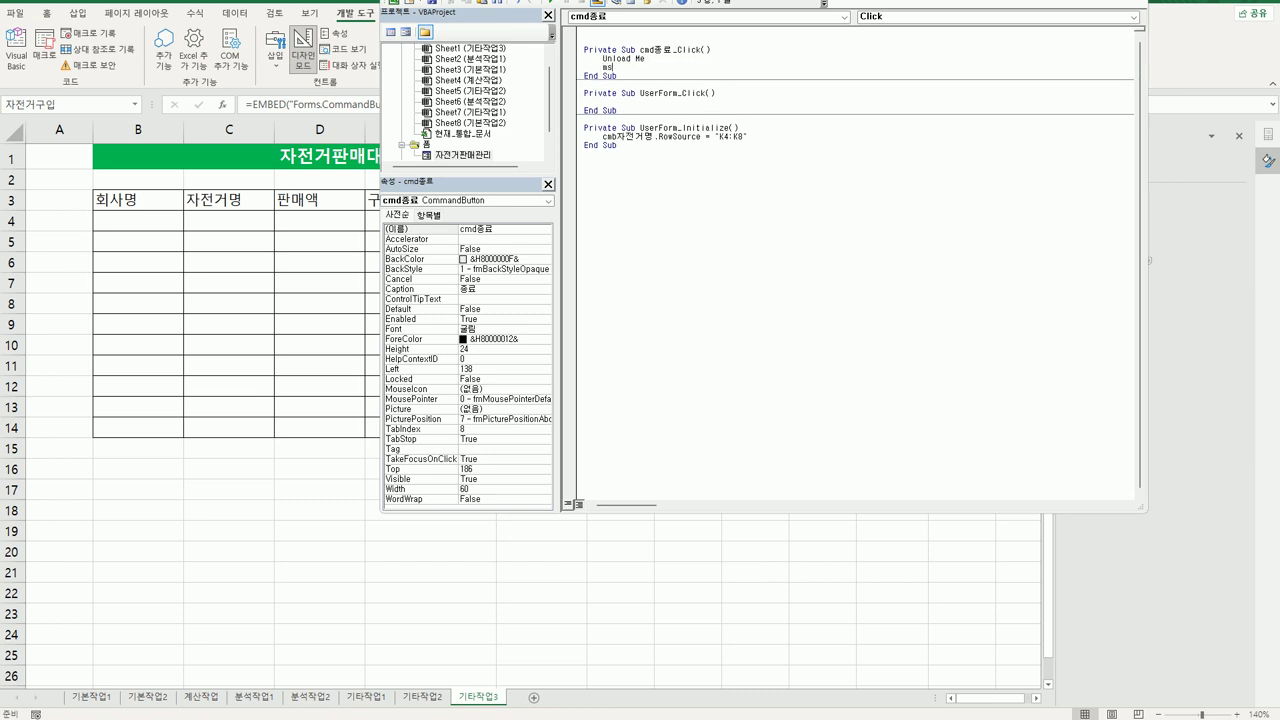
text(gbox )
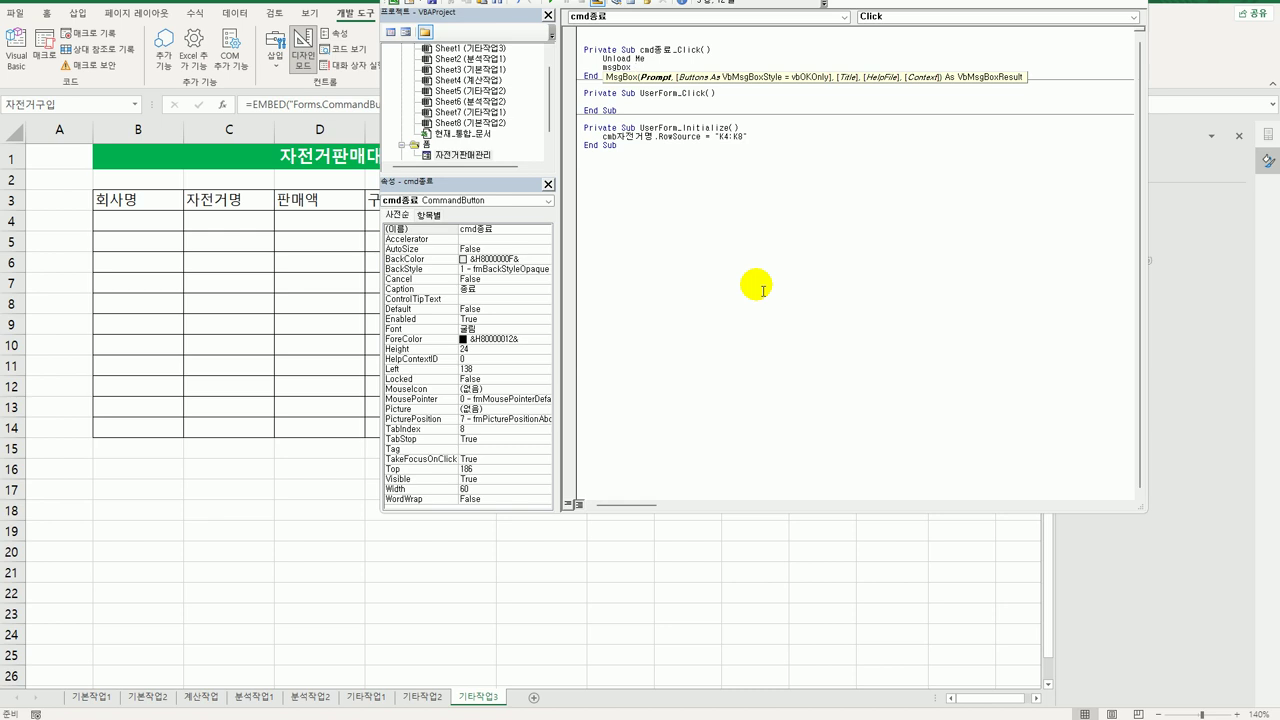
text(")
key(BackSpace)
key(BackSpace)
key(BackSpace)
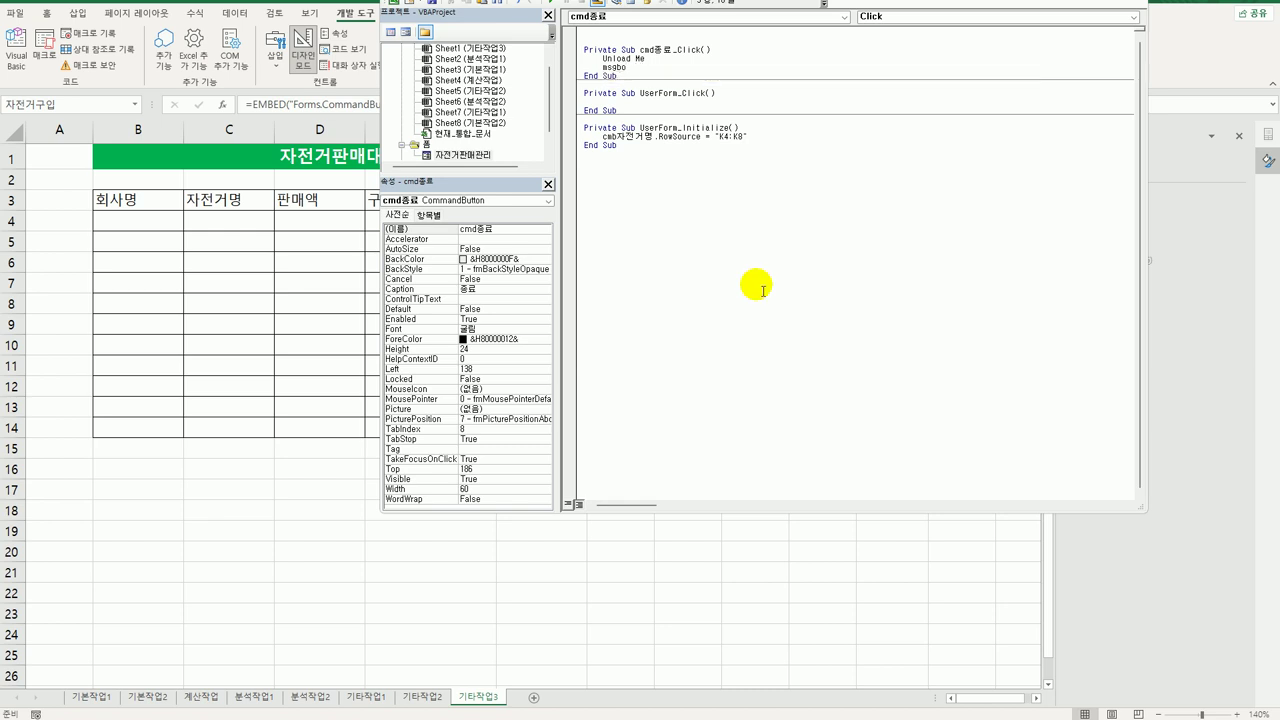
text(x "수고하셨)
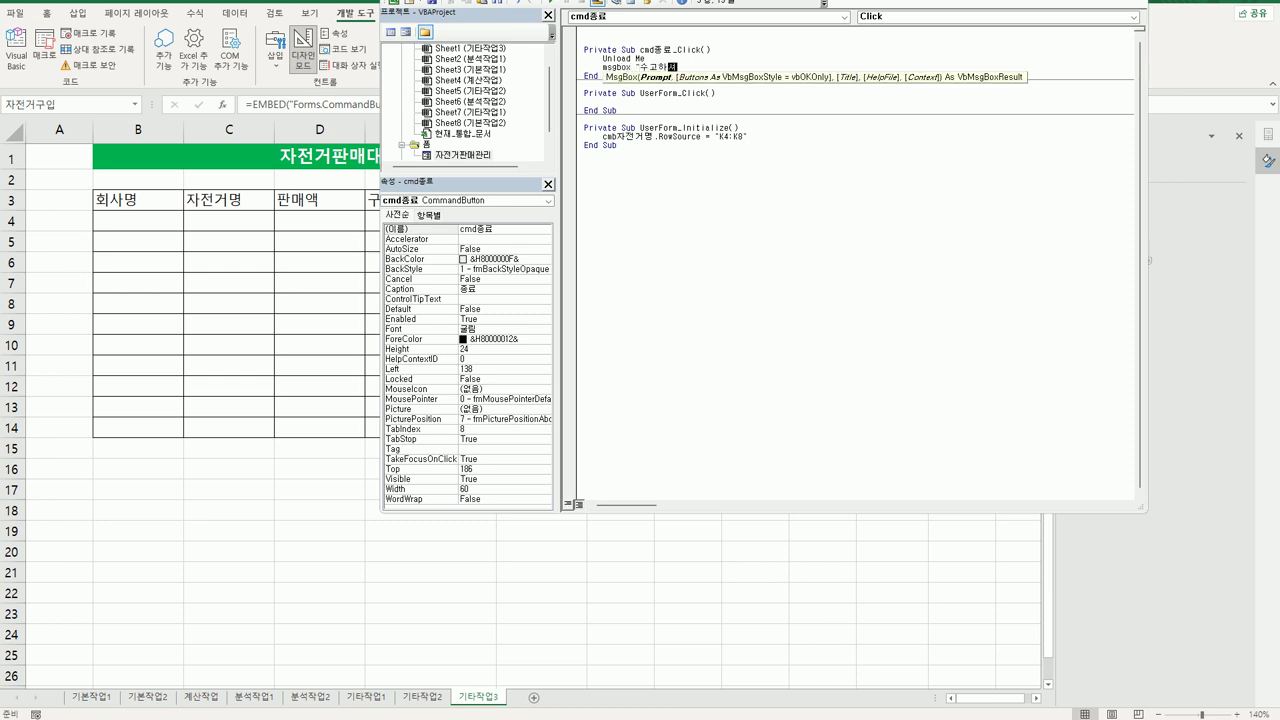
text(습니다.)
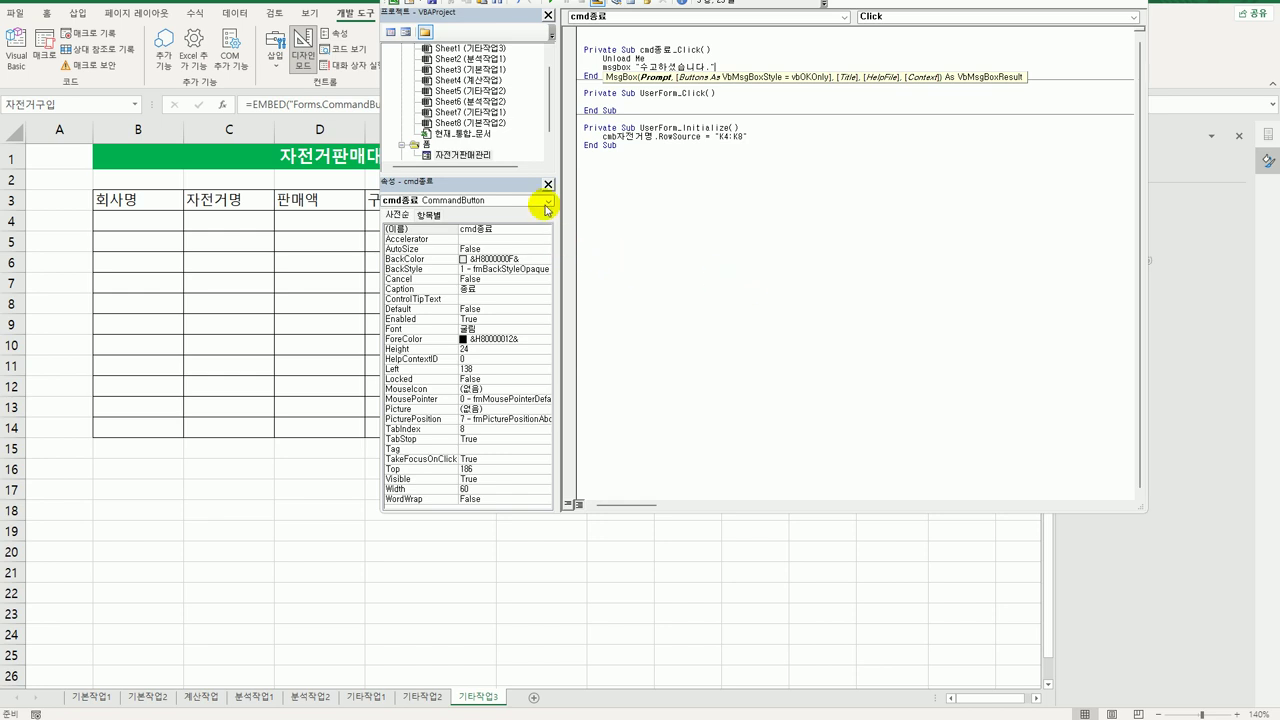
- Check the input controls' names on the 자전거판매관리 form and create the click procedure of the 등록 button
double_click(457, 155)
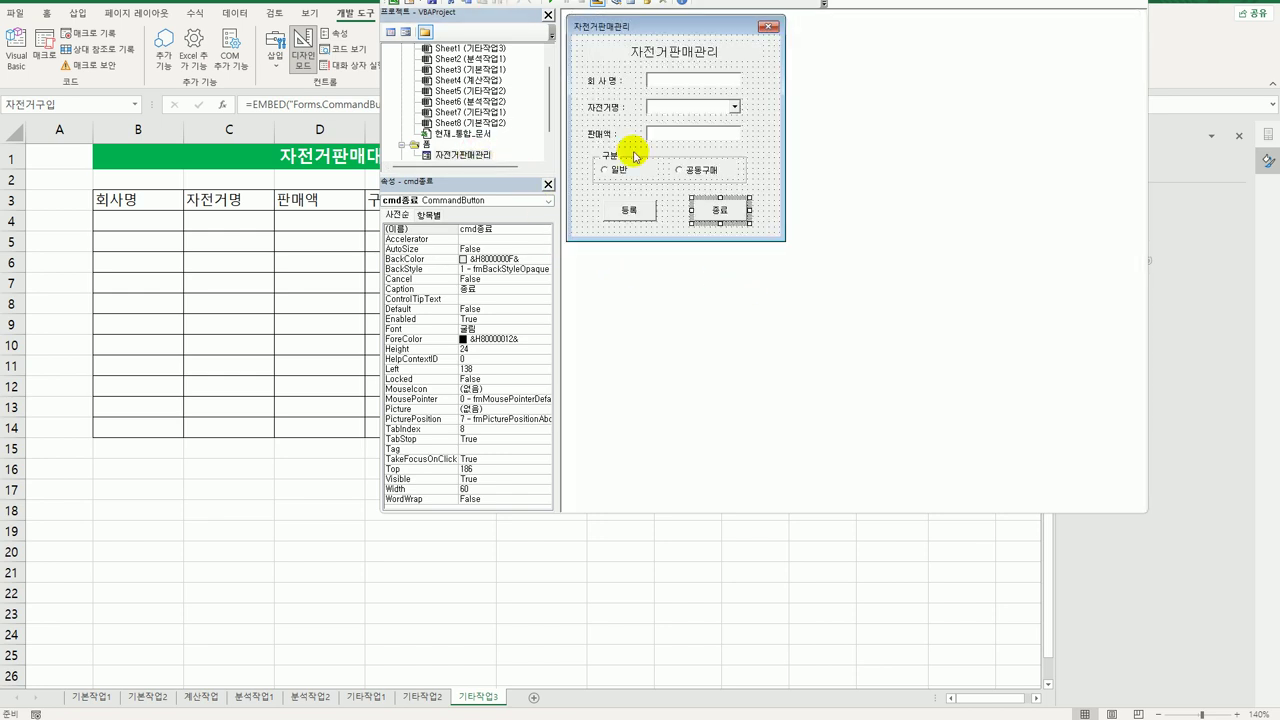
click(679, 80)
click(676, 111)
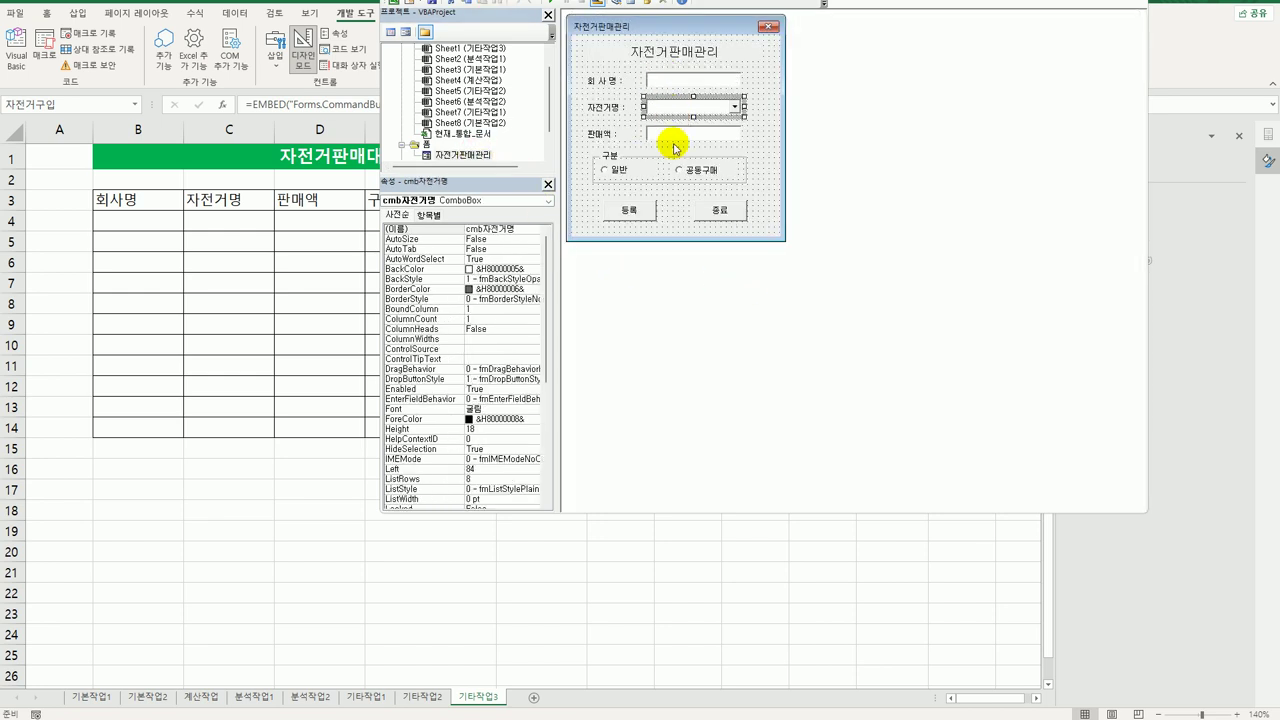
click(670, 133)
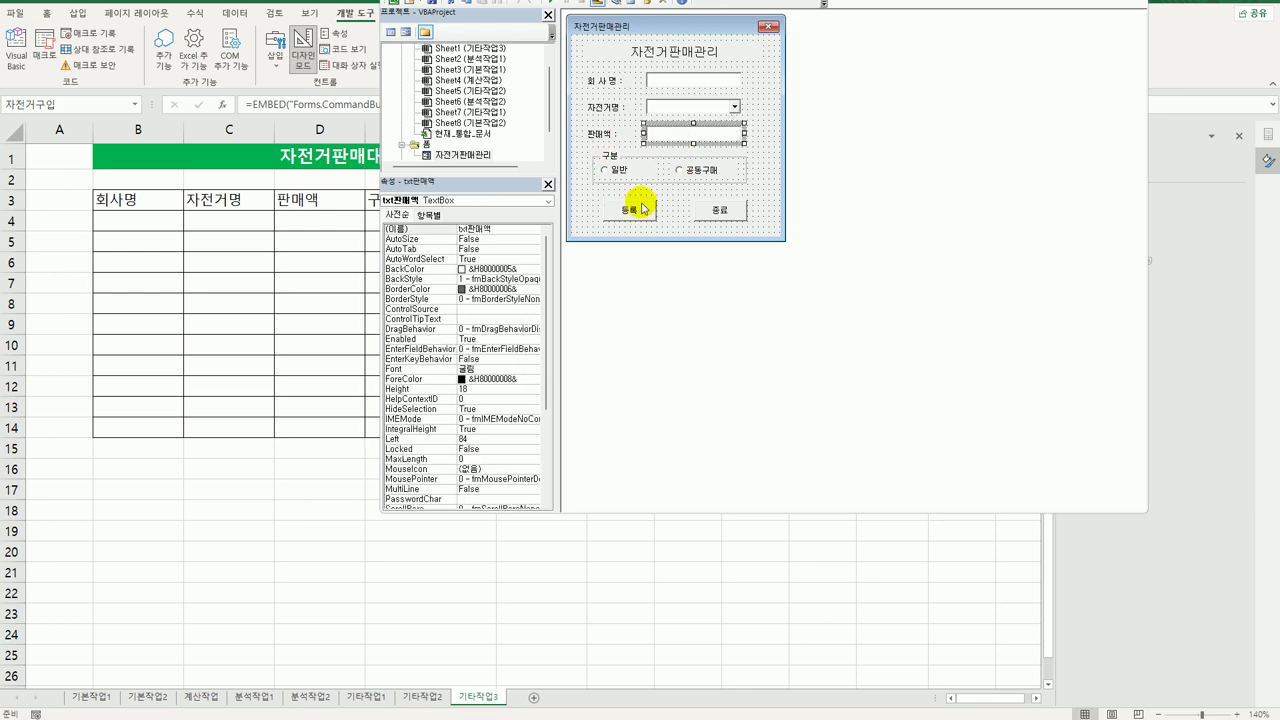
click(615, 169)
click(690, 170)
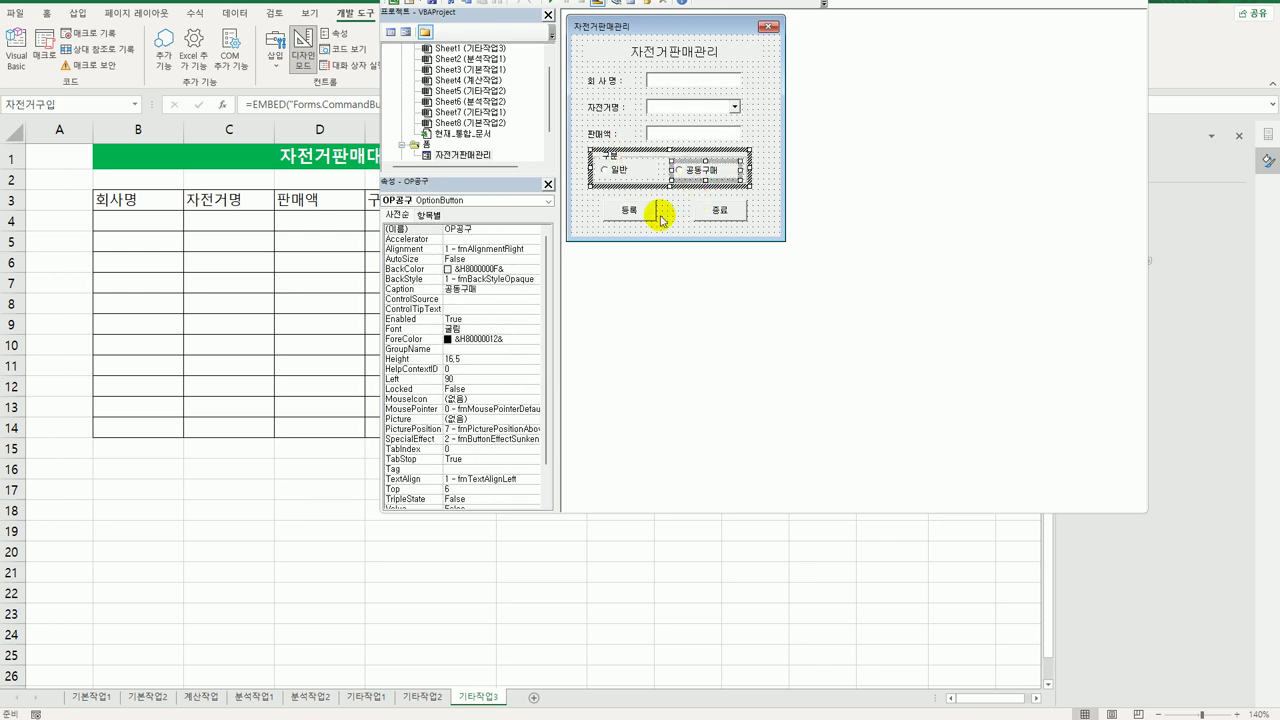
click(650, 213)
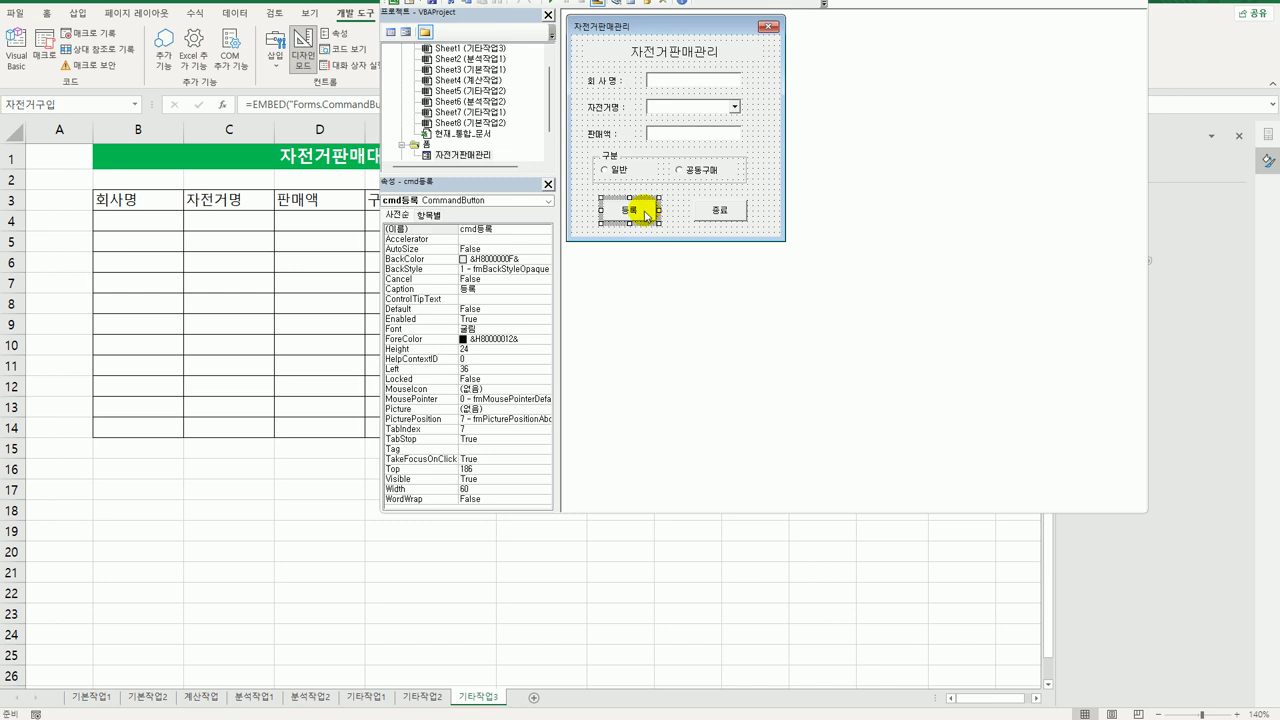
double_click(647, 215)
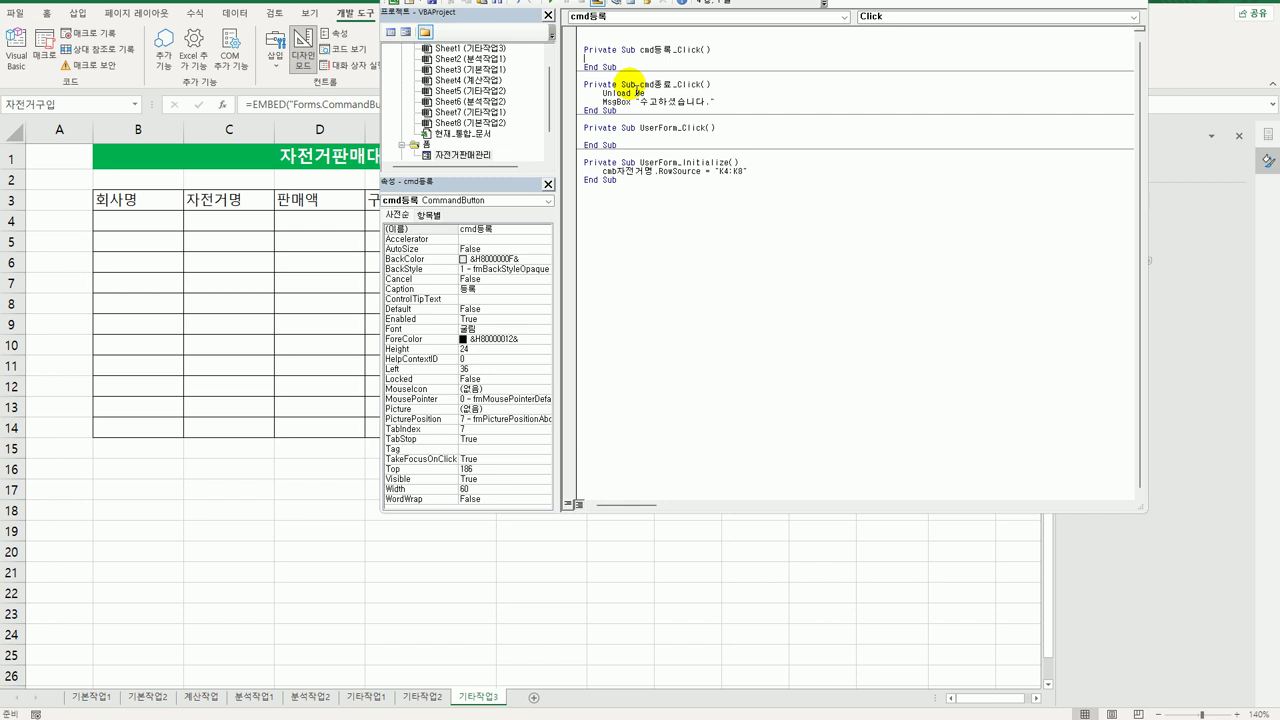
- Start the row assignment i = Range("B3").CurrentRegion.Rows.Count + in the 등록 click procedure, leaving the offset open
key(Return)
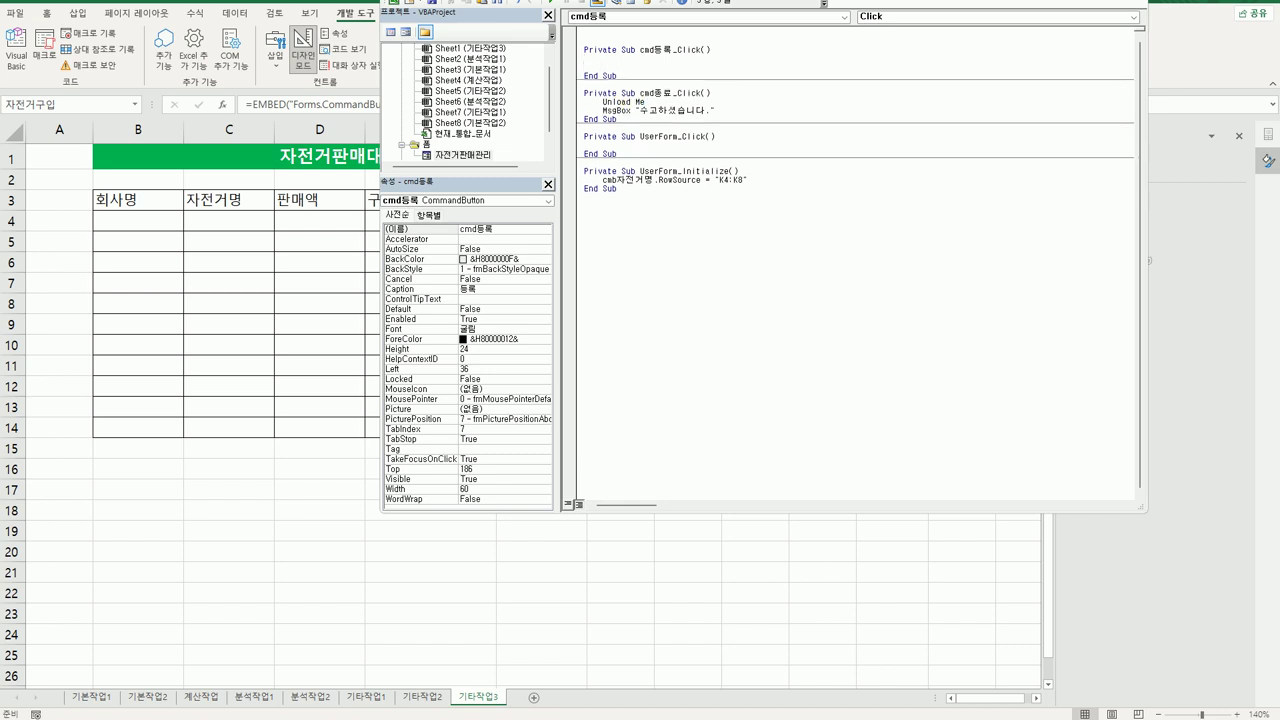
text(i = range()
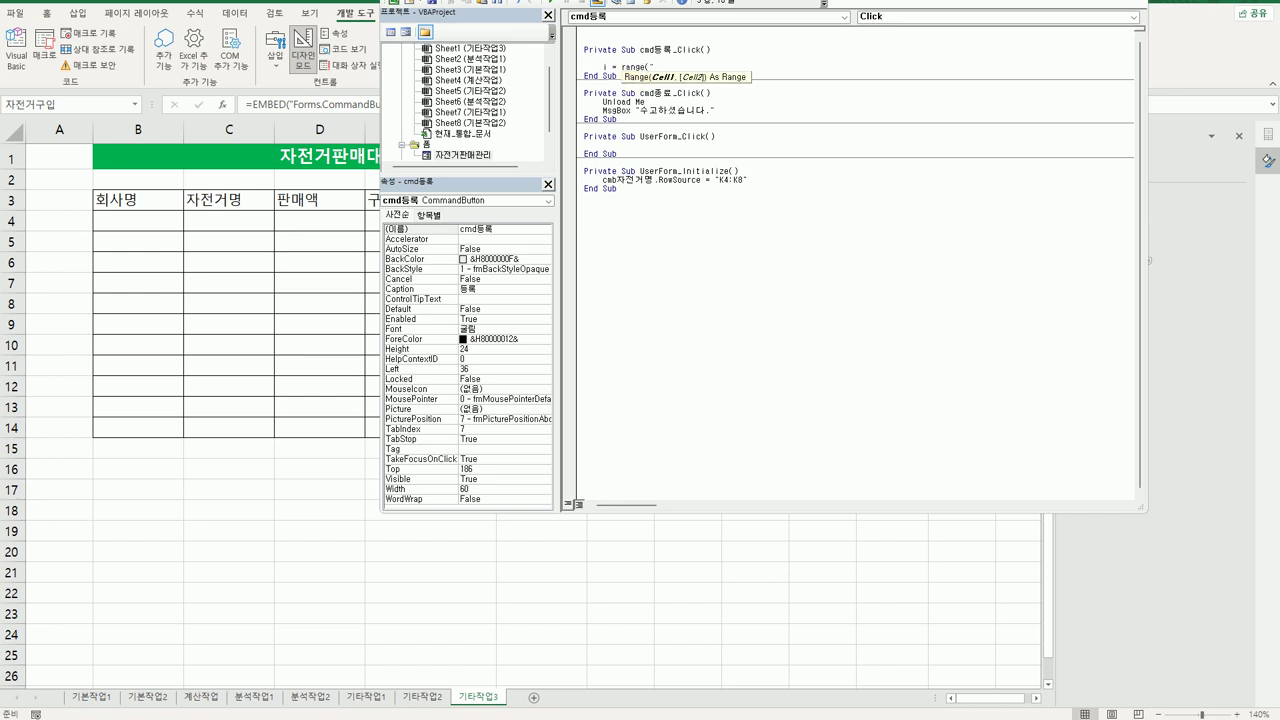
text("B3"))
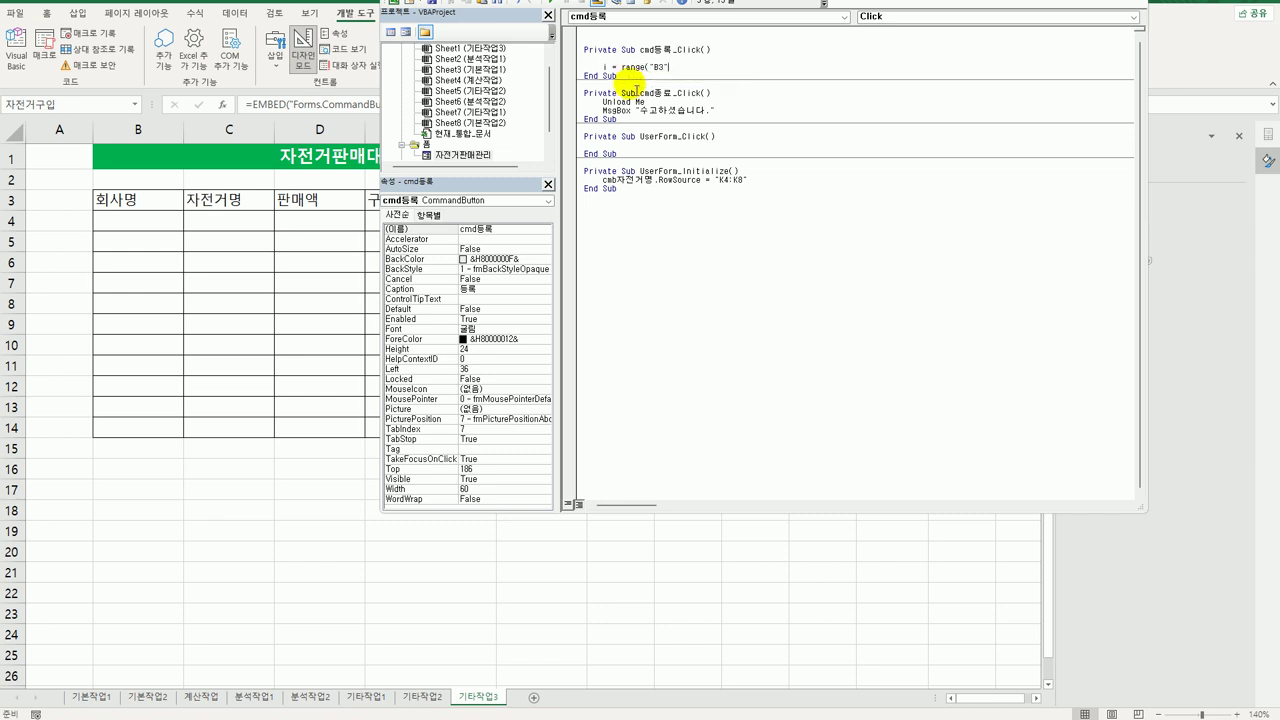
text(.CurrentRegion.Rows.Count )
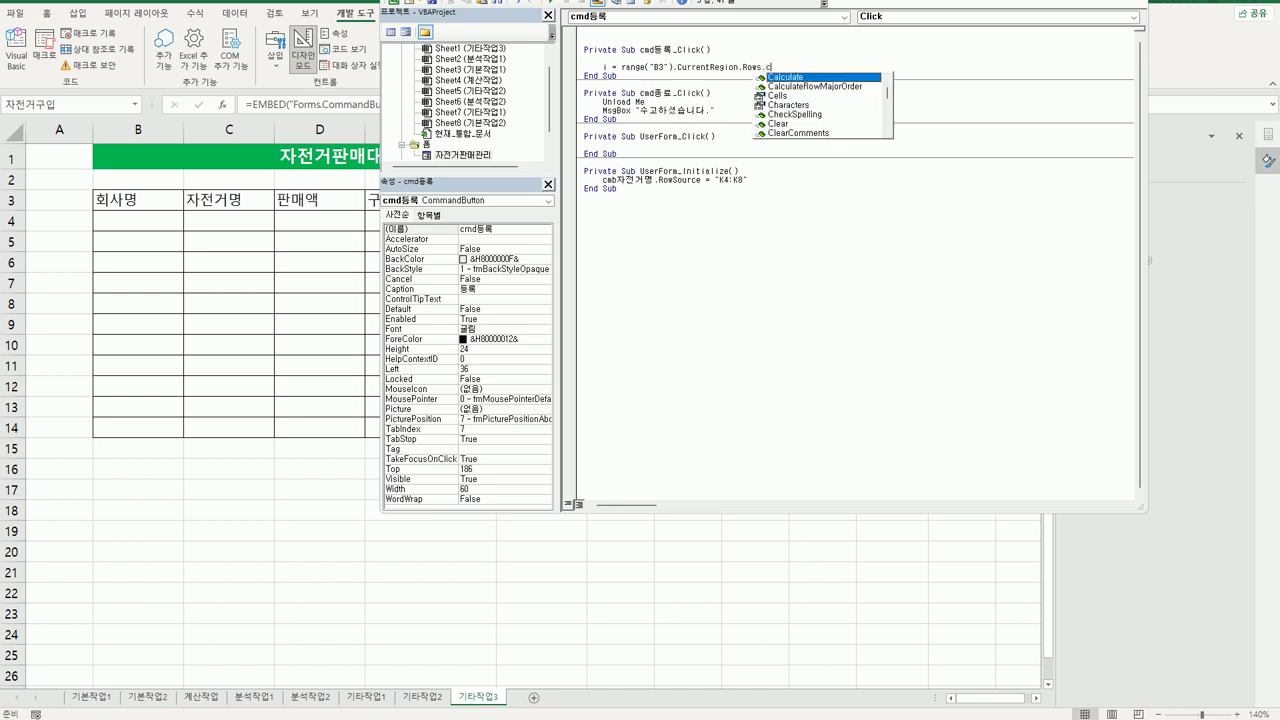
text(+)
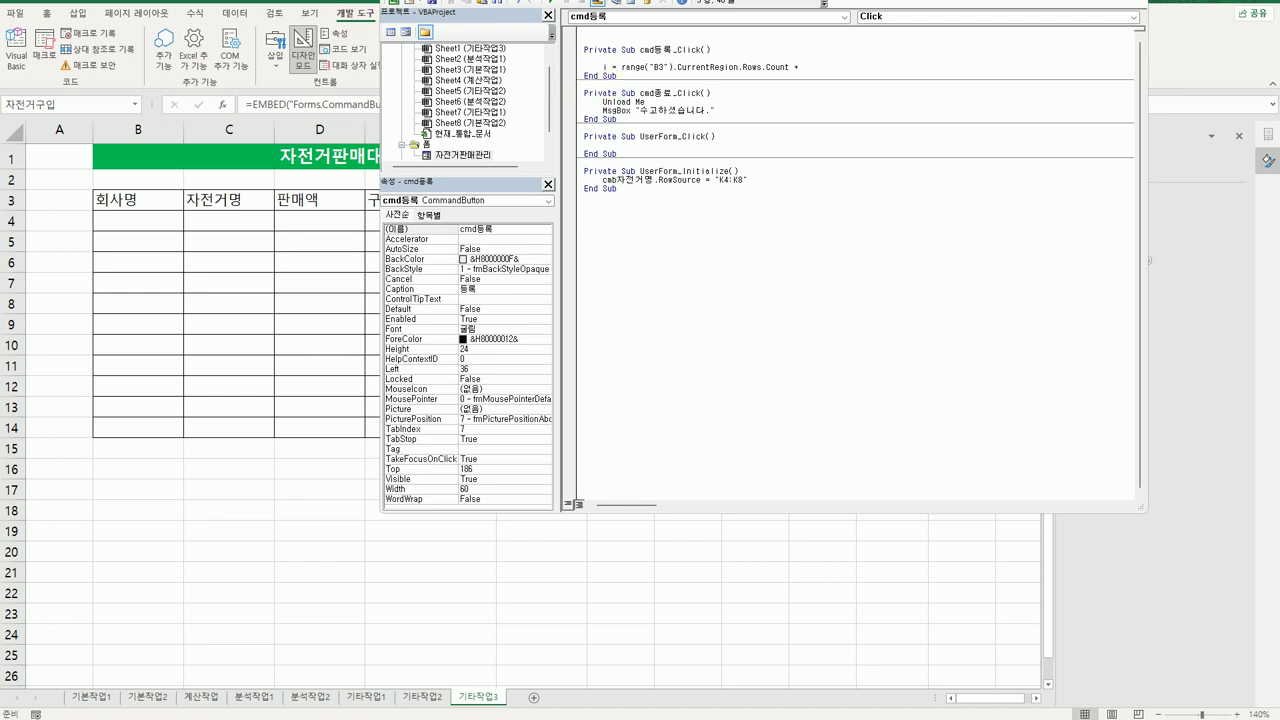
- Examine the title, blank row 2 and header row B3:F3 on 기타작업3 to determine the row offset for new entries
click(188, 323)
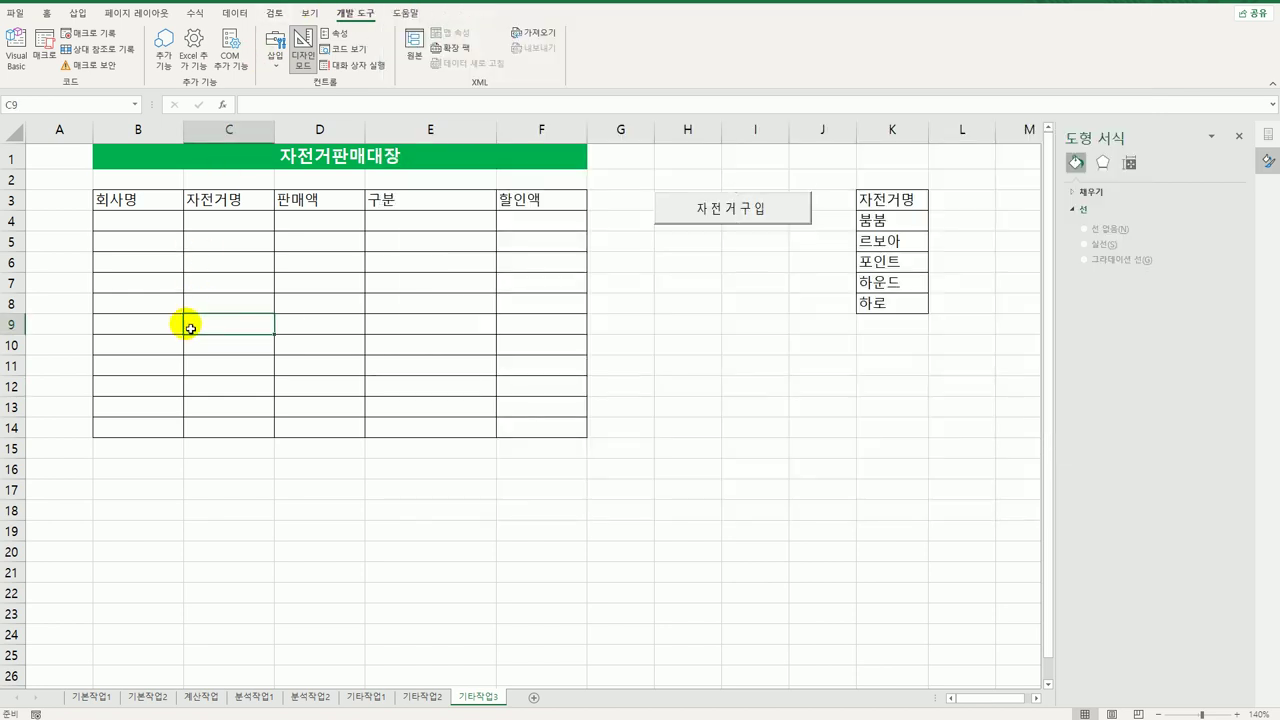
drag(125, 200, 517, 206)
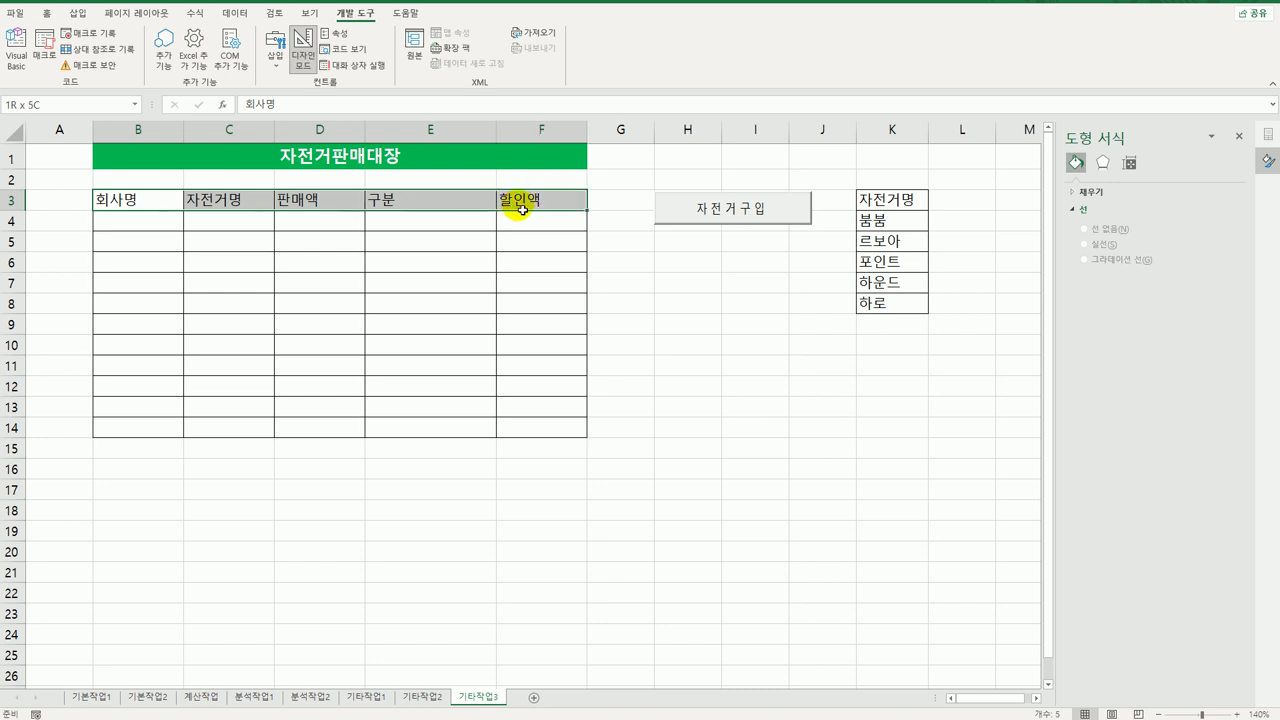
click(126, 200)
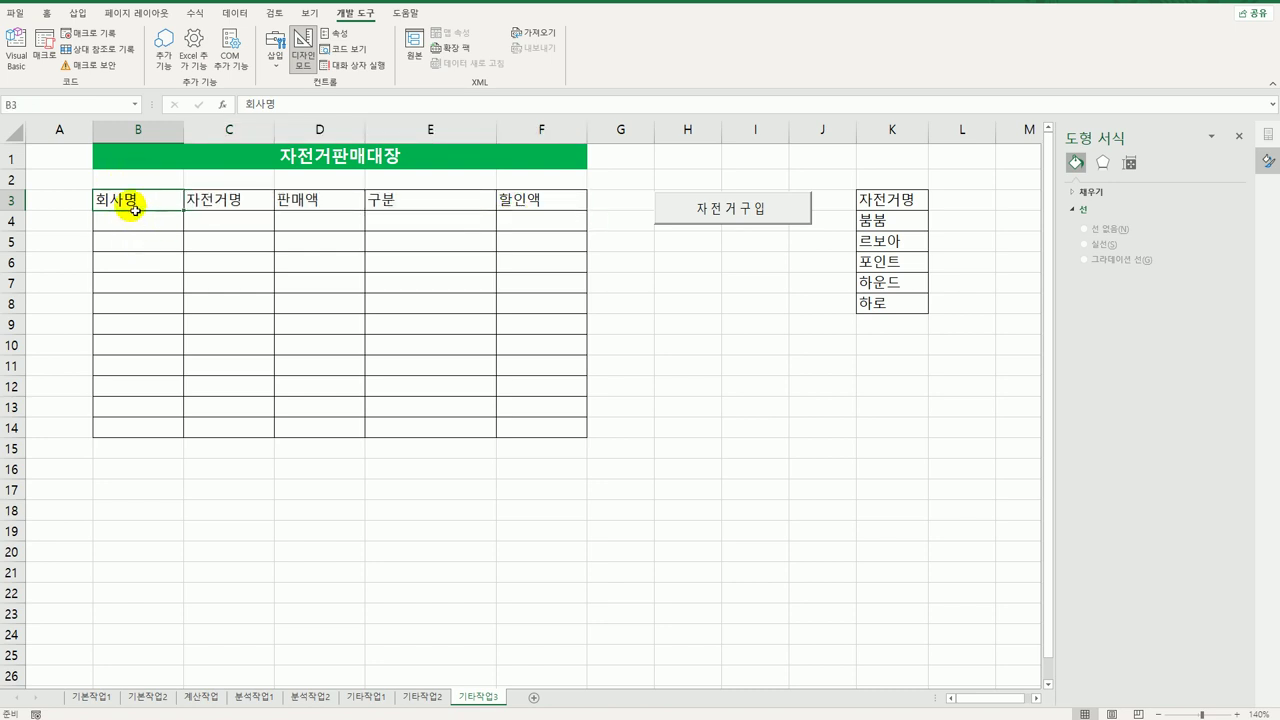
click(199, 168)
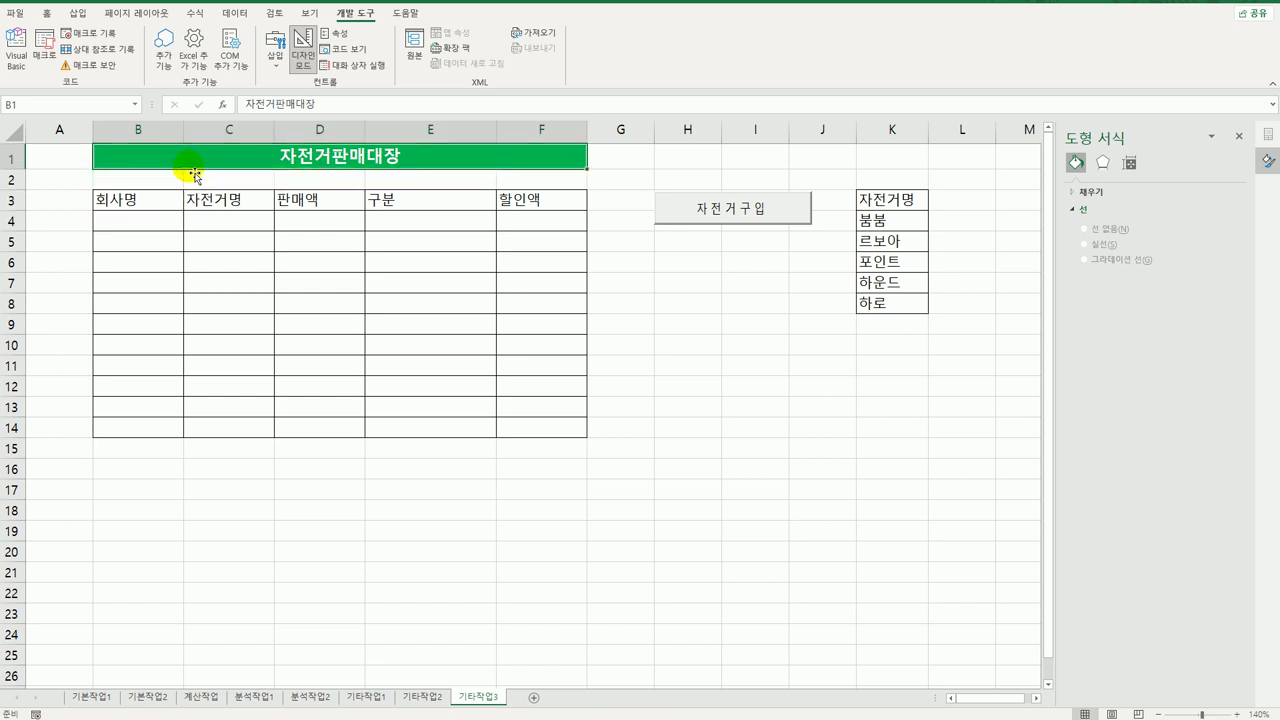
drag(72, 190, 612, 193)
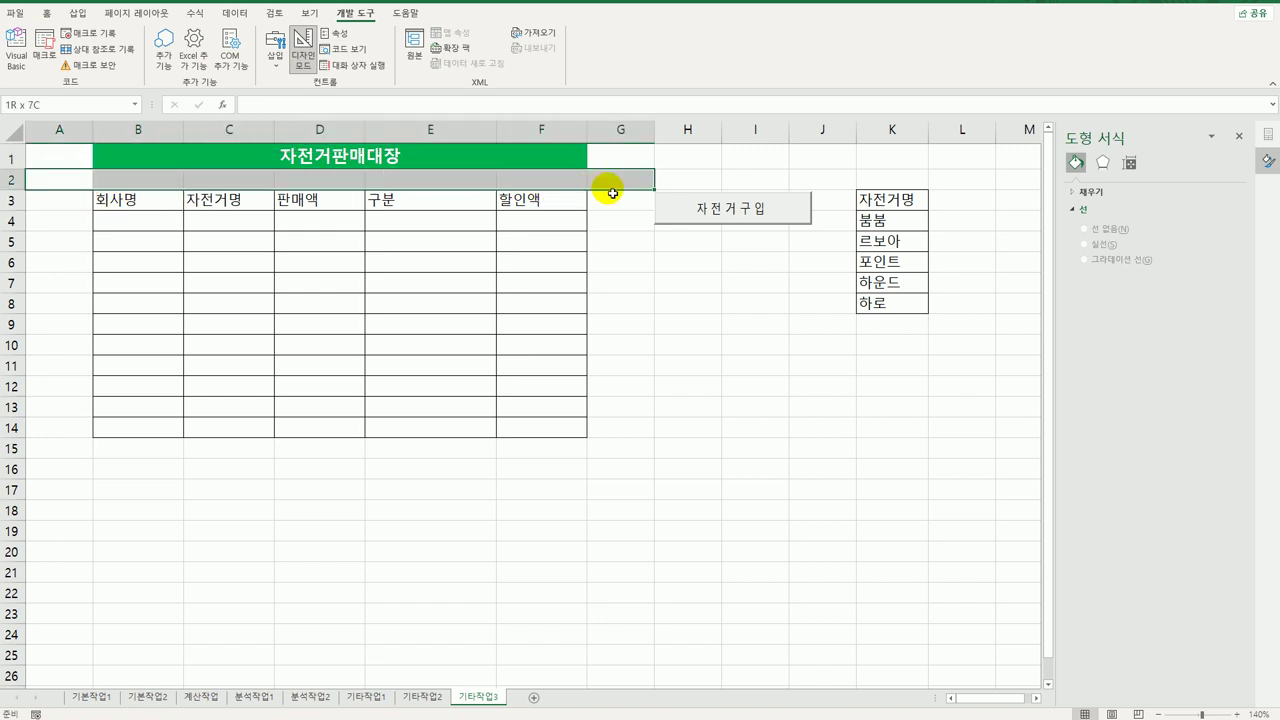
drag(158, 204, 506, 199)
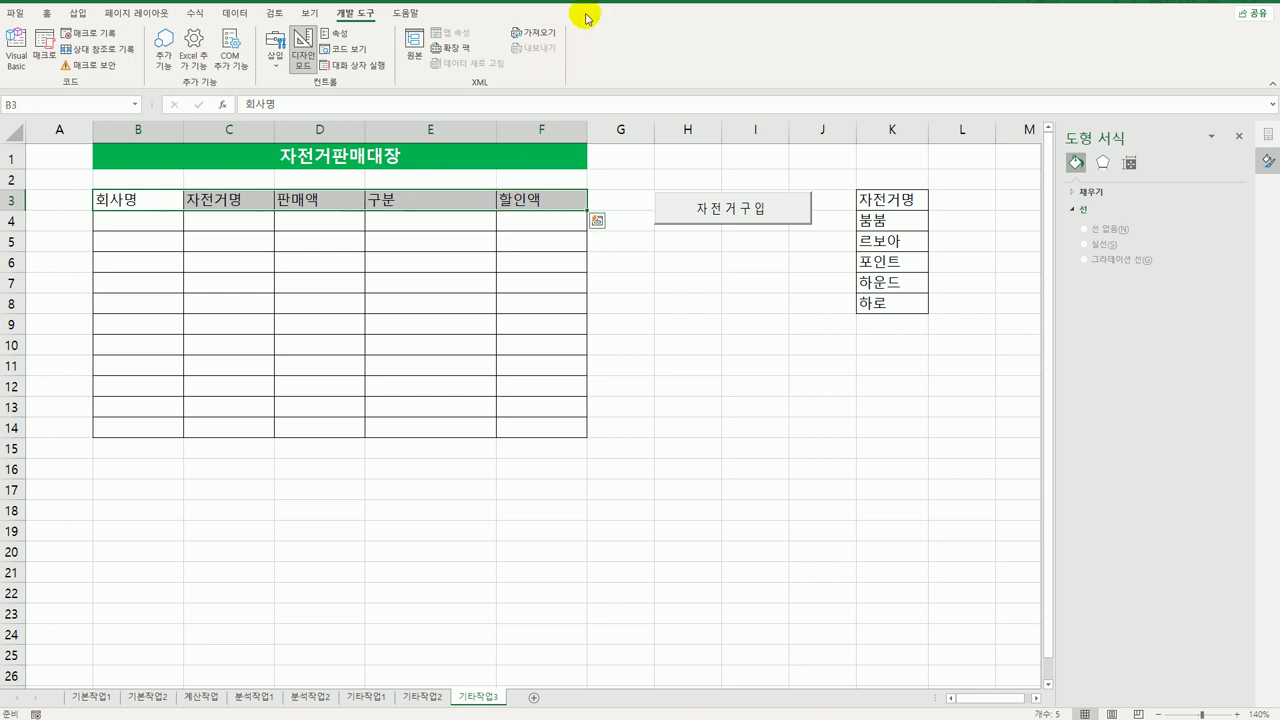
click(180, 220)
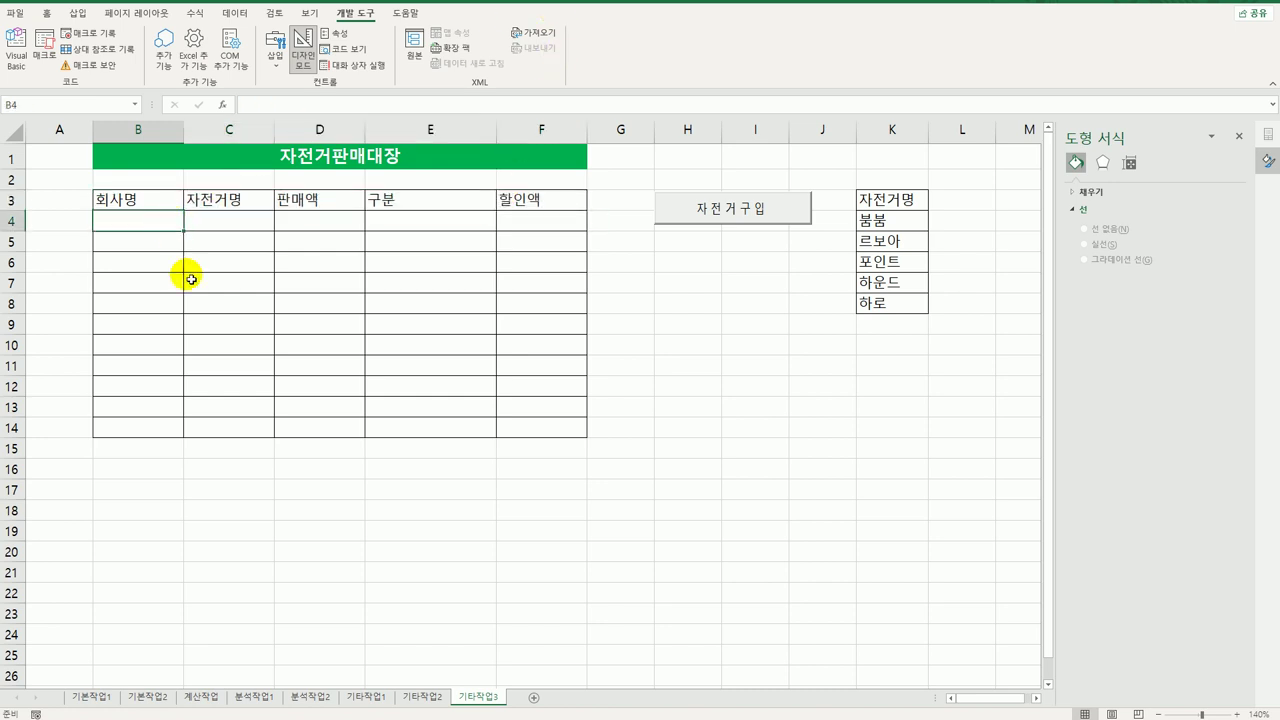
- Return to the 등록 click procedure and complete the row assignment with an offset of 3
key(alt+F11)
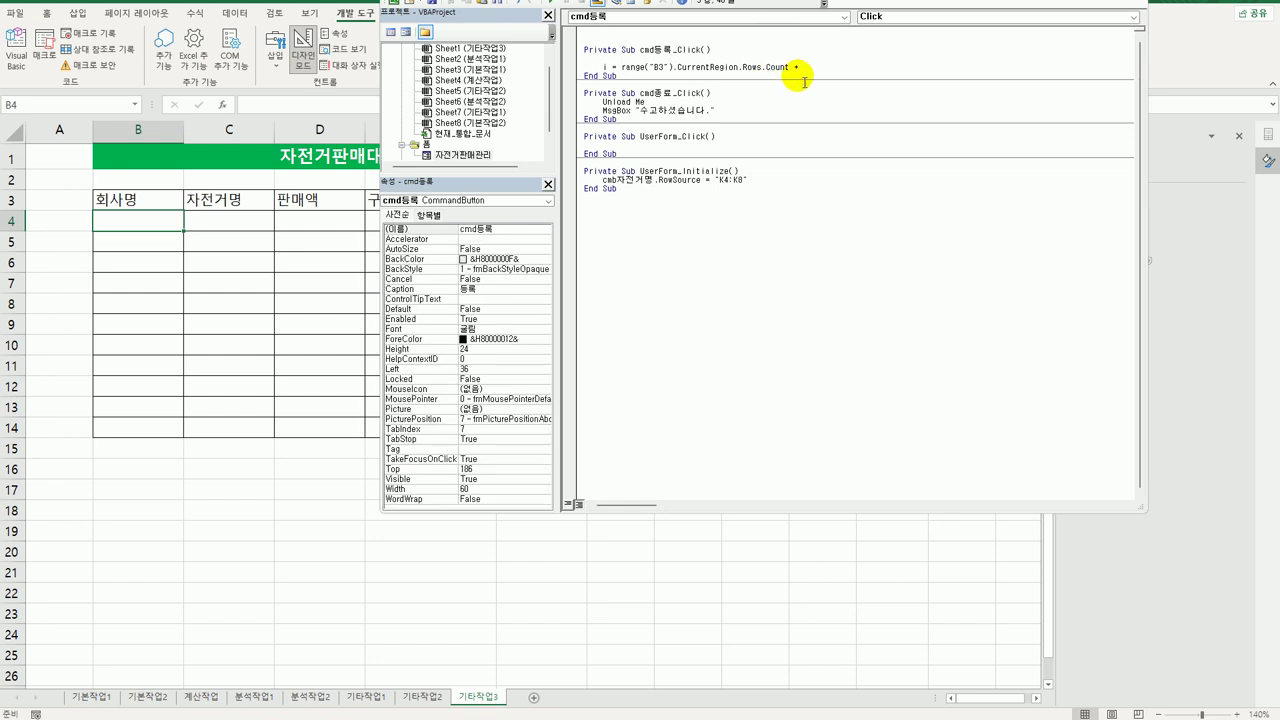
text(3)
key(Return)
key(Return)
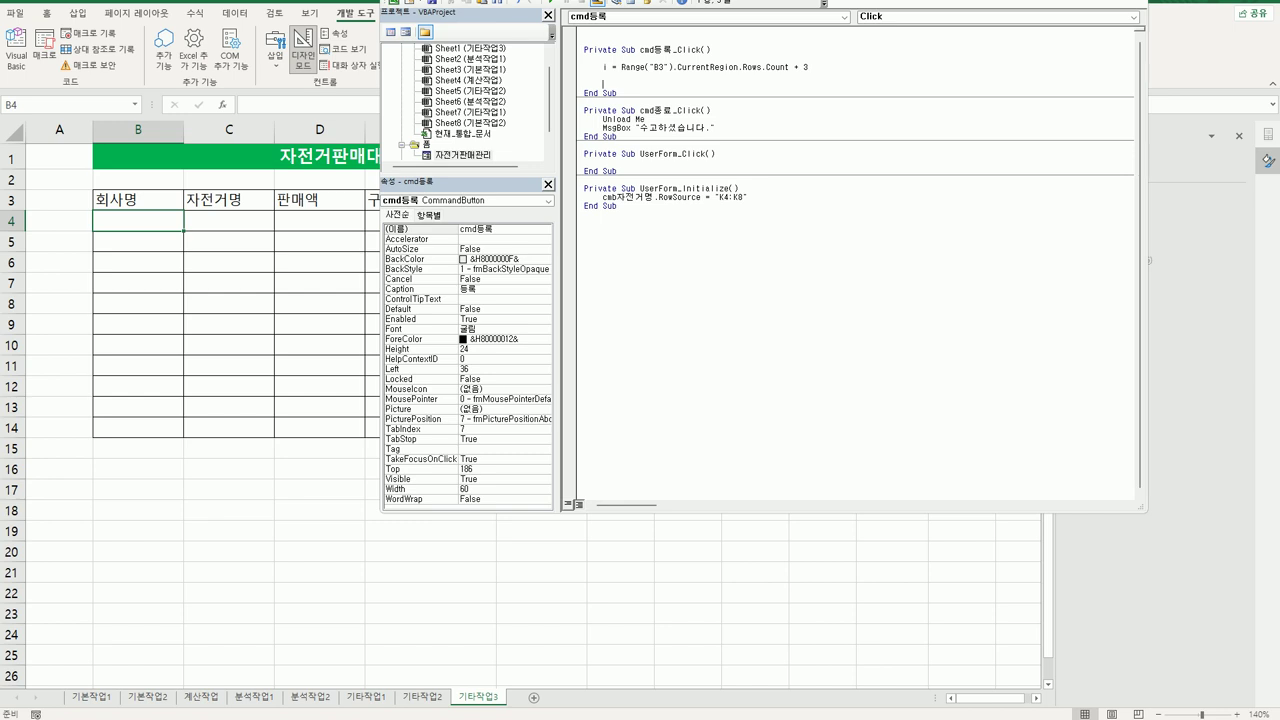
- Add the line Cells(i, 2) = txt회사명.Value, copying the 회사명 text box's name from its properties on the form
text(cells(i,2) = cm)
key(BackSpace)
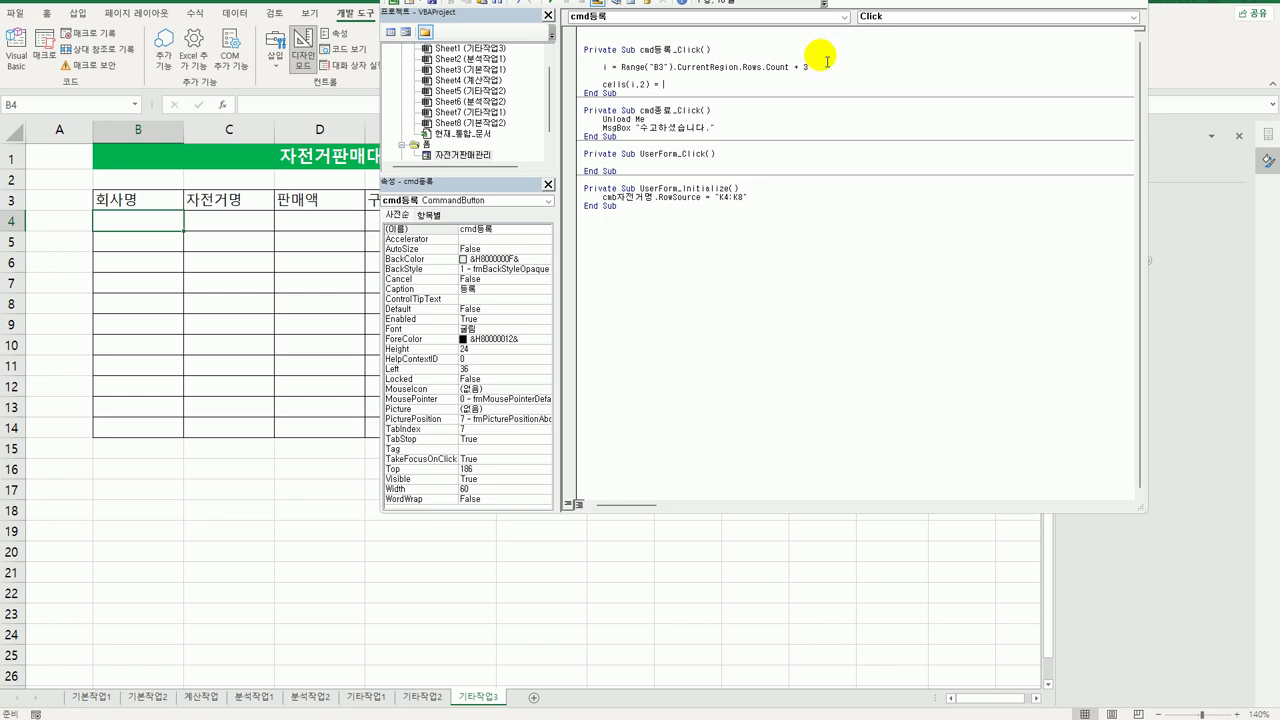
double_click(469, 157)
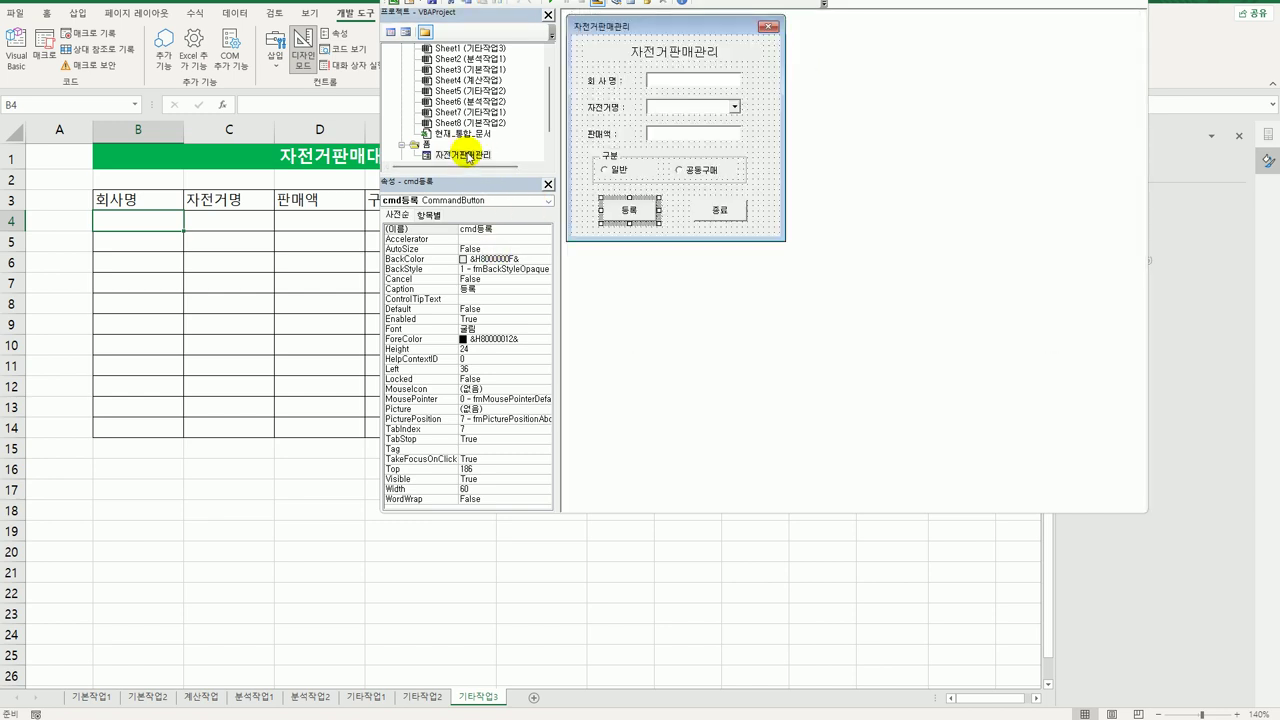
click(666, 82)
click(494, 234)
key(ctrl+c)
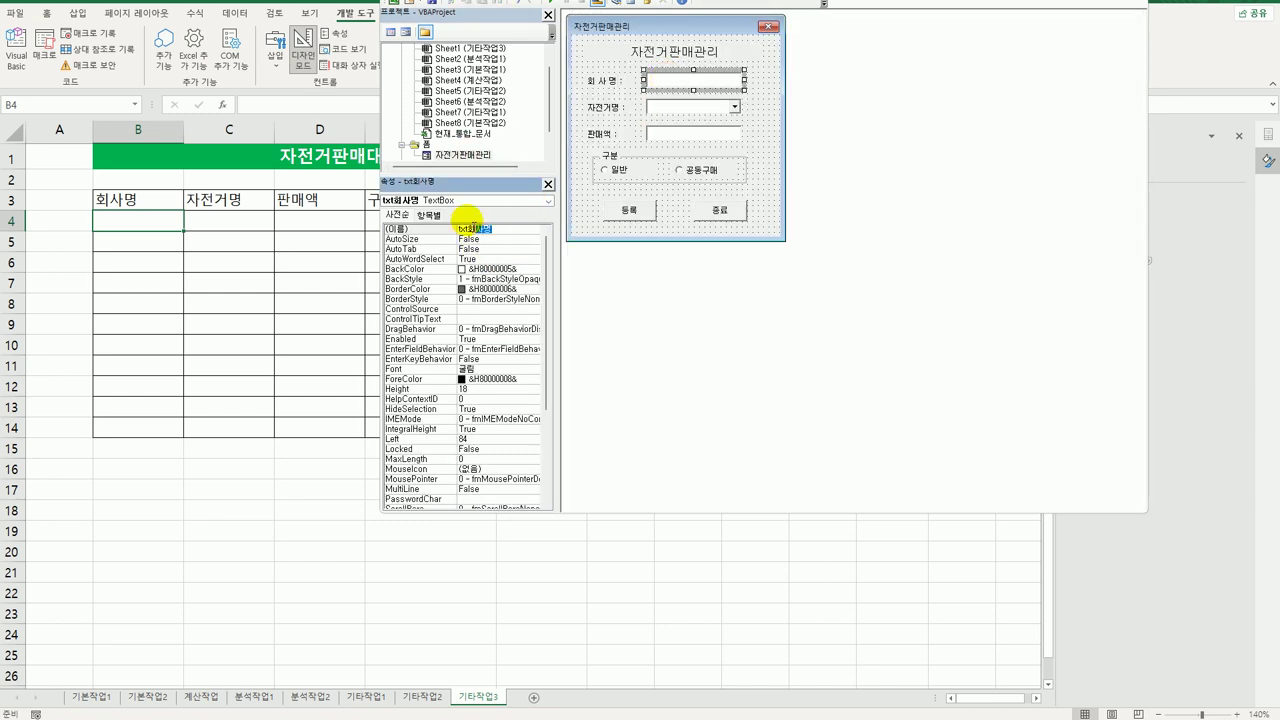
click(643, 214)
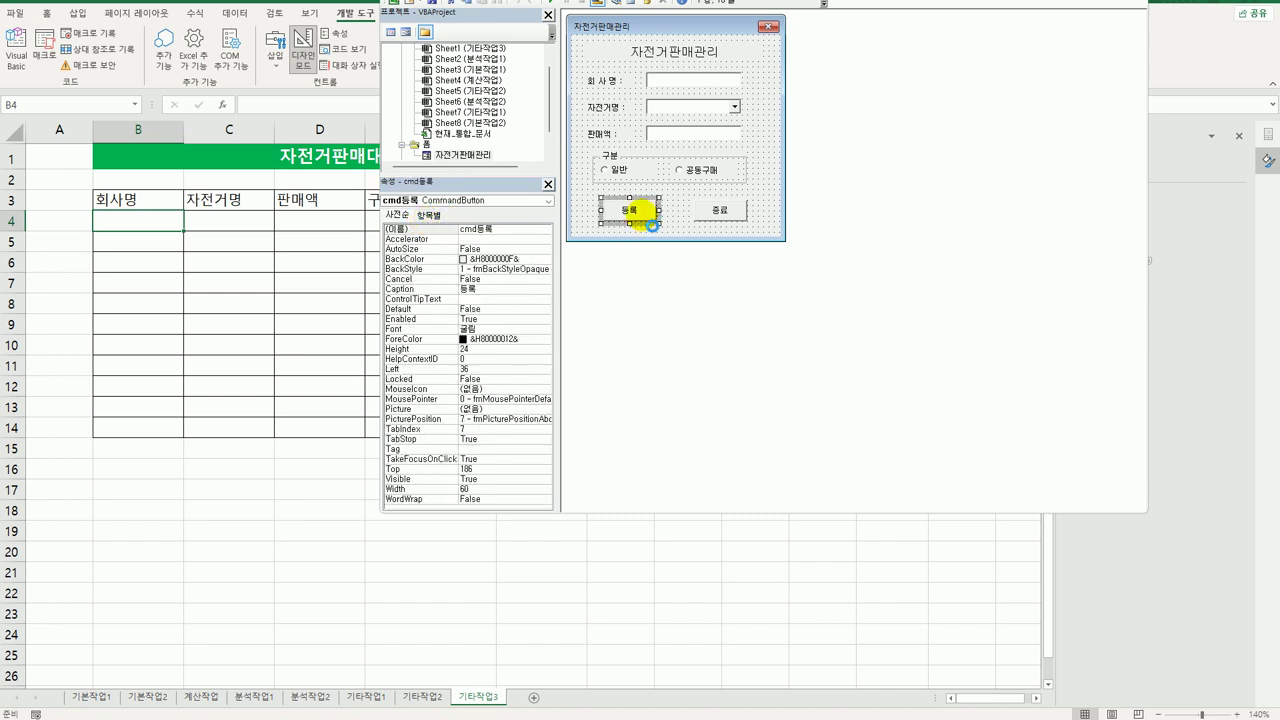
double_click(643, 214)
key(ctrl+v)
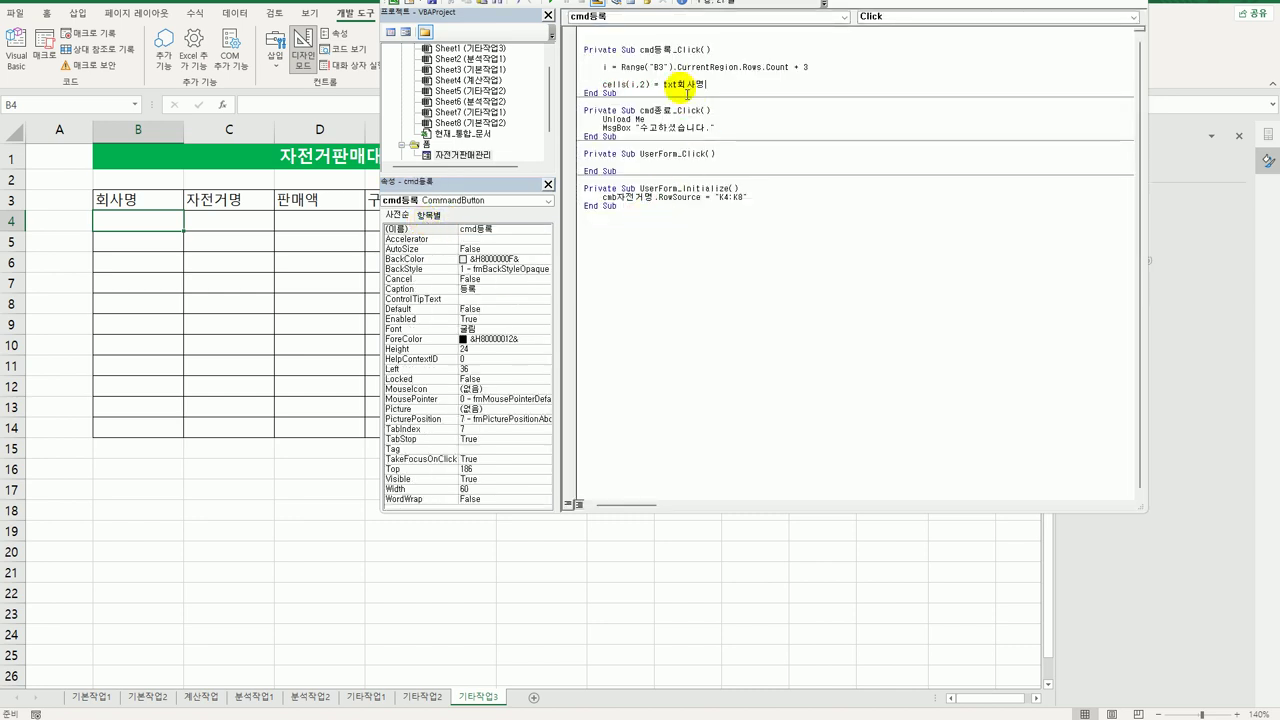
text(.Value)
key(Return)
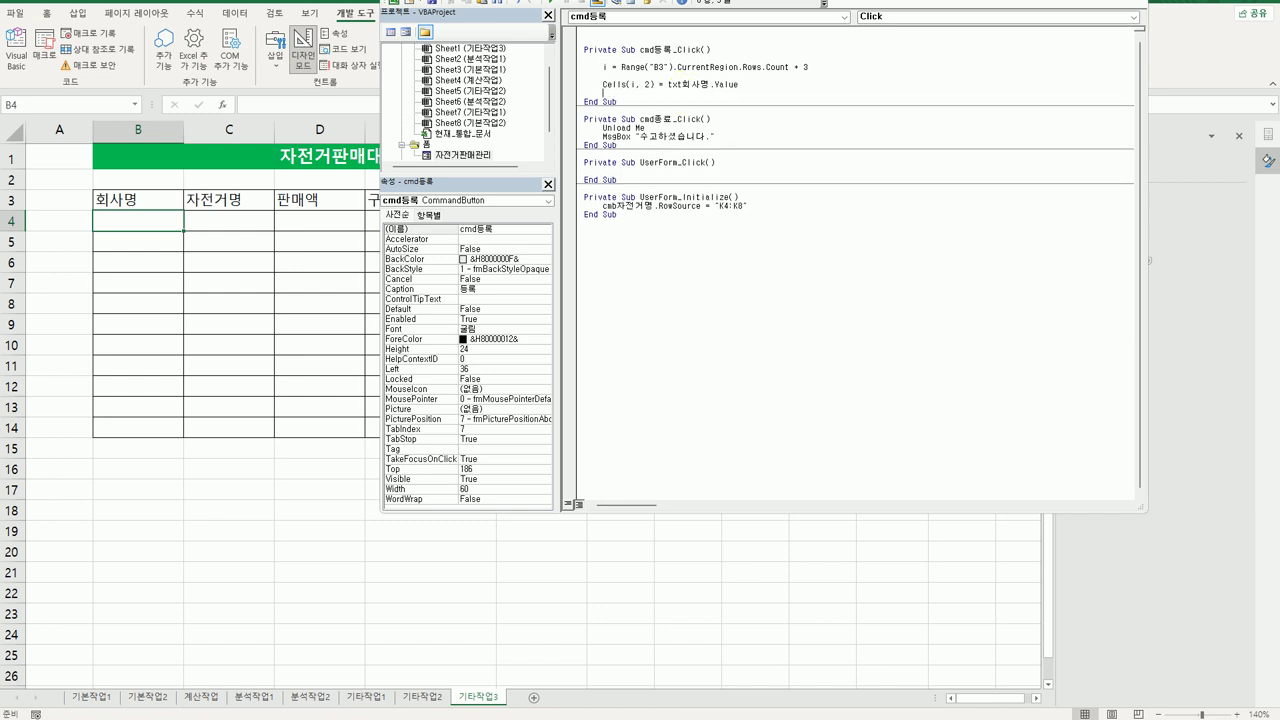
- Duplicate the Cells(i, 2) line beneath itself and change the copy's column number to 3
drag(602, 84, 738, 84)
key(ctrl+c)
key(Down)
key(ctrl+v)
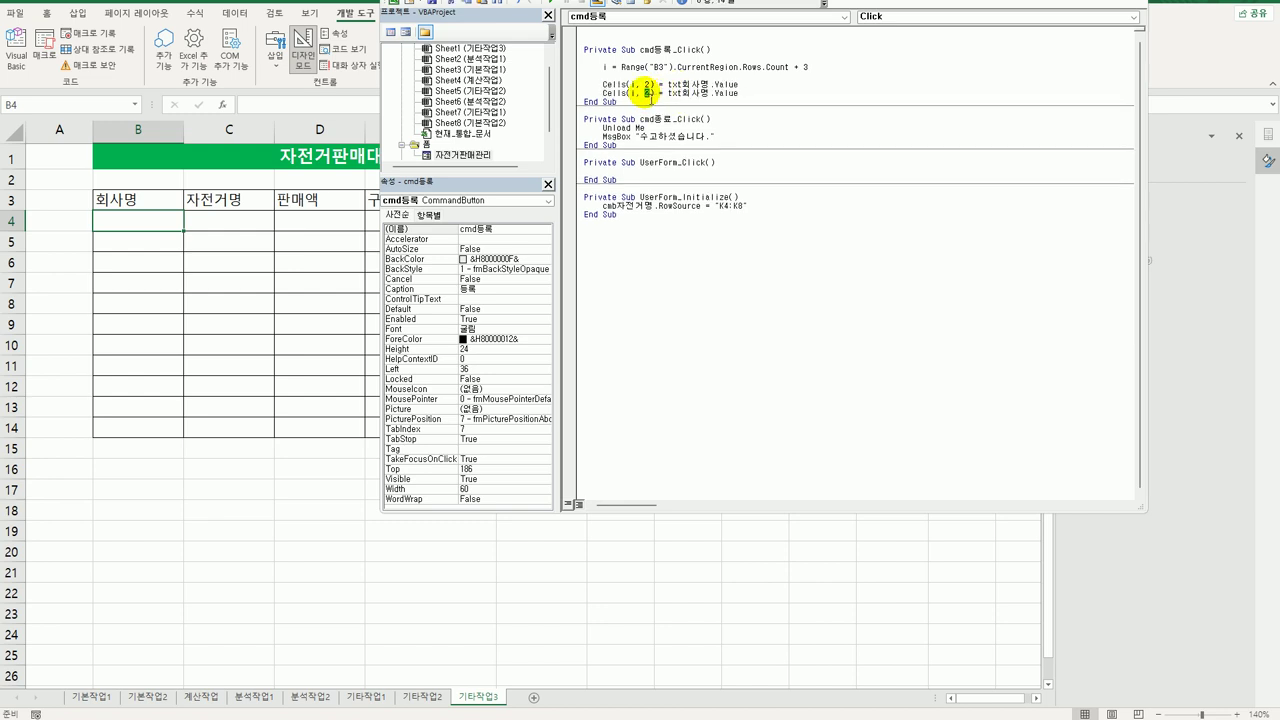
double_click(647, 93)
text(3)
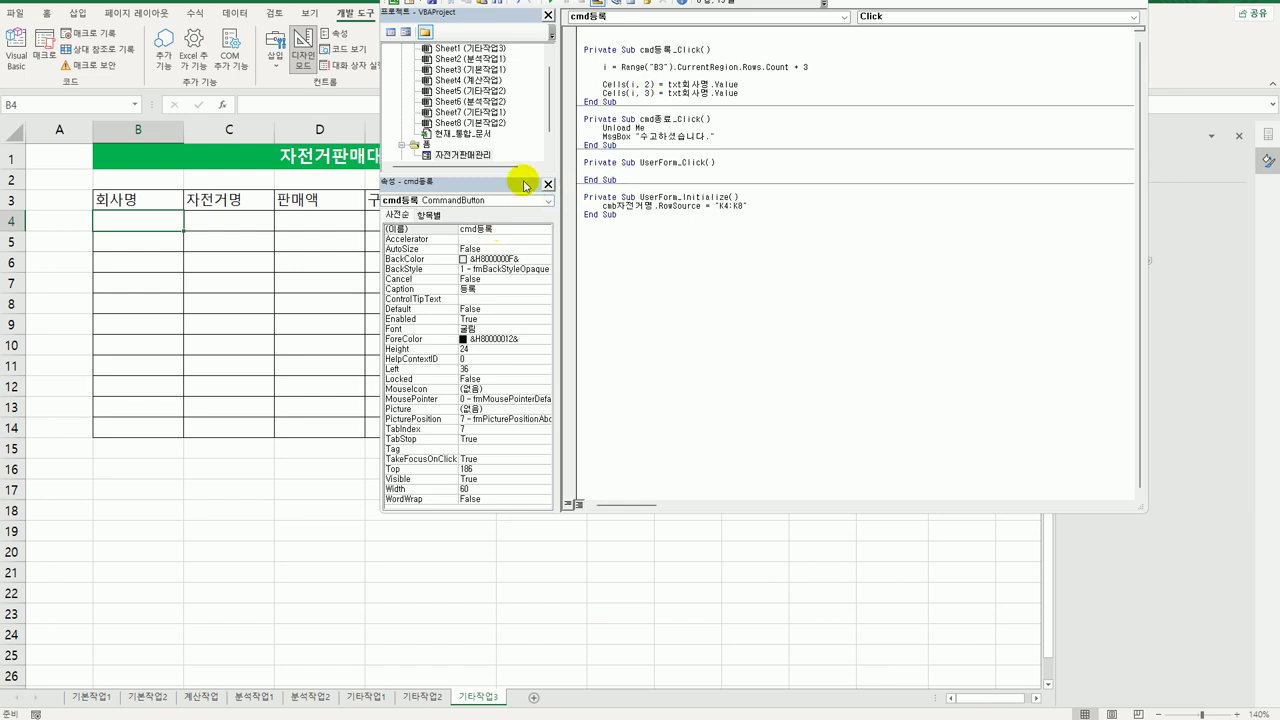
- Replace the control name in the Cells(i, 3) line with cmb자전거명, copied from the 자전거명 combo box's name property on the form
double_click(446, 157)
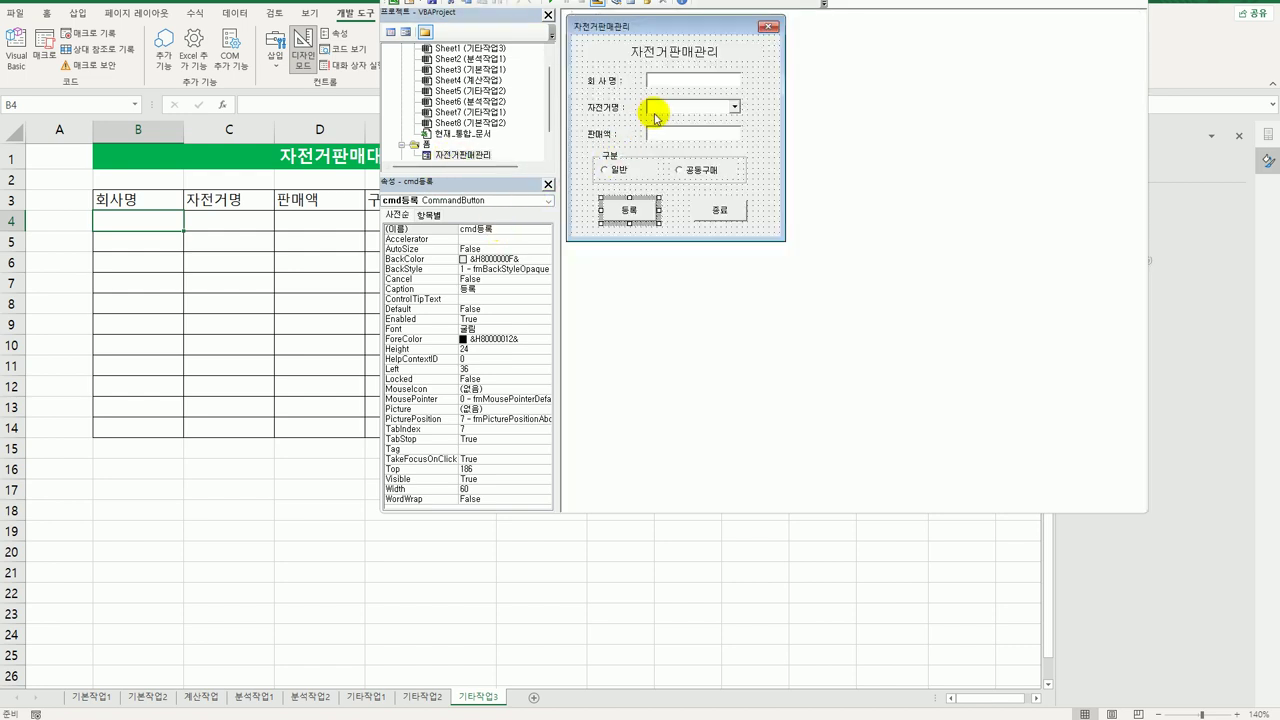
click(648, 108)
click(515, 229)
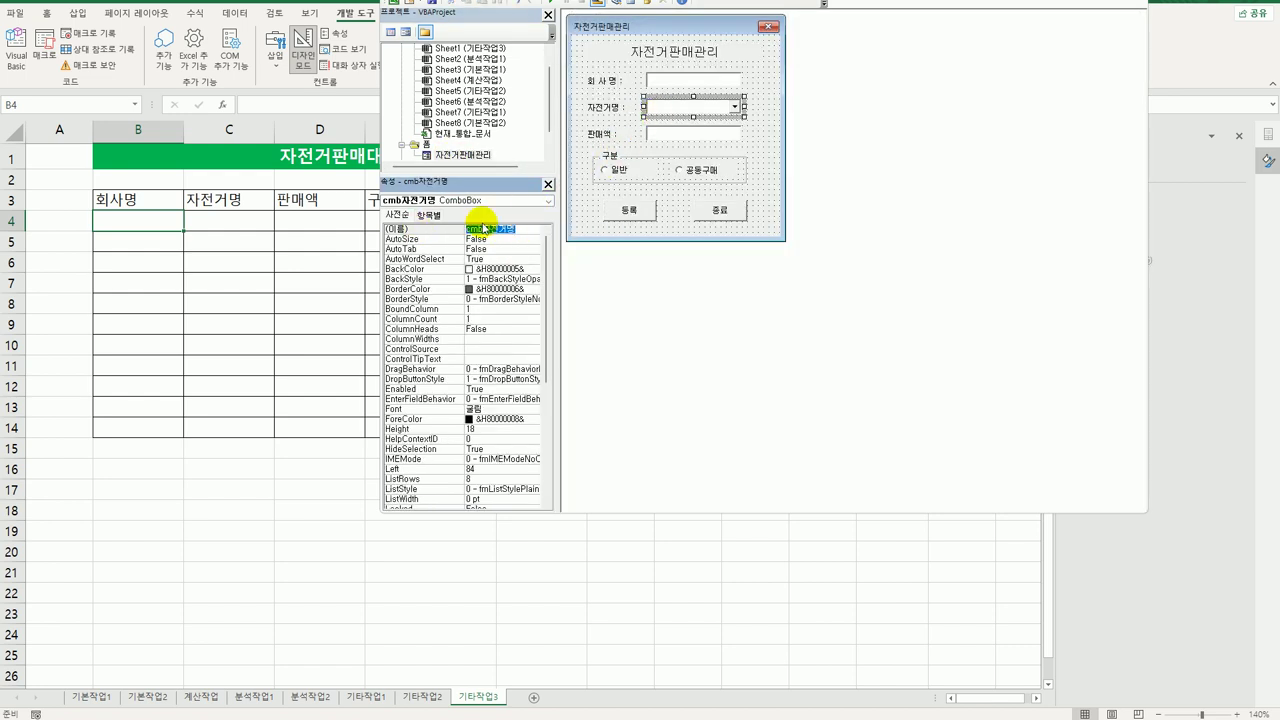
double_click(630, 211)
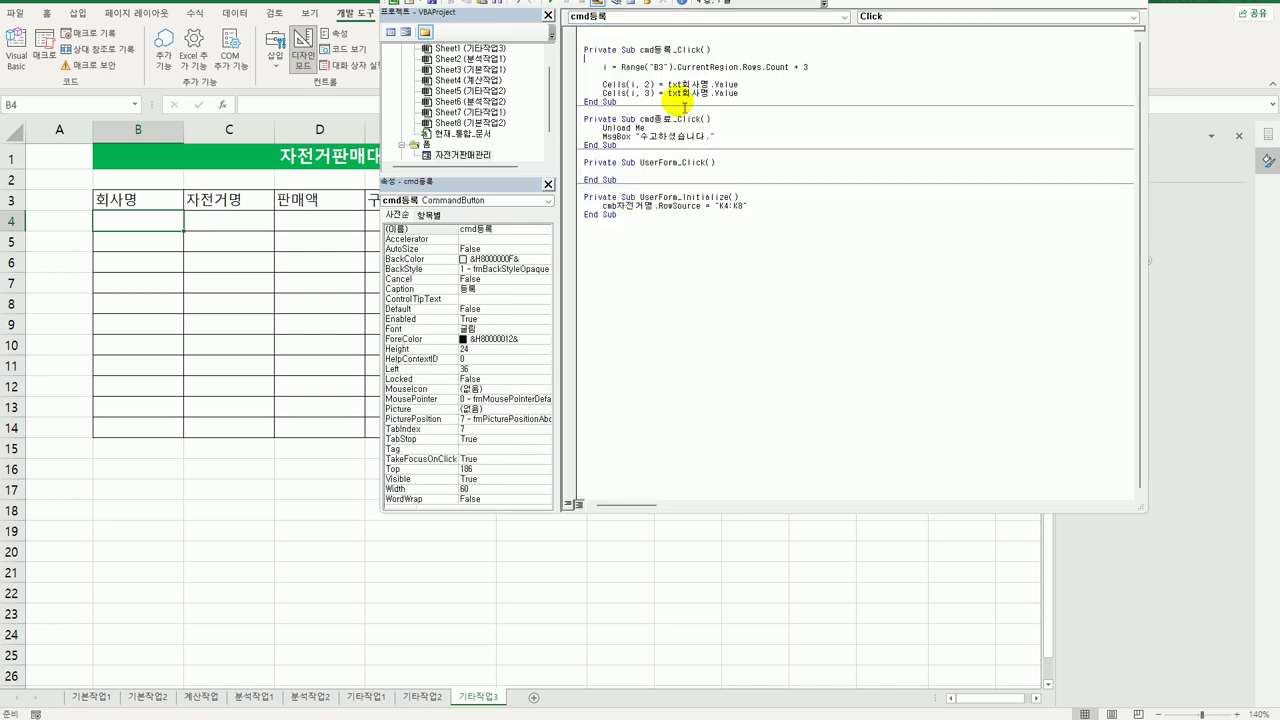
double_click(672, 93)
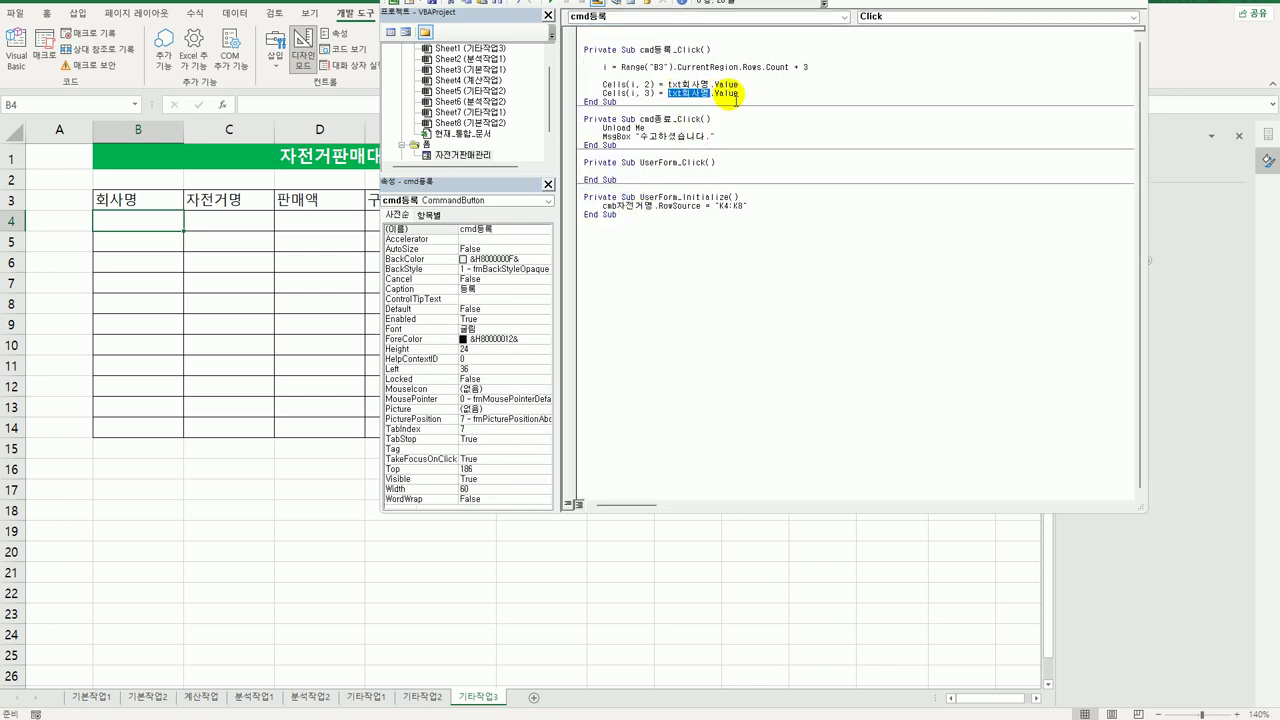
key(ctrl+v)
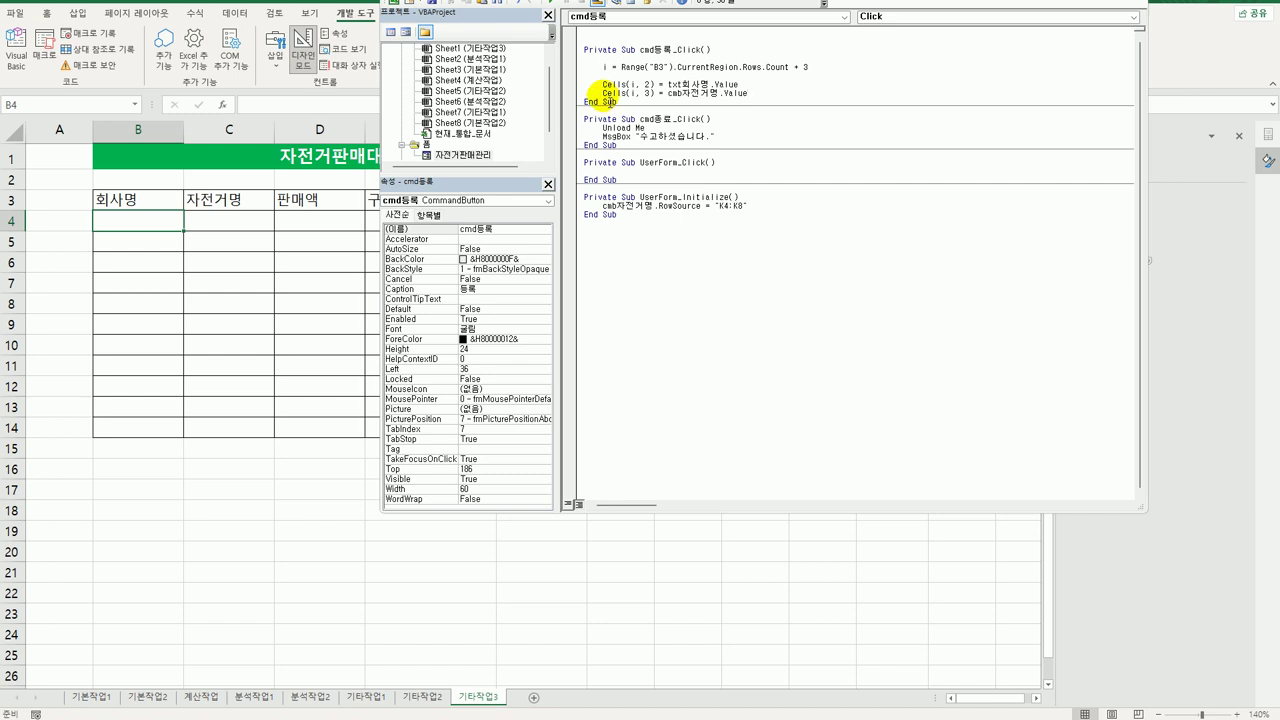
- Duplicate the Cells(i, 3) line beneath itself and change the copy's column number to 4
drag(601, 93, 768, 99)
key(ctrl+c)
click(776, 95)
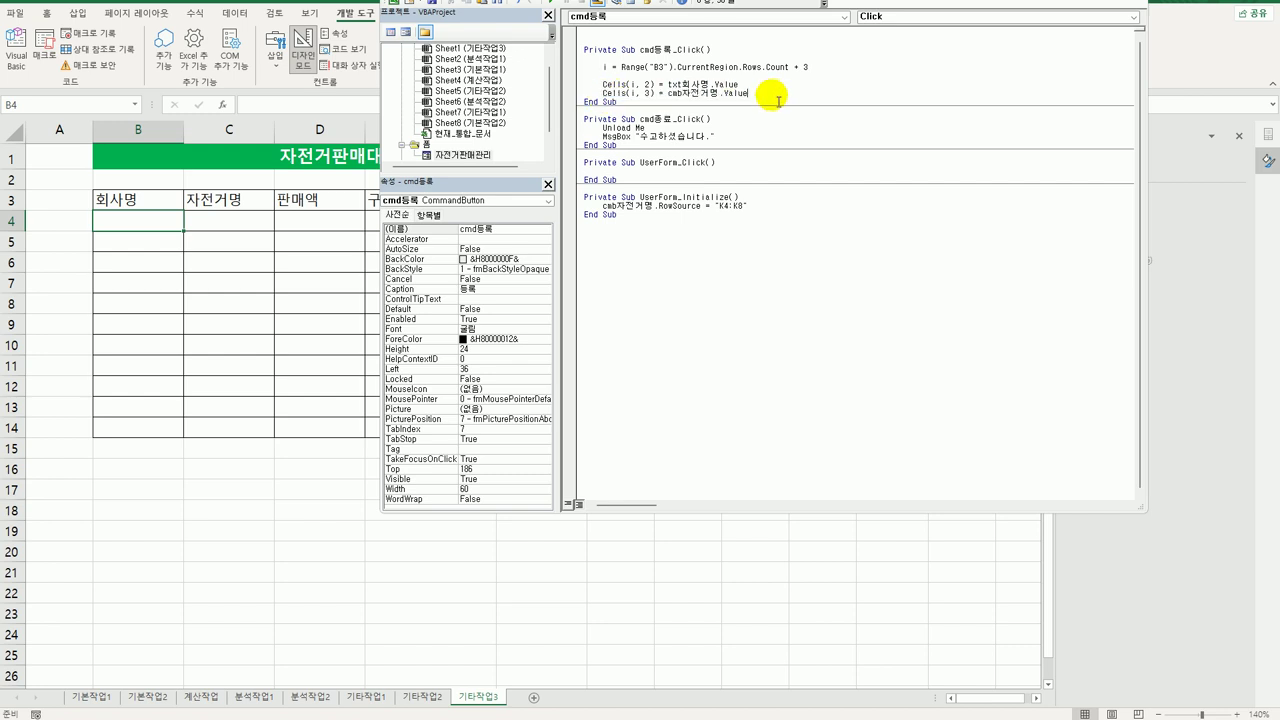
key(Return)
key(ctrl+v)
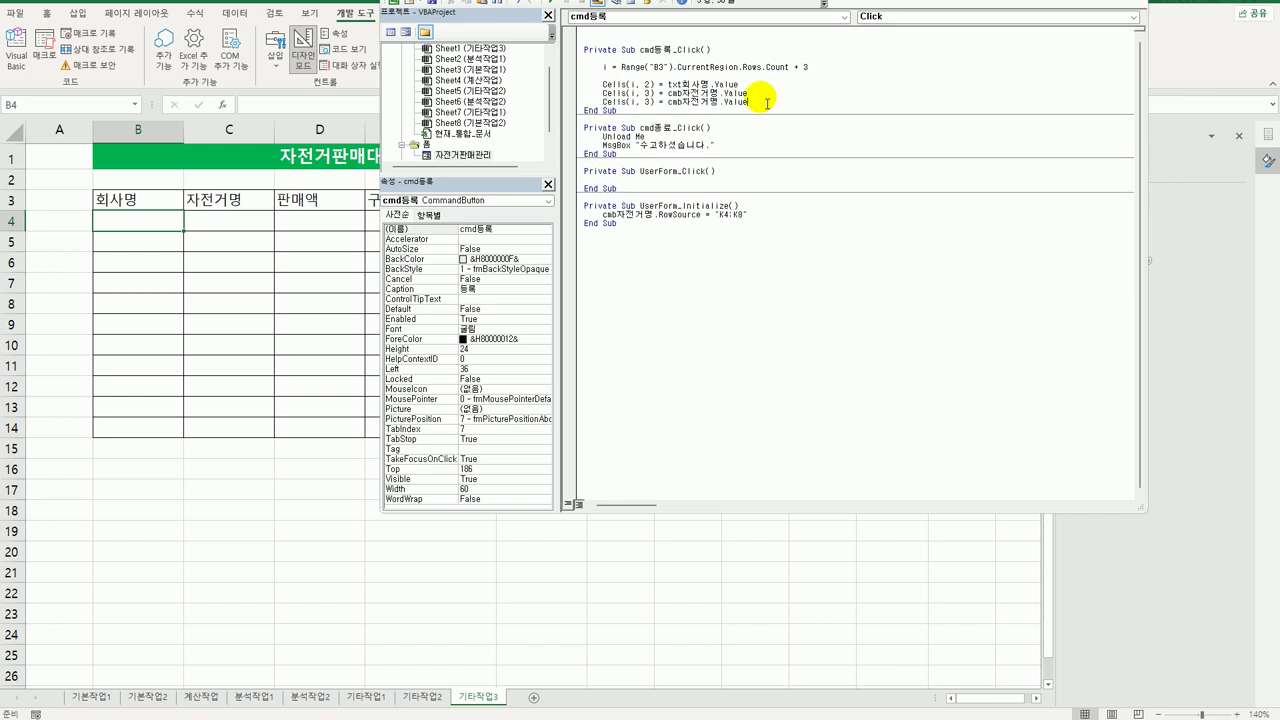
double_click(649, 101)
text(4)
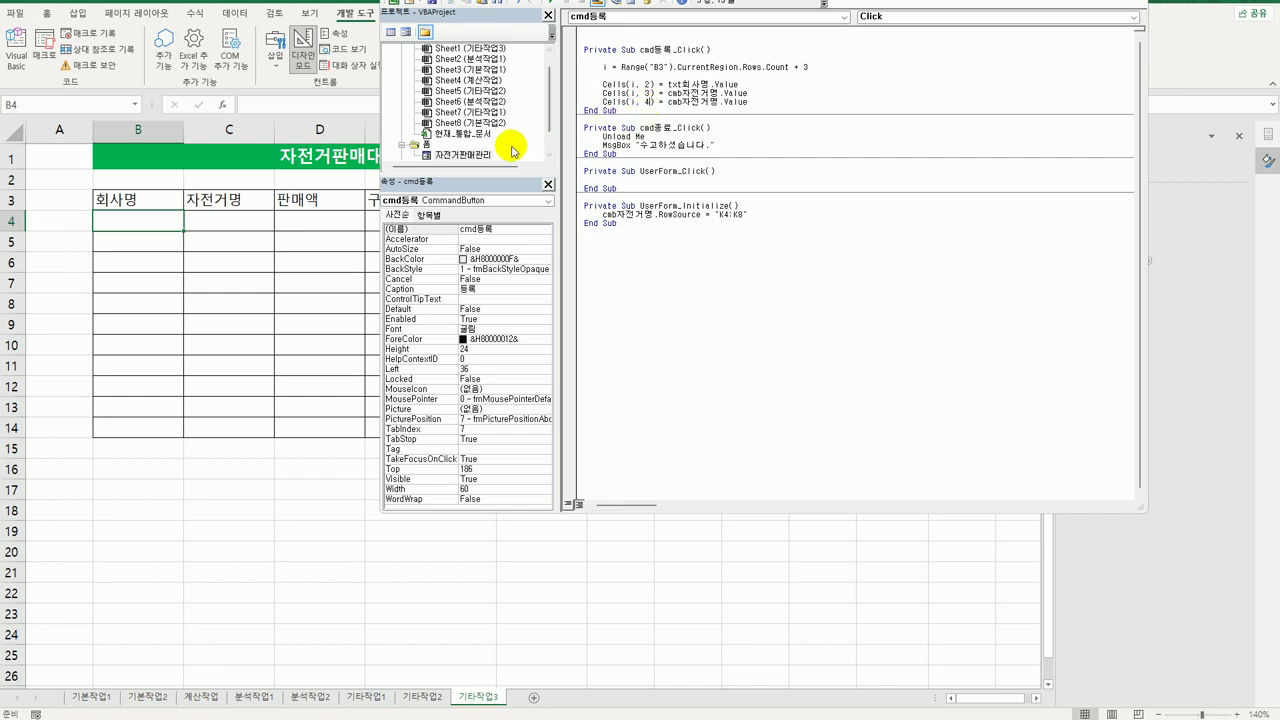
- Replace the control name in the Cells(i, 4) line with txt판매액, taken from the 판매액 text box's name on the form
double_click(464, 155)
click(690, 137)
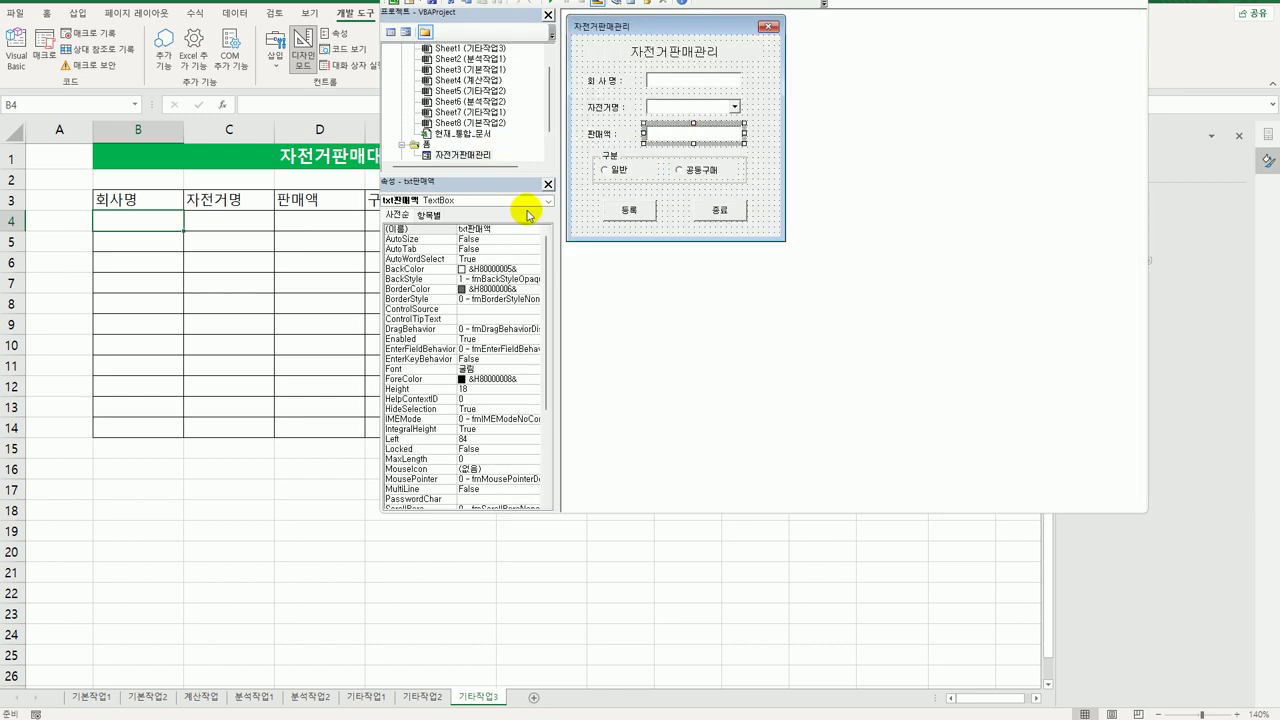
click(418, 229)
double_click(614, 210)
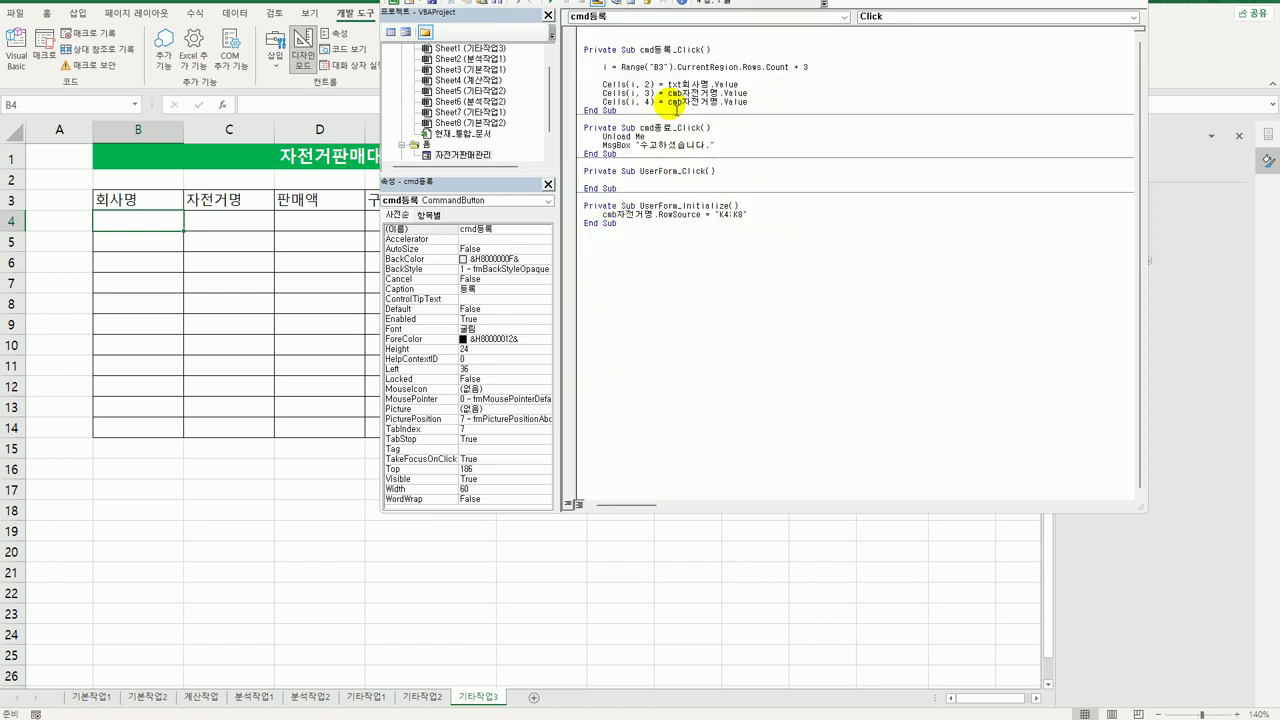
double_click(676, 104)
text(txt판매액)
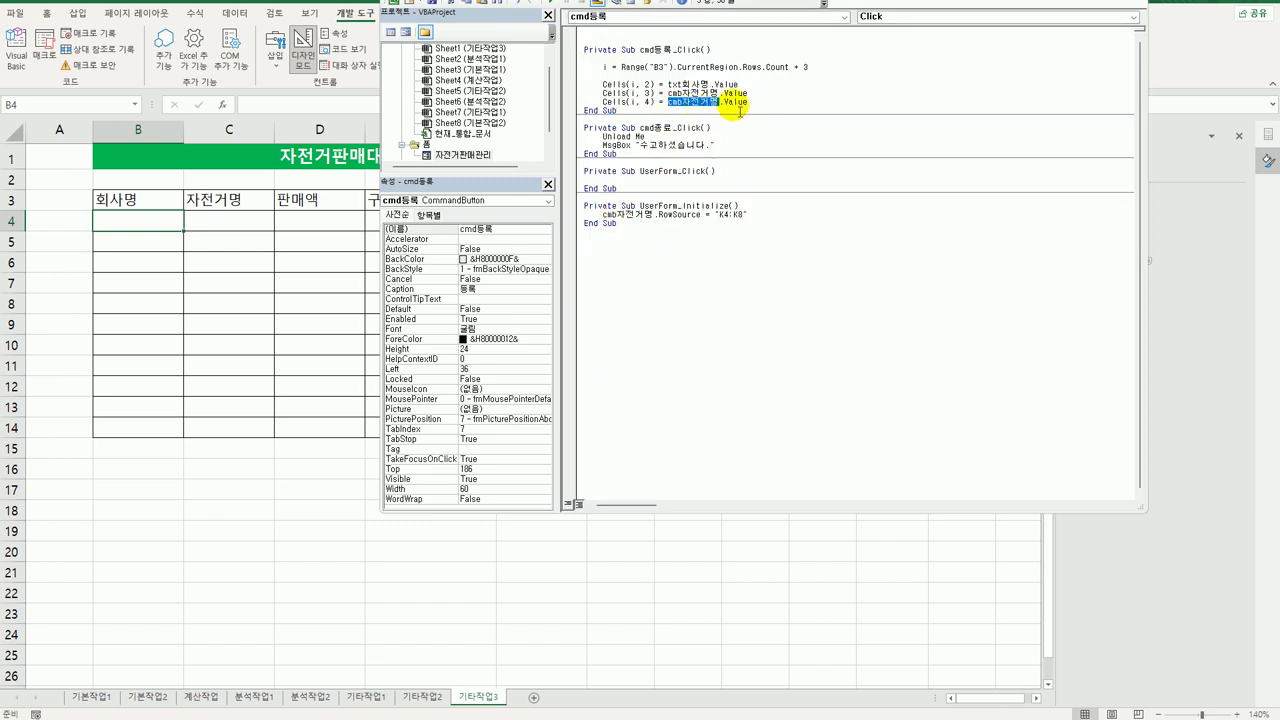
key(Return)
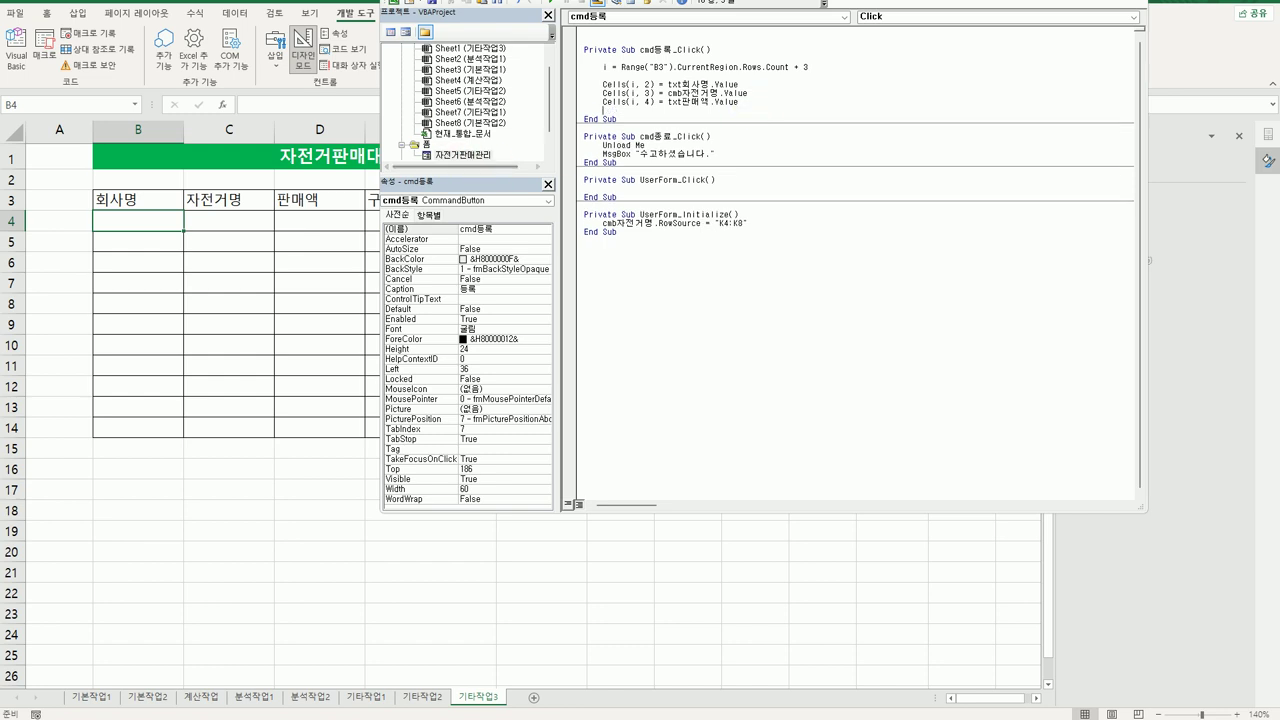
- Check the 구분 column on the sheet and the 일반 option button's name, and add the line If OP일반 = True Then to the 등록 procedure
click(300, 266)
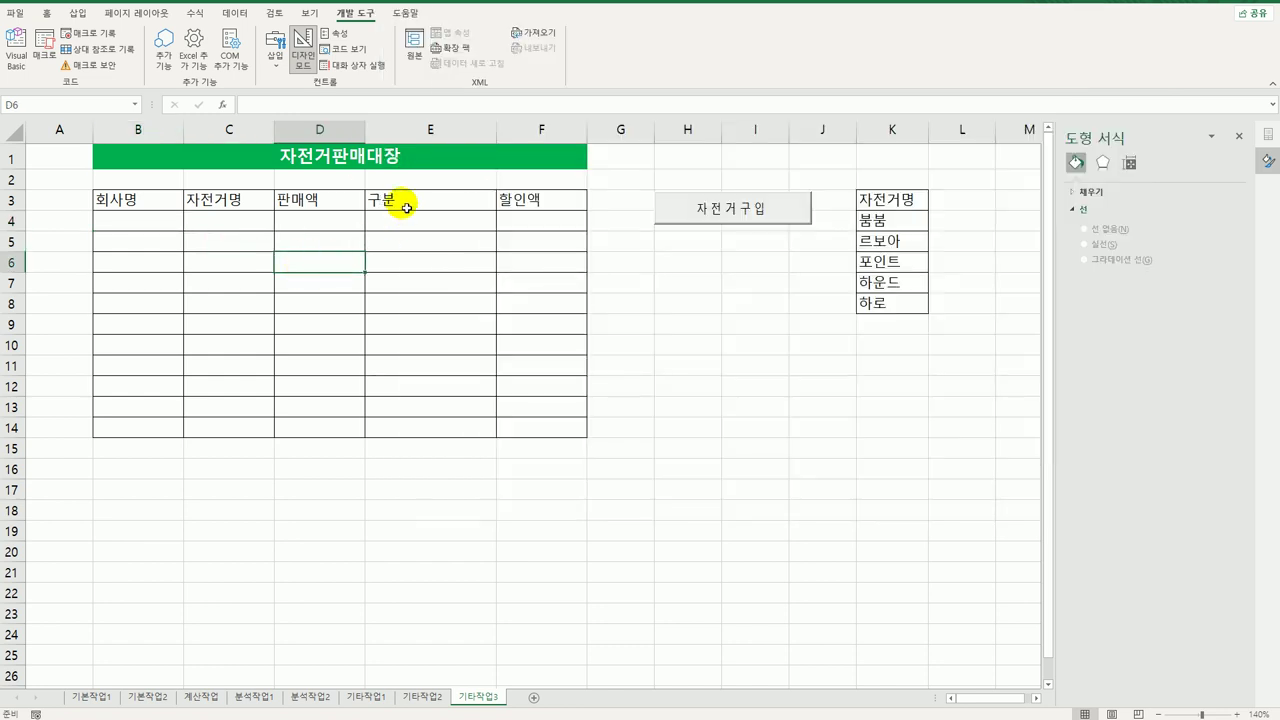
key(alt+F11)
double_click(462, 155)
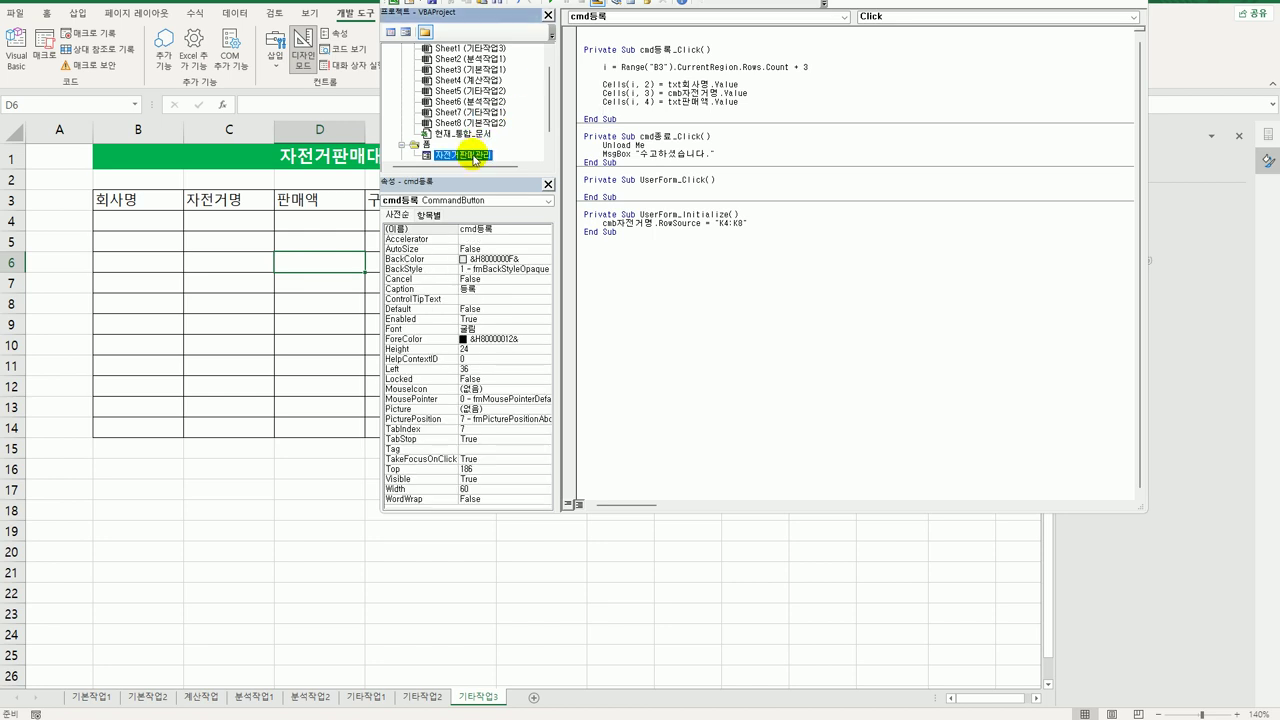
click(627, 175)
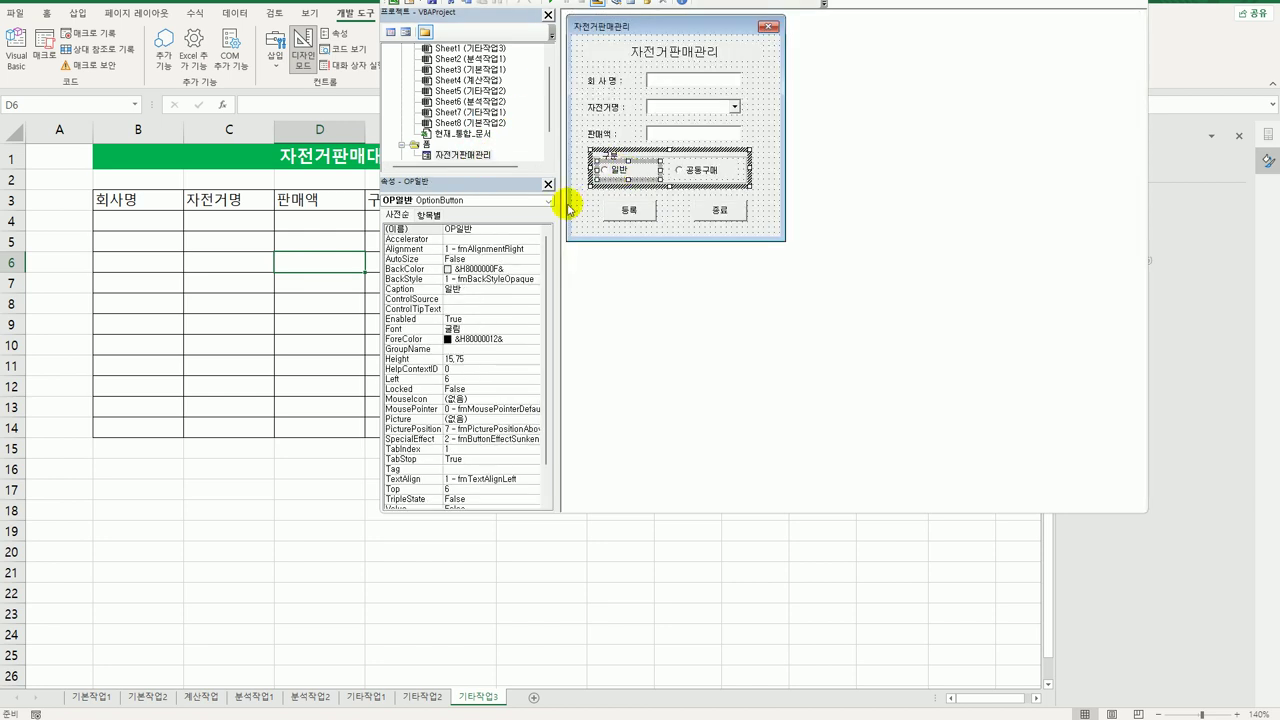
click(412, 229)
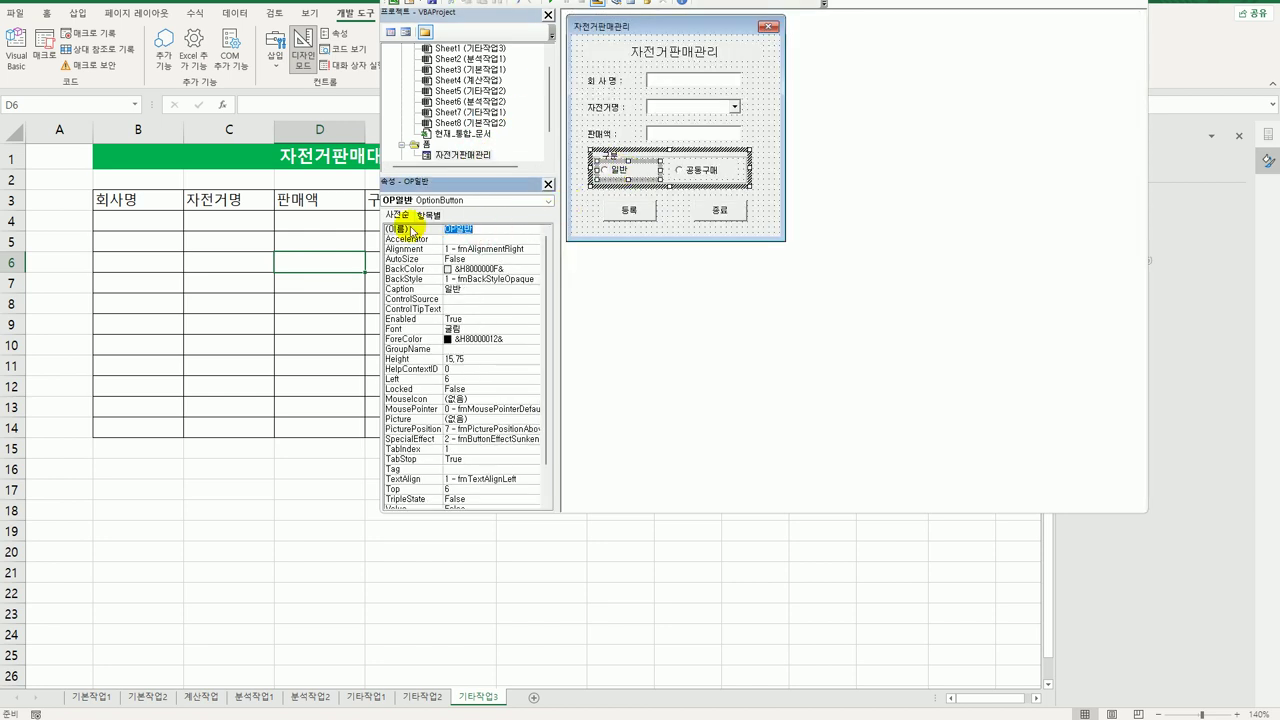
double_click(646, 218)
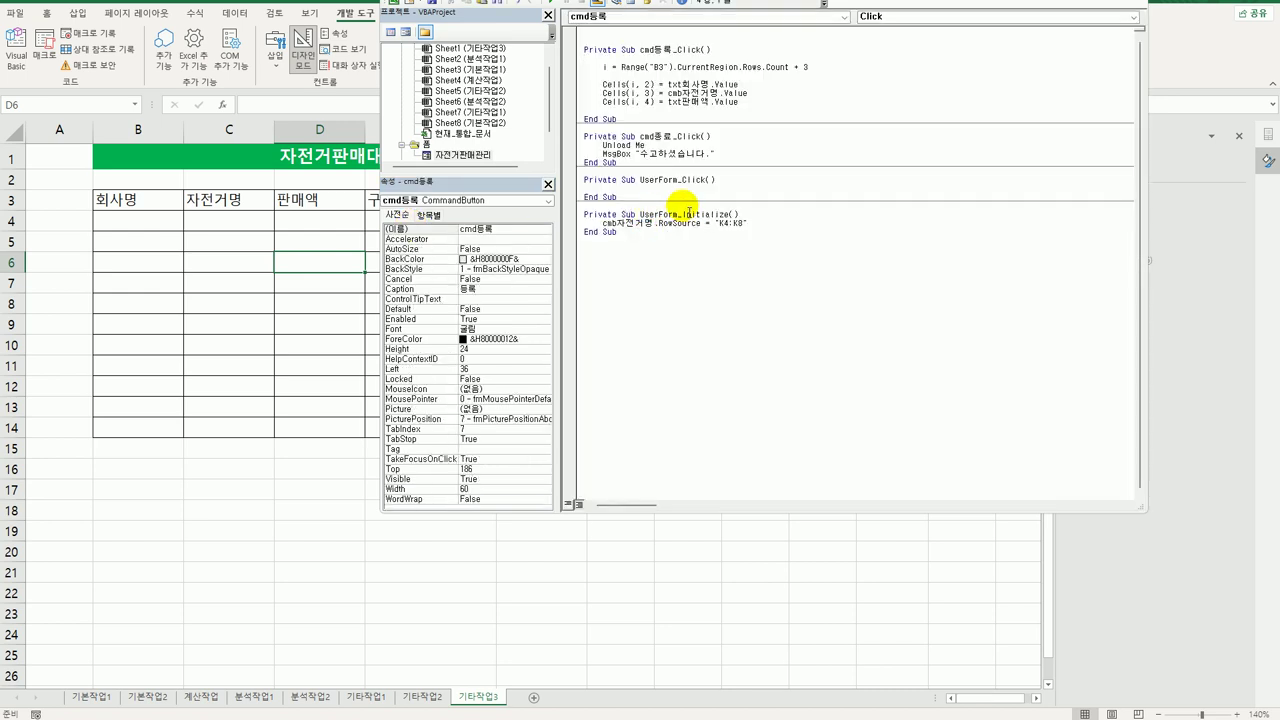
click(785, 112)
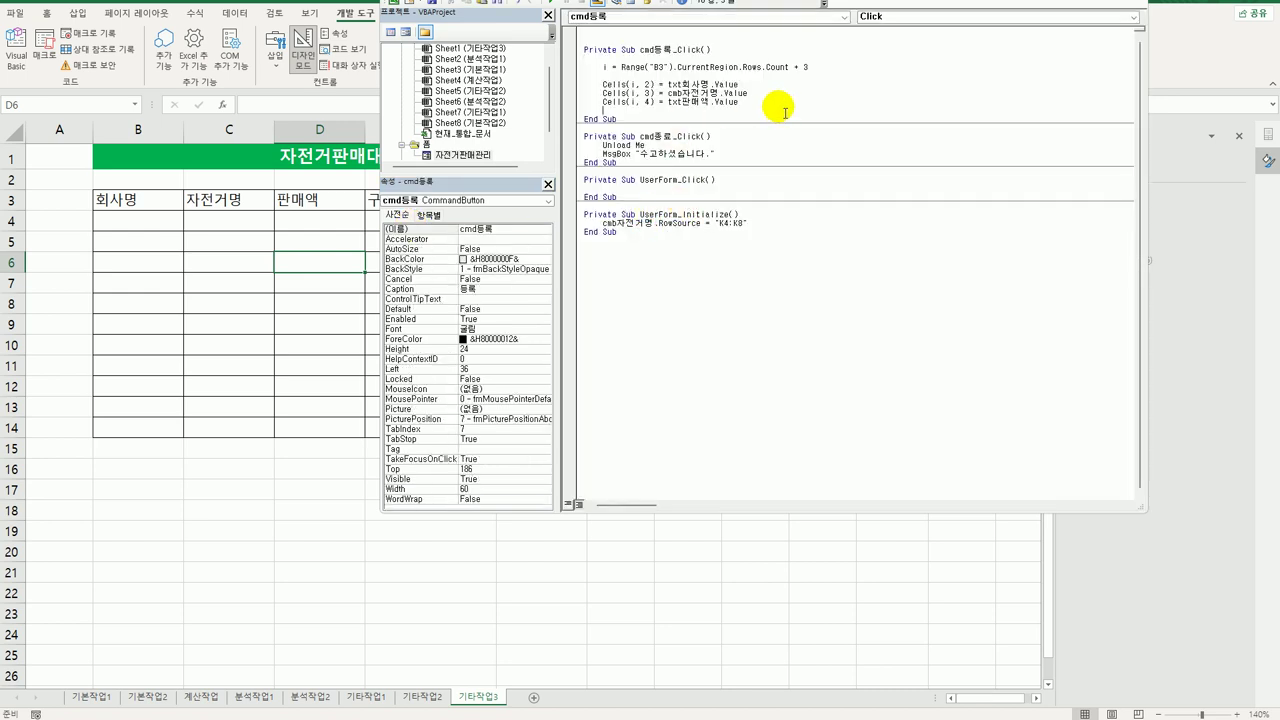
key(Return)
text(if )
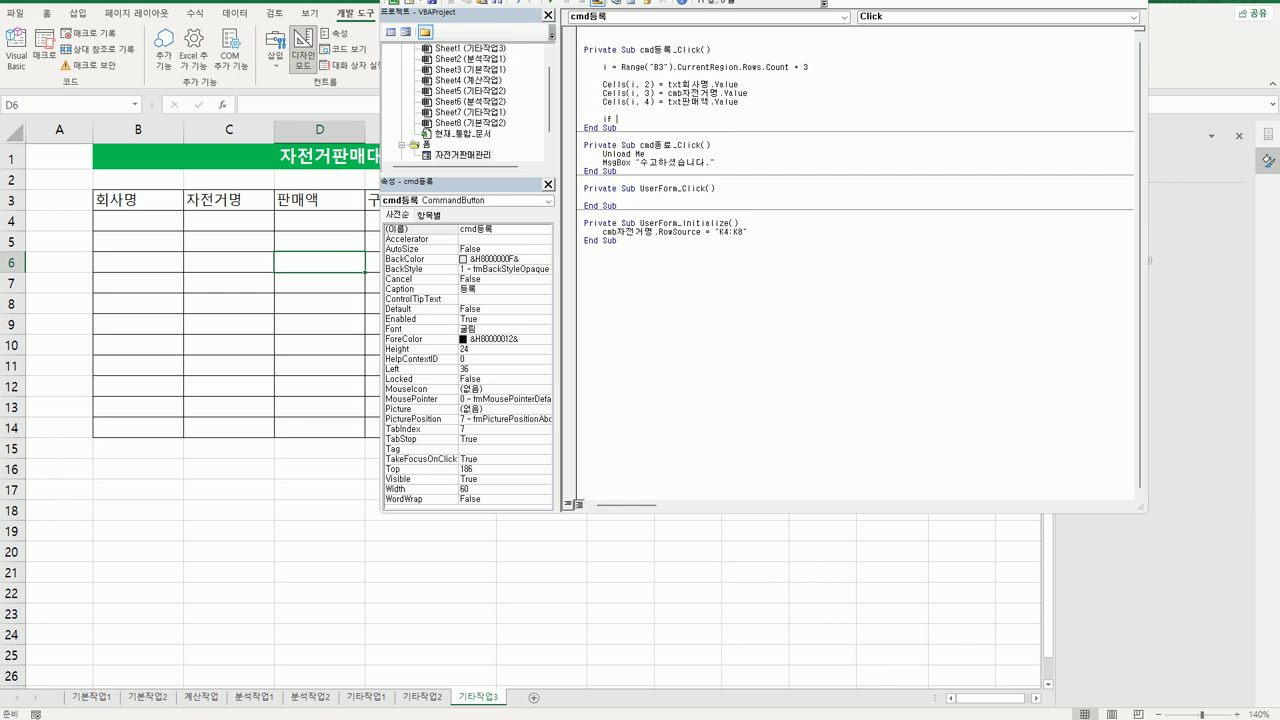
text(OP일반 = true Then)
key(Return)
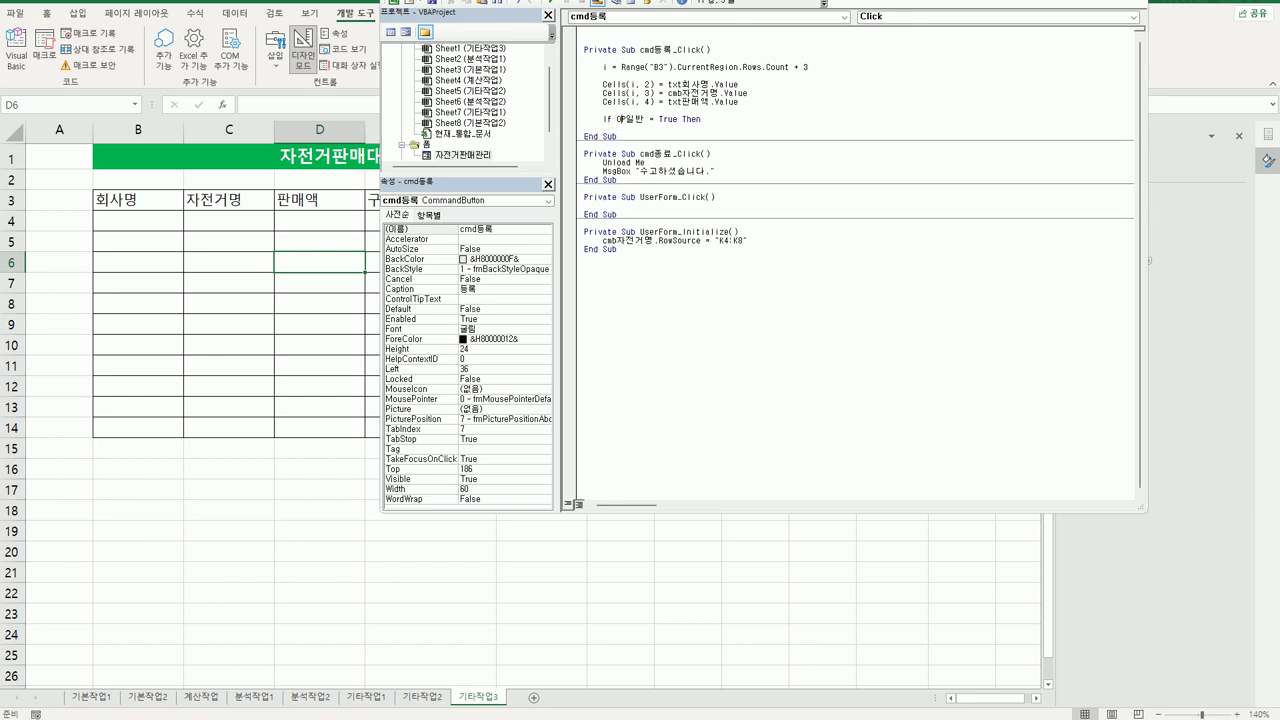
- Copy the Cells(i, 4) line into the If block and turn it into Cells(i, 5) = "일반"
drag(603, 101, 738, 101)
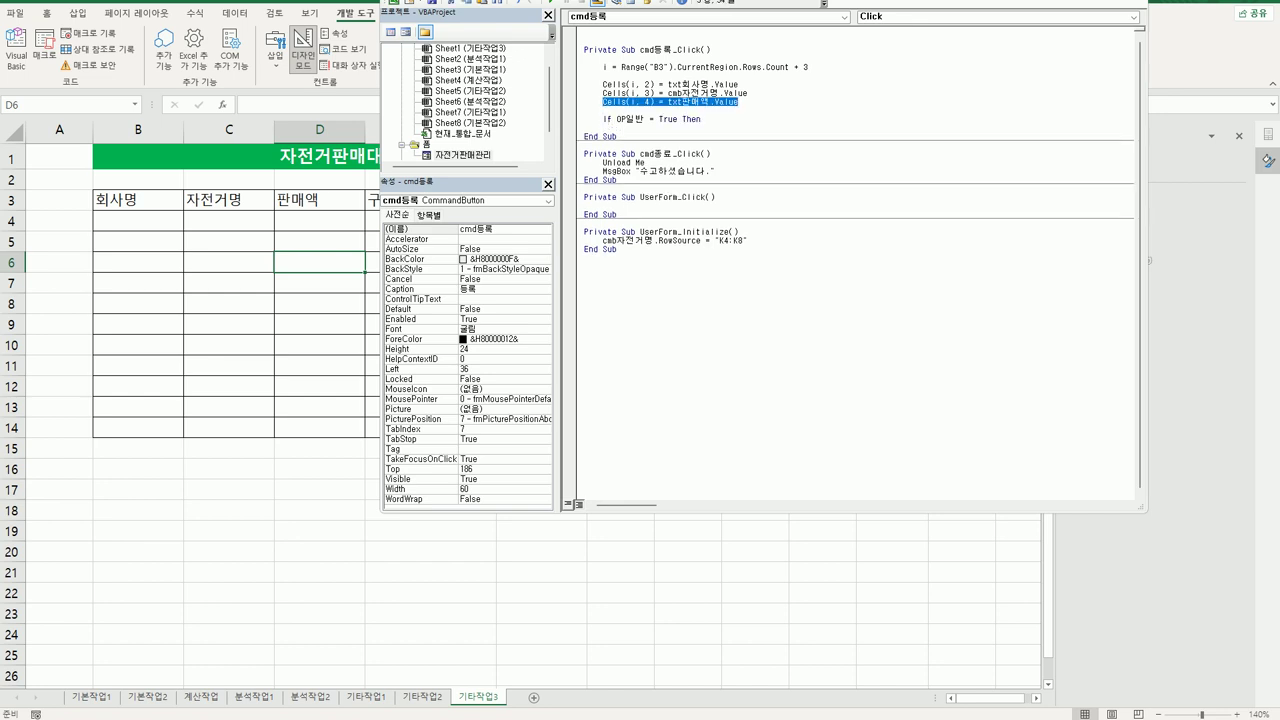
click(703, 119)
key(ctrl+v)
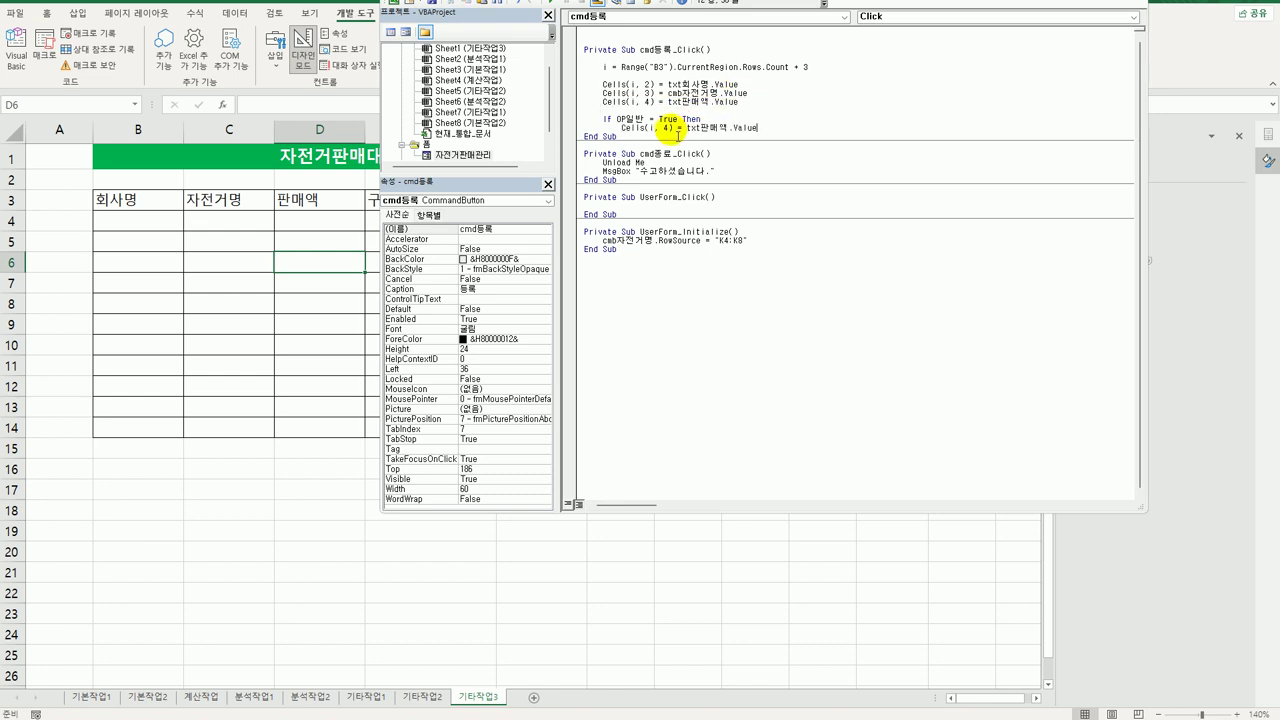
double_click(667, 128)
text(5)
drag(687, 128, 802, 135)
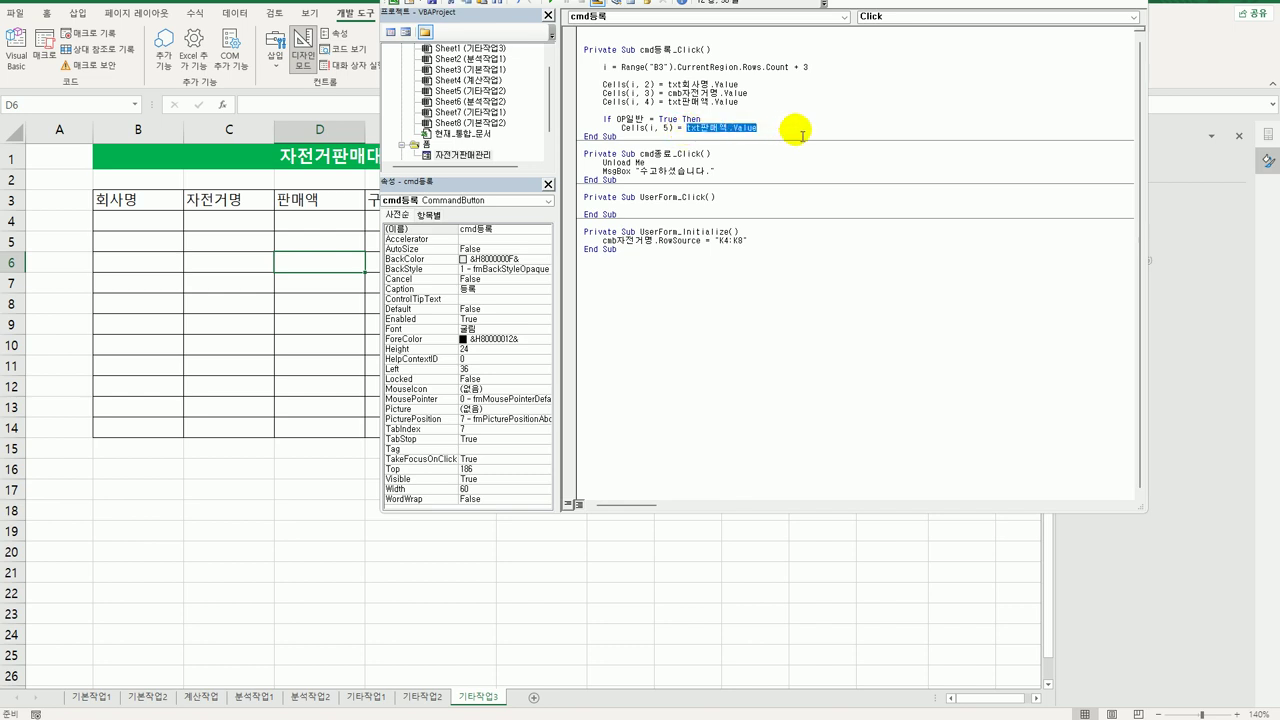
text("일반")
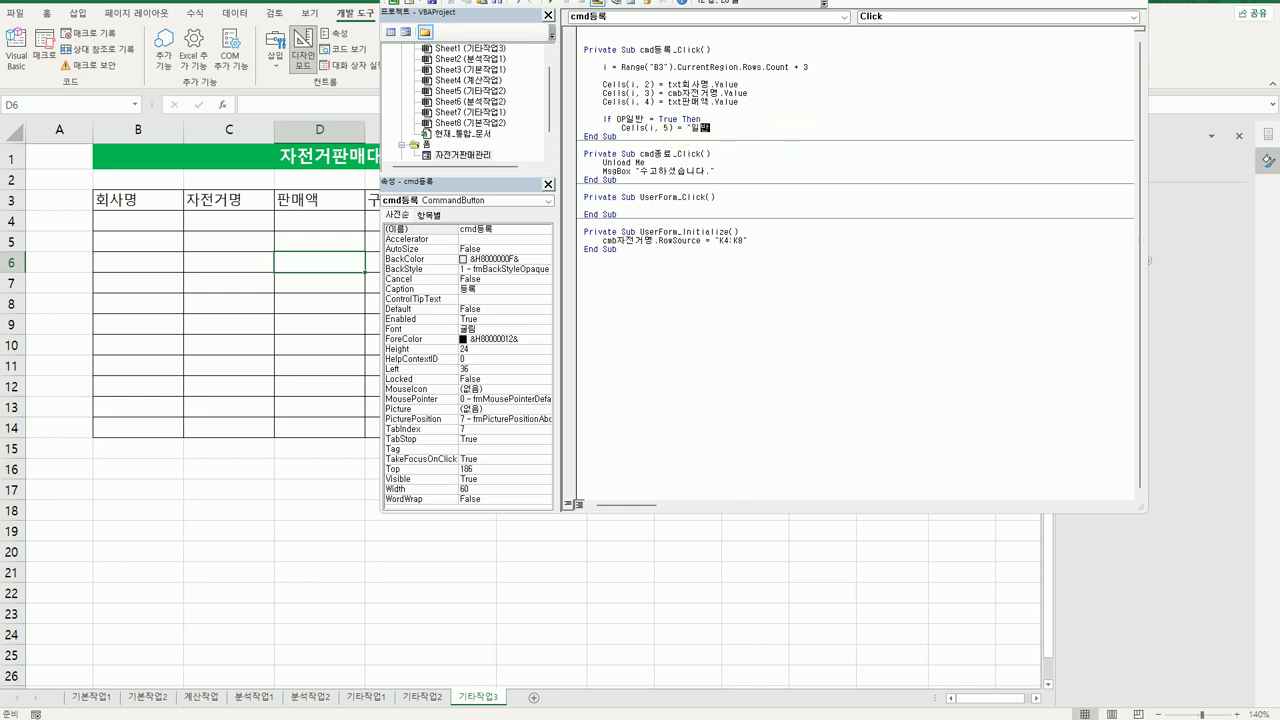
- Add another copy of the 판매액 line under the "일반" line and edit it to Cells(i, 6) = txt판매액 * 0.03
key(Return)
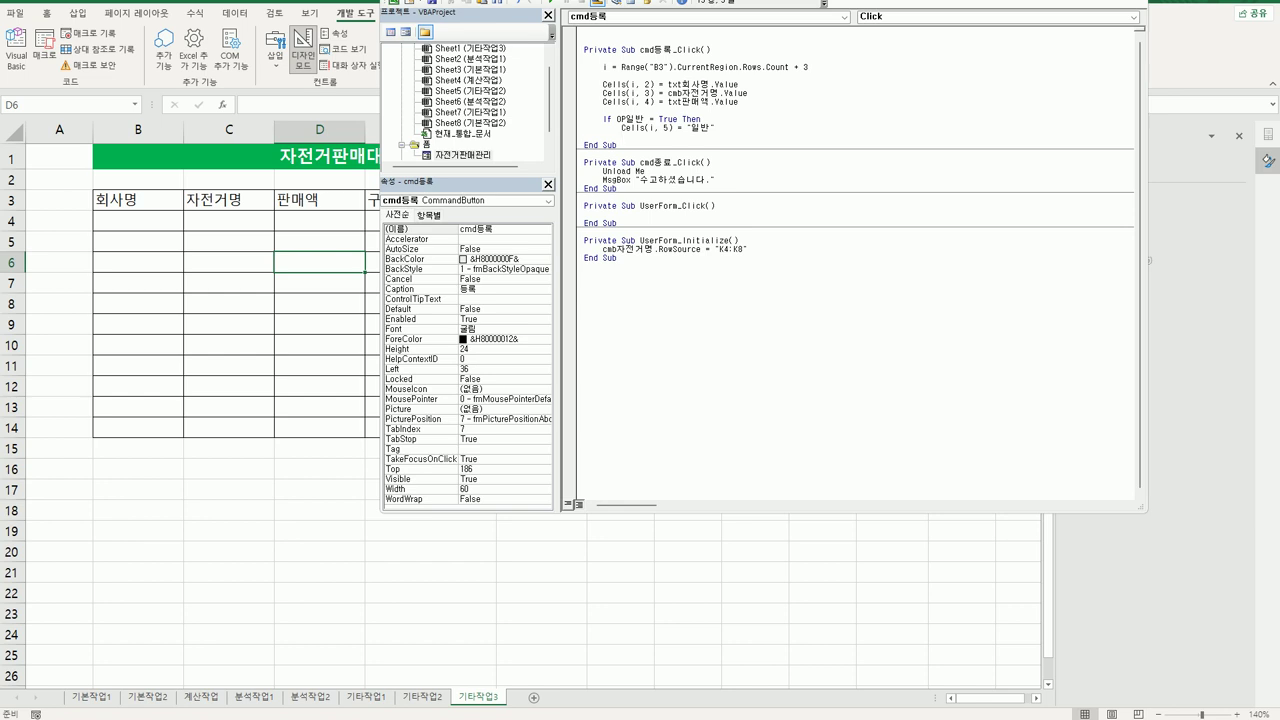
key(ctrl+v)
double_click(667, 136)
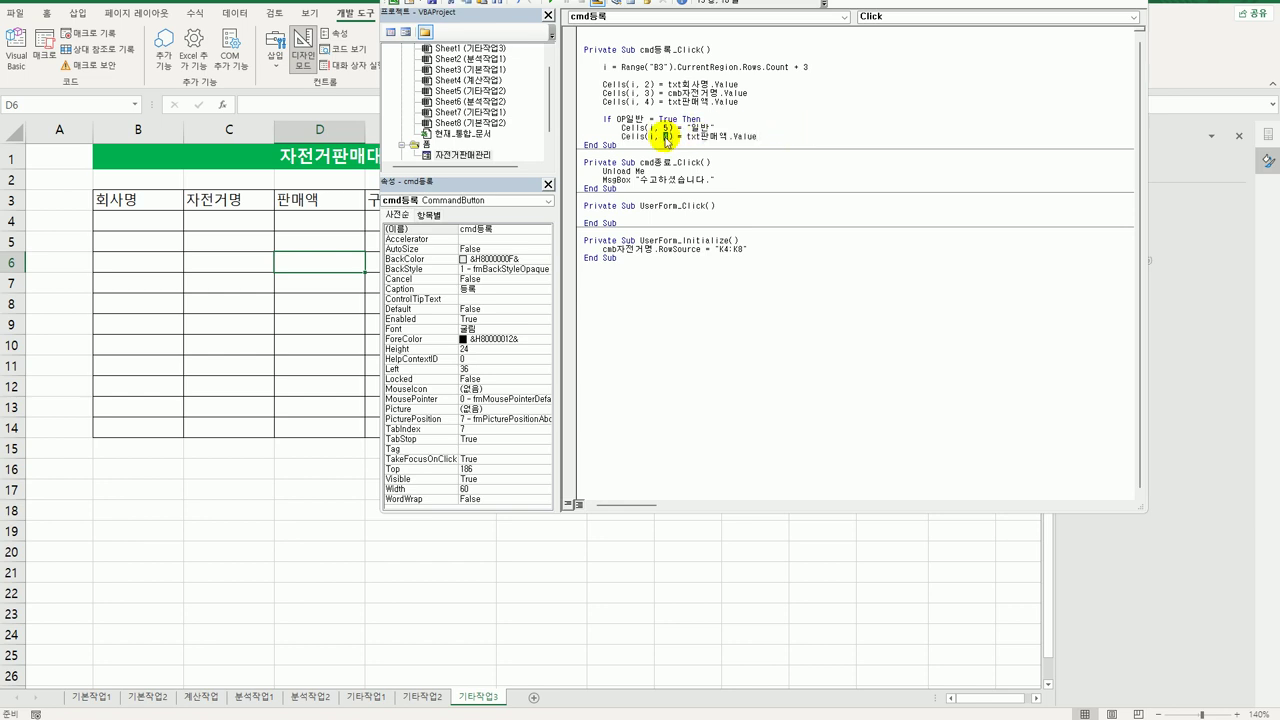
text(6)
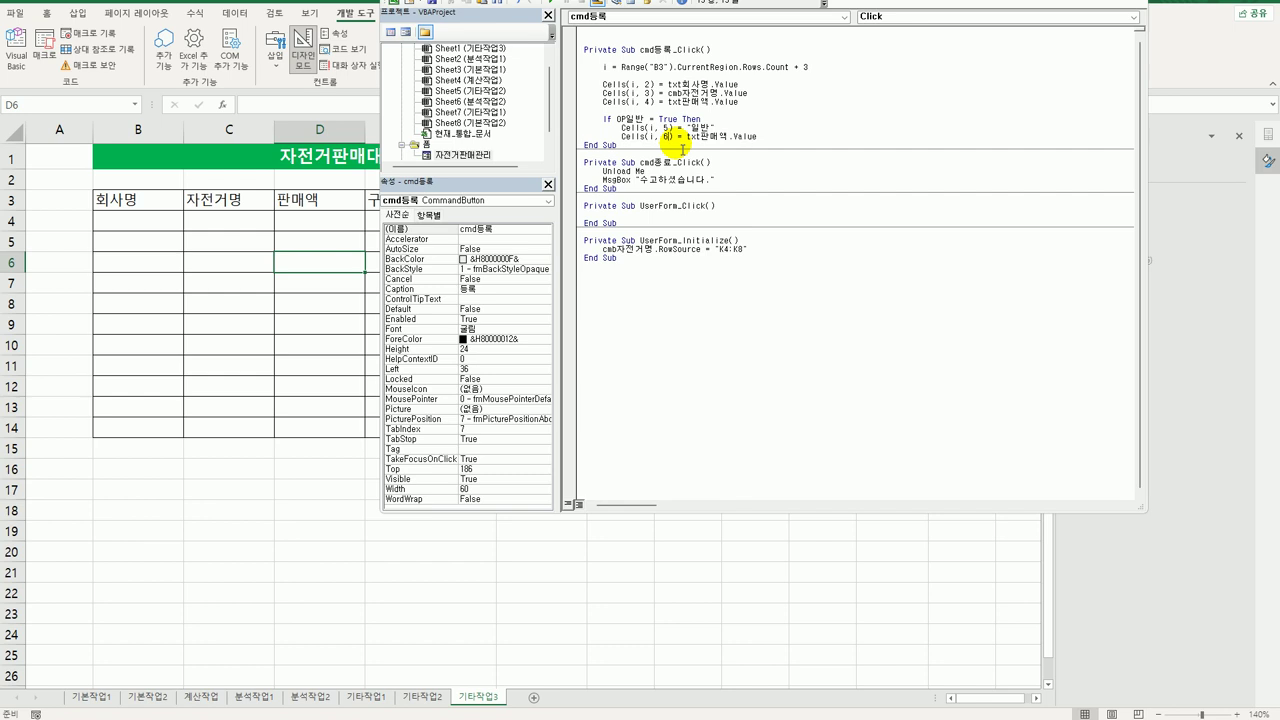
key(shift+Left)
key(shift+Left)
key(shift+Left)
text(ㅓ0.03)
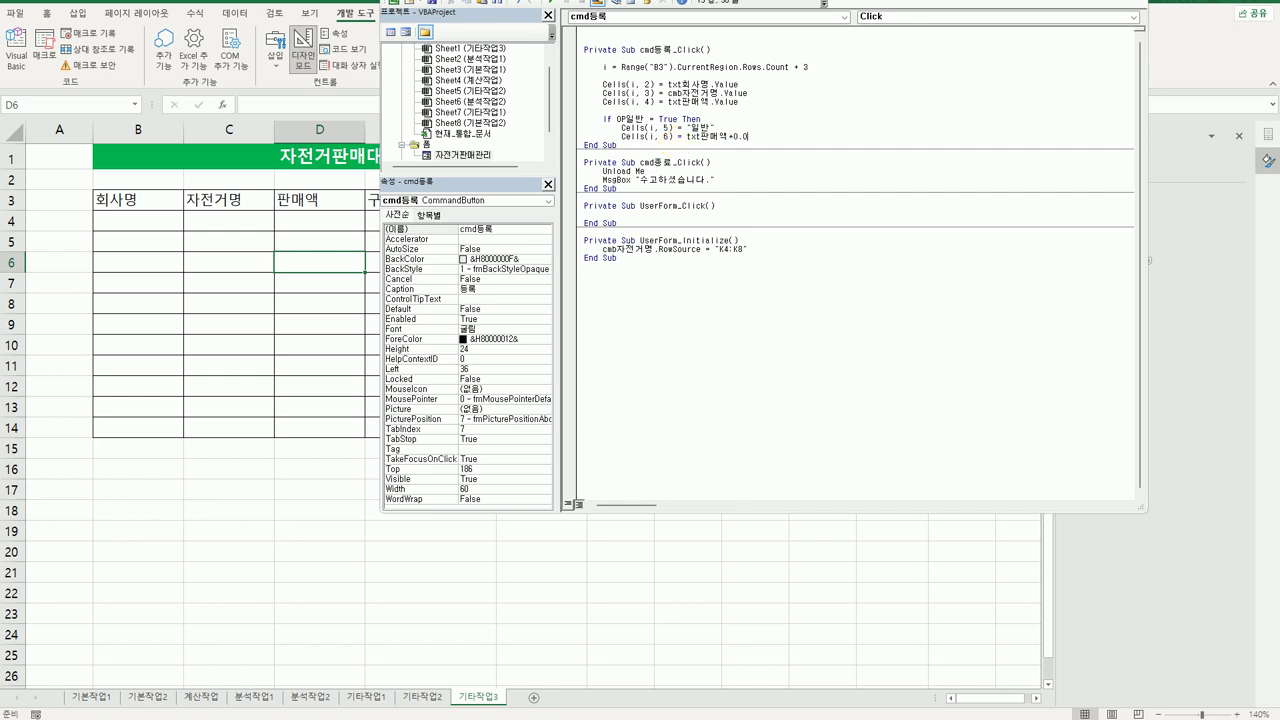
- Replace txt판매액 in the Cells(i, 6) formula with Cells(i, 4)
click(693, 138)
drag(685, 138, 729, 137)
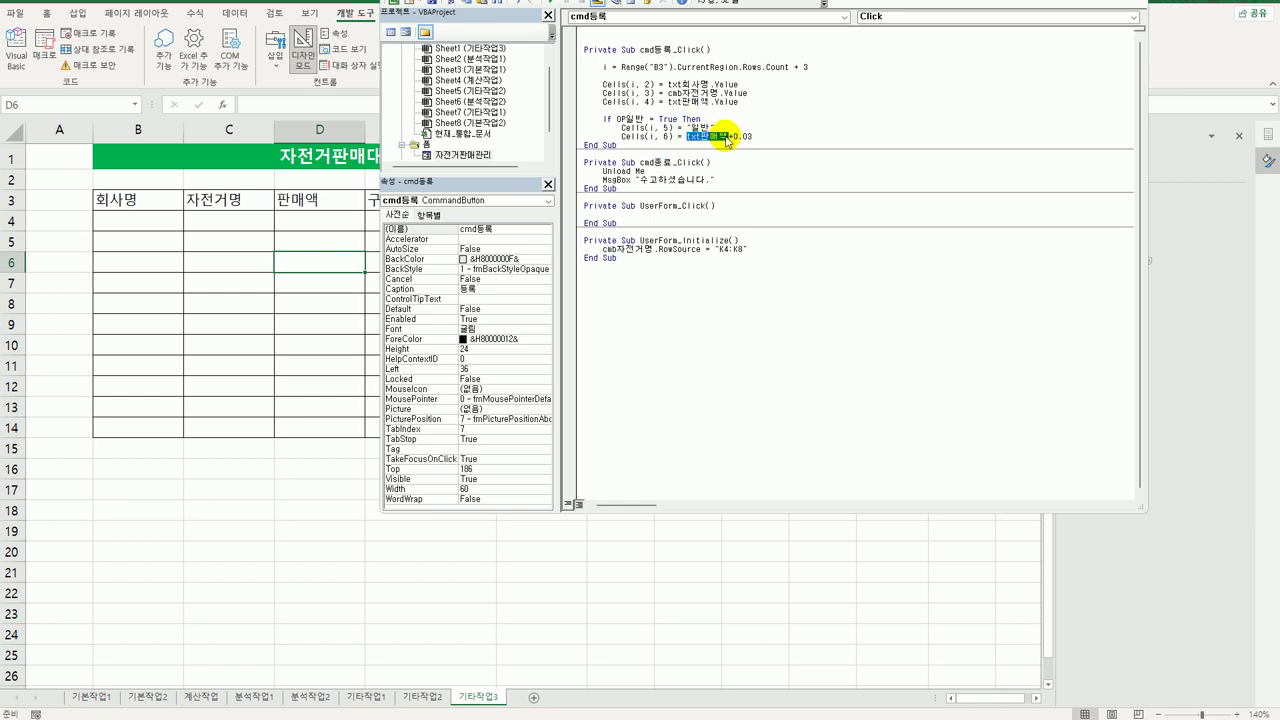
text(ㅊㄷ)
key(BackSpace)
key(BackSpace)
text(cells()
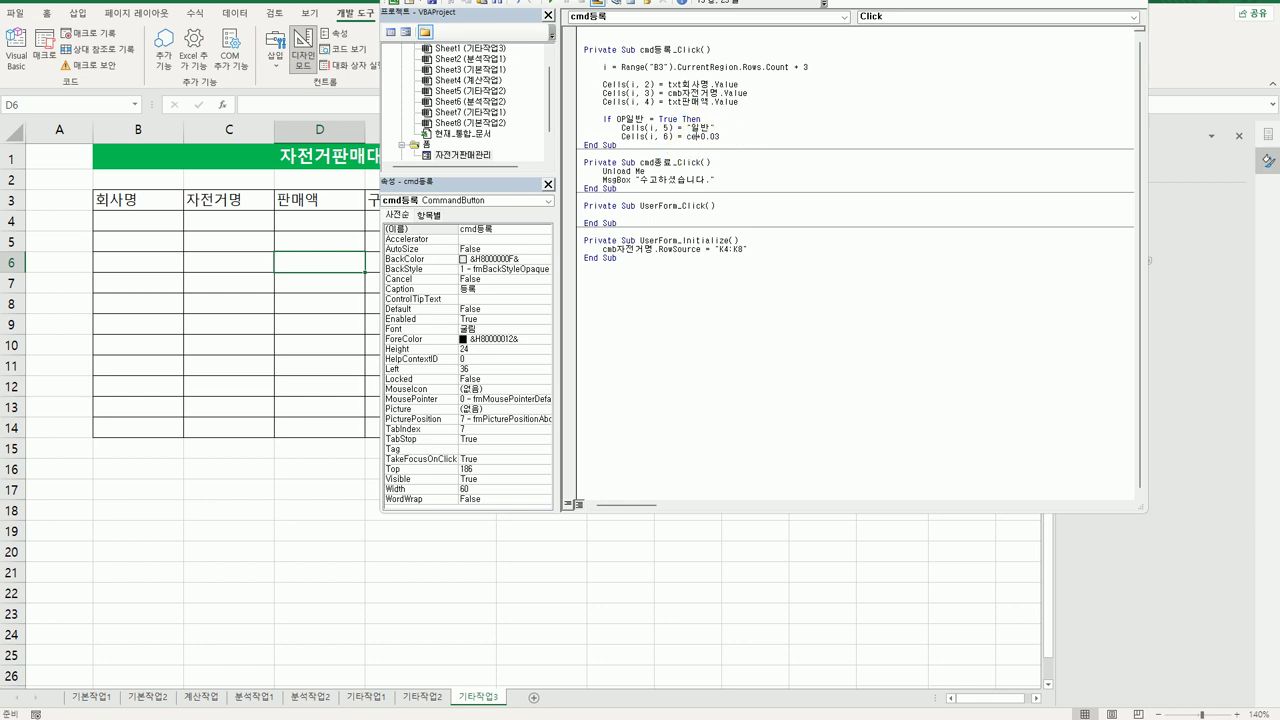
text(i,4))
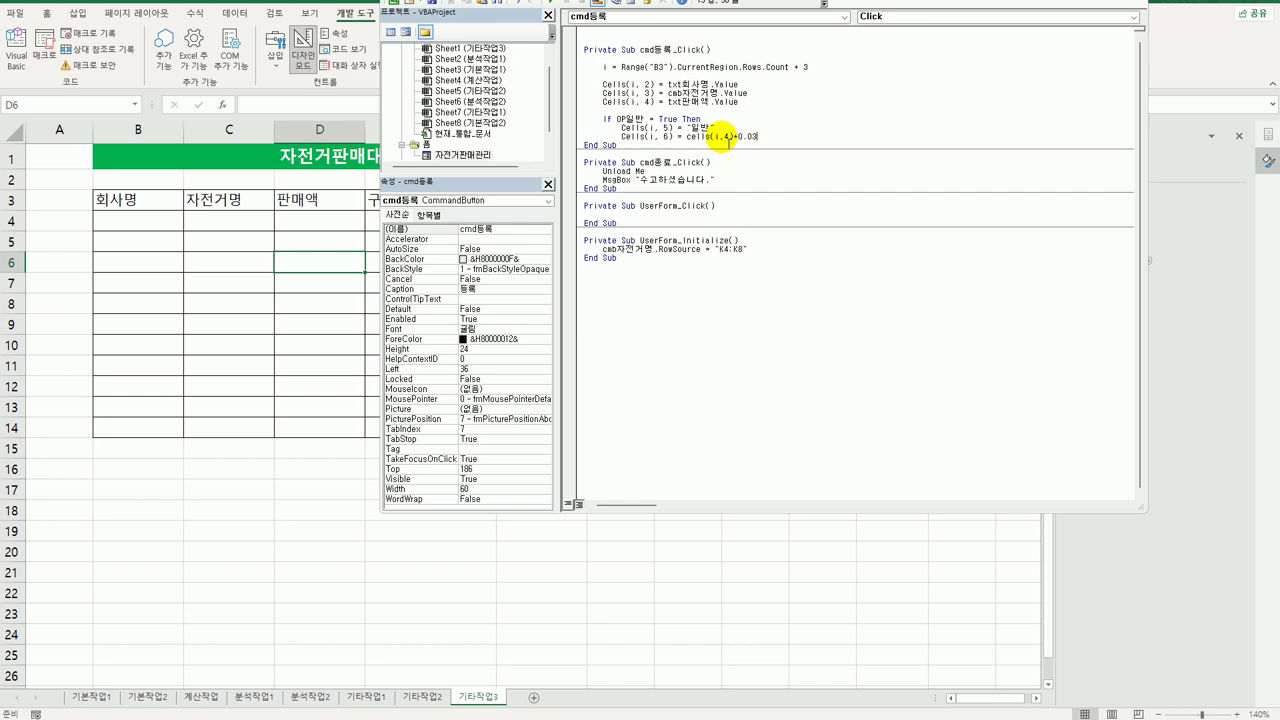
- Add an Else branch to the If block and copy the Cells(i, 5) and Cells(i, 6) lines into it
key(End)
key(Return)
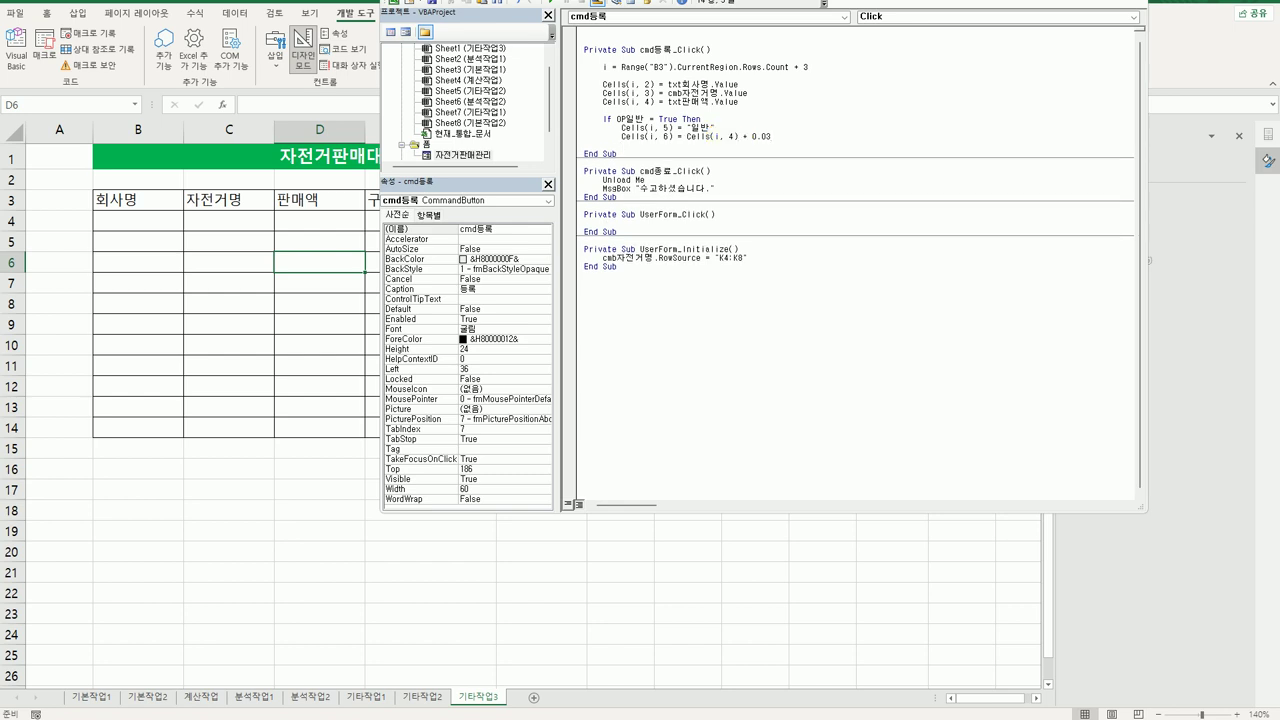
text(else)
key(Return)
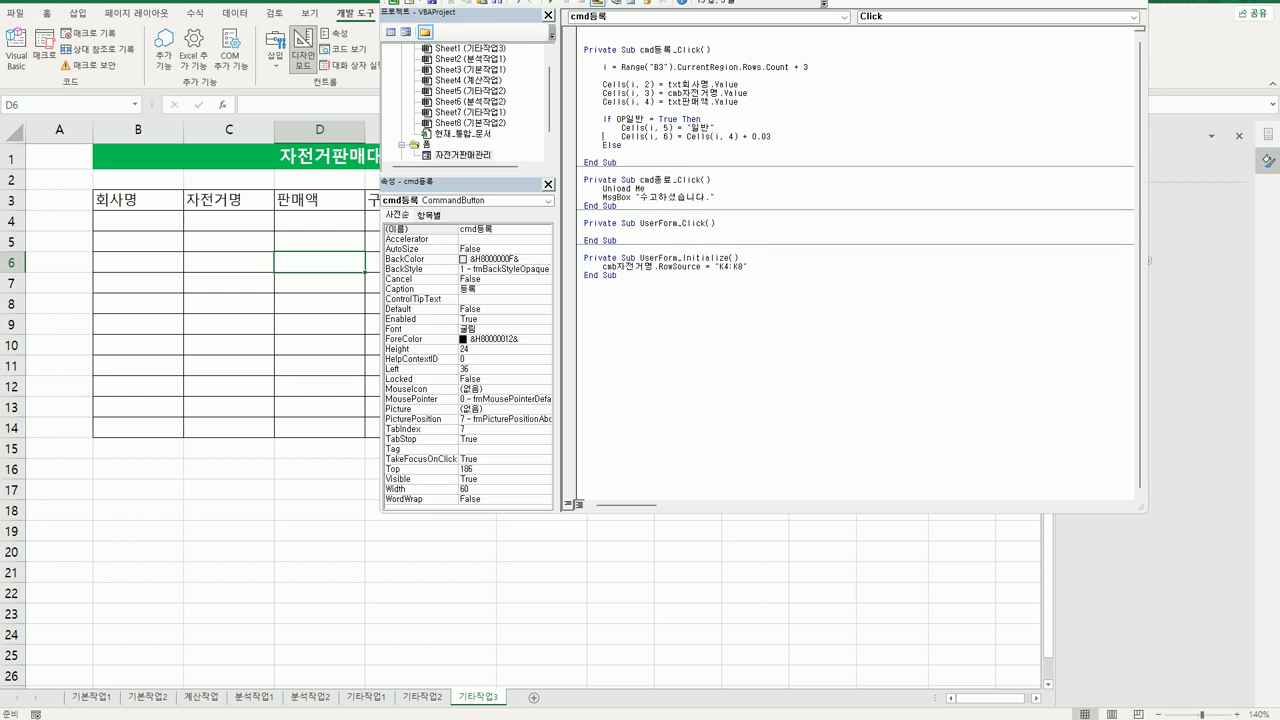
drag(586, 128, 772, 137)
key(ctrl+c)
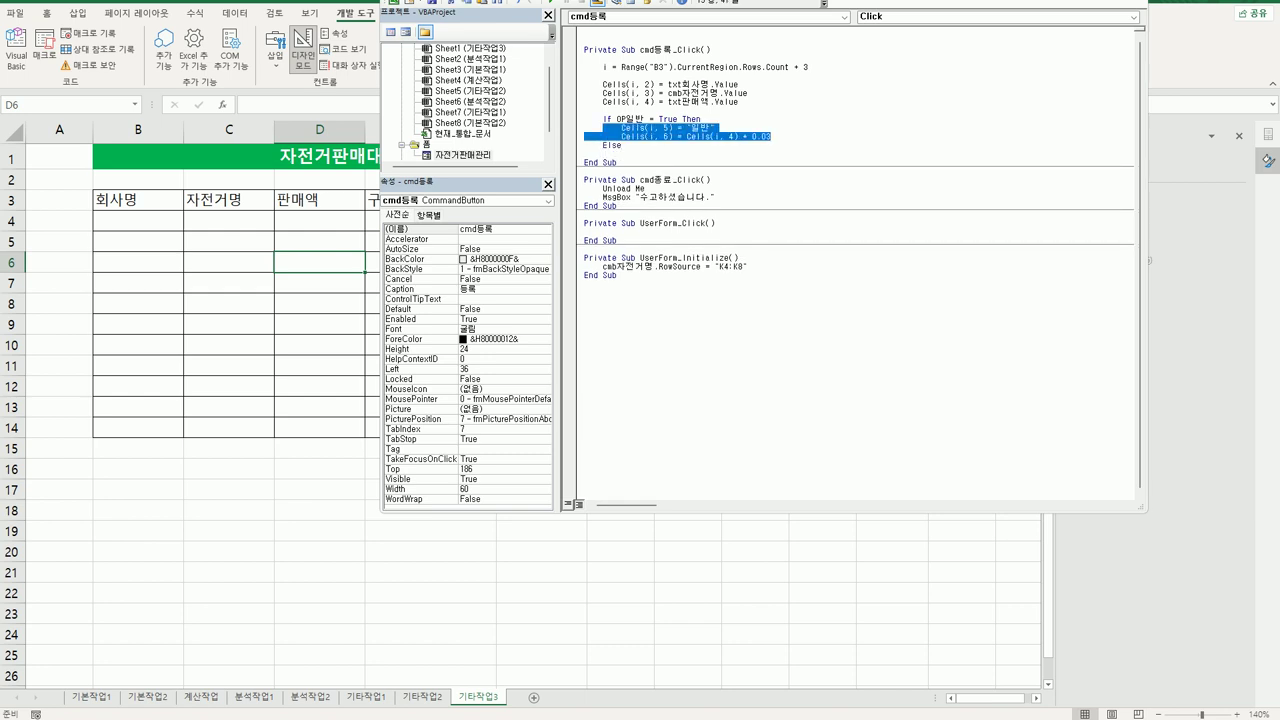
click(603, 153)
key(ctrl+v)
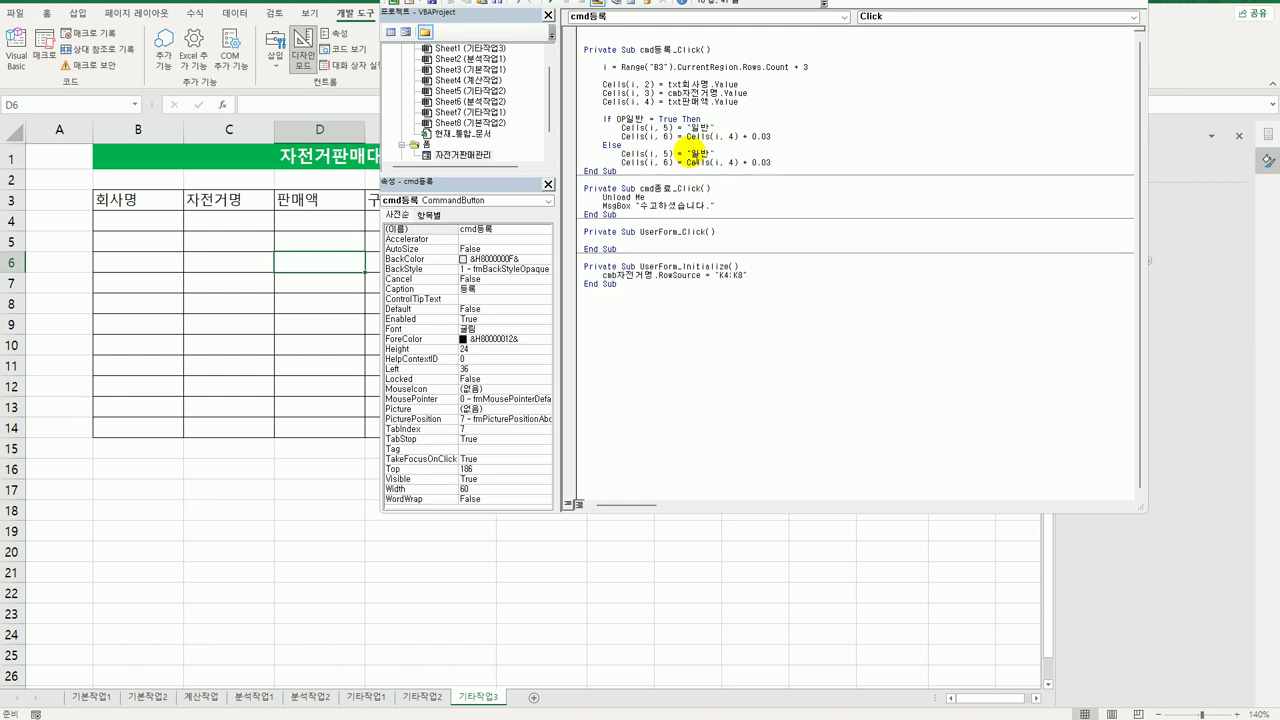
- Change the Else branch lines to "공동구매" and Cells(i, 4) * 0.1, and close the block with End If
drag(689, 153, 712, 156)
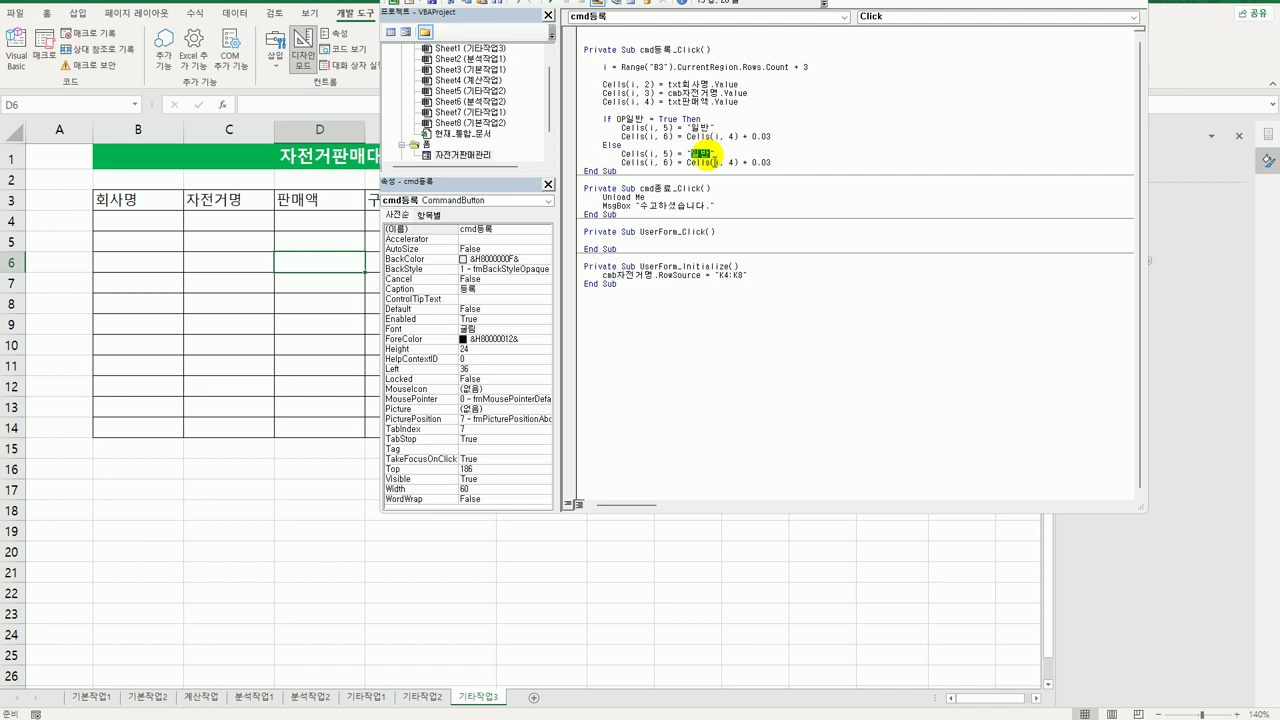
text(특동구매)
key(BackSpace)
key(BackSpace)
text(1)
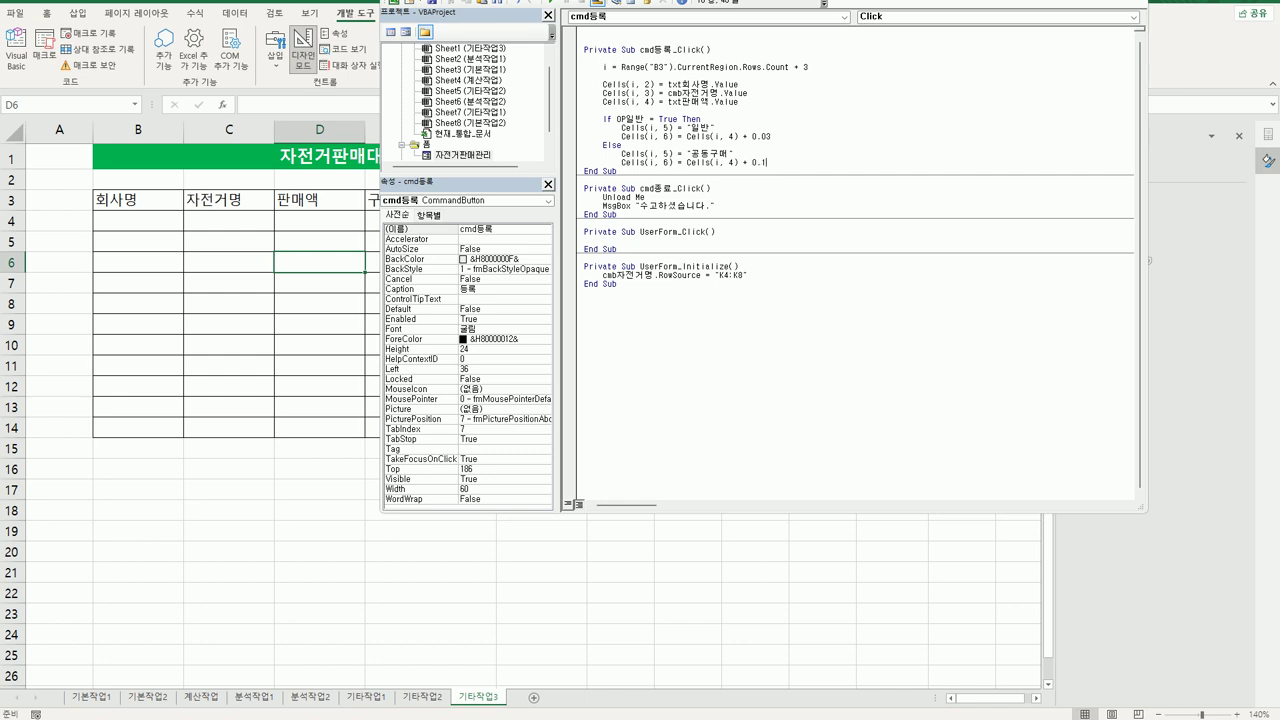
key(Return)
text(end if)
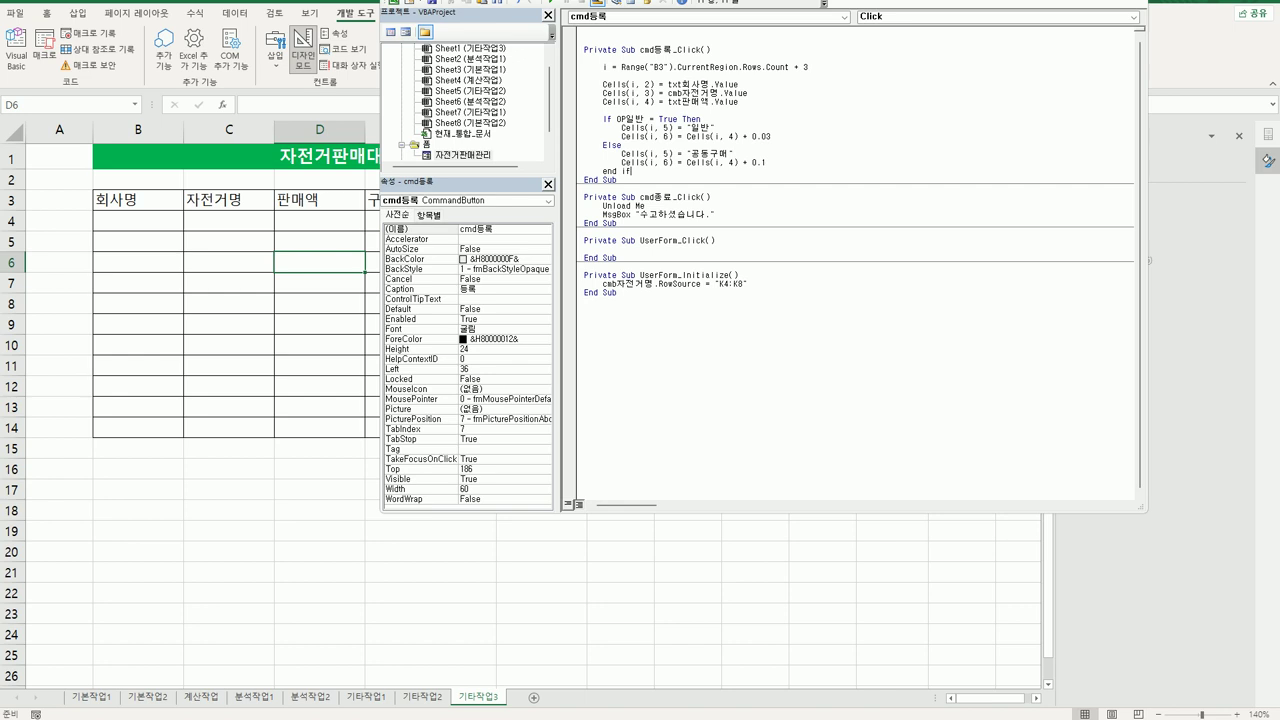
key(Return)
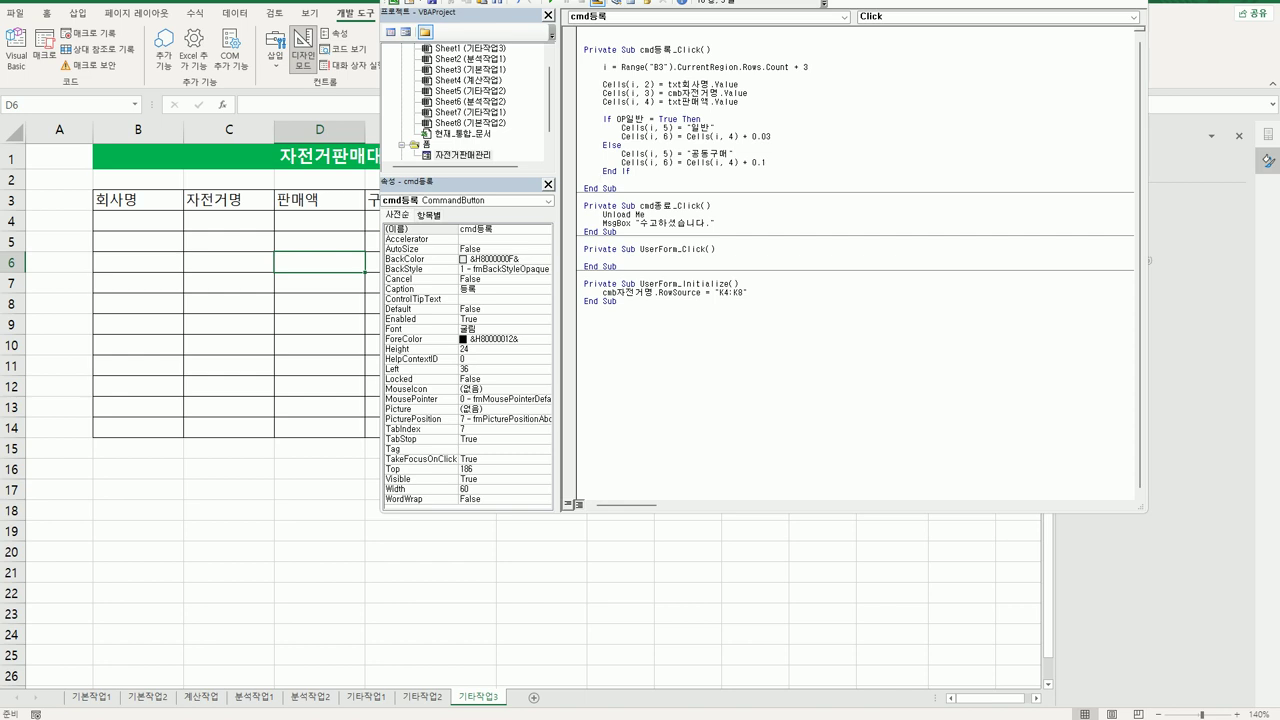
- Return to the 기타작업3 sheet, turn off Design Mode, and open the 자전거구입 form to check its 자전거명 list
key(alt+F11)
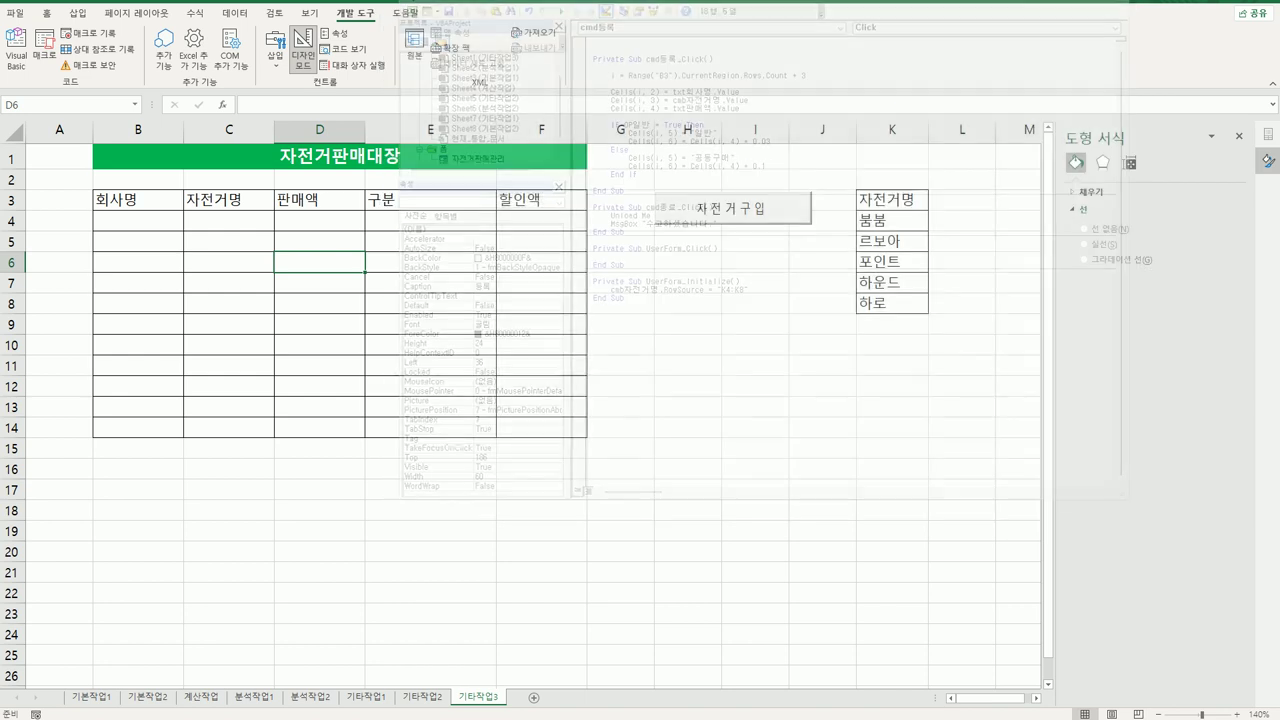
click(302, 48)
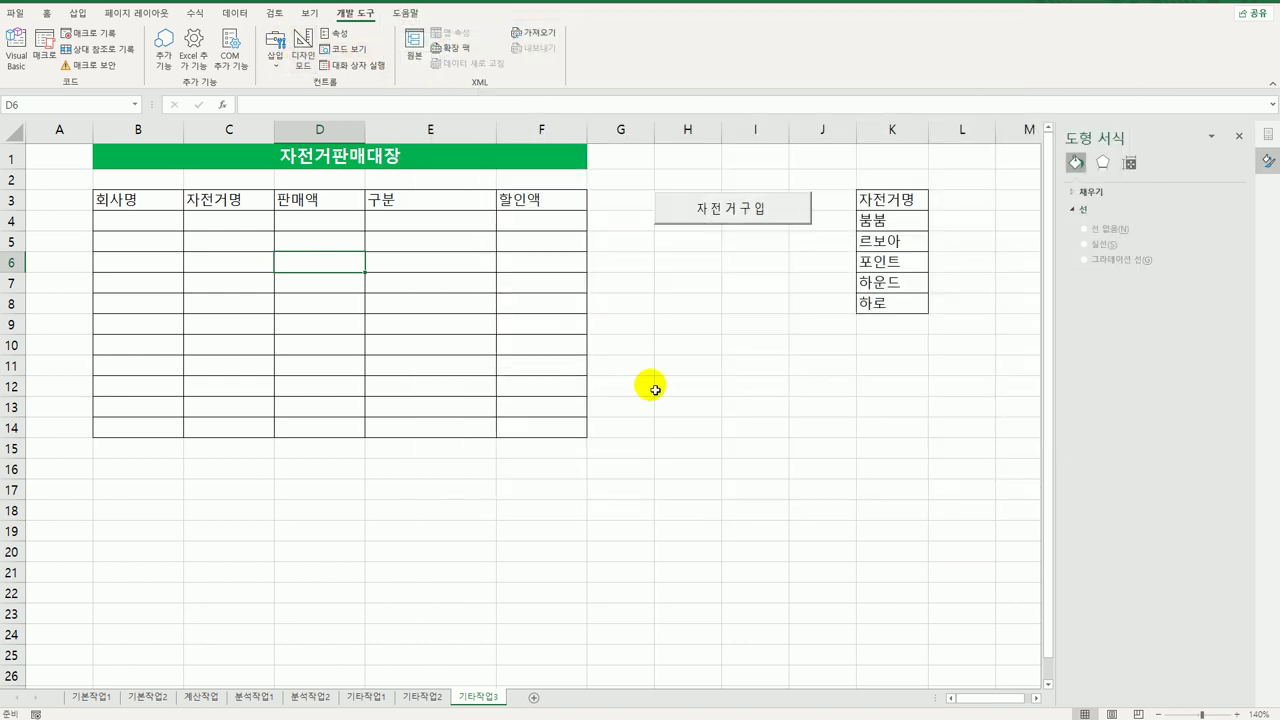
click(752, 410)
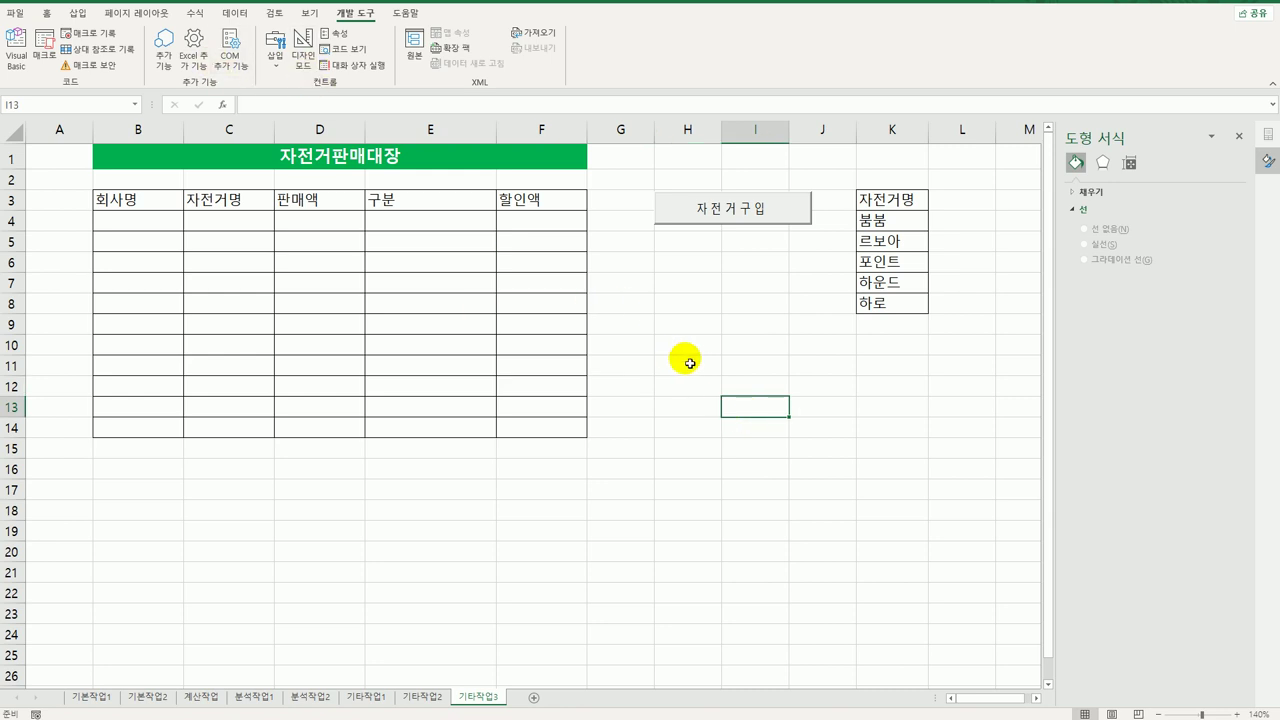
click(723, 208)
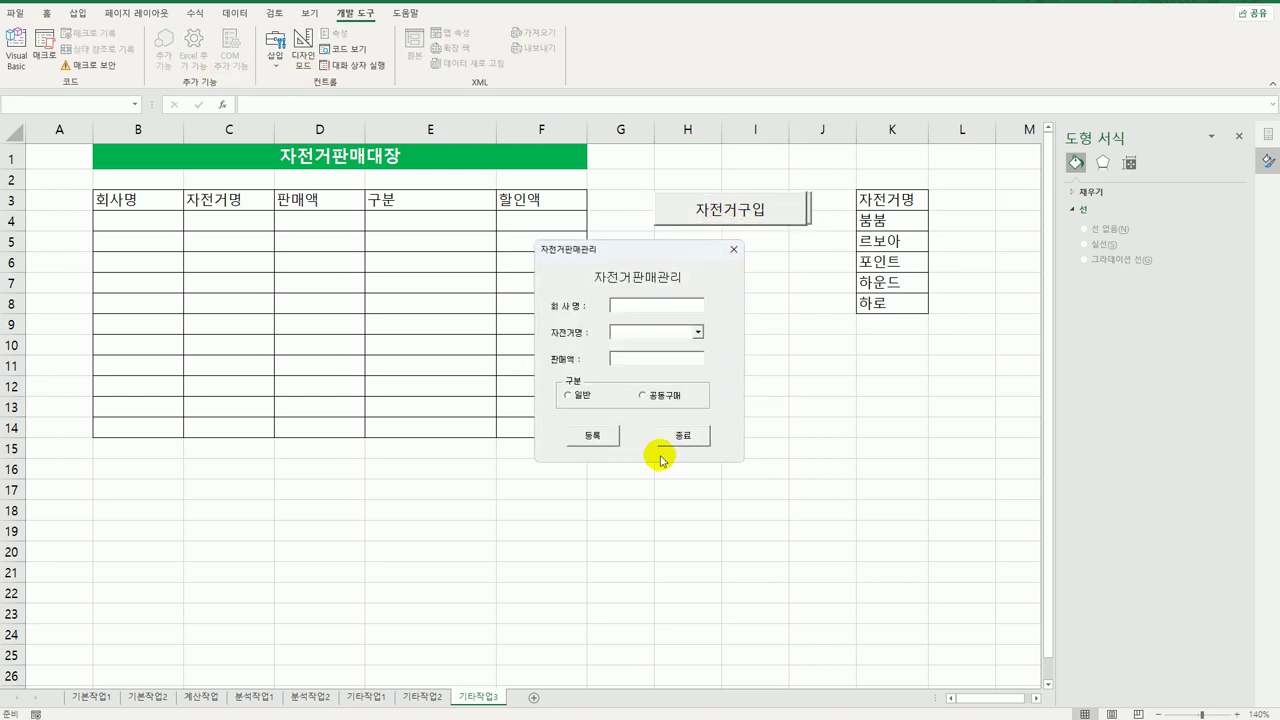
click(698, 332)
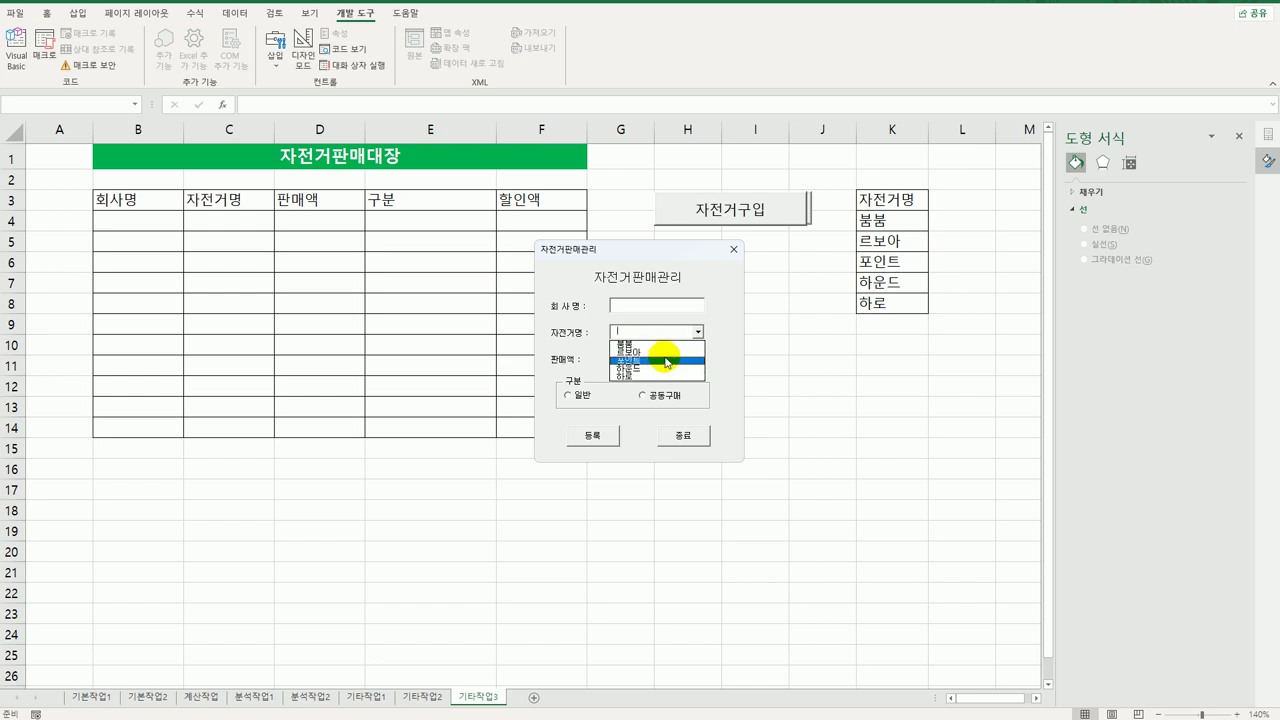
- Register a test entry in the form with 회사명 삼천리, 자전거명 포인트, 판매액 150000 and 구분 일반
click(659, 307)
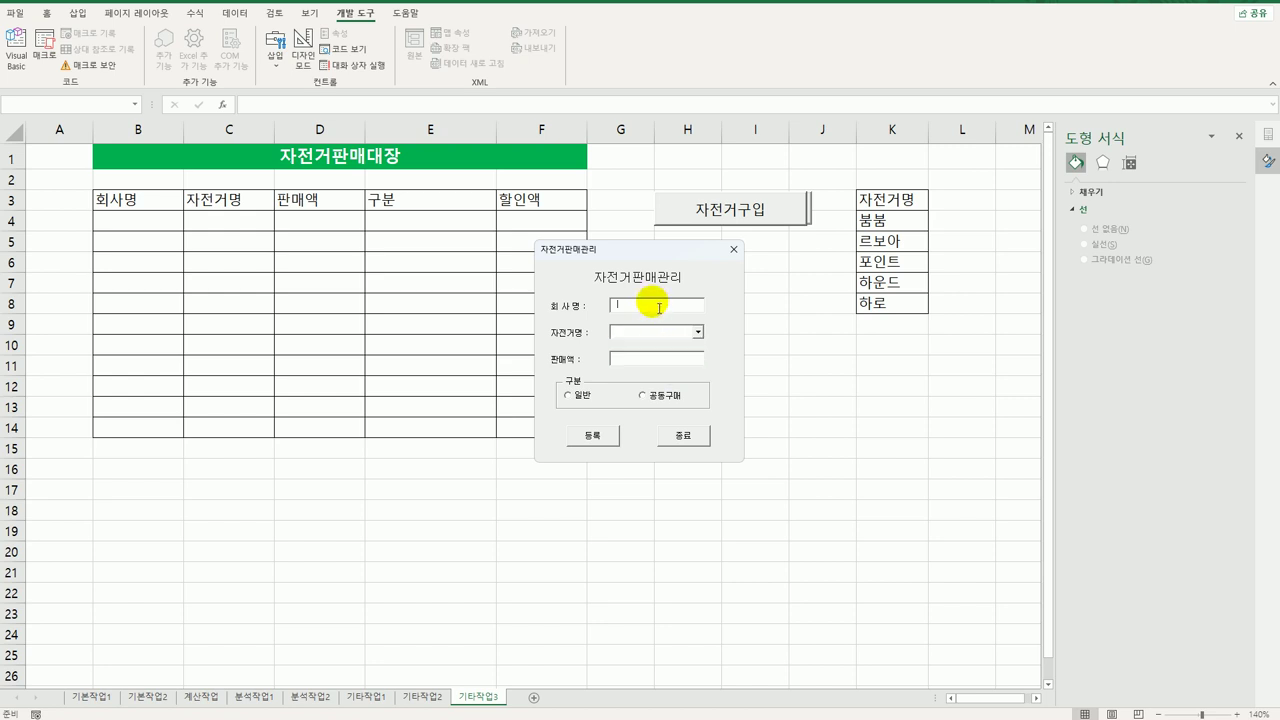
text(대)
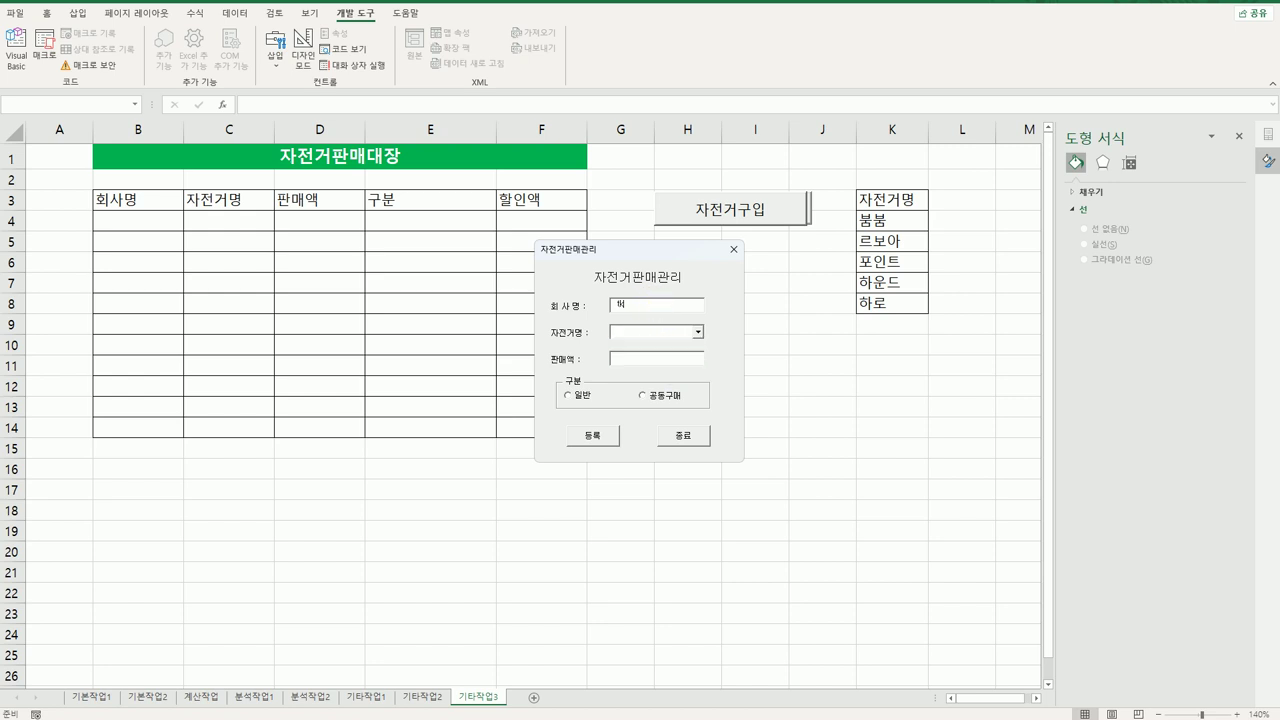
text(삼천리)
key(Tab)
click(698, 332)
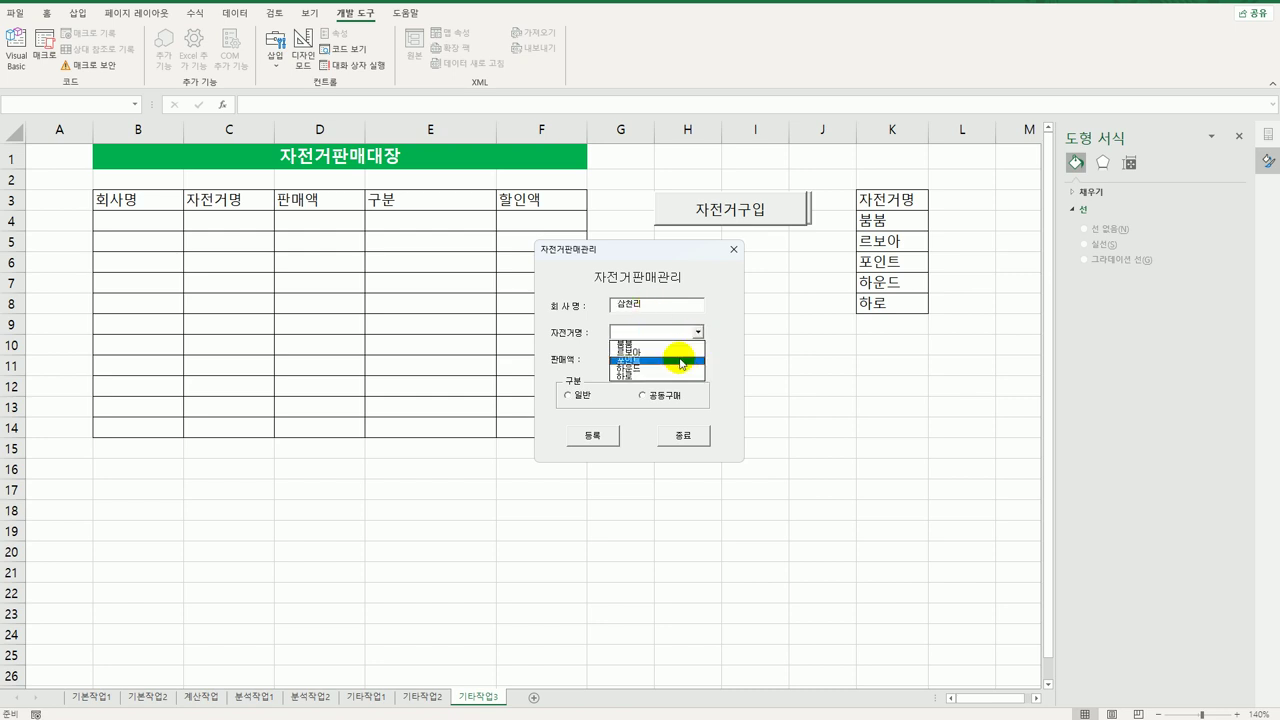
click(648, 370)
click(653, 361)
text(150000)
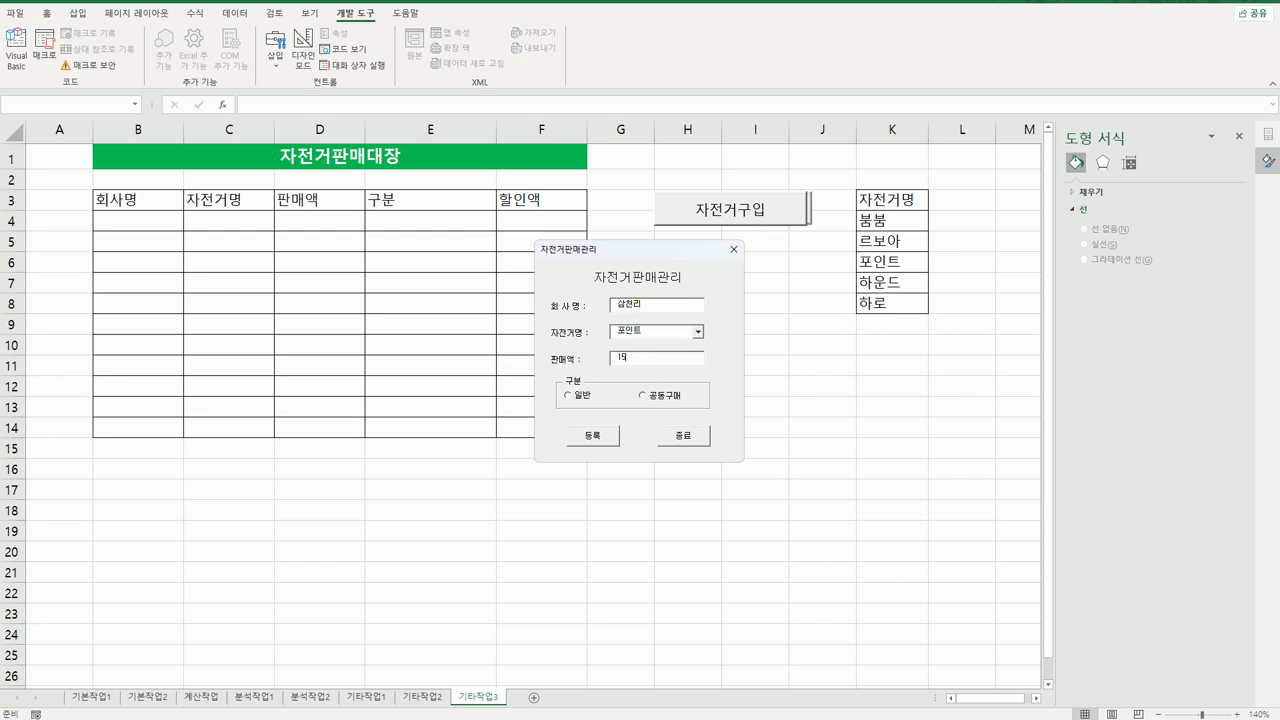
click(574, 395)
click(603, 438)
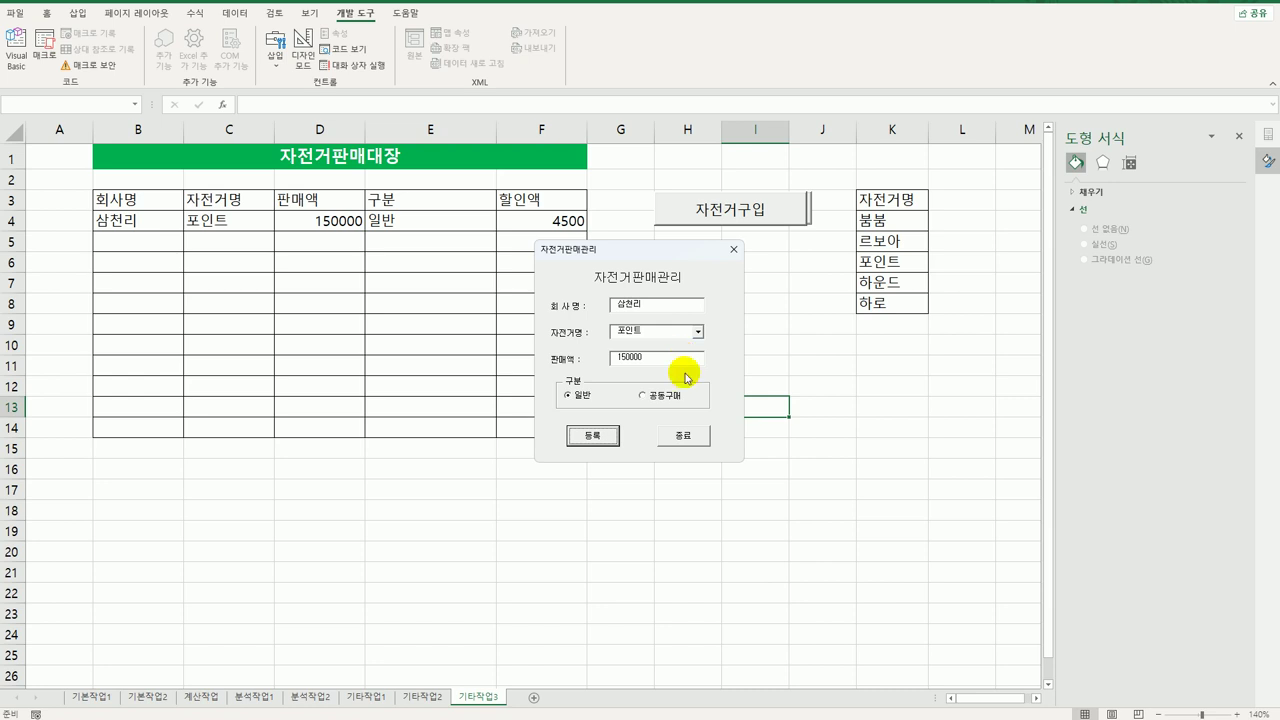
- Close the 자전거판매관리 form with its 종료 command and dismiss the closing message
click(684, 436)
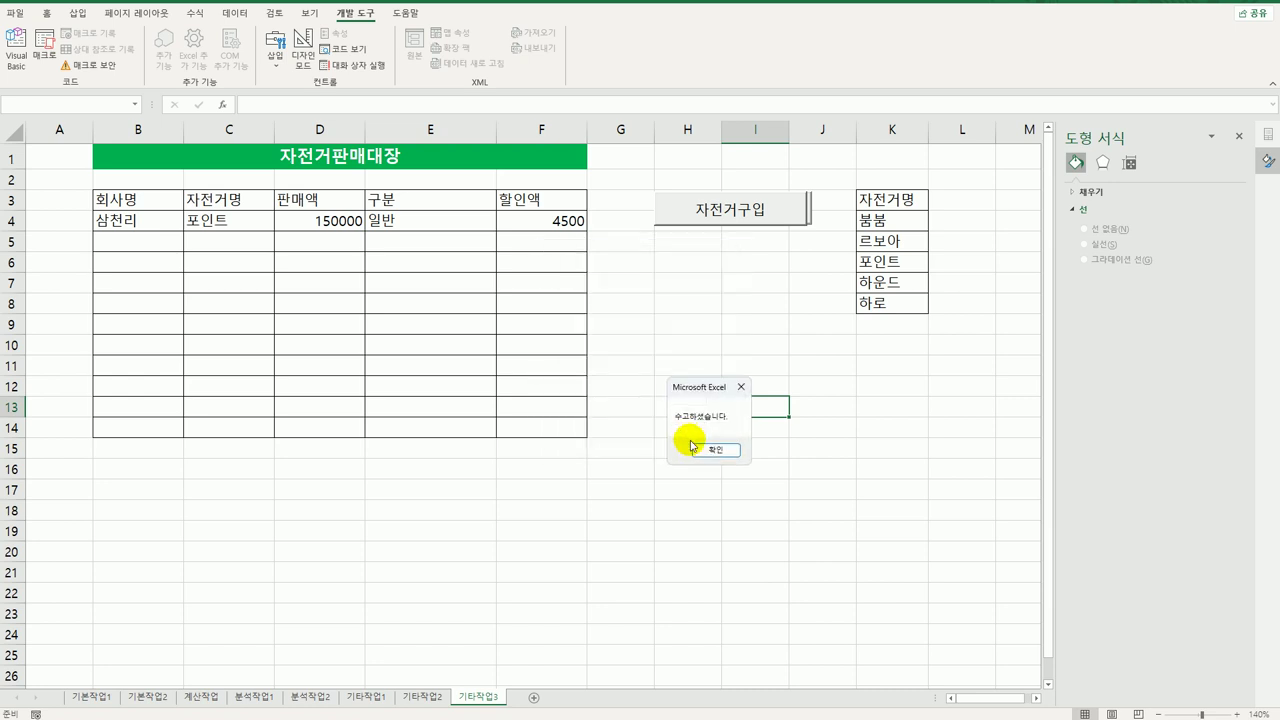
click(716, 450)
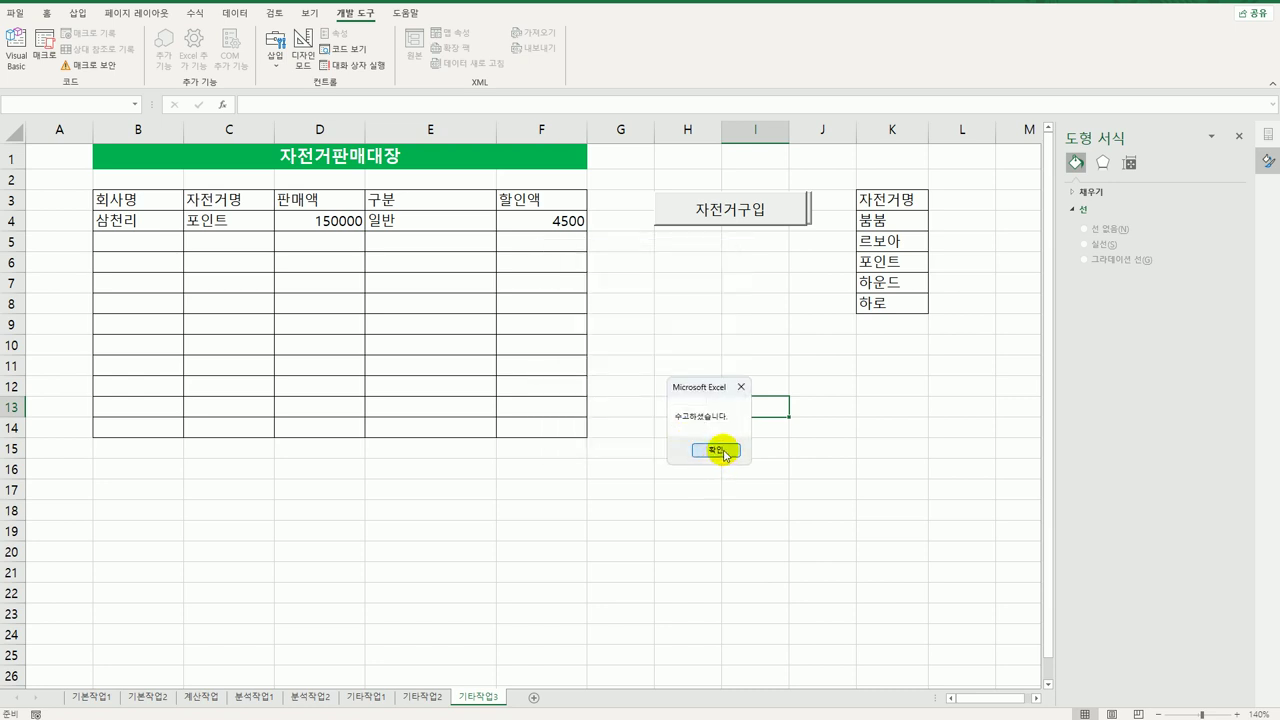
click(894, 497)
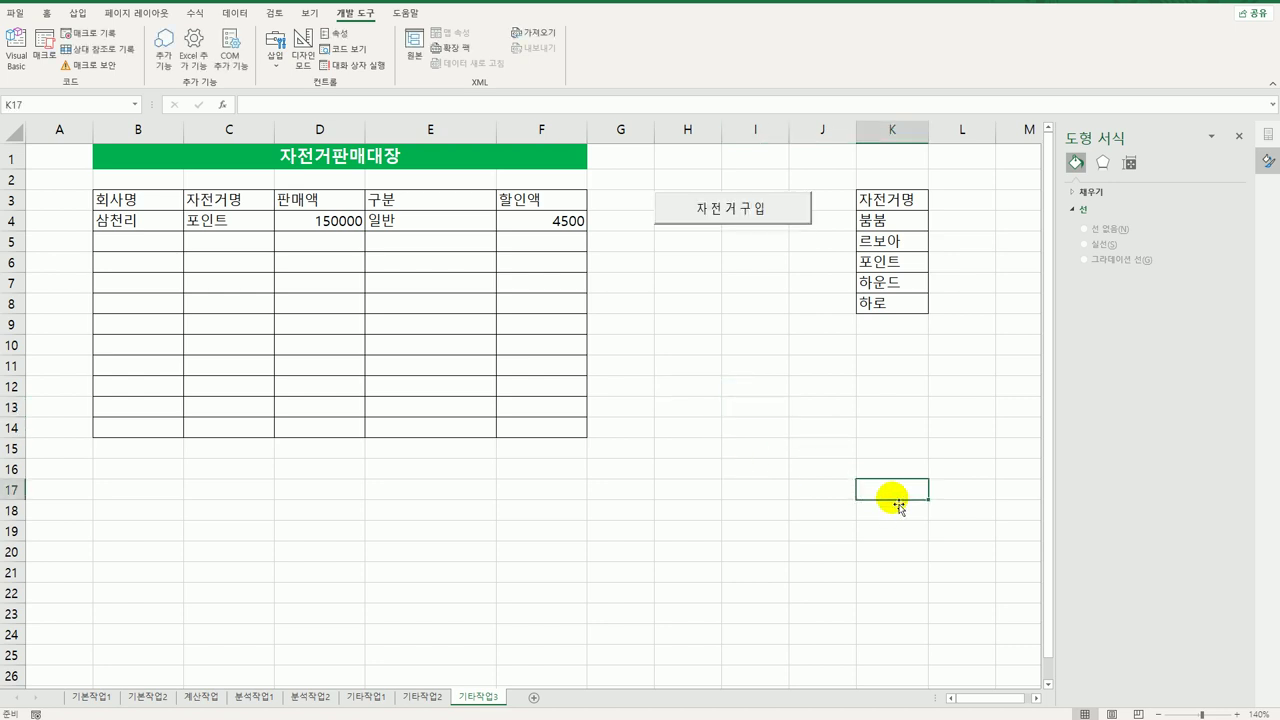